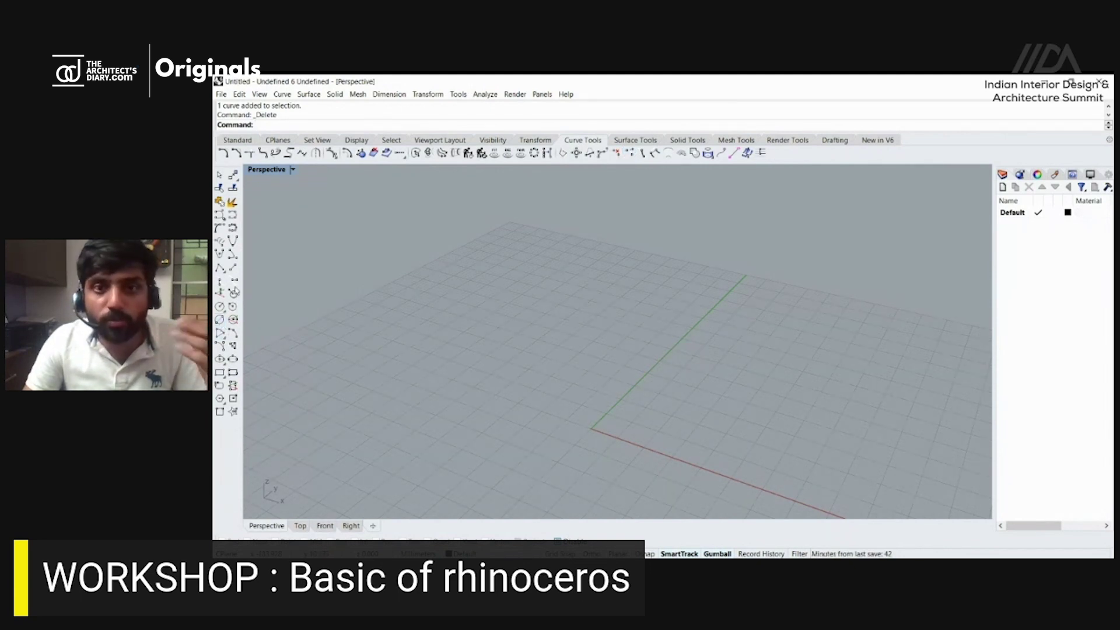
{"action": "left_click", "coordinate": [636, 141]}
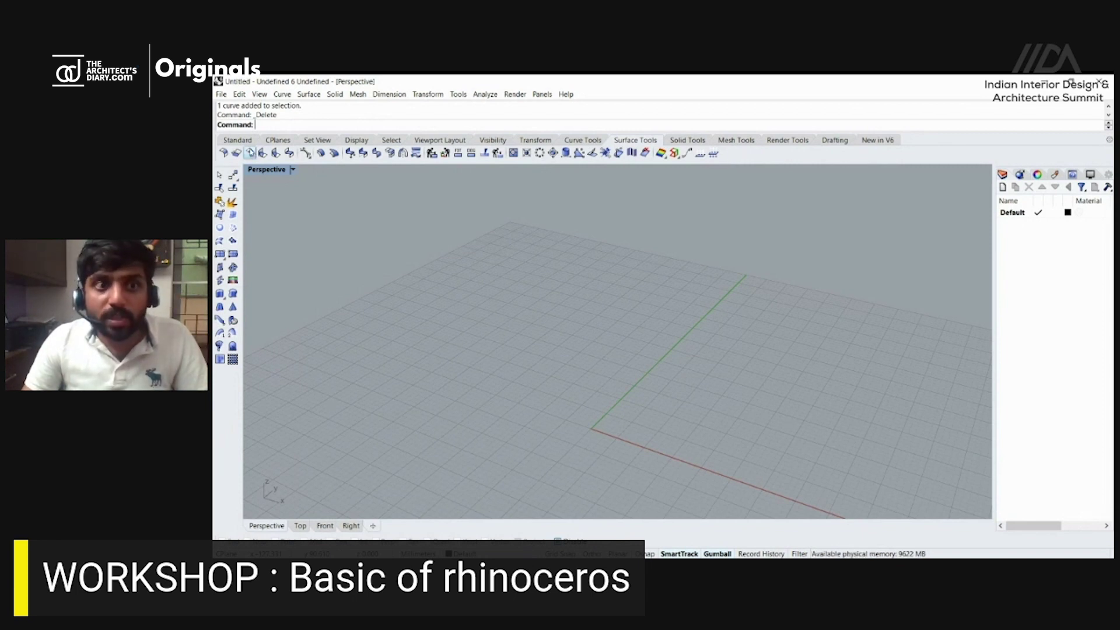
{"action": "left_click", "coordinate": [247, 141]}
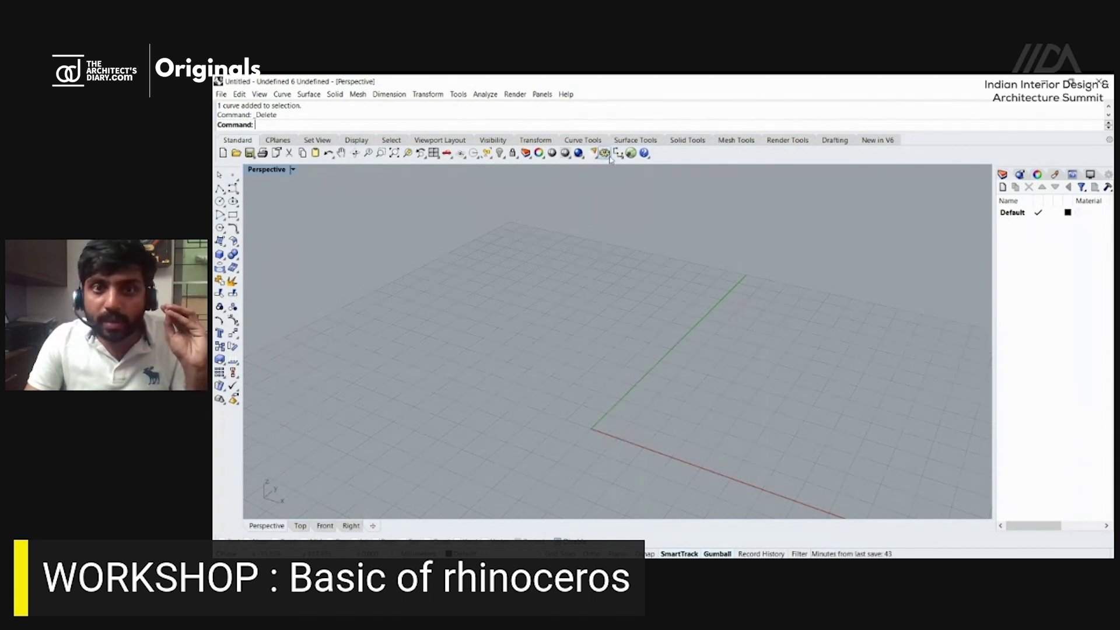
{"action": "left_click", "coordinate": [598, 143]}
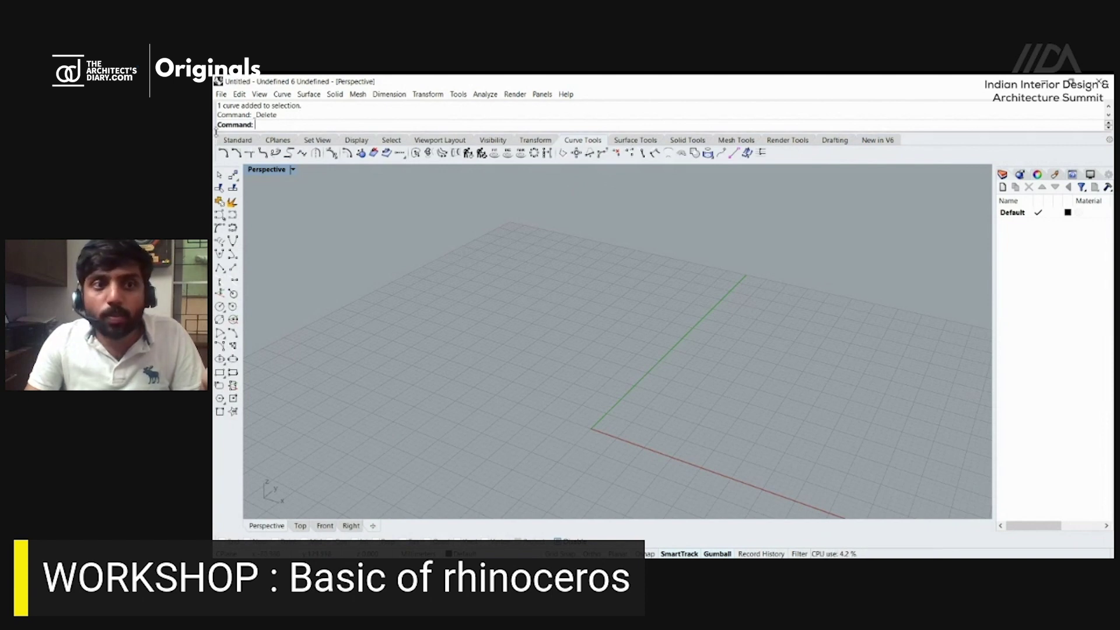
{"action": "left_click", "coordinate": [236, 140]}
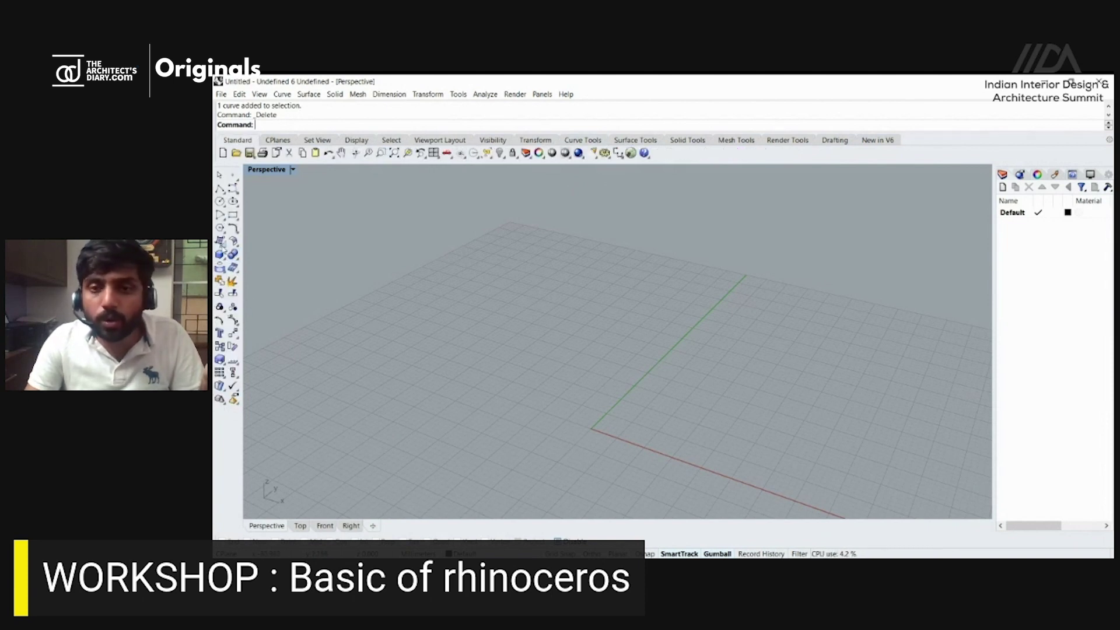
{"action": "left_click", "coordinate": [640, 141]}
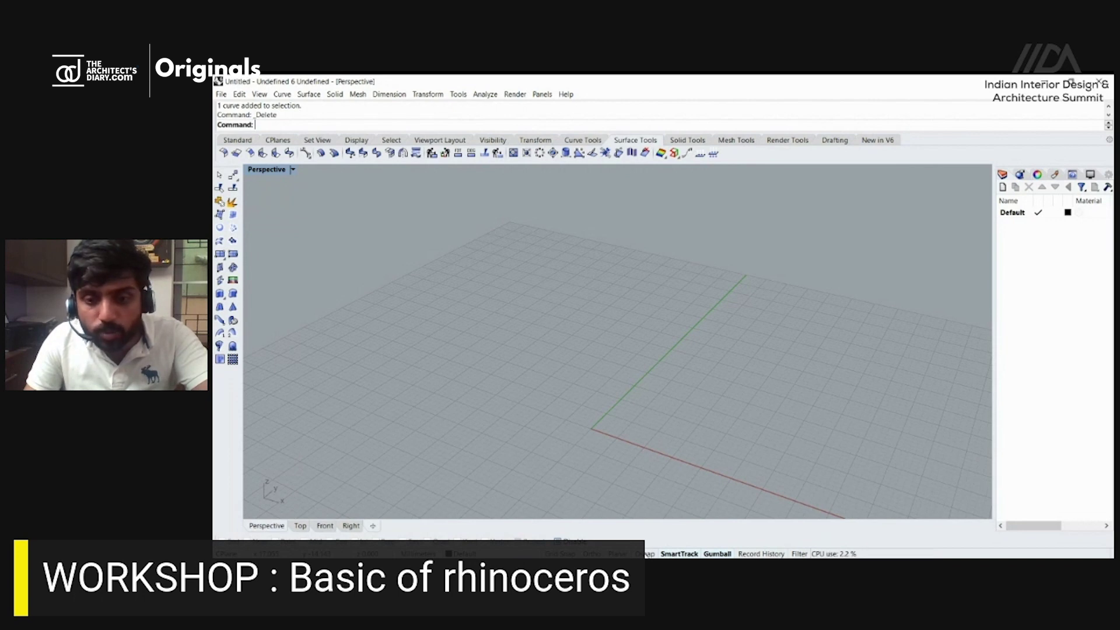
{"action": "type", "text": "L"}
{"action": "key", "text": "Return"}
{"action": "left_click", "coordinate": [583, 436]}
{"action": "key", "text": "Escape"}
{"action": "type", "text": "L"}
{"action": "key", "text": "Return"}
{"action": "key", "text": "Escape"}
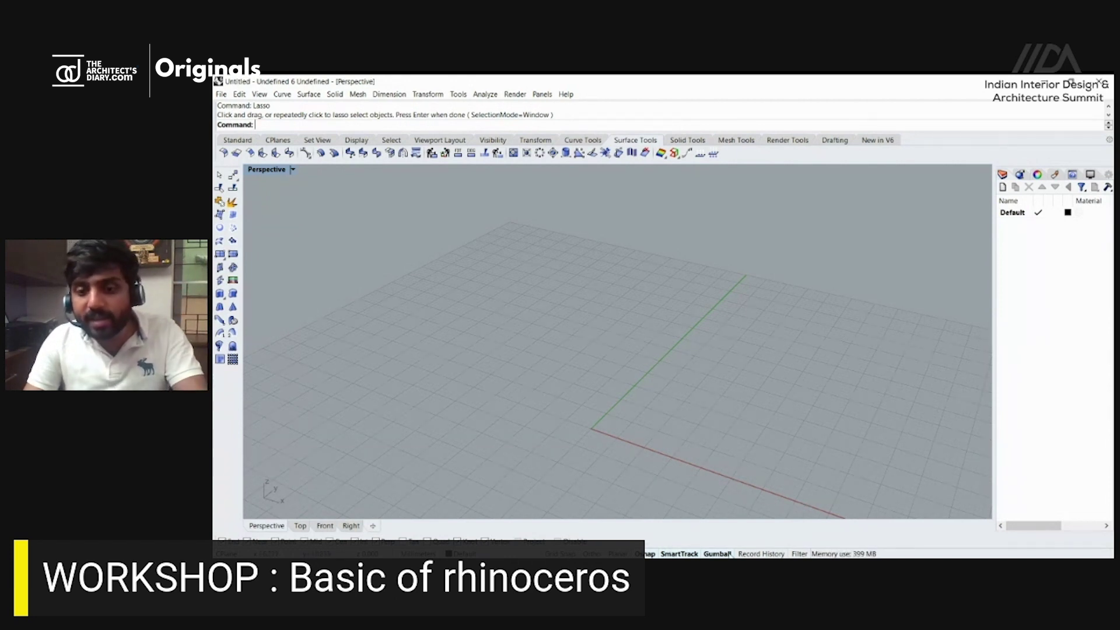
{"action": "type", "text": "line"}
{"action": "key", "text": "Return"}
{"action": "left_click", "coordinate": [562, 413]}
{"action": "key", "text": "Escape"}
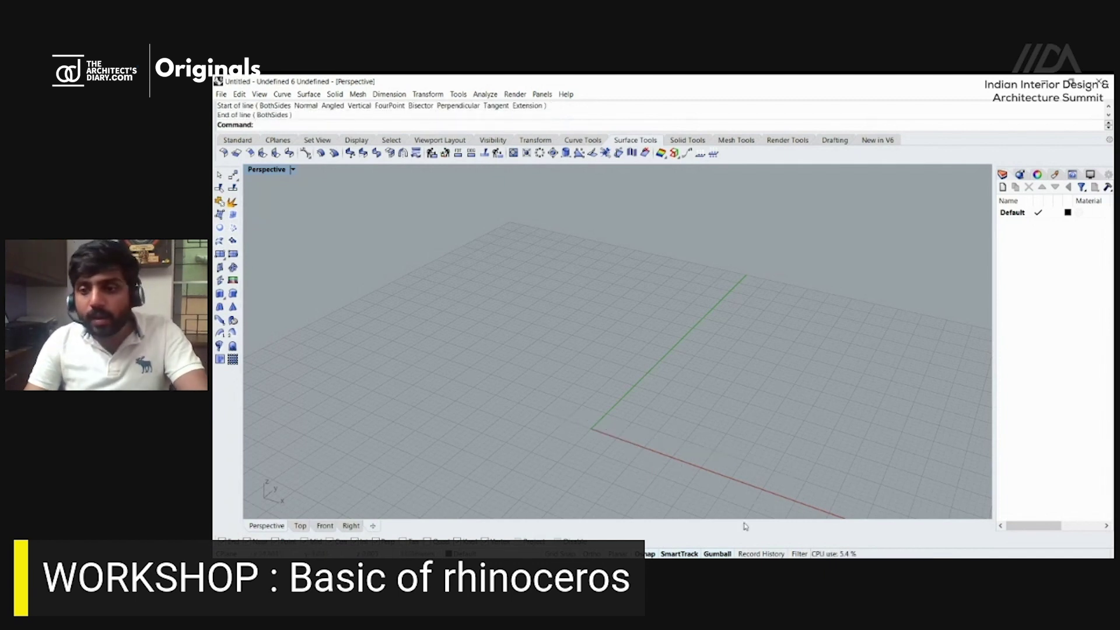
{"action": "left_click", "coordinate": [583, 140]}
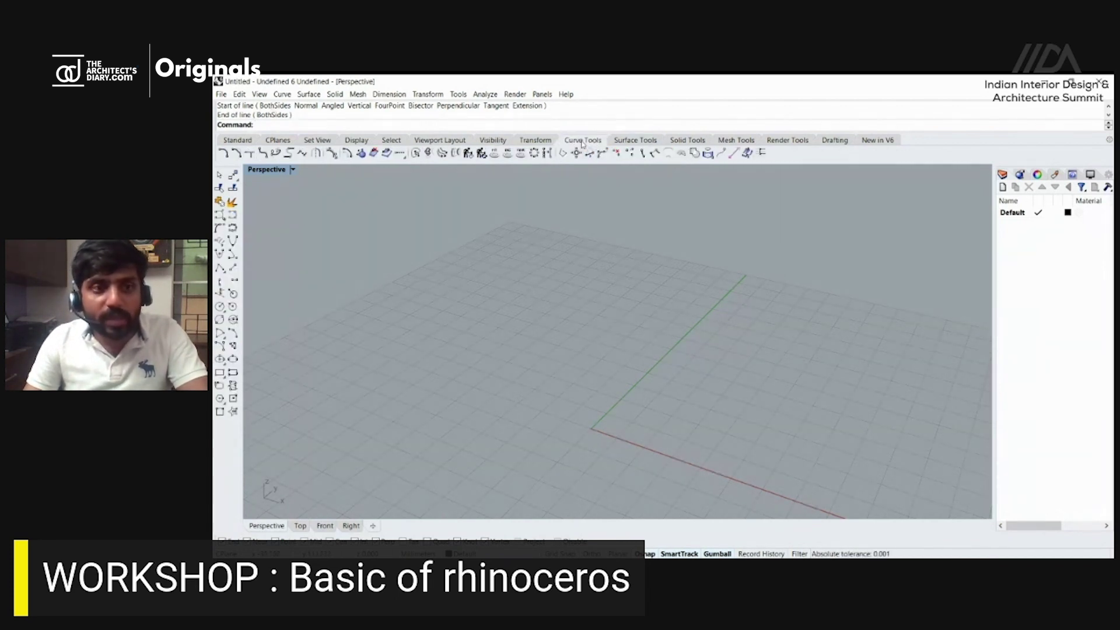
{"action": "left_click", "coordinate": [244, 140]}
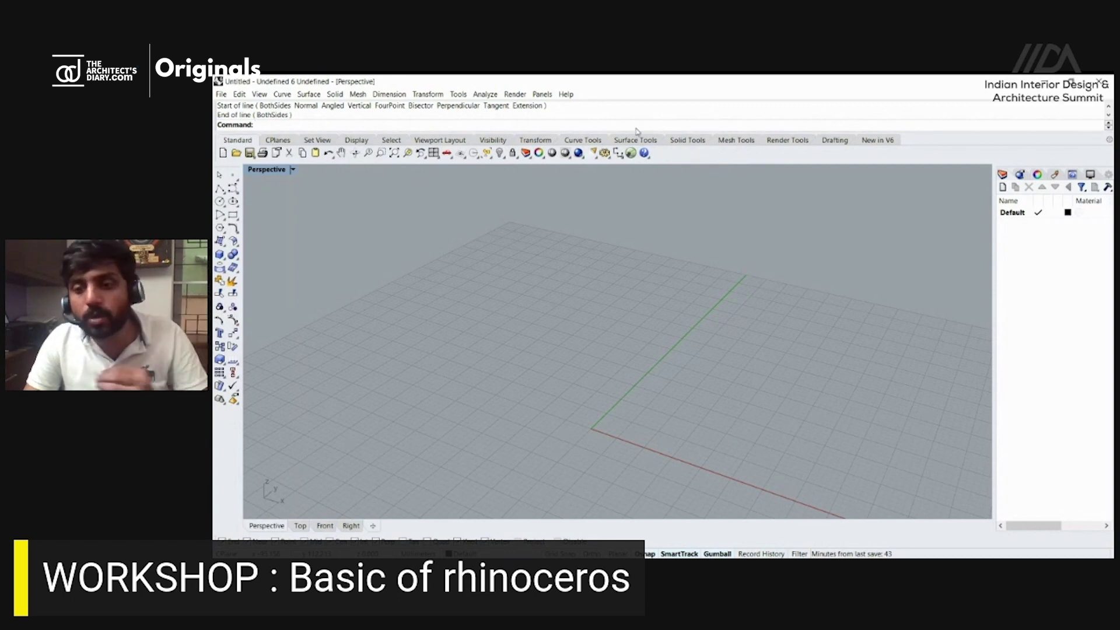
{"action": "left_click", "coordinate": [593, 141]}
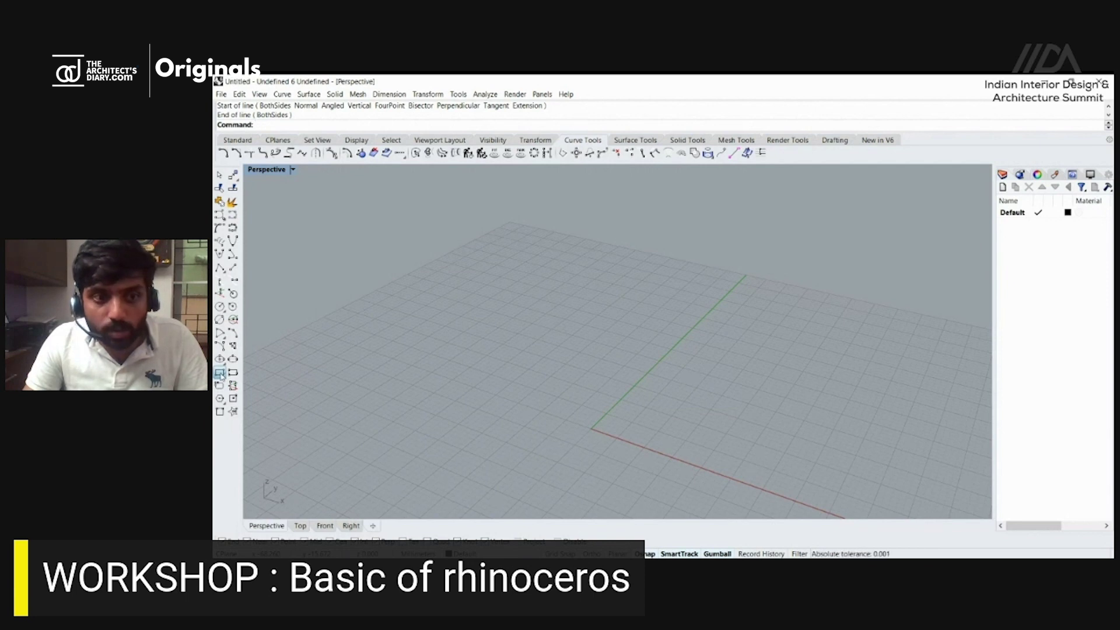
{"action": "left_click", "coordinate": [220, 373]}
{"action": "left_click", "coordinate": [574, 445]}
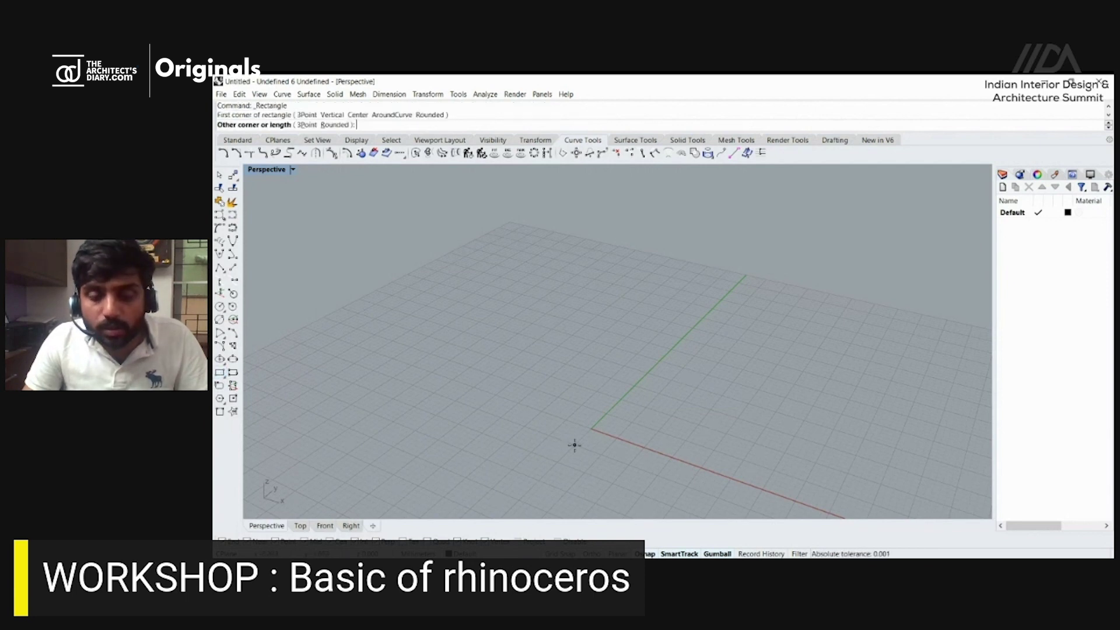
{"action": "left_click", "coordinate": [843, 367]}
{"action": "scroll", "coordinate": [575, 315], "scroll_direction": "down", "scroll_amount": 4}
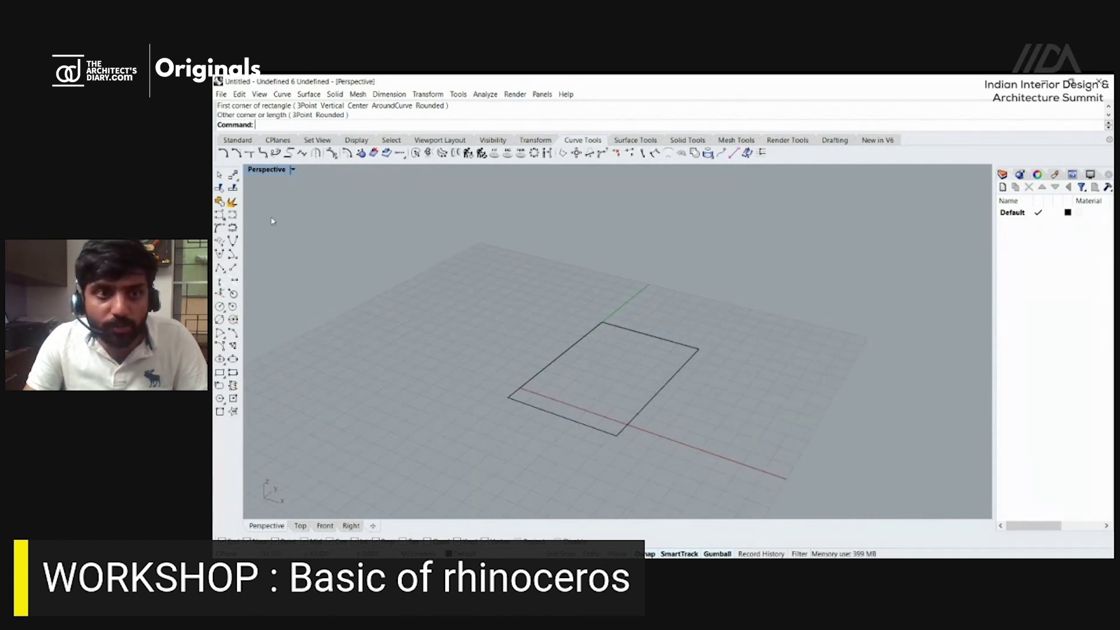
{"action": "double_click", "coordinate": [269, 170]}
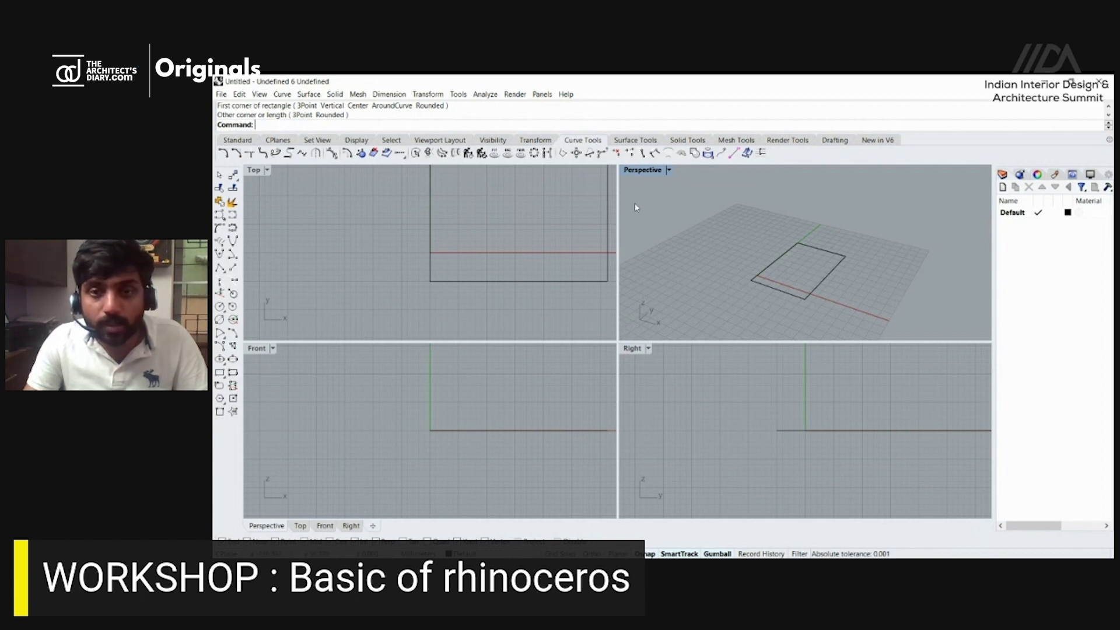
{"action": "double_click", "coordinate": [646, 170]}
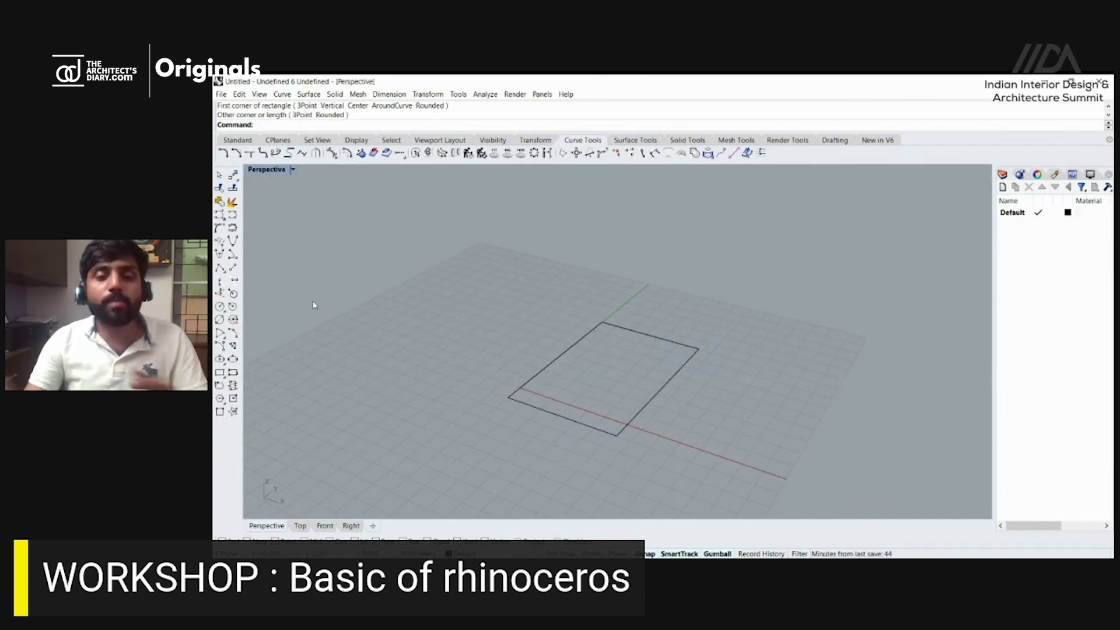
{"action": "double_click", "coordinate": [272, 171]}
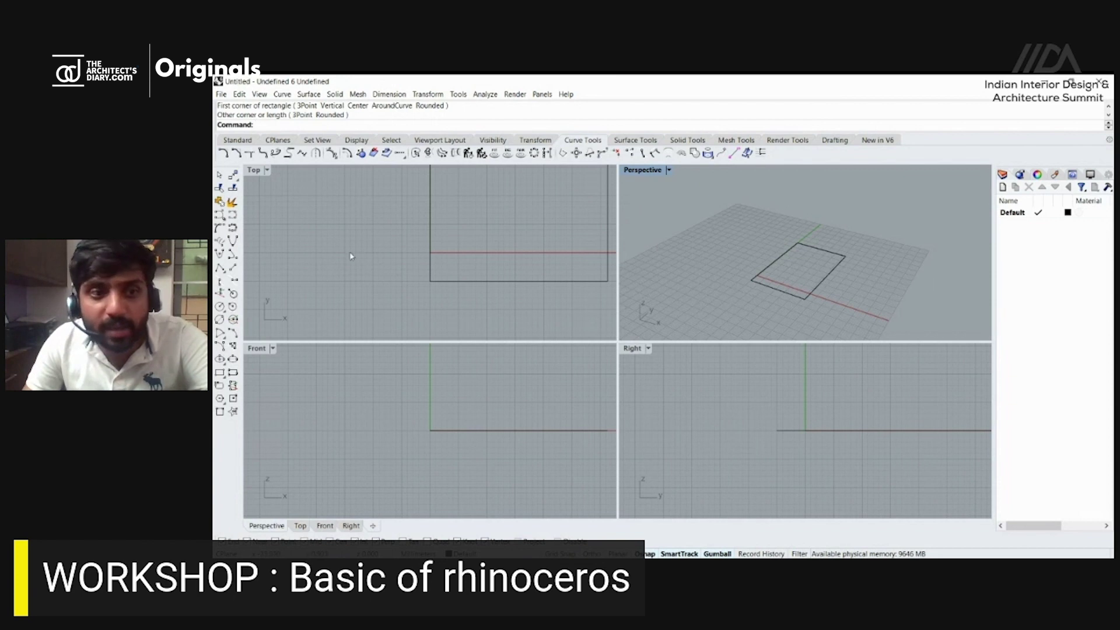
{"action": "left_click", "coordinate": [812, 290]}
{"action": "key", "text": "Delete"}
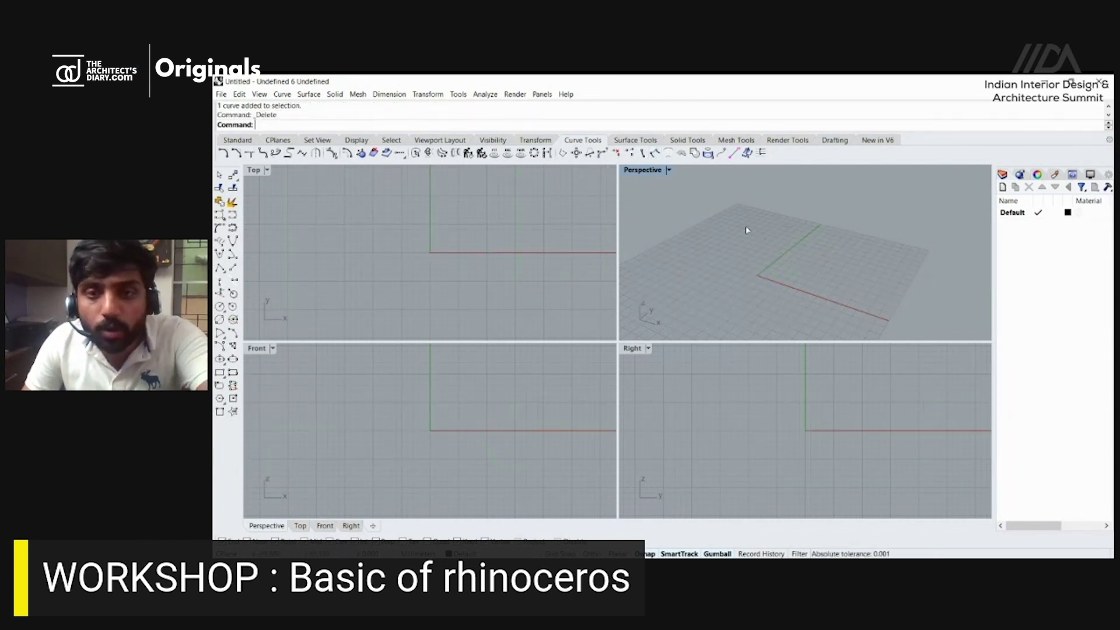
{"action": "double_click", "coordinate": [646, 173]}
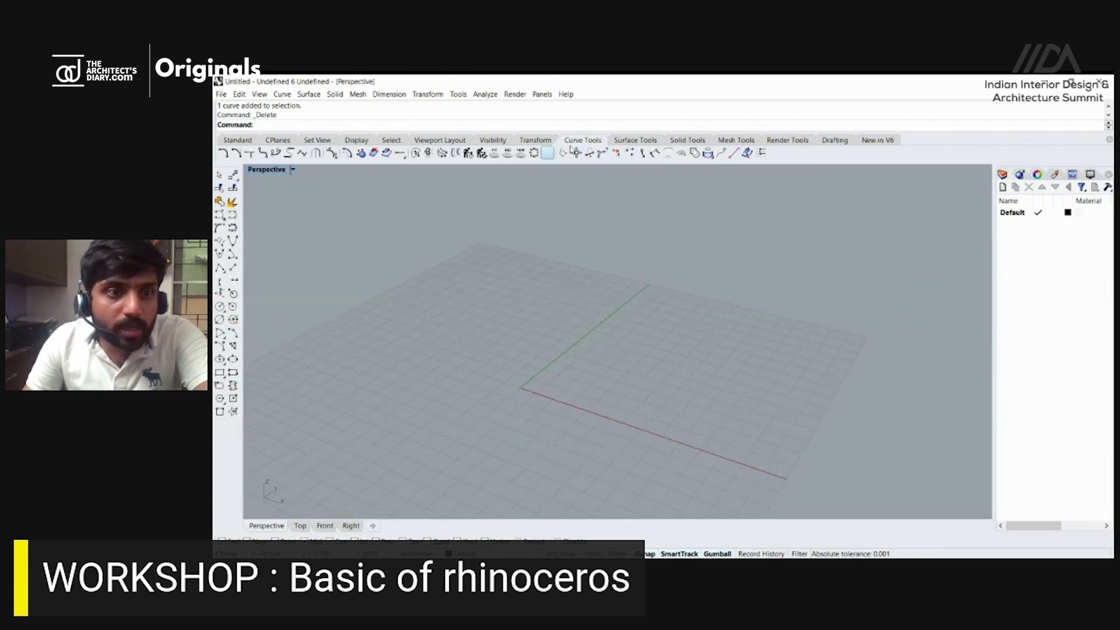
After two cancelled attempts, draw a rectangle from the origin to an opposite corner on the grid.
{"action": "left_click", "coordinate": [220, 373]}
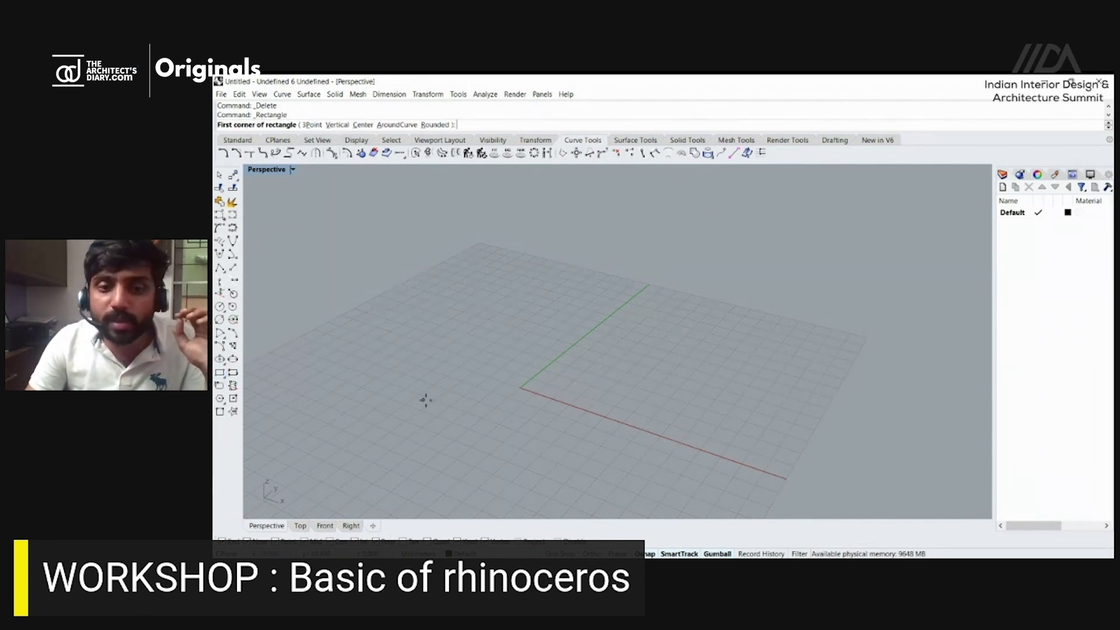
{"action": "key", "text": "Escape"}
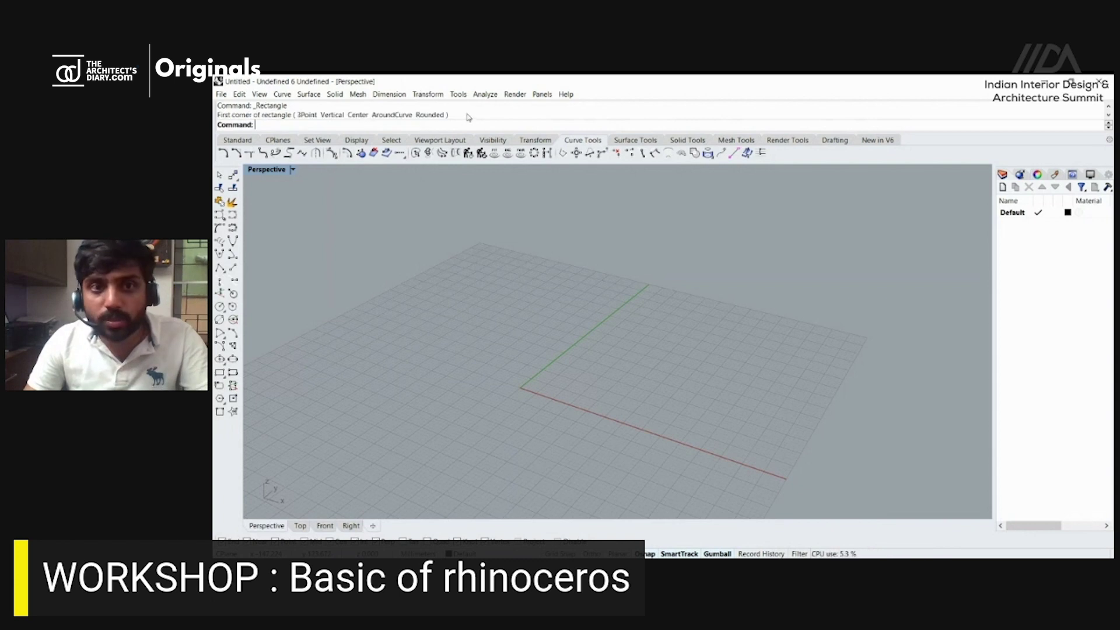
{"action": "type", "text": "Rectangle"}
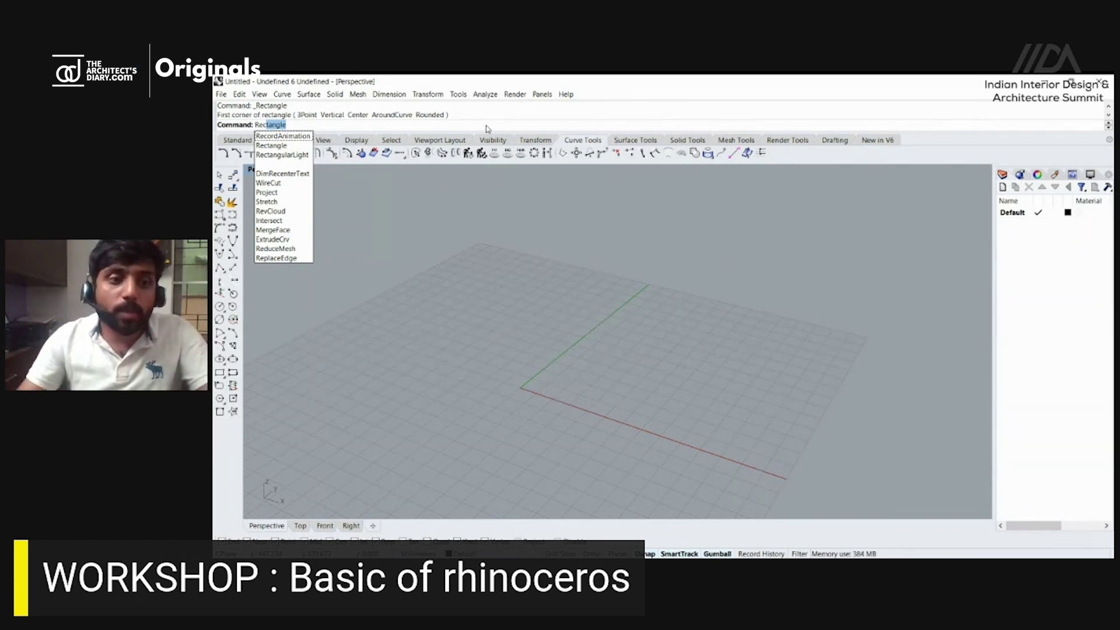
{"action": "key", "text": "Escape"}
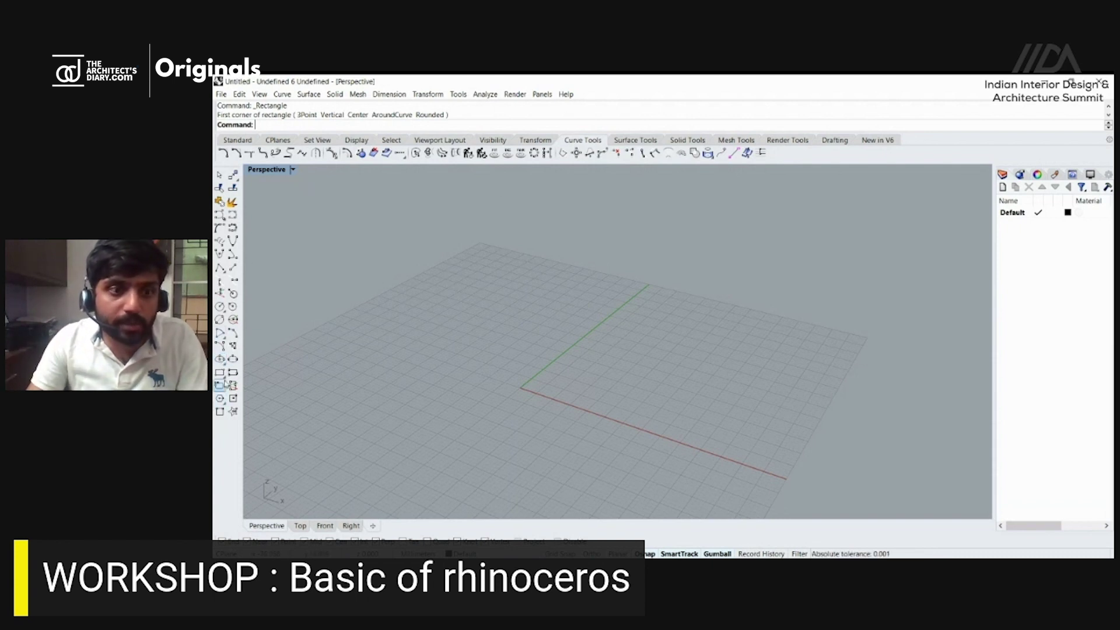
{"action": "left_click", "coordinate": [219, 372]}
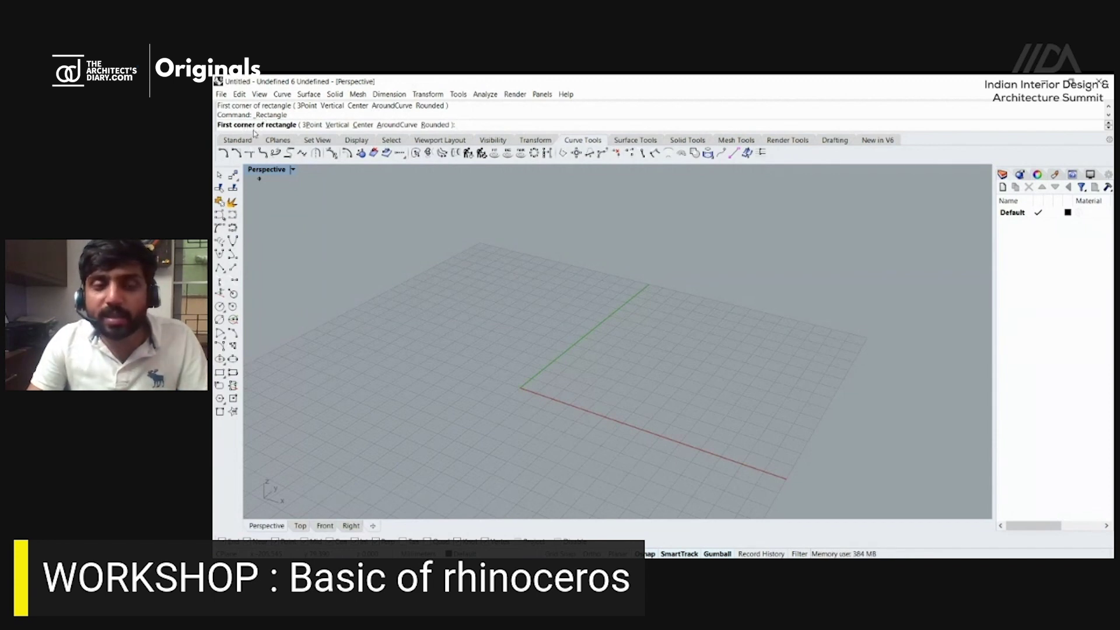
{"action": "left_click", "coordinate": [525, 392]}
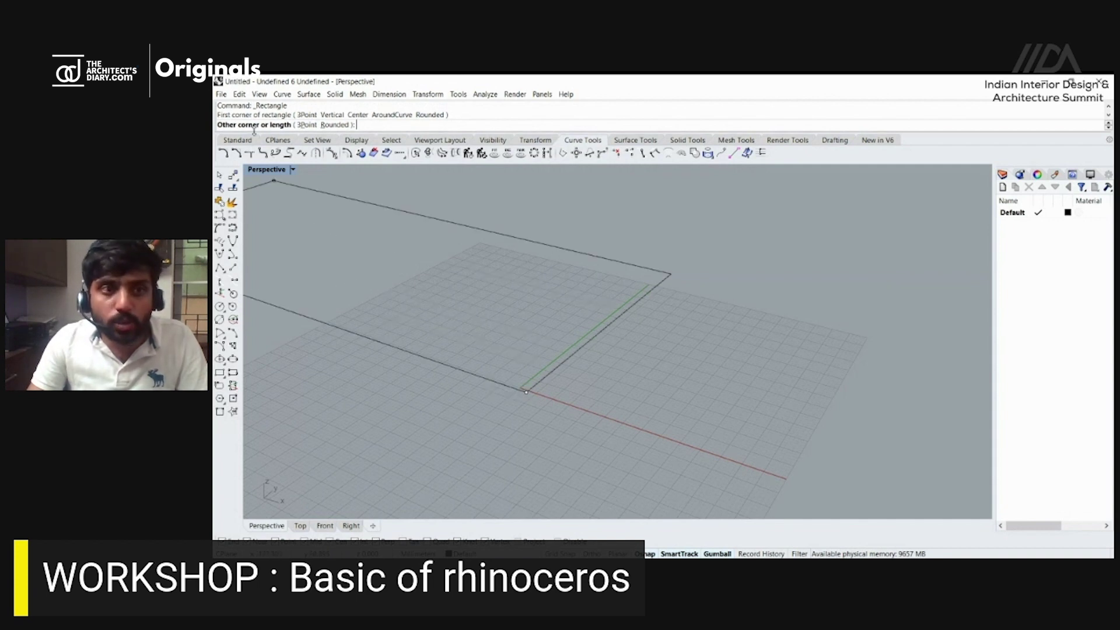
{"action": "left_click", "coordinate": [770, 351]}
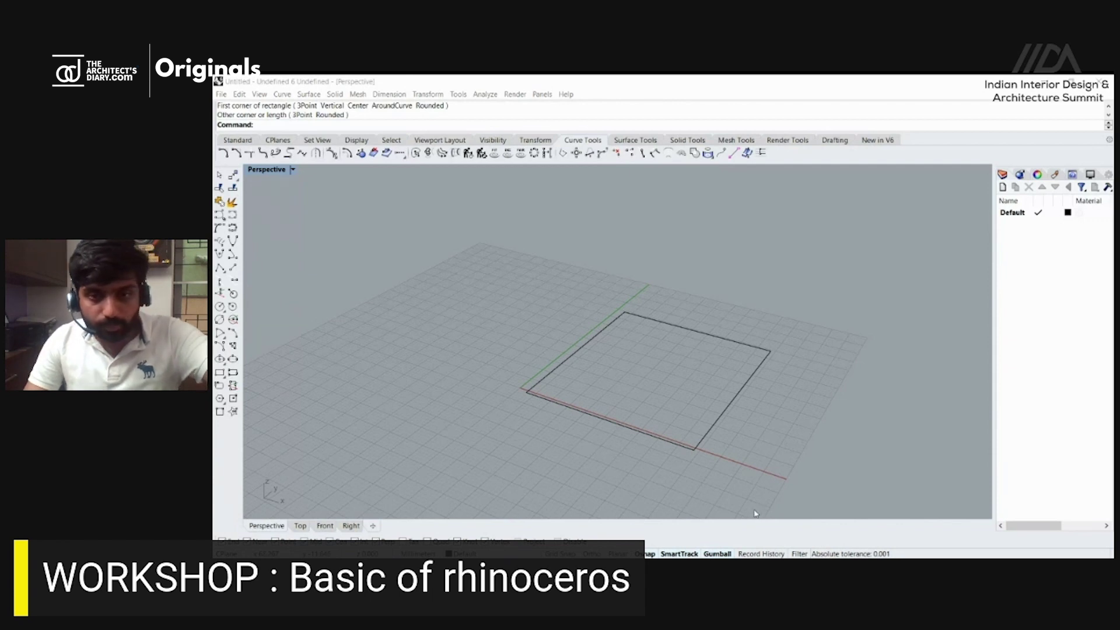
{"action": "left_click", "coordinate": [718, 470]}
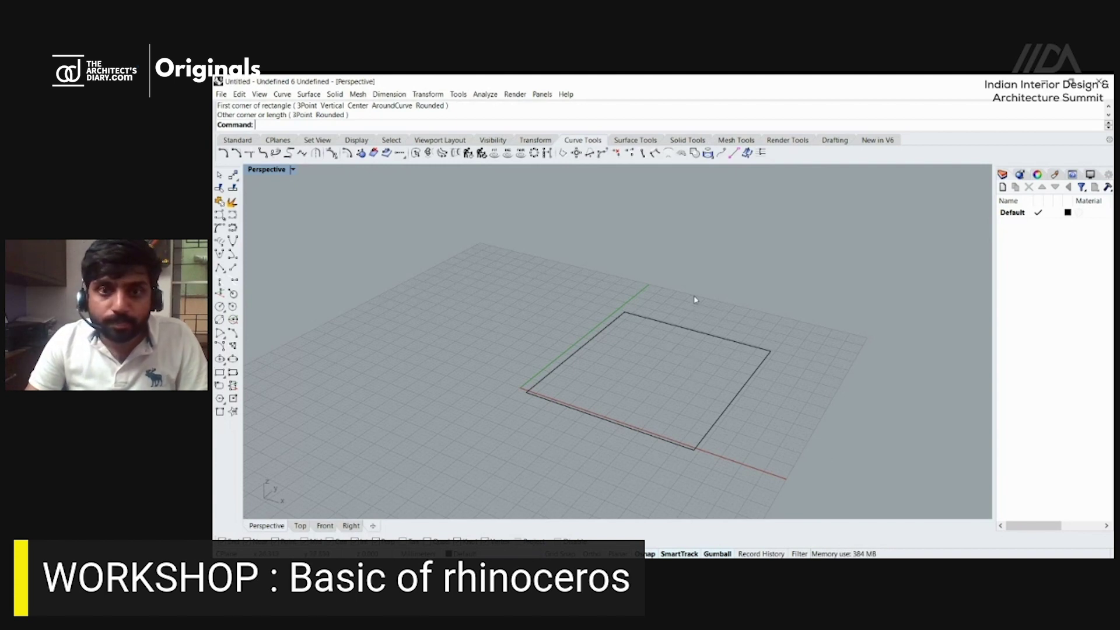
Orbit the Perspective view to look from higher above, zoom in, and select the rectangle.
{"action": "left_click_drag", "start_coordinate": [691, 296], "coordinate": [847, 260]}
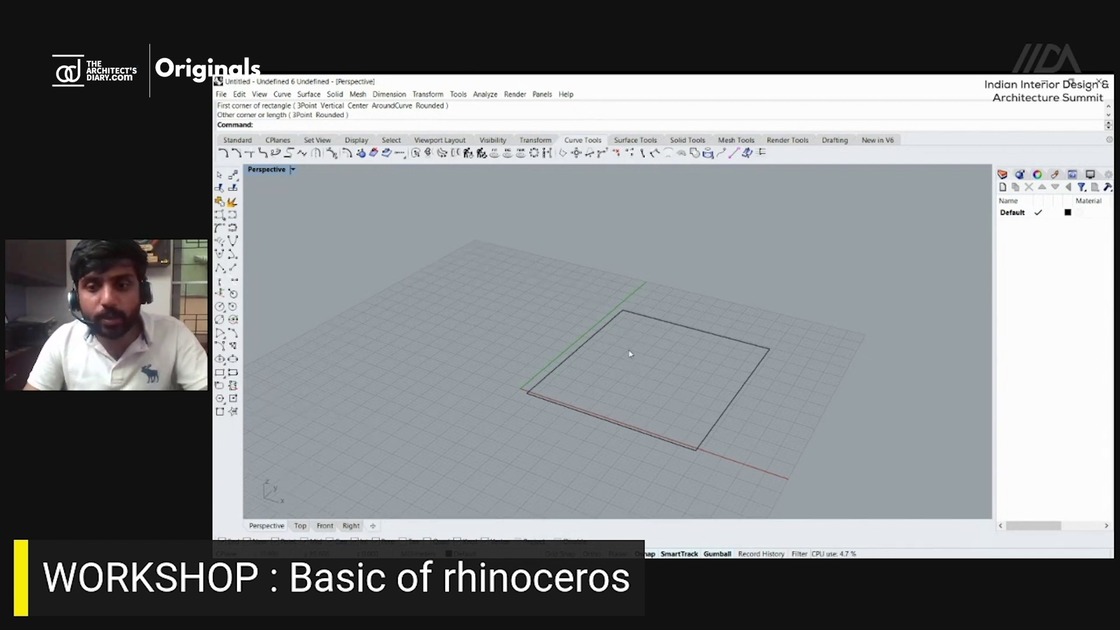
{"action": "right_click_drag", "start_coordinate": [553, 334], "coordinate": [568, 351]}
{"action": "right_click", "coordinate": [590, 345]}
{"action": "key", "text": "Escape"}
{"action": "scroll", "coordinate": [760, 413], "scroll_direction": "up", "scroll_amount": 2}
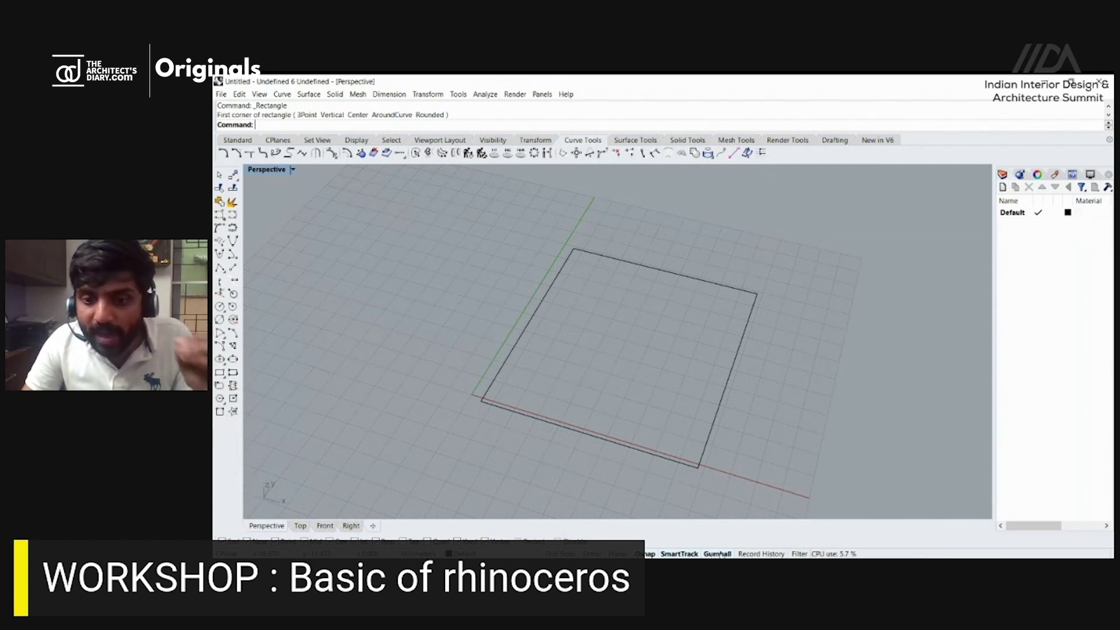
{"action": "left_click", "coordinate": [700, 466]}
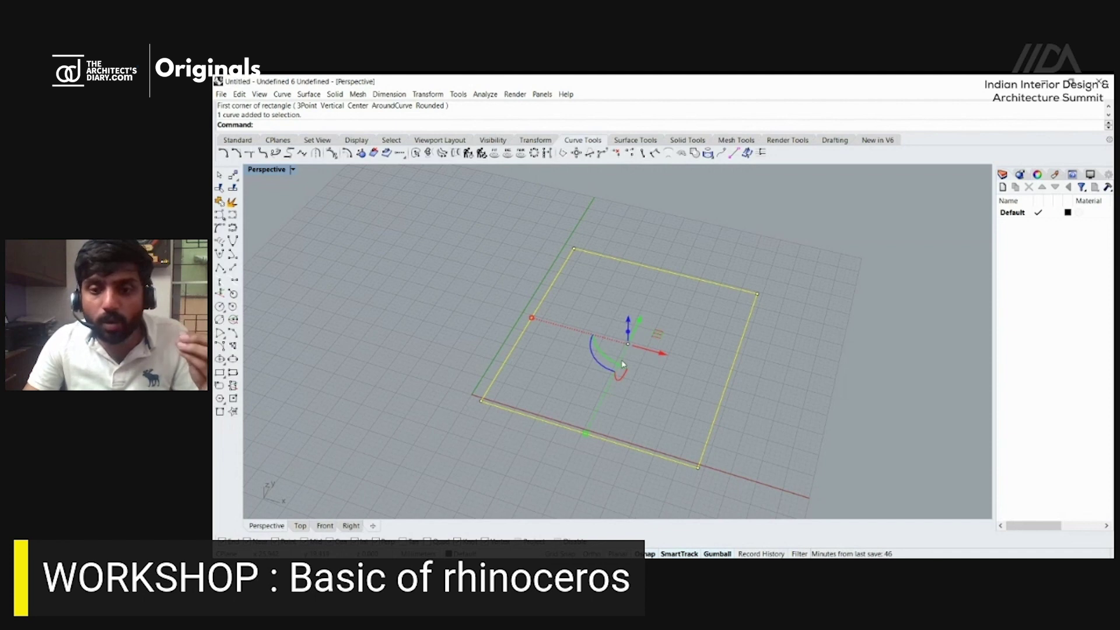
Toggle Gumball off and back on in the status bar and reselect the rectangle with handles showing.
{"action": "left_click", "coordinate": [765, 453]}
{"action": "left_click", "coordinate": [725, 554]}
{"action": "left_click", "coordinate": [679, 462]}
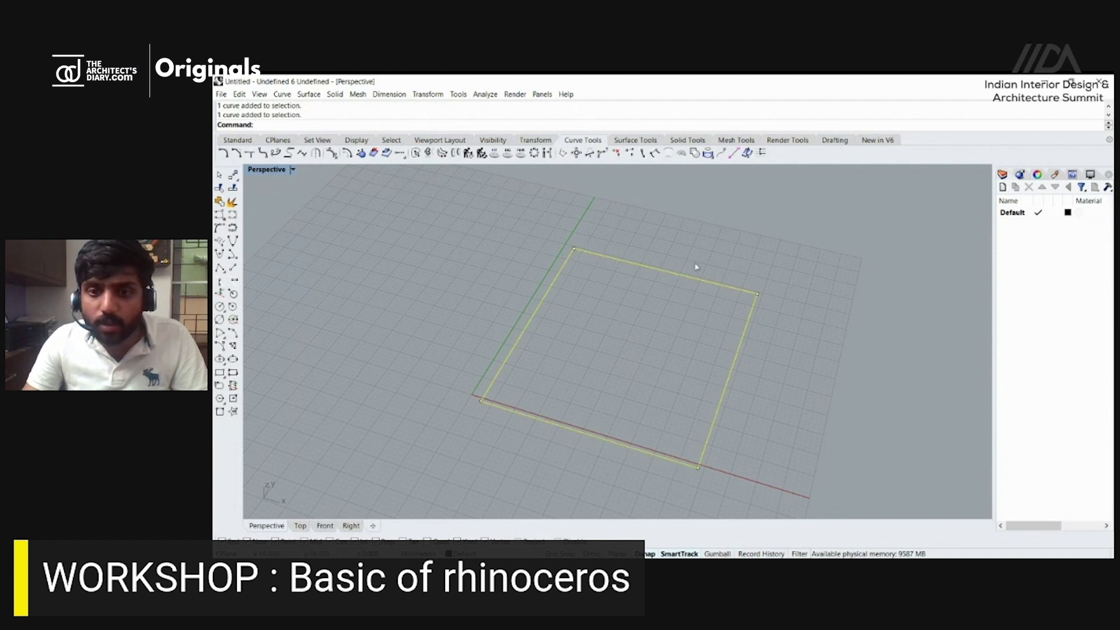
{"action": "left_click", "coordinate": [725, 554]}
{"action": "left_click", "coordinate": [760, 450]}
{"action": "left_click", "coordinate": [714, 432]}
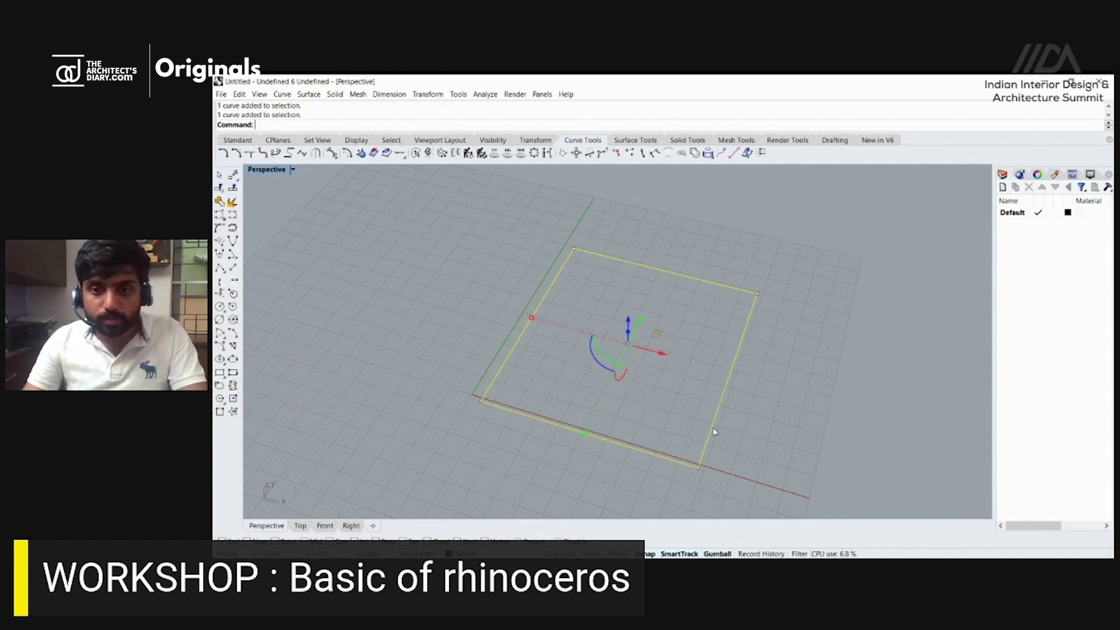
{"action": "scroll", "coordinate": [629, 407], "scroll_direction": "down", "scroll_amount": 2}
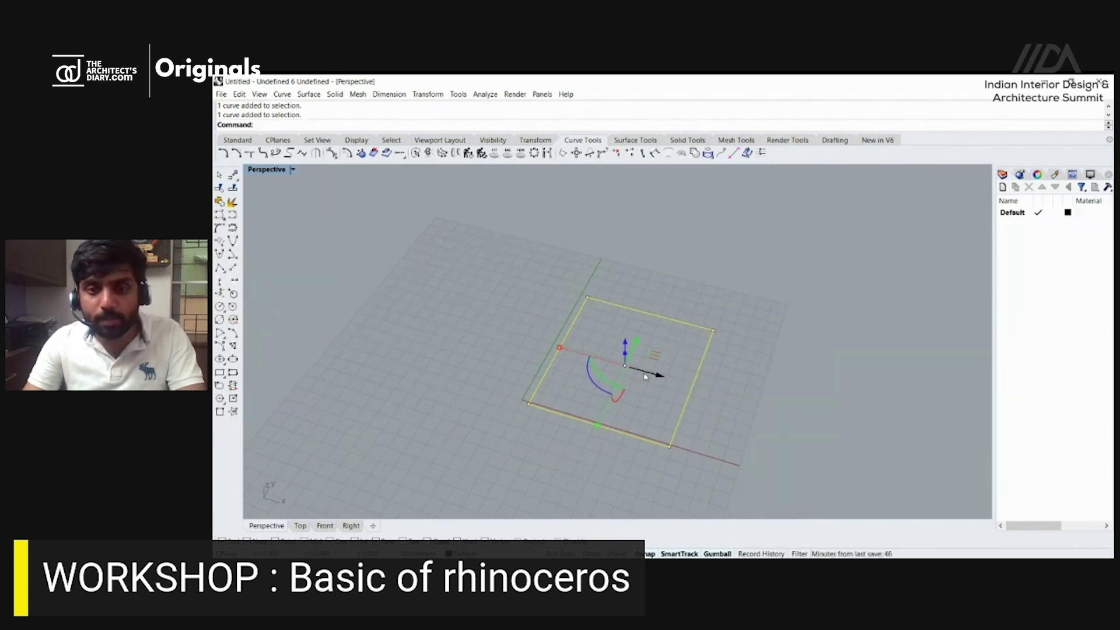
{"action": "scroll", "coordinate": [637, 343], "scroll_direction": "up", "scroll_amount": 2}
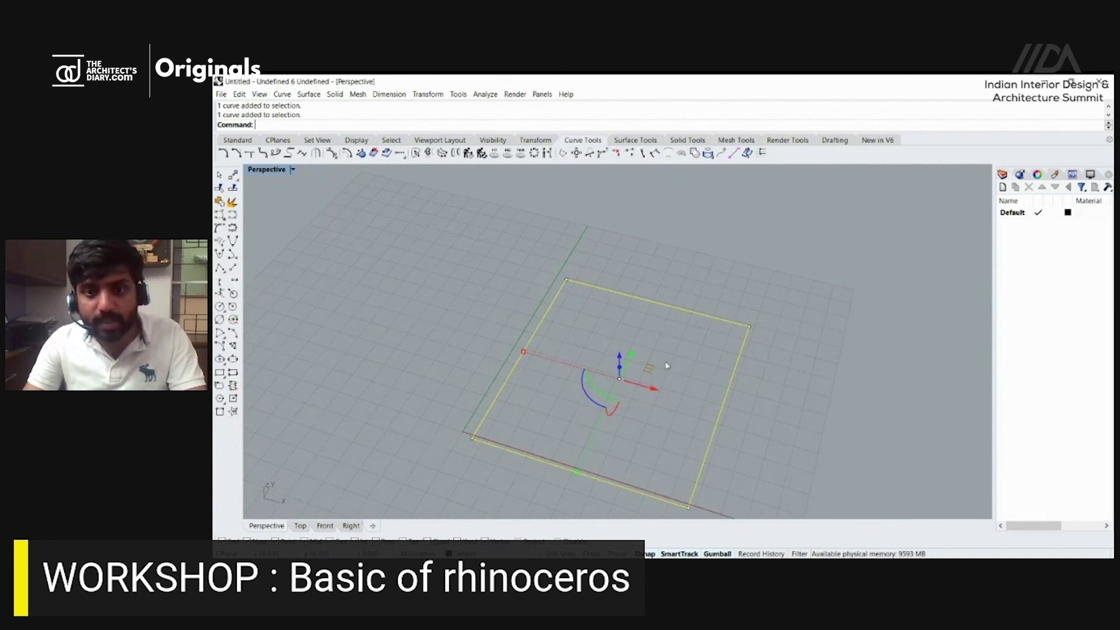
{"action": "scroll", "coordinate": [496, 401], "scroll_direction": "down", "scroll_amount": 5}
{"action": "scroll", "coordinate": [559, 360], "scroll_direction": "up", "scroll_amount": 3}
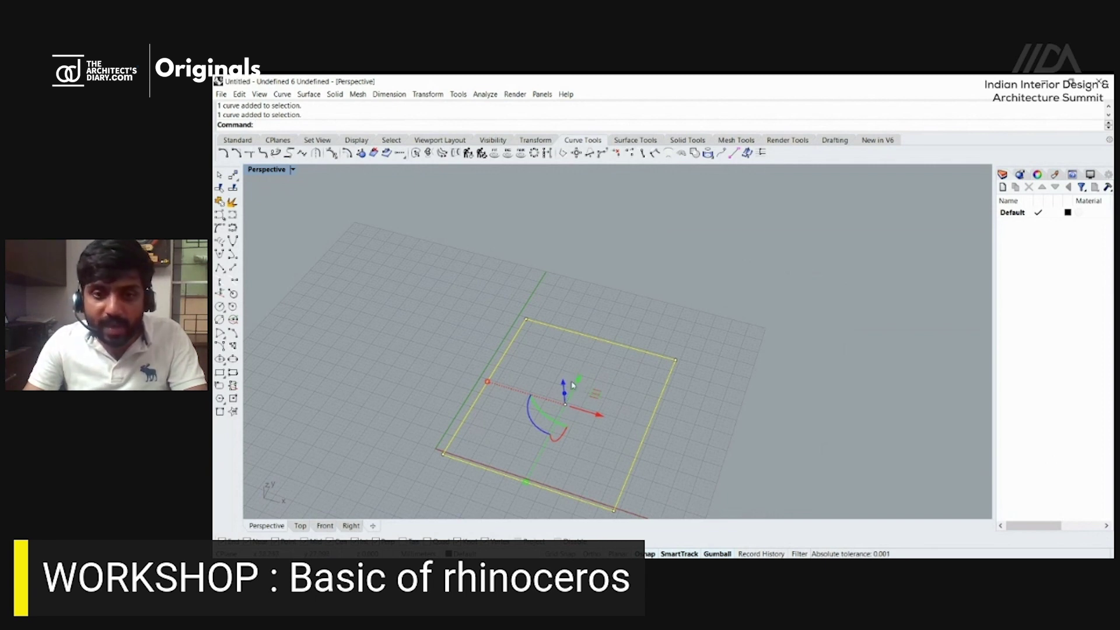
{"action": "left_click", "coordinate": [691, 332]}
{"action": "left_click", "coordinate": [664, 387]}
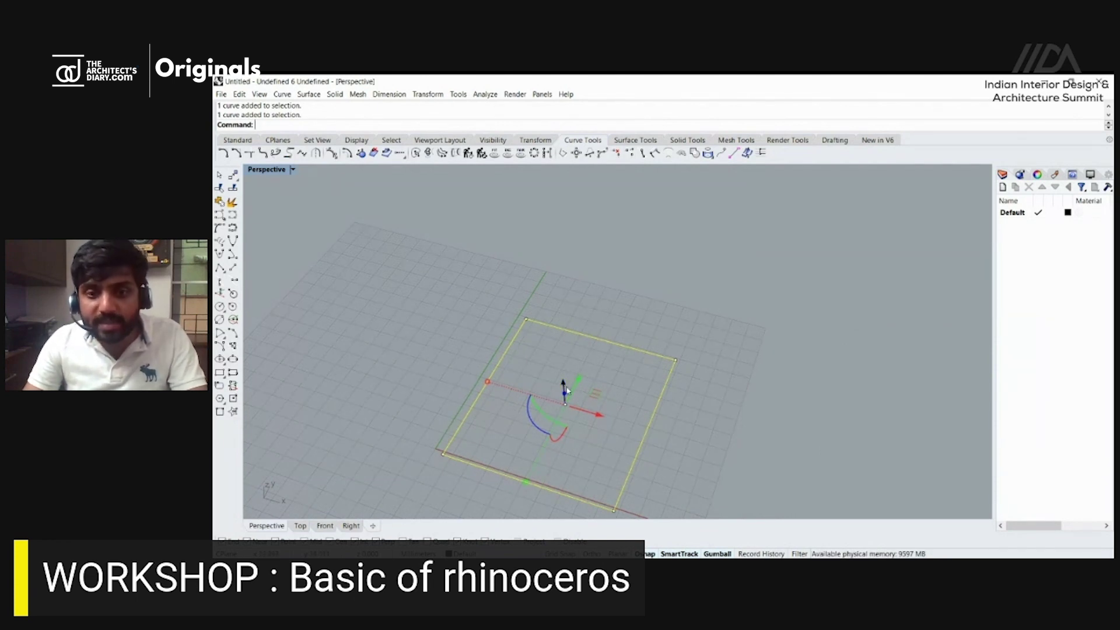
Test-drag the rectangle up along Z and along X, undo both moves, and reselect it.
{"action": "scroll", "coordinate": [567, 389], "scroll_direction": "up", "scroll_amount": 2}
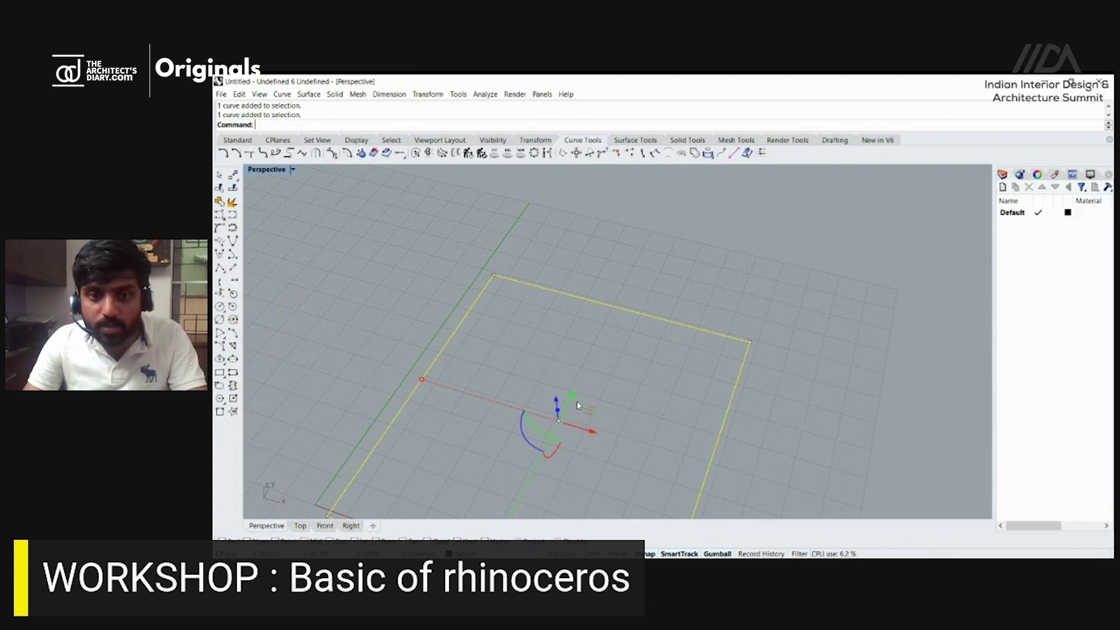
{"action": "left_click_drag", "start_coordinate": [568, 400], "coordinate": [652, 263]}
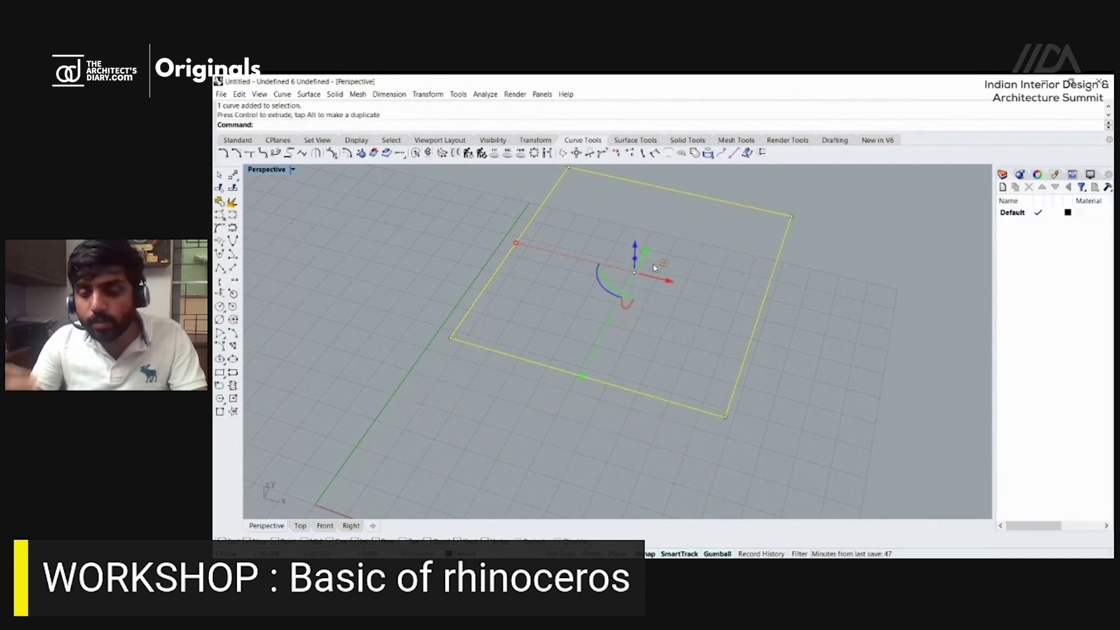
{"action": "scroll", "coordinate": [455, 327], "scroll_direction": "down", "scroll_amount": 3}
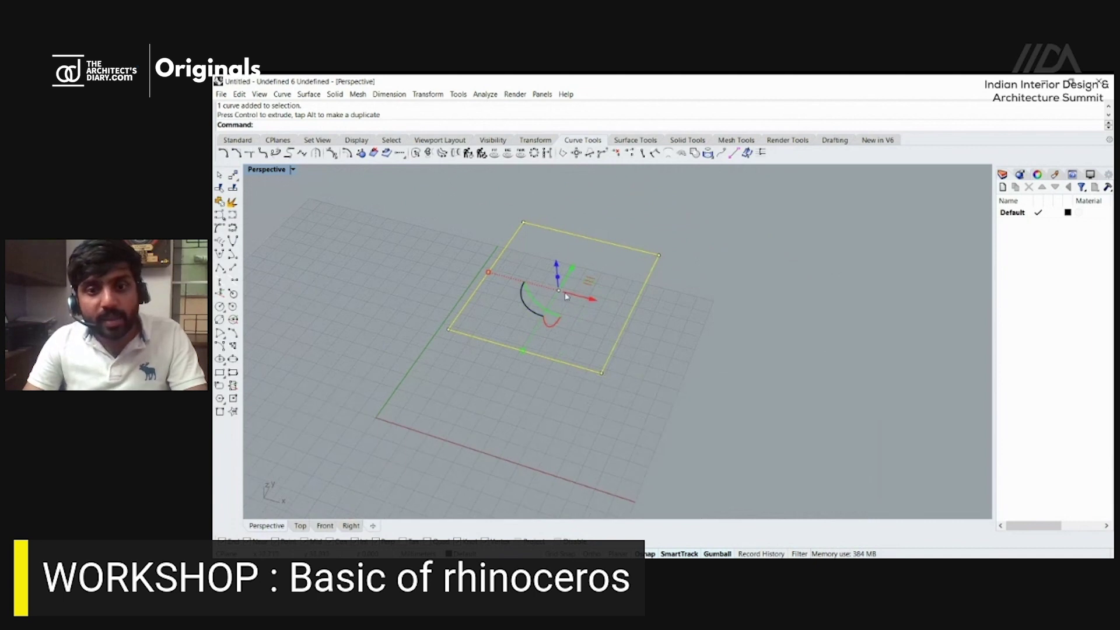
{"action": "left_click_drag", "start_coordinate": [577, 298], "coordinate": [682, 244]}
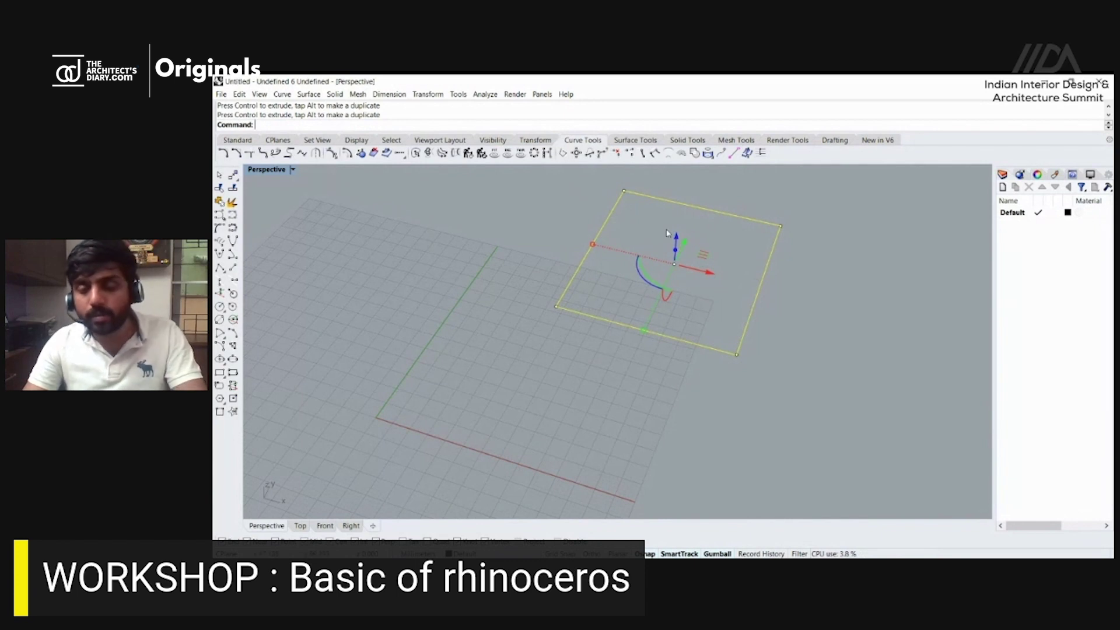
{"action": "key", "text": "ctrl+z"}
{"action": "key", "text": "ctrl+z"}
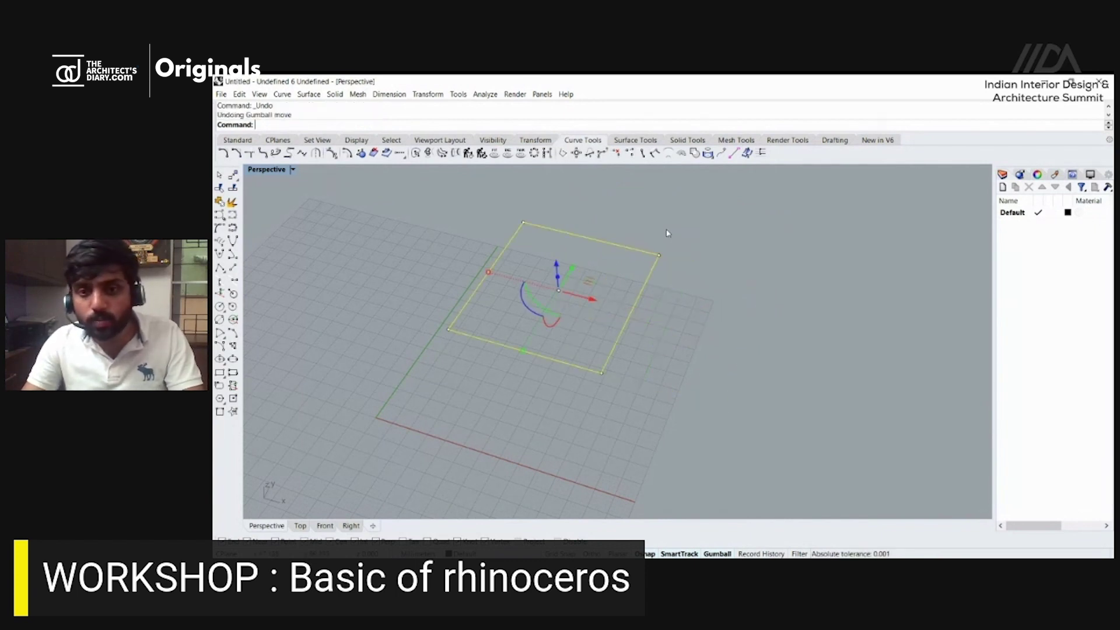
{"action": "key", "text": "ctrl+z"}
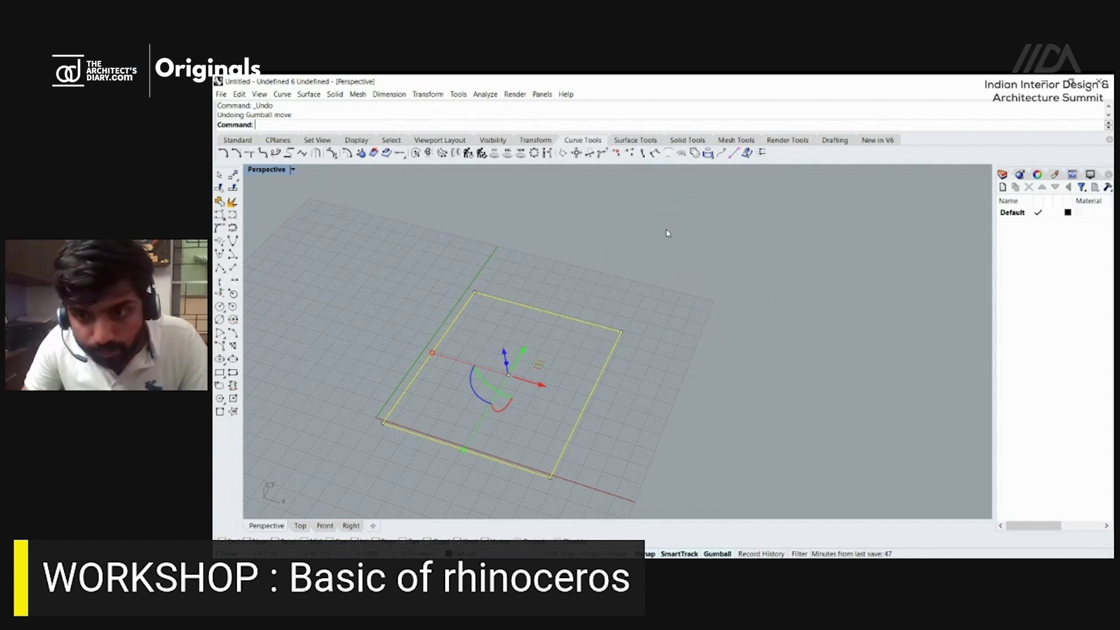
{"action": "key", "text": "Escape"}
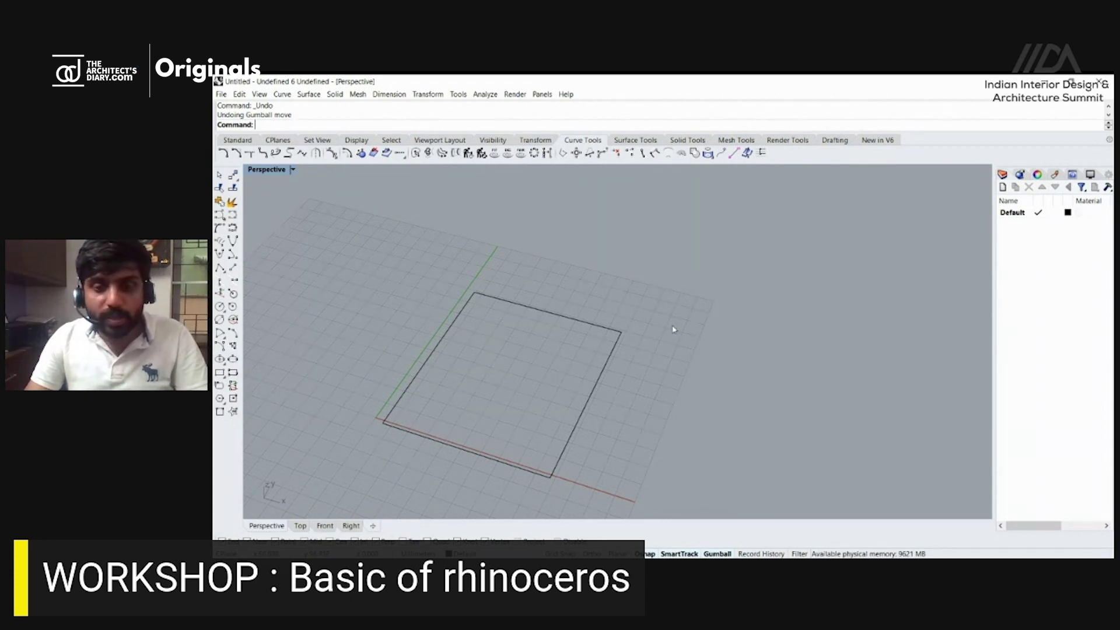
{"action": "left_click", "coordinate": [569, 325]}
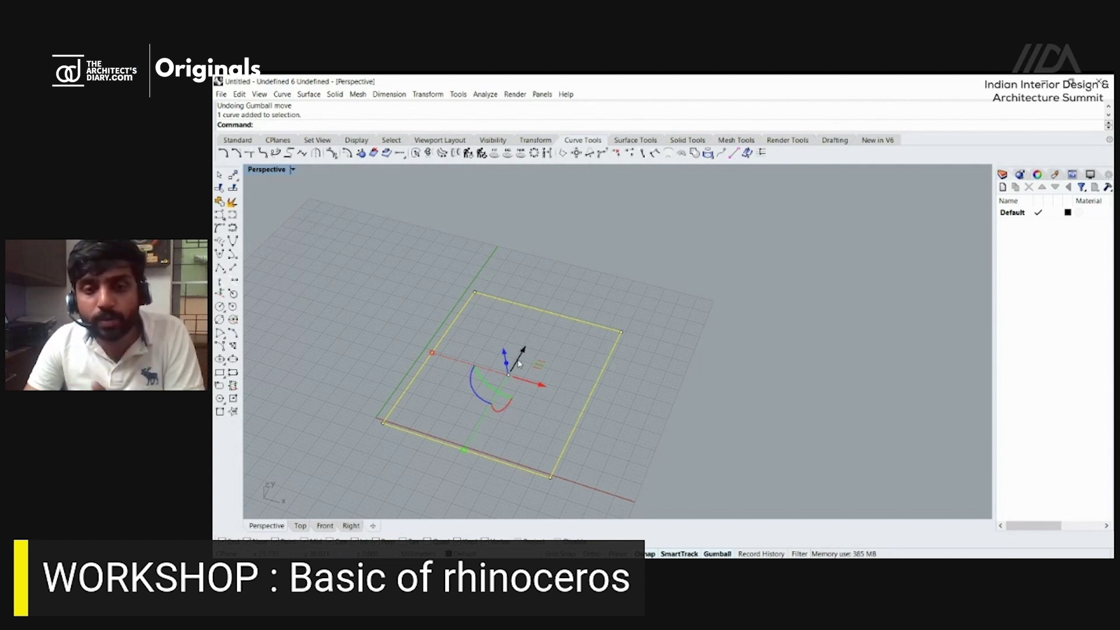
Move the rectangle exactly 10 units along Y using the gumball's green arrow.
{"action": "left_click", "coordinate": [672, 426]}
{"action": "left_click", "coordinate": [495, 461]}
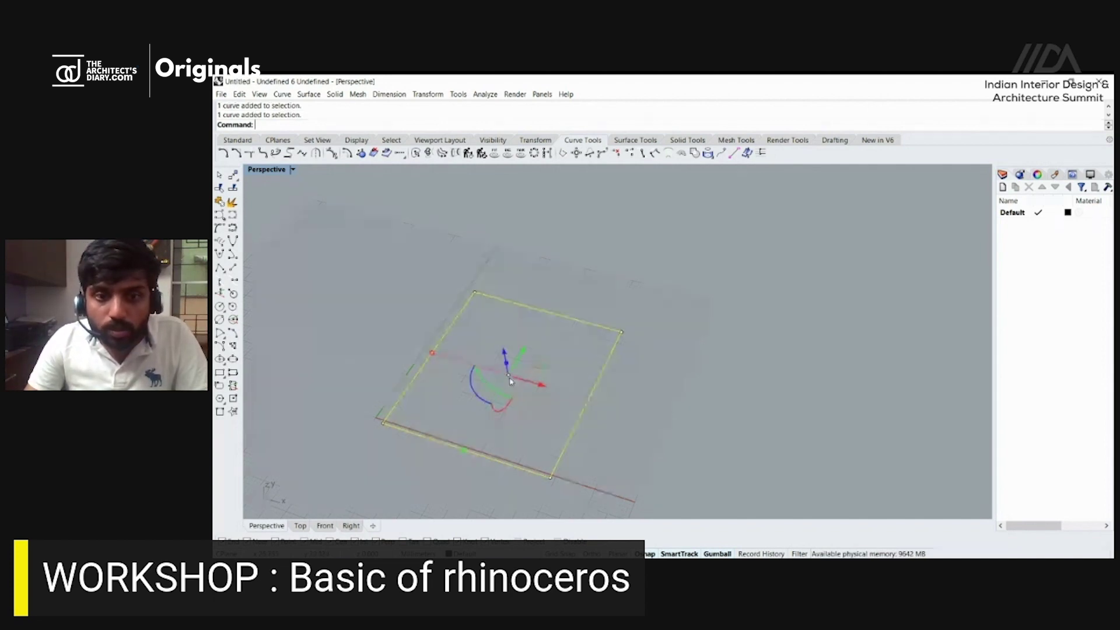
{"action": "mouse_move", "coordinate": [515, 366]}
{"action": "left_mouse_down"}
{"action": "mouse_move", "coordinate": [552, 271]}
{"action": "mouse_move", "coordinate": [525, 350]}
{"action": "left_mouse_up"}
{"action": "left_click", "coordinate": [525, 348]}
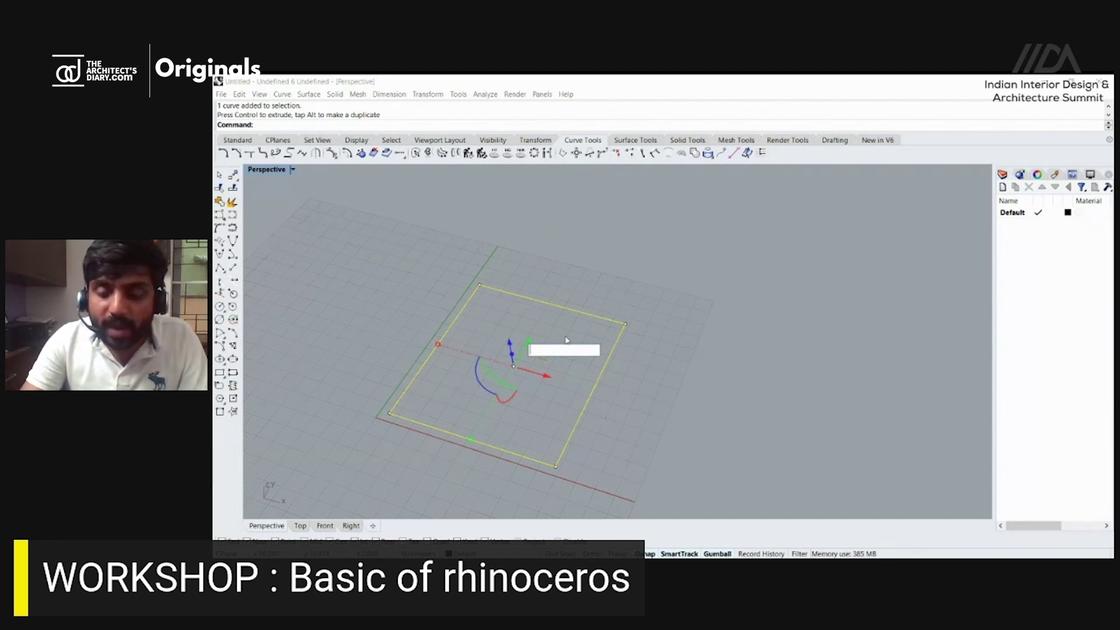
{"action": "type", "text": "10"}
{"action": "key", "text": "Return"}
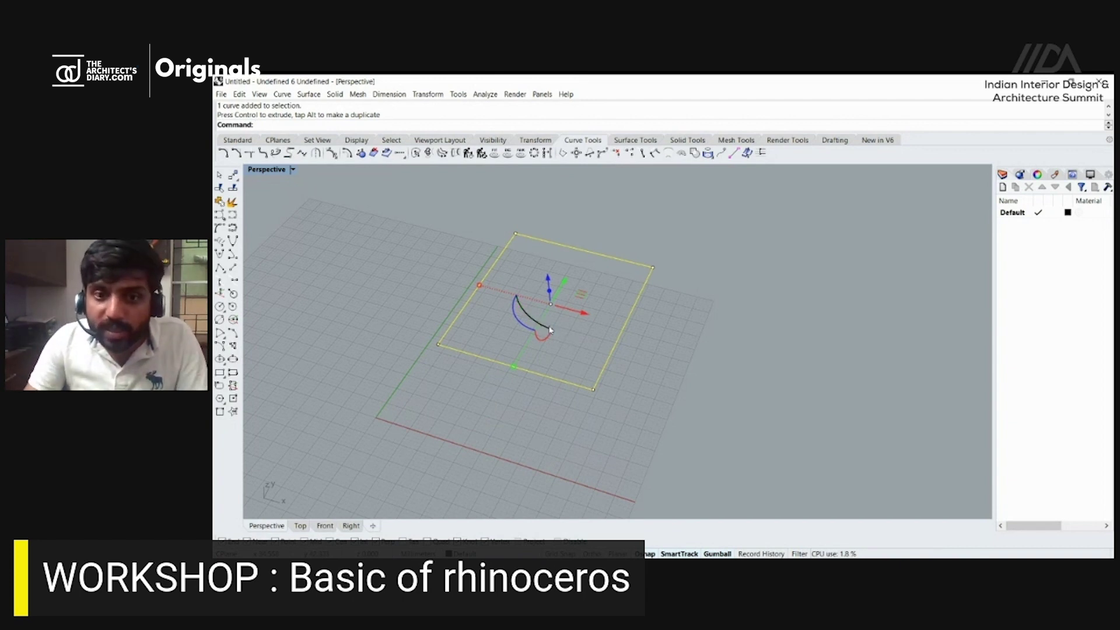
Move it 30 units along X, undo an extra 30-unit move, and orbit to face it.
{"action": "left_click", "coordinate": [570, 313]}
{"action": "type", "text": "30"}
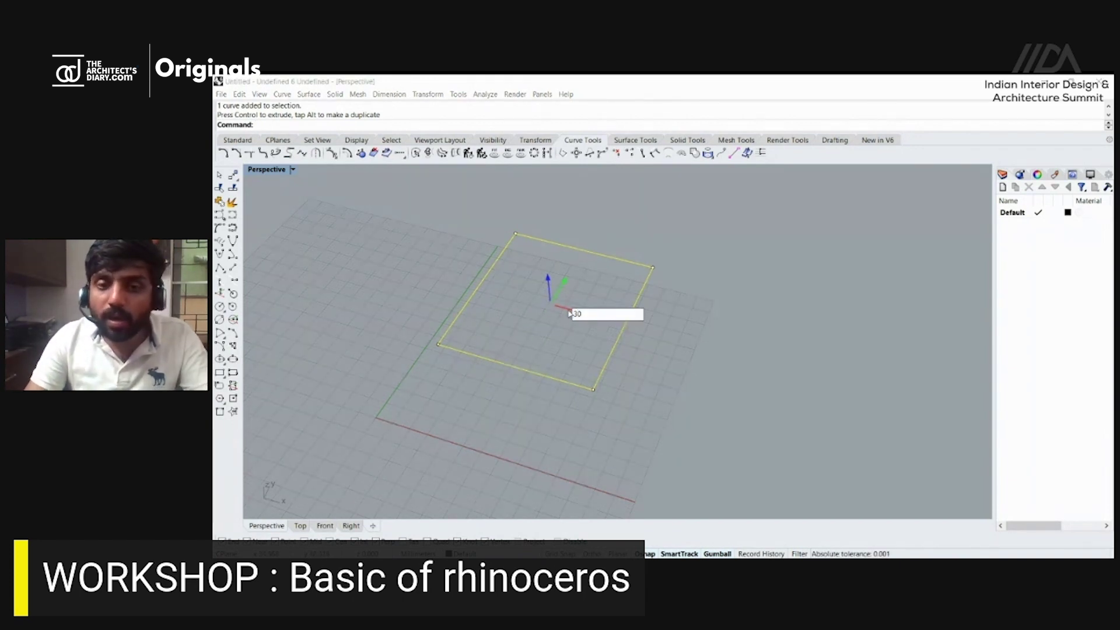
{"action": "key", "text": "Return"}
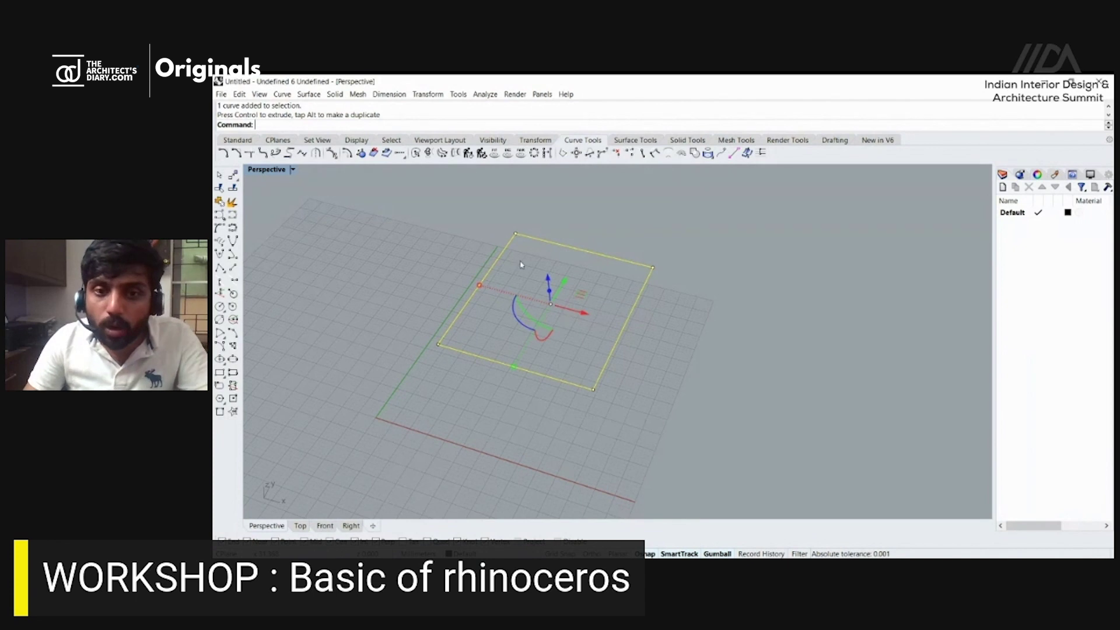
{"action": "left_click", "coordinate": [571, 313]}
{"action": "type", "text": "30"}
{"action": "key", "text": "Return"}
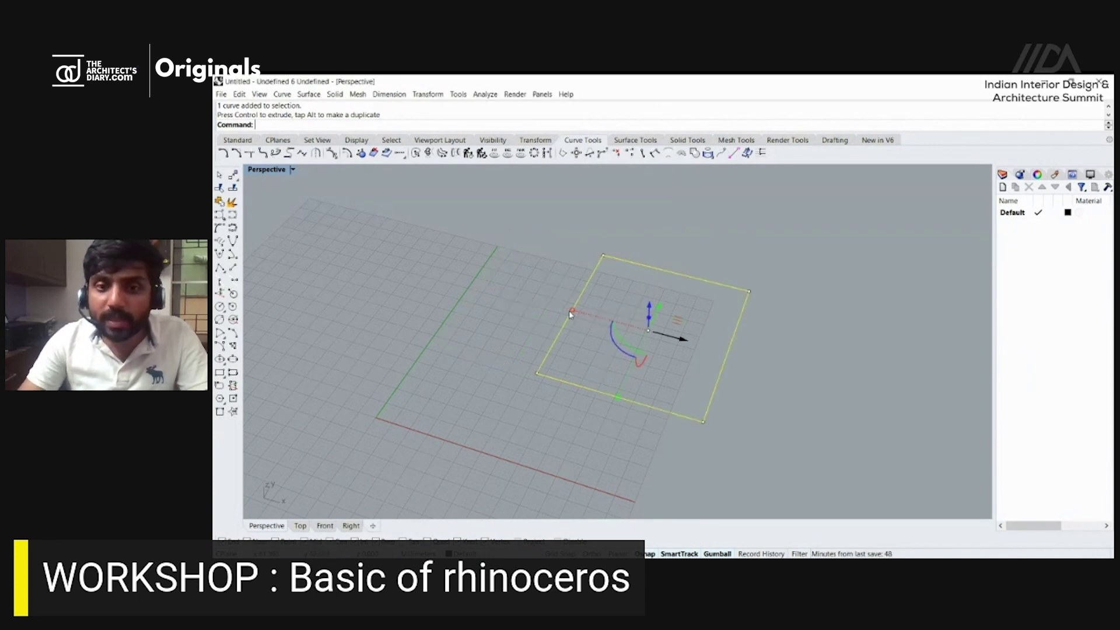
{"action": "key", "text": "ctrl+z"}
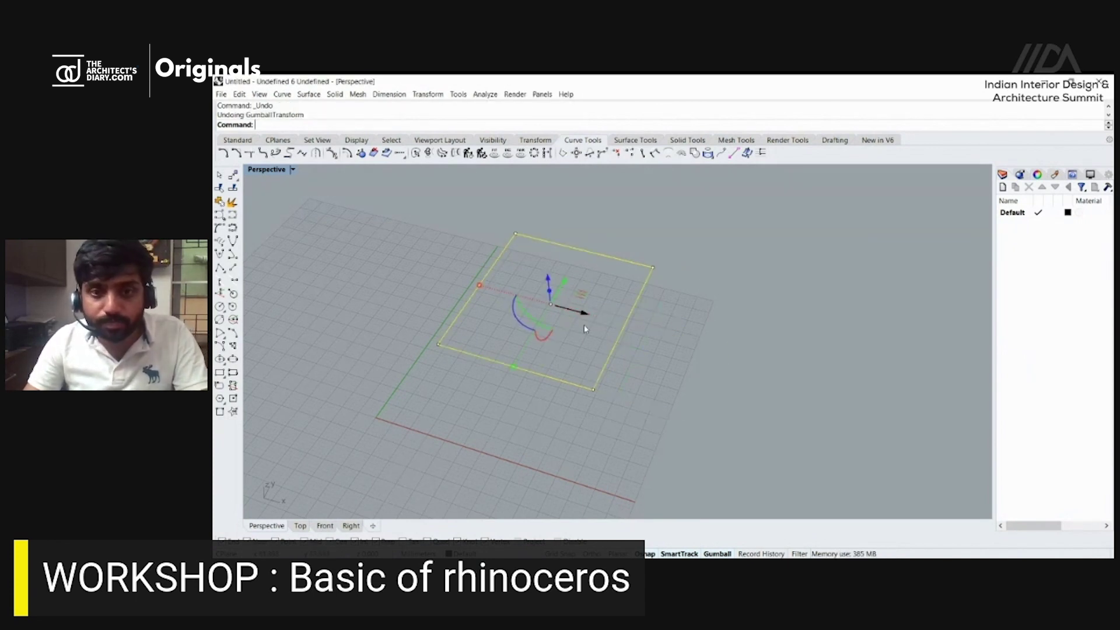
{"action": "left_click", "coordinate": [650, 394]}
{"action": "right_click_drag", "start_coordinate": [589, 382], "coordinate": [634, 392]}
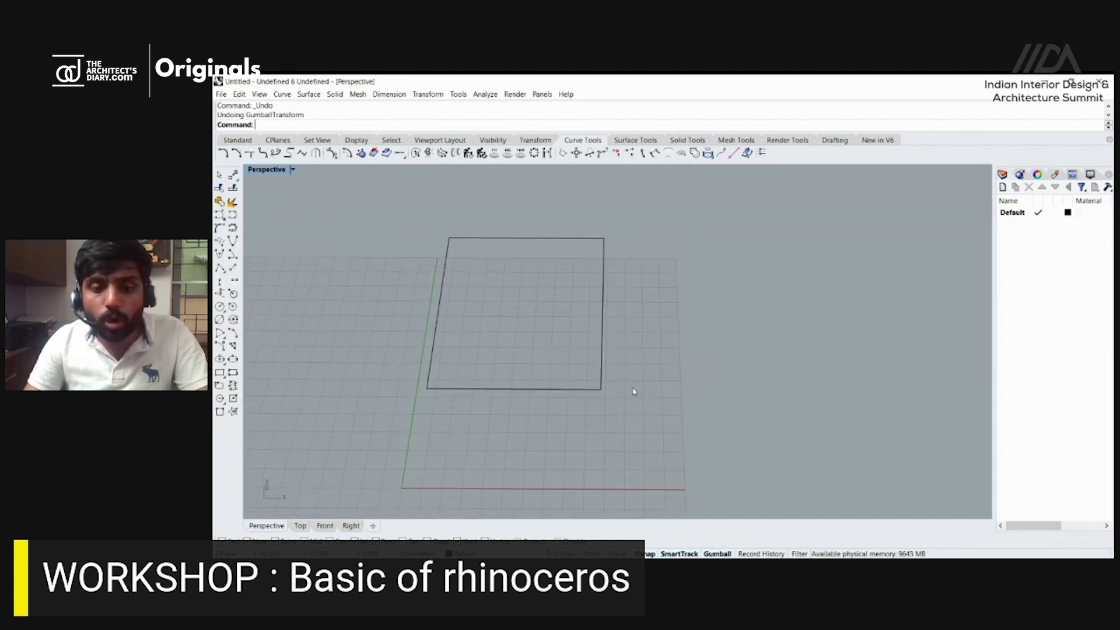
{"action": "type", "text": "Mo"}
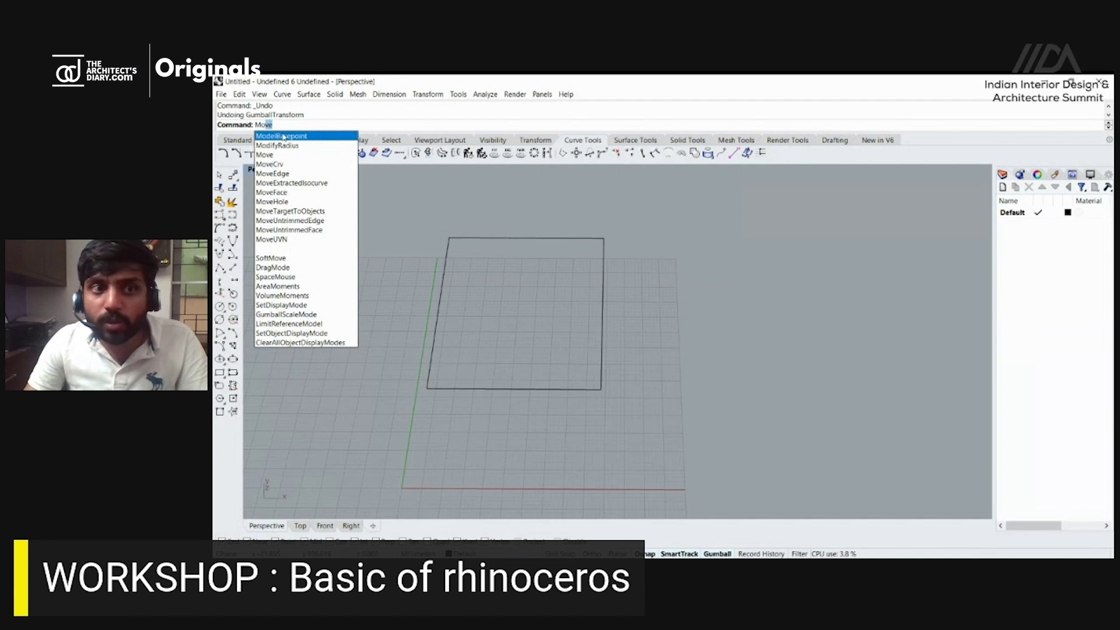
Use Move to carry the rectangle by its lower-left corner to a spot right of the grid.
{"action": "key", "text": "Escape"}
{"action": "type", "text": "M"}
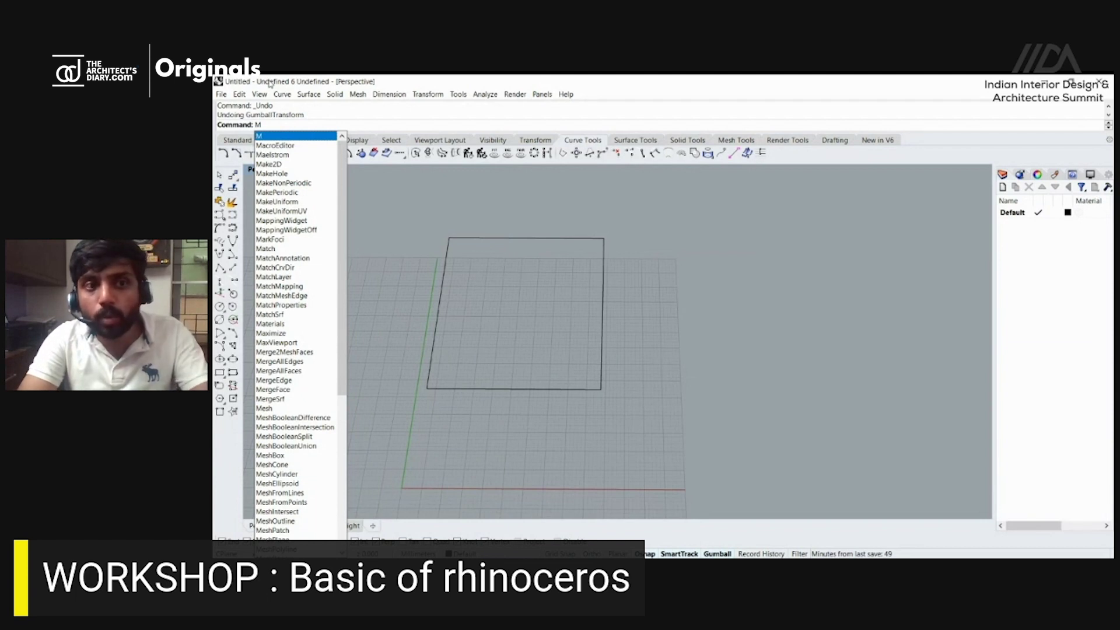
{"action": "type", "text": "ove"}
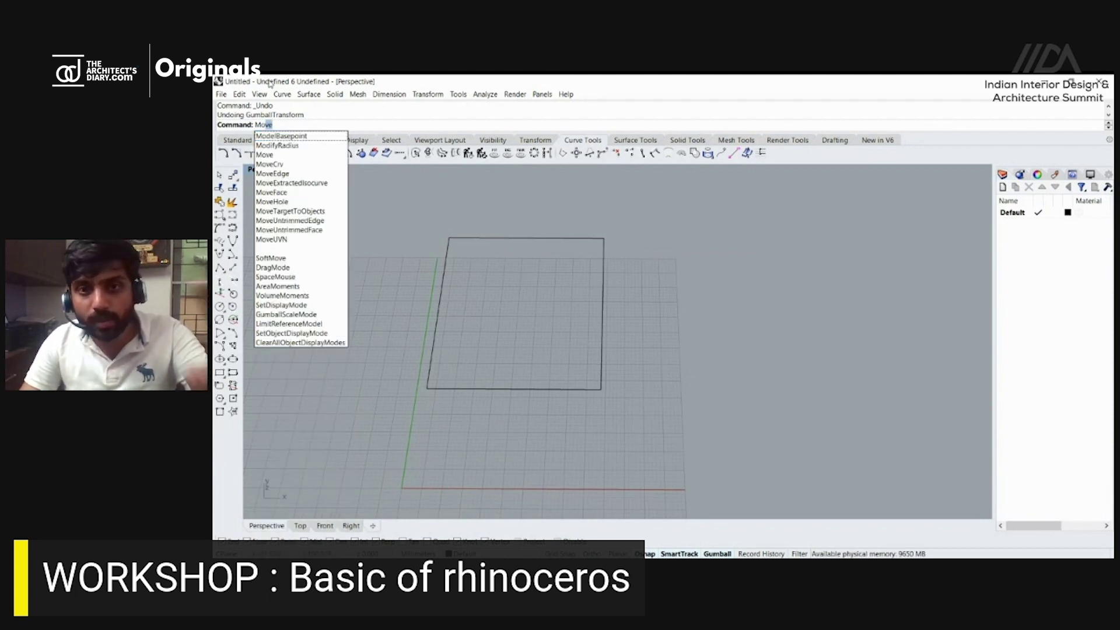
{"action": "key", "text": "Return"}
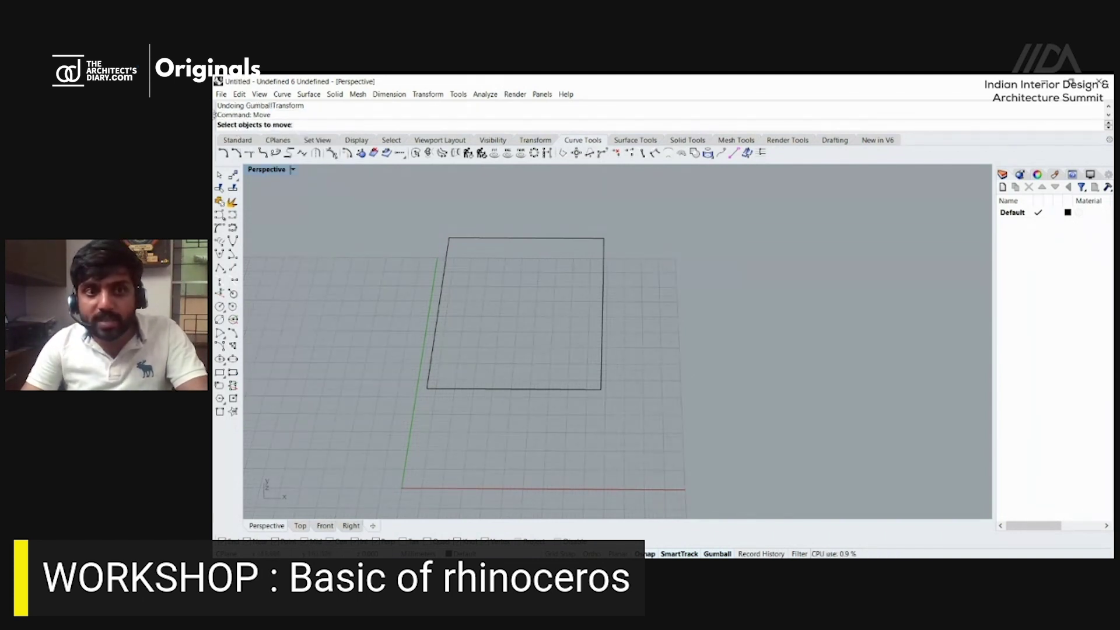
{"action": "left_click", "coordinate": [446, 273]}
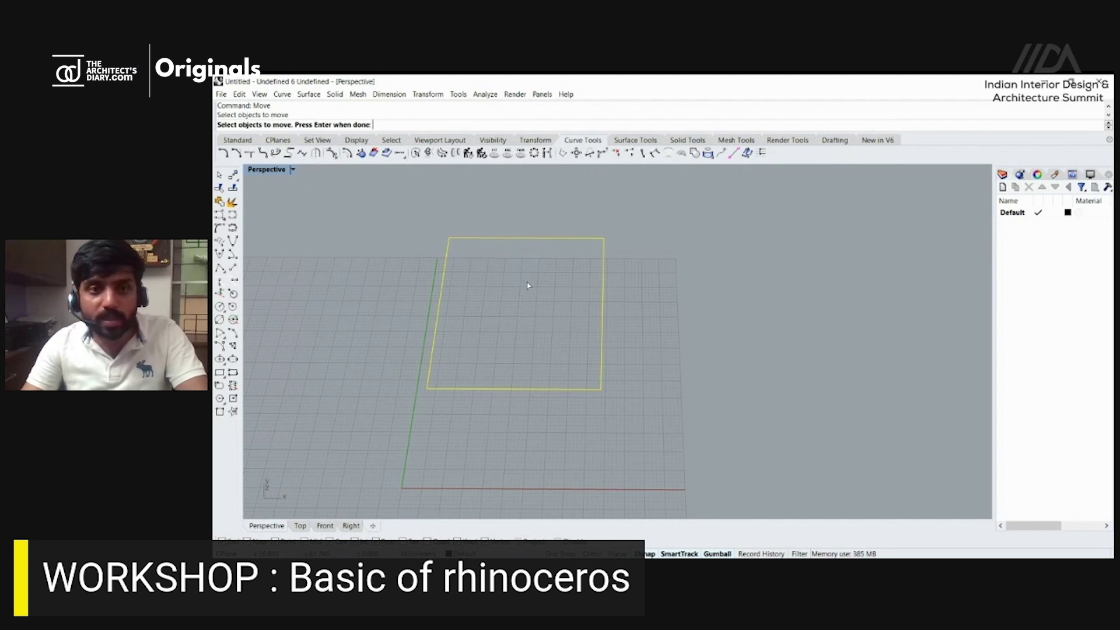
{"action": "key", "text": "Return"}
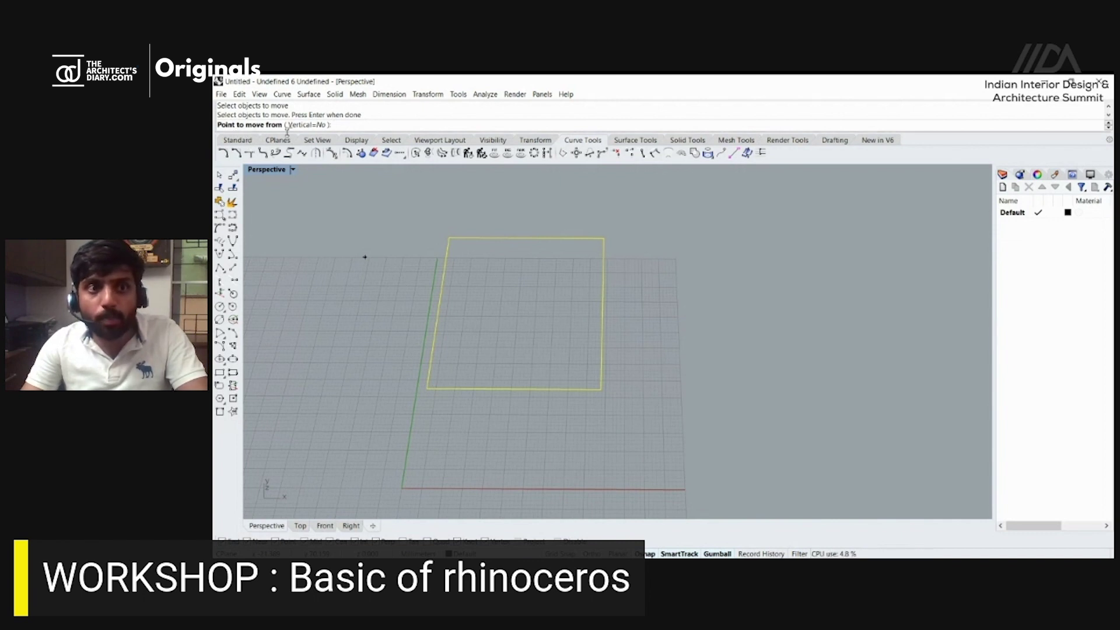
{"action": "left_click", "coordinate": [426, 387]}
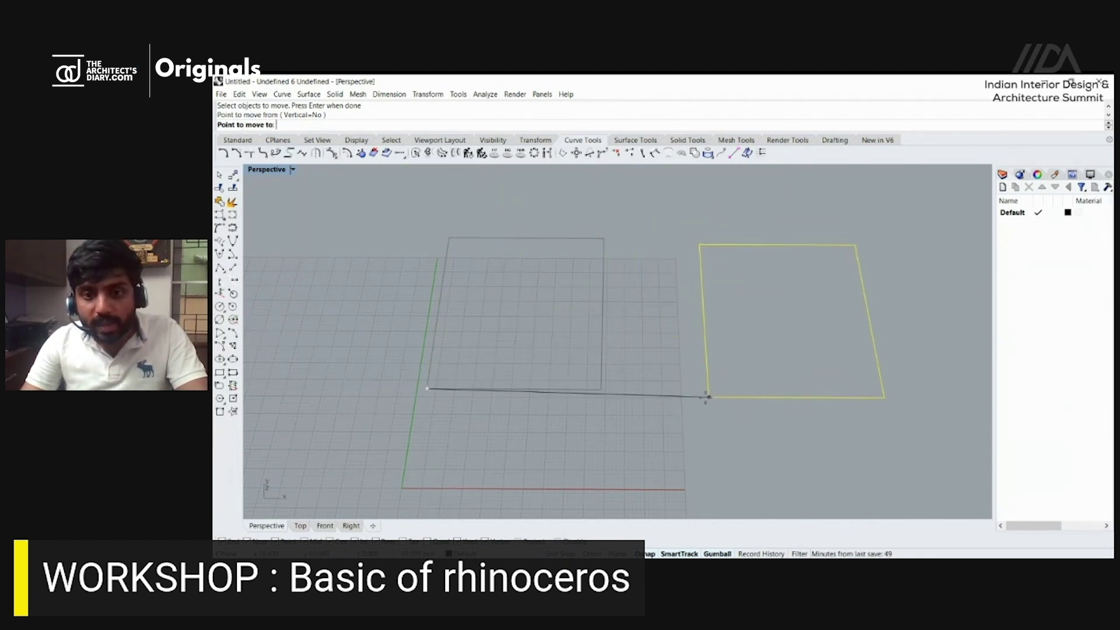
{"action": "left_click", "coordinate": [685, 390]}
{"action": "left_click", "coordinate": [765, 390]}
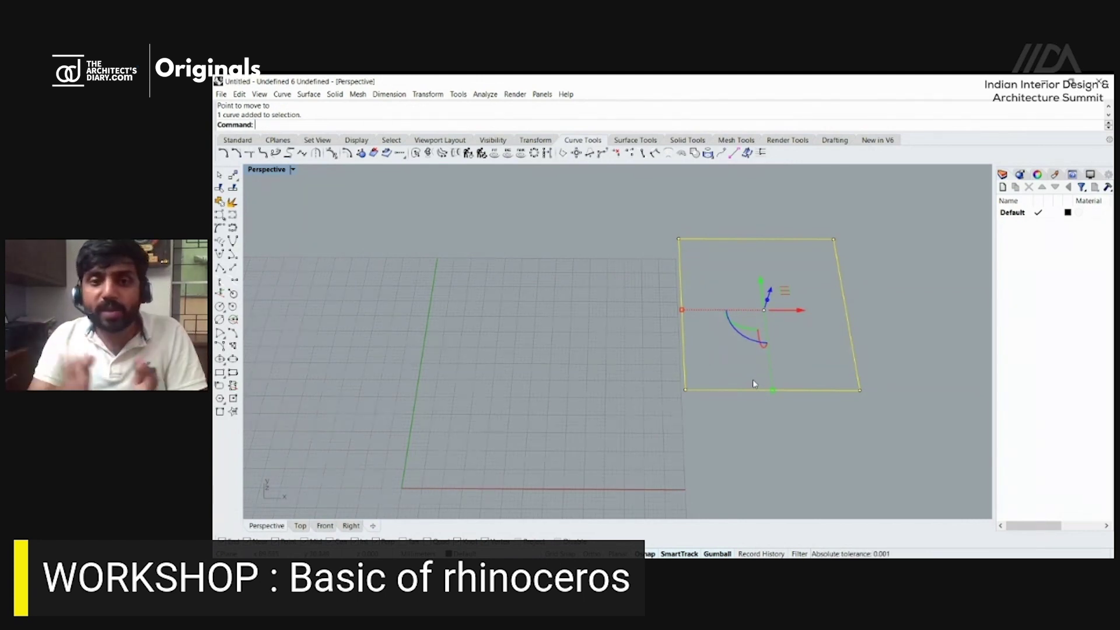
Run Line and place its start and end points above the grid, left of the rectangle.
{"action": "key", "text": "Escape"}
{"action": "scroll", "coordinate": [548, 352], "scroll_direction": "down", "scroll_amount": 4}
{"action": "type", "text": "Lasso"}
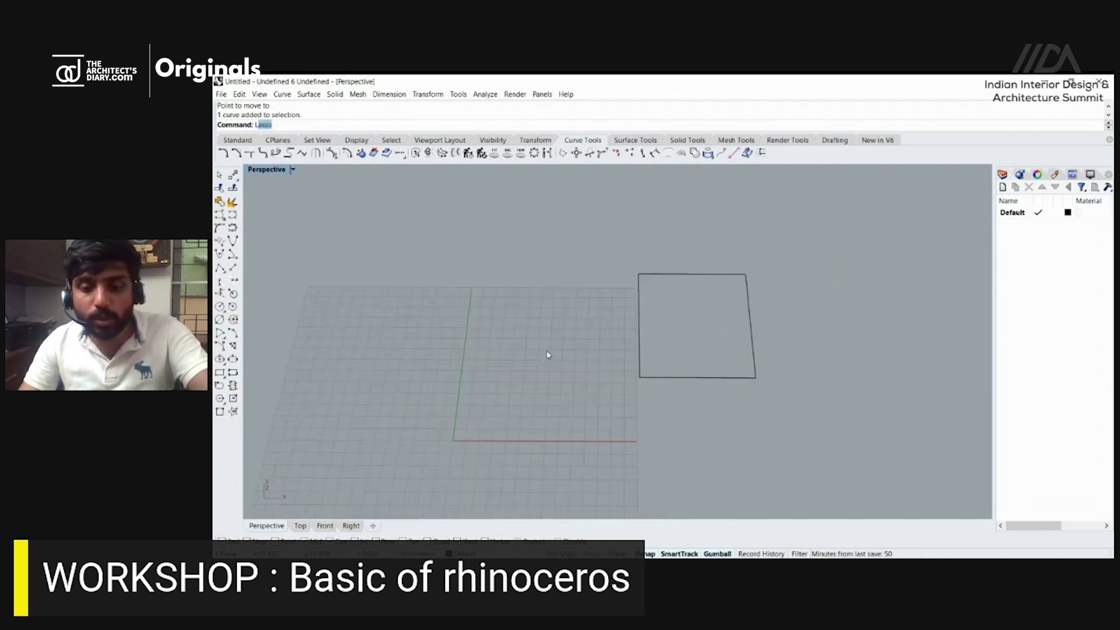
{"action": "key", "text": "Return"}
{"action": "key", "text": "Escape"}
{"action": "type", "text": "Line"}
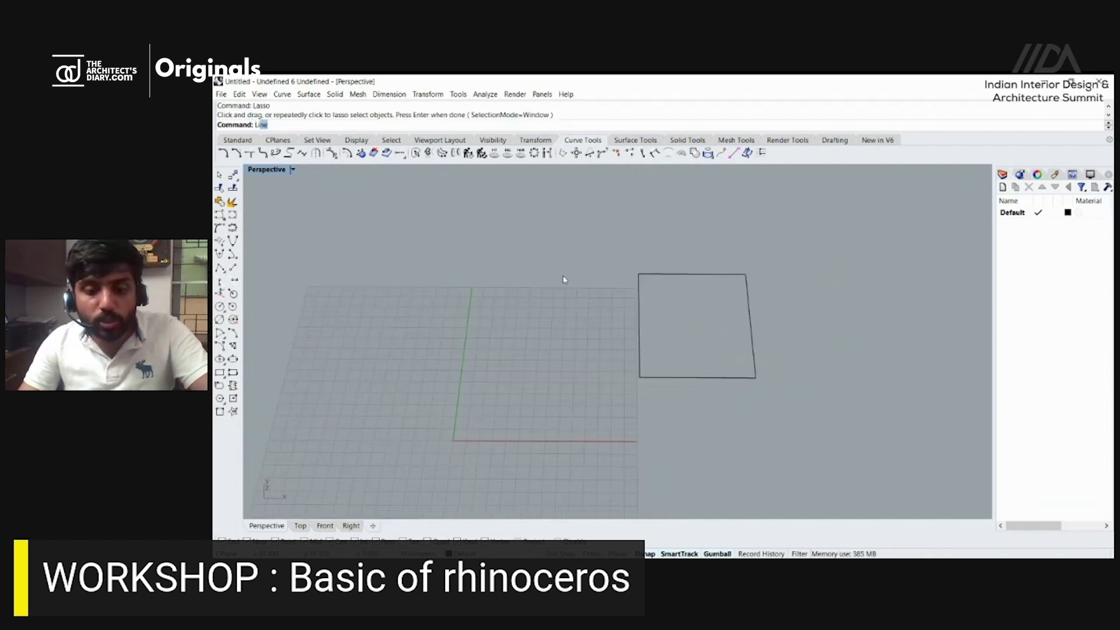
{"action": "key", "text": "Return"}
{"action": "left_click", "coordinate": [602, 241]}
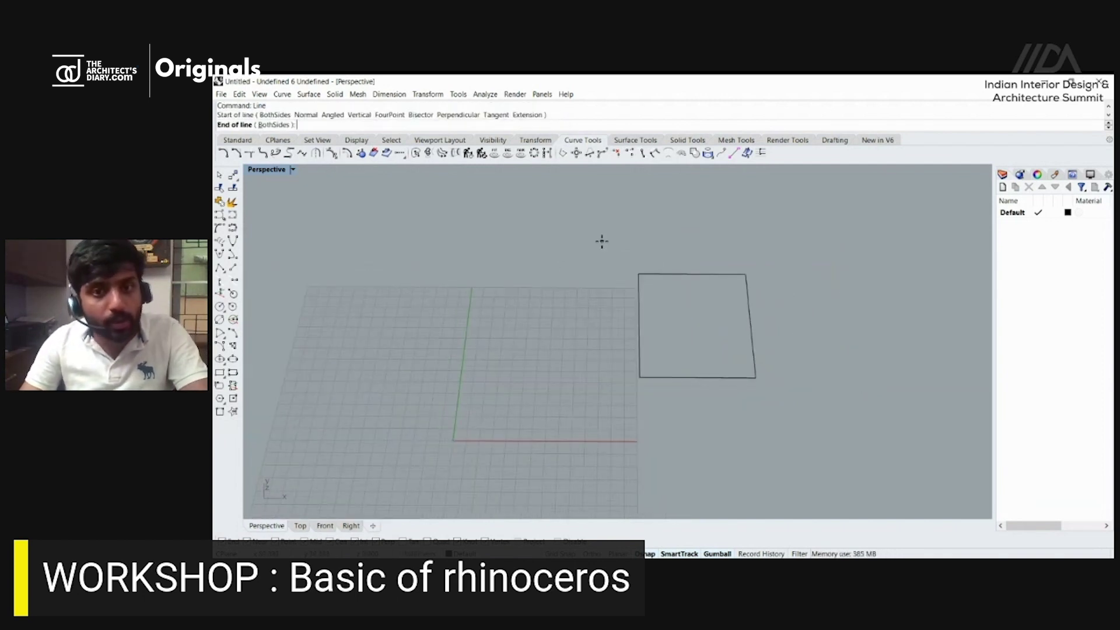
{"action": "left_click", "coordinate": [518, 281]}
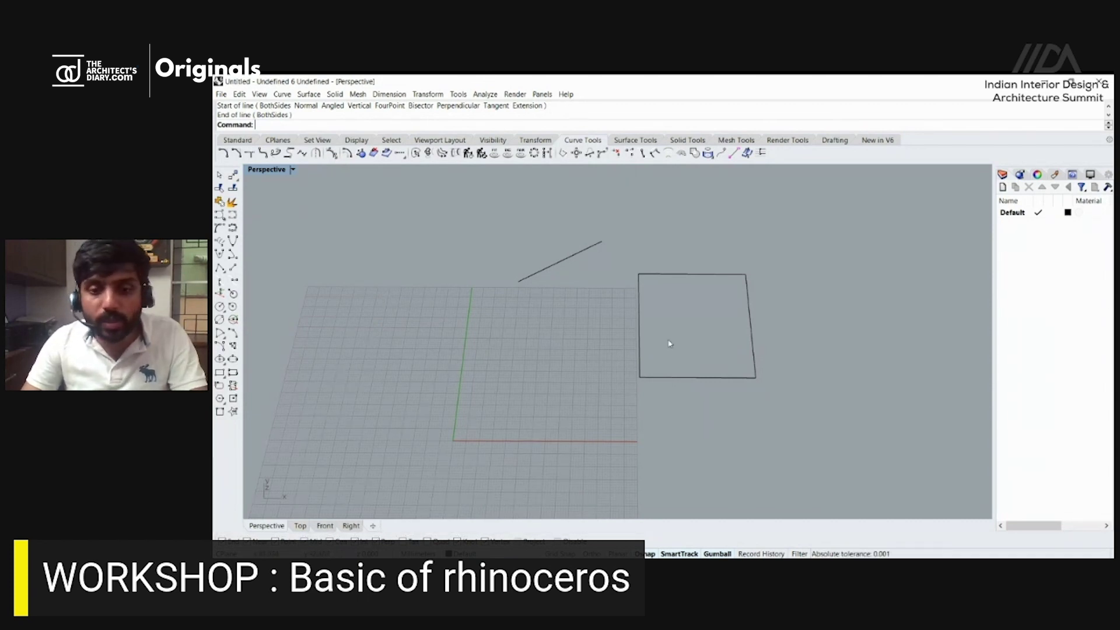
Select the rectangle, briefly picking and releasing the line while zooming in and out.
{"action": "left_click", "coordinate": [664, 275]}
{"action": "left_click", "coordinate": [708, 326]}
{"action": "left_click", "coordinate": [702, 379]}
{"action": "scroll", "coordinate": [638, 275], "scroll_direction": "up", "scroll_amount": 4}
{"action": "scroll", "coordinate": [640, 280], "scroll_direction": "up", "scroll_amount": 1}
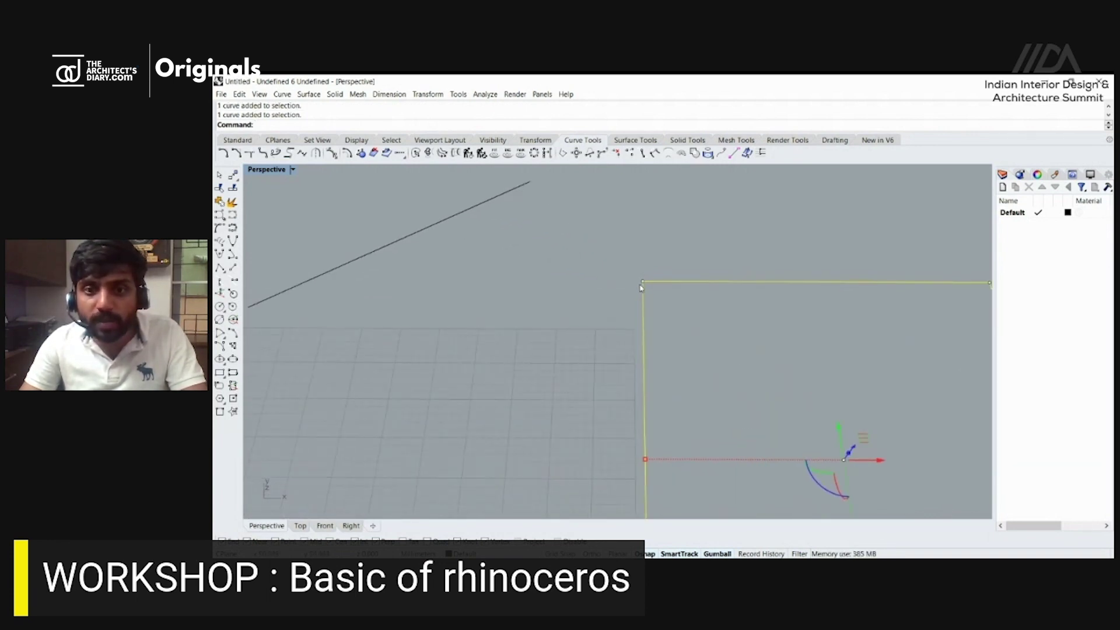
{"action": "scroll", "coordinate": [643, 300], "scroll_direction": "down", "scroll_amount": 2}
{"action": "scroll", "coordinate": [554, 201], "scroll_direction": "up", "scroll_amount": 1}
{"action": "scroll", "coordinate": [554, 212], "scroll_direction": "up", "scroll_amount": 3}
{"action": "left_click", "coordinate": [565, 227]}
{"action": "scroll", "coordinate": [565, 251], "scroll_direction": "down", "scroll_amount": 5}
{"action": "left_click", "coordinate": [672, 336]}
{"action": "left_click", "coordinate": [680, 341]}
{"action": "scroll", "coordinate": [602, 303], "scroll_direction": "down", "scroll_amount": 3}
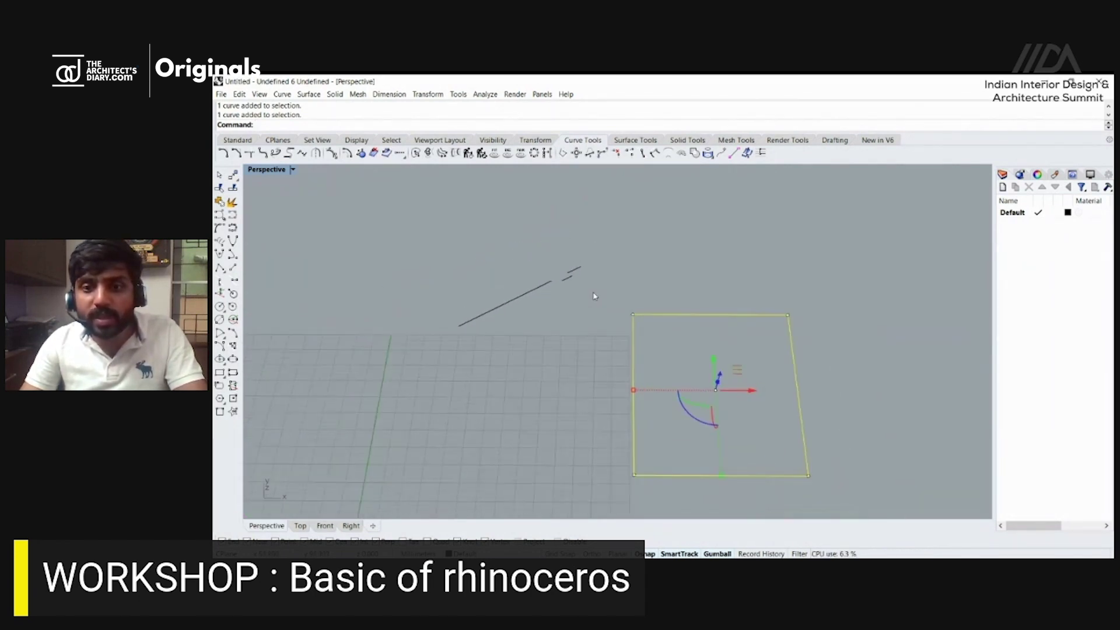
{"action": "scroll", "coordinate": [696, 378], "scroll_direction": "up", "scroll_amount": 3}
Drag the gumball arrows to move the rectangle up, left along X and down-left along Y.
{"action": "left_click_drag", "start_coordinate": [697, 378], "coordinate": [651, 314]}
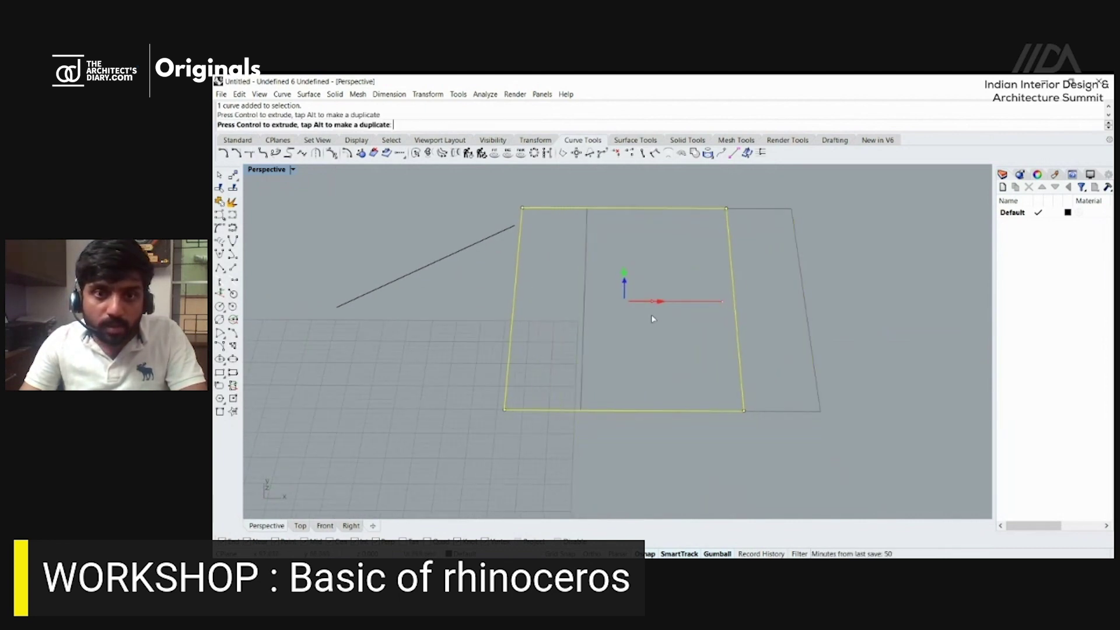
{"action": "scroll", "coordinate": [635, 271], "scroll_direction": "up", "scroll_amount": 3}
{"action": "right_click_drag", "start_coordinate": [739, 305], "coordinate": [651, 315]}
{"action": "scroll", "coordinate": [651, 315], "scroll_direction": "down", "scroll_amount": 4}
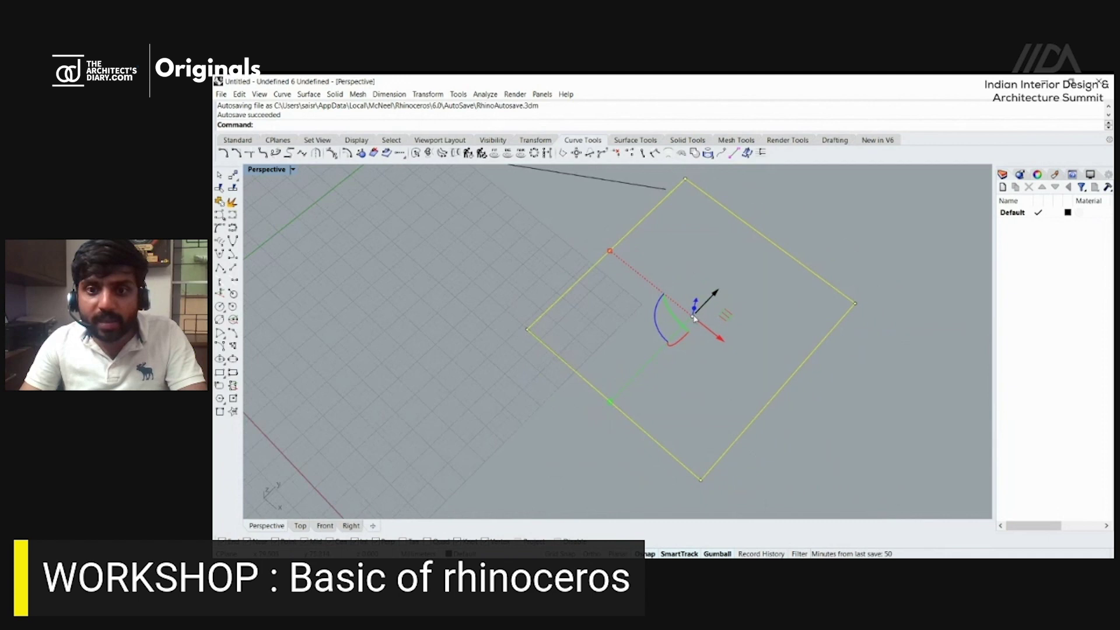
{"action": "left_click_drag", "start_coordinate": [706, 302], "coordinate": [659, 356]}
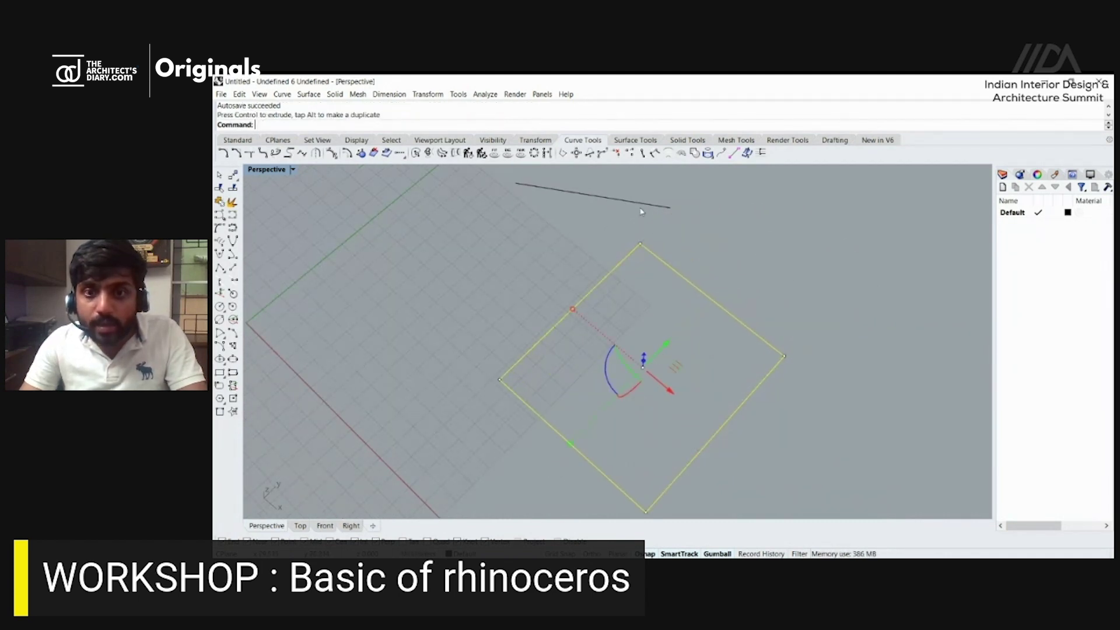
Shift the rectangle 30 then 25 units along Y with the green arrow, then reselect it.
{"action": "left_click", "coordinate": [666, 345]}
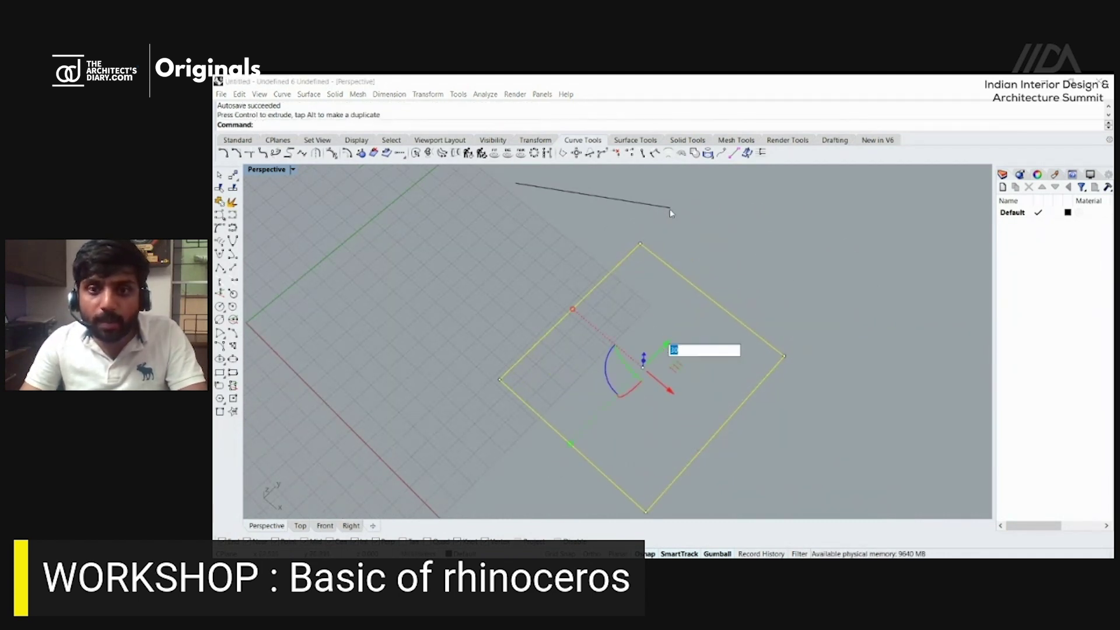
{"action": "key", "text": "Return"}
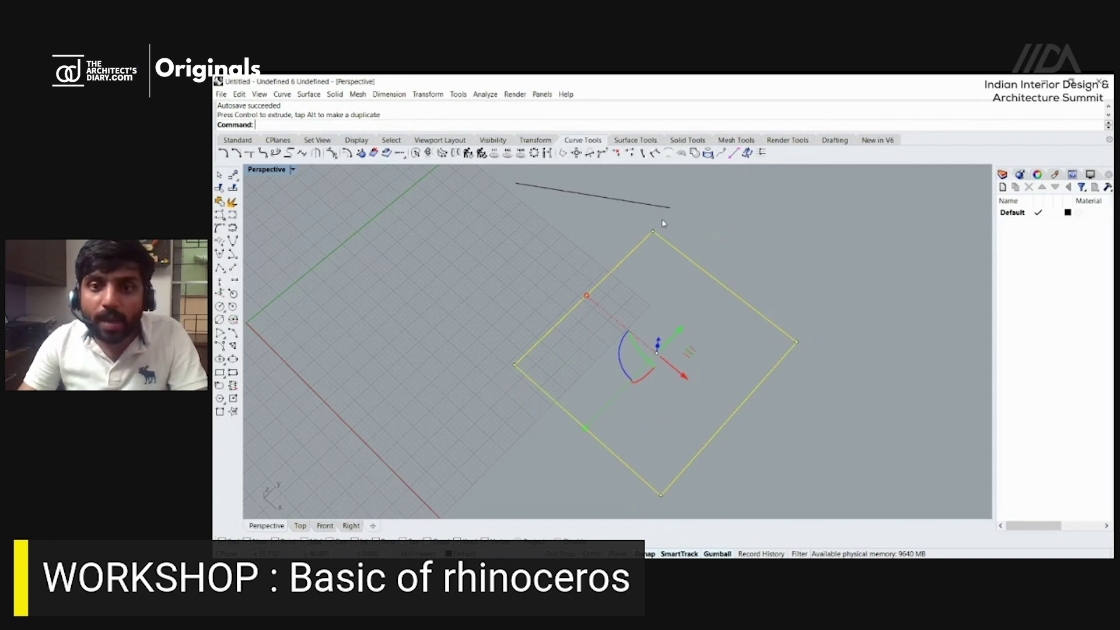
{"action": "left_click", "coordinate": [678, 333]}
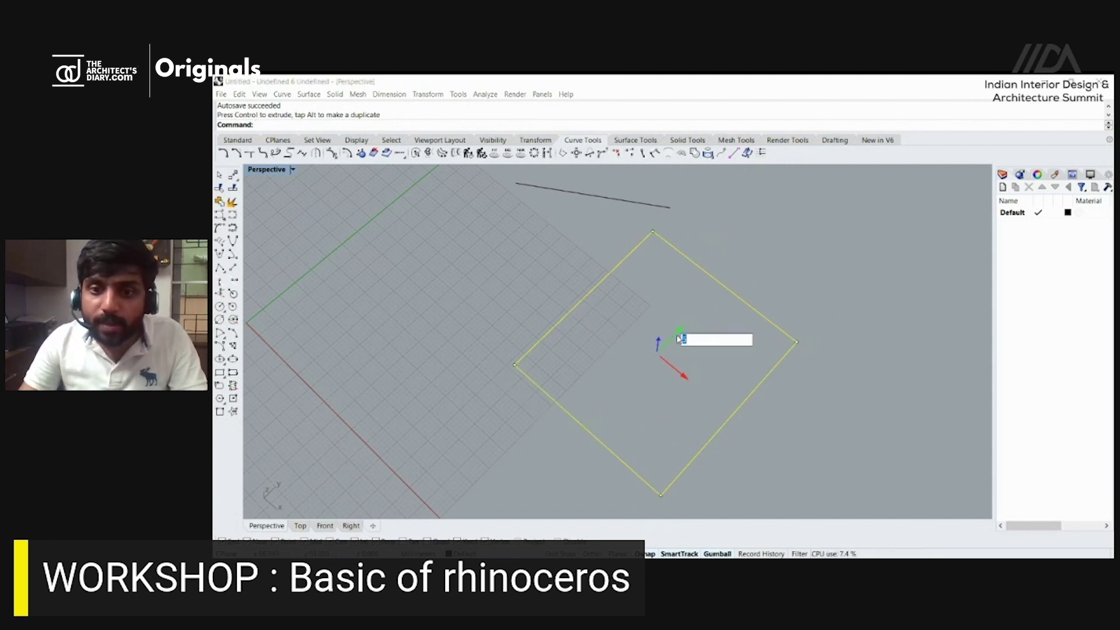
{"action": "type", "text": "25"}
{"action": "key", "text": "Return"}
{"action": "scroll", "coordinate": [684, 349], "scroll_direction": "down", "scroll_amount": 5}
{"action": "scroll", "coordinate": [681, 201], "scroll_direction": "up", "scroll_amount": 5}
{"action": "key", "text": "Escape"}
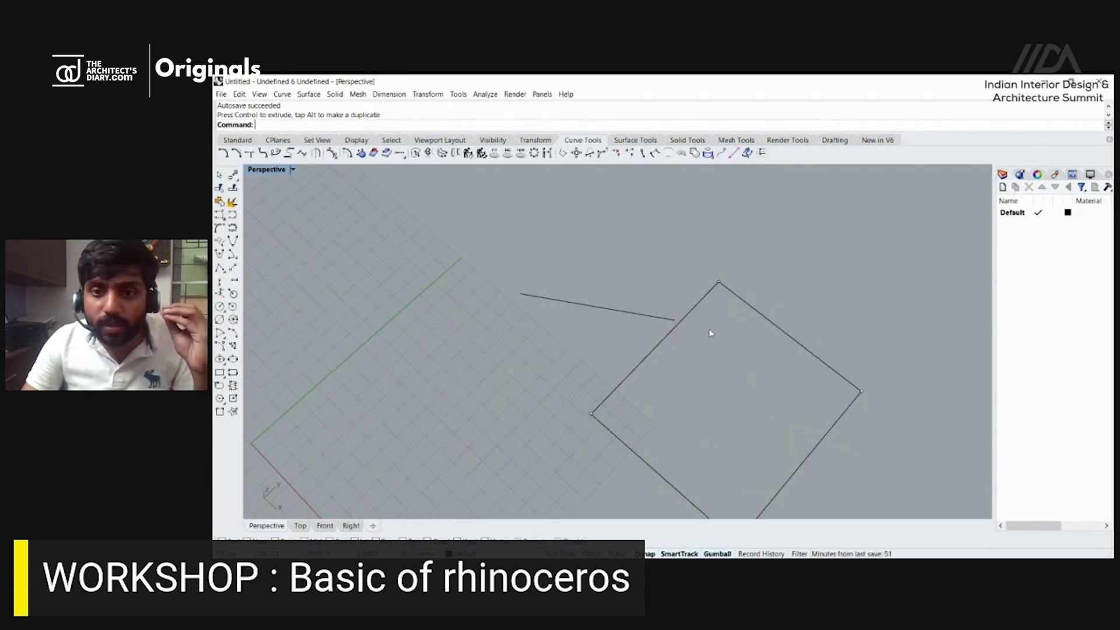
{"action": "scroll", "coordinate": [719, 280], "scroll_direction": "up", "scroll_amount": 3}
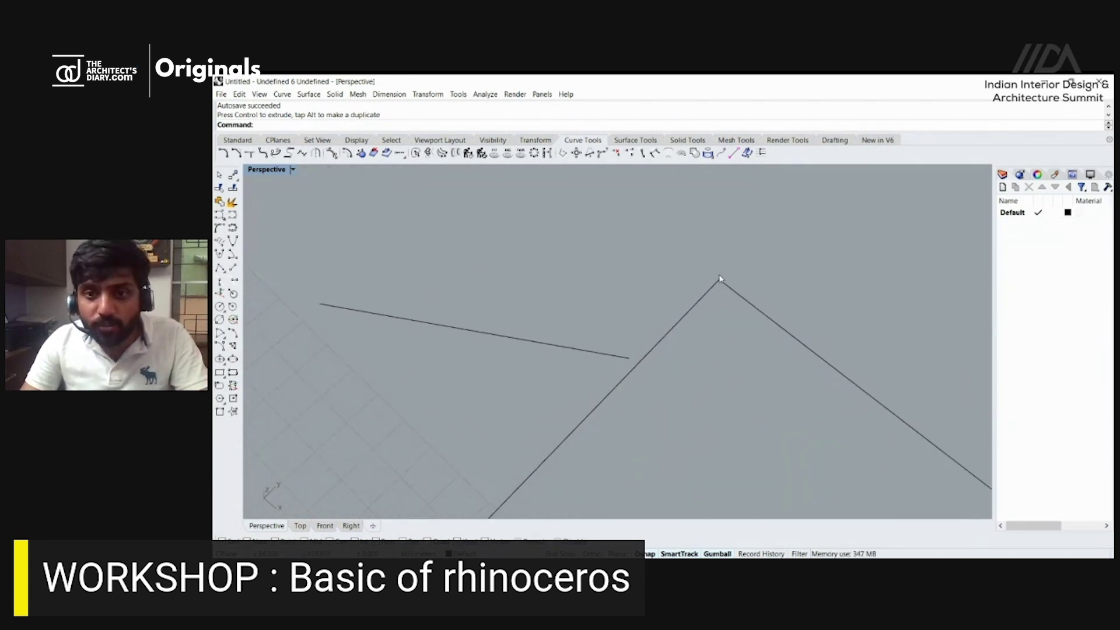
{"action": "scroll", "coordinate": [720, 280], "scroll_direction": "up", "scroll_amount": 1}
{"action": "left_click", "coordinate": [721, 282]}
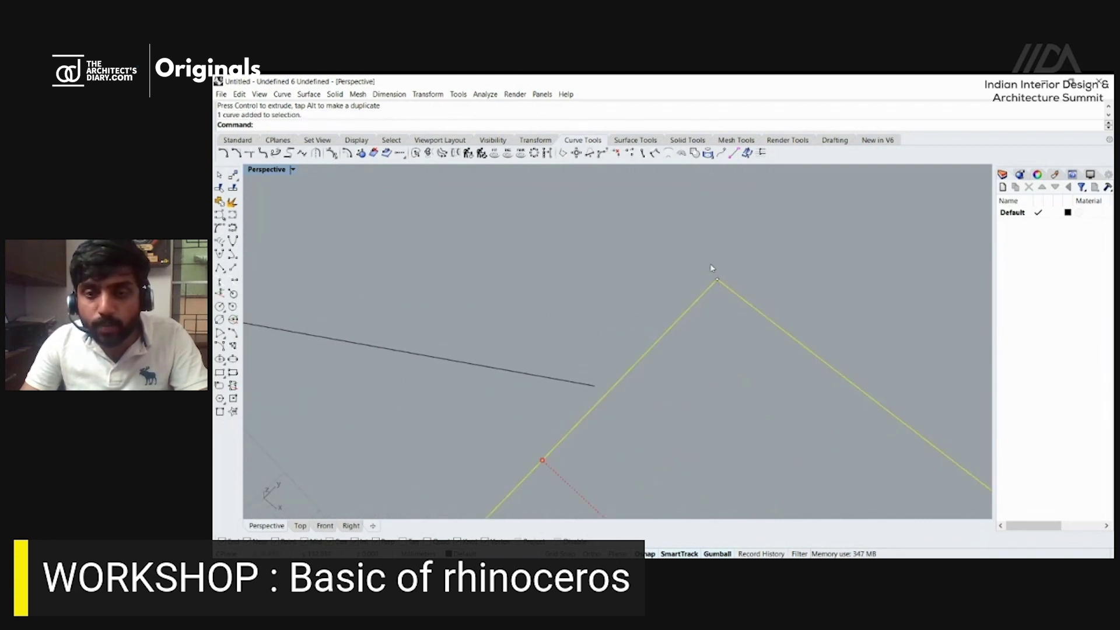
Select the line, then the rectangle, and type Mo to list the move commands.
{"action": "left_click", "coordinate": [593, 386]}
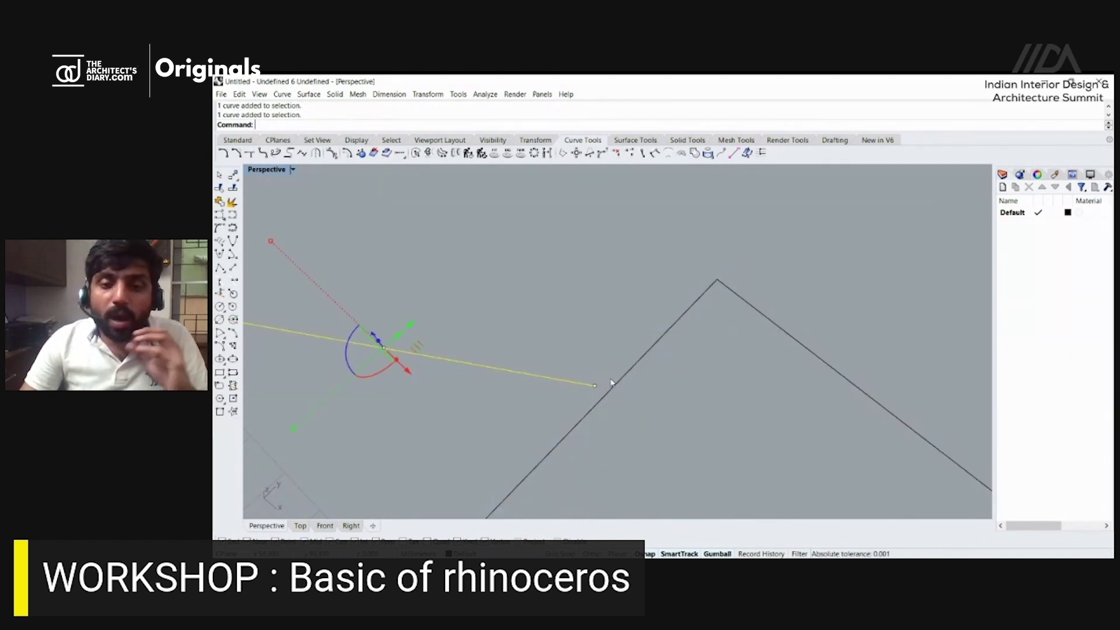
{"action": "left_click", "coordinate": [617, 379]}
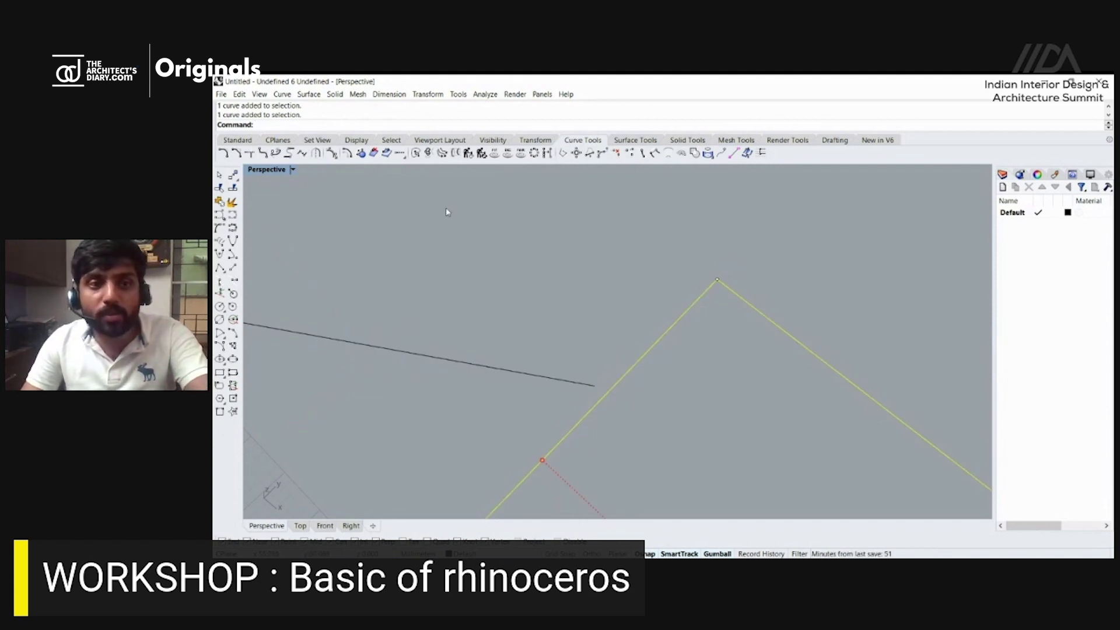
{"action": "type", "text": "Move"}
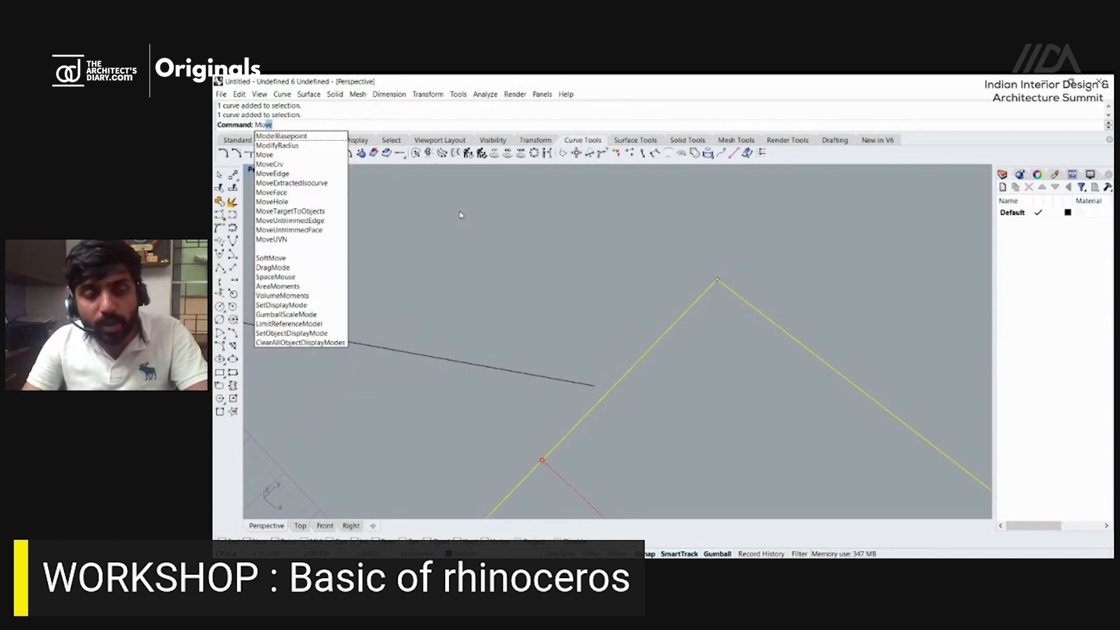
Move the rectangle from its top corner onto the line's right endpoint, then deselect it.
{"action": "key", "text": "Return"}
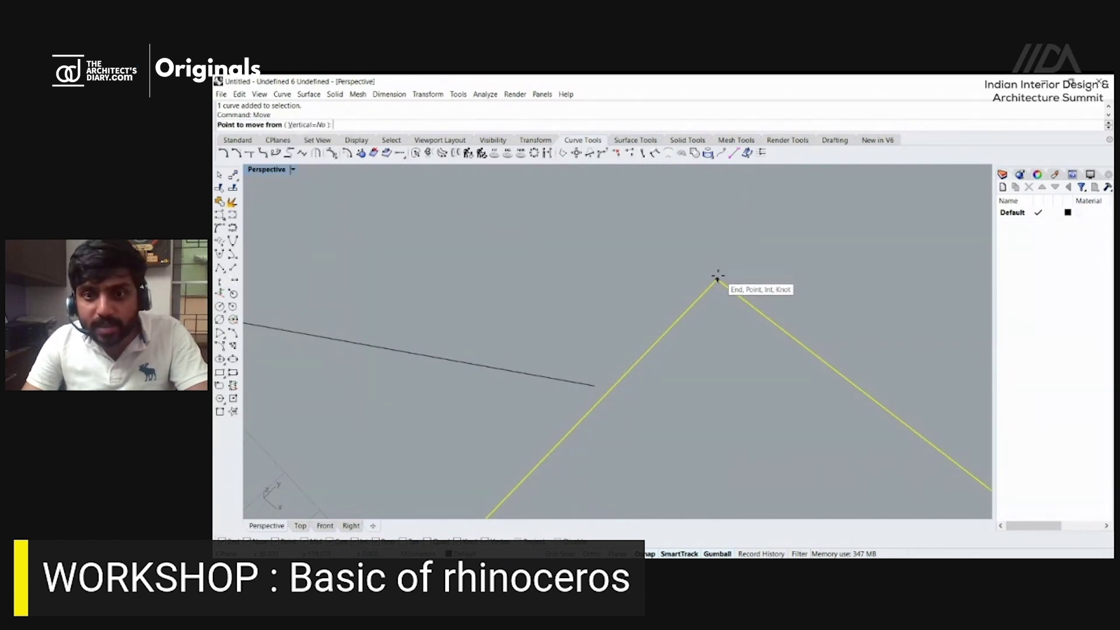
{"action": "key", "text": "Escape"}
{"action": "left_click", "coordinate": [748, 302]}
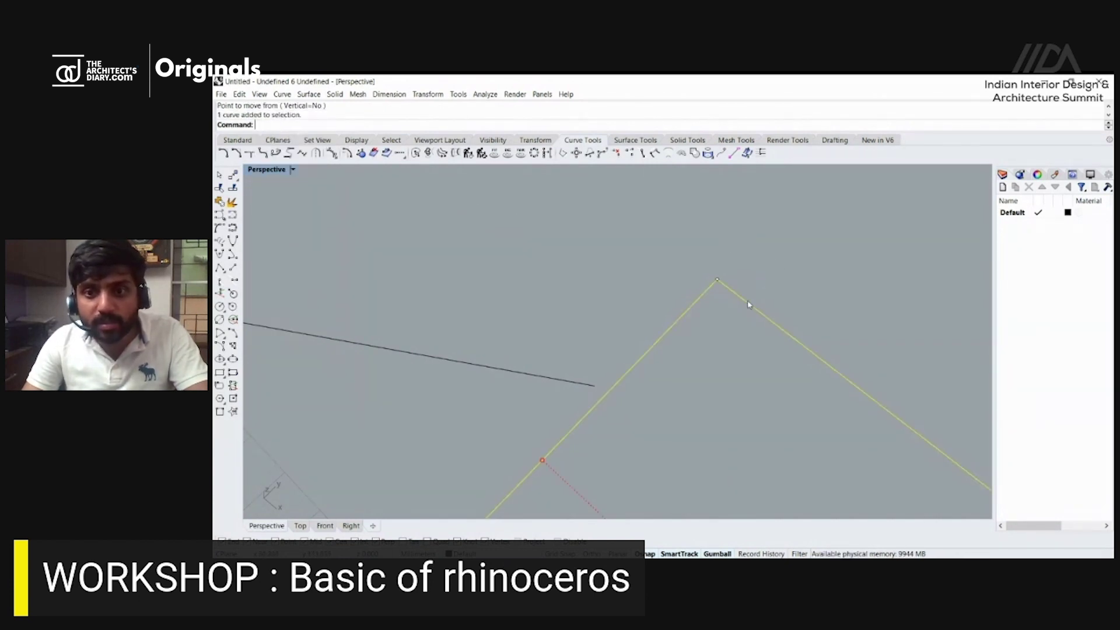
{"action": "type", "text": "Move"}
{"action": "key", "text": "Return"}
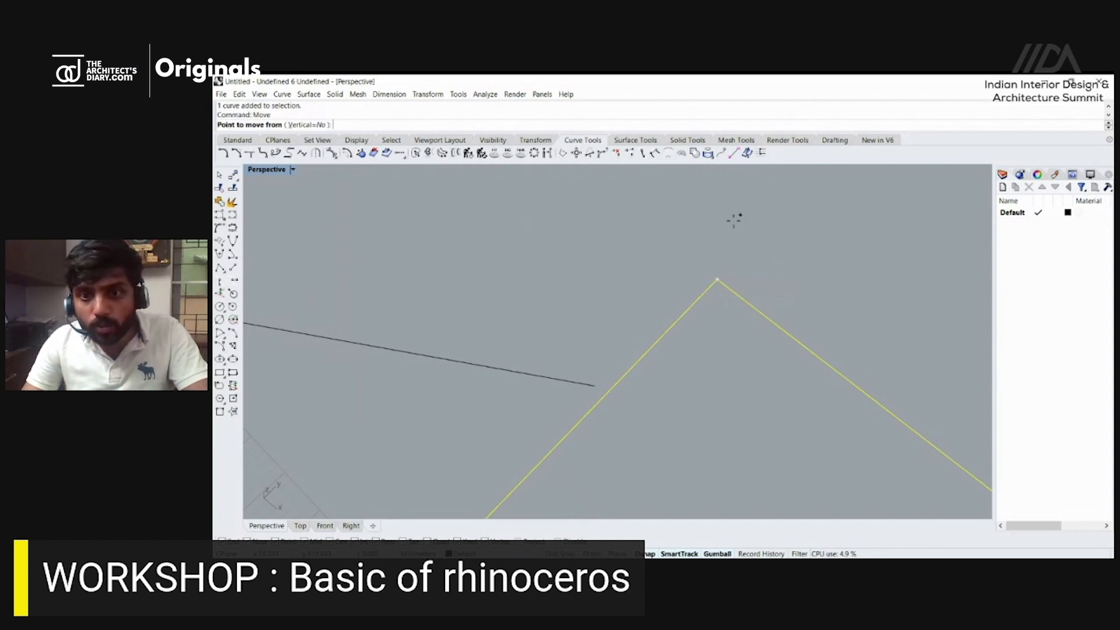
{"action": "left_click", "coordinate": [718, 278]}
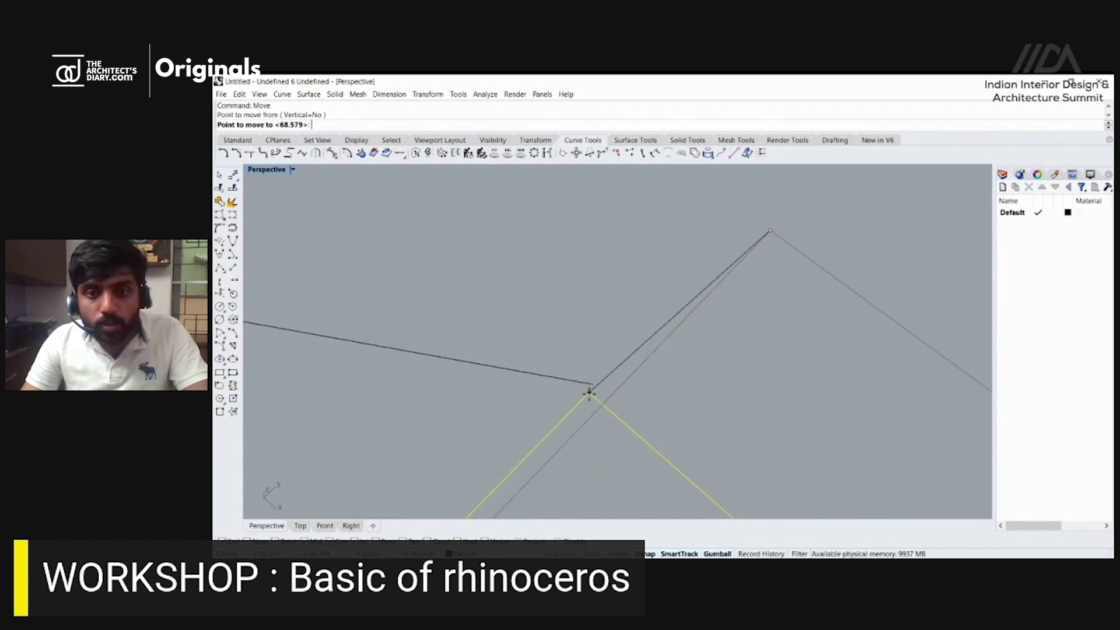
{"action": "left_click", "coordinate": [592, 383]}
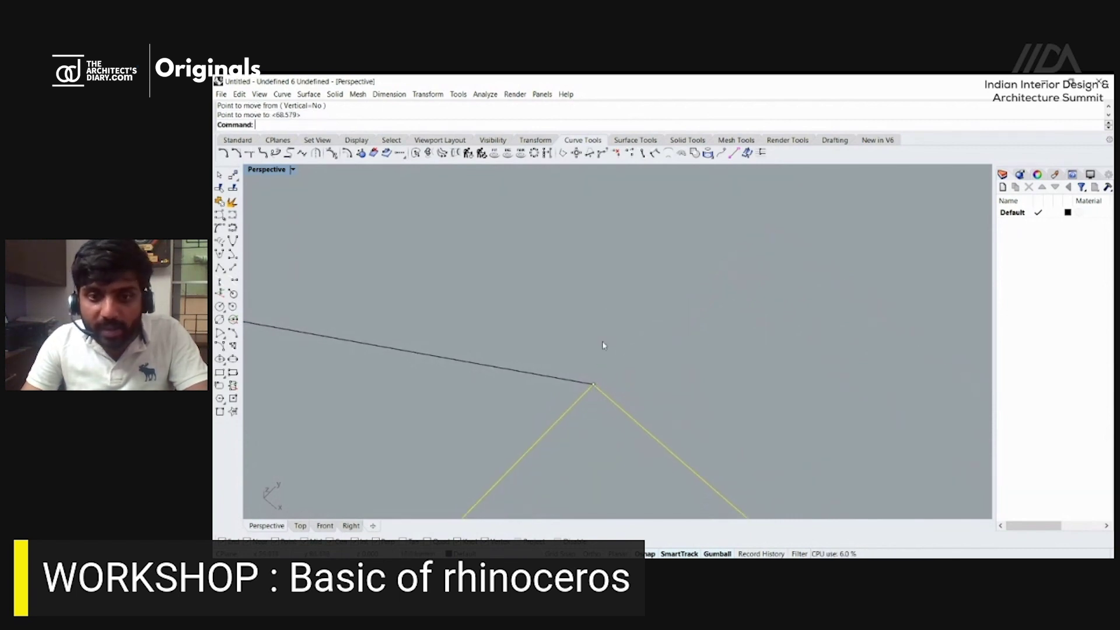
{"action": "scroll", "coordinate": [649, 348], "scroll_direction": "down", "scroll_amount": 1}
{"action": "left_click", "coordinate": [655, 346]}
{"action": "scroll", "coordinate": [659, 339], "scroll_direction": "down", "scroll_amount": 8}
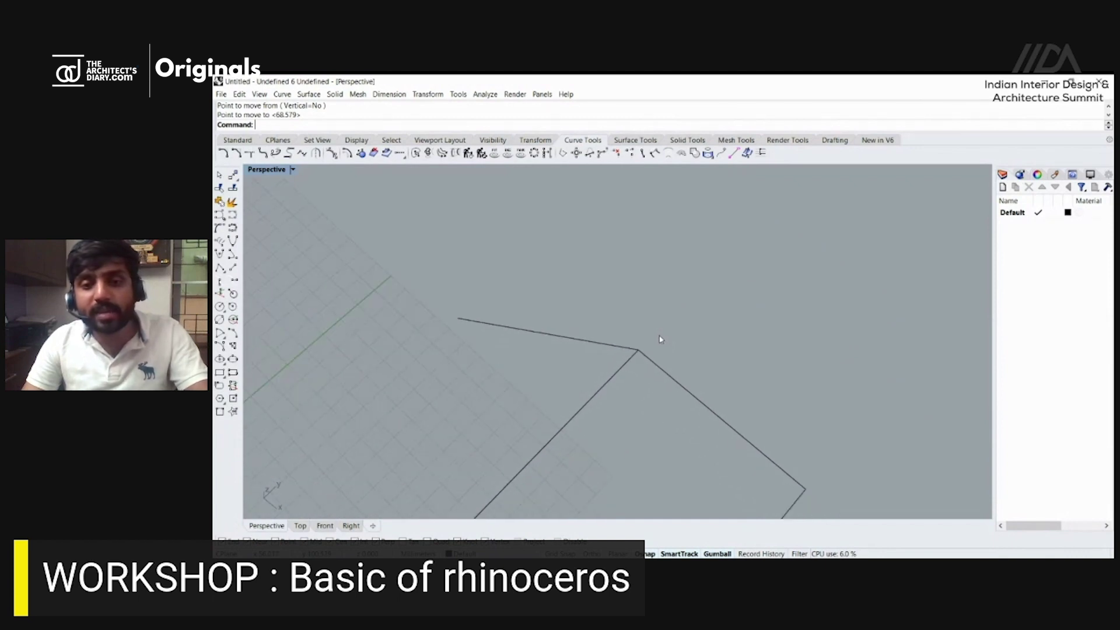
{"action": "right_click_drag", "start_coordinate": [647, 338], "coordinate": [640, 356]}
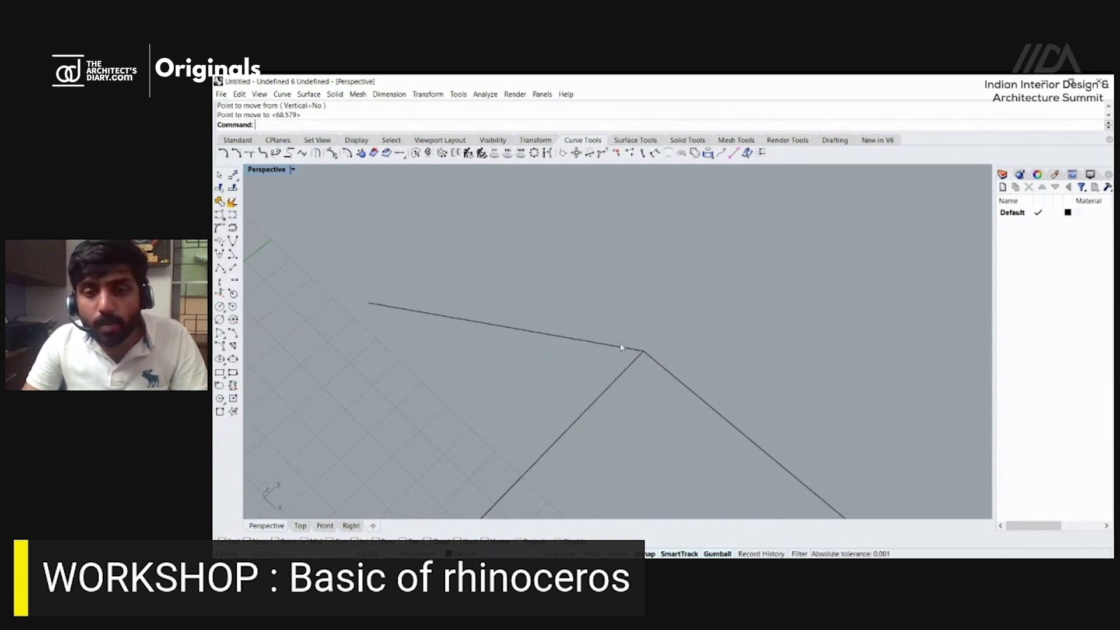
{"action": "scroll", "coordinate": [650, 353], "scroll_direction": "down", "scroll_amount": 5}
{"action": "left_click", "coordinate": [664, 357]}
{"action": "mouse_move", "coordinate": [663, 406]}
{"action": "left_mouse_down"}
{"action": "mouse_move", "coordinate": [635, 436]}
{"action": "mouse_move", "coordinate": [658, 413]}
{"action": "left_mouse_up"}
{"action": "scroll", "coordinate": [652, 347], "scroll_direction": "up", "scroll_amount": 3}
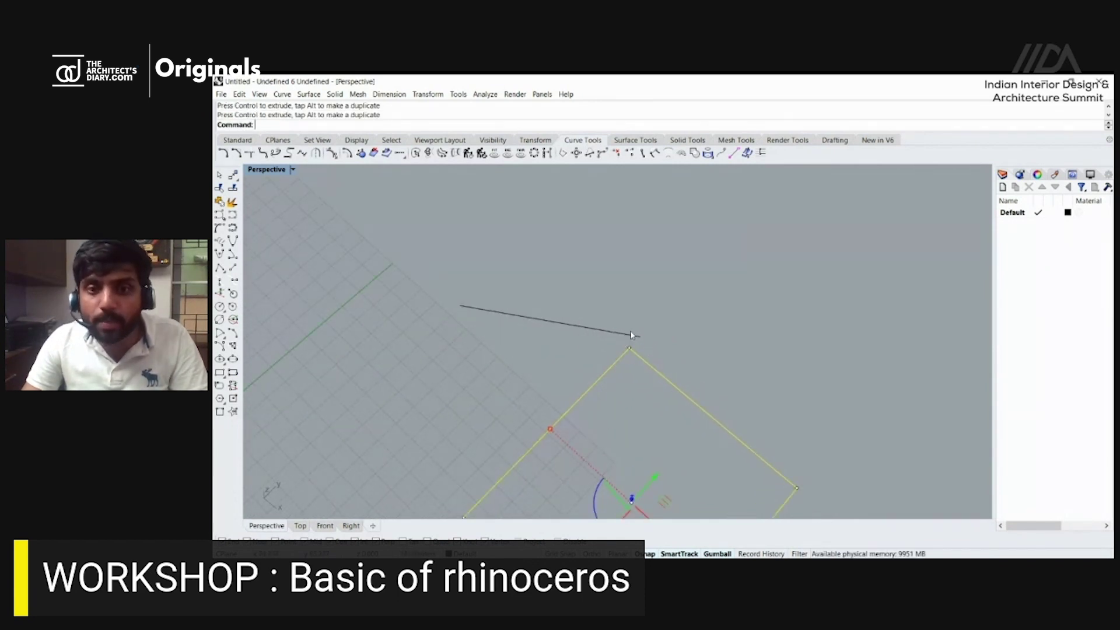
{"action": "scroll", "coordinate": [624, 303], "scroll_direction": "down", "scroll_amount": 3}
{"action": "key", "text": "Escape"}
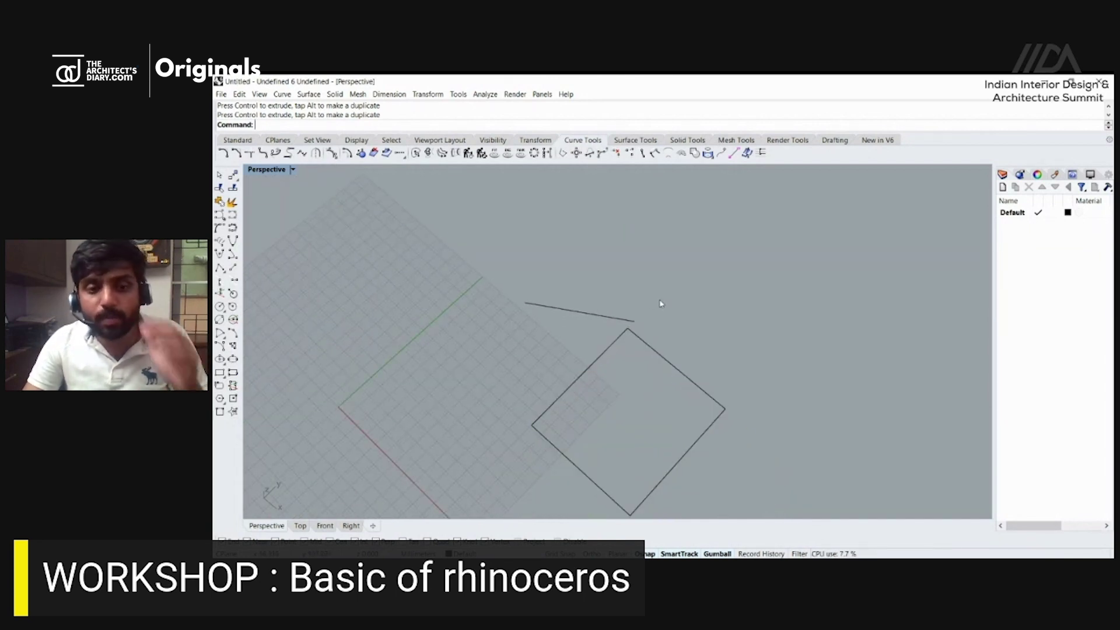
{"action": "left_click", "coordinate": [651, 358]}
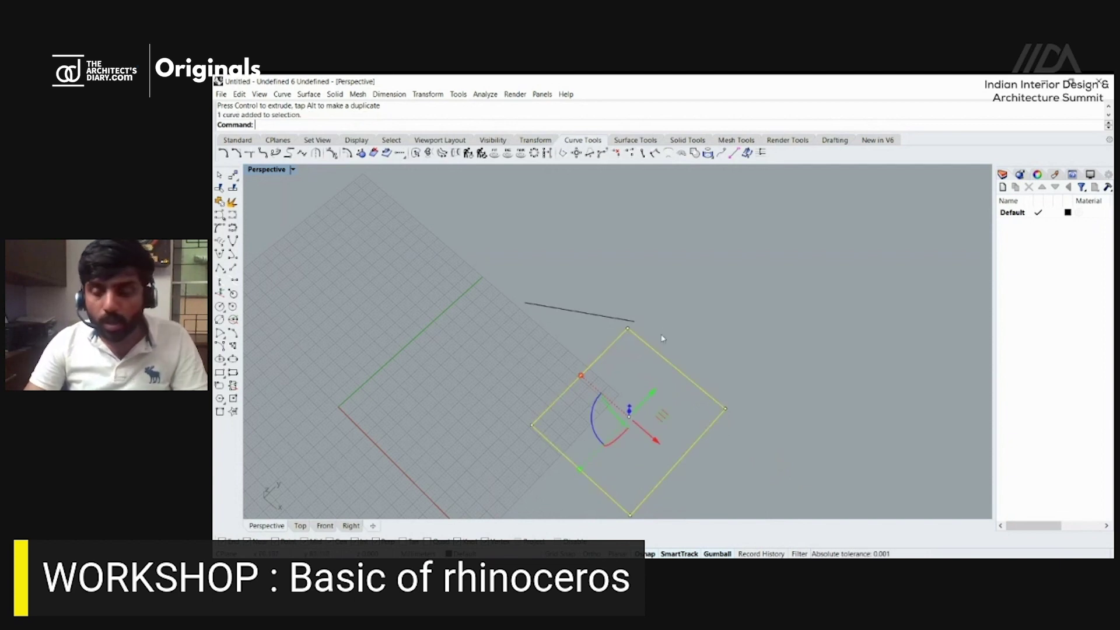
{"action": "left_click", "coordinate": [680, 320]}
{"action": "right_click_drag", "start_coordinate": [729, 304], "coordinate": [742, 302]}
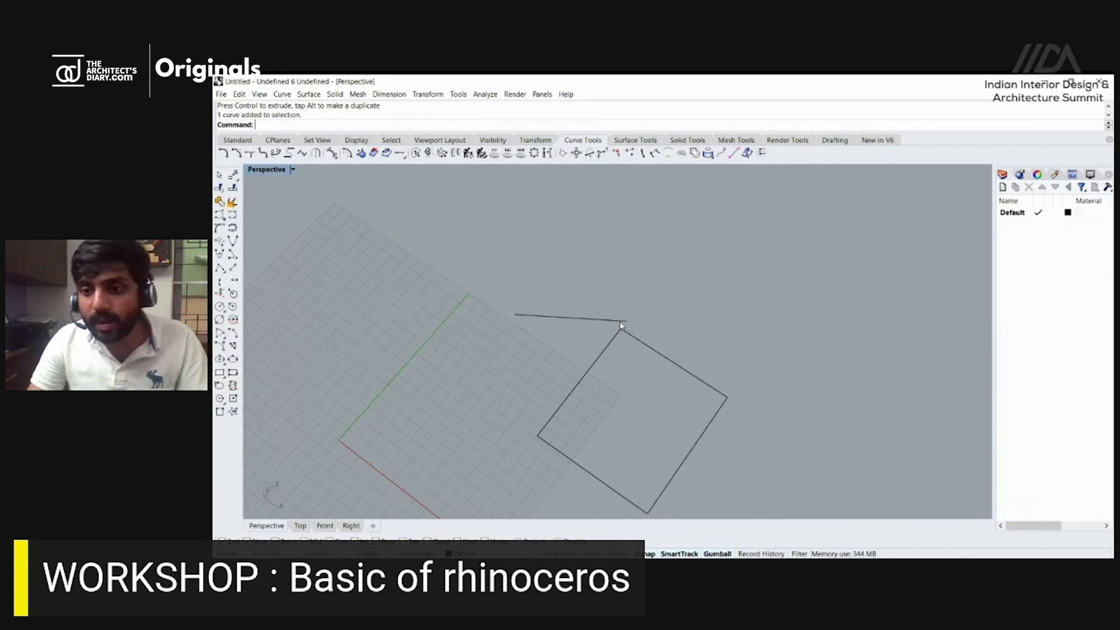
Cancel a repeated Move command, then briefly select and deselect the rectangle.
{"action": "right_click", "coordinate": [689, 333]}
{"action": "key", "text": "Escape"}
{"action": "scroll", "coordinate": [693, 316], "scroll_direction": "down", "scroll_amount": 7}
{"action": "scroll", "coordinate": [669, 357], "scroll_direction": "up", "scroll_amount": 3}
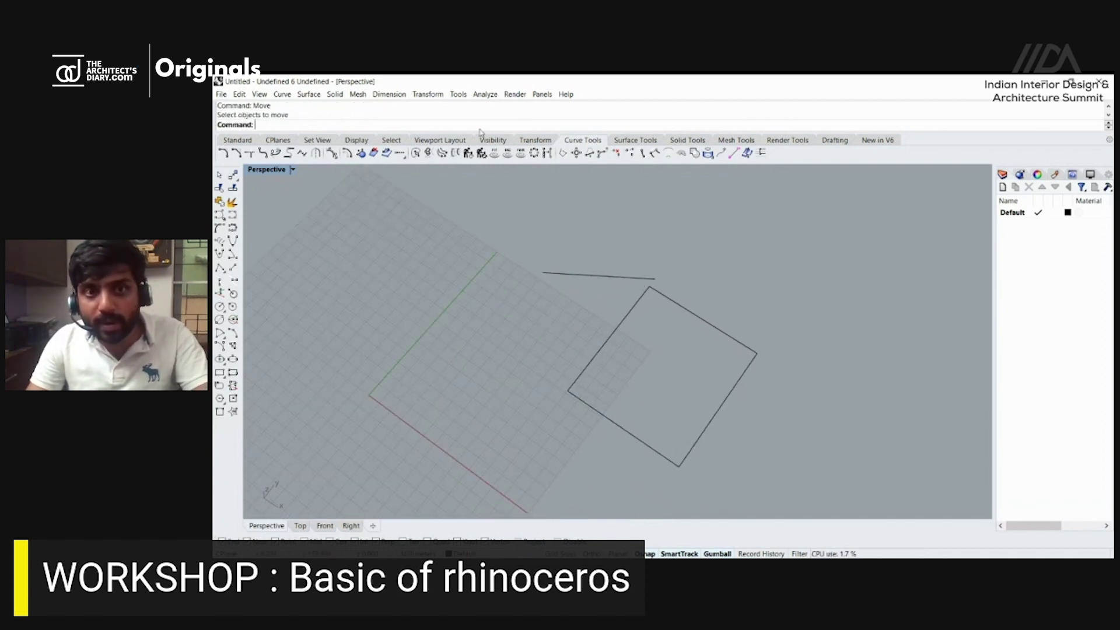
{"action": "left_click", "coordinate": [717, 324]}
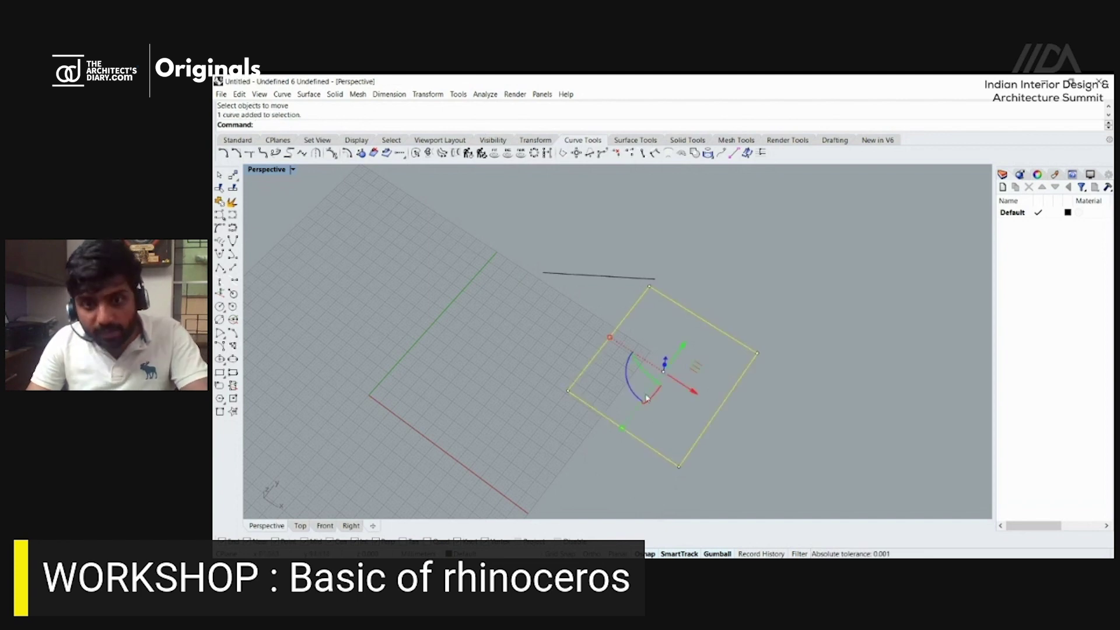
{"action": "scroll", "coordinate": [636, 397], "scroll_direction": "up", "scroll_amount": 4}
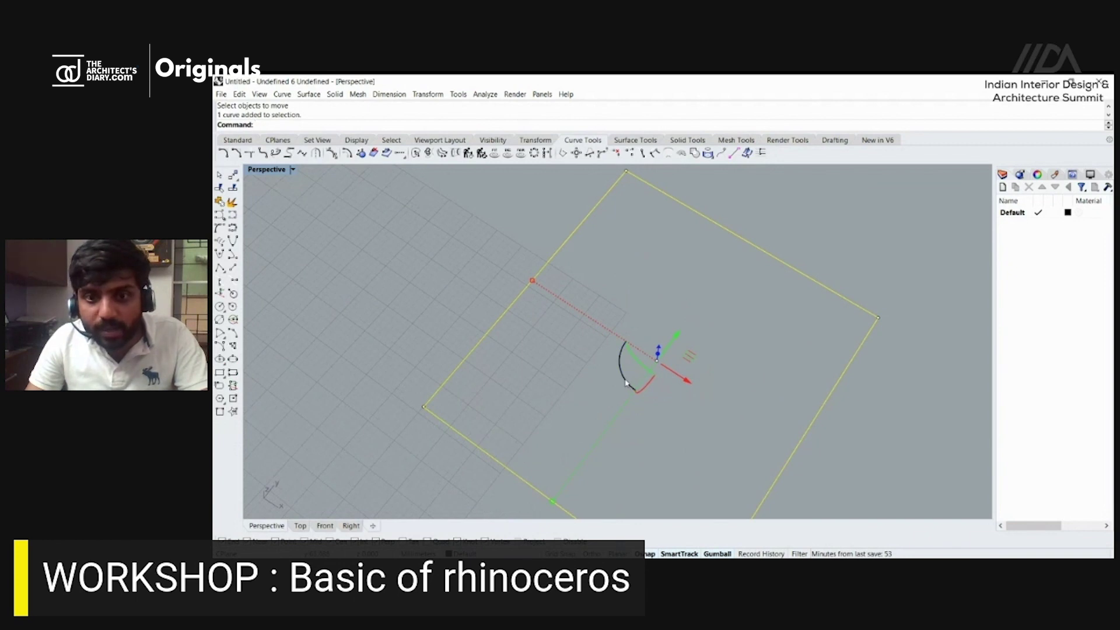
{"action": "key", "text": "Escape"}
Zoom, tilt and pan the Perspective view, then switch to the Standard toolbar tab.
{"action": "scroll", "coordinate": [585, 307], "scroll_direction": "down", "scroll_amount": 3}
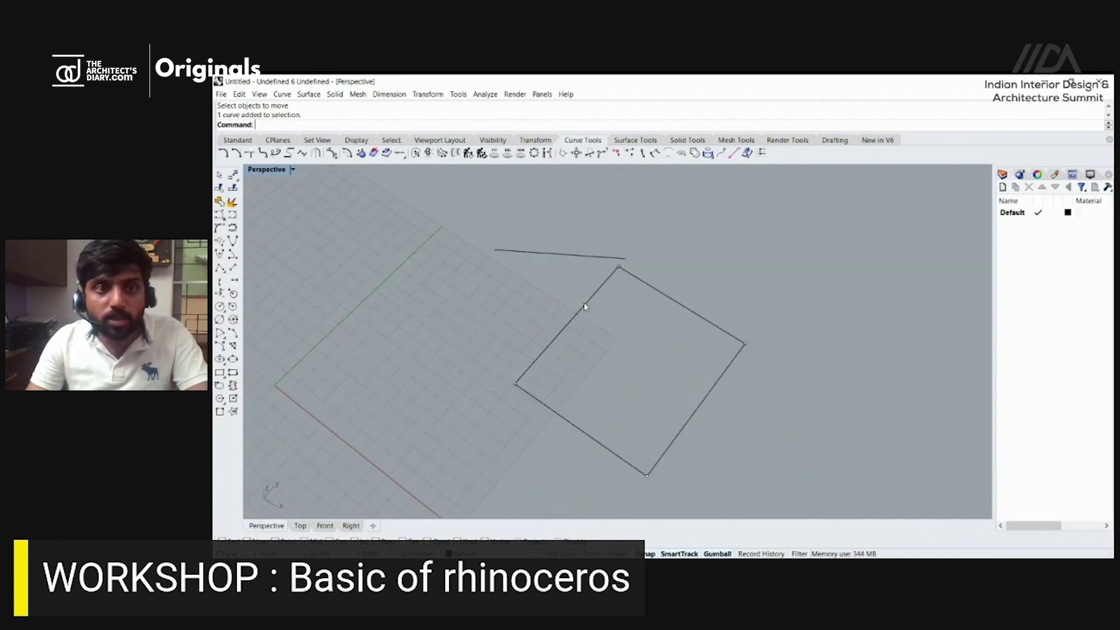
{"action": "scroll", "coordinate": [504, 324], "scroll_direction": "up", "scroll_amount": 4}
{"action": "scroll", "coordinate": [506, 318], "scroll_direction": "down", "scroll_amount": 2}
{"action": "scroll", "coordinate": [505, 319], "scroll_direction": "up", "scroll_amount": 3}
{"action": "scroll", "coordinate": [505, 321], "scroll_direction": "down", "scroll_amount": 5}
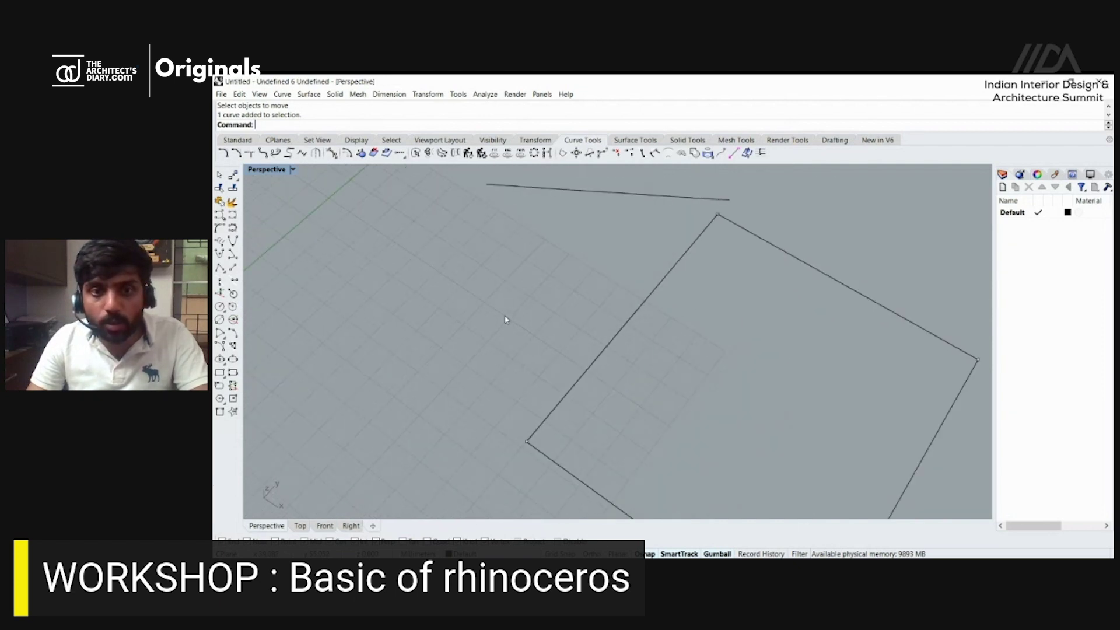
{"action": "scroll", "coordinate": [503, 323], "scroll_direction": "up", "scroll_amount": 1}
{"action": "scroll", "coordinate": [502, 337], "scroll_direction": "up", "scroll_amount": 2}
{"action": "scroll", "coordinate": [502, 337], "scroll_direction": "down", "scroll_amount": 4}
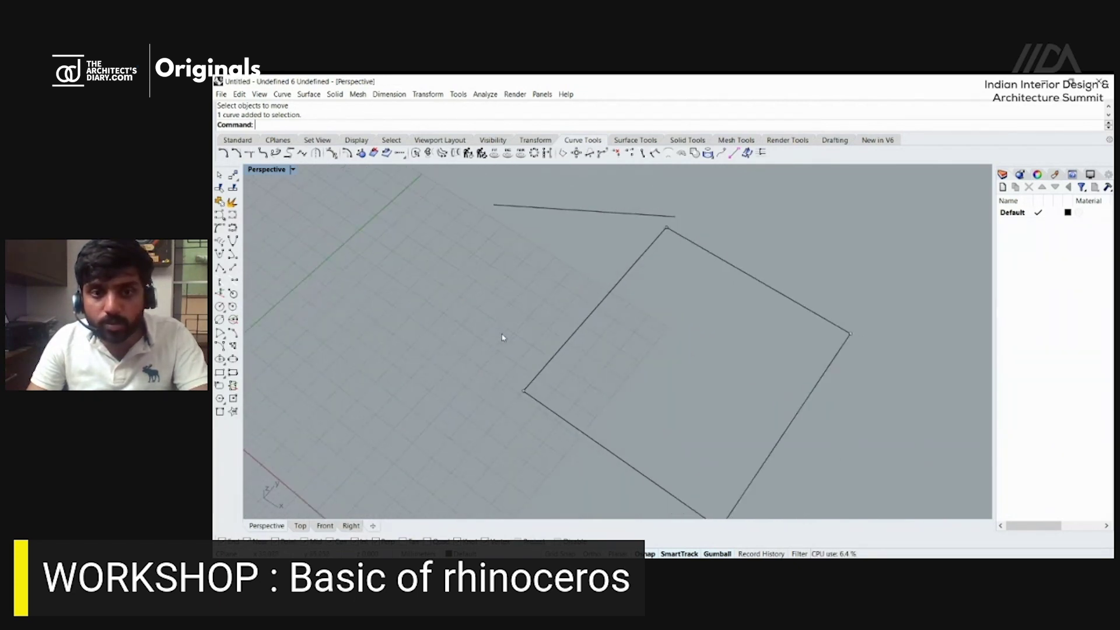
{"action": "right_click_drag", "start_coordinate": [466, 344], "coordinate": [442, 309]}
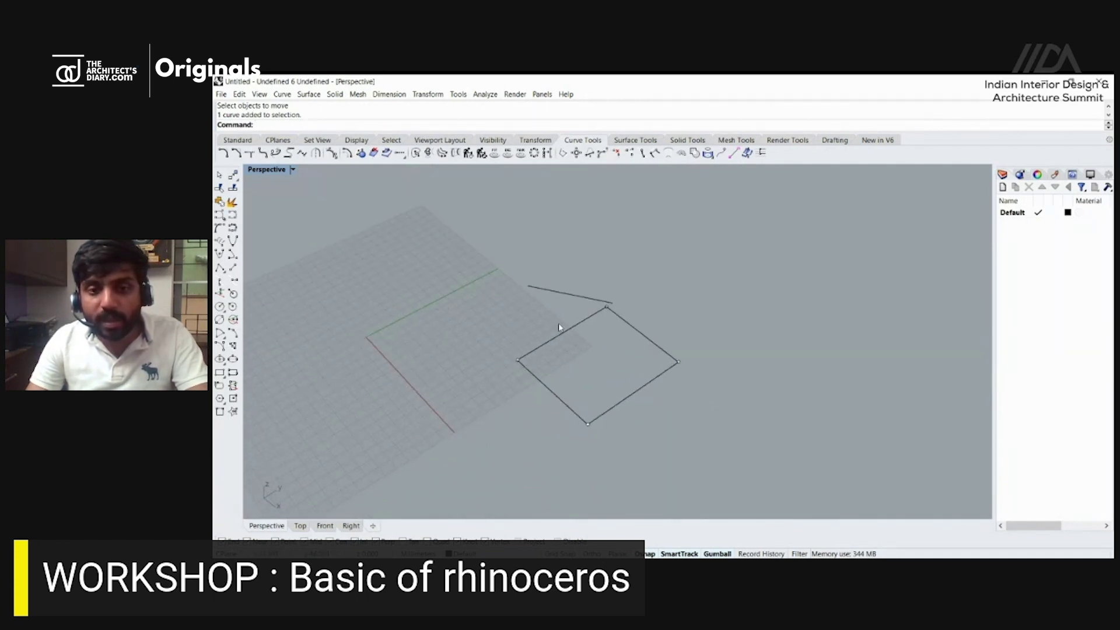
{"action": "mouse_move", "coordinate": [534, 356]}
{"action": "right_mouse_down", "text": "shift"}
{"action": "mouse_move", "coordinate": [758, 365]}
{"action": "mouse_move", "coordinate": [467, 406]}
{"action": "mouse_move", "coordinate": [622, 357]}
{"action": "mouse_move", "coordinate": [555, 355]}
{"action": "right_mouse_up", "text": "shift"}
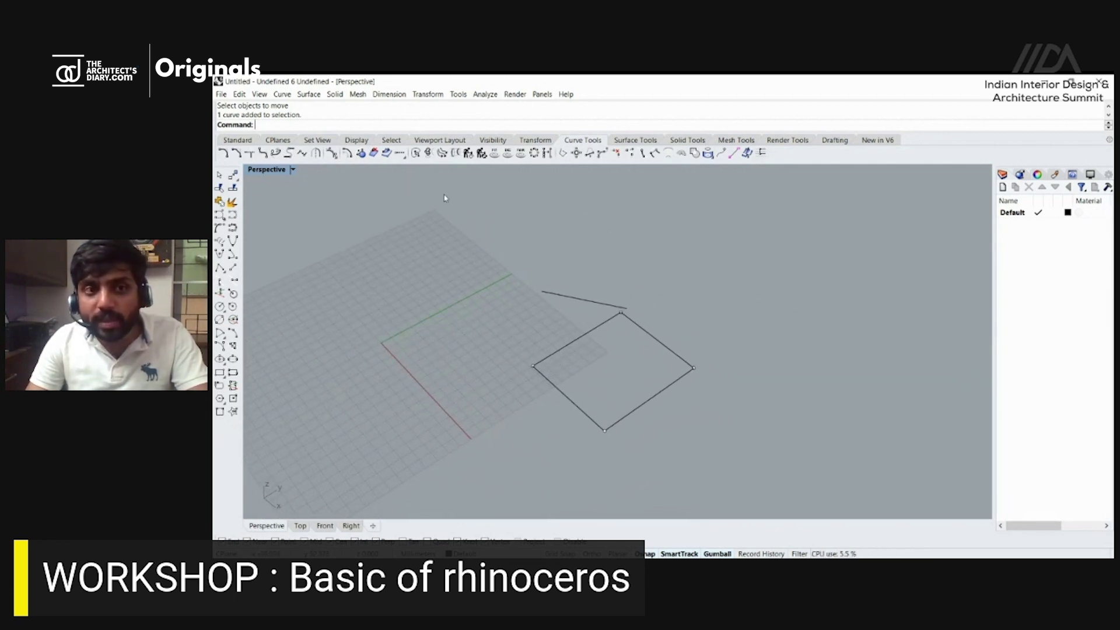
{"action": "left_click", "coordinate": [245, 140]}
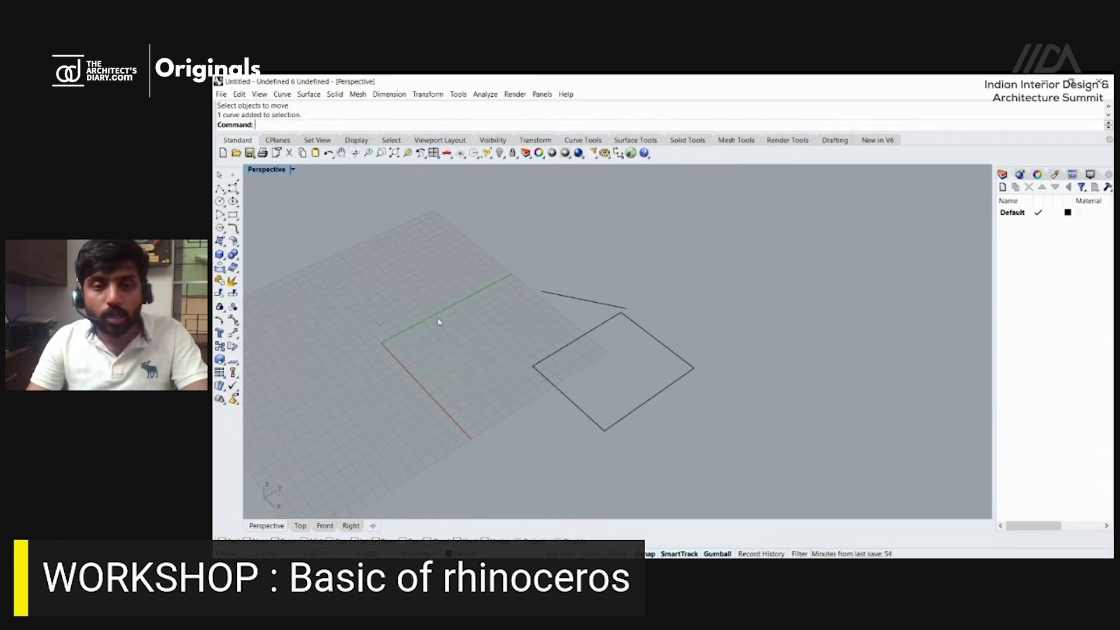
Orbit and pan the Perspective view, then select the square curve to bring up its gumball.
{"action": "right_click_drag", "start_coordinate": [445, 330], "coordinate": [516, 310]}
{"action": "right_click_drag", "start_coordinate": [541, 384], "coordinate": [574, 414]}
{"action": "right_click_drag", "start_coordinate": [660, 379], "coordinate": [631, 388], "text": "shift"}
{"action": "scroll", "coordinate": [655, 287], "scroll_direction": "up", "scroll_amount": 10}
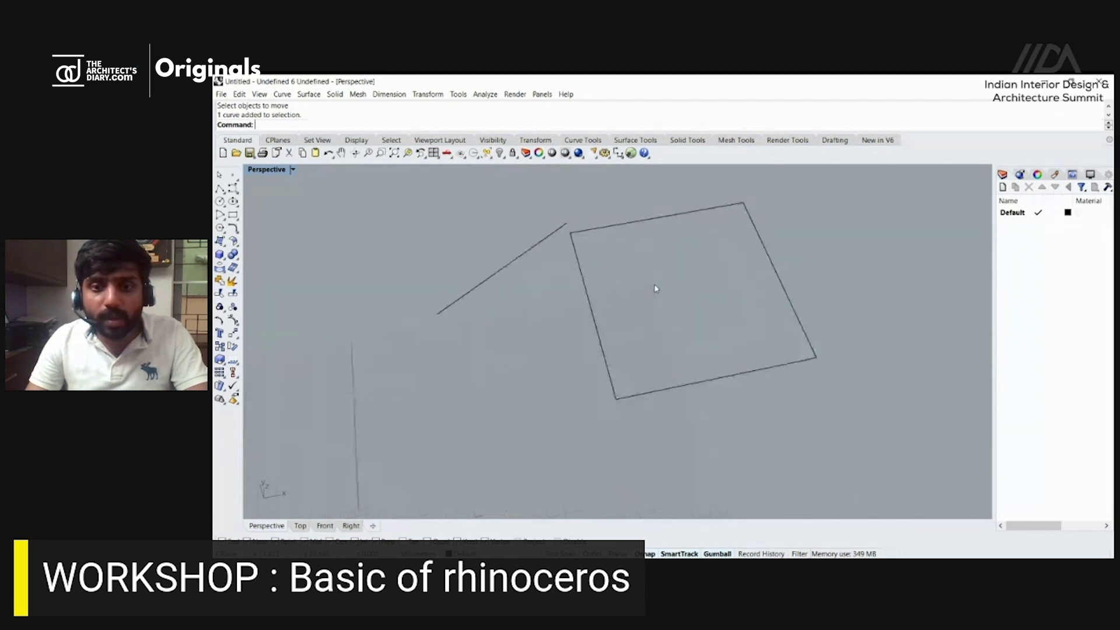
{"action": "scroll", "coordinate": [640, 325], "scroll_direction": "down", "scroll_amount": 3}
{"action": "left_click", "coordinate": [635, 426]}
{"action": "right_click_drag", "start_coordinate": [635, 425], "coordinate": [660, 303]}
{"action": "scroll", "coordinate": [713, 432], "scroll_direction": "up", "scroll_amount": 6}
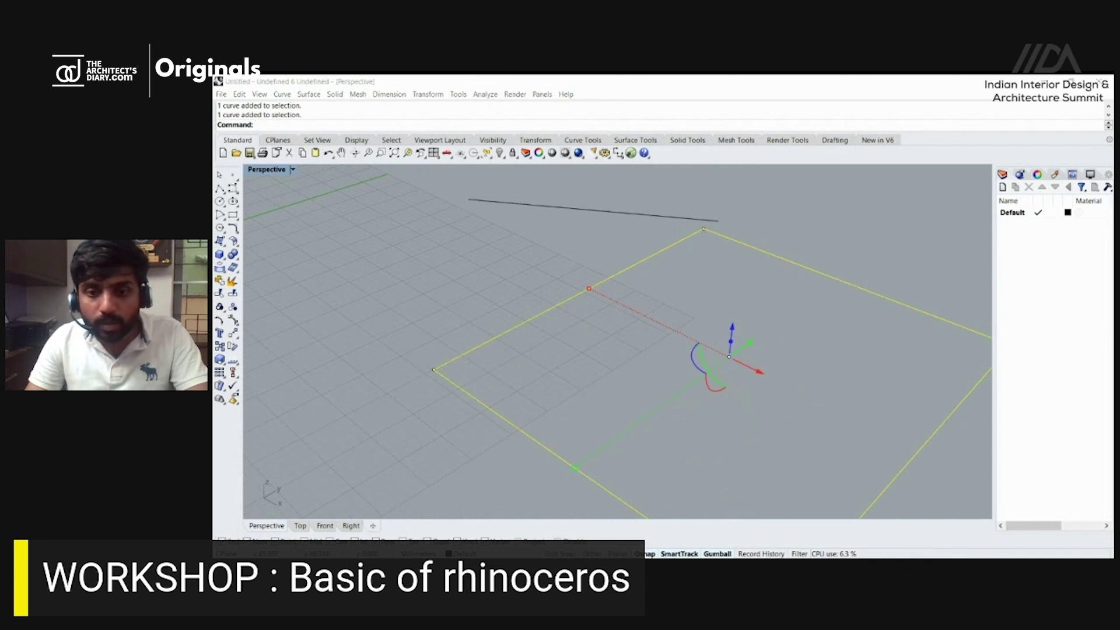
Reselect the square and drag the gumball's blue arc to turn it about Z.
{"action": "left_click", "coordinate": [743, 391]}
{"action": "left_click", "coordinate": [562, 462]}
{"action": "scroll", "coordinate": [729, 382], "scroll_direction": "up", "scroll_amount": 4}
{"action": "right_click_drag", "start_coordinate": [747, 384], "coordinate": [681, 351]}
{"action": "scroll", "coordinate": [681, 350], "scroll_direction": "down", "scroll_amount": 3}
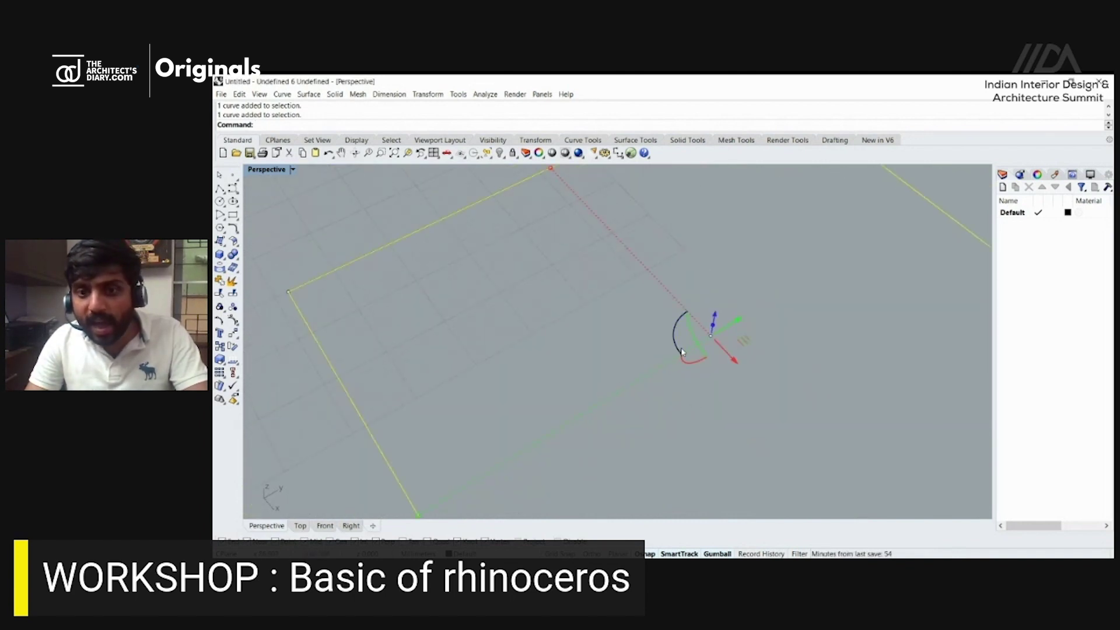
{"action": "scroll", "coordinate": [680, 341], "scroll_direction": "down", "scroll_amount": 4}
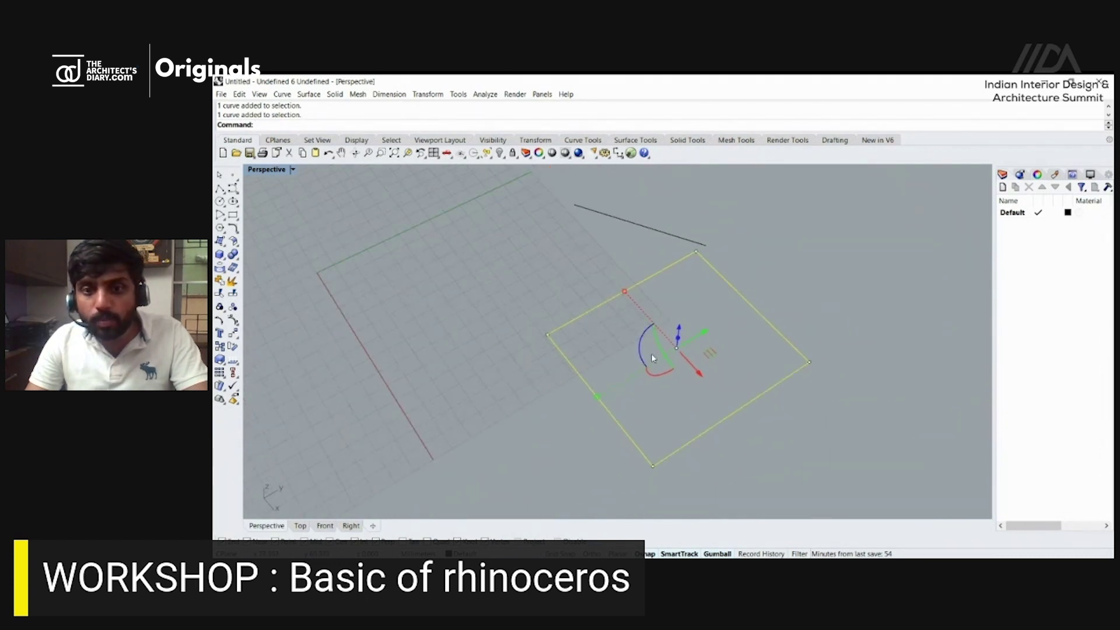
{"action": "scroll", "coordinate": [652, 357], "scroll_direction": "down", "scroll_amount": 2}
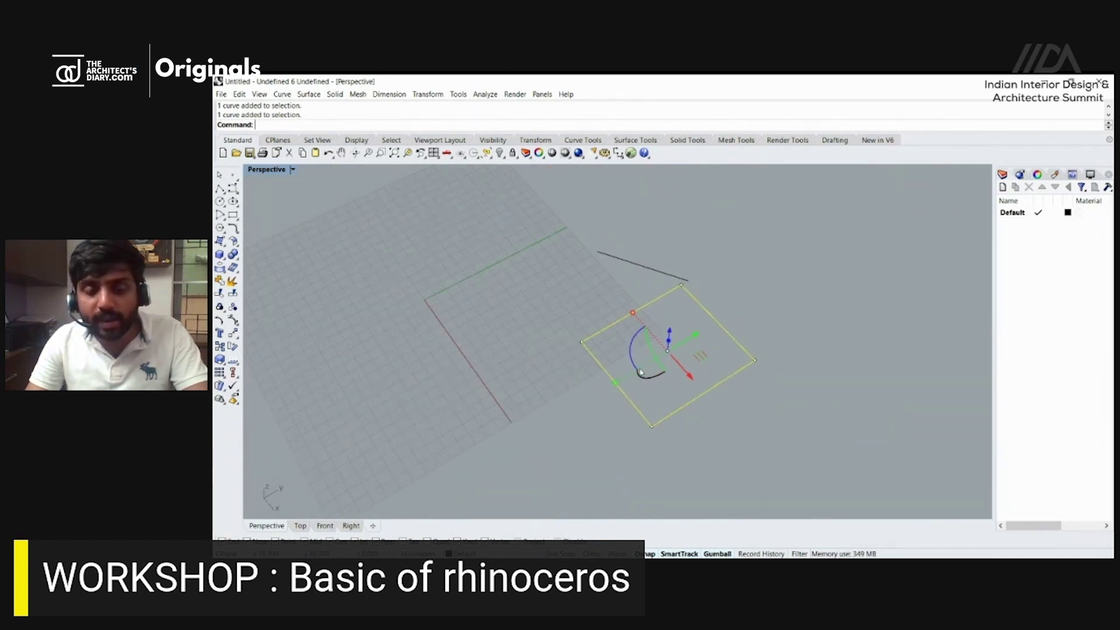
{"action": "scroll", "coordinate": [653, 362], "scroll_direction": "up", "scroll_amount": 5}
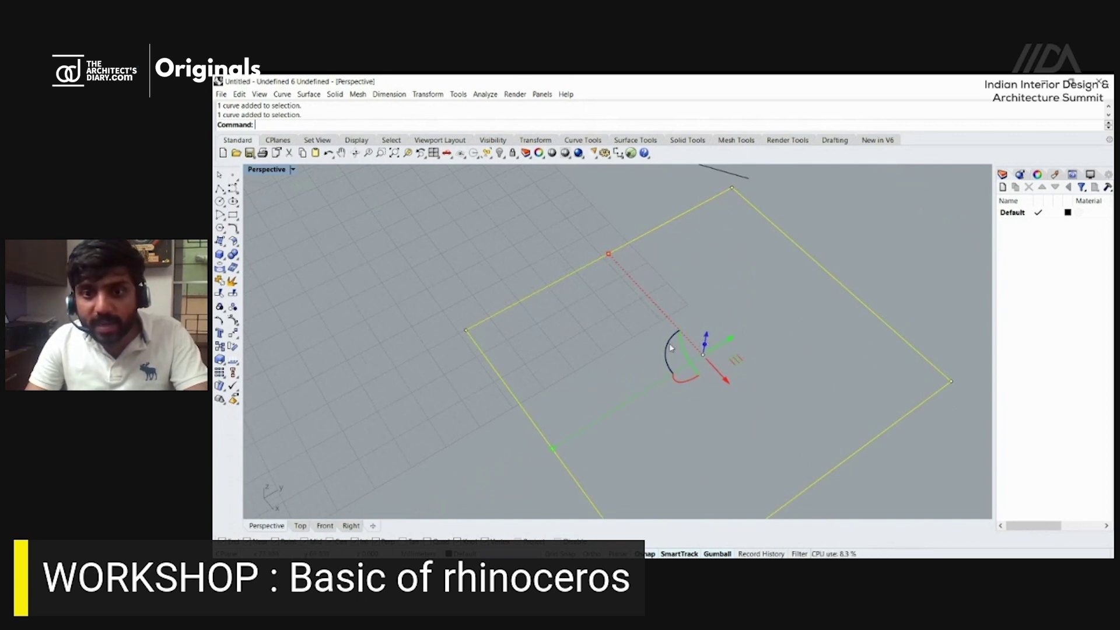
{"action": "left_click_drag", "start_coordinate": [670, 348], "coordinate": [711, 344]}
{"action": "scroll", "coordinate": [703, 344], "scroll_direction": "up", "scroll_amount": 3}
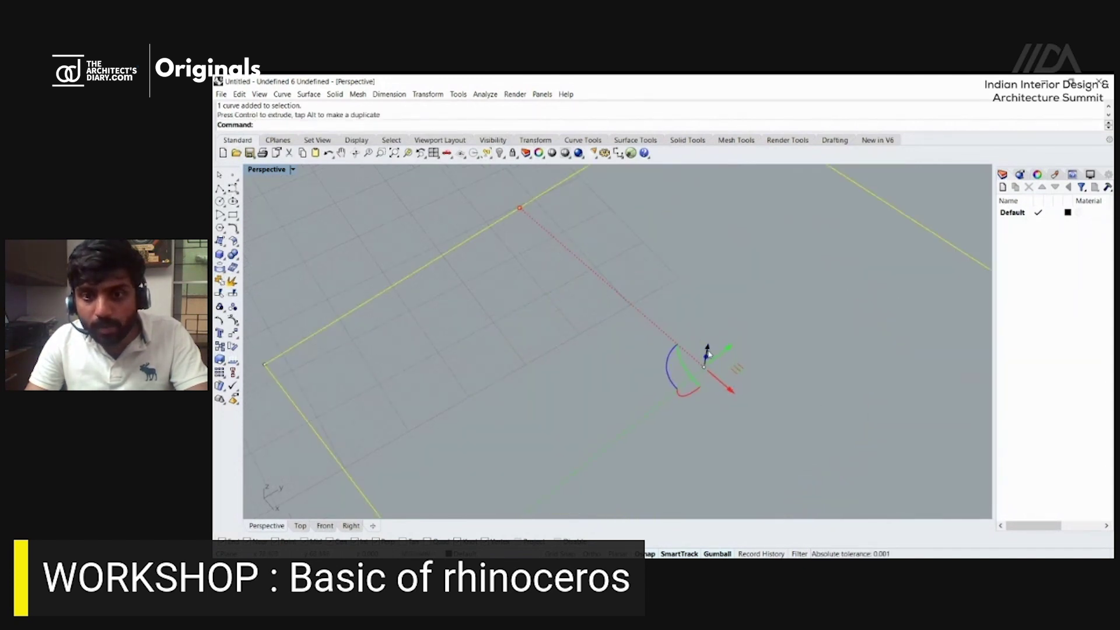
{"action": "scroll", "coordinate": [671, 356], "scroll_direction": "down", "scroll_amount": 5}
{"action": "mouse_move", "coordinate": [646, 352]}
{"action": "left_mouse_down"}
{"action": "mouse_move", "coordinate": [656, 387]}
{"action": "mouse_move", "coordinate": [676, 402]}
{"action": "mouse_move", "coordinate": [723, 367]}
{"action": "mouse_move", "coordinate": [714, 332]}
{"action": "mouse_move", "coordinate": [689, 315]}
{"action": "mouse_move", "coordinate": [629, 337]}
{"action": "mouse_move", "coordinate": [635, 347]}
{"action": "left_mouse_up"}
From a lower view angle, reselect the rectangle and rotate it again with the gumball.
{"action": "left_click", "coordinate": [796, 446]}
{"action": "right_click_drag", "start_coordinate": [774, 429], "coordinate": [750, 370]}
{"action": "left_click", "coordinate": [754, 418]}
{"action": "scroll", "coordinate": [692, 396], "scroll_direction": "up", "scroll_amount": 3}
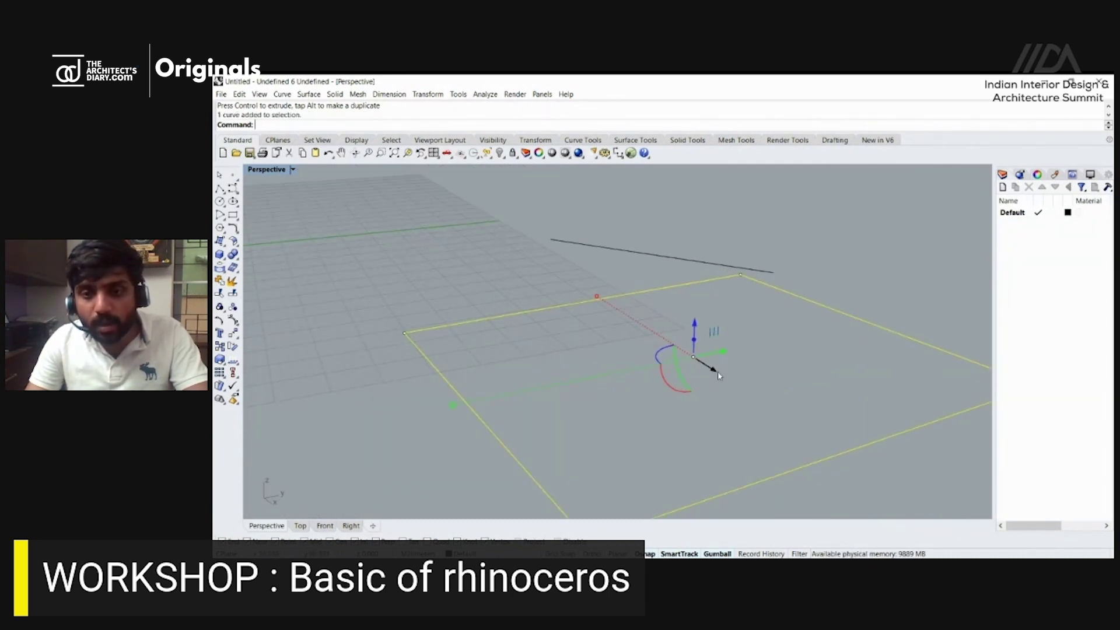
{"action": "left_click_drag", "start_coordinate": [668, 389], "coordinate": [649, 419]}
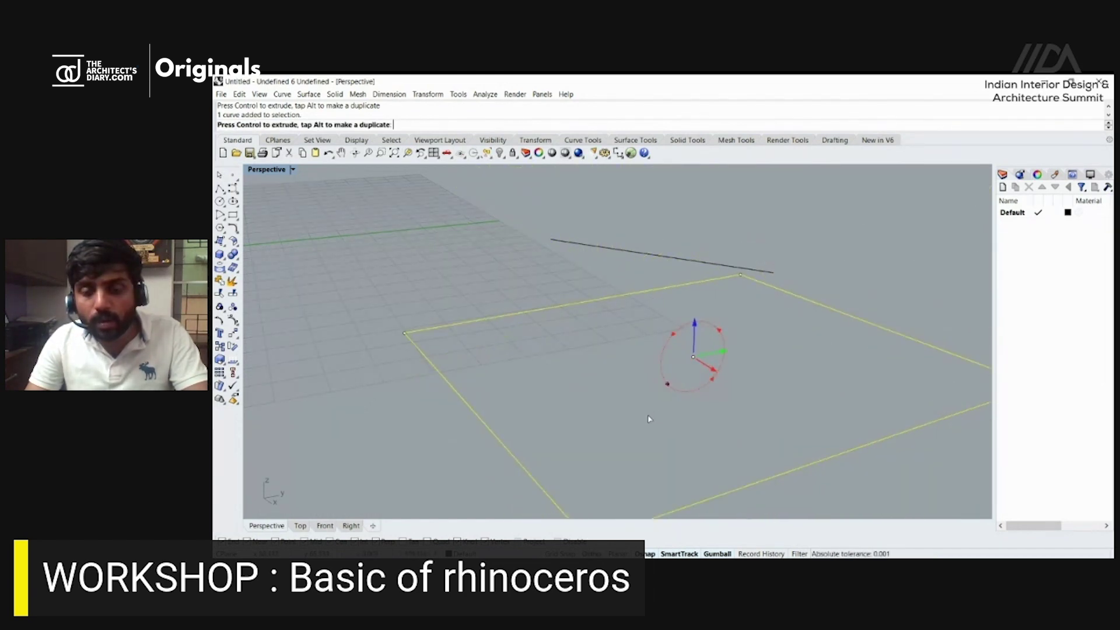
Reselect the rectangle from a new angle and swing it round its vertical axis.
{"action": "scroll", "coordinate": [659, 377], "scroll_direction": "down", "scroll_amount": 3}
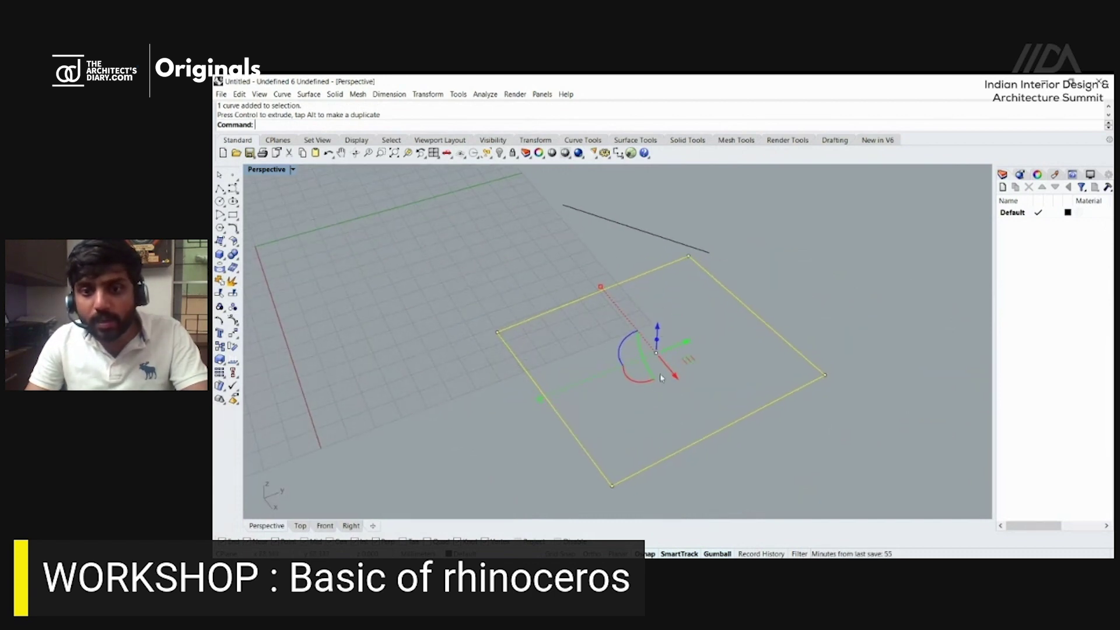
{"action": "key", "text": "Escape"}
{"action": "right_click_drag", "start_coordinate": [599, 370], "coordinate": [684, 398]}
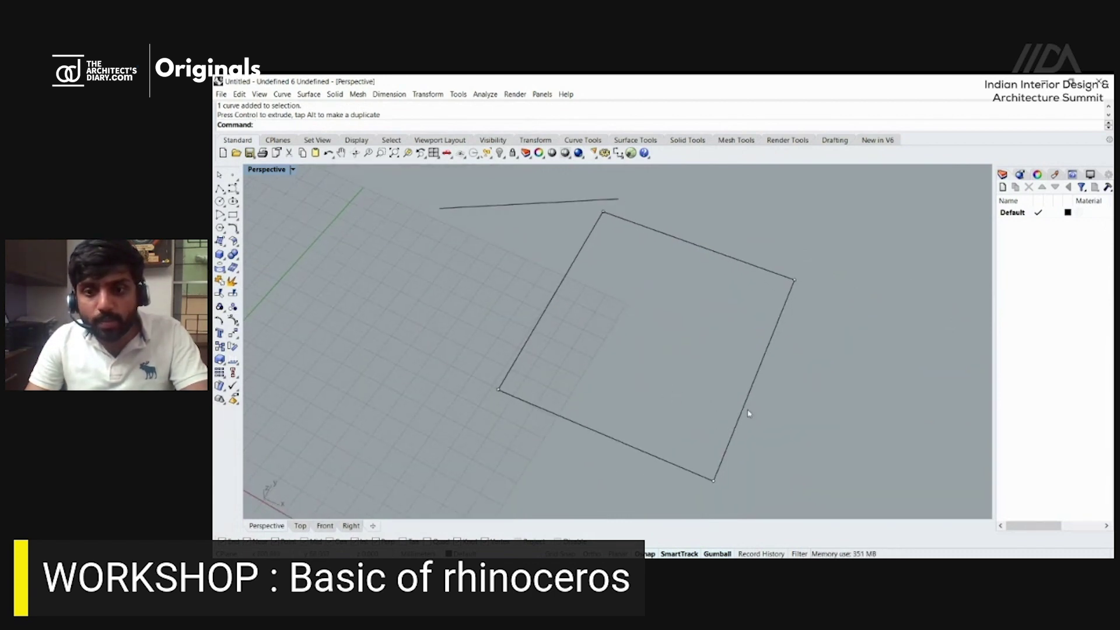
{"action": "left_click", "coordinate": [740, 408]}
{"action": "scroll", "coordinate": [655, 321], "scroll_direction": "up", "scroll_amount": 8}
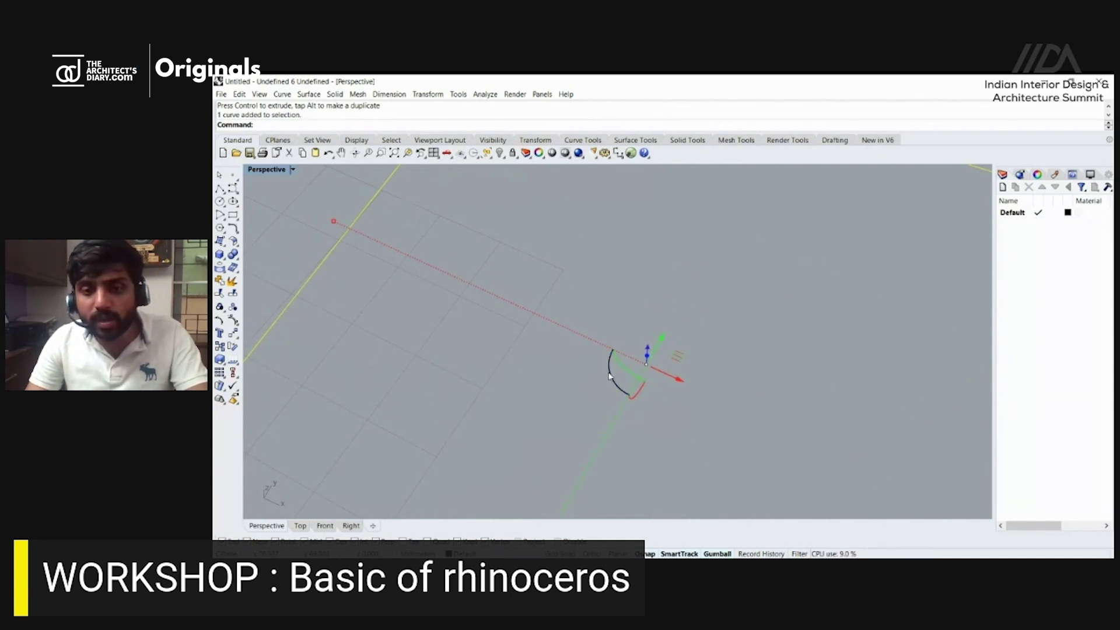
{"action": "left_click_drag", "start_coordinate": [625, 399], "coordinate": [642, 412]}
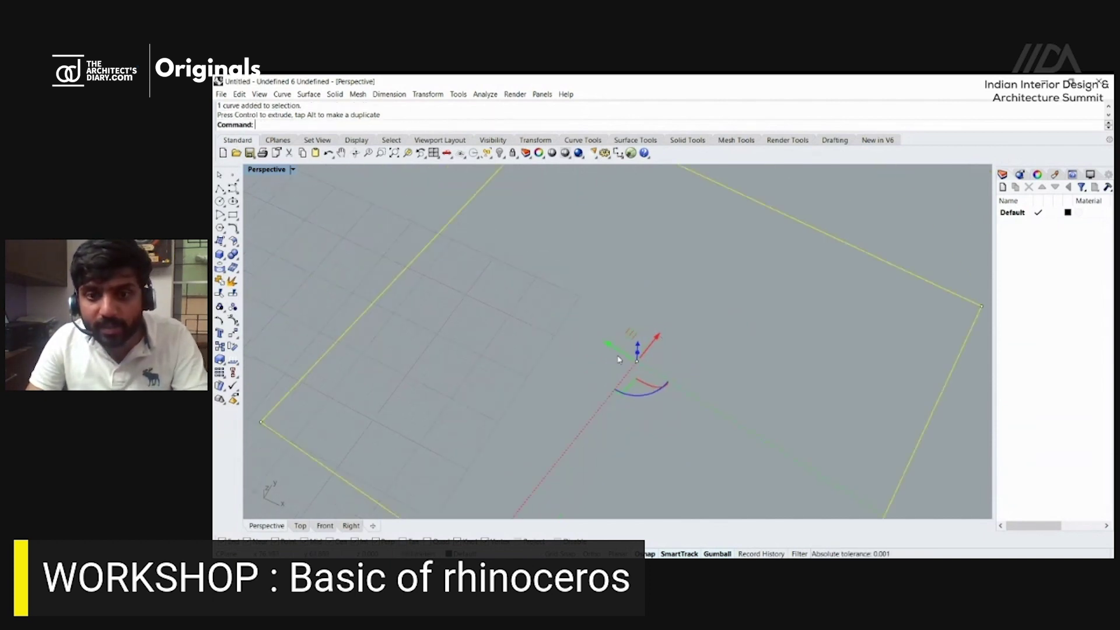
Rotate the rectangle exactly 35 degrees through the gumball's angle entry.
{"action": "left_click", "coordinate": [632, 394]}
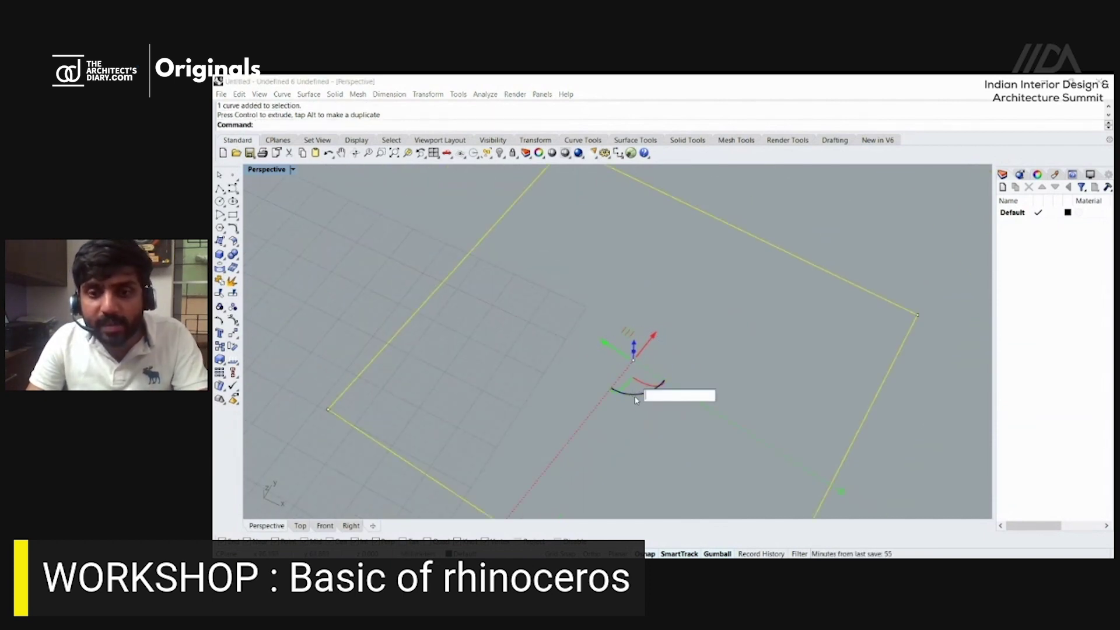
{"action": "type", "text": "35"}
{"action": "key", "text": "Return"}
{"action": "scroll", "coordinate": [648, 395], "scroll_direction": "down", "scroll_amount": 3}
{"action": "scroll", "coordinate": [636, 399], "scroll_direction": "up", "scroll_amount": 2}
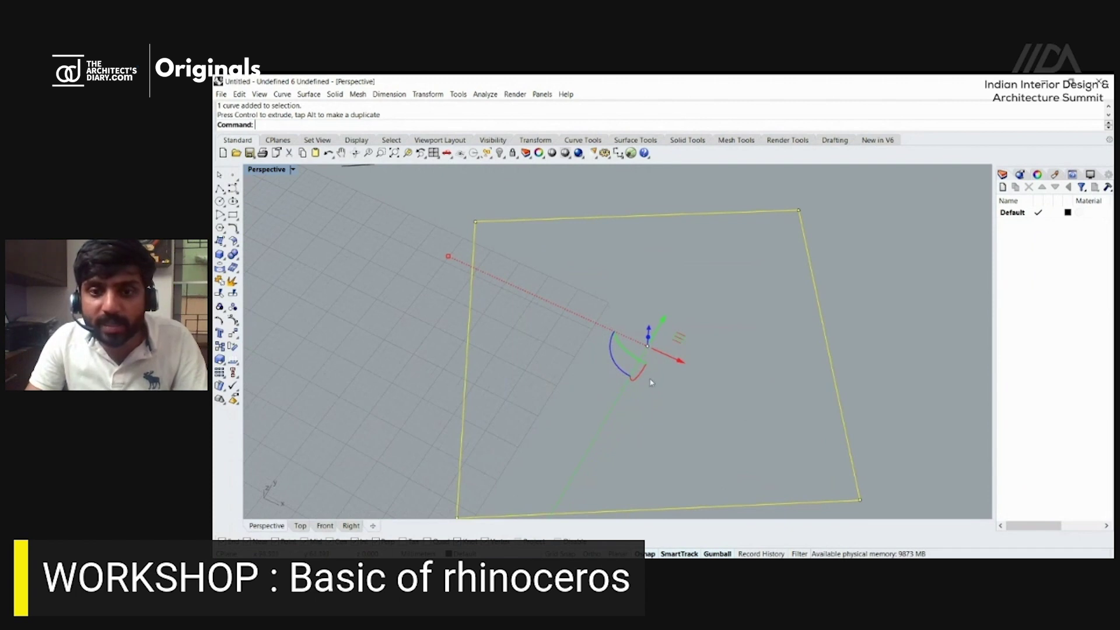
Cancel a second angle entry without rotating, deselect, and start the Line command.
{"action": "left_click", "coordinate": [612, 358]}
{"action": "scroll", "coordinate": [691, 349], "scroll_direction": "down", "scroll_amount": 2}
{"action": "left_click", "coordinate": [767, 344]}
{"action": "left_click", "coordinate": [611, 355]}
{"action": "key", "text": "Escape"}
{"action": "left_click", "coordinate": [542, 290]}
{"action": "scroll", "coordinate": [540, 286], "scroll_direction": "up", "scroll_amount": 3}
{"action": "scroll", "coordinate": [533, 292], "scroll_direction": "down", "scroll_amount": 5}
{"action": "type", "text": "ine"}
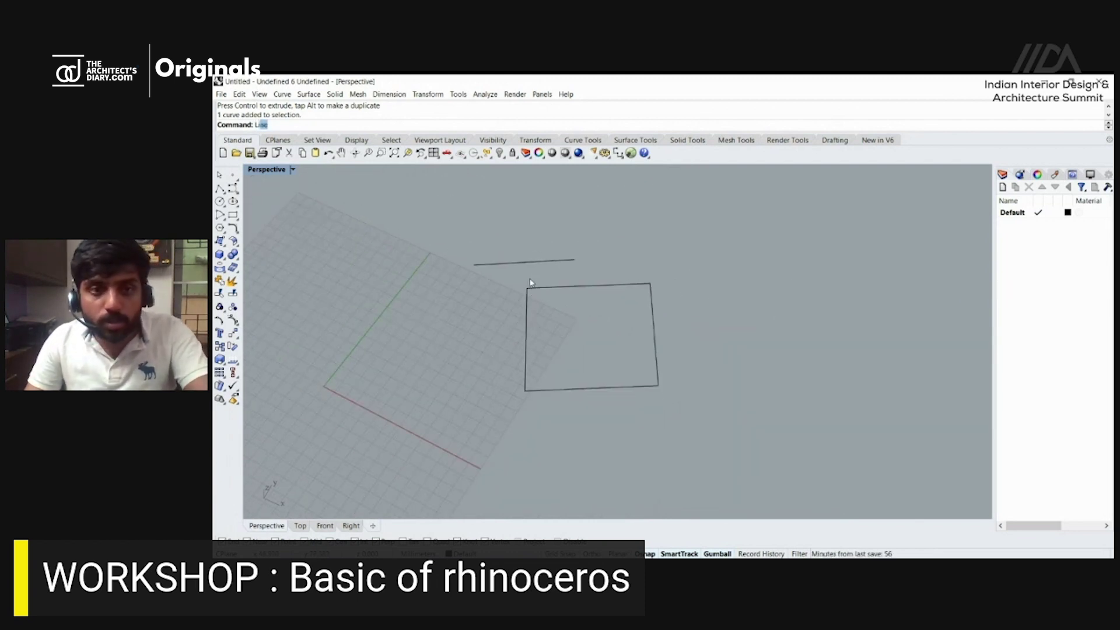
{"action": "key", "text": "Return"}
Draw a line from the rectangle's upper-left corner out to the right, and undo a trial gumball rotation.
{"action": "left_click", "coordinate": [527, 288]}
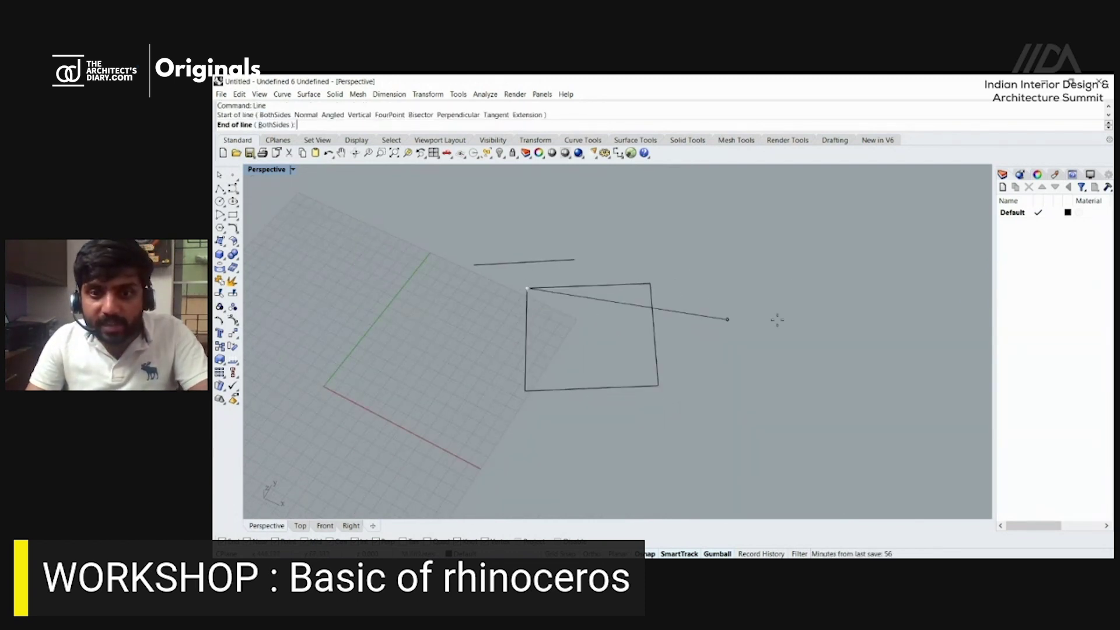
{"action": "left_click", "coordinate": [771, 337]}
{"action": "left_click", "coordinate": [603, 287]}
{"action": "scroll", "coordinate": [478, 285], "scroll_direction": "up", "scroll_amount": 2}
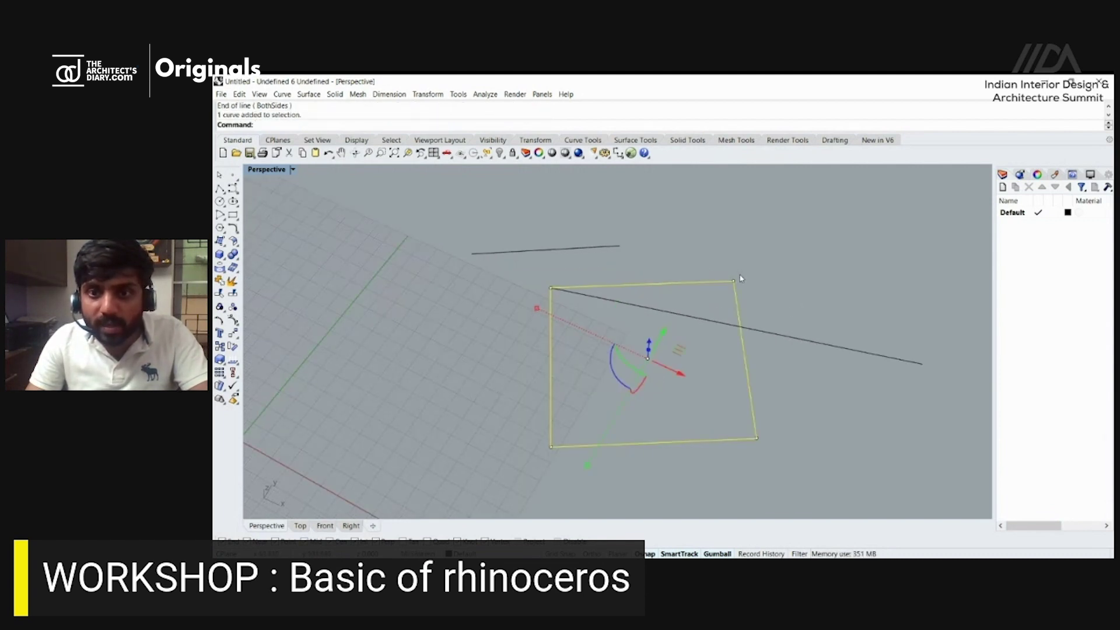
{"action": "type", "text": "Radius"}
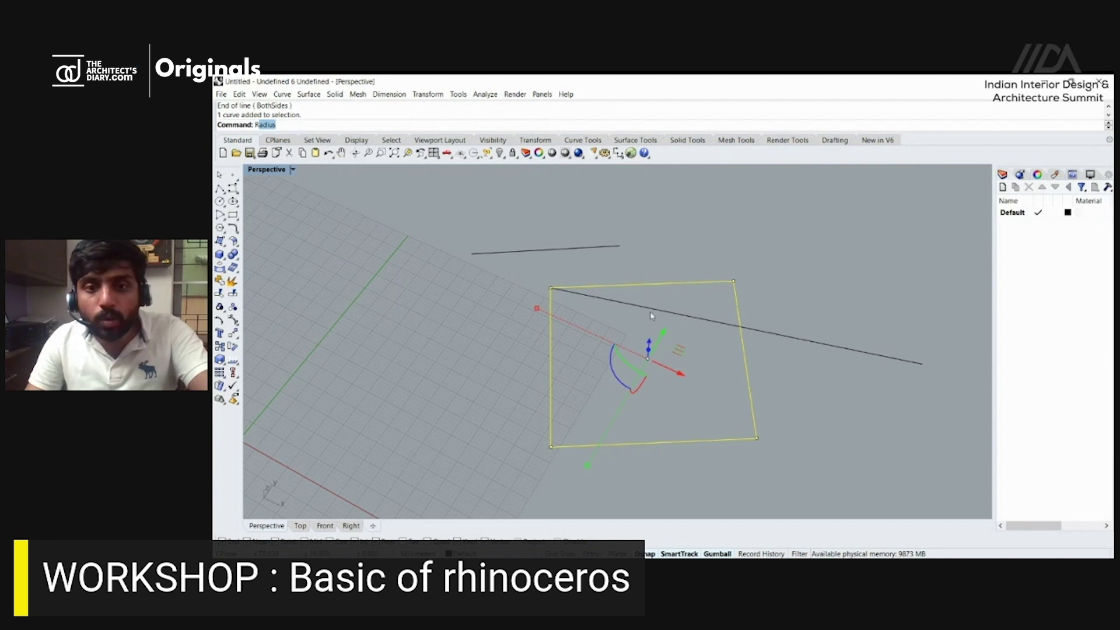
{"action": "left_click_drag", "start_coordinate": [611, 369], "coordinate": [574, 353]}
{"action": "key", "text": "ctrl+z"}
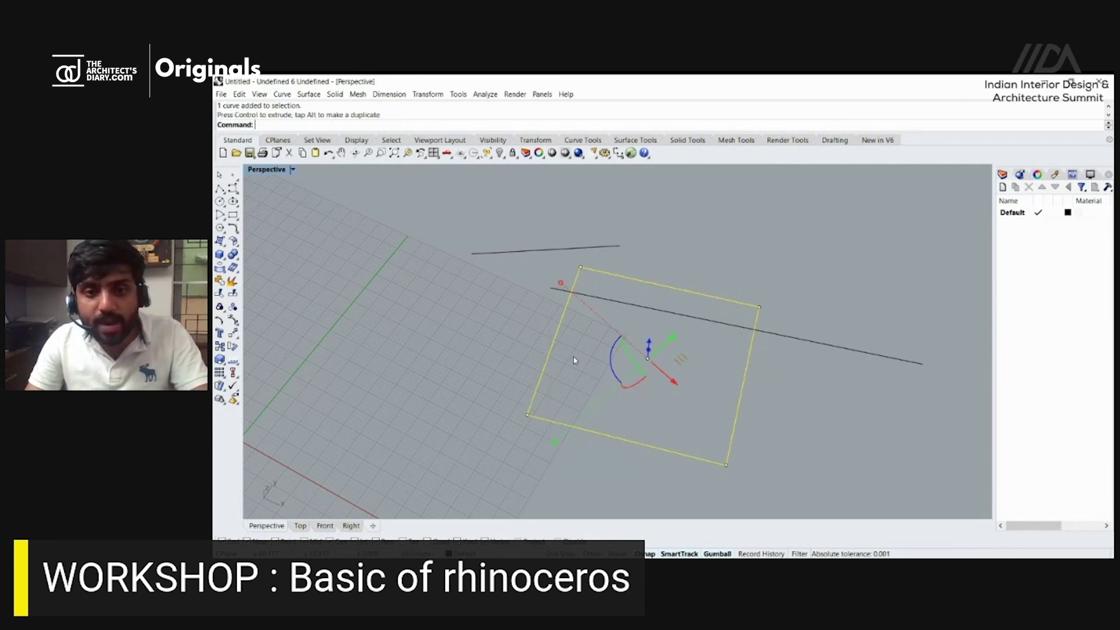
{"action": "key", "text": "Escape"}
{"action": "scroll", "coordinate": [551, 289], "scroll_direction": "up", "scroll_amount": 4}
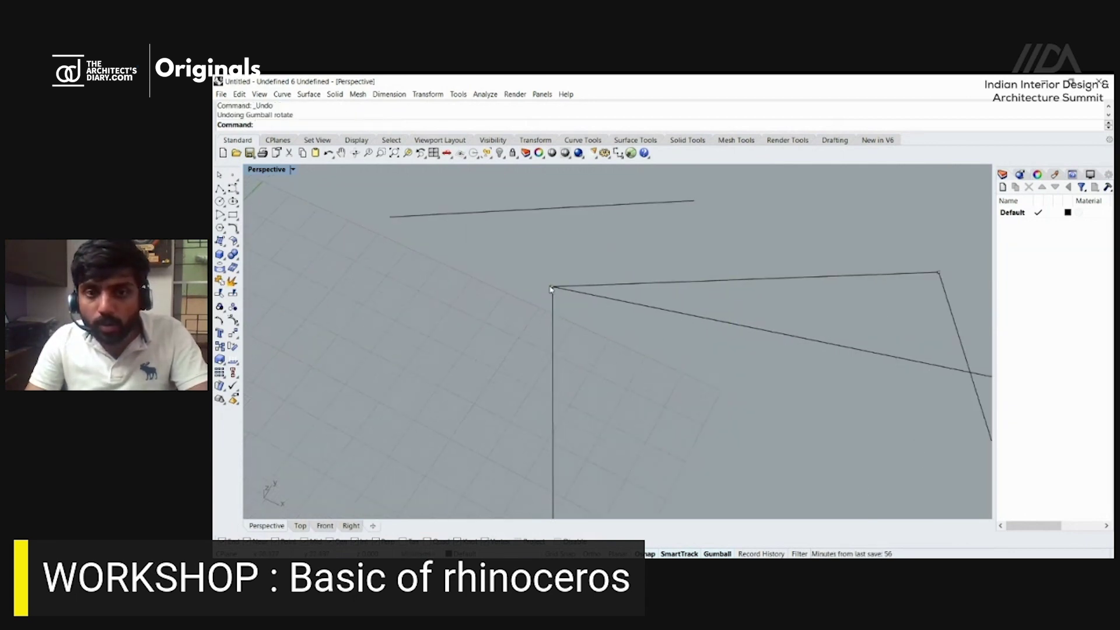
{"action": "type", "text": "Ro"}
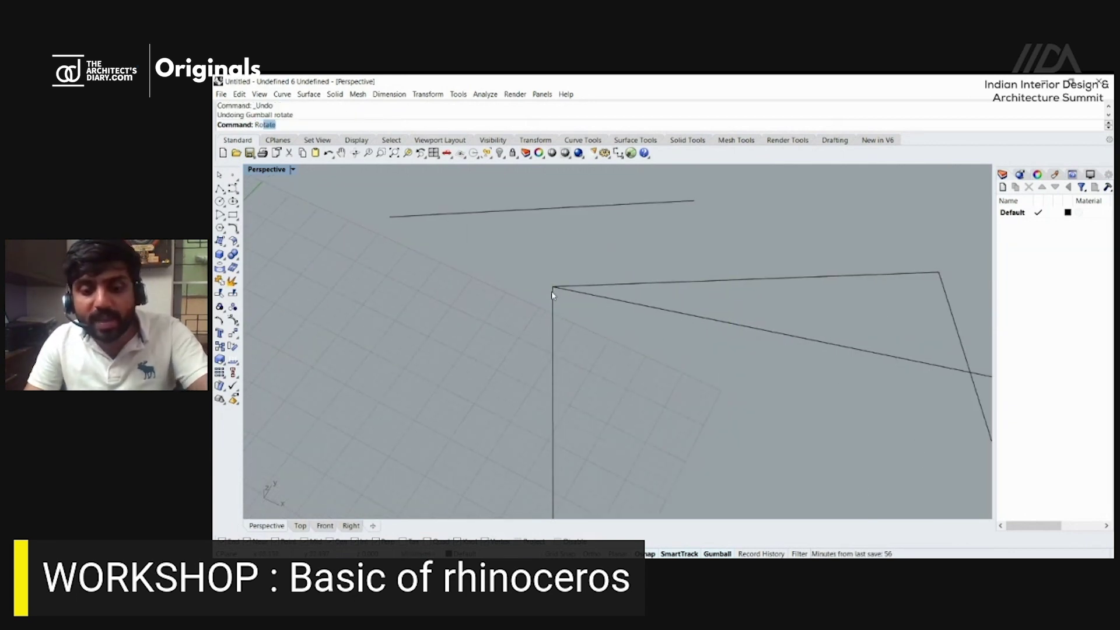
Try a reference rotation of the square about its corner, then undo it.
{"action": "key", "text": "Return"}
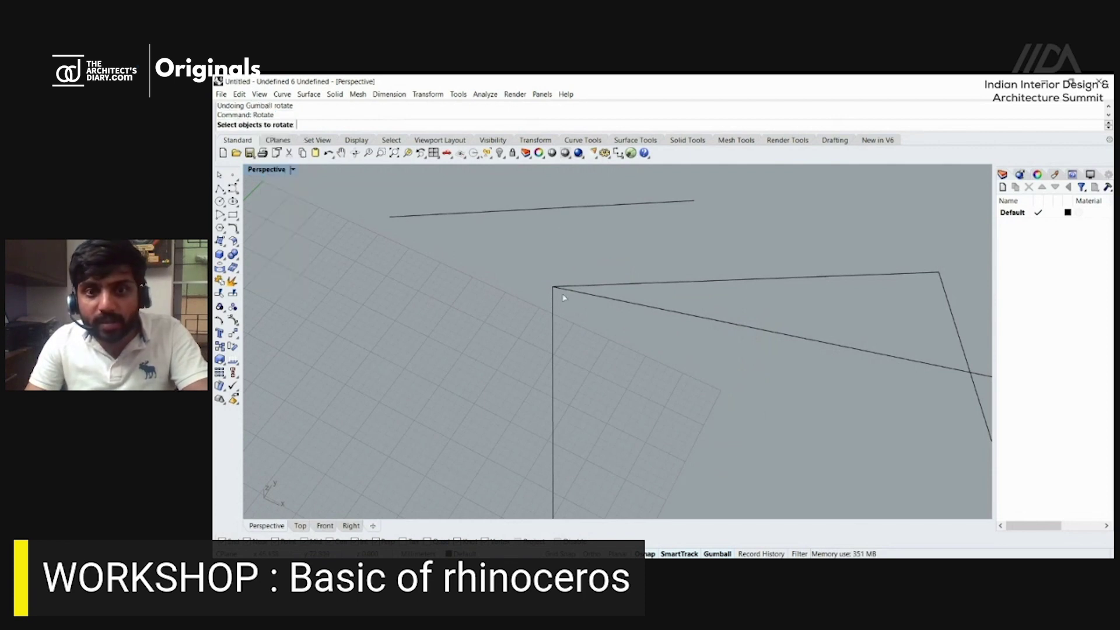
{"action": "left_click", "coordinate": [553, 338]}
{"action": "scroll", "coordinate": [545, 327], "scroll_direction": "down", "scroll_amount": 3}
{"action": "key", "text": "Return"}
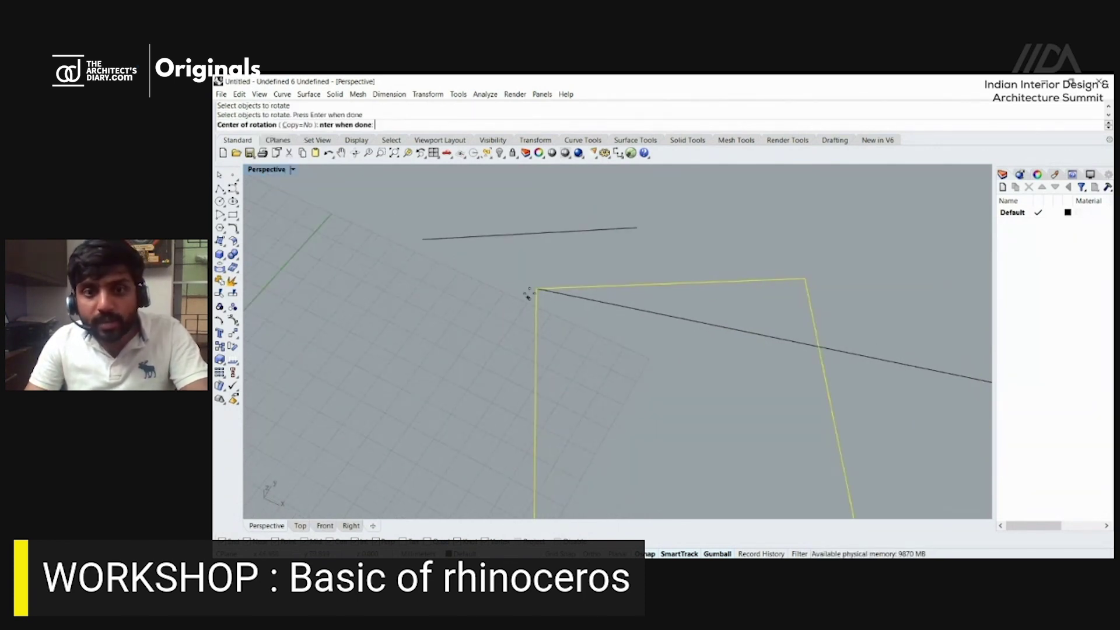
{"action": "left_click", "coordinate": [532, 287]}
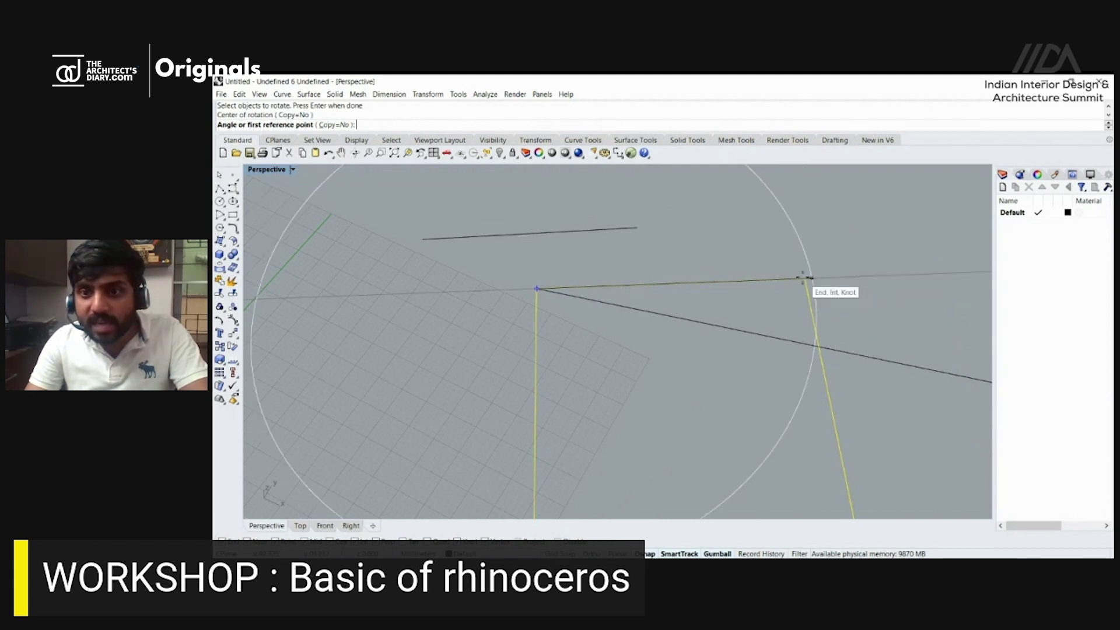
{"action": "left_click", "coordinate": [812, 278]}
{"action": "left_click", "coordinate": [812, 346]}
{"action": "key", "text": "ctrl+z"}
Rotate the square about its top-left corner so its top edge meets the black line (about −14.742°).
{"action": "scroll", "coordinate": [565, 279], "scroll_direction": "down", "scroll_amount": 2}
{"action": "left_click", "coordinate": [693, 327]}
{"action": "key", "text": "Return"}
{"action": "left_click", "coordinate": [549, 283]}
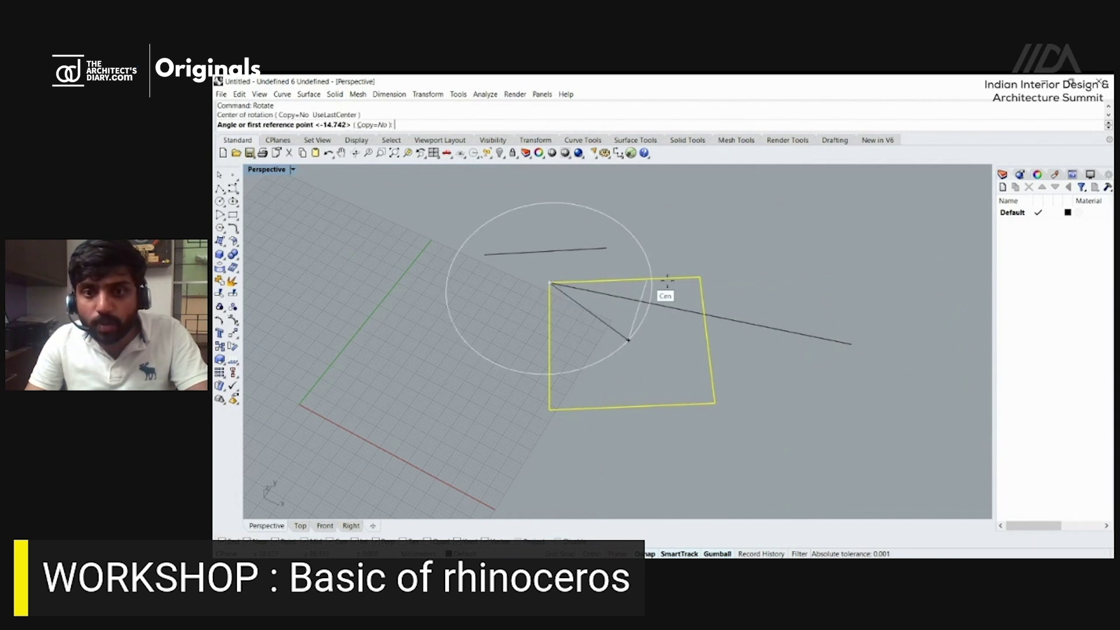
{"action": "left_click", "coordinate": [700, 277]}
{"action": "left_click", "coordinate": [708, 315]}
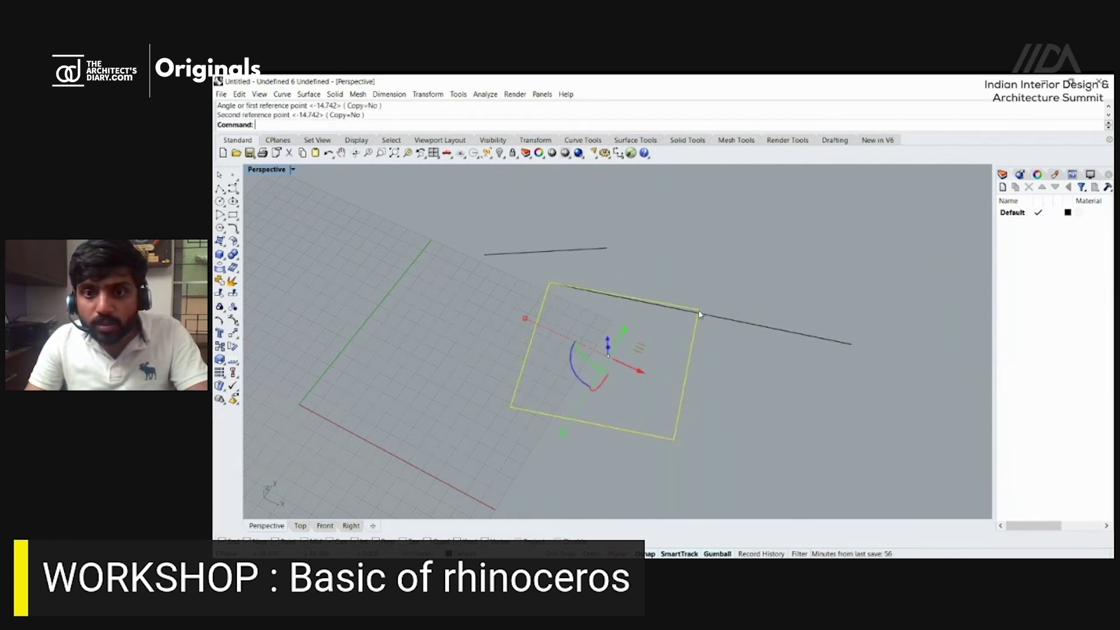
Delete the long black line, undoing an accidental deletion of the square.
{"action": "left_click", "coordinate": [738, 346]}
{"action": "left_click", "coordinate": [779, 330]}
{"action": "key", "text": "Delete"}
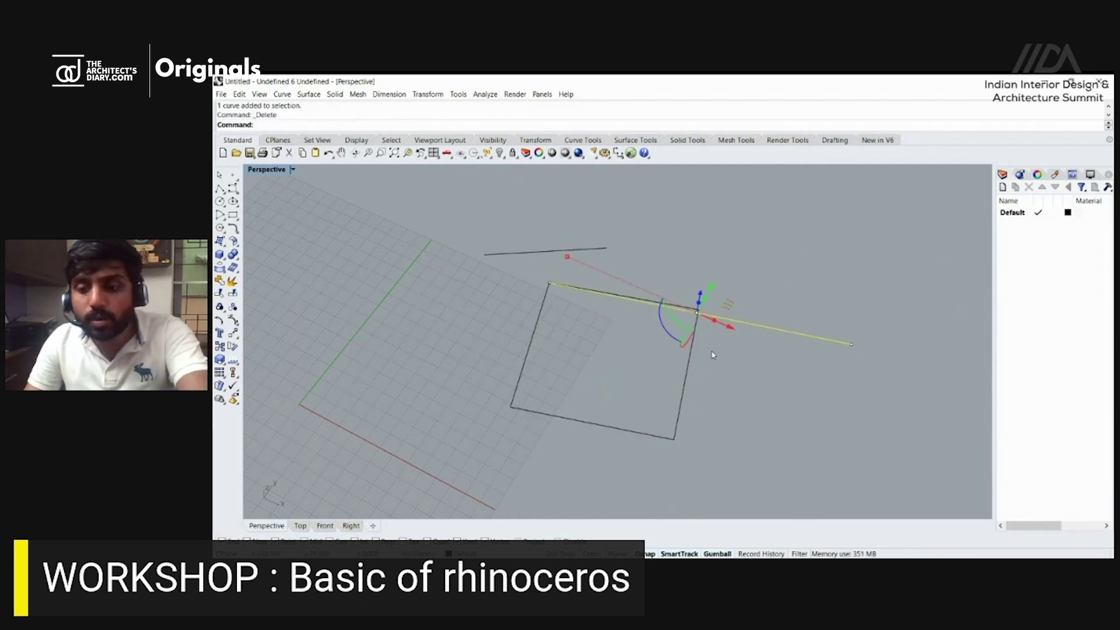
{"action": "left_click_drag", "start_coordinate": [655, 403], "coordinate": [649, 401]}
{"action": "key", "text": "Delete"}
{"action": "key", "text": "ctrl+z"}
{"action": "left_click", "coordinate": [579, 416]}
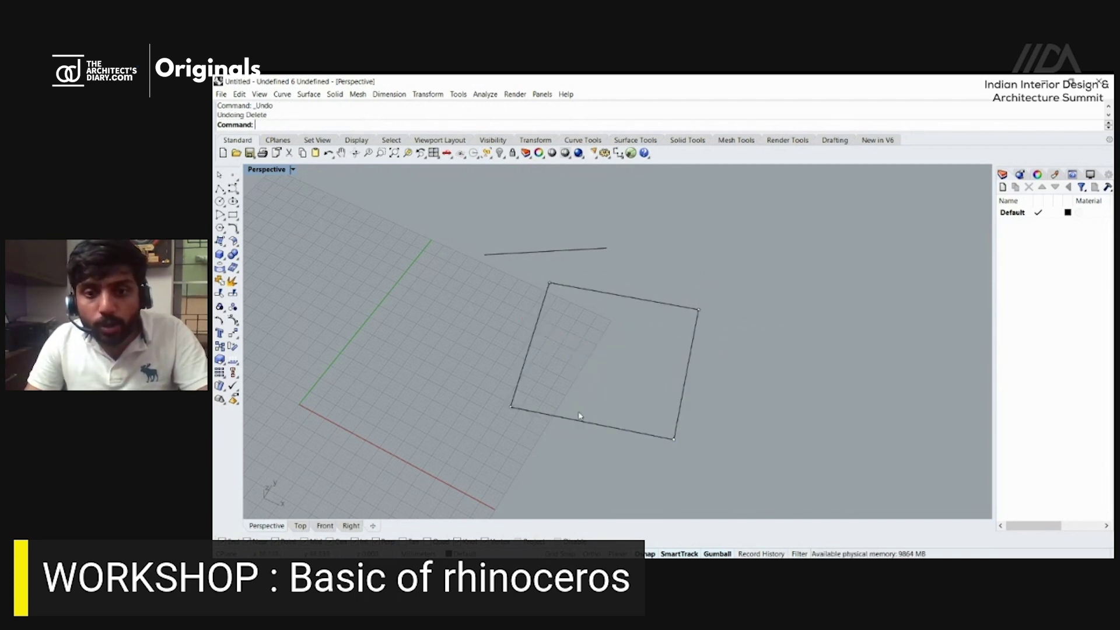
Draw a new rectangle with Rec and delete the old square.
{"action": "left_click", "coordinate": [575, 427]}
{"action": "right_click_drag", "start_coordinate": [579, 426], "coordinate": [575, 383]}
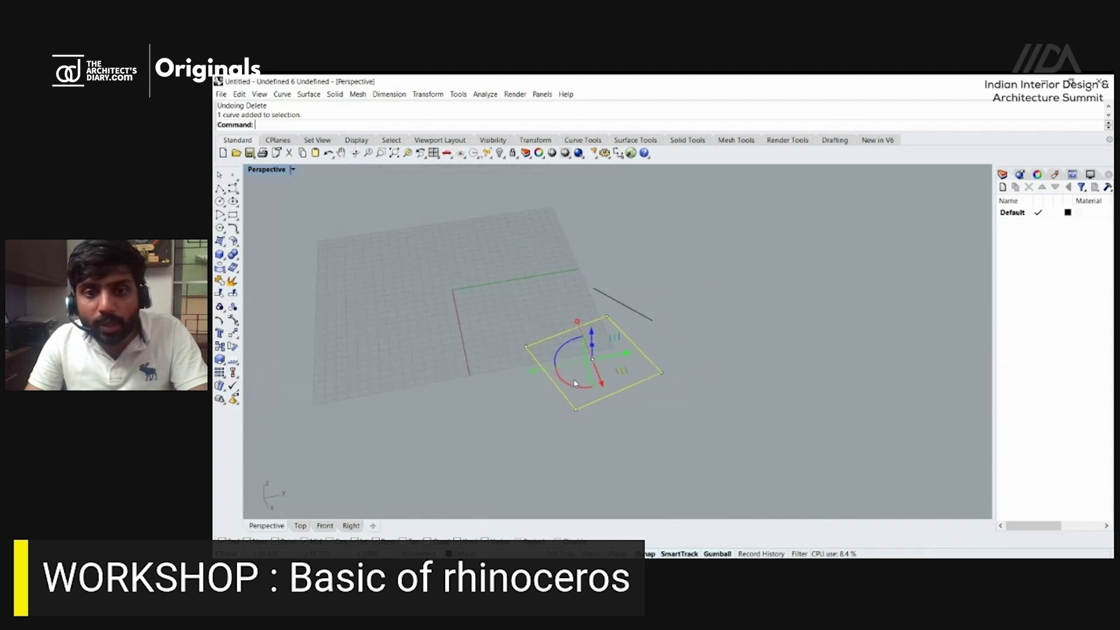
{"action": "scroll", "coordinate": [527, 375], "scroll_direction": "up", "scroll_amount": 5}
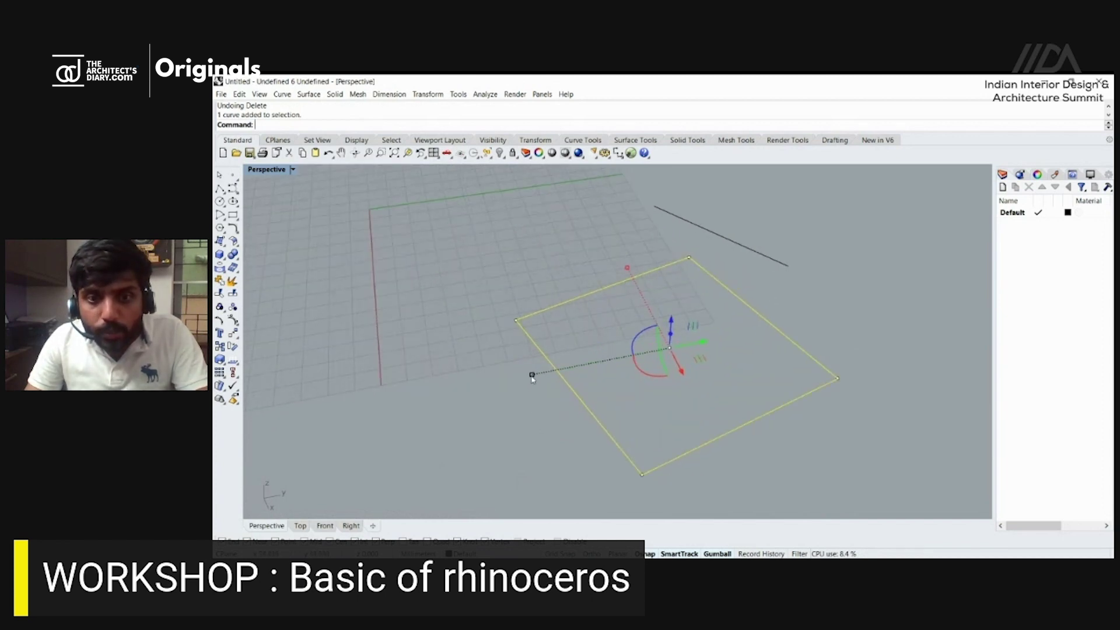
{"action": "key", "text": "Escape"}
{"action": "right_click_drag", "start_coordinate": [532, 374], "coordinate": [614, 430]}
{"action": "type", "text": "Rec"}
{"action": "key", "text": "Return"}
{"action": "left_click", "coordinate": [486, 347]}
{"action": "left_click", "coordinate": [533, 462]}
{"action": "left_click", "coordinate": [533, 461]}
{"action": "key", "text": "Delete"}
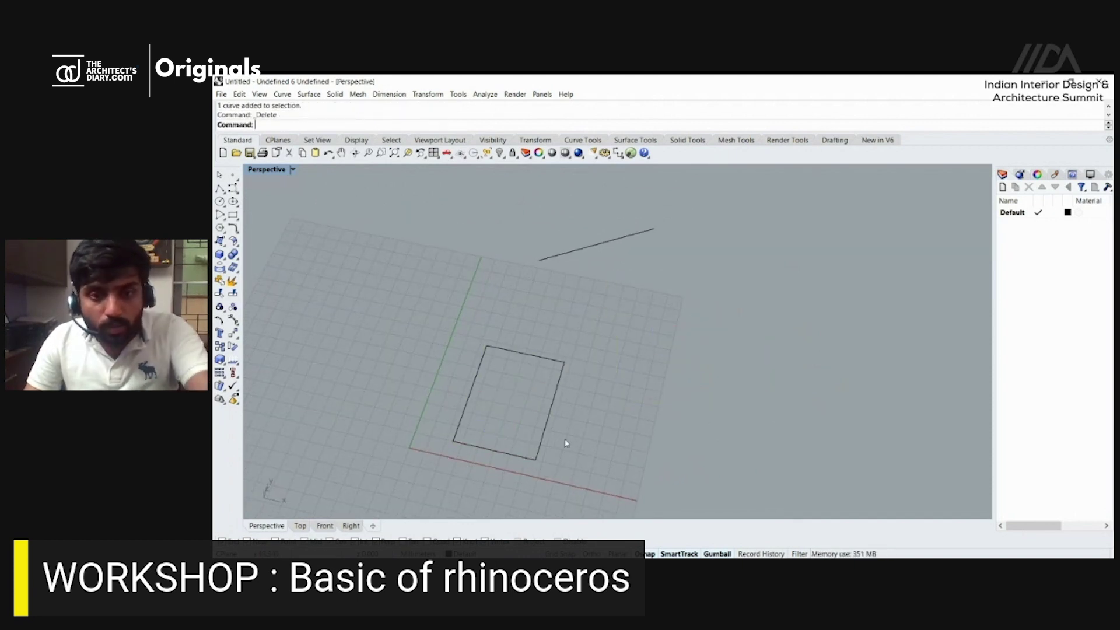
Stretch the new rectangle with the gumball scale handles into a larger, near-square shape.
{"action": "left_click", "coordinate": [526, 460]}
{"action": "scroll", "coordinate": [512, 454], "scroll_direction": "up", "scroll_amount": 4}
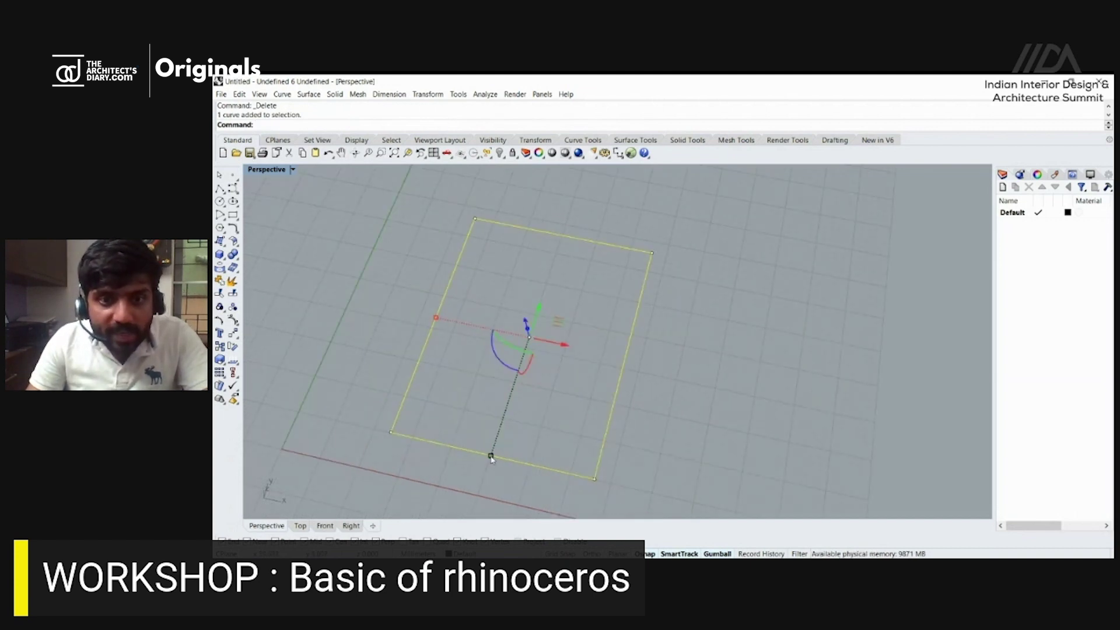
{"action": "scroll", "coordinate": [540, 308], "scroll_direction": "down", "scroll_amount": 3}
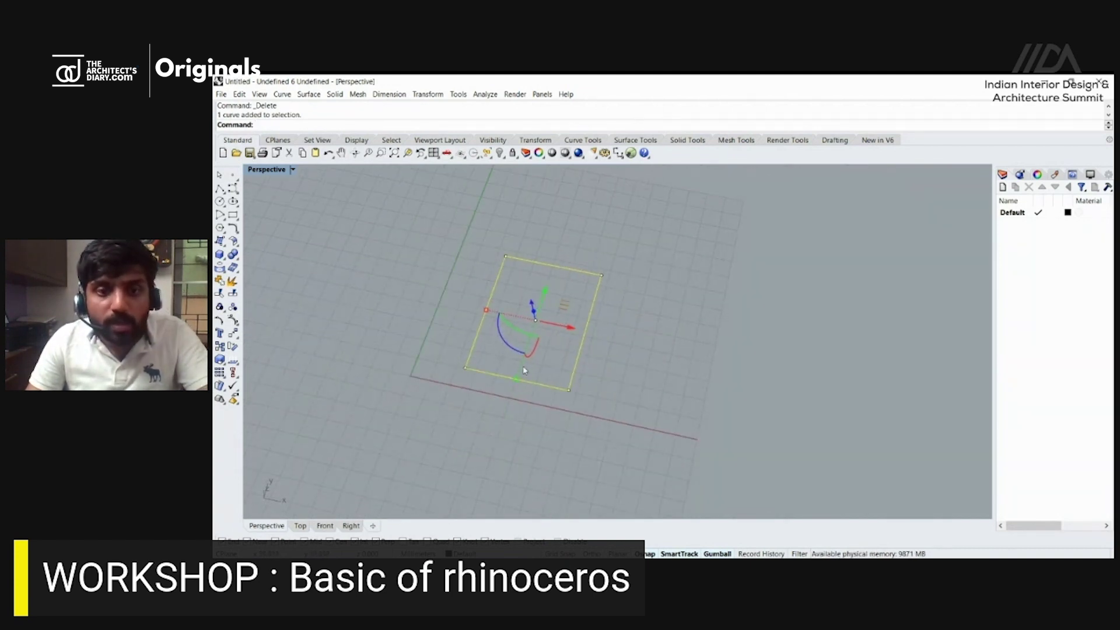
{"action": "left_click_drag", "start_coordinate": [516, 383], "coordinate": [480, 459]}
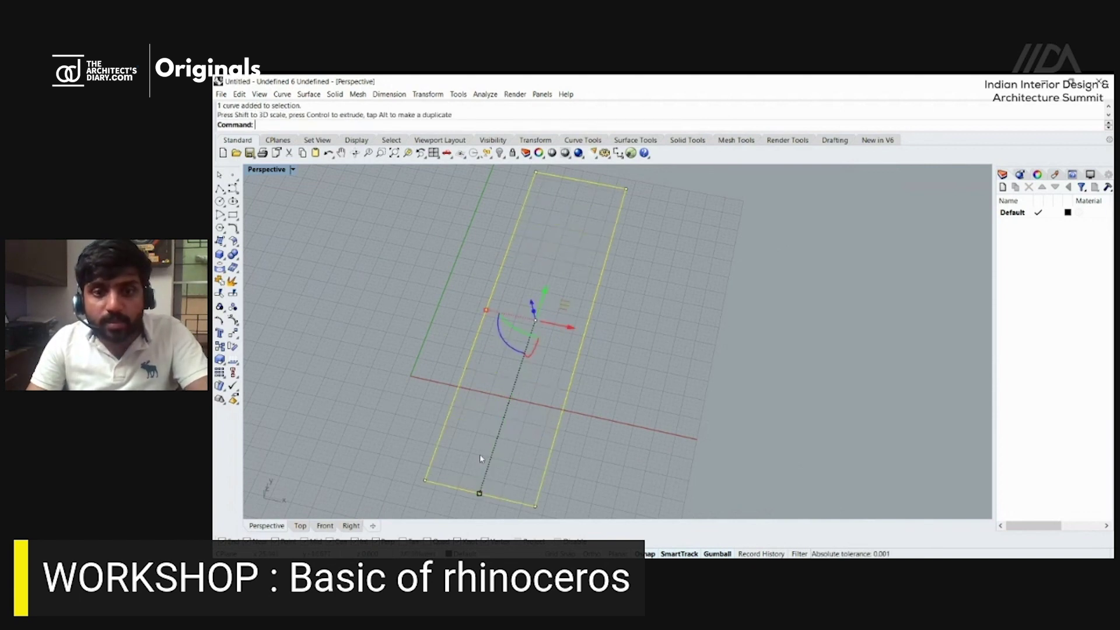
{"action": "left_click_drag", "start_coordinate": [486, 311], "coordinate": [401, 324]}
{"action": "scroll", "coordinate": [470, 320], "scroll_direction": "down", "scroll_amount": 3}
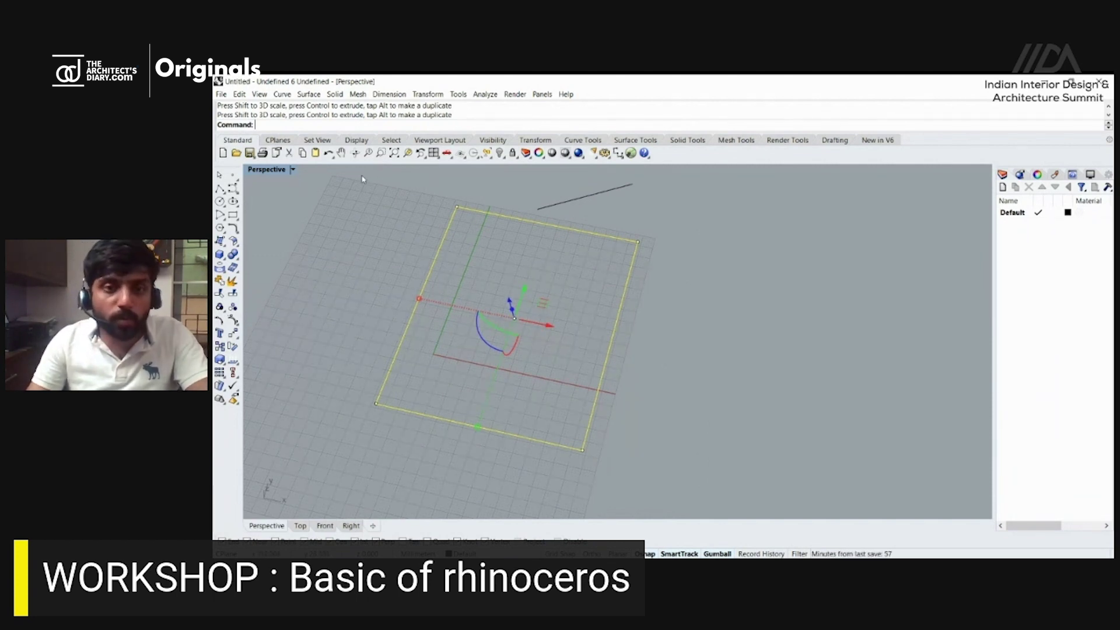
{"action": "type", "text": "Scale1D"}
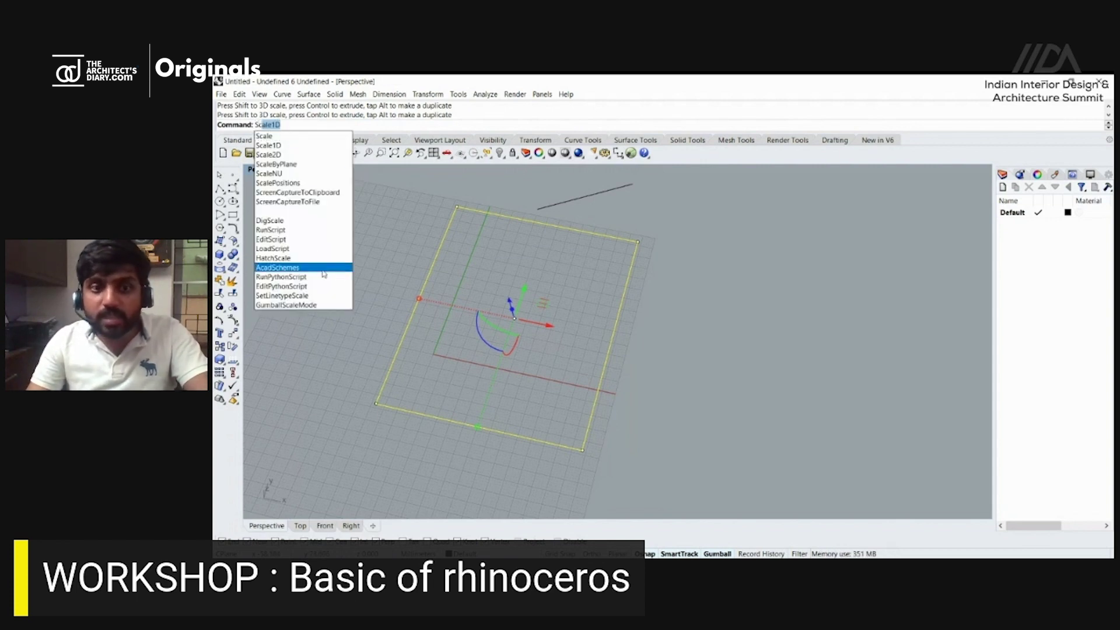
{"action": "key", "text": "Escape"}
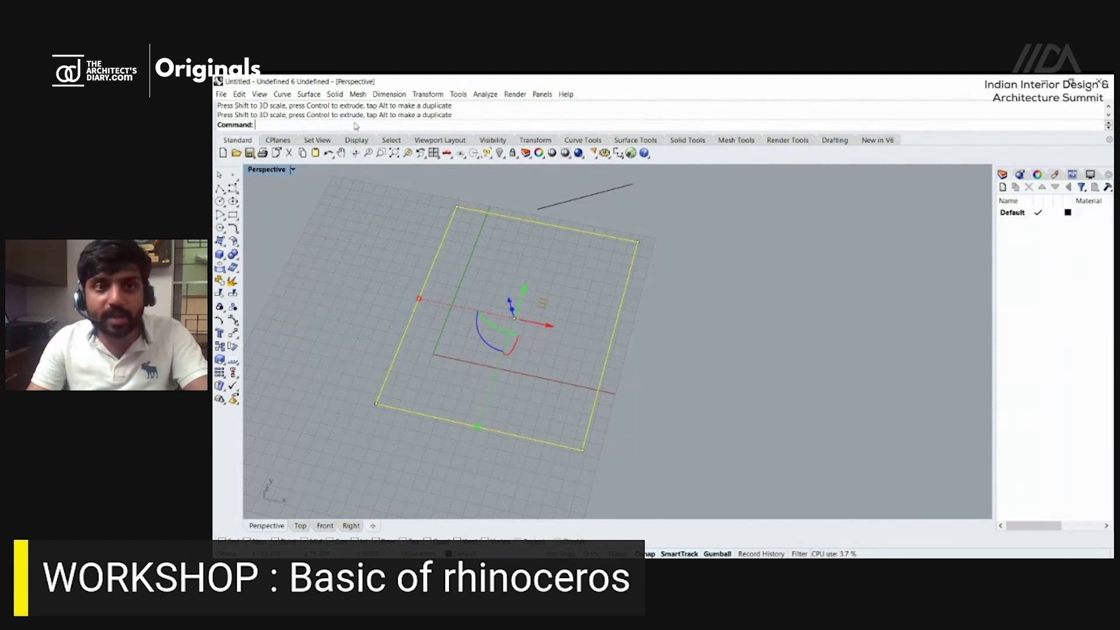
Extrude the rectangle upward with the gumball's Z arrow into an open-topped, four-walled box.
{"action": "left_click", "coordinate": [588, 372]}
{"action": "left_click", "coordinate": [601, 376]}
{"action": "left_click", "coordinate": [587, 380]}
{"action": "right_click_drag", "start_coordinate": [588, 380], "coordinate": [565, 297]}
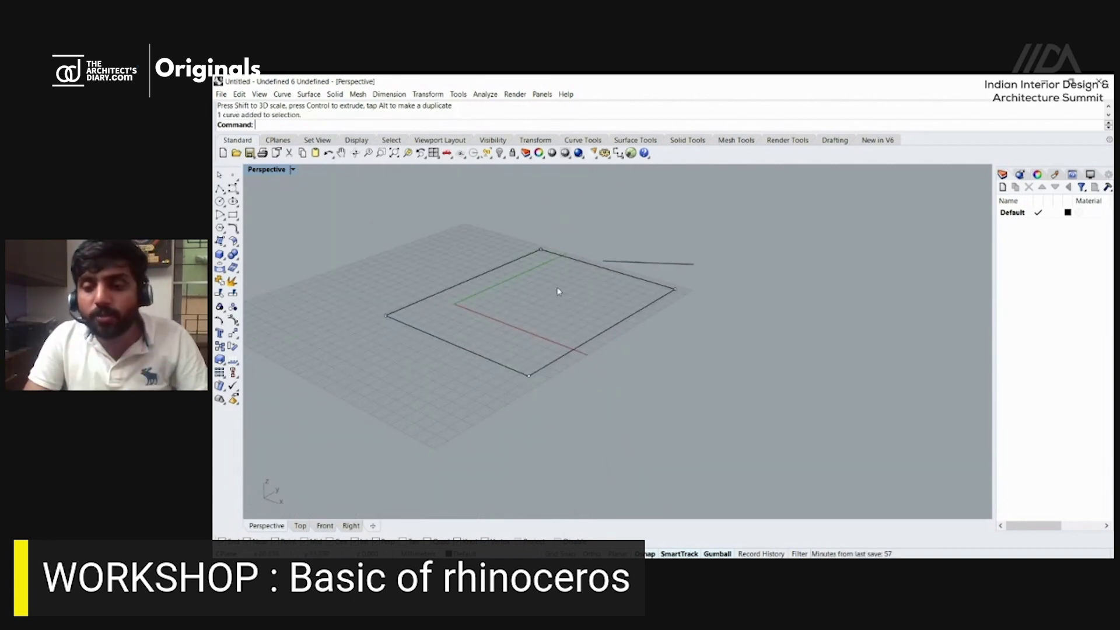
{"action": "left_click", "coordinate": [582, 352]}
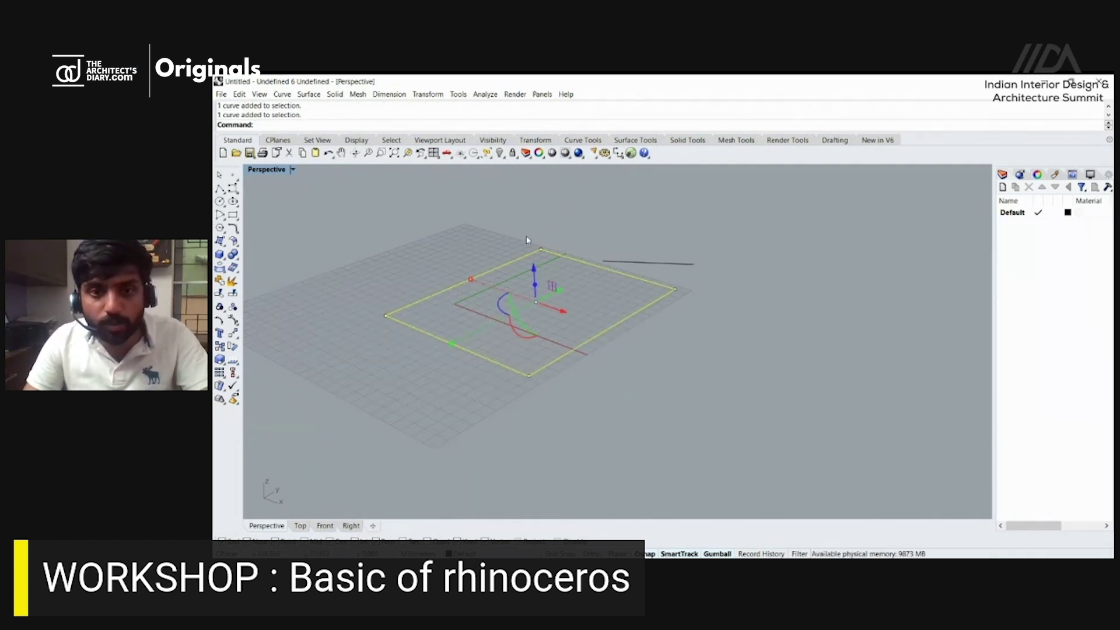
{"action": "scroll", "coordinate": [537, 287], "scroll_direction": "up", "scroll_amount": 5}
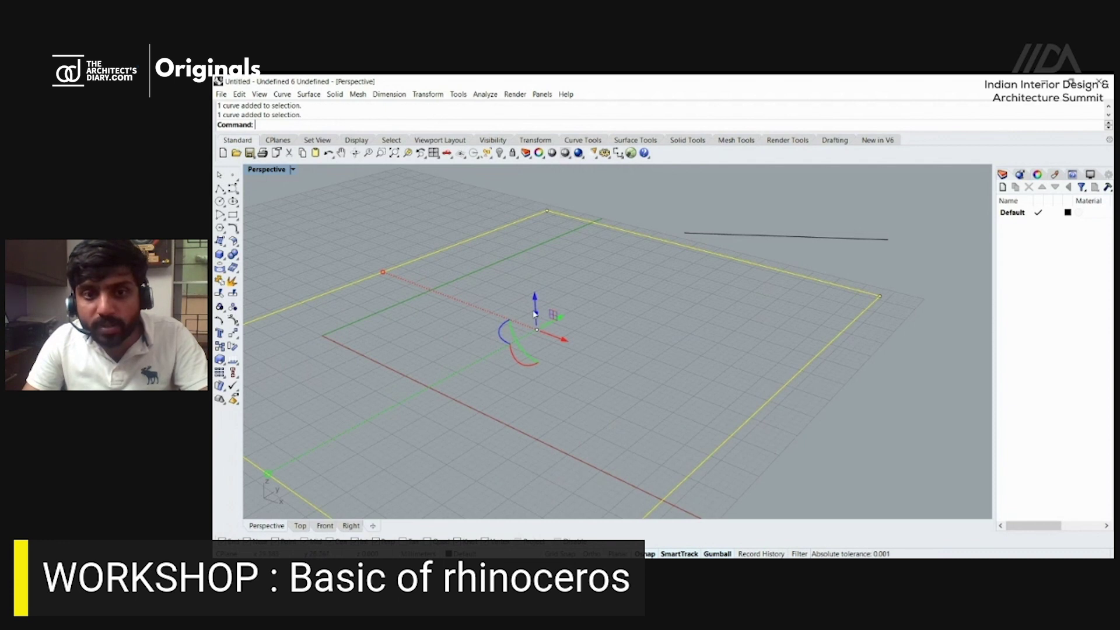
{"action": "scroll", "coordinate": [536, 315], "scroll_direction": "down", "scroll_amount": 4}
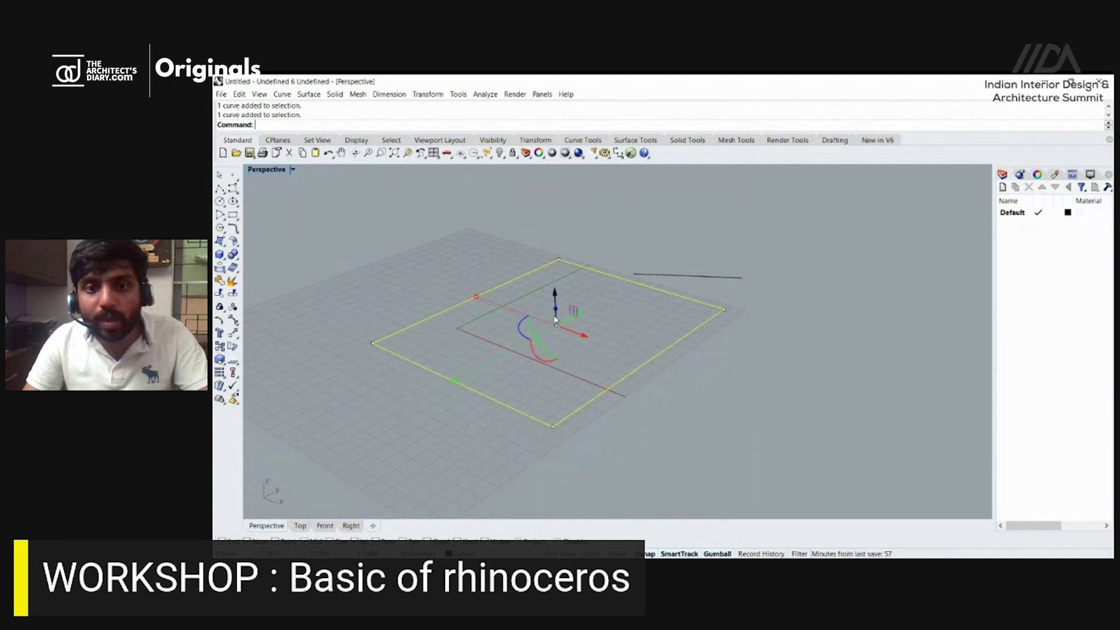
{"action": "left_click_drag", "start_coordinate": [555, 310], "coordinate": [565, 221]}
{"action": "key", "text": "Escape"}
{"action": "key", "text": "ctrl+z"}
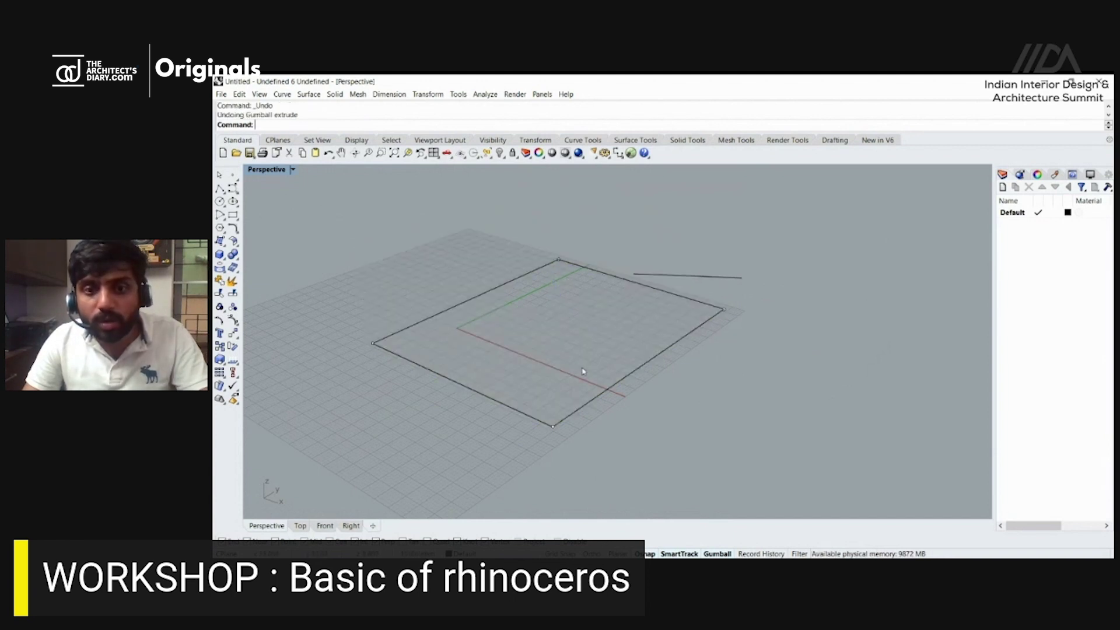
{"action": "left_click", "coordinate": [590, 401]}
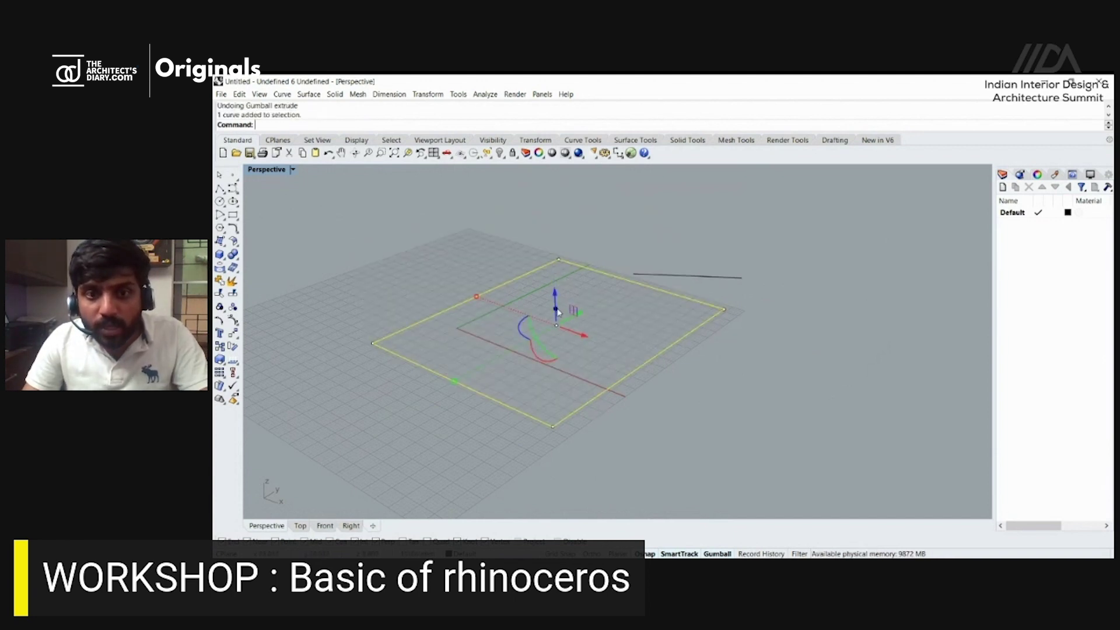
{"action": "left_click_drag", "start_coordinate": [555, 310], "coordinate": [567, 221]}
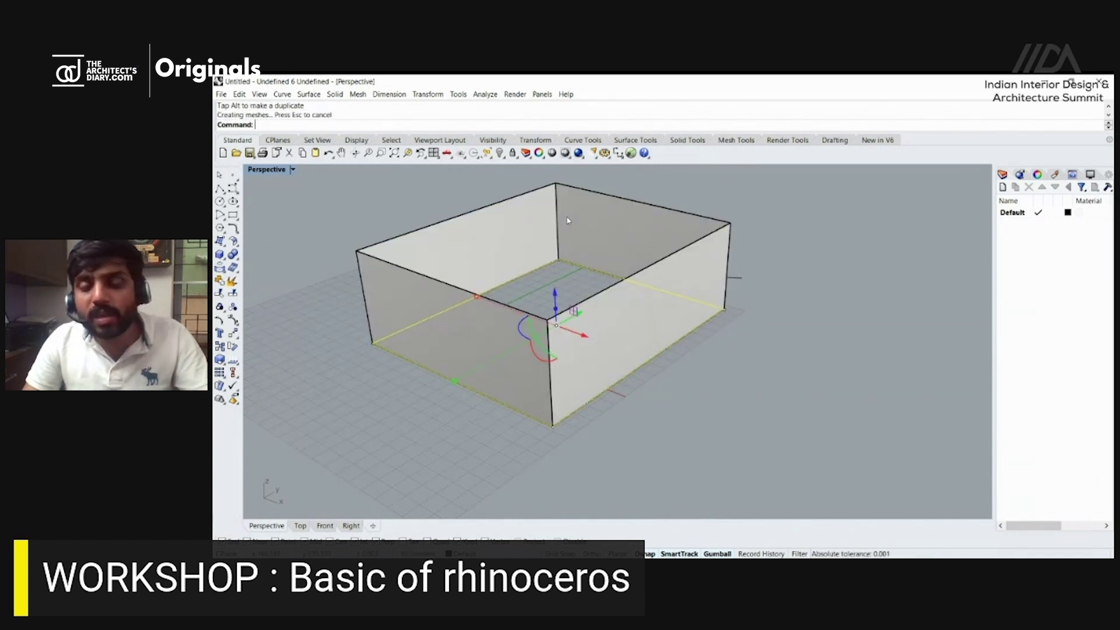
Undo the box walls, delete the rectangle, and show the Curve Tools tab.
{"action": "left_click", "coordinate": [570, 267]}
{"action": "right_click_drag", "start_coordinate": [550, 266], "coordinate": [581, 336]}
{"action": "key", "text": "ctrl+z"}
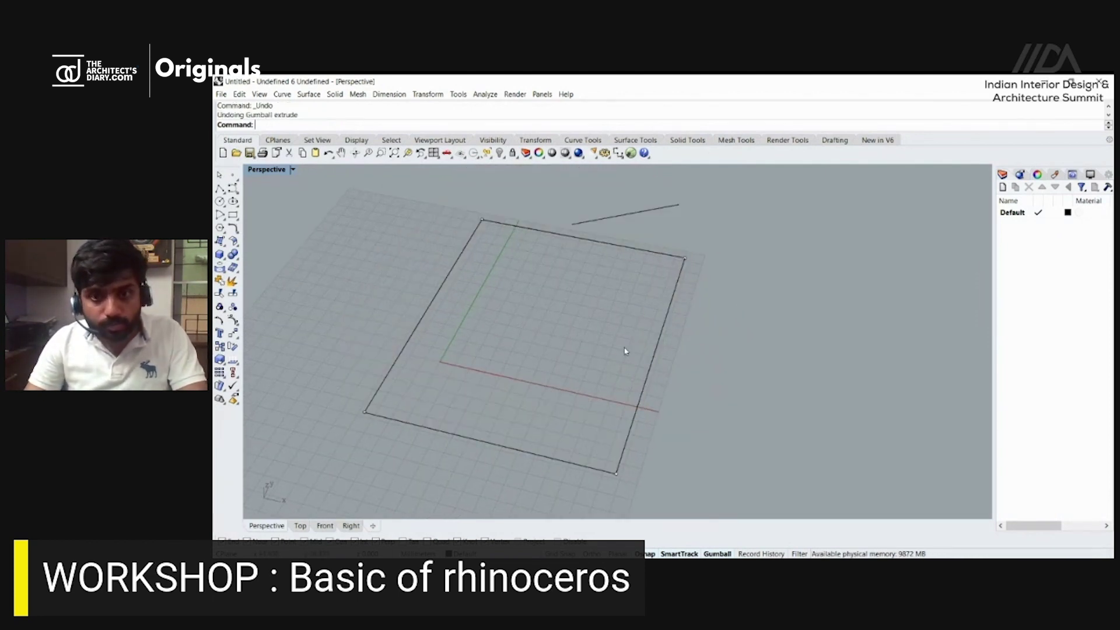
{"action": "left_click", "coordinate": [641, 394]}
{"action": "key", "text": "Delete"}
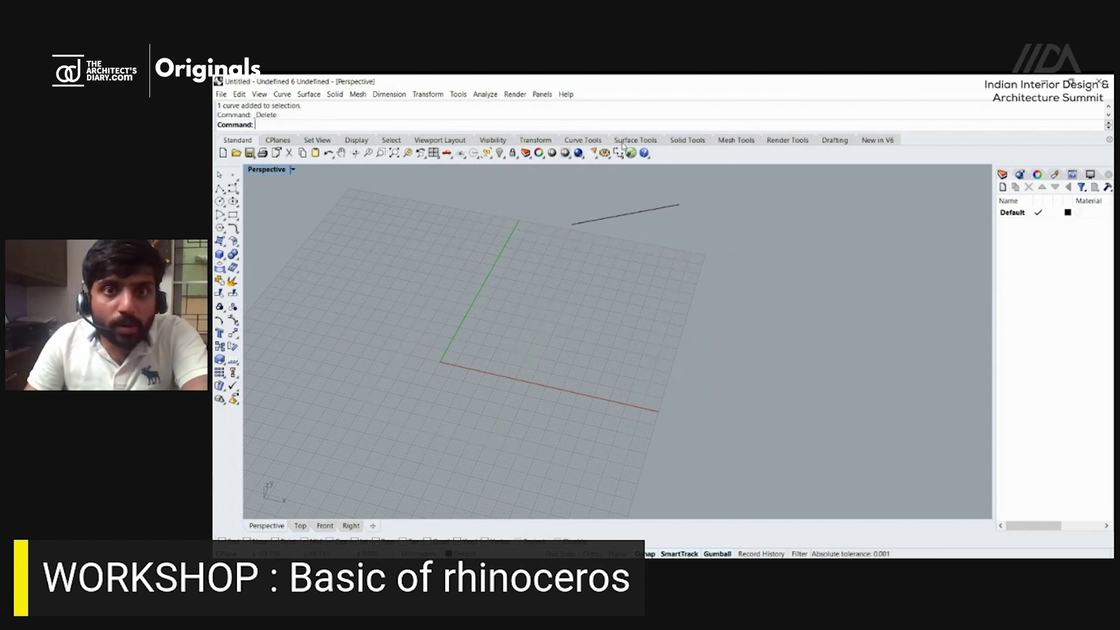
{"action": "left_click", "coordinate": [577, 140]}
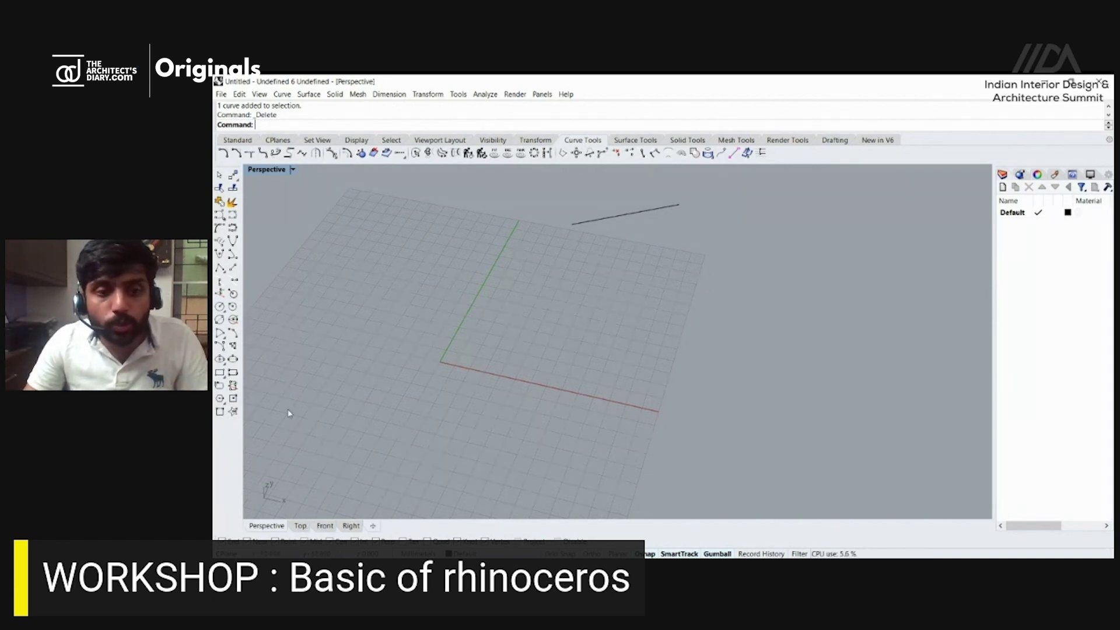
Check the Front and Right views, then delete the short line in Perspective.
{"action": "left_click", "coordinate": [324, 526]}
{"action": "left_click", "coordinate": [350, 526]}
{"action": "left_click", "coordinate": [277, 526]}
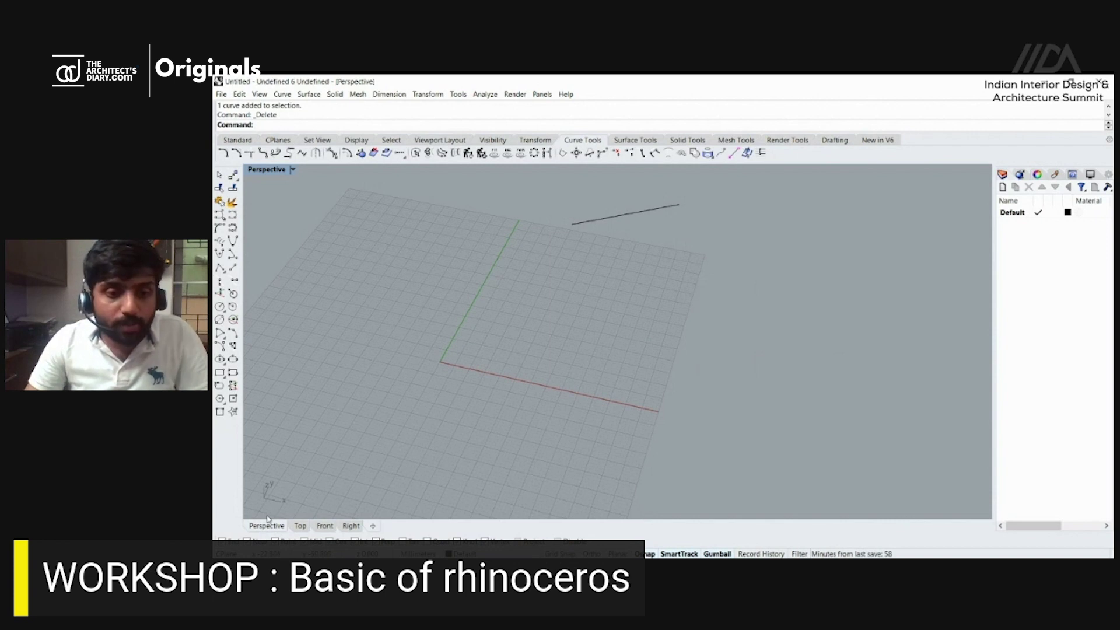
{"action": "scroll", "coordinate": [509, 405], "scroll_direction": "down", "scroll_amount": 3}
{"action": "left_click", "coordinate": [576, 293]}
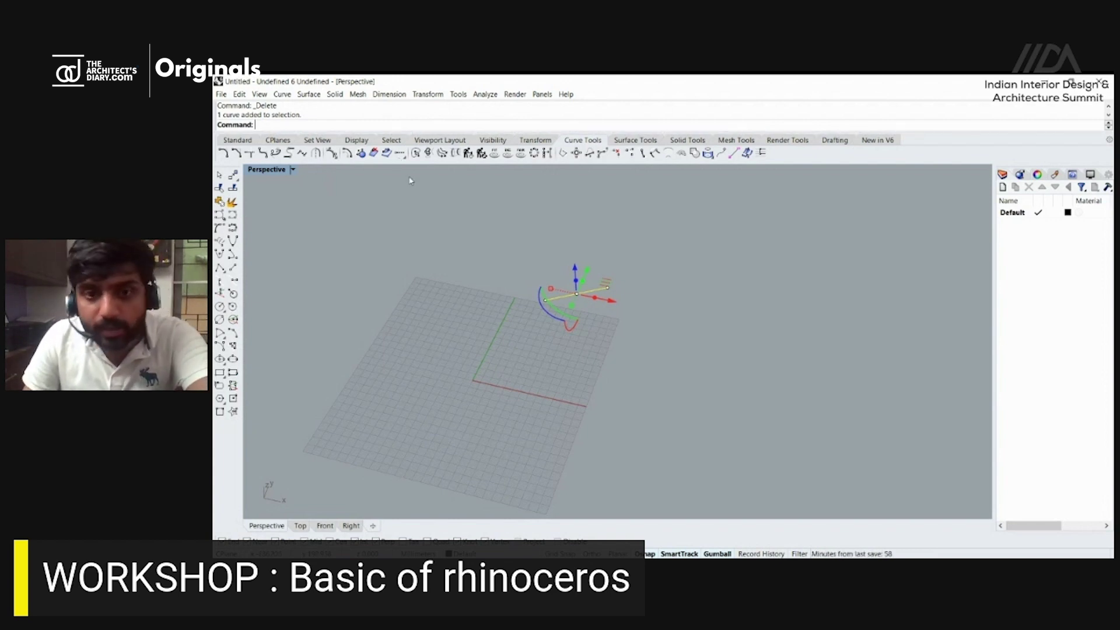
{"action": "key", "text": "Delete"}
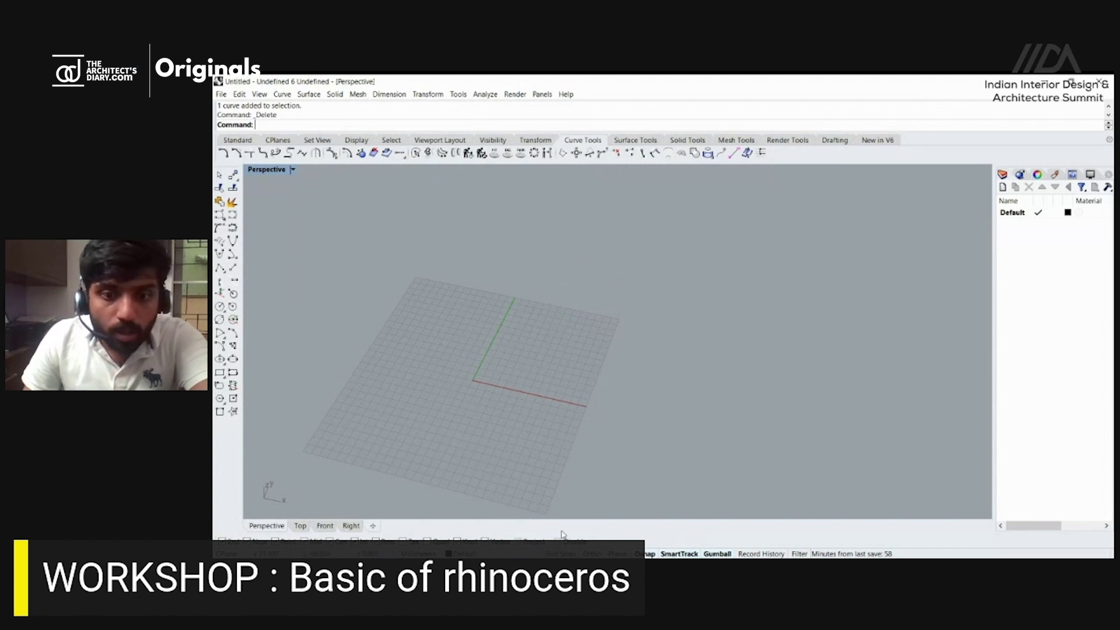
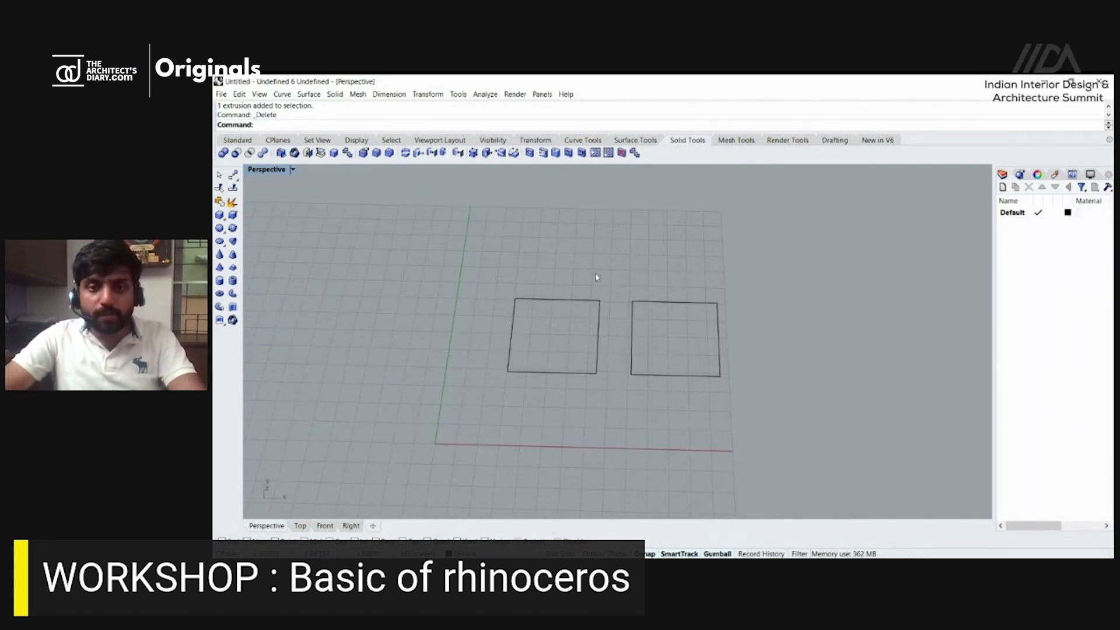
Delete the right rectangle and select the remaining one.
{"action": "left_click_drag", "start_coordinate": [725, 326], "coordinate": [665, 408]}
{"action": "key", "text": "Delete"}
{"action": "left_click_drag", "start_coordinate": [635, 373], "coordinate": [541, 312]}
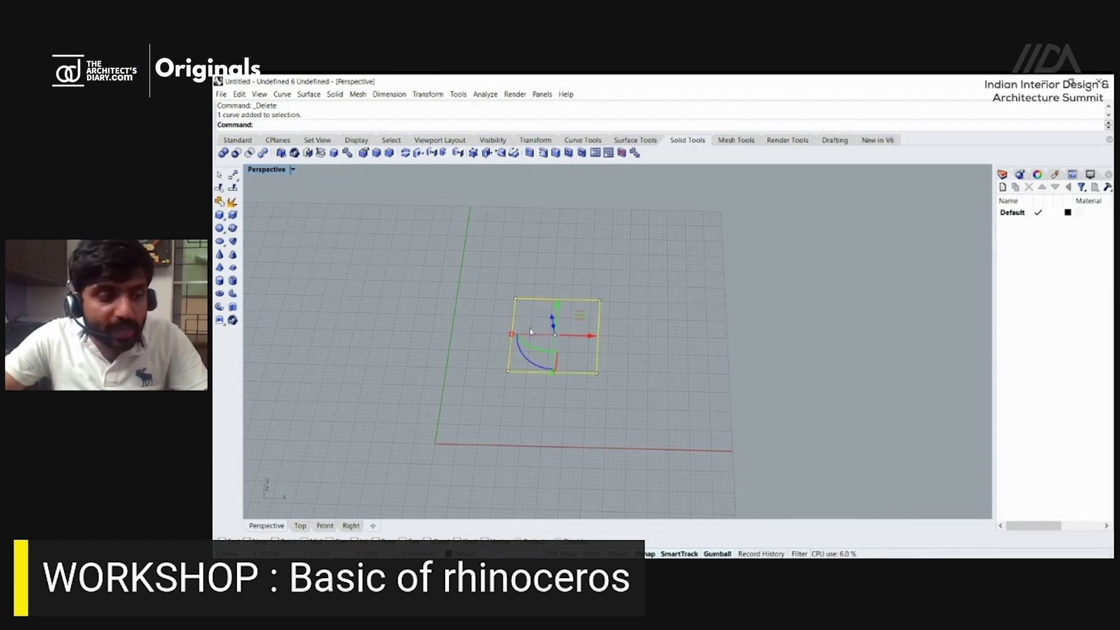
{"action": "scroll", "coordinate": [512, 334], "scroll_direction": "up", "scroll_amount": 4}
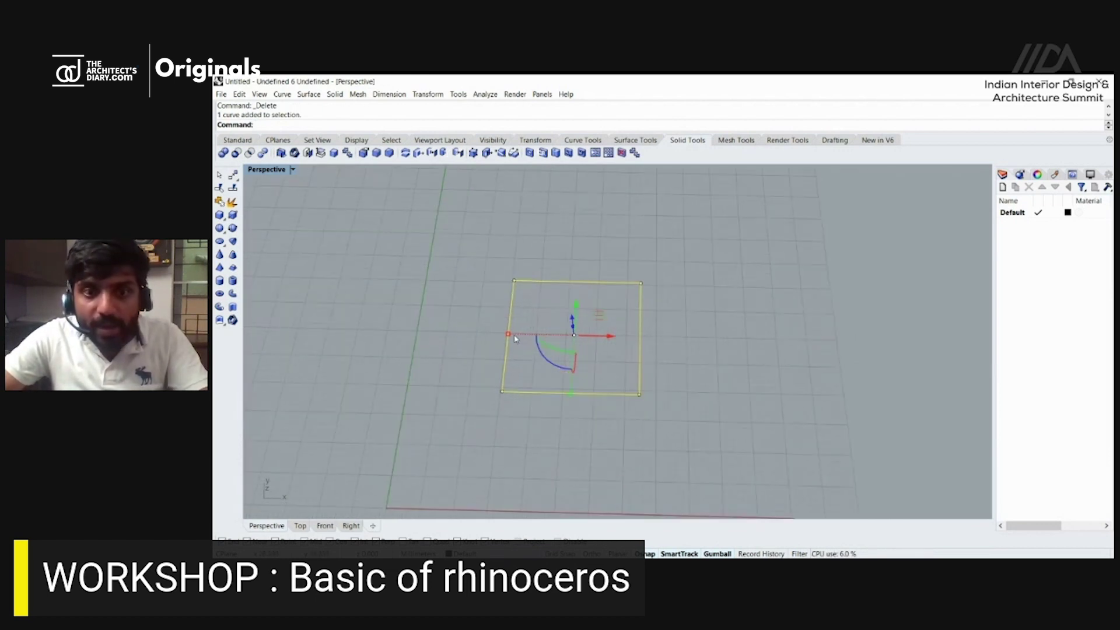
{"action": "scroll", "coordinate": [344, 331], "scroll_direction": "down", "scroll_amount": 8}
{"action": "scroll", "coordinate": [374, 338], "scroll_direction": "up", "scroll_amount": 4}
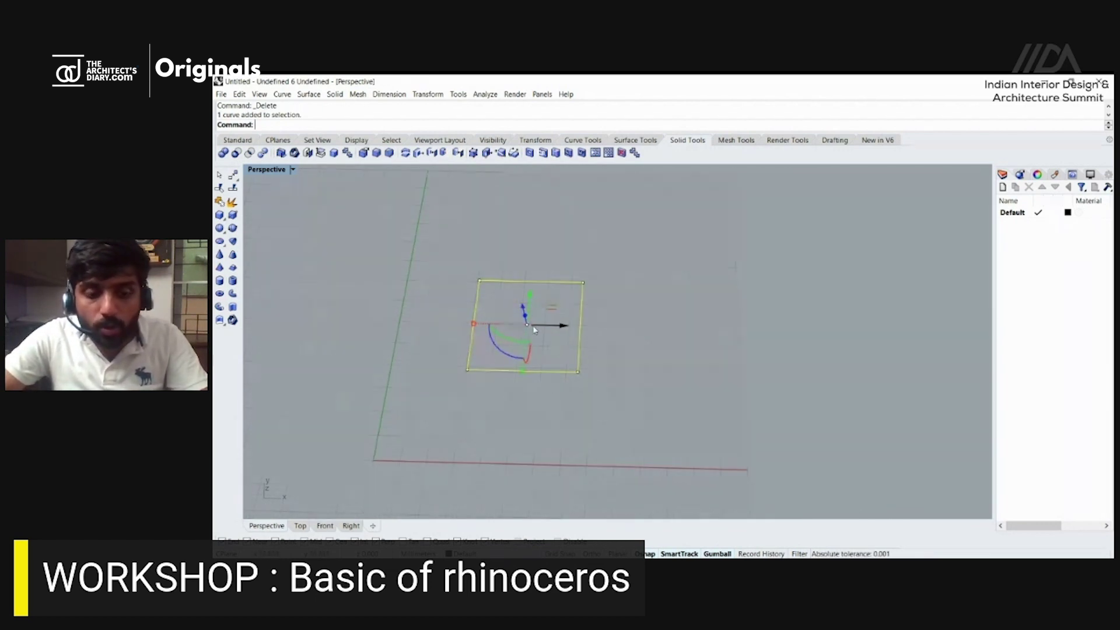
Alt-drag the gumball's X arrow to copy the rectangle to its right.
{"action": "left_click_drag", "start_coordinate": [554, 330], "coordinate": [684, 337]}
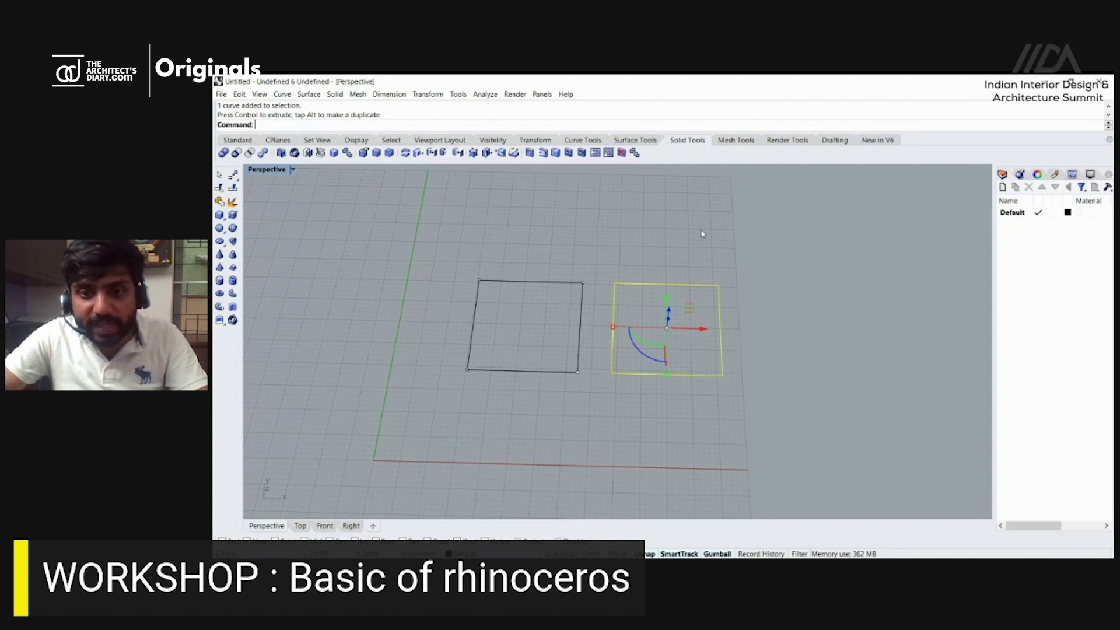
{"action": "left_click", "coordinate": [588, 246]}
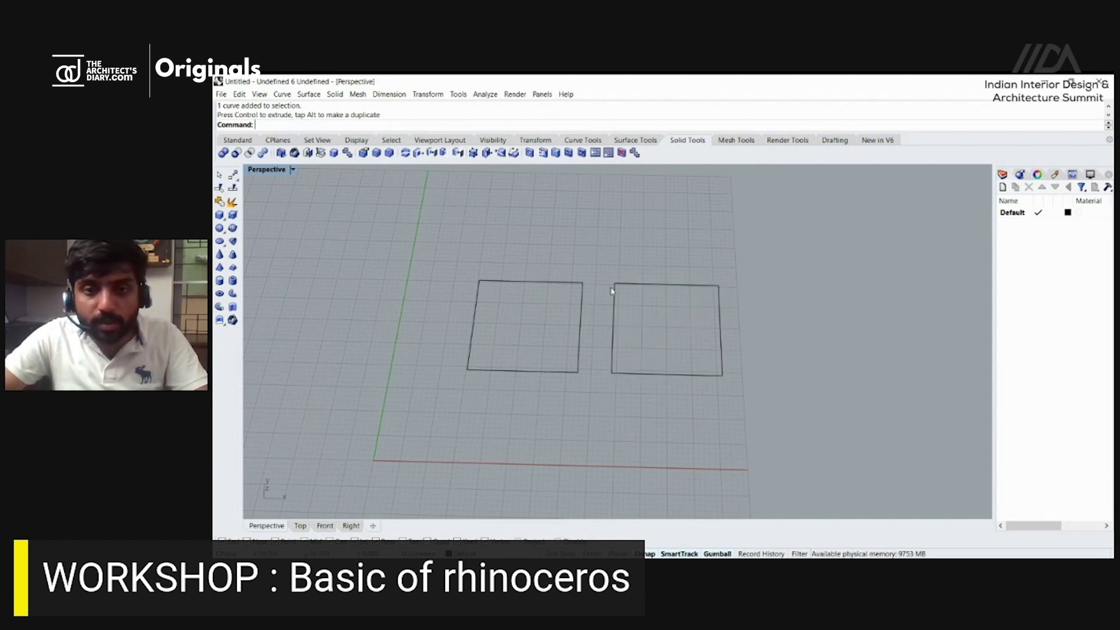
{"action": "left_click", "coordinate": [577, 141]}
{"action": "left_click", "coordinate": [635, 140]}
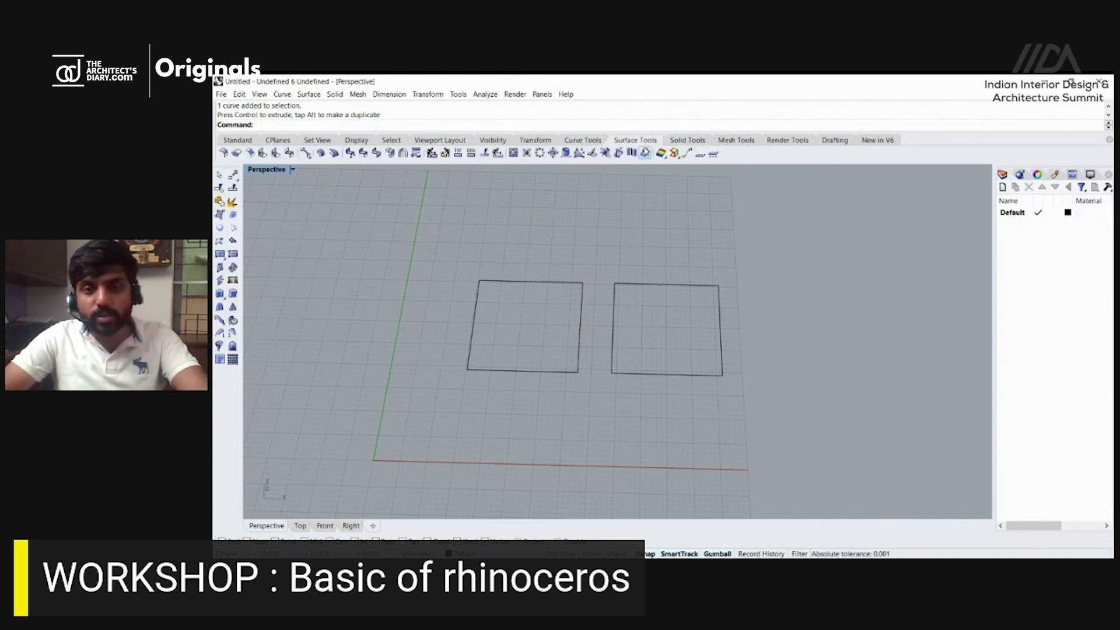
Extrude the left rectangle upward into an open-topped box with the gumball's Z arrow.
{"action": "right_click_drag", "start_coordinate": [548, 386], "coordinate": [559, 431]}
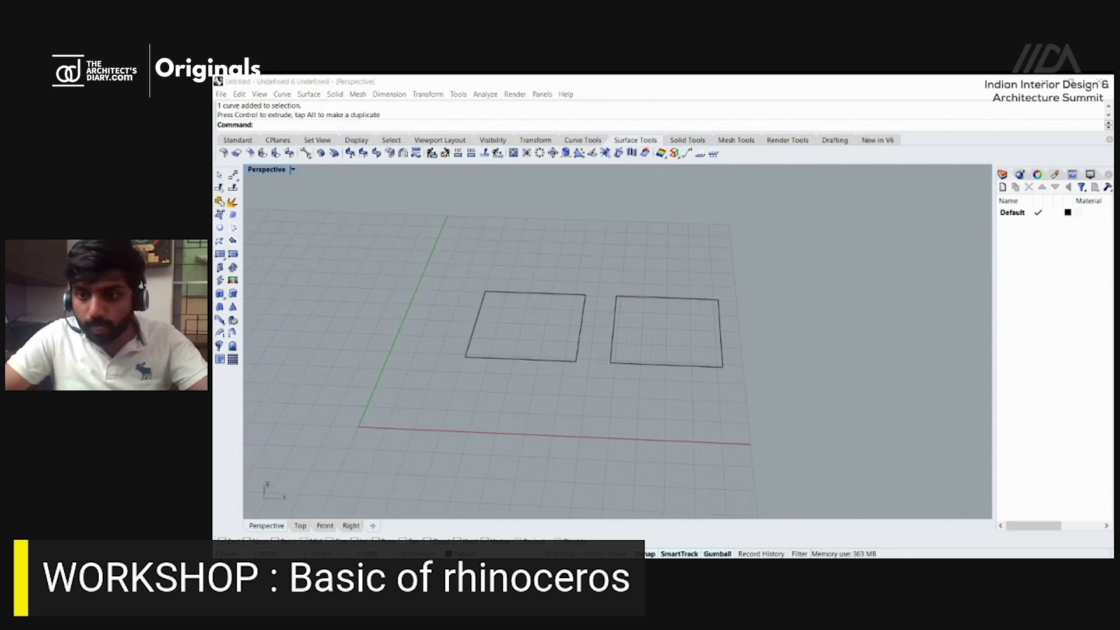
{"action": "left_click", "coordinate": [1050, 86]}
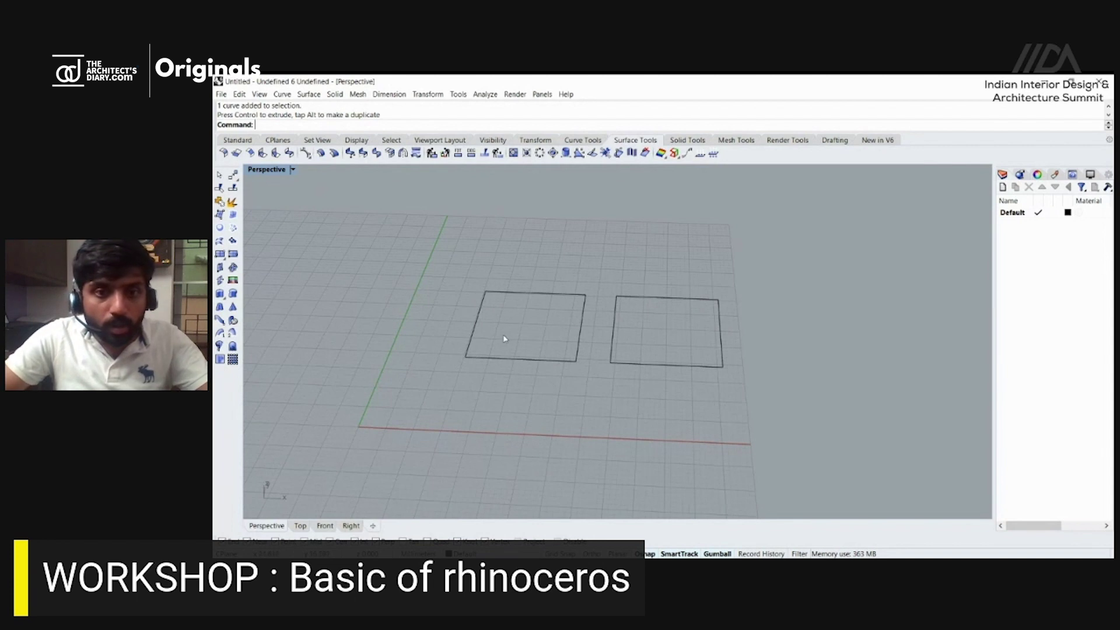
{"action": "left_click", "coordinate": [494, 361]}
{"action": "scroll", "coordinate": [528, 321], "scroll_direction": "up", "scroll_amount": 3}
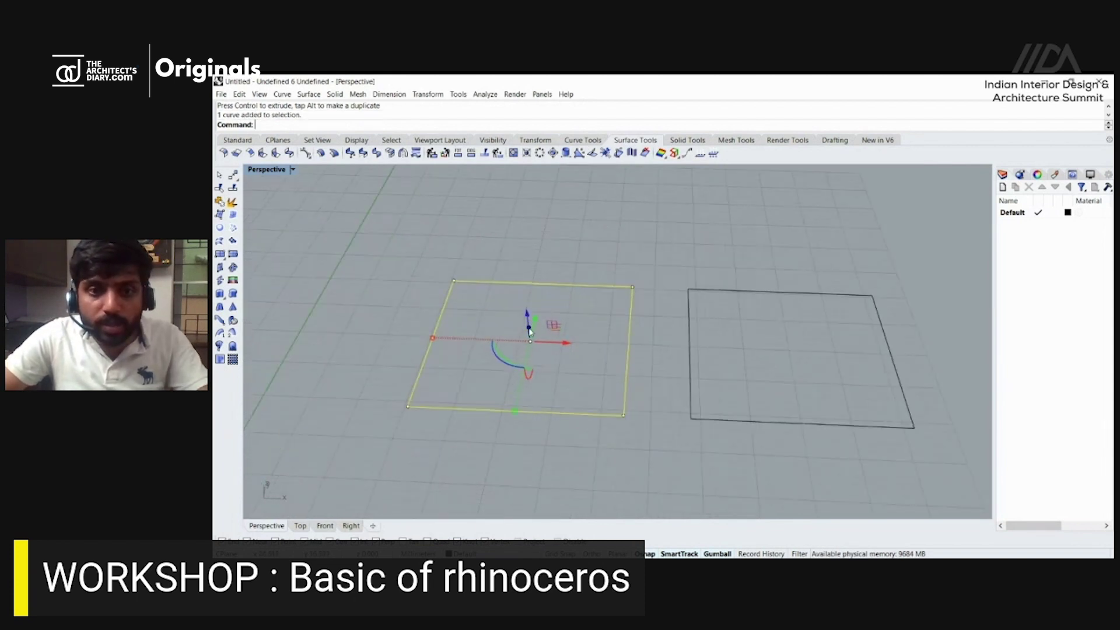
{"action": "left_click_drag", "start_coordinate": [528, 327], "coordinate": [541, 229], "text": "ctrl"}
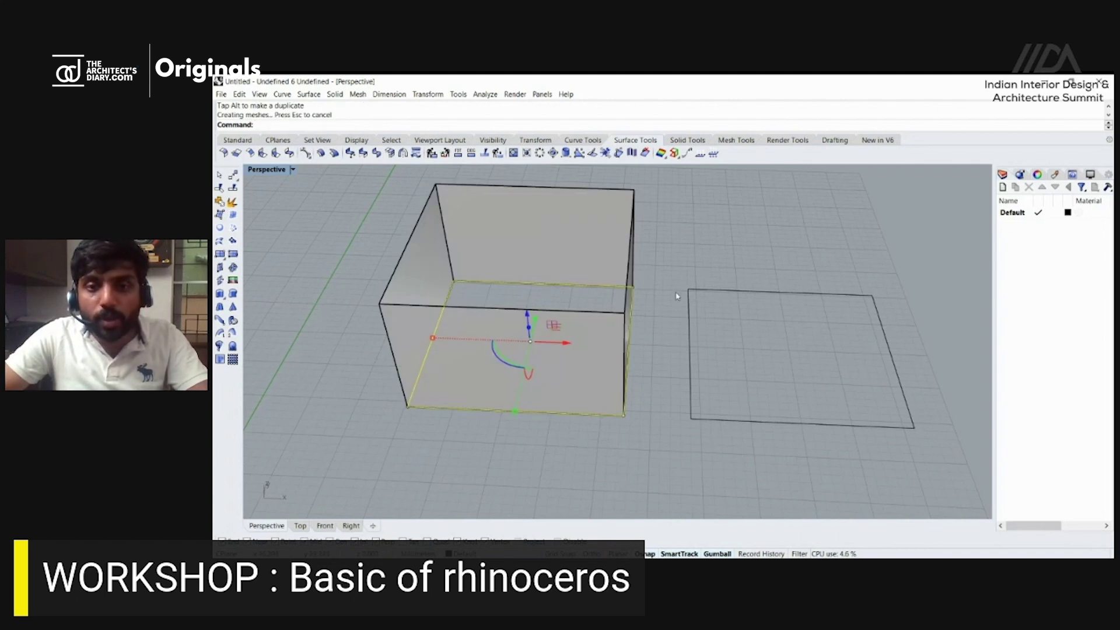
{"action": "key", "text": "Escape"}
Fill the right rectangle with a flat surface using PlanarSrf.
{"action": "left_click", "coordinate": [604, 347]}
{"action": "right_click_drag", "start_coordinate": [603, 347], "coordinate": [675, 425]}
{"action": "left_click", "coordinate": [676, 427]}
{"action": "key", "text": "Escape"}
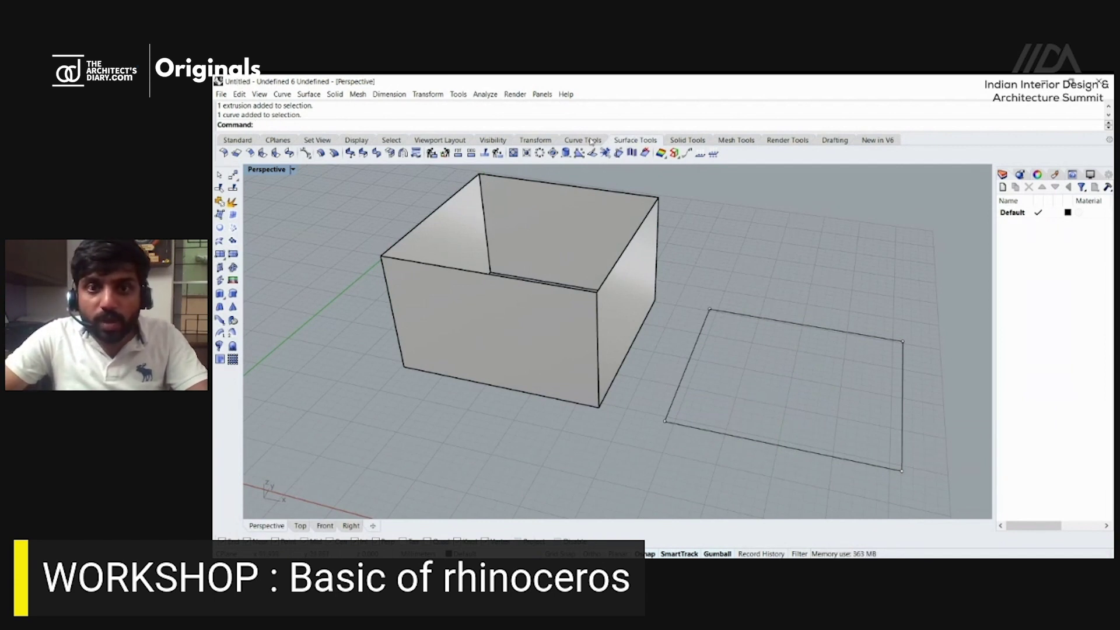
{"action": "left_click", "coordinate": [692, 368]}
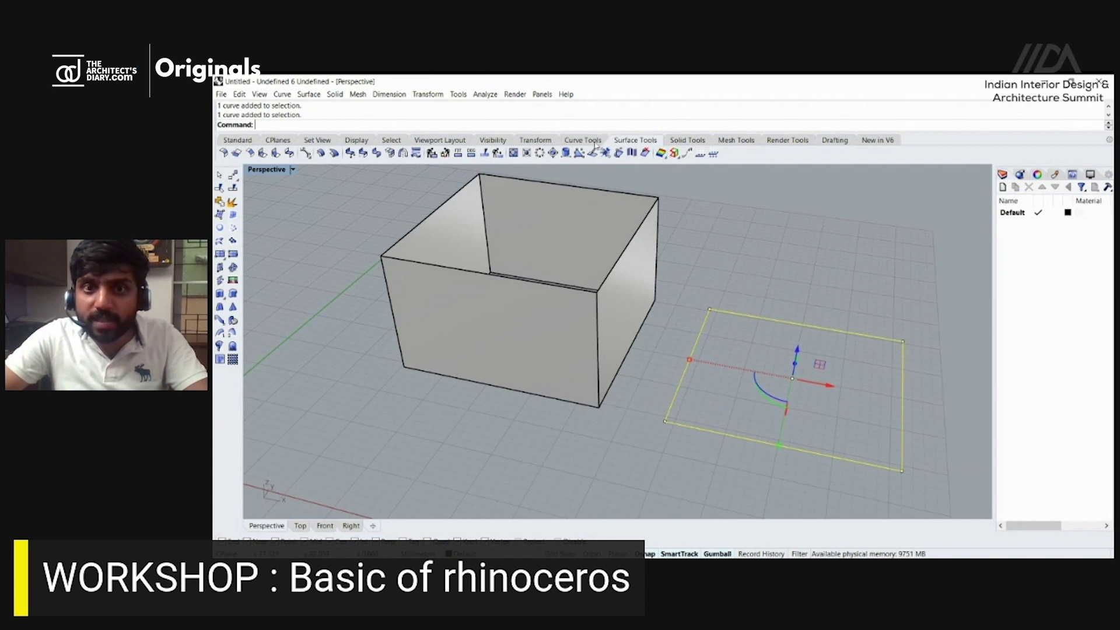
{"action": "left_click", "coordinate": [229, 230]}
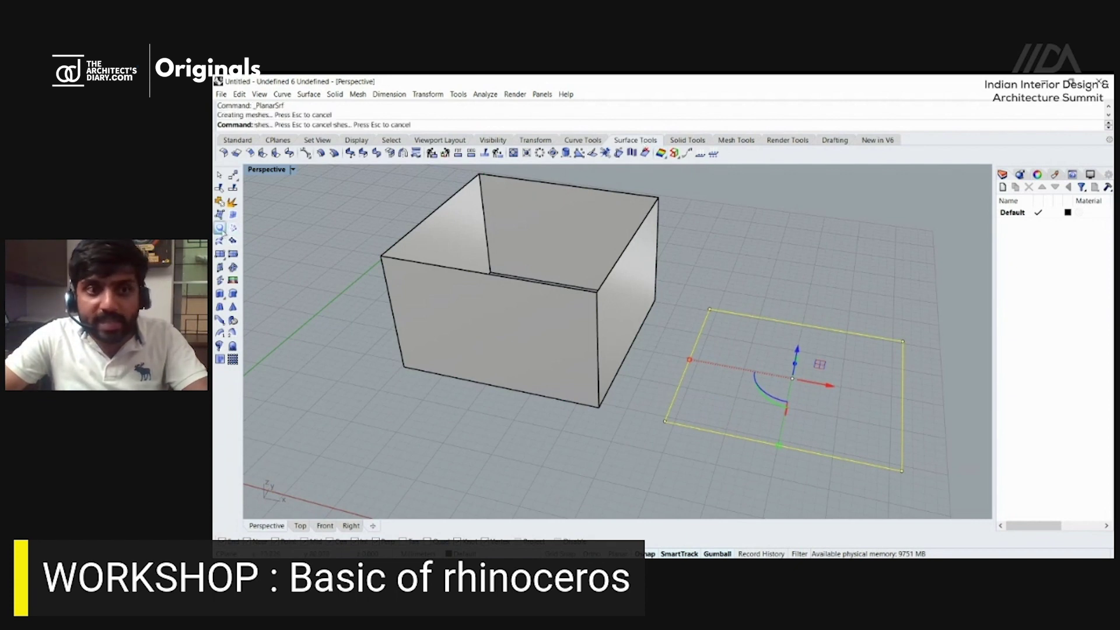
{"action": "left_click", "coordinate": [805, 392]}
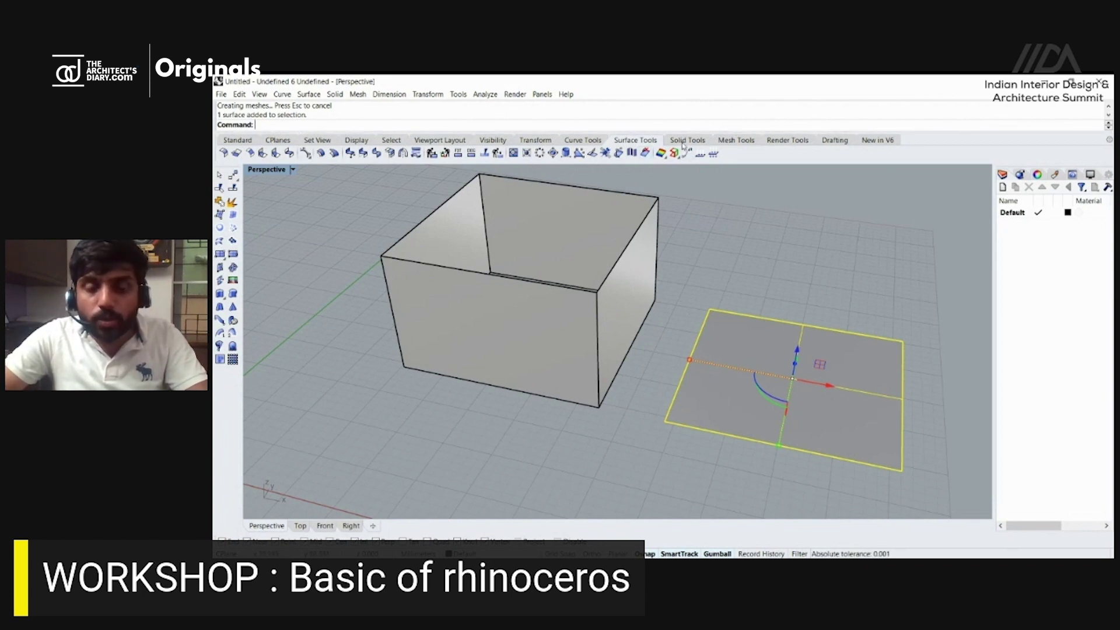
{"action": "key", "text": "Escape"}
{"action": "right_click_drag", "start_coordinate": [722, 383], "coordinate": [776, 357]}
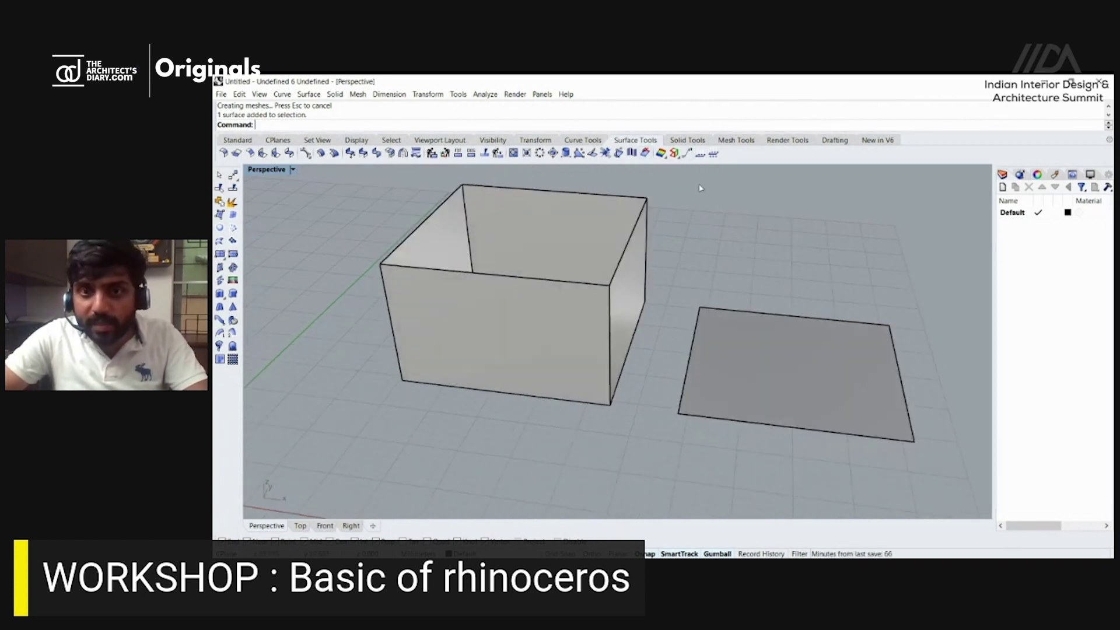
{"action": "left_click", "coordinate": [721, 331]}
{"action": "left_click", "coordinate": [688, 143]}
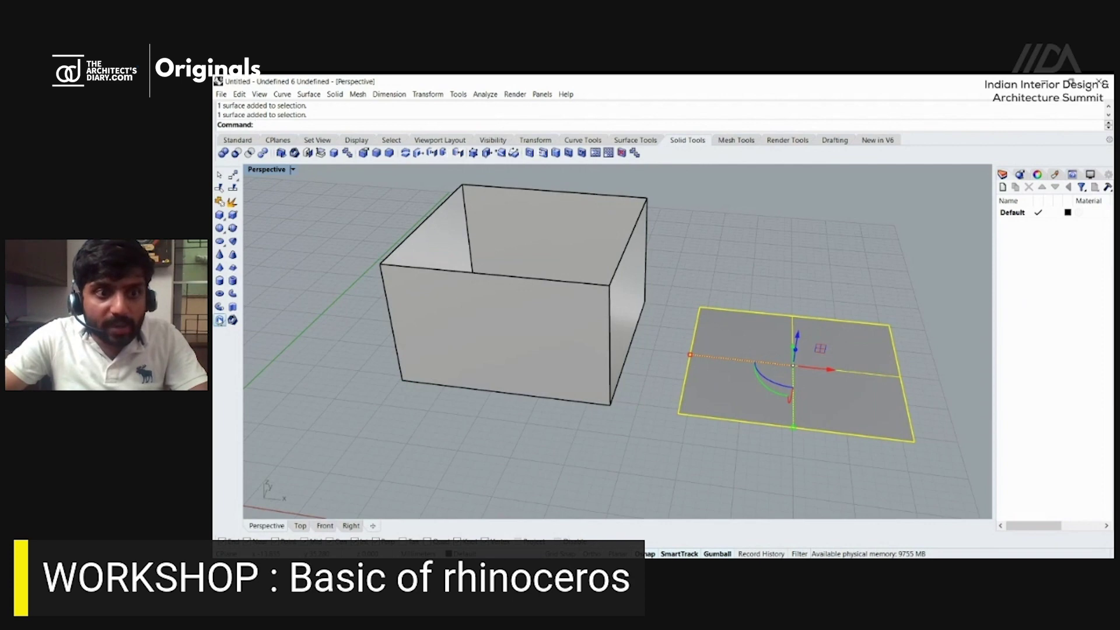
Extrude the flat surface into a solid box and delete the open box on the left.
{"action": "left_click", "coordinate": [220, 320]}
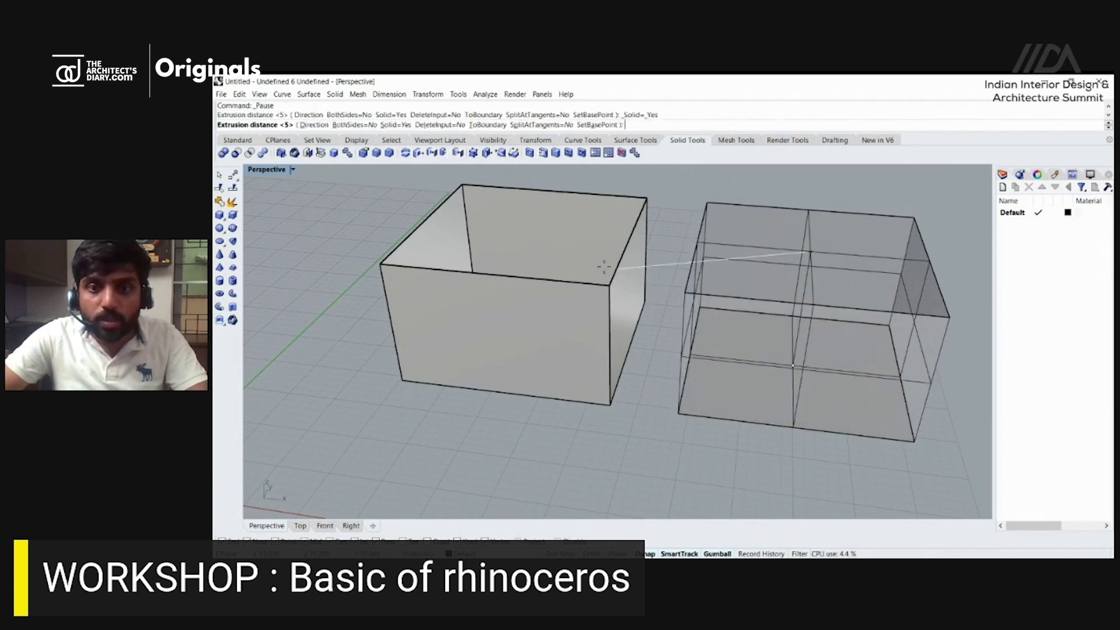
{"action": "left_click", "coordinate": [593, 283]}
{"action": "mouse_move", "coordinate": [647, 412]}
{"action": "right_mouse_down"}
{"action": "mouse_move", "coordinate": [705, 369]}
{"action": "mouse_move", "coordinate": [653, 402]}
{"action": "mouse_move", "coordinate": [585, 415]}
{"action": "right_mouse_up"}
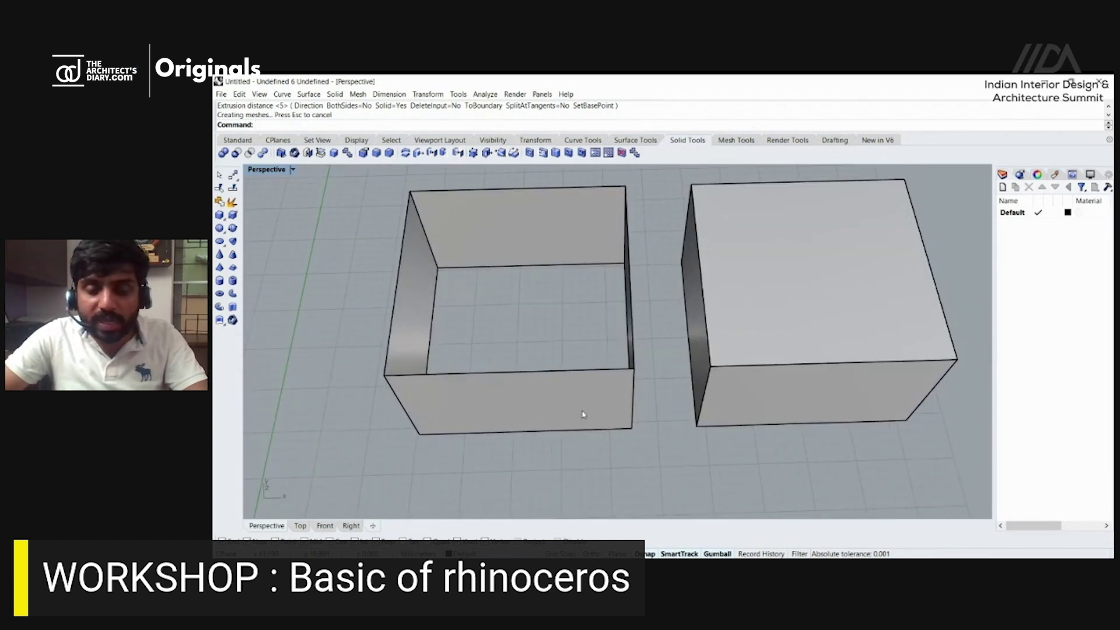
{"action": "left_click", "coordinate": [591, 393]}
{"action": "key", "text": "Escape"}
{"action": "right_click_drag", "start_coordinate": [810, 408], "coordinate": [816, 367]}
{"action": "left_click", "coordinate": [571, 328]}
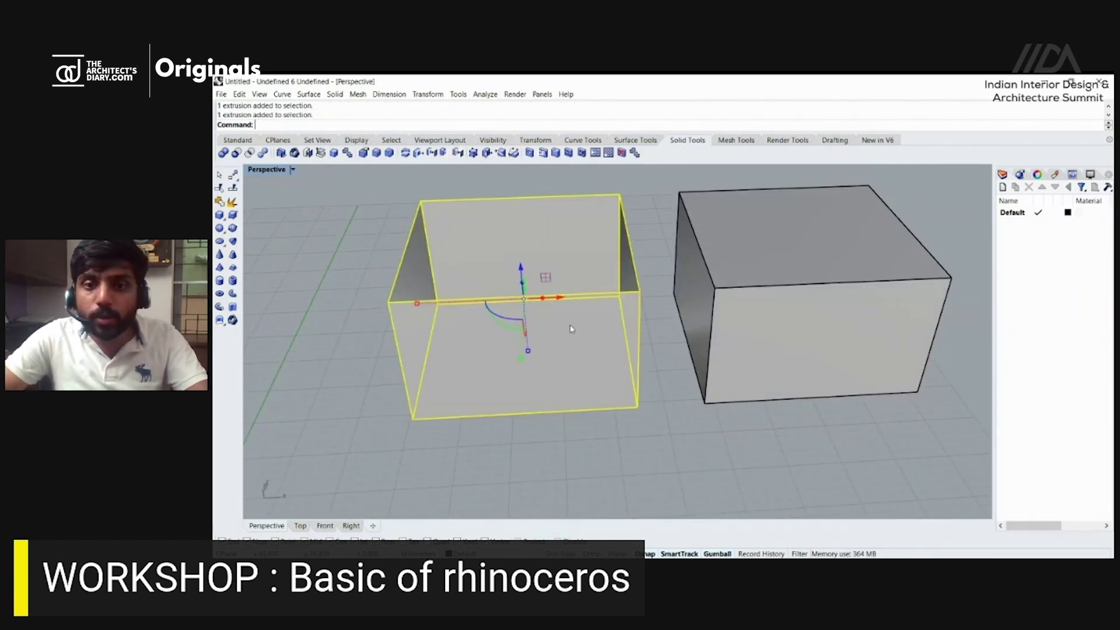
{"action": "key", "text": "Delete"}
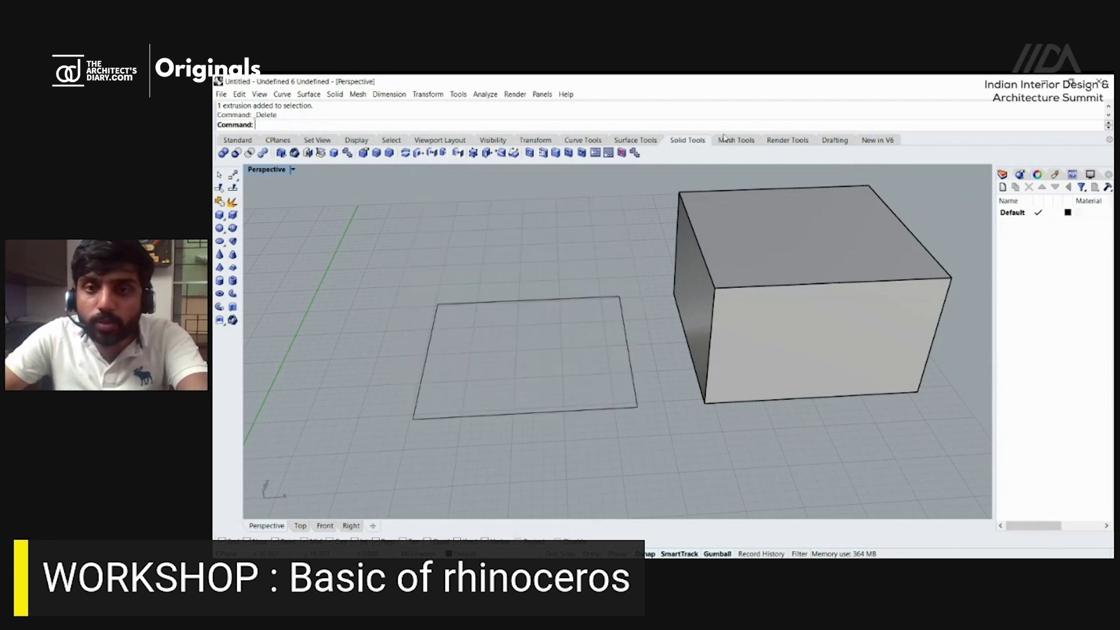
Extrude the left rectangle into a matching box with ExtrudeCrv, then delete that box.
{"action": "left_click", "coordinate": [645, 142]}
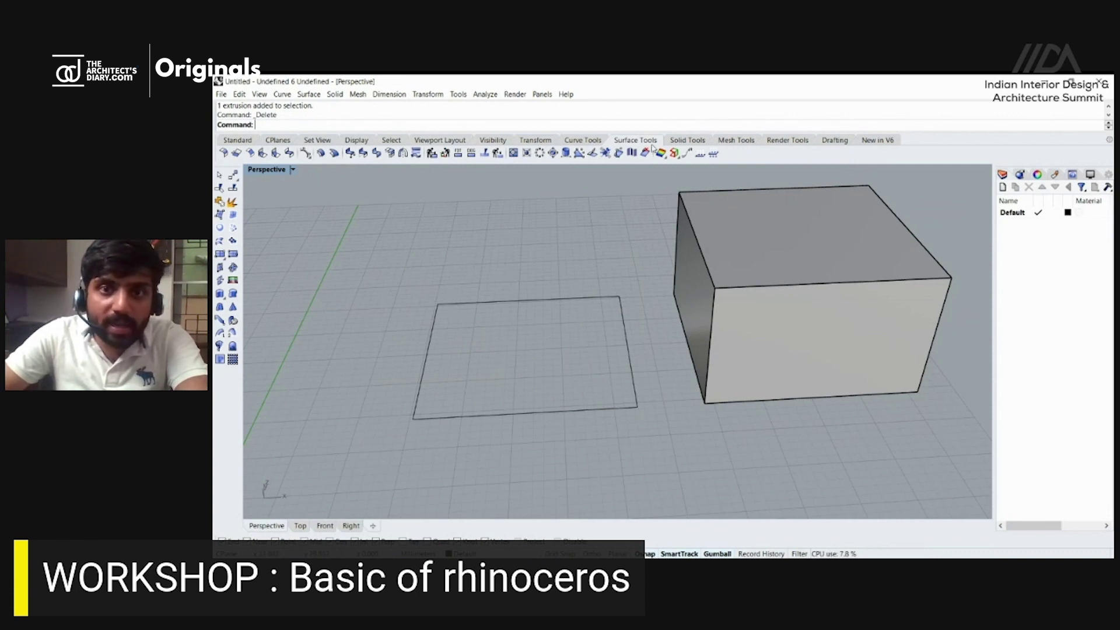
{"action": "left_click", "coordinate": [220, 296]}
{"action": "left_click", "coordinate": [426, 354]}
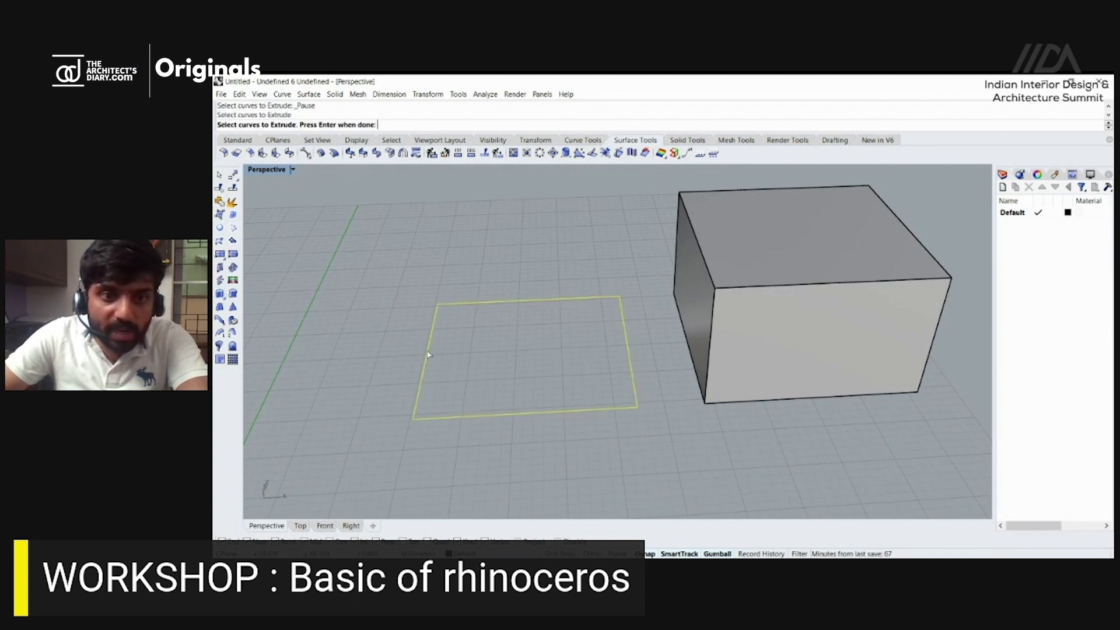
{"action": "key", "text": "Return"}
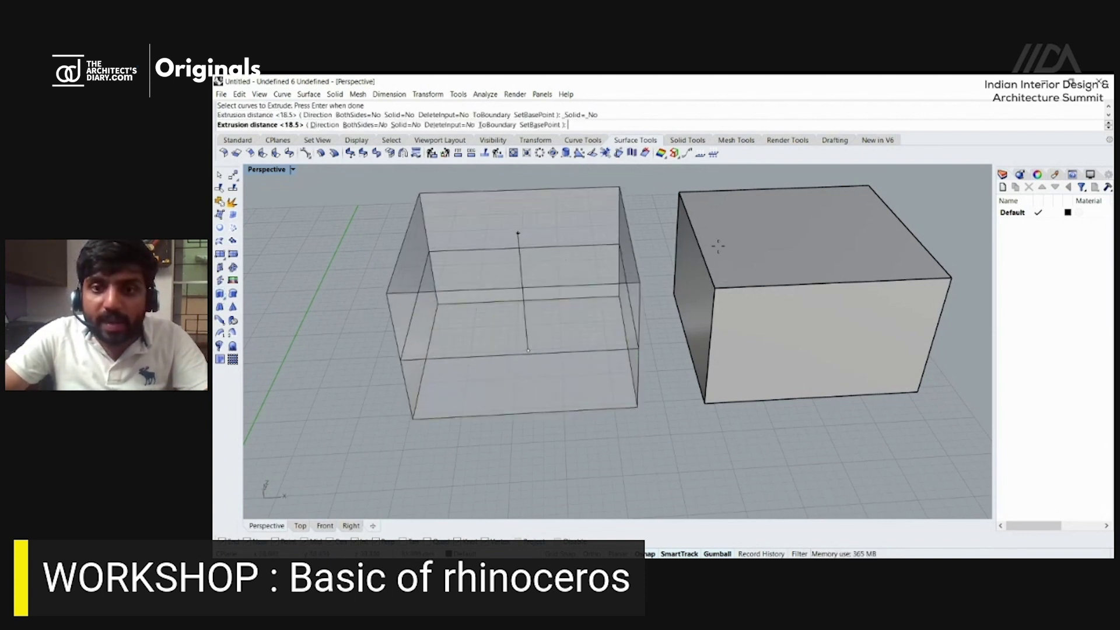
{"action": "left_click", "coordinate": [699, 242]}
{"action": "left_click", "coordinate": [460, 339]}
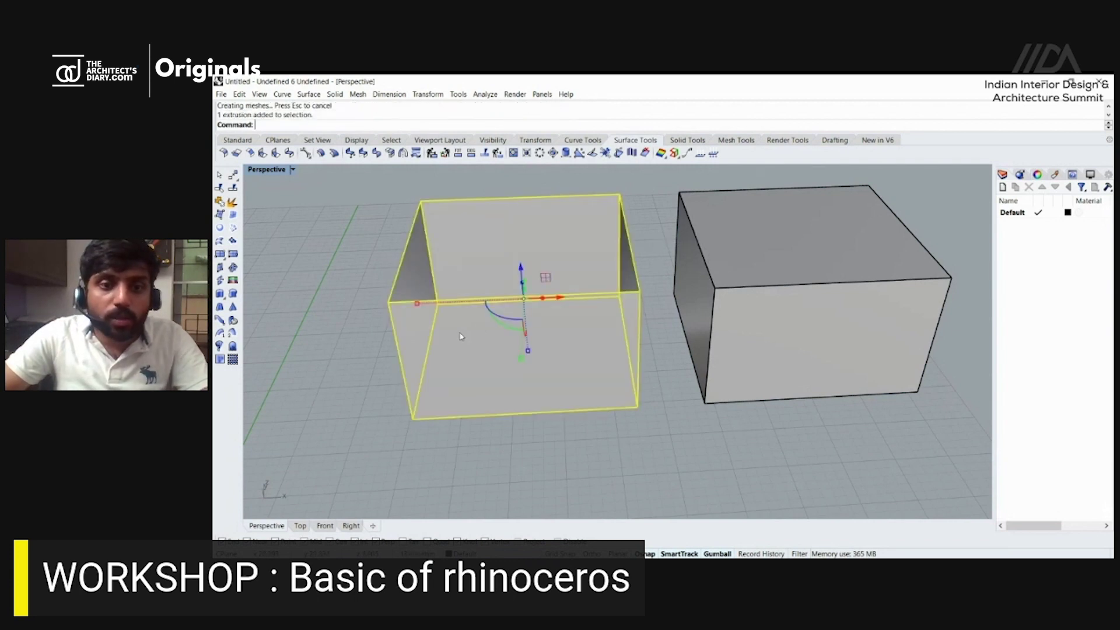
{"action": "key", "text": "Delete"}
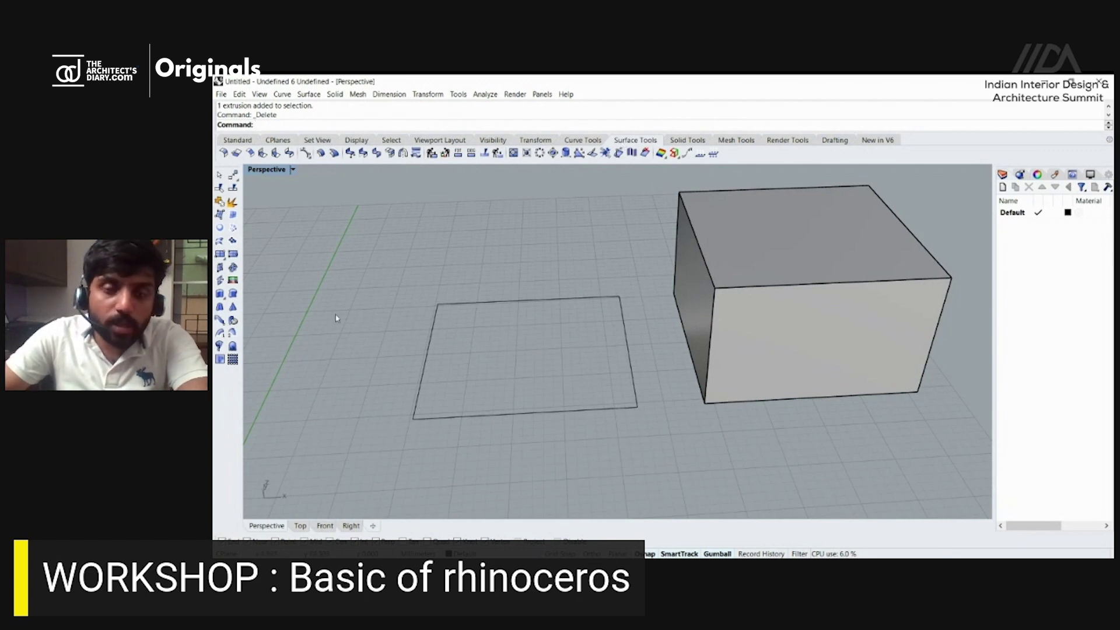
Delete the solid box on the right, leaving the flat surface underneath.
{"action": "left_click", "coordinate": [729, 302]}
{"action": "right_click_drag", "start_coordinate": [761, 356], "coordinate": [751, 314]}
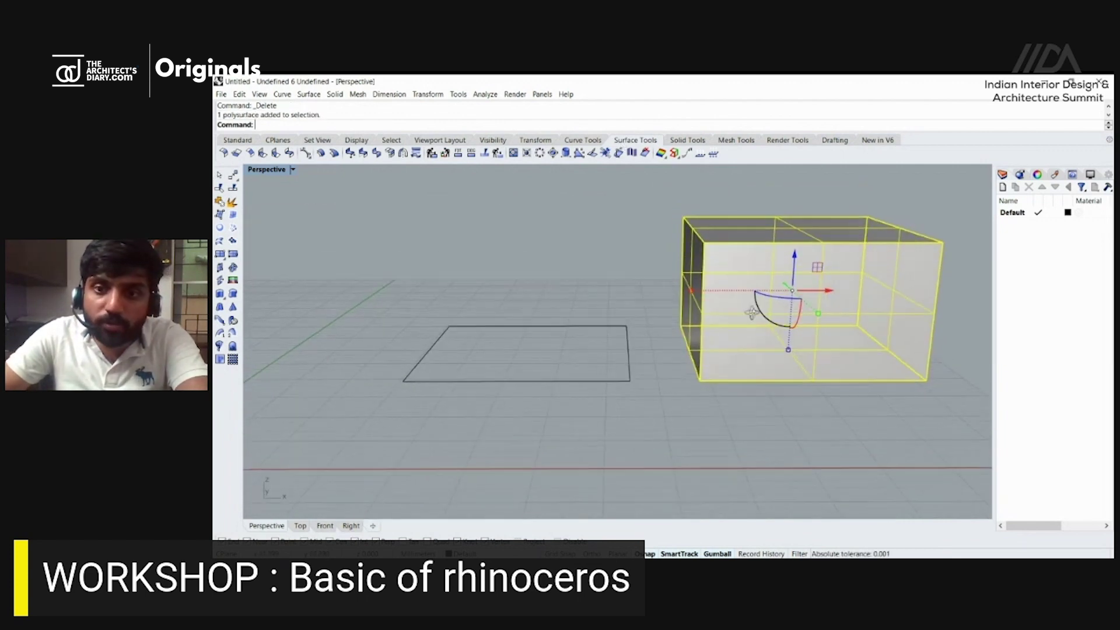
{"action": "key", "text": "Delete"}
{"action": "left_click", "coordinate": [789, 362]}
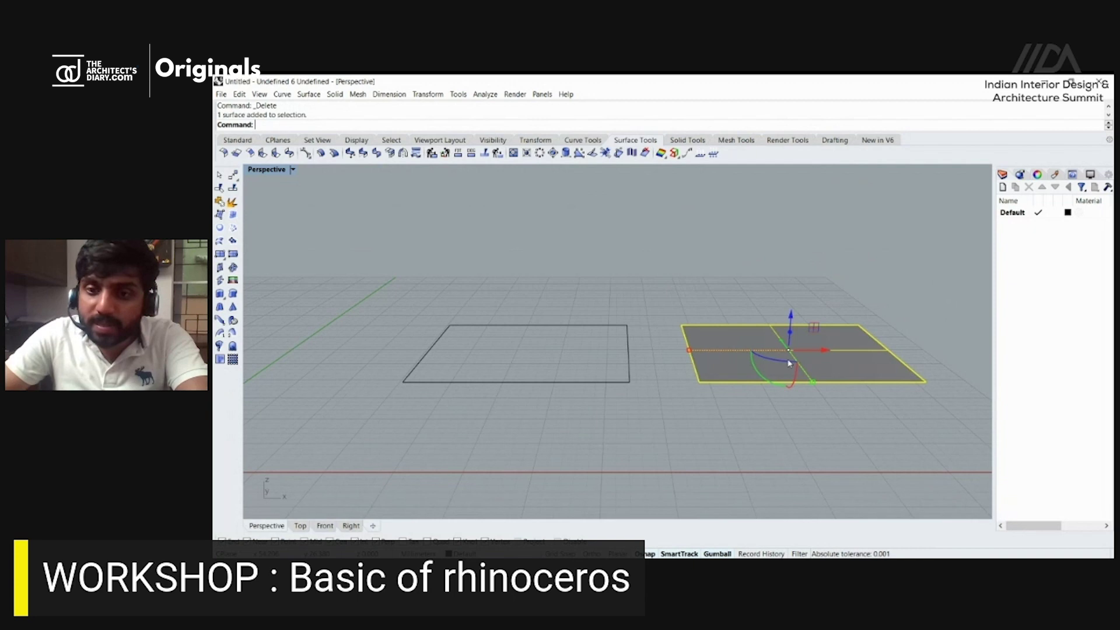
{"action": "left_click", "coordinate": [694, 141]}
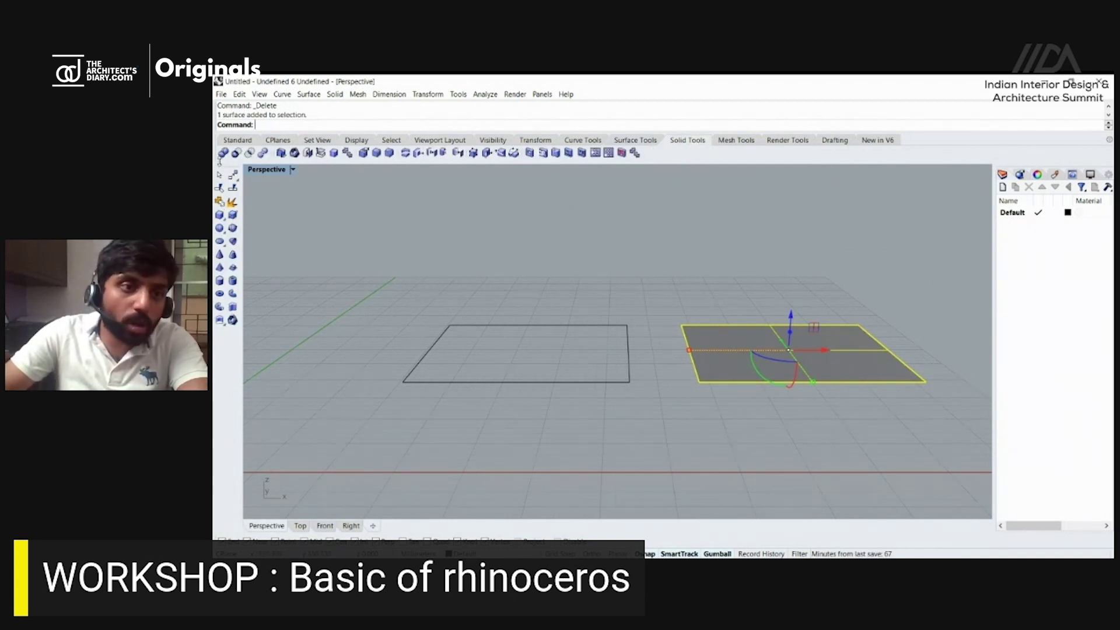
Delete the flat surface and both rectangle outlines, emptying the viewport.
{"action": "key", "text": "Delete"}
{"action": "right_click_drag", "start_coordinate": [656, 347], "coordinate": [647, 395]}
{"action": "left_click_drag", "start_coordinate": [705, 434], "coordinate": [454, 243]}
{"action": "key", "text": "Delete"}
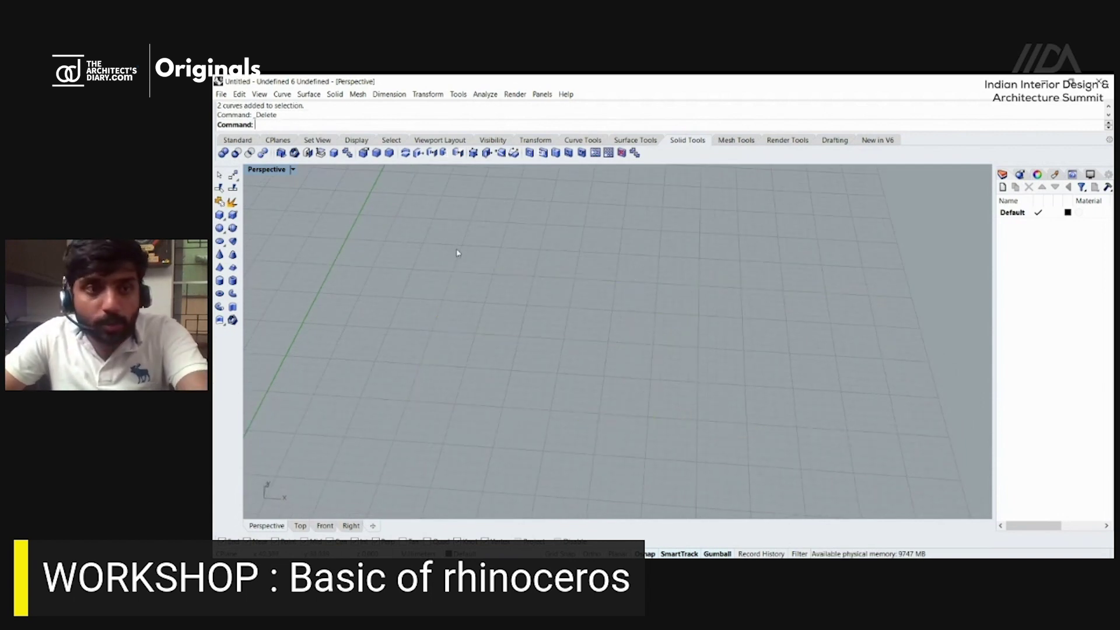
{"action": "right_click_drag", "start_coordinate": [456, 260], "coordinate": [477, 276]}
{"action": "right_click", "coordinate": [478, 277]}
{"action": "scroll", "coordinate": [494, 296], "scroll_direction": "down", "scroll_amount": 6}
{"action": "key", "text": "Escape"}
Draw a straight line across the grid with the Line command.
{"action": "type", "text": "Line"}
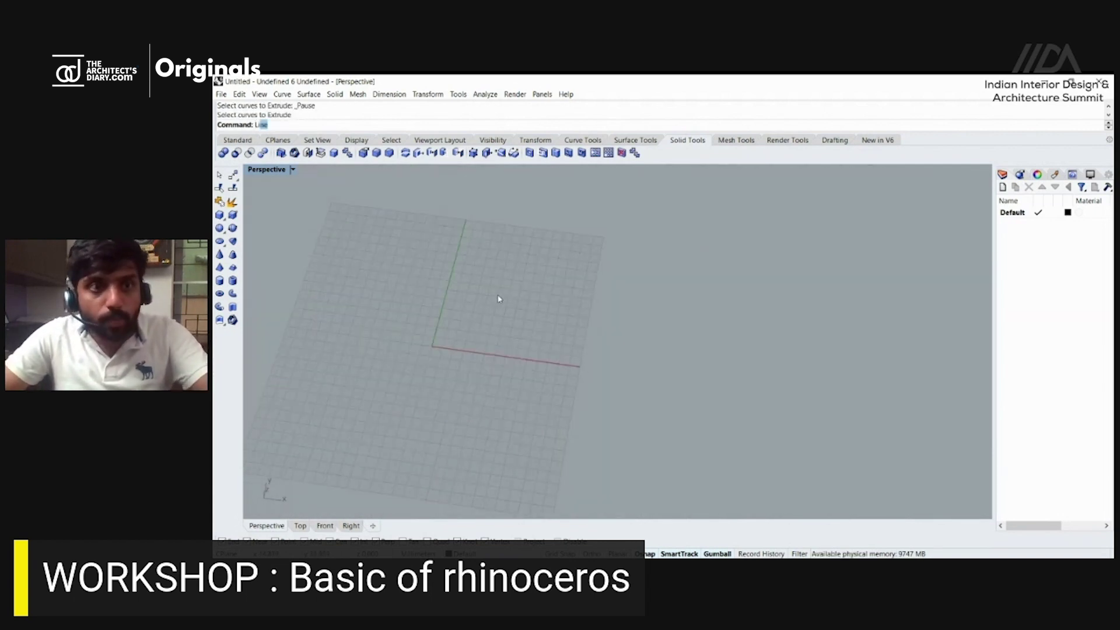
{"action": "key", "text": "Return"}
{"action": "scroll", "coordinate": [491, 295], "scroll_direction": "up", "scroll_amount": 3}
{"action": "left_click", "coordinate": [506, 265]}
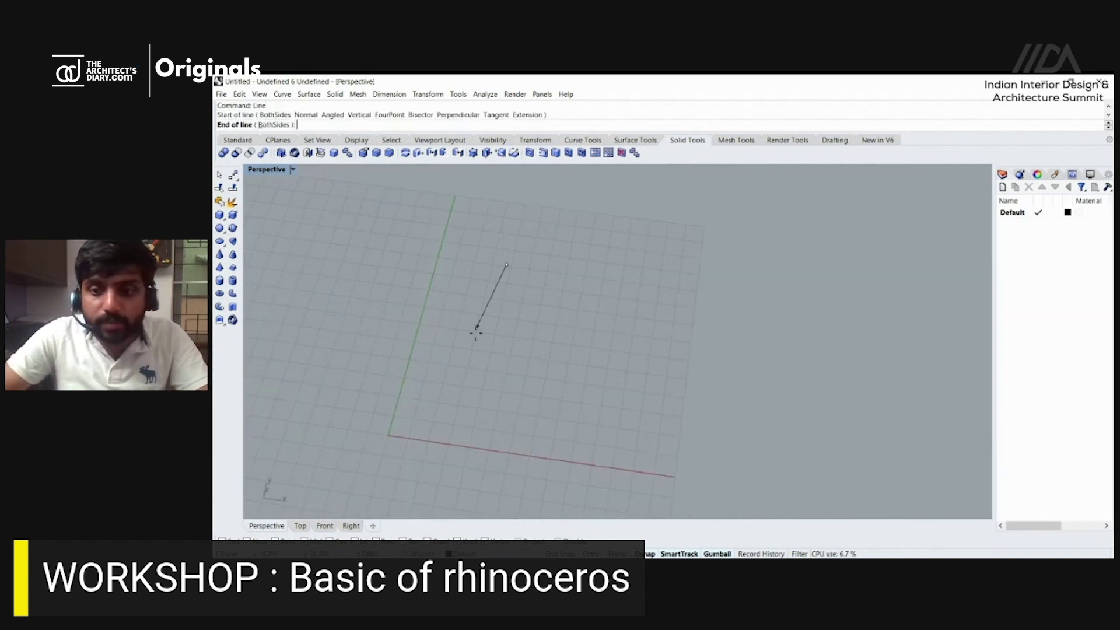
{"action": "left_click", "coordinate": [467, 418]}
{"action": "left_click", "coordinate": [476, 386]}
{"action": "scroll", "coordinate": [467, 376], "scroll_direction": "up", "scroll_amount": 5}
{"action": "left_click", "coordinate": [476, 351]}
{"action": "scroll", "coordinate": [489, 386], "scroll_direction": "down", "scroll_amount": 5}
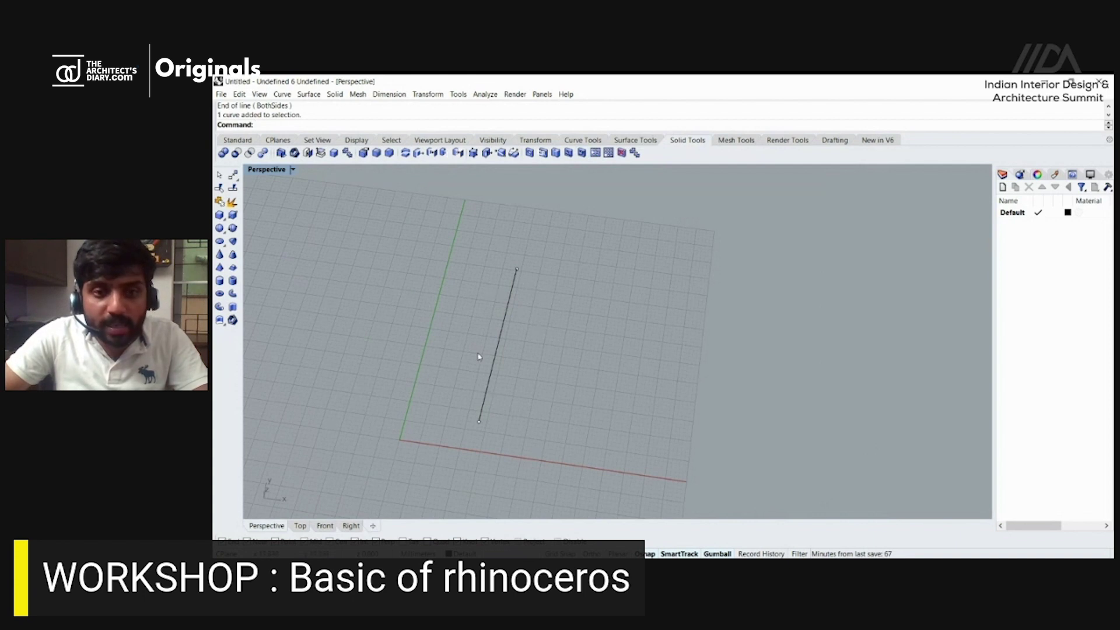
{"action": "left_click", "coordinate": [594, 142]}
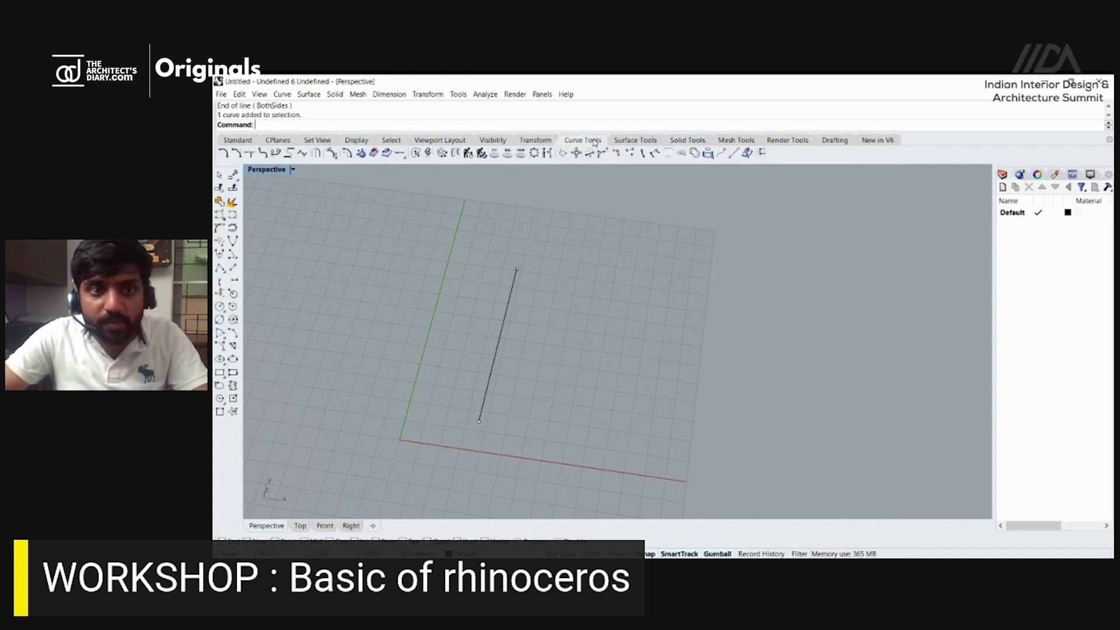
Draw a five-point interpolated S-curve beside the straight line.
{"action": "left_click", "coordinate": [233, 215]}
{"action": "left_click", "coordinate": [535, 422]}
{"action": "left_click", "coordinate": [599, 372]}
{"action": "left_click", "coordinate": [546, 328]}
{"action": "left_click", "coordinate": [561, 292]}
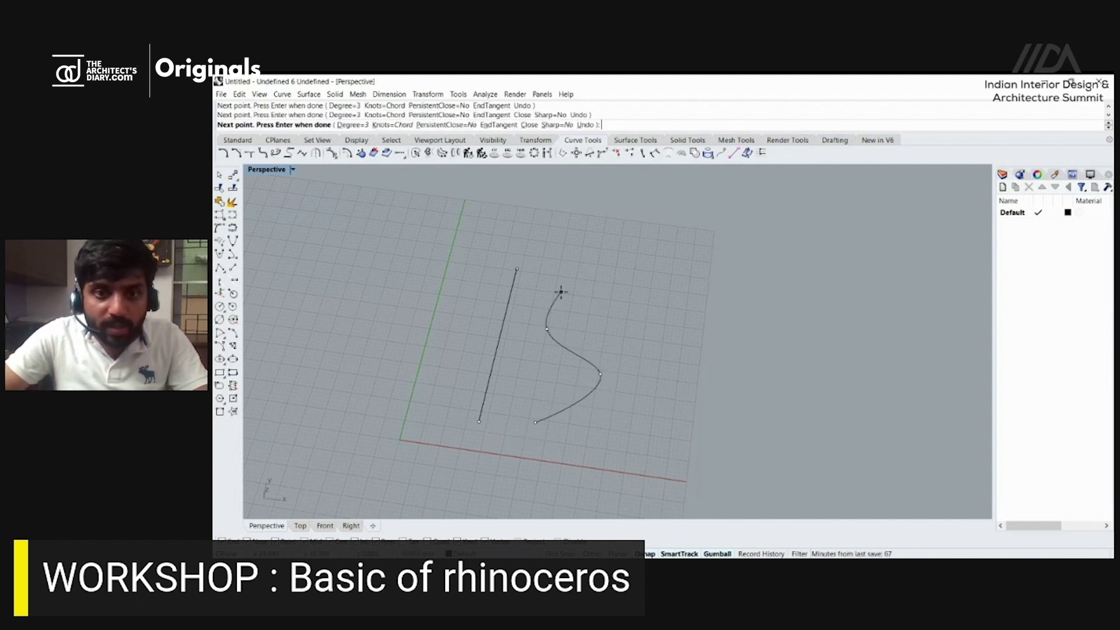
{"action": "left_click", "coordinate": [614, 276]}
{"action": "key", "text": "Return"}
{"action": "right_click_drag", "start_coordinate": [583, 388], "coordinate": [607, 399]}
Drag one S-curve control point with the gumball to refine the bend.
{"action": "left_click", "coordinate": [604, 393]}
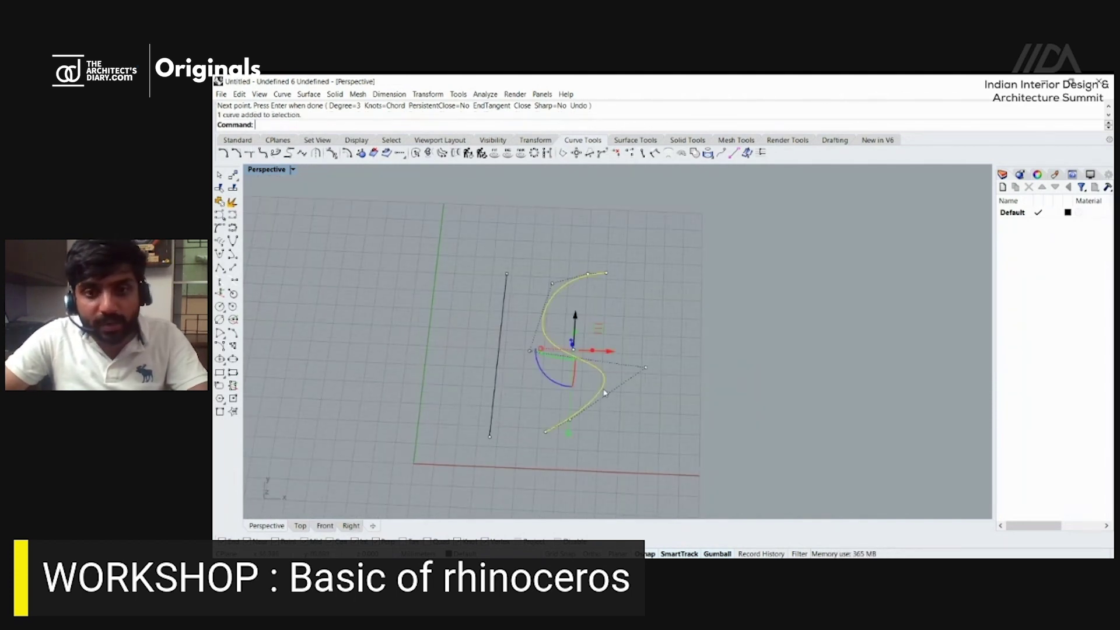
{"action": "left_click", "coordinate": [579, 379]}
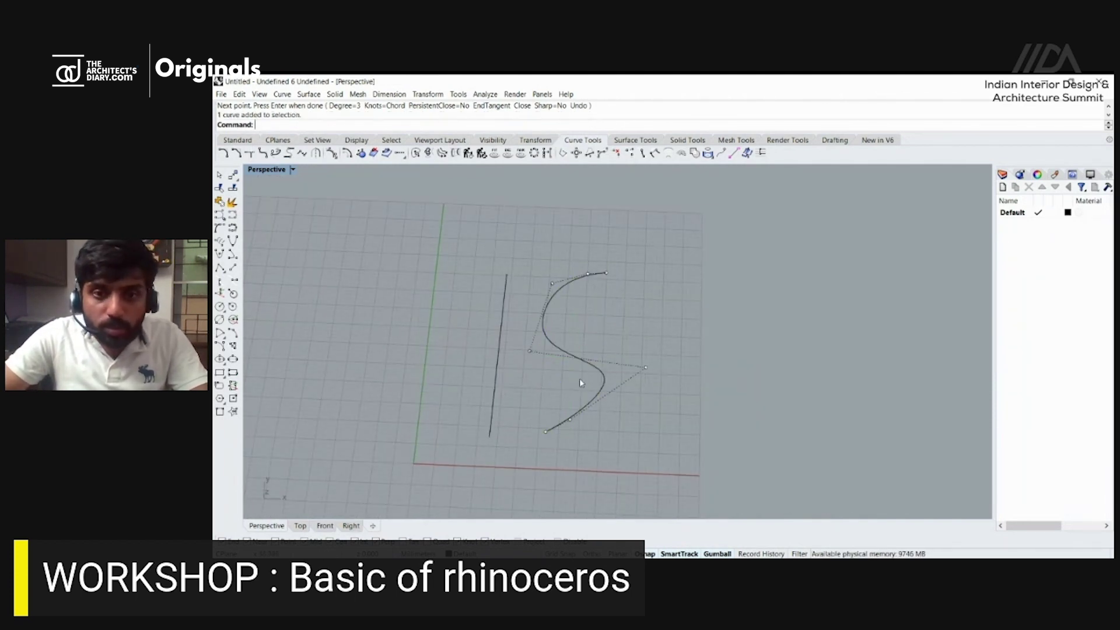
{"action": "left_click", "coordinate": [604, 380]}
{"action": "left_click", "coordinate": [644, 366]}
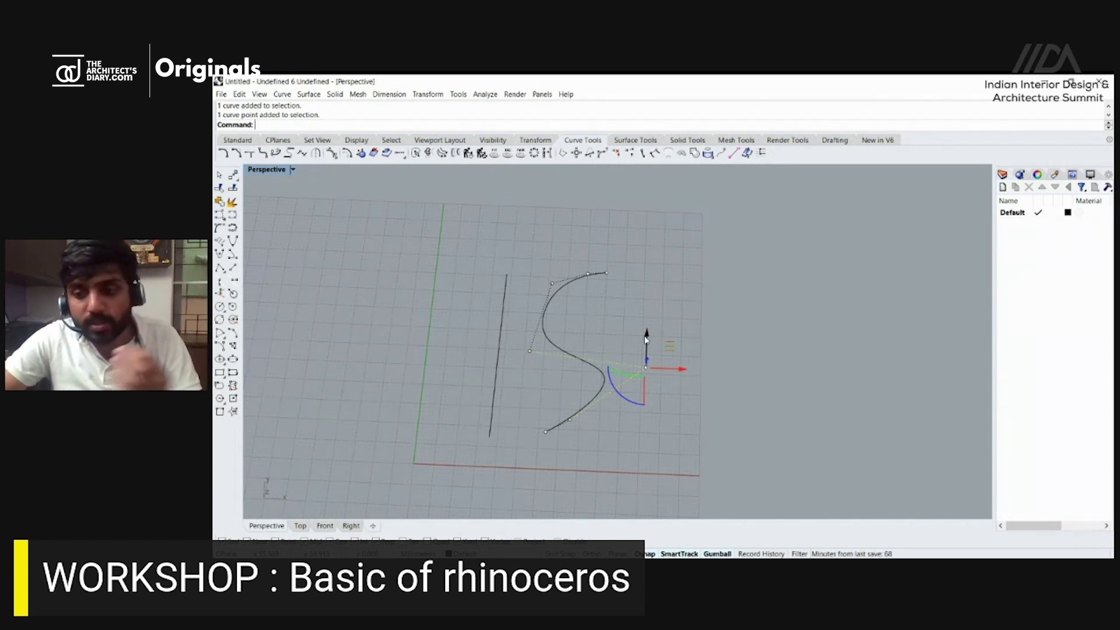
{"action": "left_click_drag", "start_coordinate": [646, 338], "coordinate": [648, 385]}
{"action": "scroll", "coordinate": [643, 283], "scroll_direction": "up", "scroll_amount": 4}
{"action": "key", "text": "Escape"}
{"action": "key", "text": "Escape"}
{"action": "scroll", "coordinate": [665, 320], "scroll_direction": "down", "scroll_amount": 4}
{"action": "left_click", "coordinate": [505, 406]}
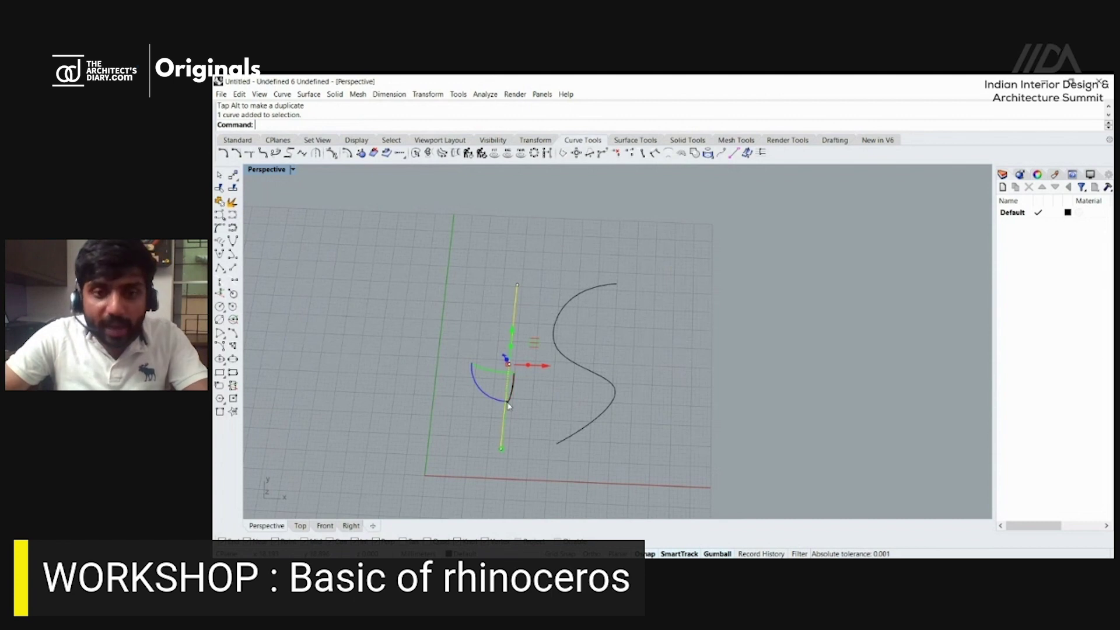
{"action": "type", "text": "R"}
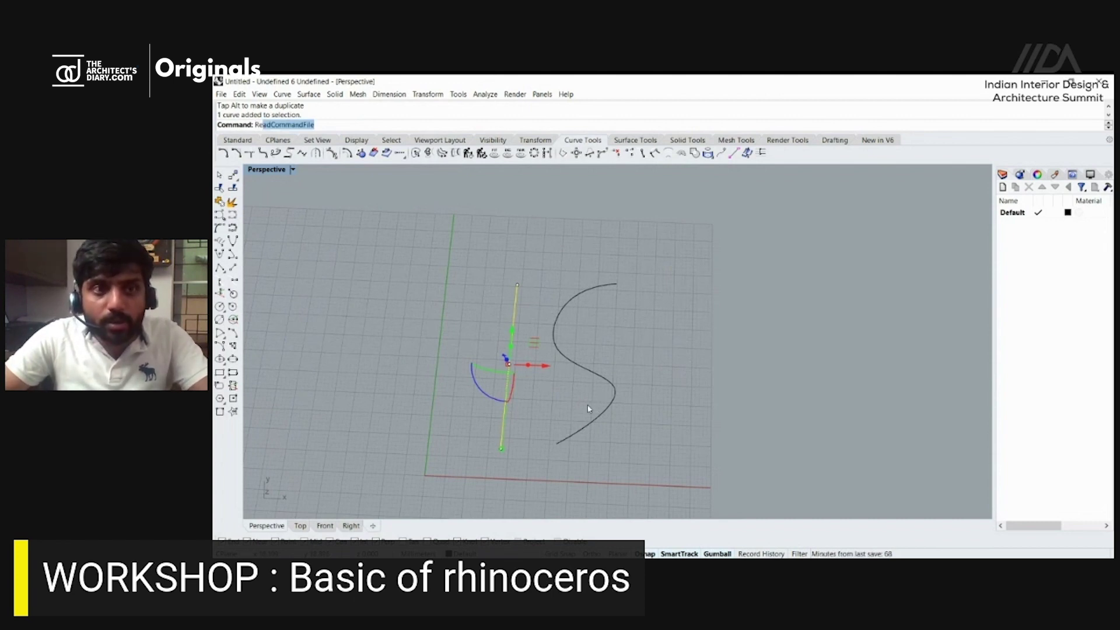
{"action": "type", "text": "ebuild"}
Rebuild the straight line with 5 points, then try and undo control-point edits.
{"action": "key", "text": "Return"}
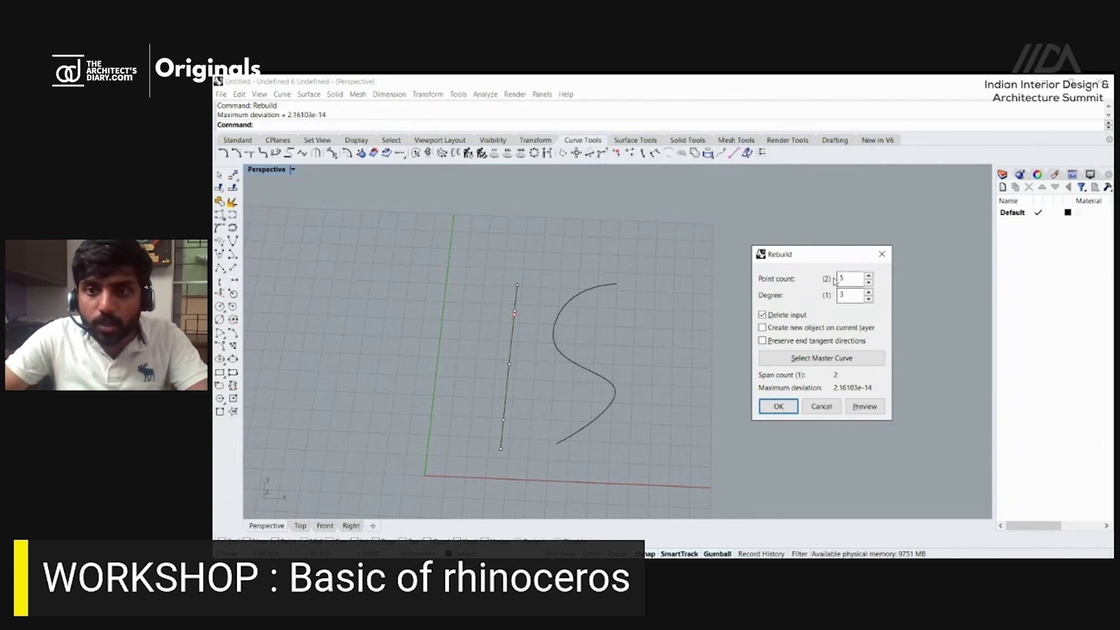
{"action": "left_click_drag", "start_coordinate": [855, 278], "coordinate": [826, 278]}
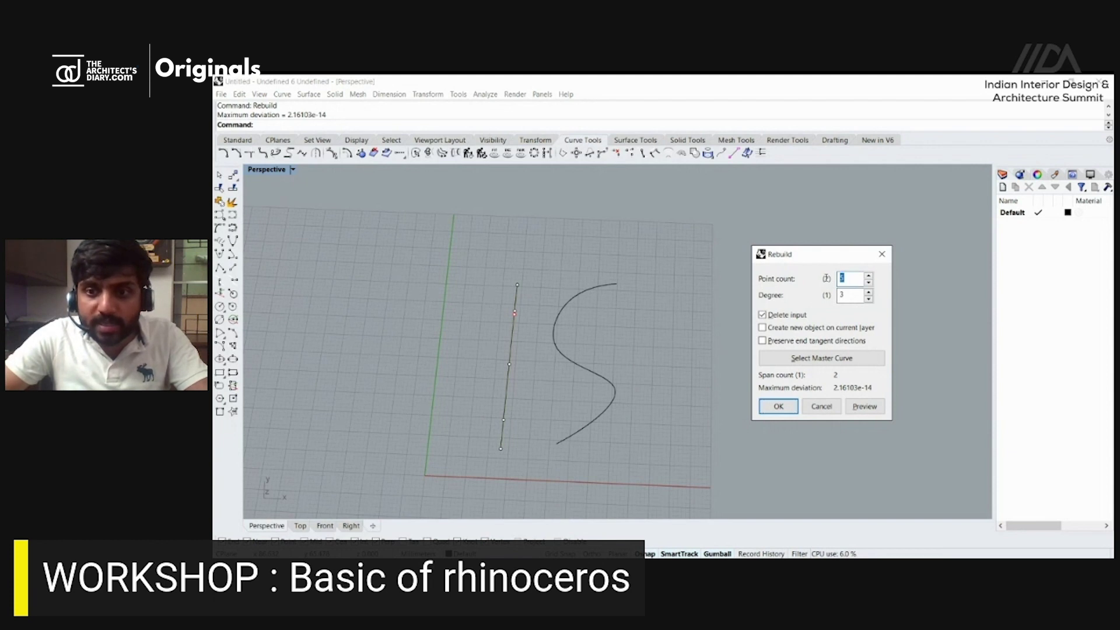
{"action": "left_click", "coordinate": [777, 406]}
{"action": "scroll", "coordinate": [532, 342], "scroll_direction": "up", "scroll_amount": 2}
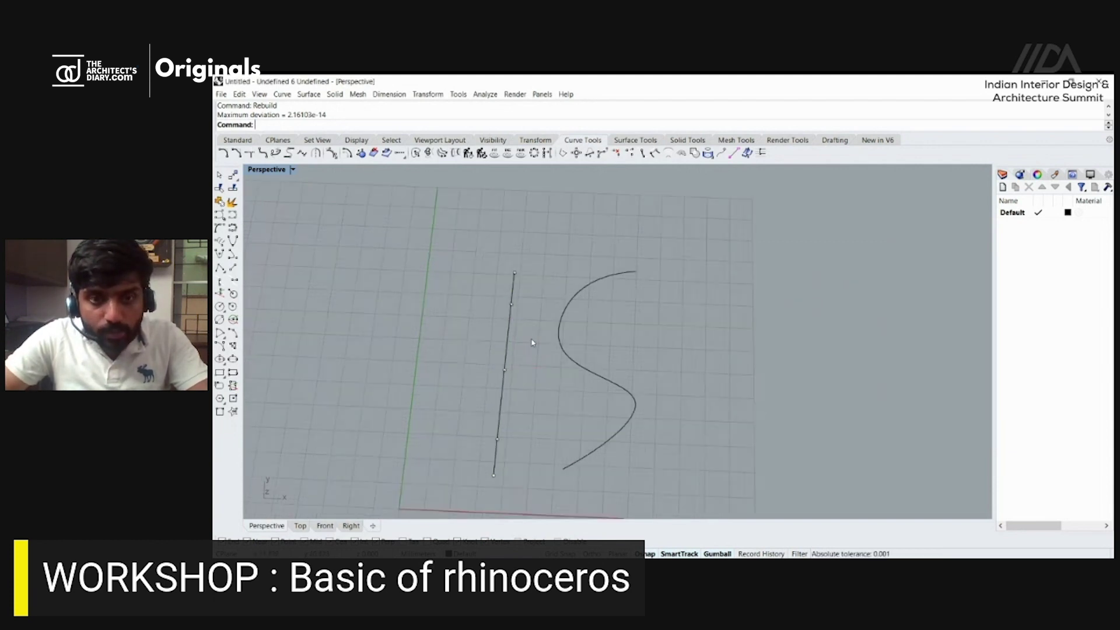
{"action": "left_click", "coordinate": [581, 371]}
{"action": "key", "text": "Escape"}
{"action": "left_click", "coordinate": [503, 394]}
{"action": "key", "text": "F10"}
{"action": "mouse_move", "coordinate": [478, 430]}
{"action": "left_mouse_down"}
{"action": "mouse_move", "coordinate": [537, 462]}
{"action": "mouse_move", "coordinate": [464, 446]}
{"action": "left_mouse_up"}
{"action": "left_click", "coordinate": [618, 381]}
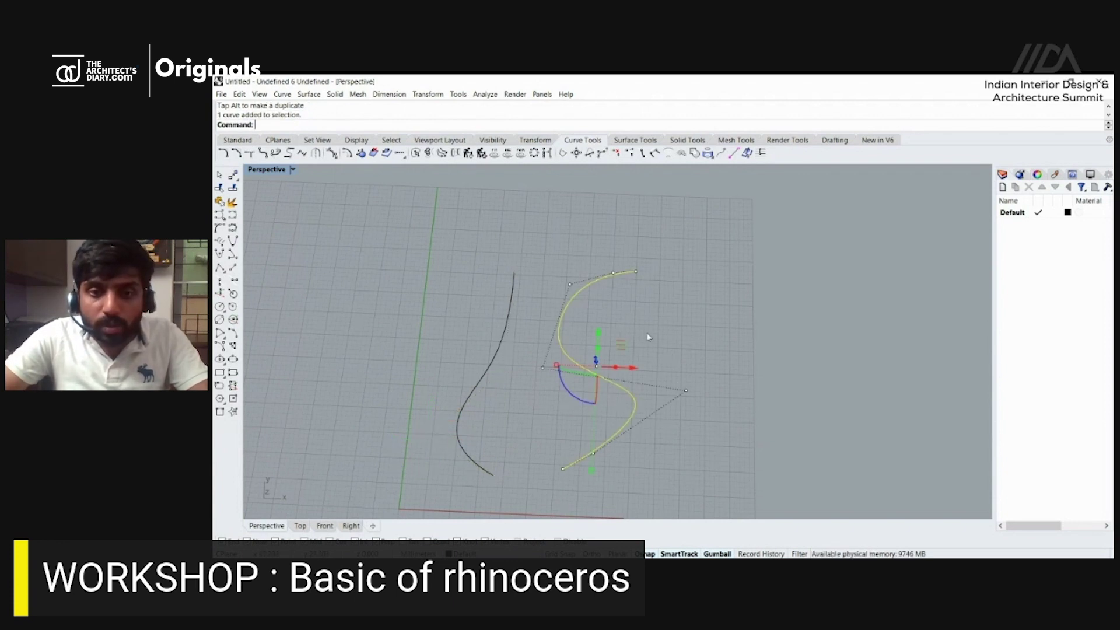
{"action": "left_click", "coordinate": [544, 368]}
{"action": "left_click_drag", "start_coordinate": [569, 372], "coordinate": [618, 384]}
{"action": "key", "text": "ctrl+z"}
{"action": "key", "text": "ctrl+z"}
{"action": "key", "text": "ctrl+z"}
{"action": "key", "text": "ctrl+z"}
{"action": "key", "text": "ctrl+z"}
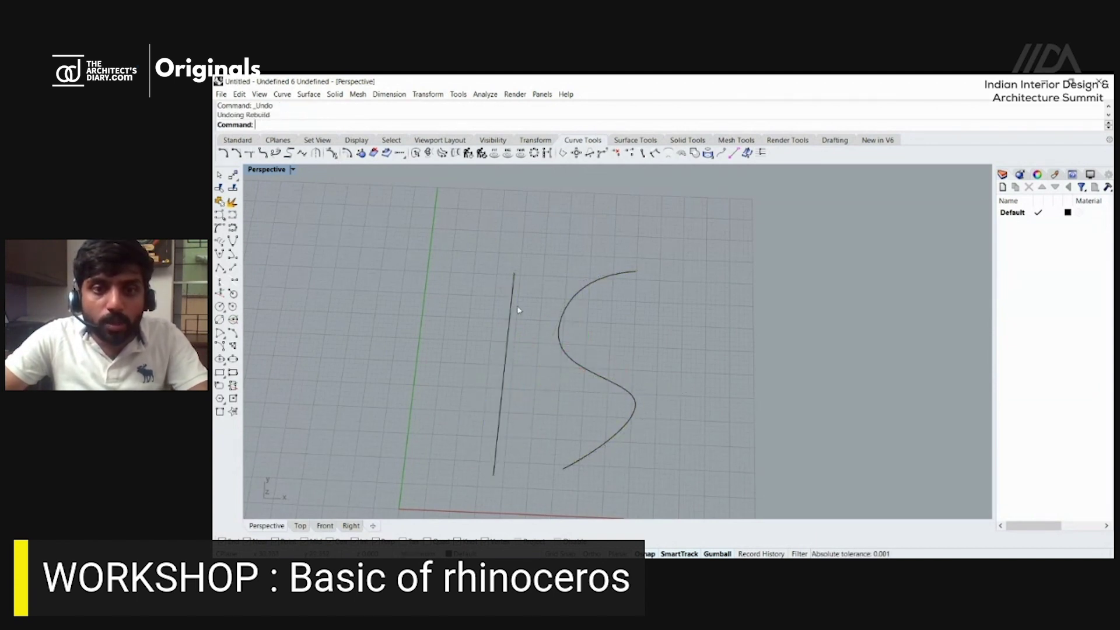
Rebuild the line at degree 3, test-bend its points, and undo the bends.
{"action": "left_click", "coordinate": [513, 311]}
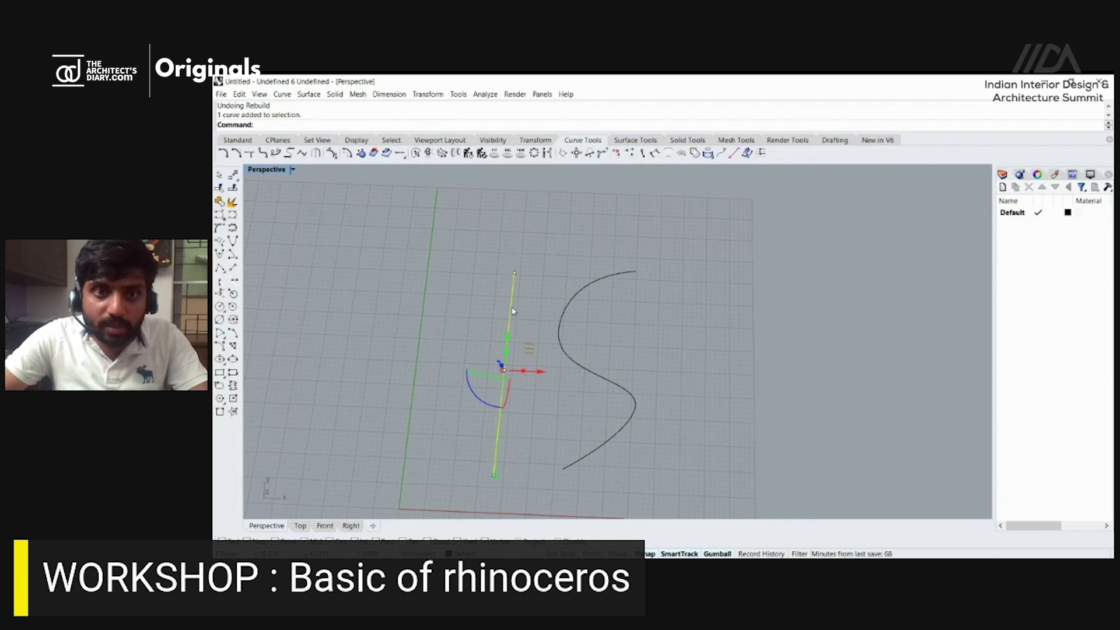
{"action": "left_click", "coordinate": [468, 153]}
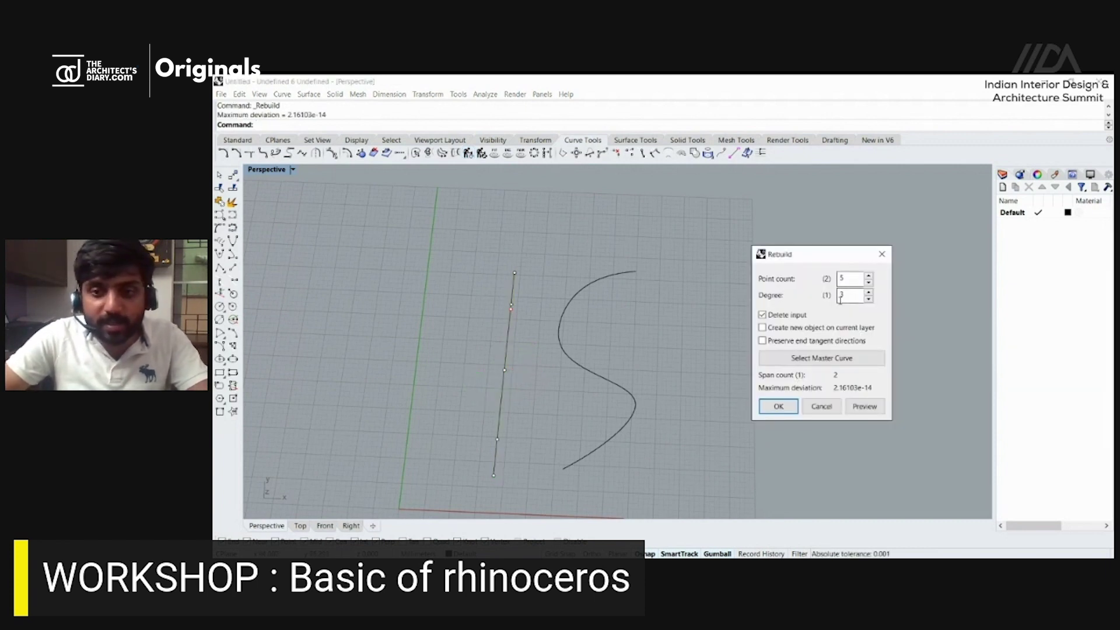
{"action": "left_click", "coordinate": [786, 405]}
{"action": "left_click_drag", "start_coordinate": [450, 298], "coordinate": [524, 343]}
{"action": "left_click_drag", "start_coordinate": [539, 305], "coordinate": [467, 303]}
{"action": "left_click_drag", "start_coordinate": [438, 388], "coordinate": [552, 441]}
{"action": "key", "text": "Escape"}
{"action": "key", "text": "ctrl+z"}
{"action": "key", "text": "ctrl+z"}
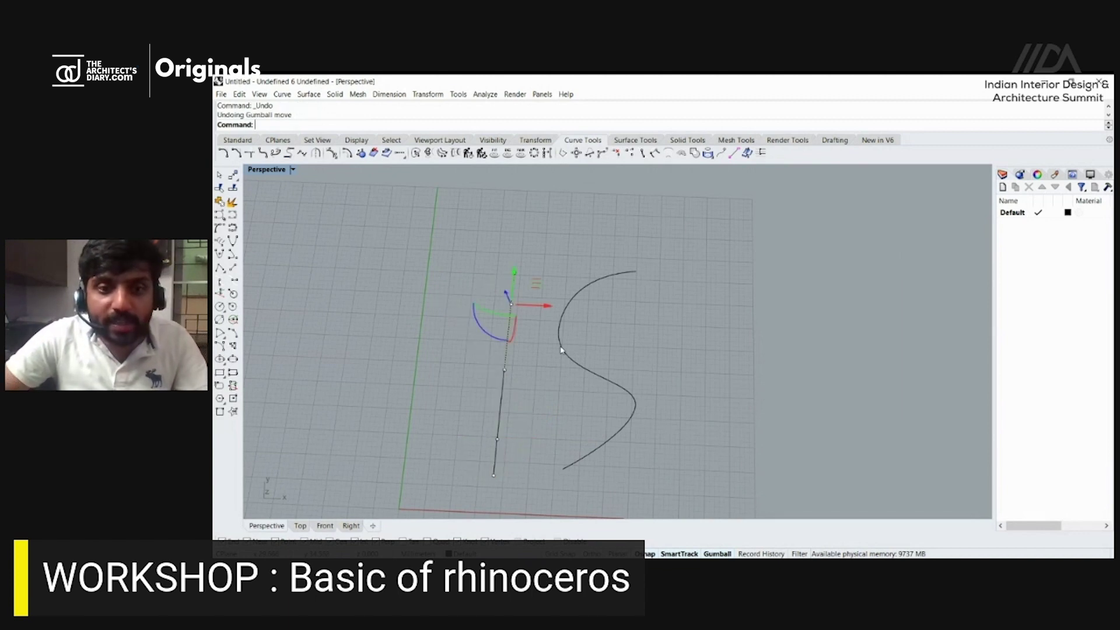
{"action": "key", "text": "Escape"}
Delete the S-shaped curve.
{"action": "left_click", "coordinate": [561, 349]}
{"action": "key", "text": "Delete"}
{"action": "right_click_drag", "start_coordinate": [554, 380], "coordinate": [533, 401]}
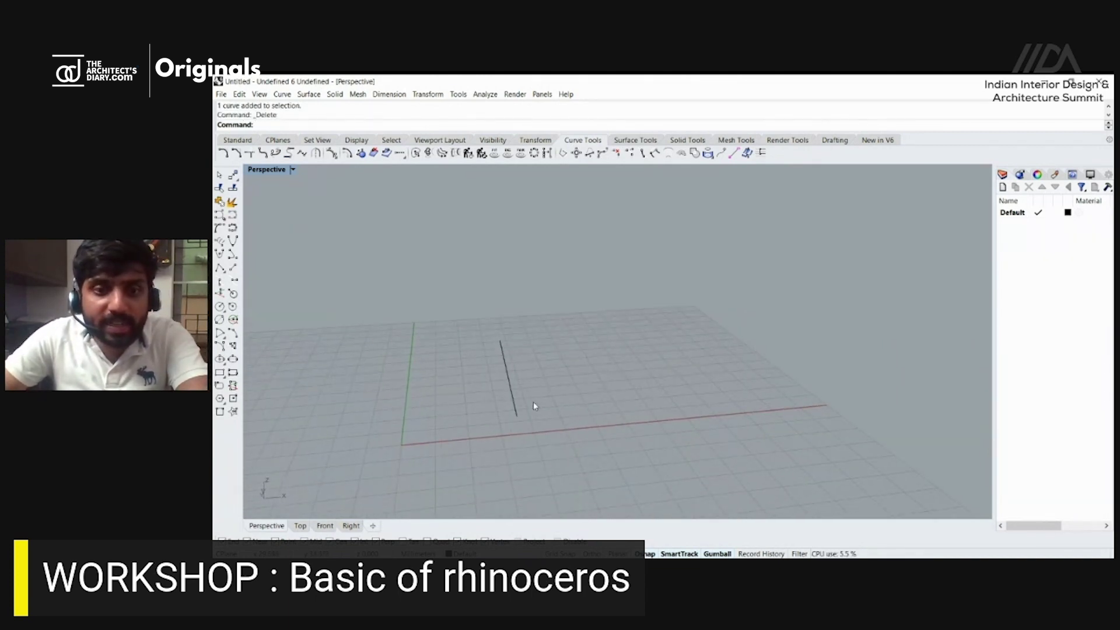
Delete the old line from the Right view.
{"action": "right_click", "coordinate": [532, 403]}
{"action": "right_click", "coordinate": [525, 388]}
{"action": "scroll", "coordinate": [527, 387], "scroll_direction": "down", "scroll_amount": 8}
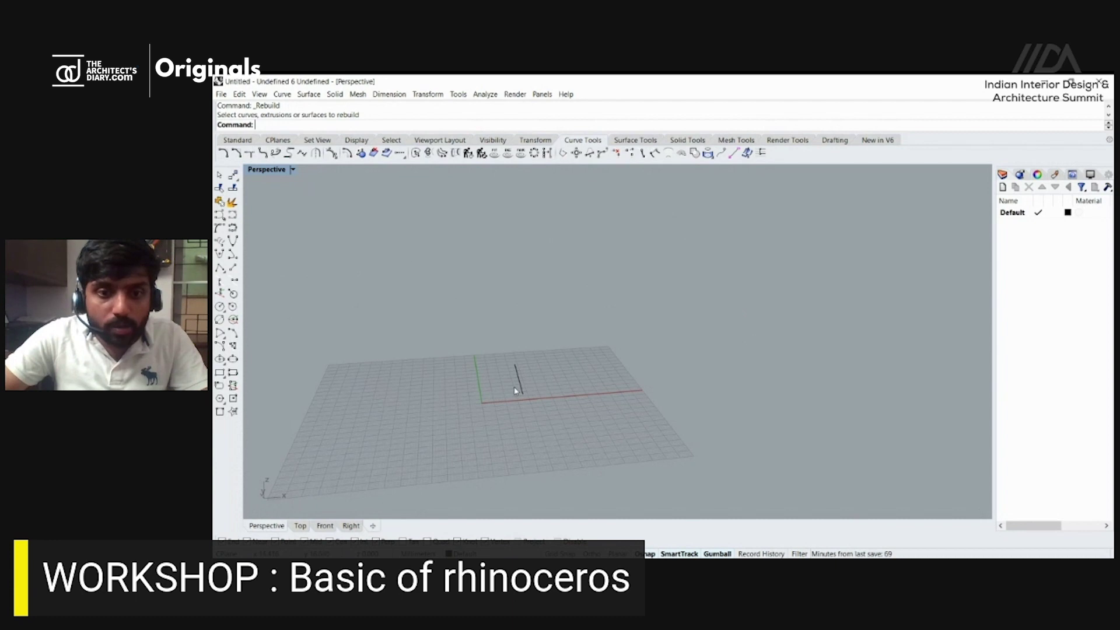
{"action": "left_click", "coordinate": [352, 525]}
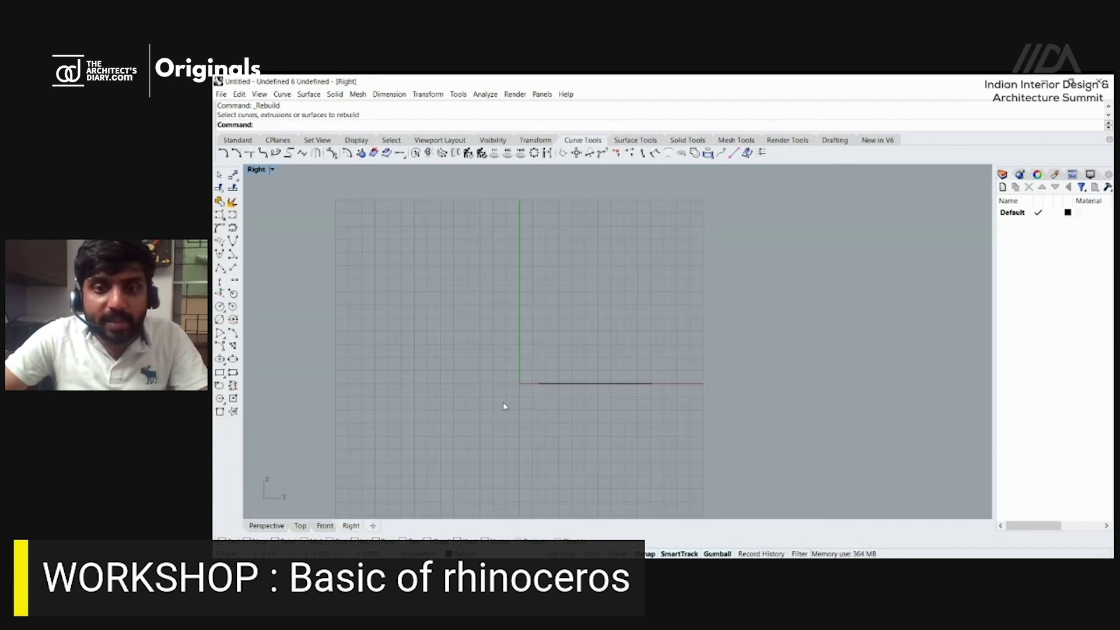
{"action": "left_click", "coordinate": [544, 384]}
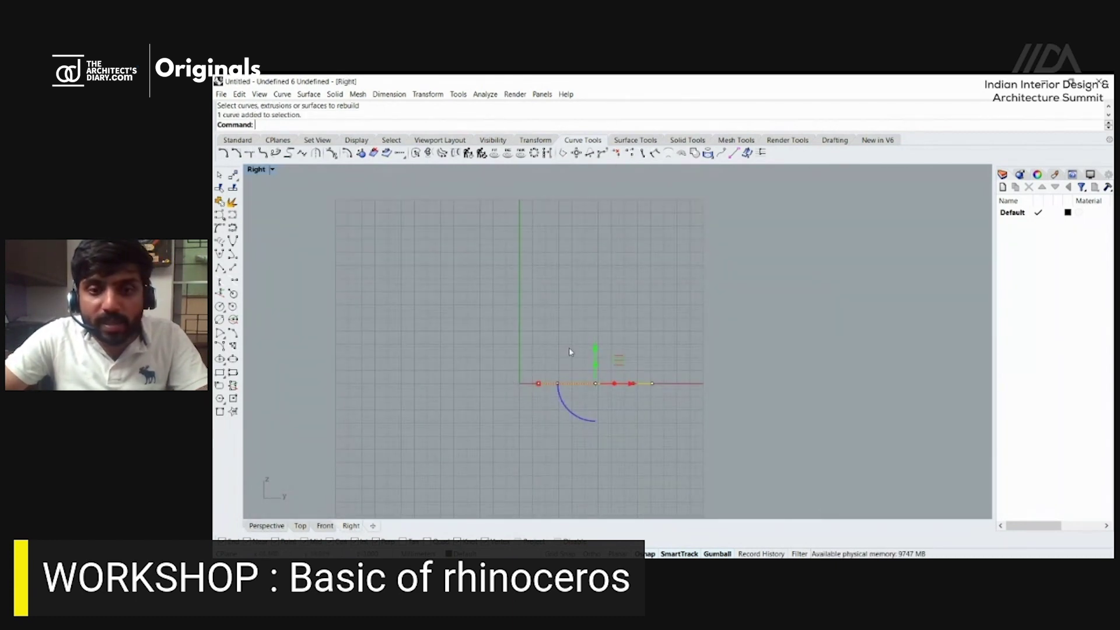
{"action": "left_click", "coordinate": [266, 525]}
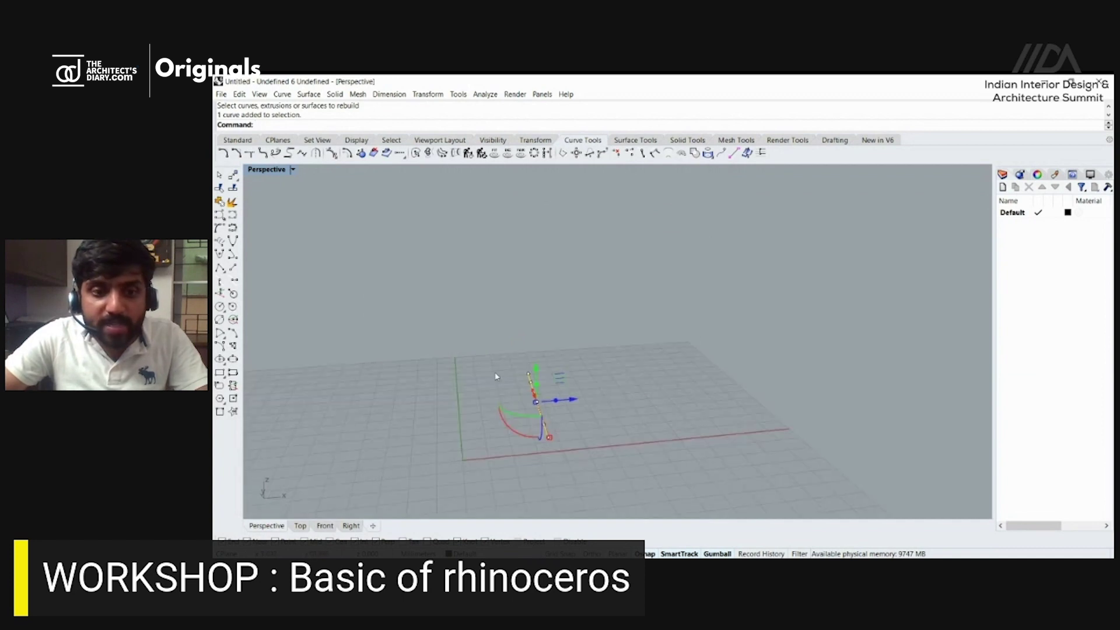
{"action": "left_click", "coordinate": [352, 525]}
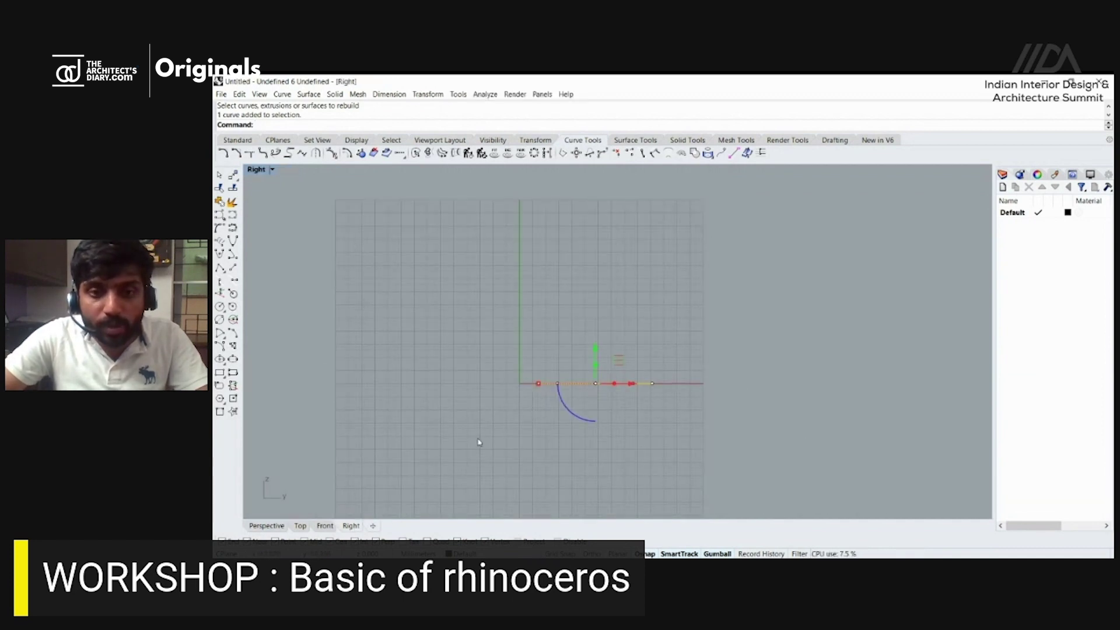
{"action": "scroll", "coordinate": [530, 367], "scroll_direction": "up", "scroll_amount": 3}
{"action": "key", "text": "Delete"}
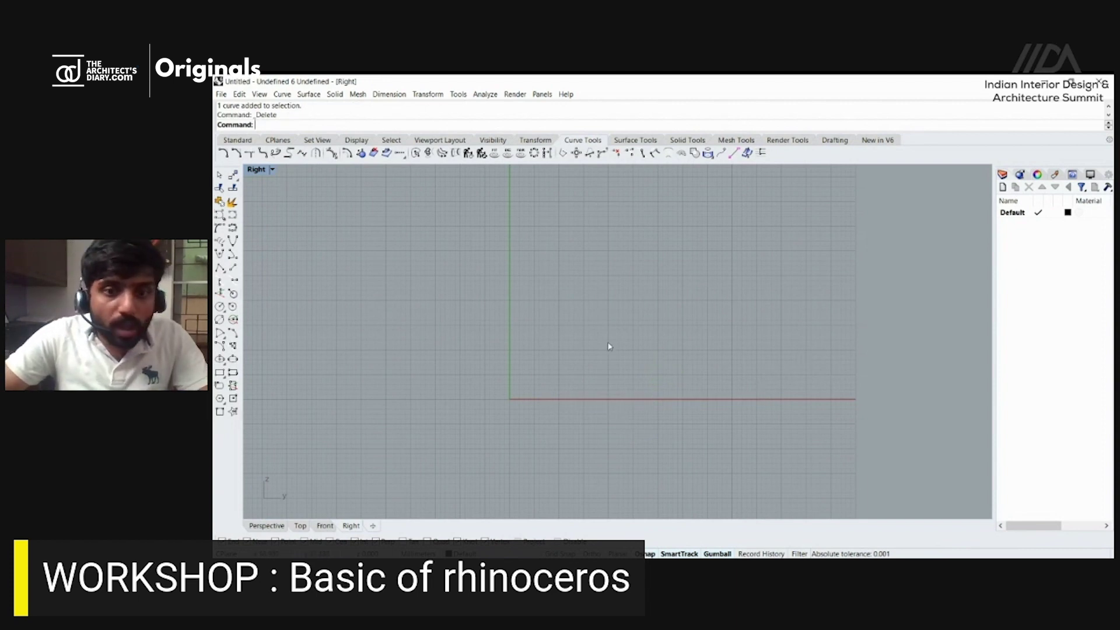
Draw a vertical line upward from the red axis in the Right view.
{"action": "type", "text": "line"}
{"action": "key", "text": "Return"}
{"action": "left_click", "coordinate": [585, 399]}
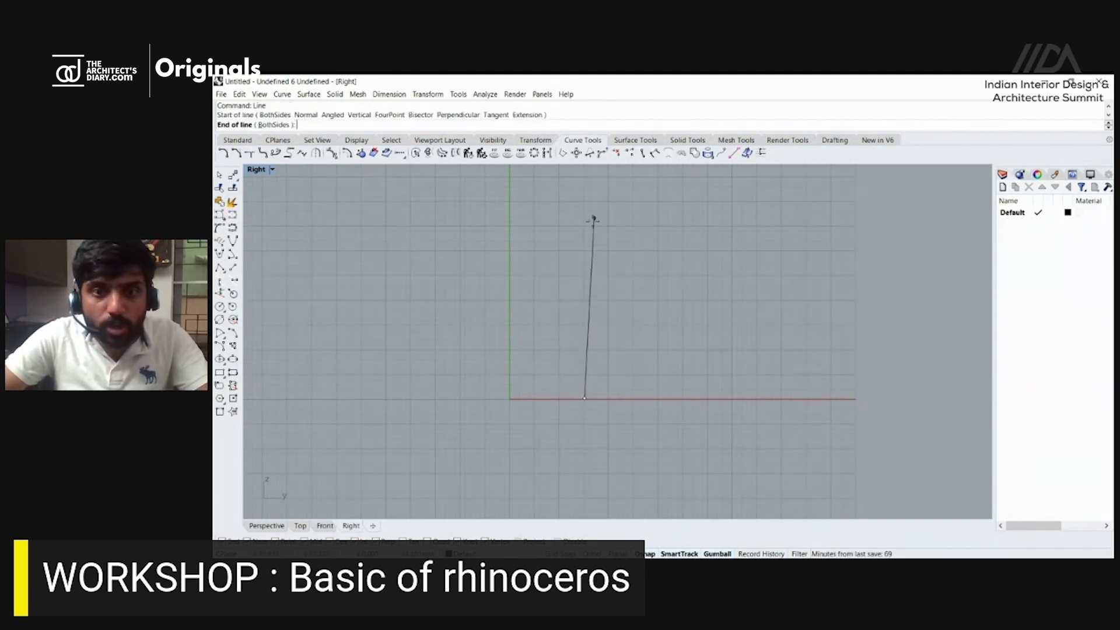
{"action": "left_click", "coordinate": [585, 211]}
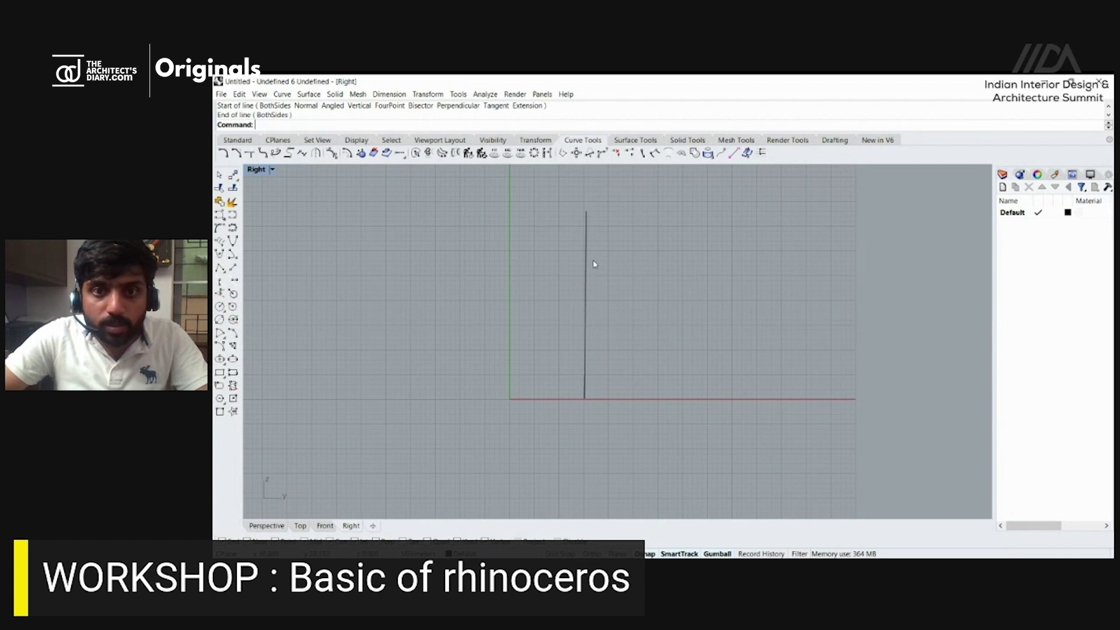
Rebuild the line to 5 points, degree 3, and drag two points into an S.
{"action": "left_click", "coordinate": [585, 263]}
{"action": "type", "text": "rebuild"}
{"action": "key", "text": "Return"}
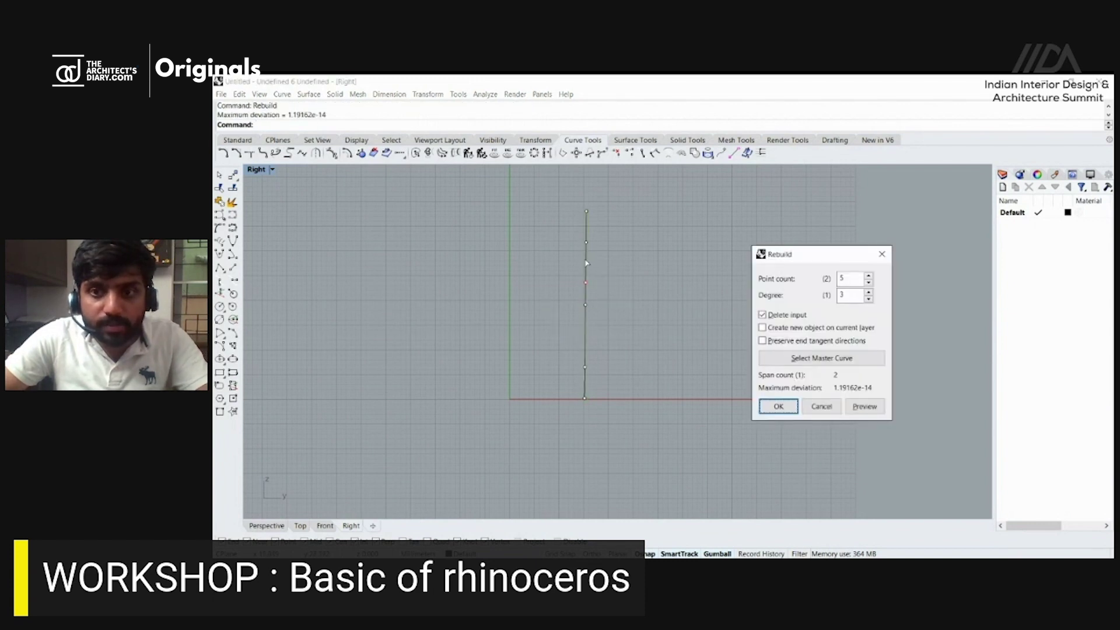
{"action": "key", "text": "Return"}
{"action": "left_click", "coordinate": [586, 242]}
{"action": "left_click_drag", "start_coordinate": [617, 242], "coordinate": [674, 253]}
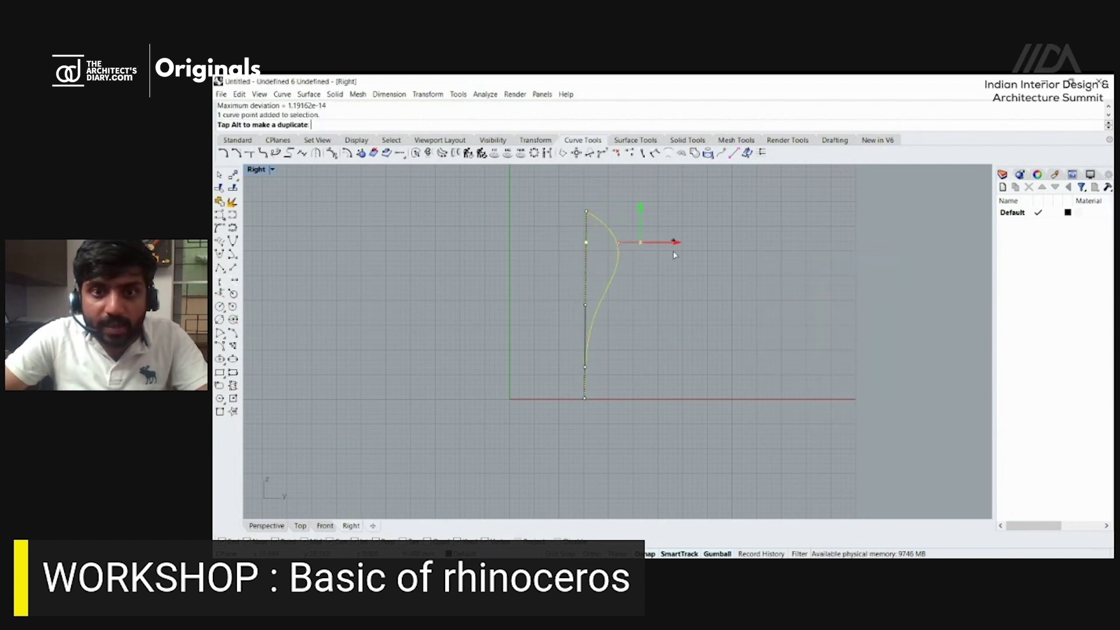
{"action": "left_click_drag", "start_coordinate": [571, 333], "coordinate": [552, 373]}
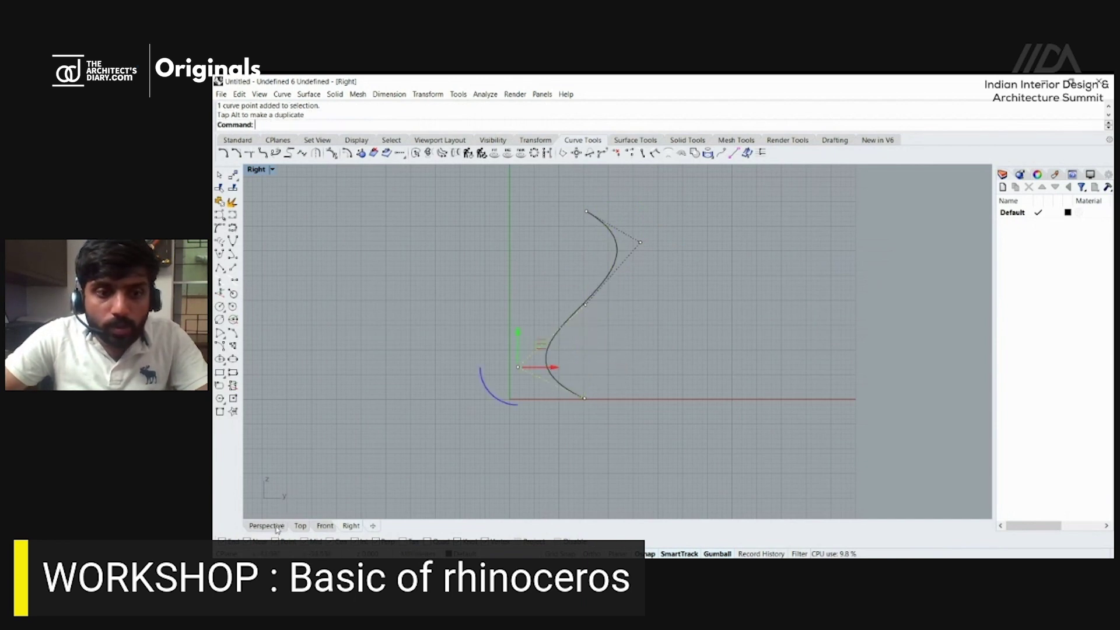
Return to Perspective and move the S-curve to the right.
{"action": "left_click", "coordinate": [266, 526]}
{"action": "right_click_drag", "start_coordinate": [583, 355], "coordinate": [524, 379]}
{"action": "scroll", "coordinate": [521, 375], "scroll_direction": "up", "scroll_amount": 4}
{"action": "left_click", "coordinate": [511, 390]}
{"action": "left_click_drag", "start_coordinate": [547, 340], "coordinate": [613, 351]}
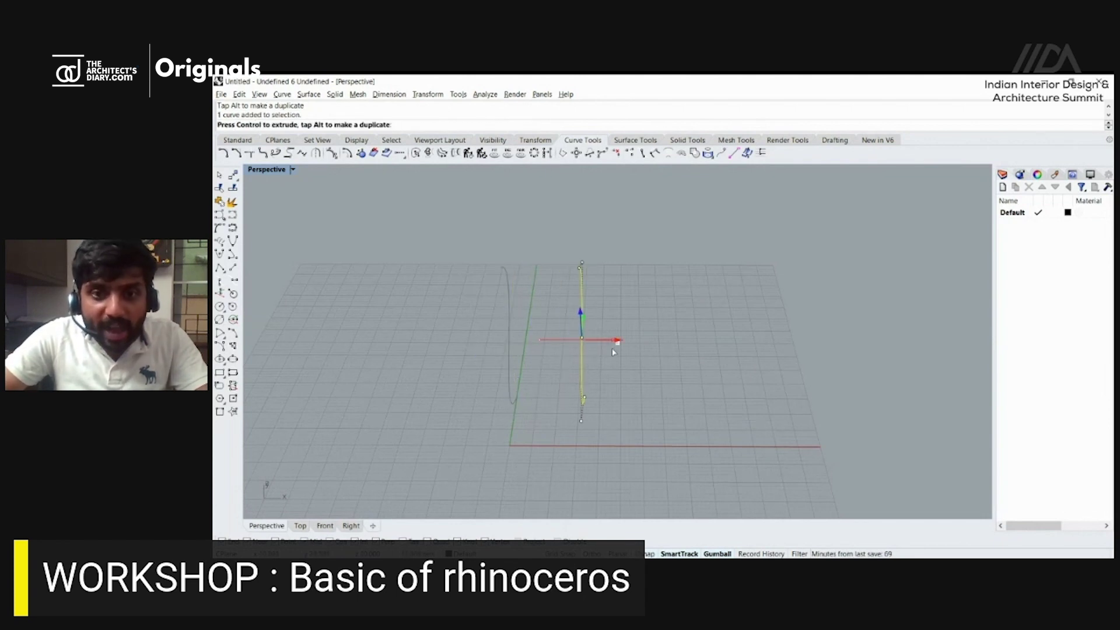
Copy the S-curve further to the right so three curves stand side by side.
{"action": "left_click_drag", "start_coordinate": [612, 351], "coordinate": [676, 345], "text": "alt"}
{"action": "key", "text": "ctrl+z"}
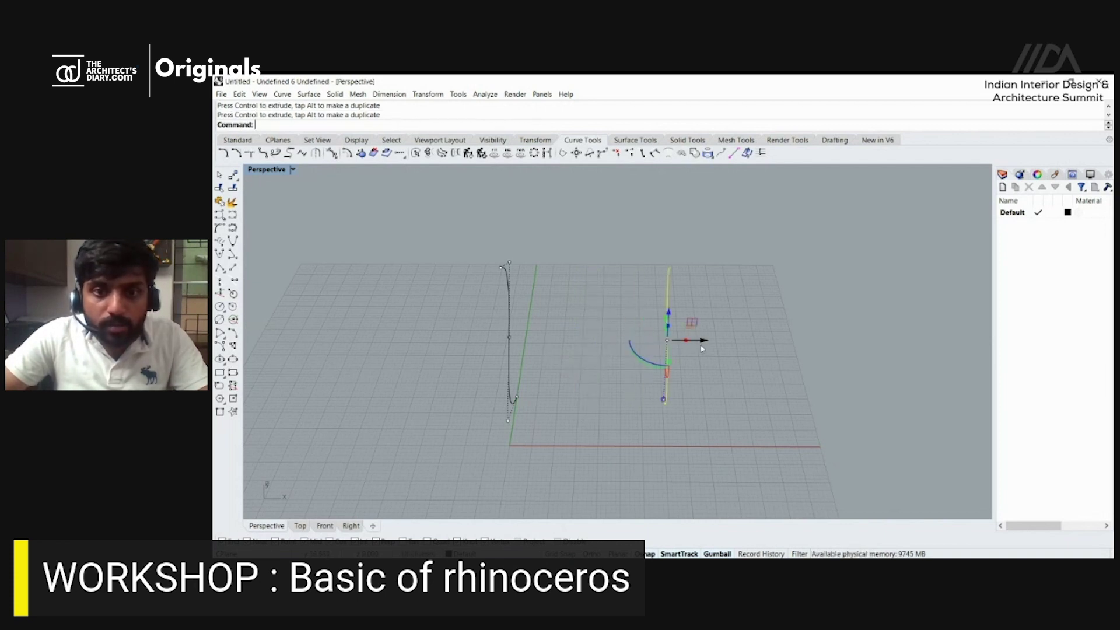
{"action": "left_click_drag", "start_coordinate": [622, 340], "coordinate": [704, 341], "text": "alt"}
{"action": "left_click", "coordinate": [684, 374]}
{"action": "right_click_drag", "start_coordinate": [606, 392], "coordinate": [731, 371]}
Rebuild the middle S-curve with five control points.
{"action": "right_click", "coordinate": [678, 339]}
{"action": "key", "text": "Escape"}
{"action": "left_click", "coordinate": [667, 320]}
{"action": "right_click", "coordinate": [730, 371]}
{"action": "key", "text": "Return"}
Drag the middle curve's control points left to reshape and straighten it.
{"action": "left_click", "coordinate": [732, 371]}
{"action": "scroll", "coordinate": [732, 372], "scroll_direction": "up", "scroll_amount": 4}
{"action": "left_click_drag", "start_coordinate": [702, 362], "coordinate": [617, 351]}
{"action": "scroll", "coordinate": [617, 350], "scroll_direction": "down", "scroll_amount": 6}
{"action": "scroll", "coordinate": [602, 315], "scroll_direction": "up", "scroll_amount": 4}
{"action": "left_click", "coordinate": [540, 274]}
{"action": "left_click_drag", "start_coordinate": [509, 270], "coordinate": [564, 279]}
{"action": "scroll", "coordinate": [510, 292], "scroll_direction": "down", "scroll_amount": 2}
{"action": "scroll", "coordinate": [511, 291], "scroll_direction": "down", "scroll_amount": 3}
Pull a control point on another curve to reshape it, leaving the rebuild cancelled.
{"action": "left_click", "coordinate": [604, 319]}
{"action": "left_click", "coordinate": [626, 336]}
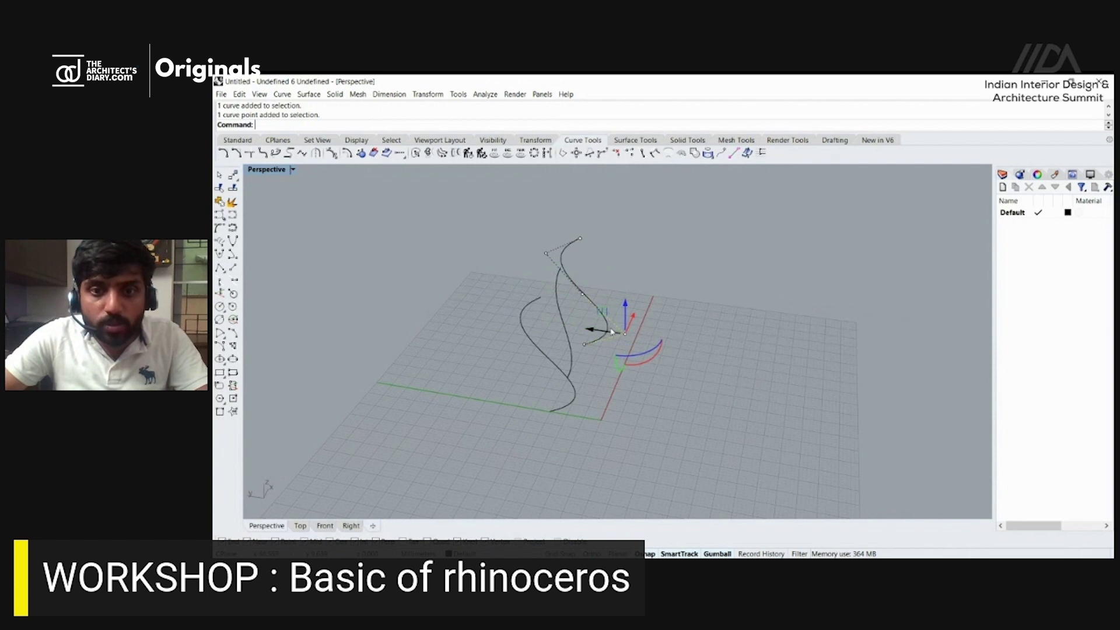
{"action": "left_click_drag", "start_coordinate": [599, 325], "coordinate": [560, 333]}
{"action": "left_click", "coordinate": [546, 253]}
{"action": "left_click", "coordinate": [545, 327]}
{"action": "right_click_drag", "start_coordinate": [593, 336], "coordinate": [492, 283]}
{"action": "right_click", "coordinate": [565, 309]}
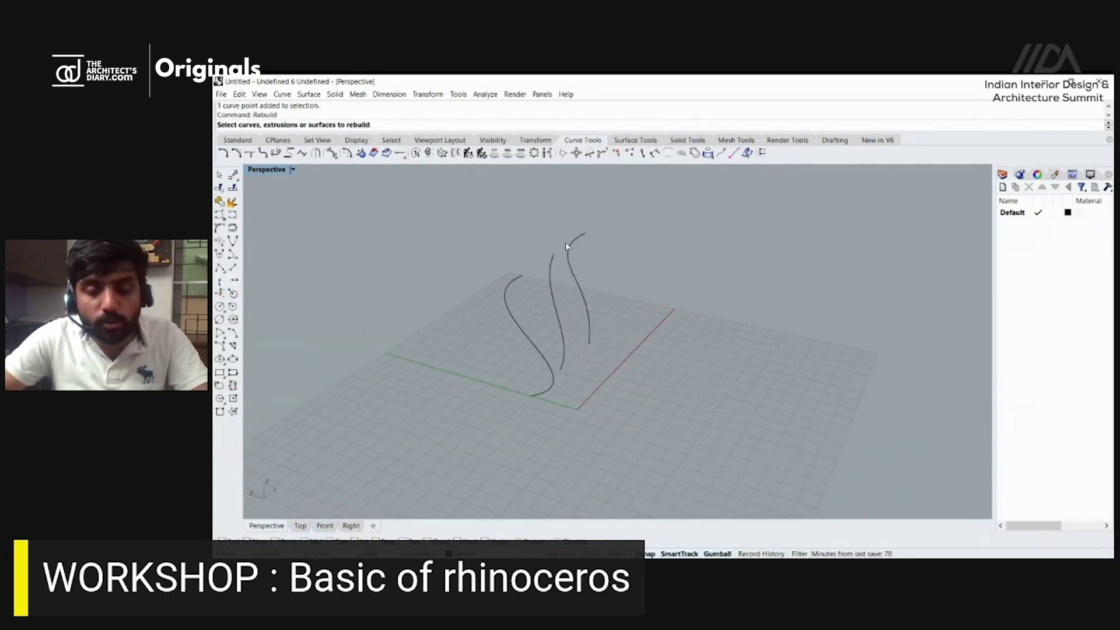
{"action": "key", "text": "Escape"}
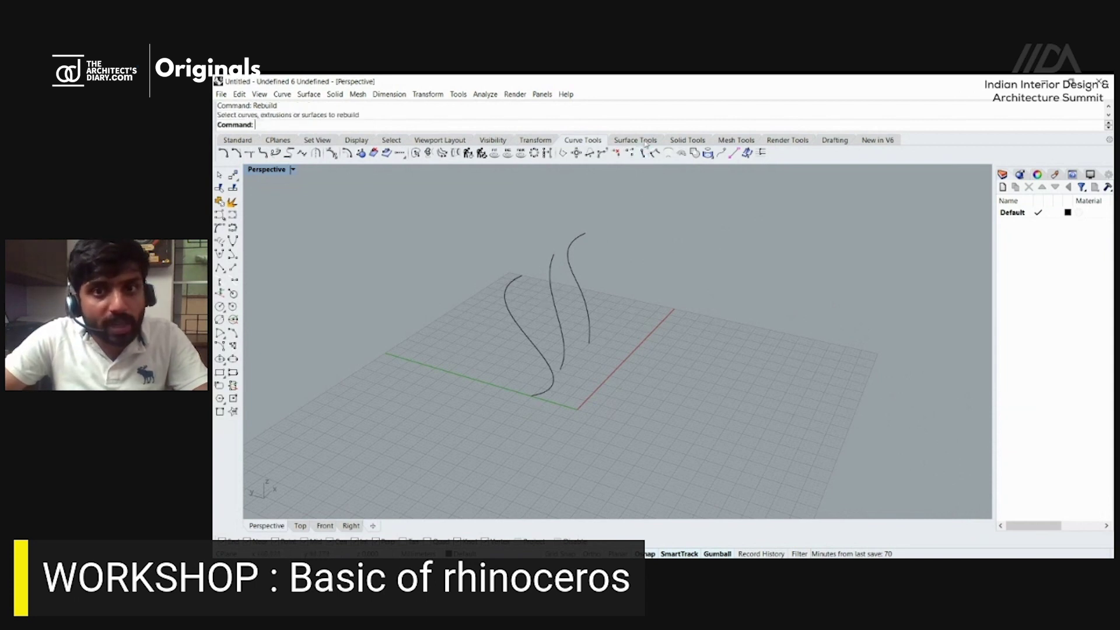
Trial a loft through the three S-curves from Surface Tools, then cancel it.
{"action": "left_click", "coordinate": [635, 140]}
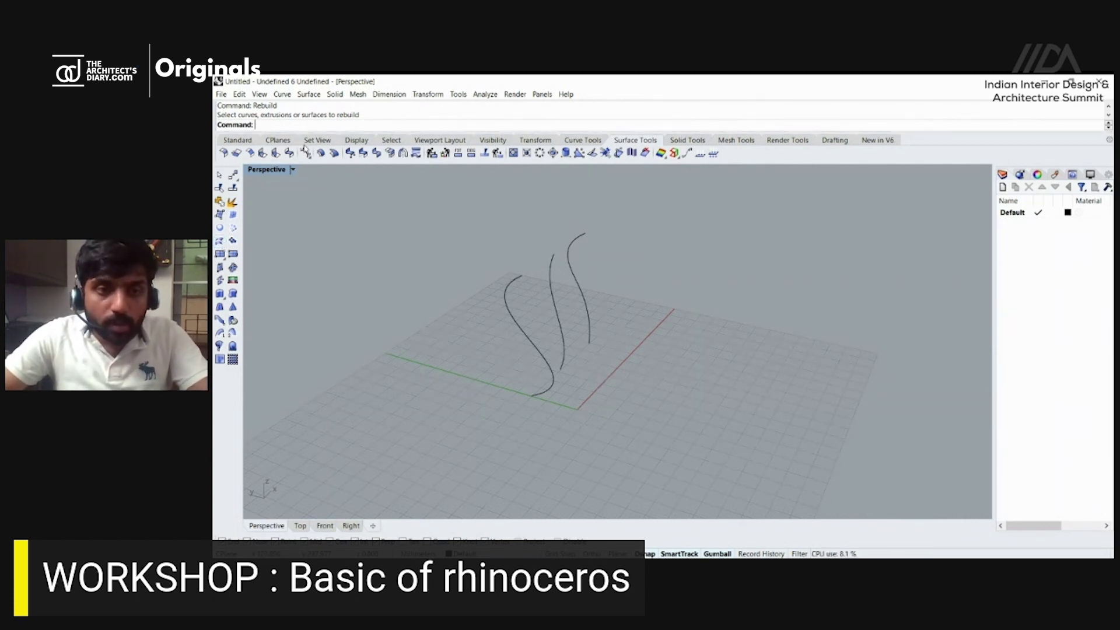
{"action": "left_click", "coordinate": [220, 241]}
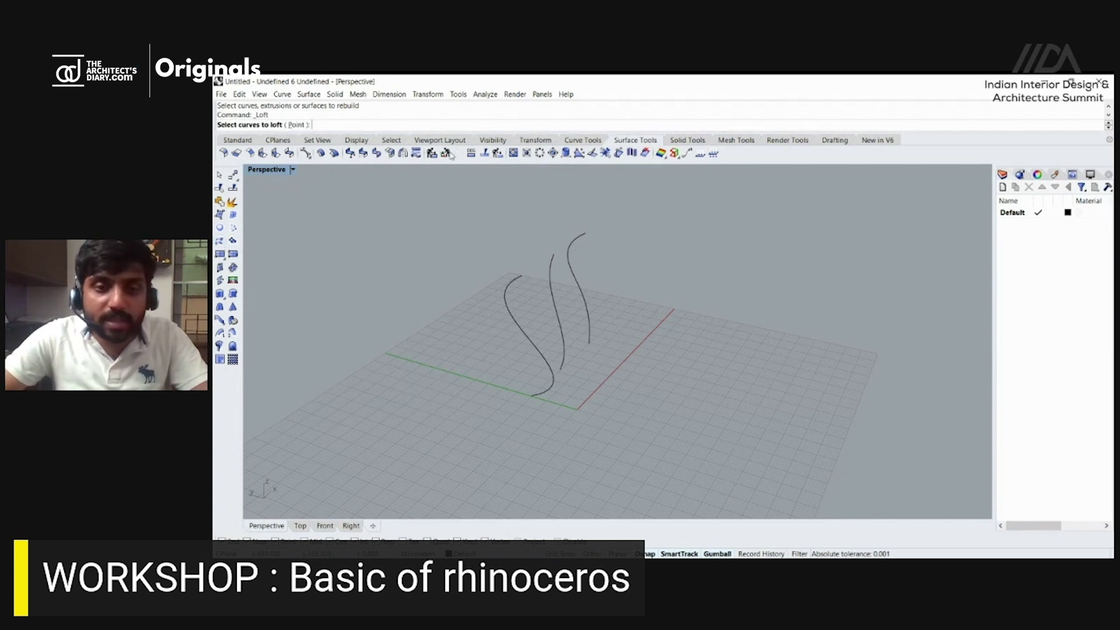
{"action": "left_click", "coordinate": [535, 353]}
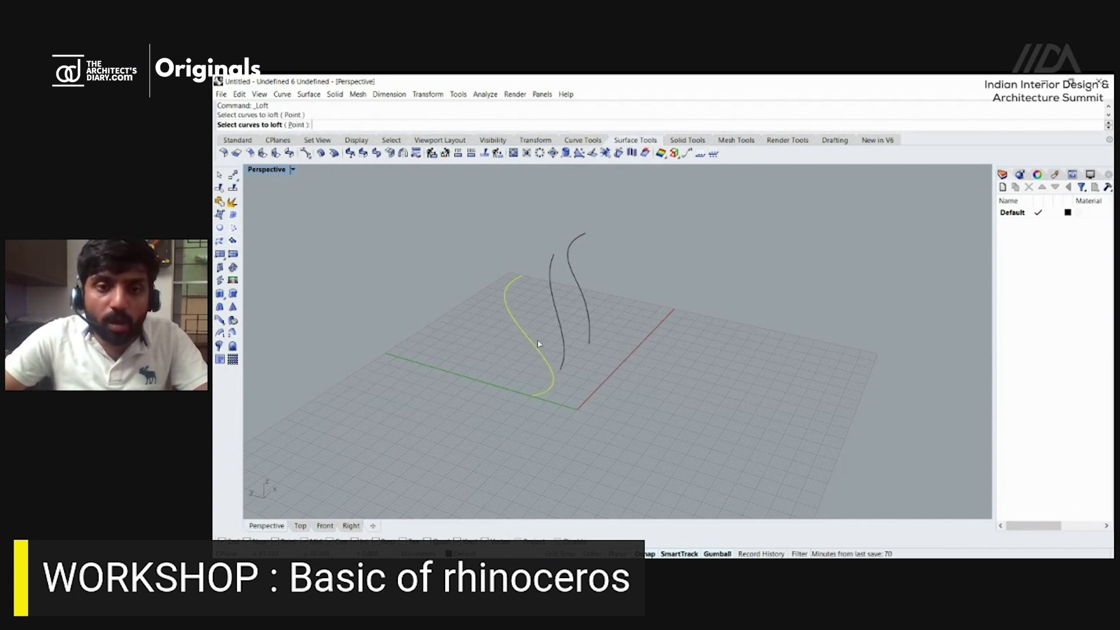
{"action": "left_click", "coordinate": [561, 324]}
{"action": "left_click", "coordinate": [577, 289]}
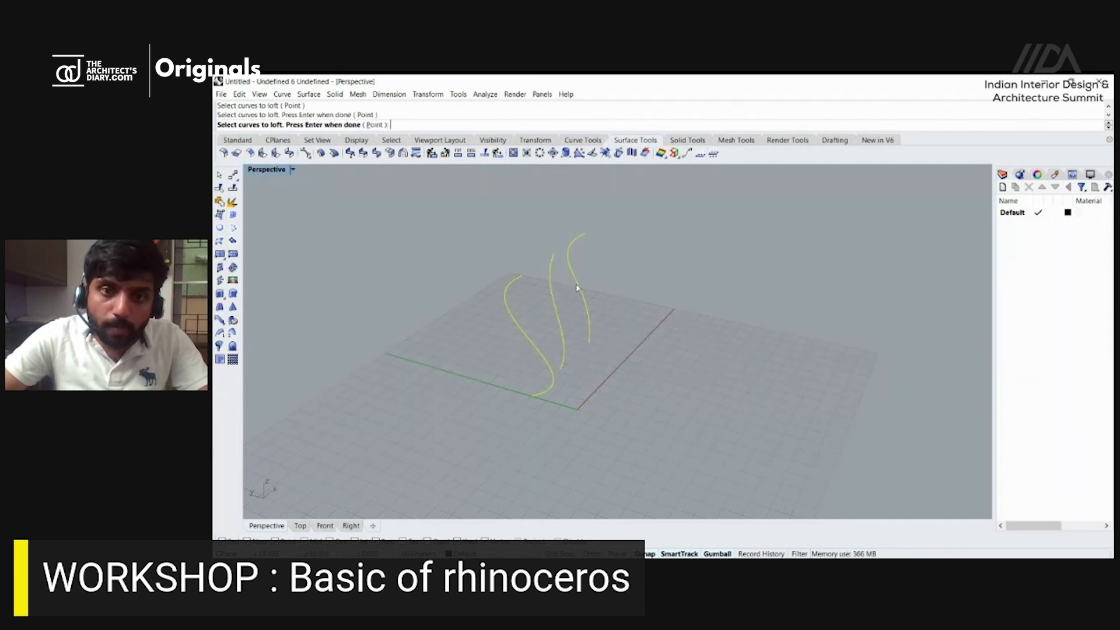
{"action": "key", "text": "Return"}
{"action": "key", "text": "Escape"}
Nudge one control point of the middle S-curve to fine-tune its shape.
{"action": "right_click_drag", "start_coordinate": [614, 318], "coordinate": [492, 333]}
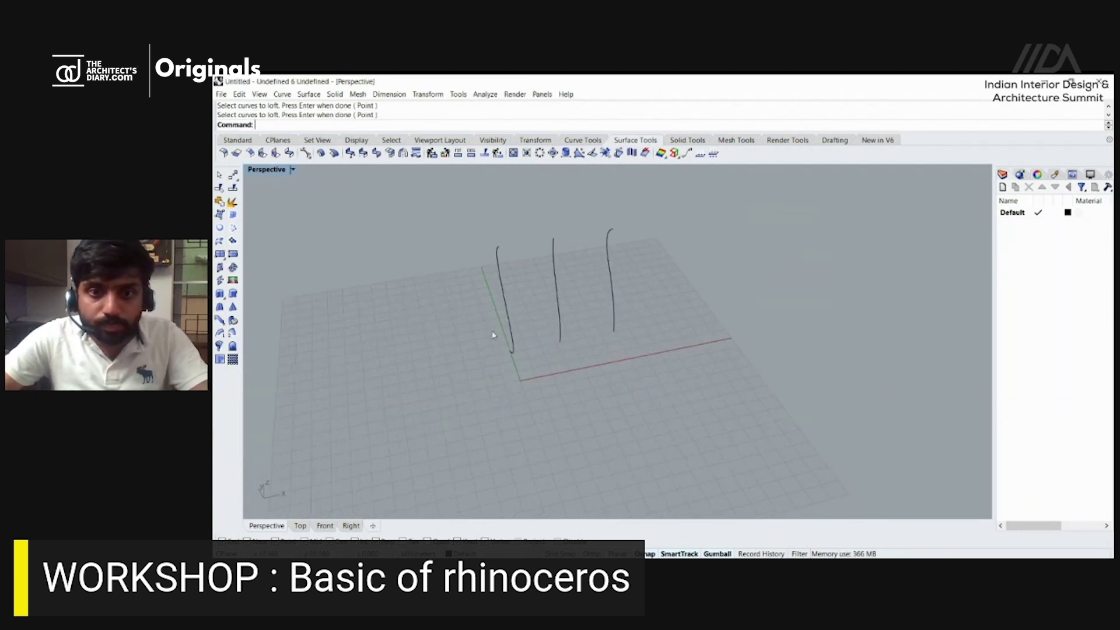
{"action": "right_click_drag", "start_coordinate": [652, 329], "coordinate": [630, 396]}
{"action": "left_click", "coordinate": [568, 311]}
{"action": "right_click_drag", "start_coordinate": [568, 311], "coordinate": [638, 232]}
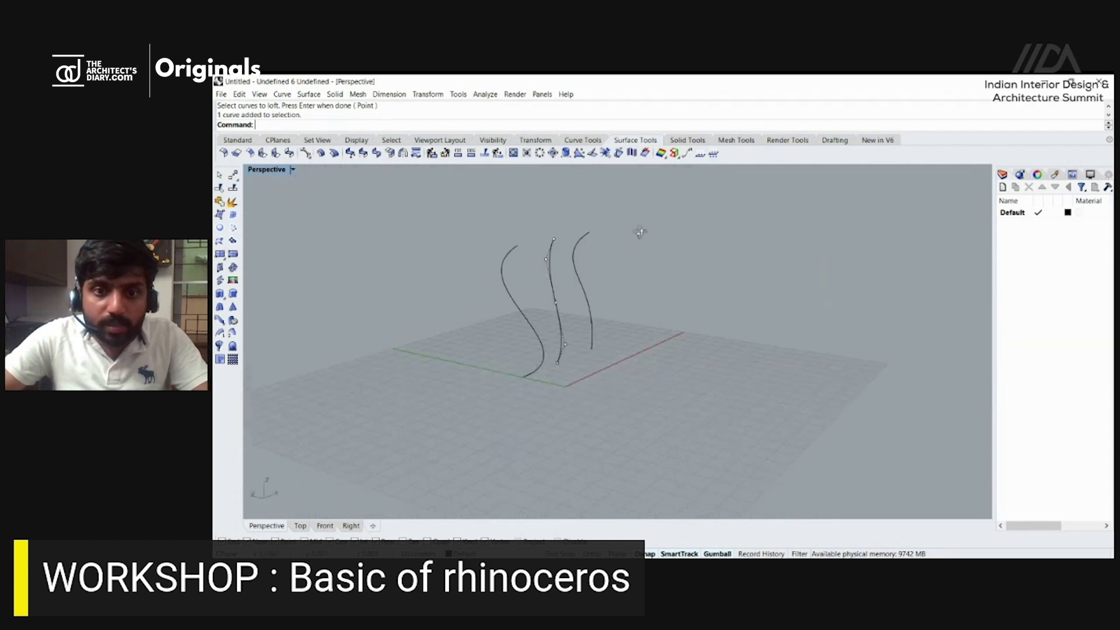
{"action": "left_click", "coordinate": [561, 344]}
{"action": "left_click", "coordinate": [565, 347]}
{"action": "scroll", "coordinate": [568, 347], "scroll_direction": "up", "scroll_amount": 4}
{"action": "left_click_drag", "start_coordinate": [538, 340], "coordinate": [549, 343]}
{"action": "key", "text": "Escape"}
{"action": "scroll", "coordinate": [560, 350], "scroll_direction": "down", "scroll_amount": 5}
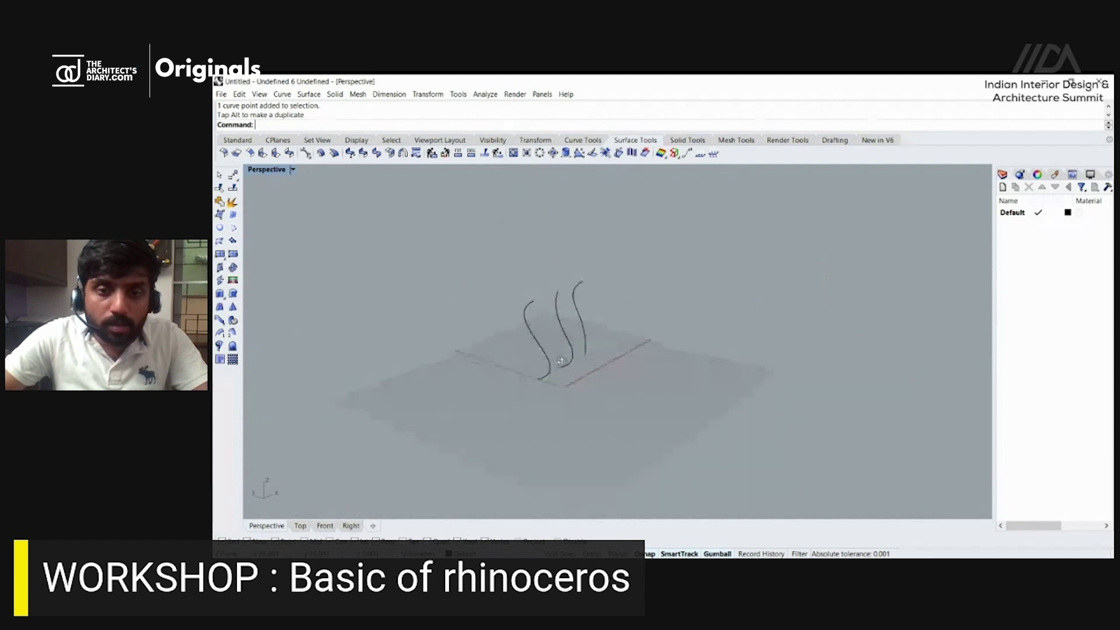
Loft the left, middle and right S-curves with the Normal style into a twisted surface.
{"action": "type", "text": "loft"}
{"action": "key", "text": "Return"}
{"action": "left_click", "coordinate": [539, 345]}
{"action": "left_click", "coordinate": [567, 344]}
{"action": "left_click", "coordinate": [589, 306]}
{"action": "key", "text": "Return"}
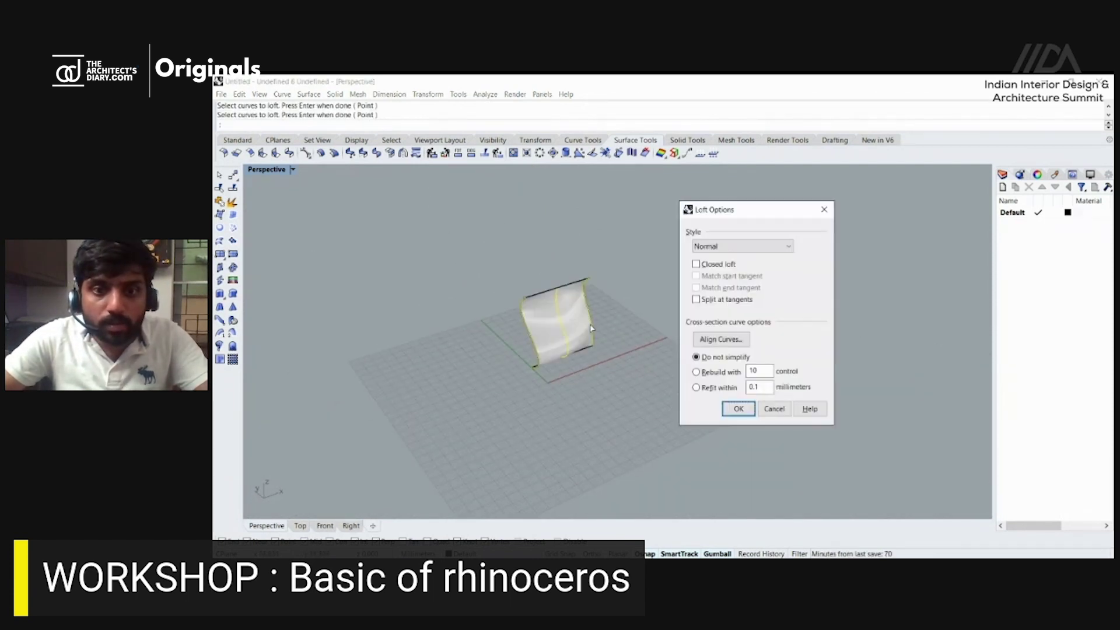
{"action": "key", "text": "Return"}
{"action": "scroll", "coordinate": [553, 308], "scroll_direction": "up", "scroll_amount": 8}
{"action": "right_click_drag", "start_coordinate": [555, 306], "coordinate": [711, 360]}
{"action": "scroll", "coordinate": [715, 273], "scroll_direction": "down", "scroll_amount": 7}
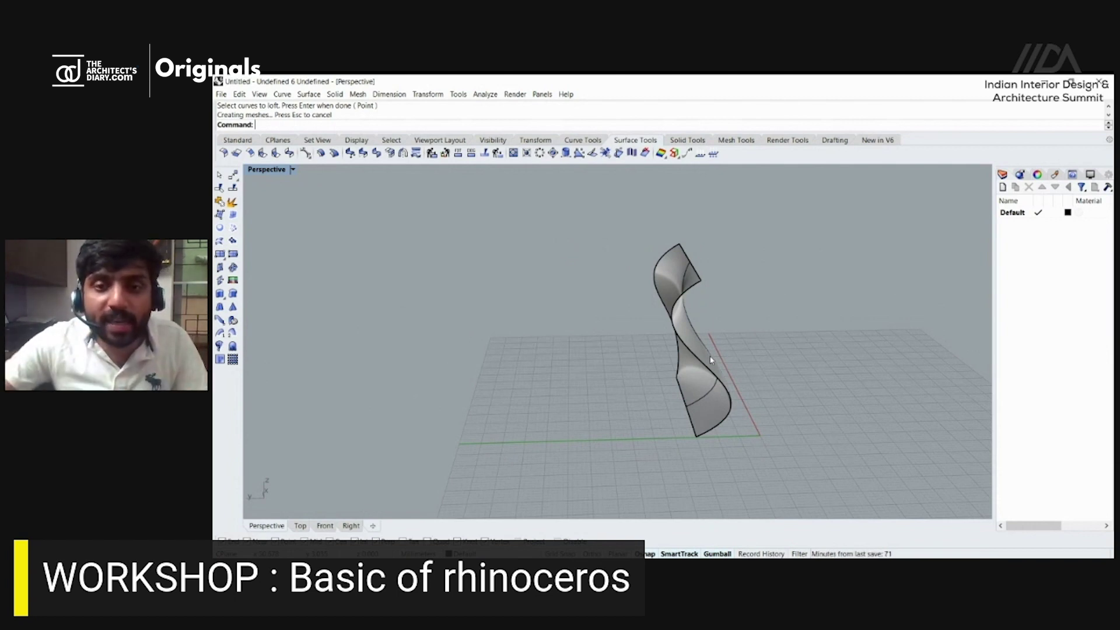
Delete the lofted surface and orbit around the bare S-curves.
{"action": "left_click", "coordinate": [711, 360]}
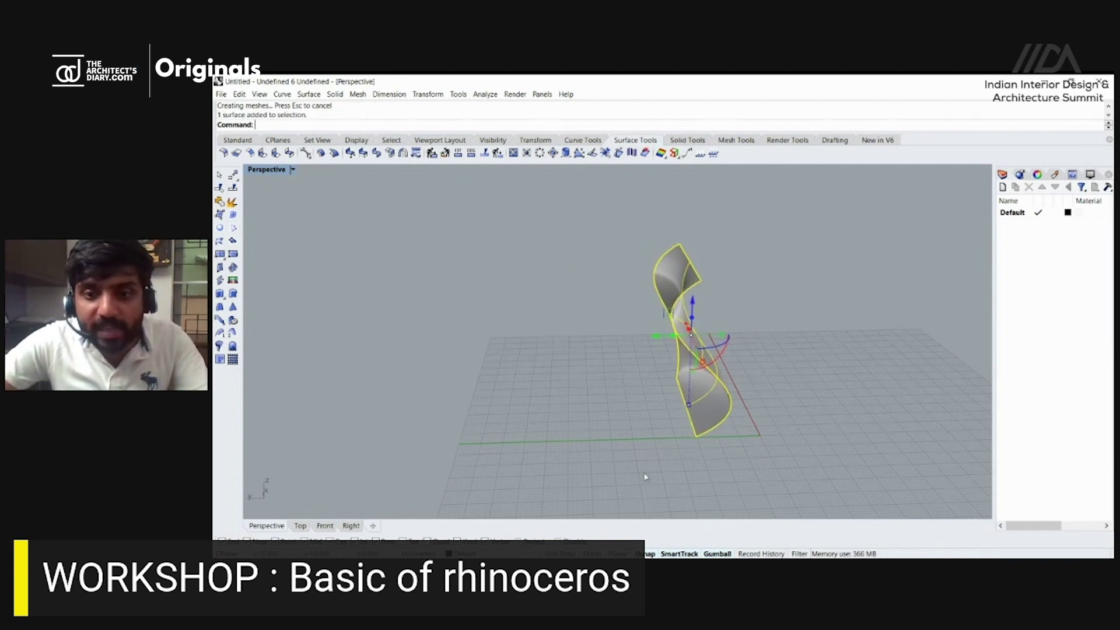
{"action": "key", "text": "Delete"}
{"action": "right_click_drag", "start_coordinate": [703, 409], "coordinate": [700, 385]}
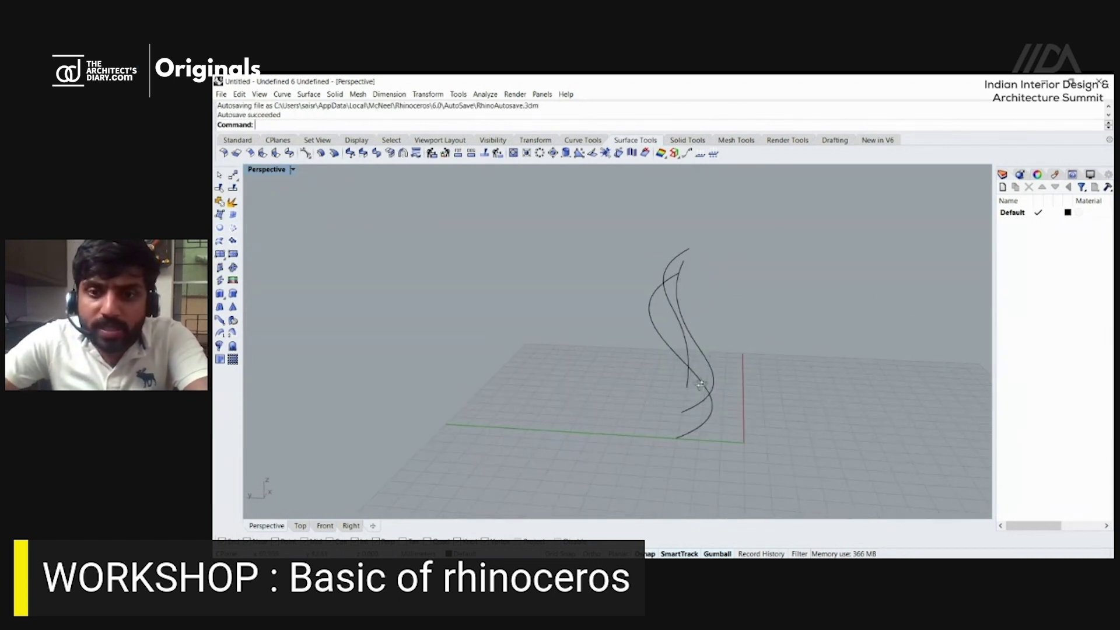
{"action": "right_click_drag", "start_coordinate": [863, 377], "coordinate": [634, 445]}
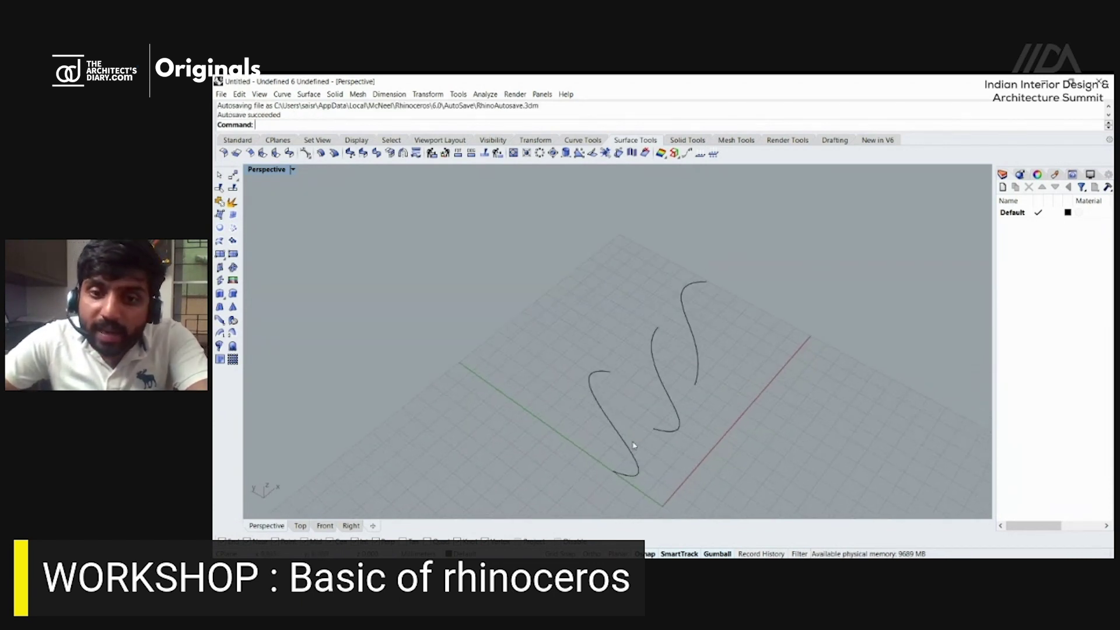
{"action": "right_click_drag", "start_coordinate": [703, 332], "coordinate": [668, 323]}
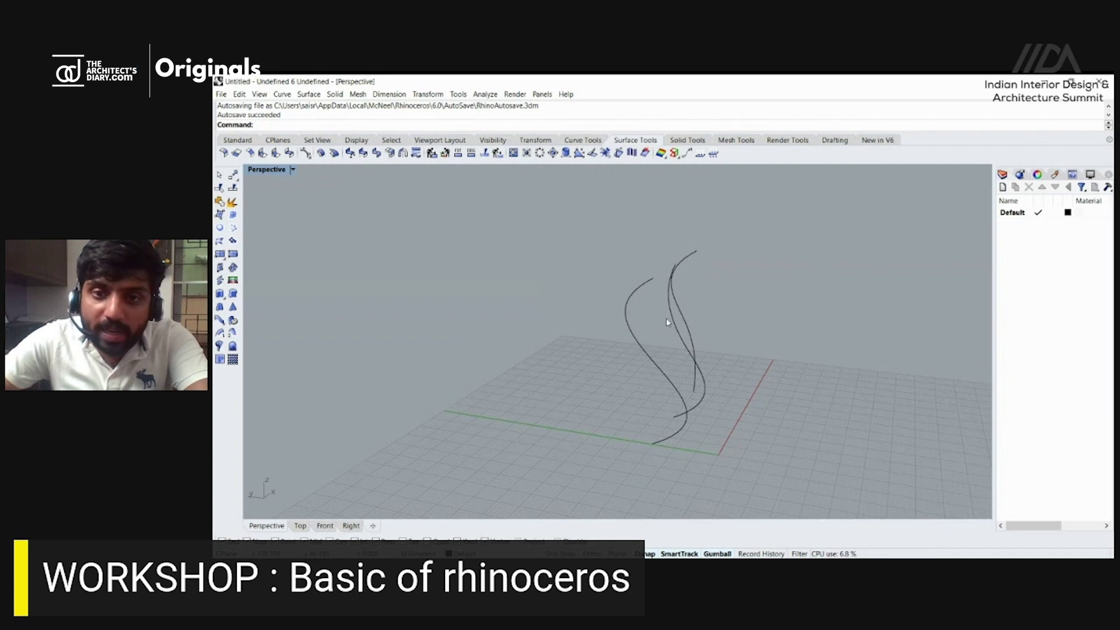
{"action": "right_click_drag", "start_coordinate": [767, 391], "coordinate": [581, 454]}
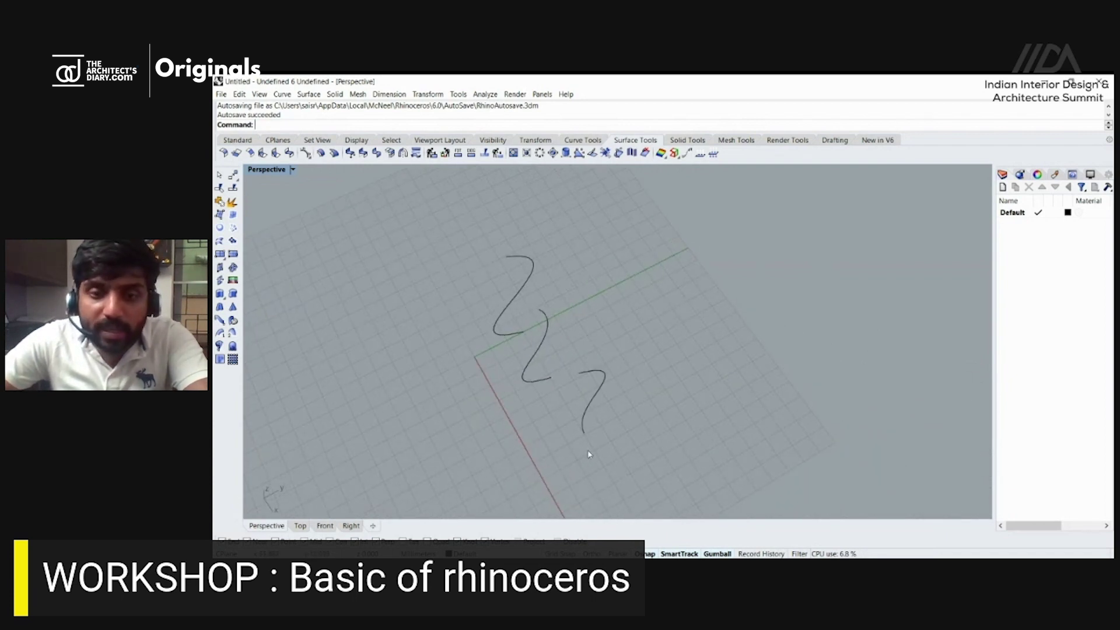
Loft the curves again picked right to left, inspect the result, then undo it.
{"action": "type", "text": "loft"}
{"action": "key", "text": "Return"}
{"action": "left_click", "coordinate": [584, 422]}
{"action": "left_click", "coordinate": [524, 376]}
{"action": "left_click", "coordinate": [501, 326]}
{"action": "key", "text": "Return"}
{"action": "key", "text": "Return"}
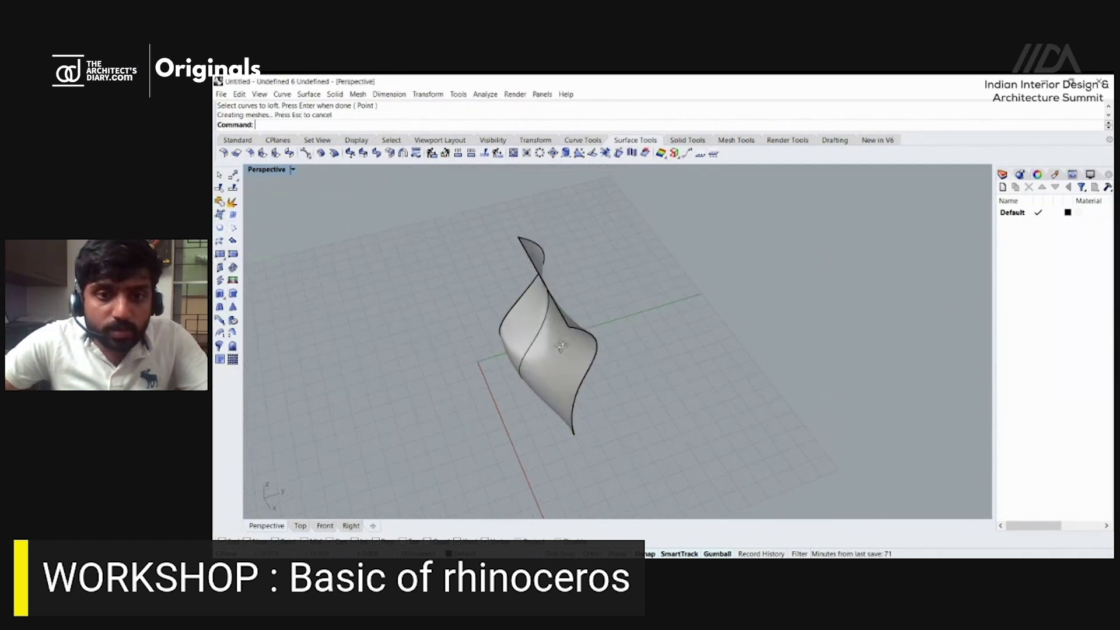
{"action": "right_click_drag", "start_coordinate": [560, 347], "coordinate": [528, 287]}
{"action": "right_click_drag", "start_coordinate": [588, 365], "coordinate": [522, 375]}
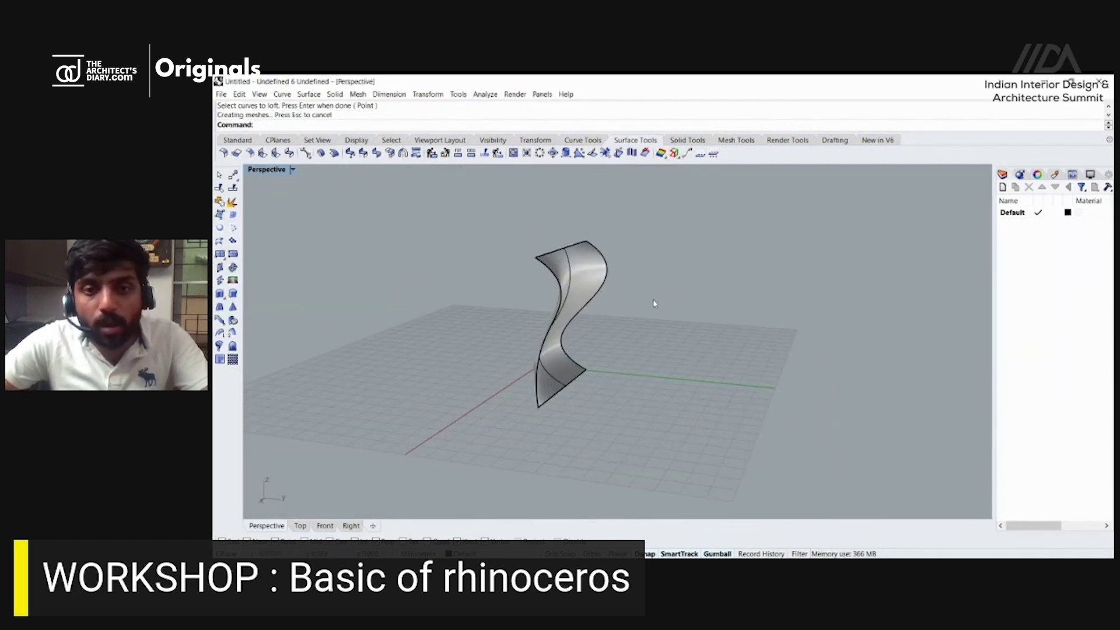
{"action": "scroll", "coordinate": [586, 338], "scroll_direction": "up", "scroll_amount": 5}
{"action": "right_click_drag", "start_coordinate": [321, 440], "coordinate": [501, 418]}
{"action": "scroll", "coordinate": [585, 372], "scroll_direction": "down", "scroll_amount": 6}
{"action": "right_click_drag", "start_coordinate": [585, 371], "coordinate": [637, 332]}
{"action": "key", "text": "ctrl+z"}
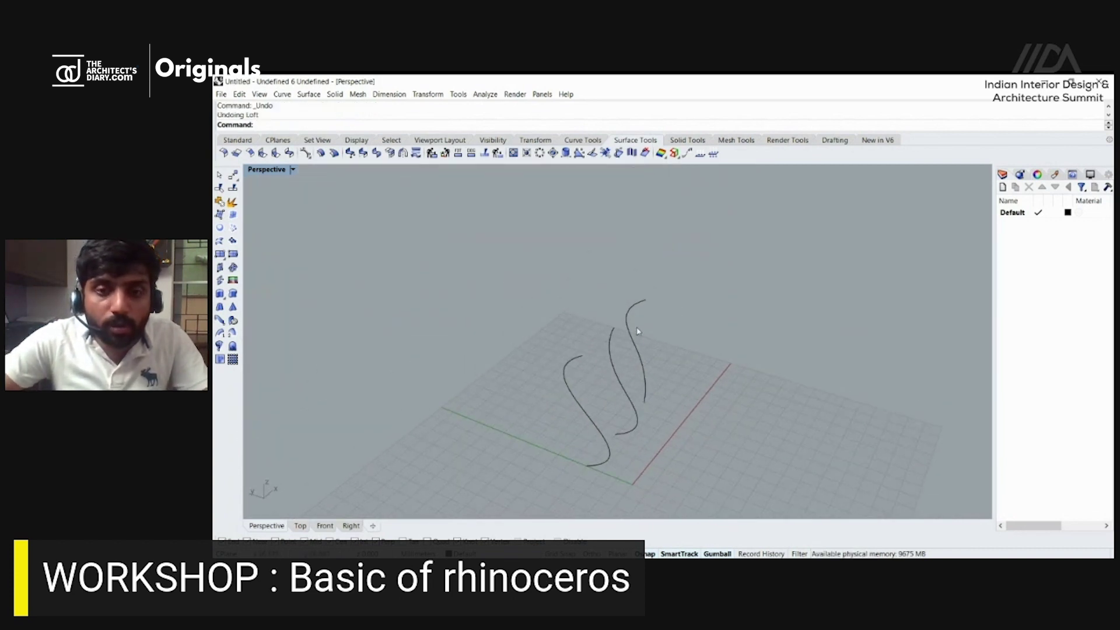
{"action": "right_click", "coordinate": [631, 336]}
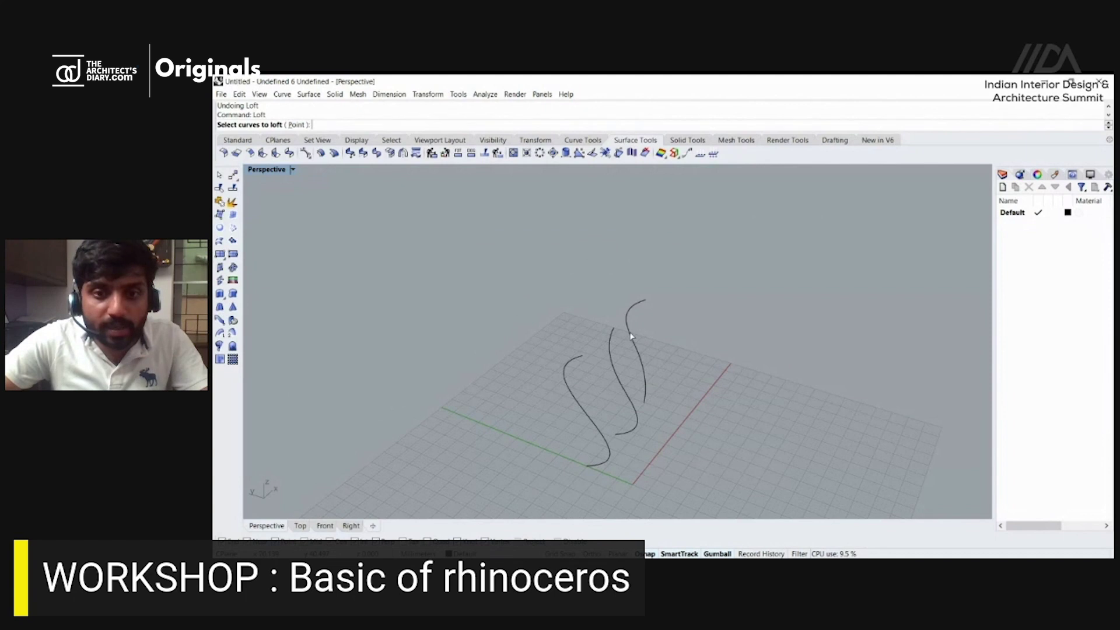
{"action": "left_click", "coordinate": [630, 334]}
{"action": "scroll", "coordinate": [596, 325], "scroll_direction": "down", "scroll_amount": 4}
{"action": "scroll", "coordinate": [590, 369], "scroll_direction": "up", "scroll_amount": 2}
{"action": "left_click", "coordinate": [589, 368]}
{"action": "left_click", "coordinate": [626, 364]}
{"action": "scroll", "coordinate": [620, 364], "scroll_direction": "up", "scroll_amount": 8}
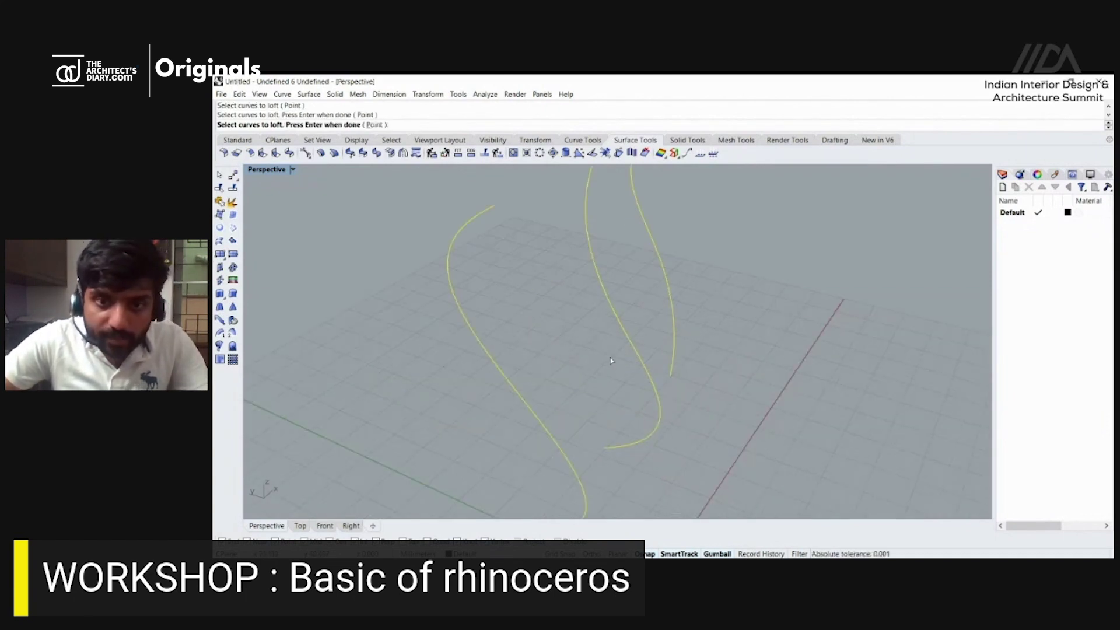
{"action": "right_click", "coordinate": [611, 362]}
{"action": "scroll", "coordinate": [616, 363], "scroll_direction": "down", "scroll_amount": 6}
{"action": "key", "text": "Escape"}
{"action": "right_click_drag", "start_coordinate": [592, 304], "coordinate": [542, 402]}
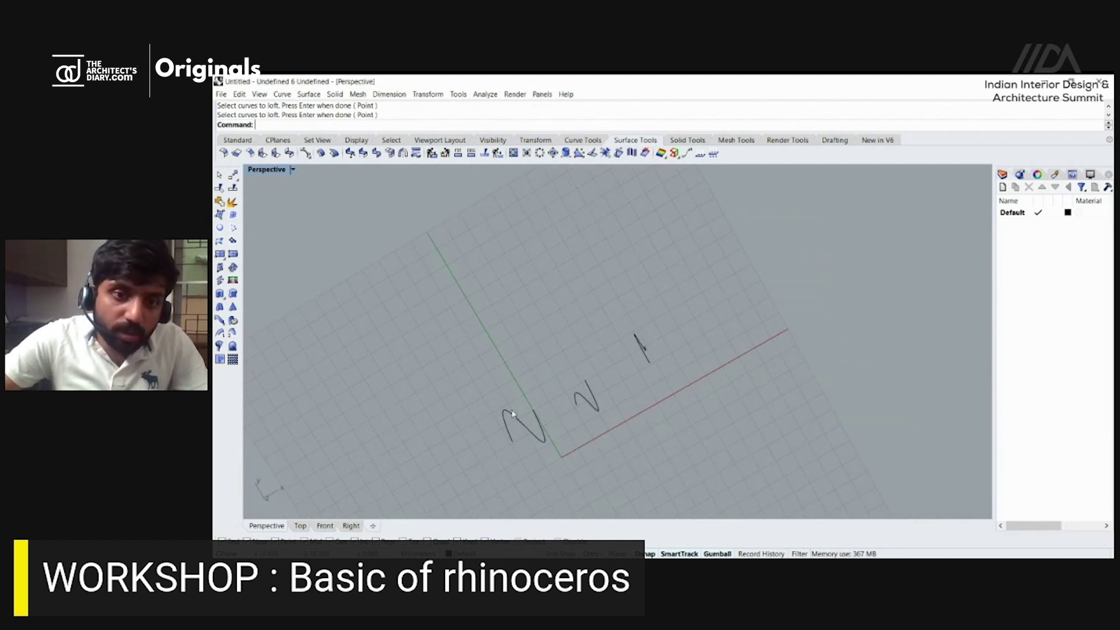
{"action": "right_click_drag", "start_coordinate": [600, 411], "coordinate": [644, 342]}
{"action": "right_click", "coordinate": [642, 336]}
{"action": "left_click", "coordinate": [644, 340]}
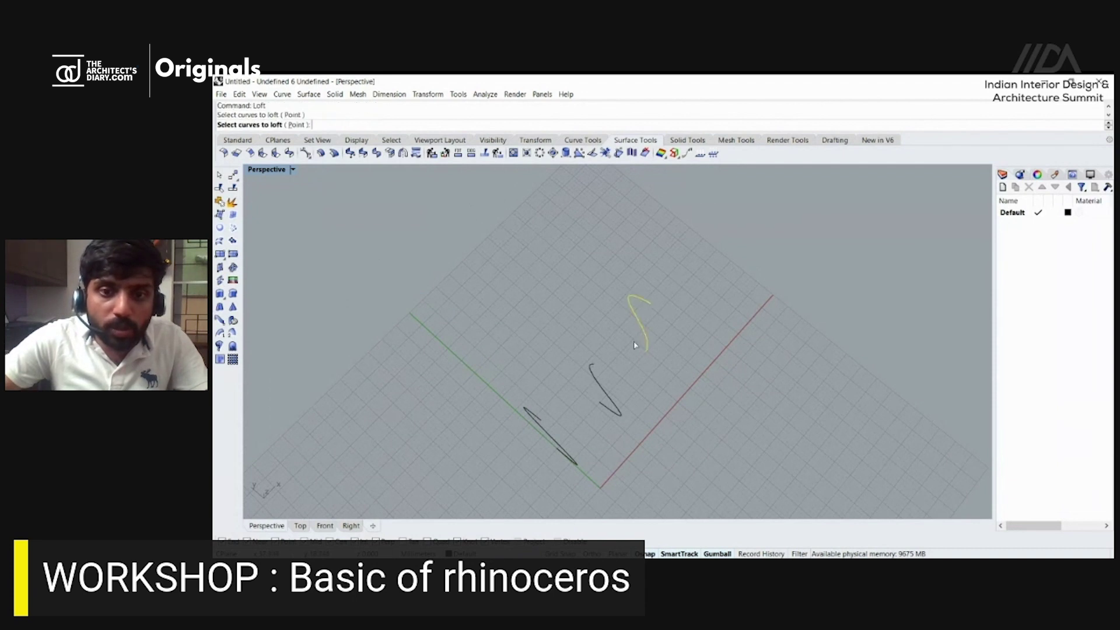
{"action": "left_click", "coordinate": [551, 448]}
{"action": "left_click", "coordinate": [602, 395]}
{"action": "key", "text": "Return"}
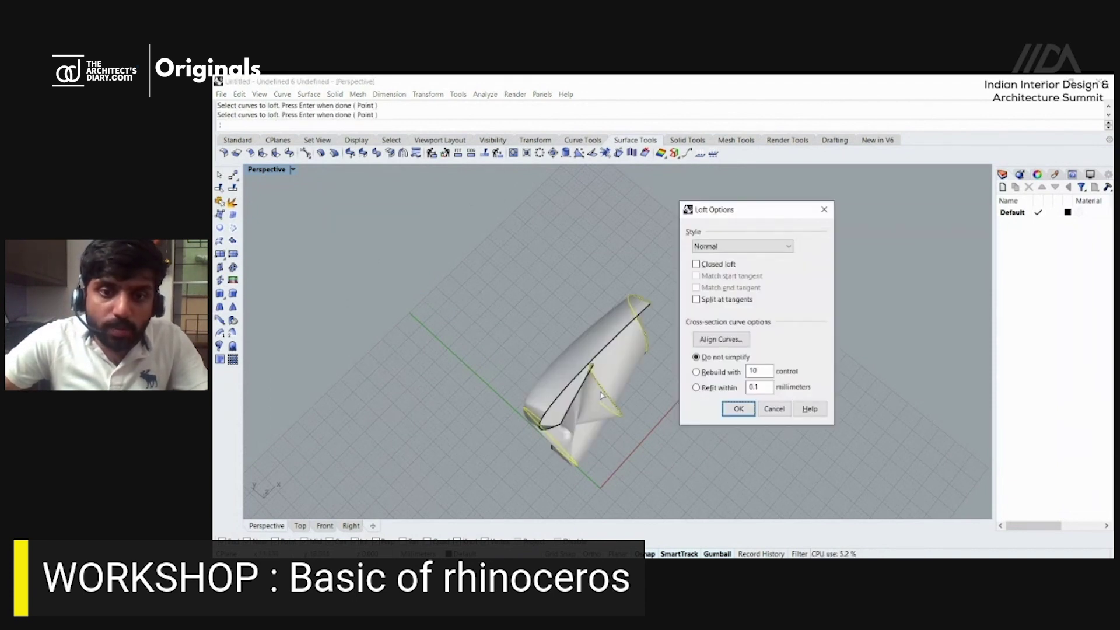
{"action": "right_click_drag", "start_coordinate": [592, 412], "coordinate": [627, 255]}
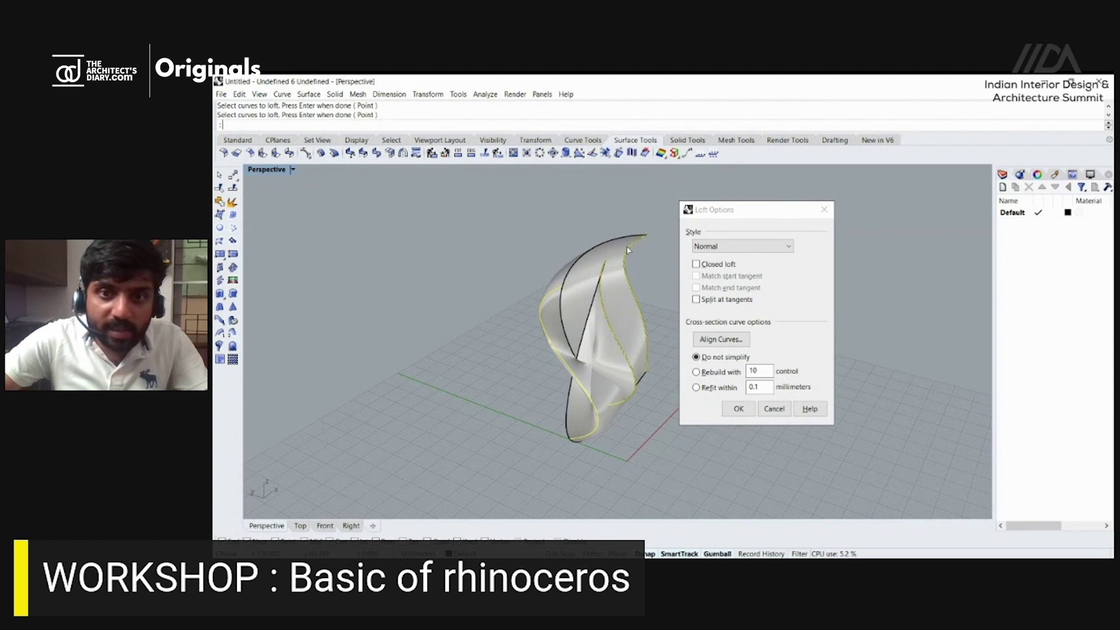
{"action": "scroll", "coordinate": [628, 255], "scroll_direction": "up", "scroll_amount": 5}
{"action": "scroll", "coordinate": [463, 204], "scroll_direction": "down", "scroll_amount": 4}
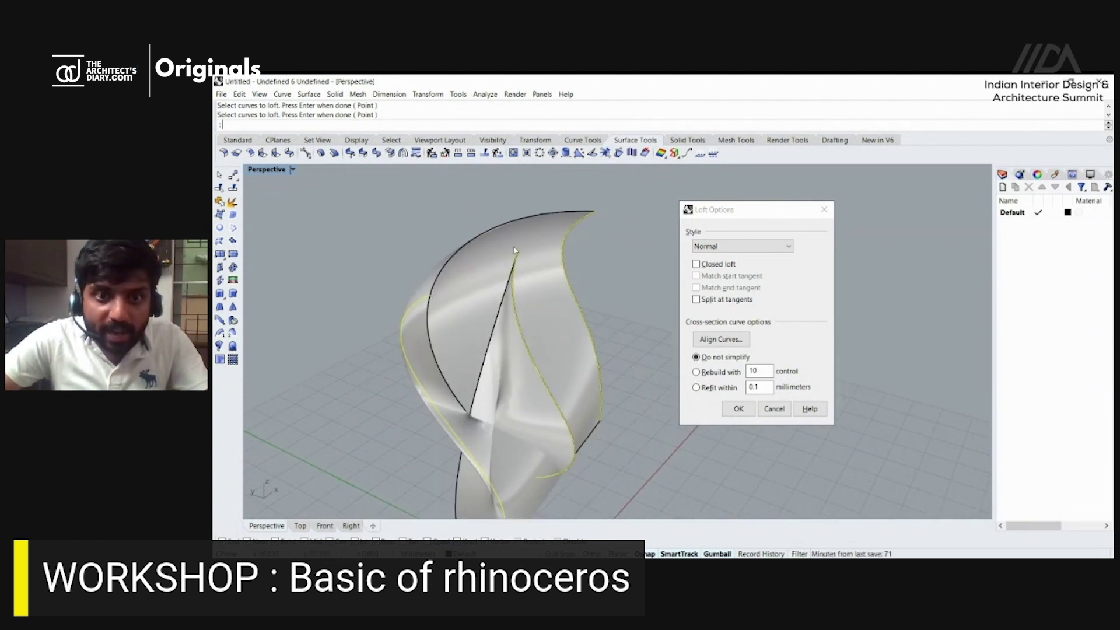
{"action": "scroll", "coordinate": [513, 250], "scroll_direction": "up", "scroll_amount": 5}
{"action": "scroll", "coordinate": [525, 256], "scroll_direction": "down", "scroll_amount": 5}
{"action": "key", "text": "Escape"}
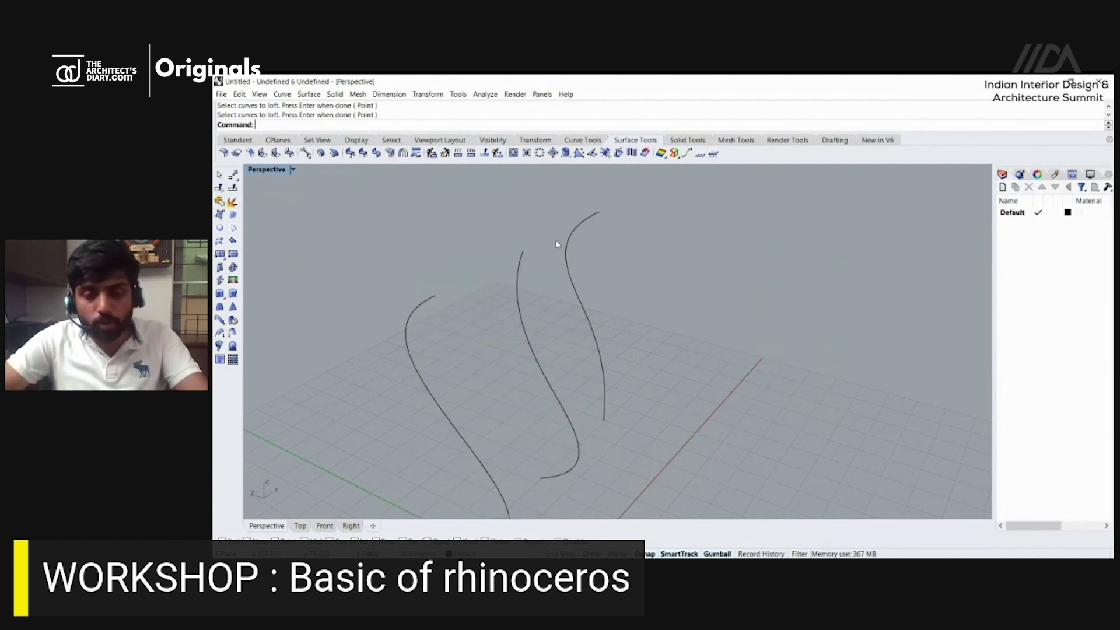
{"action": "scroll", "coordinate": [561, 256], "scroll_direction": "down", "scroll_amount": 8}
End the loft without a surface, then select all three curves and delete them.
{"action": "right_click_drag", "start_coordinate": [577, 313], "coordinate": [621, 389]}
{"action": "right_click", "coordinate": [600, 344]}
{"action": "right_click", "coordinate": [590, 324]}
{"action": "scroll", "coordinate": [598, 309], "scroll_direction": "up", "scroll_amount": 6}
{"action": "key", "text": "ctrl+a"}
{"action": "key", "text": "Delete"}
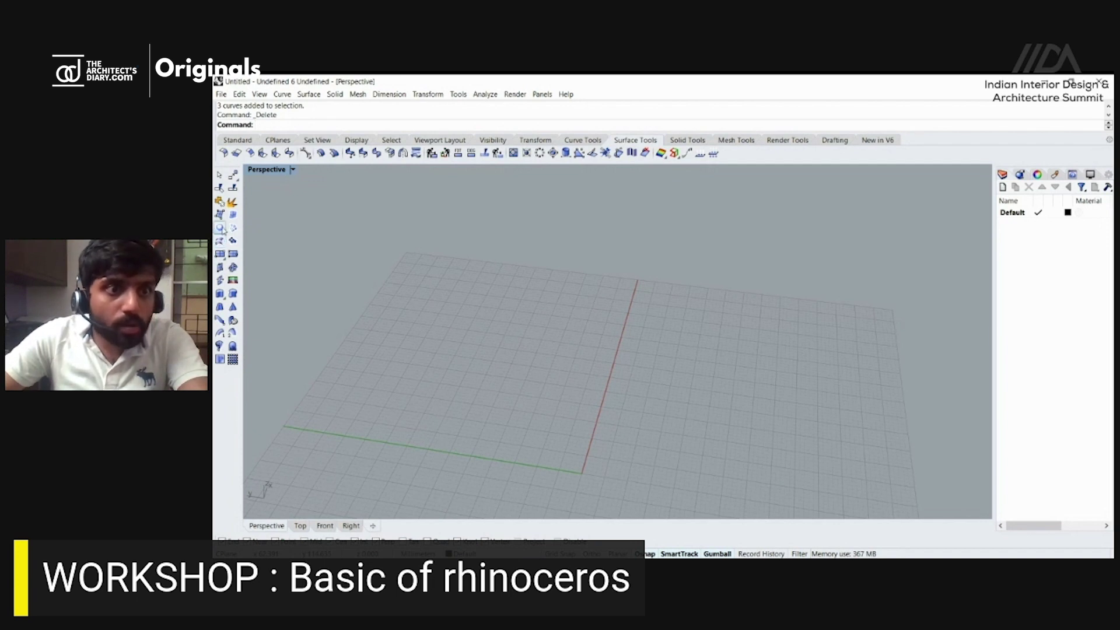
Undo the deletion to restore the S-curves and select the middle curve.
{"action": "right_click_drag", "start_coordinate": [368, 329], "coordinate": [403, 340]}
{"action": "key", "text": "ctrl+z"}
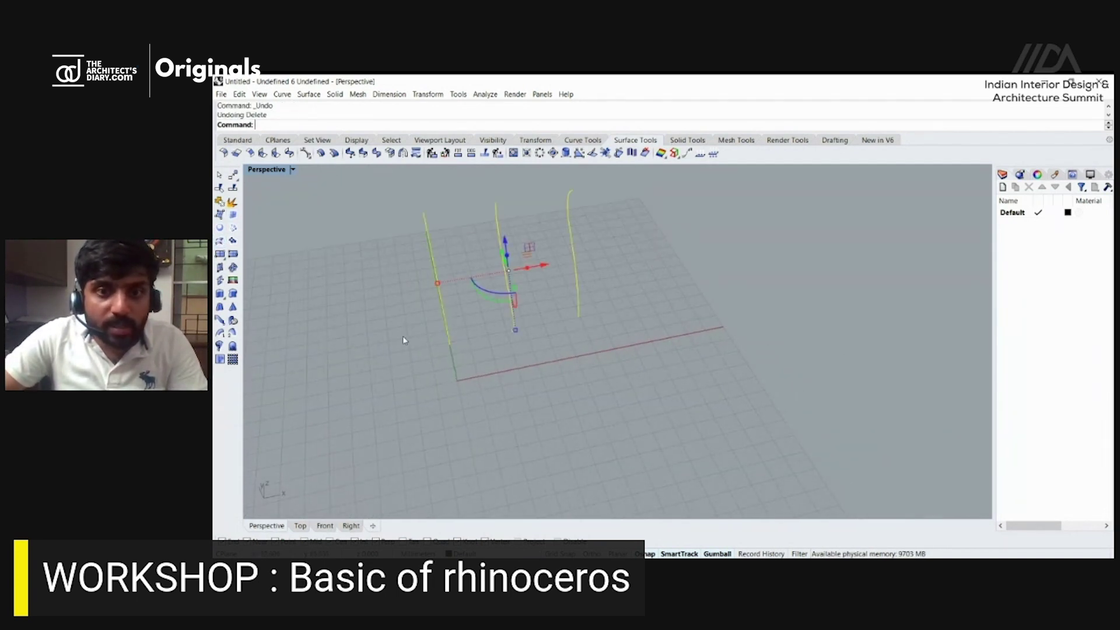
{"action": "left_click", "coordinate": [575, 376]}
{"action": "right_click_drag", "start_coordinate": [522, 385], "coordinate": [520, 288]}
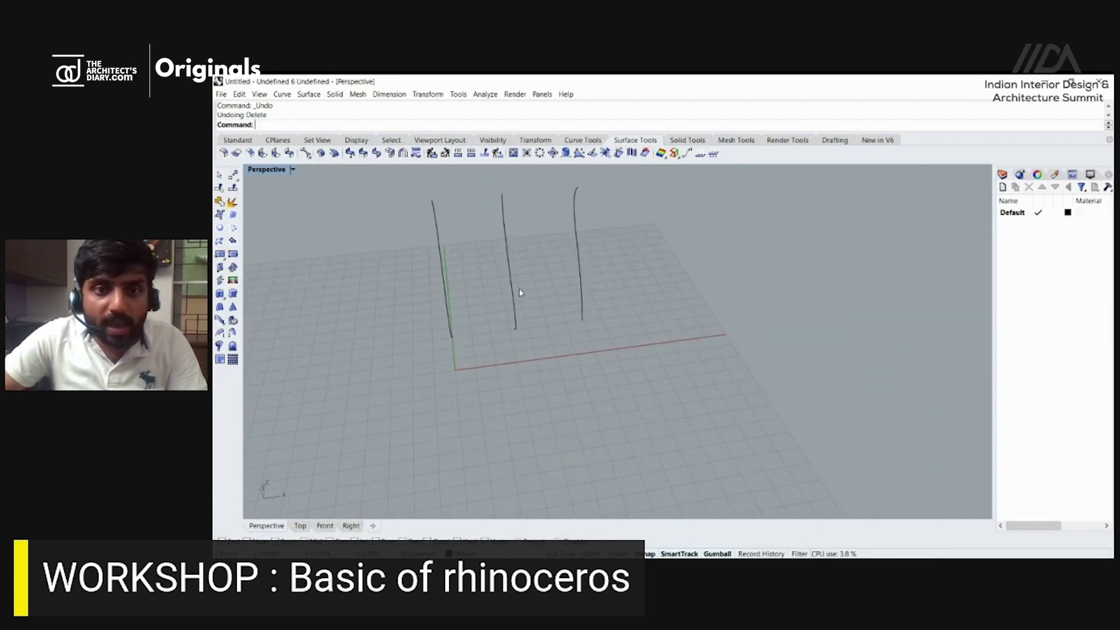
{"action": "left_click", "coordinate": [515, 320]}
{"action": "mouse_move", "coordinate": [515, 320]}
{"action": "right_mouse_down"}
{"action": "mouse_move", "coordinate": [665, 308]}
{"action": "mouse_move", "coordinate": [619, 327]}
{"action": "mouse_move", "coordinate": [613, 313]}
{"action": "mouse_move", "coordinate": [655, 317]}
{"action": "mouse_move", "coordinate": [582, 337]}
{"action": "right_mouse_up"}
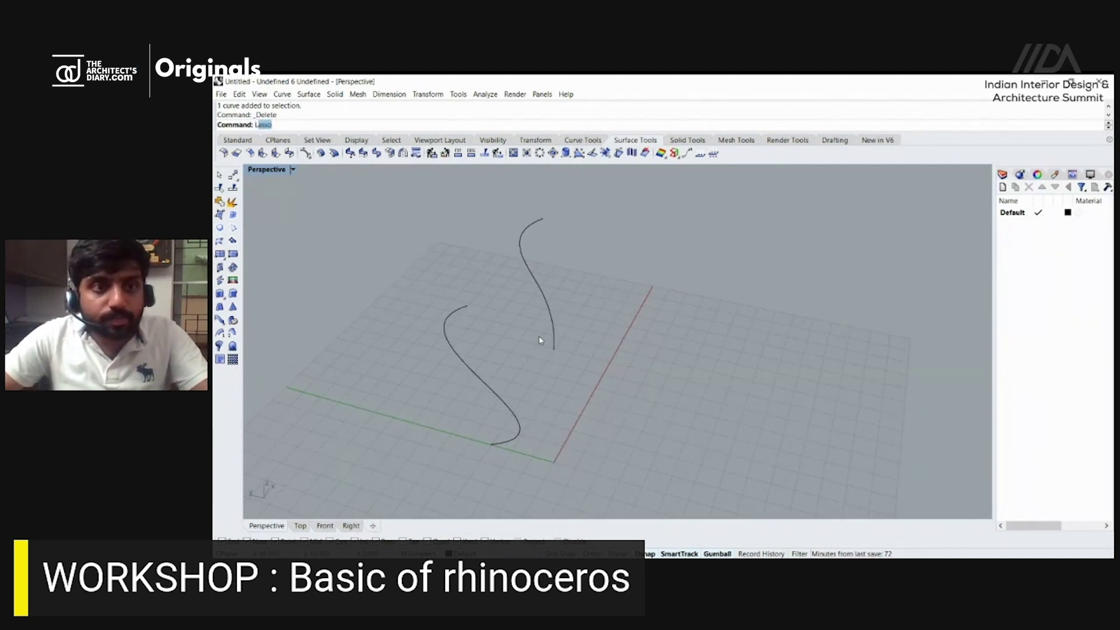
Draw a straight Line from one S-curve's end to the other curve's base.
{"action": "key", "text": "Return"}
{"action": "key", "text": "Escape"}
{"action": "type", "text": "Line"}
{"action": "key", "text": "Return"}
{"action": "left_click", "coordinate": [554, 351]}
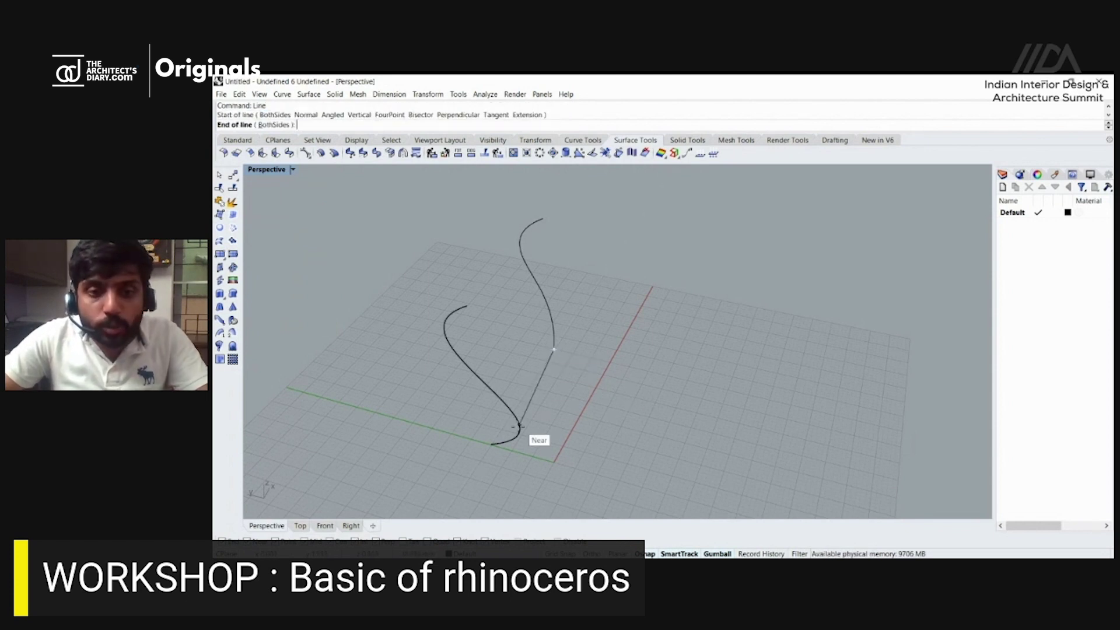
{"action": "left_click", "coordinate": [493, 443]}
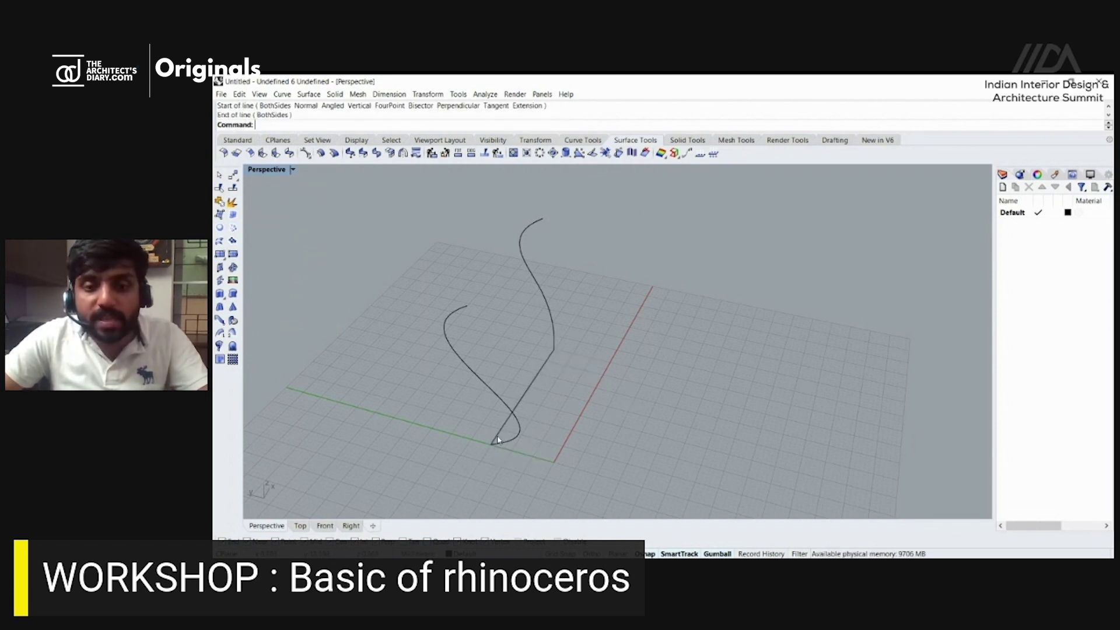
Rebuild the connecting line with 5 points at degree 3.
{"action": "left_click", "coordinate": [518, 404]}
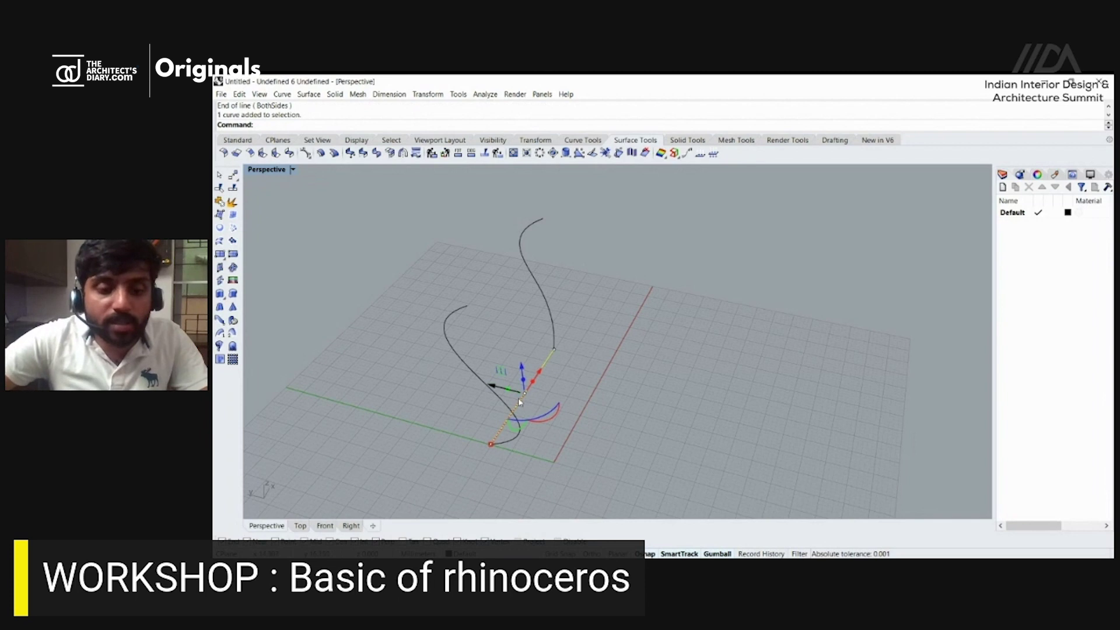
{"action": "type", "text": "reb"}
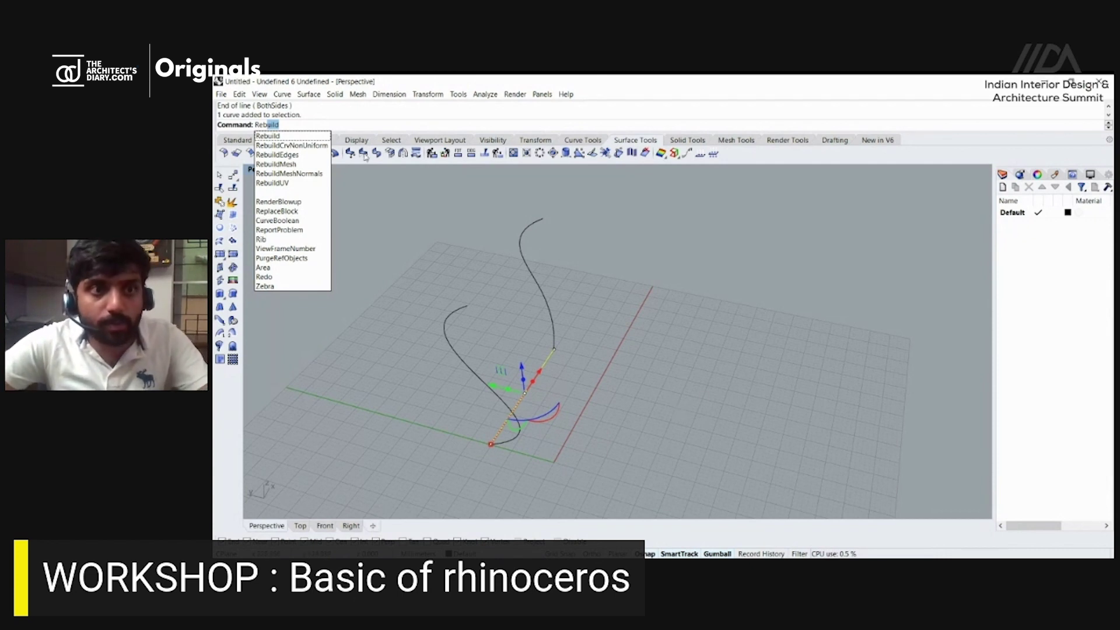
{"action": "key", "text": "Return"}
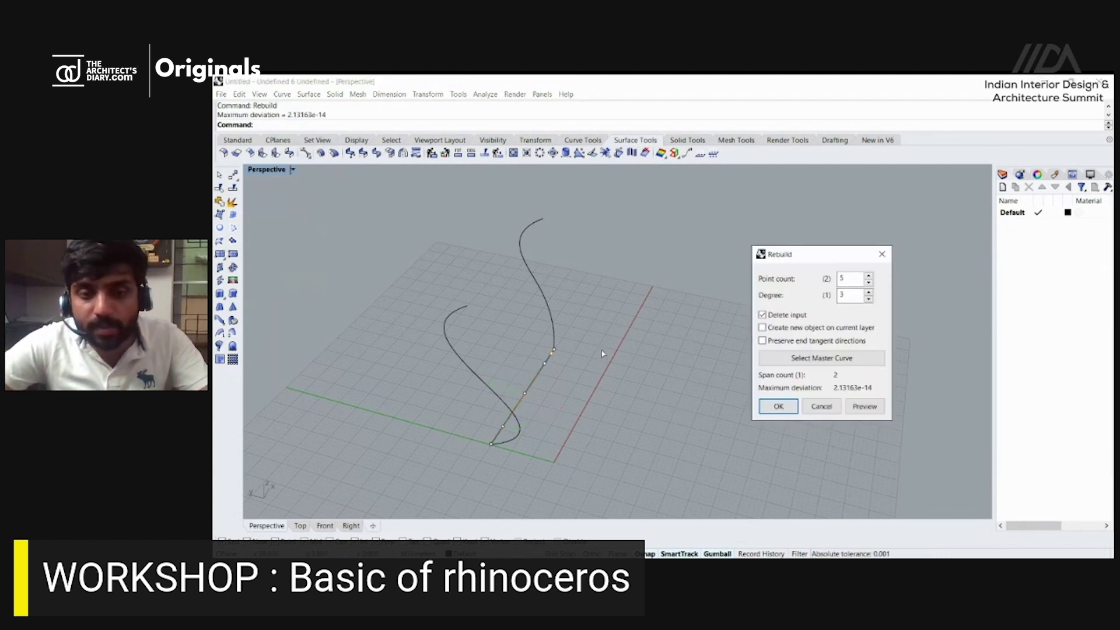
{"action": "key", "text": "Return"}
{"action": "right_click", "coordinate": [568, 362]}
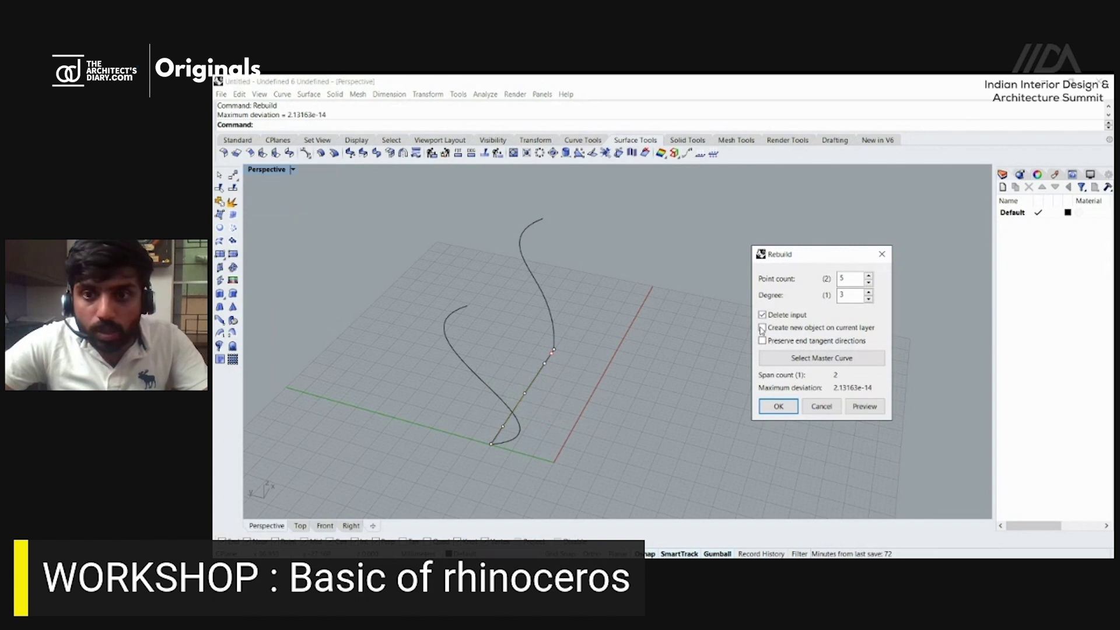
{"action": "left_click", "coordinate": [778, 406]}
Drag two control points of the rebuilt line to bend it into a curve.
{"action": "right_click_drag", "start_coordinate": [681, 384], "coordinate": [607, 427]}
{"action": "scroll", "coordinate": [507, 332], "scroll_direction": "up", "scroll_amount": 5}
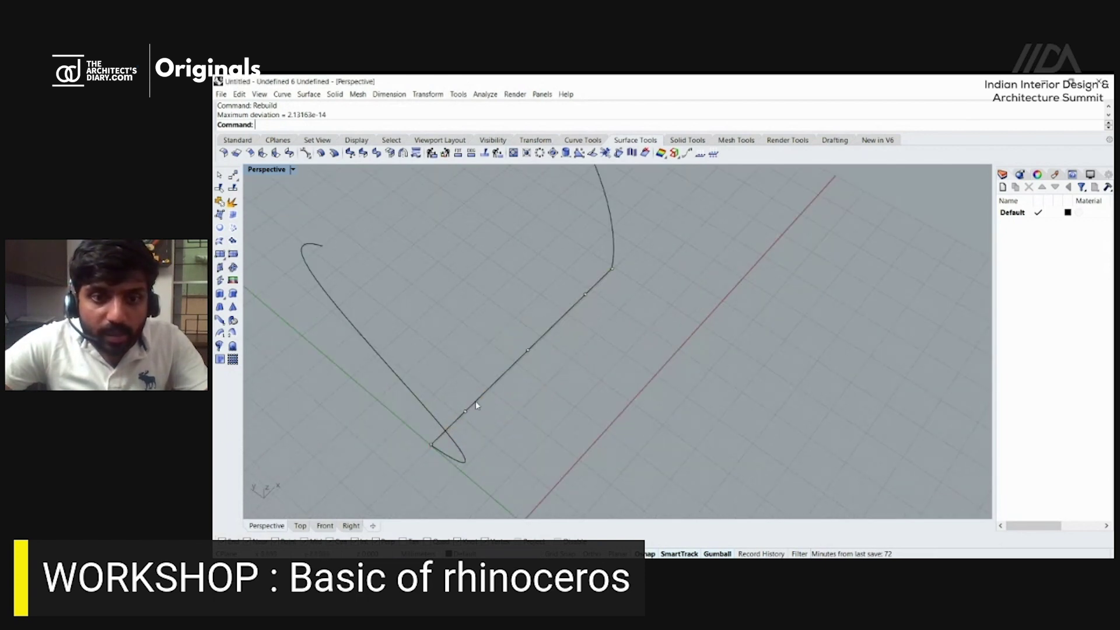
{"action": "left_click", "coordinate": [465, 412]}
{"action": "left_click_drag", "start_coordinate": [441, 397], "coordinate": [564, 379]}
{"action": "left_click", "coordinate": [589, 298]}
{"action": "left_click", "coordinate": [618, 325]}
{"action": "left_click_drag", "start_coordinate": [568, 287], "coordinate": [538, 266]}
{"action": "left_click", "coordinate": [600, 381]}
Select the right and left S-curves and start a loft between them.
{"action": "scroll", "coordinate": [600, 380], "scroll_direction": "down", "scroll_amount": 8}
{"action": "right_click_drag", "start_coordinate": [602, 382], "coordinate": [603, 320]}
{"action": "left_click", "coordinate": [605, 315]}
{"action": "scroll", "coordinate": [543, 358], "scroll_direction": "up", "scroll_amount": 3}
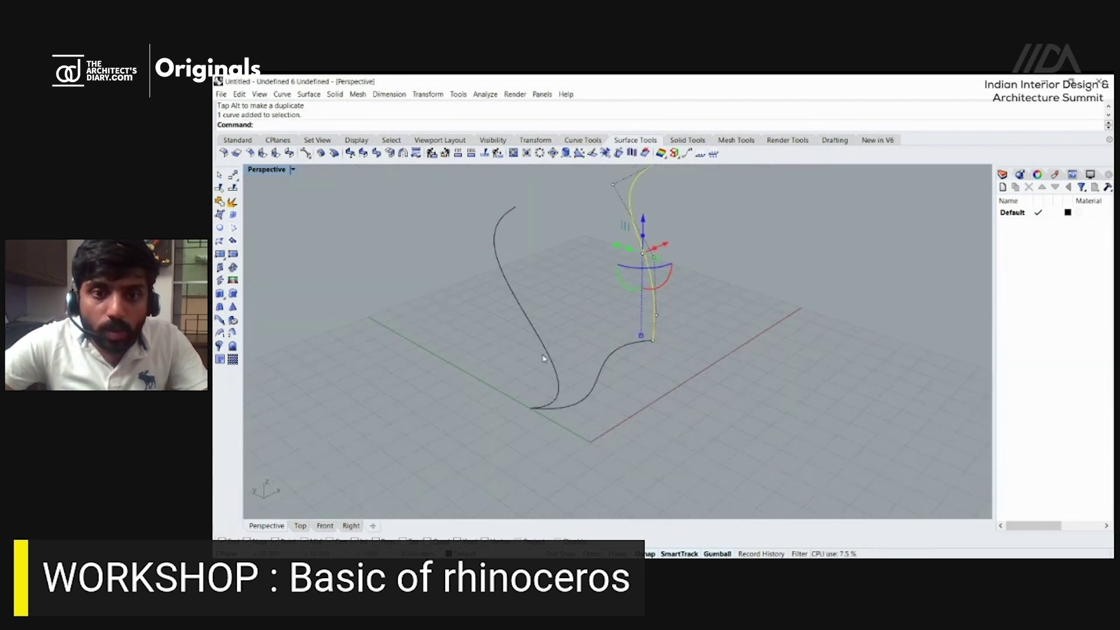
{"action": "left_click", "coordinate": [548, 360], "text": "shift"}
{"action": "type", "text": "loft"}
{"action": "key", "text": "Return"}
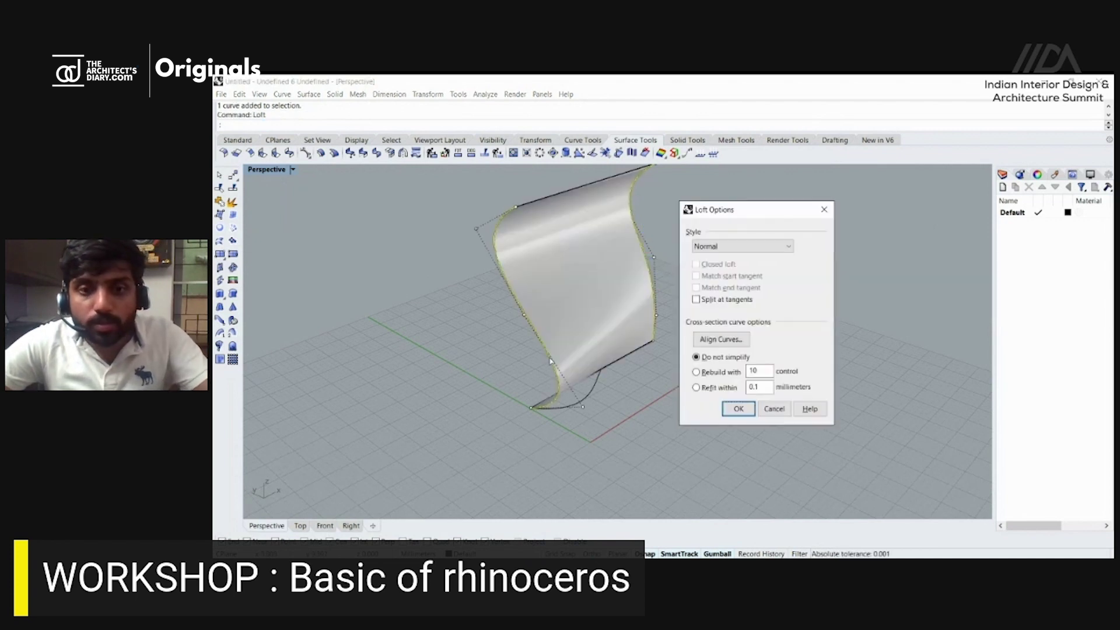
Accept the loft options and orbit to inspect the twisted lofted surface and its edge curves.
{"action": "key", "text": "Return"}
{"action": "right_click_drag", "start_coordinate": [552, 362], "coordinate": [670, 372]}
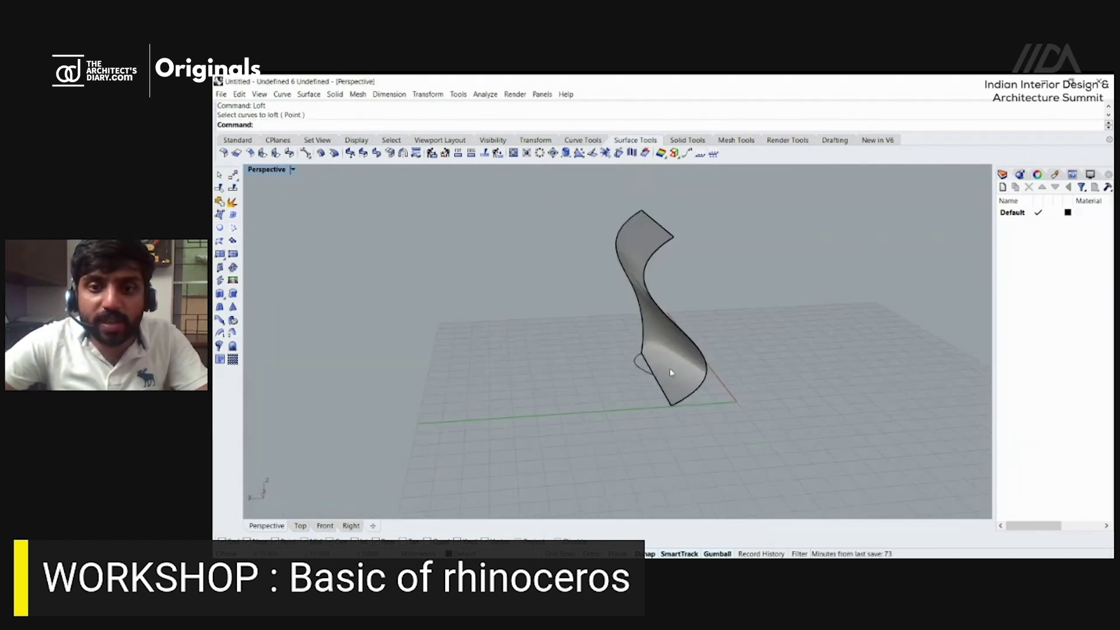
{"action": "left_click", "coordinate": [623, 222]}
{"action": "key", "text": "Escape"}
{"action": "left_click", "coordinate": [646, 266]}
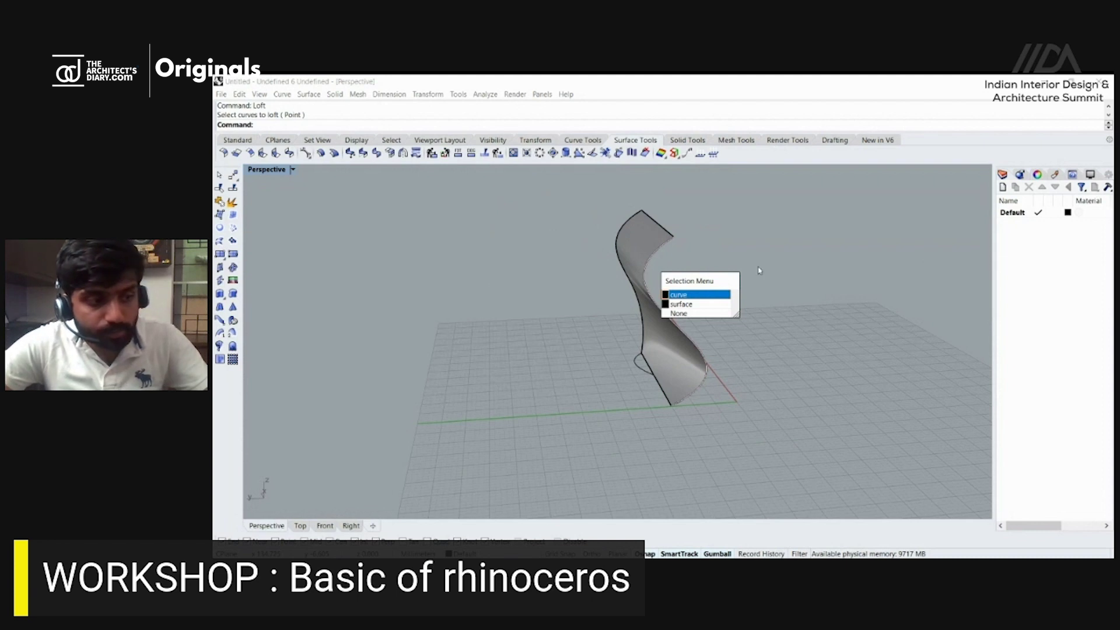
{"action": "left_click", "coordinate": [766, 304]}
{"action": "right_click_drag", "start_coordinate": [767, 304], "coordinate": [649, 315]}
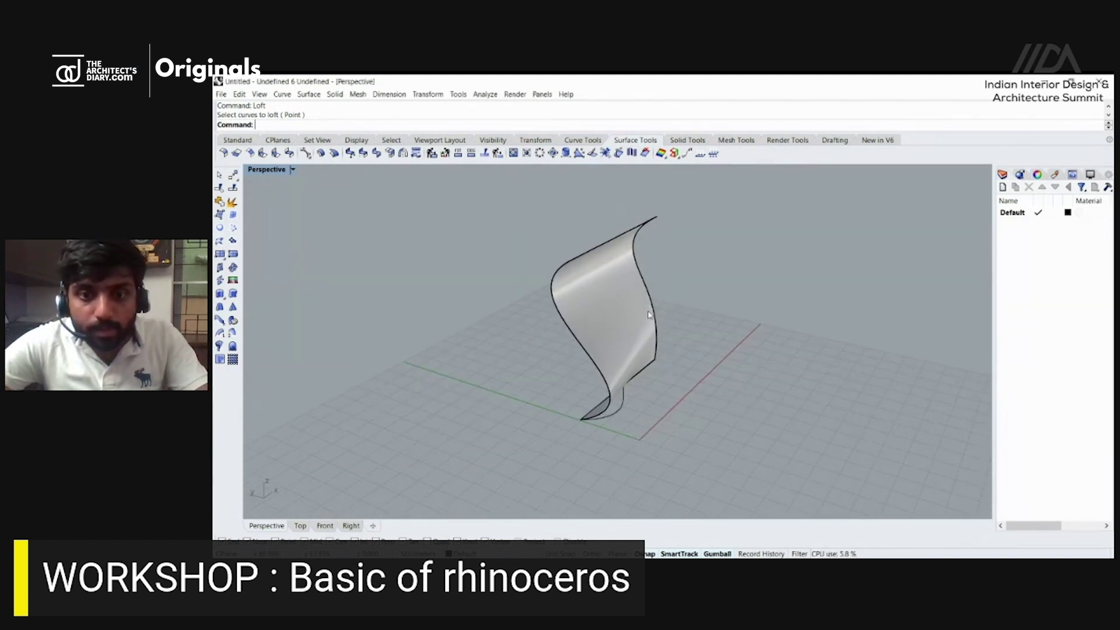
{"action": "scroll", "coordinate": [641, 350], "scroll_direction": "up", "scroll_amount": 3}
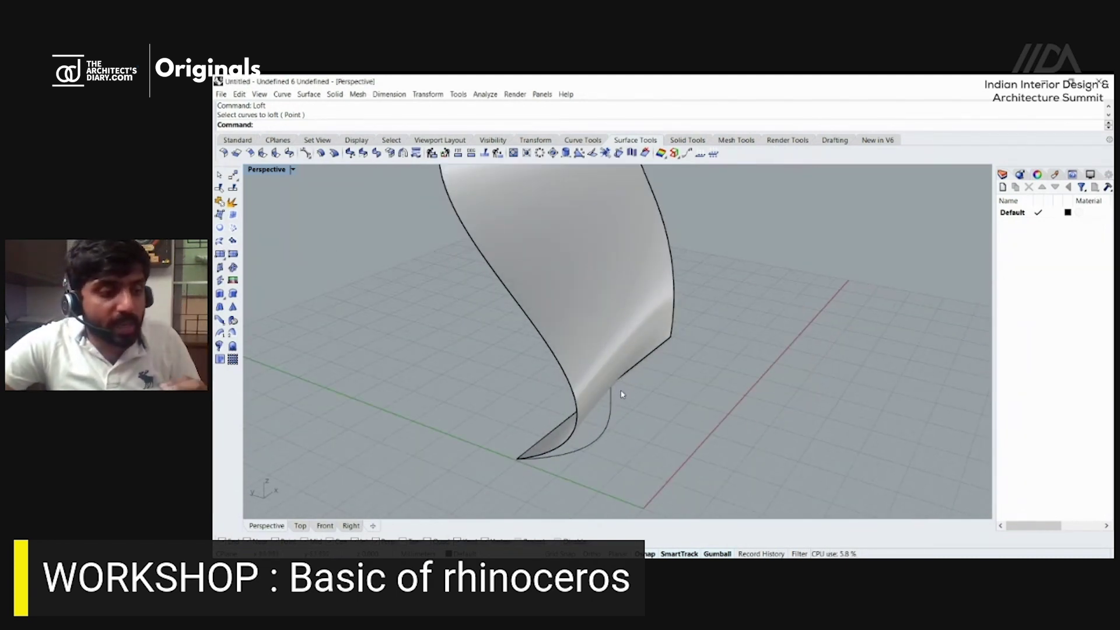
Delete the lofted surface, then undo to bring it back.
{"action": "left_click", "coordinate": [602, 324]}
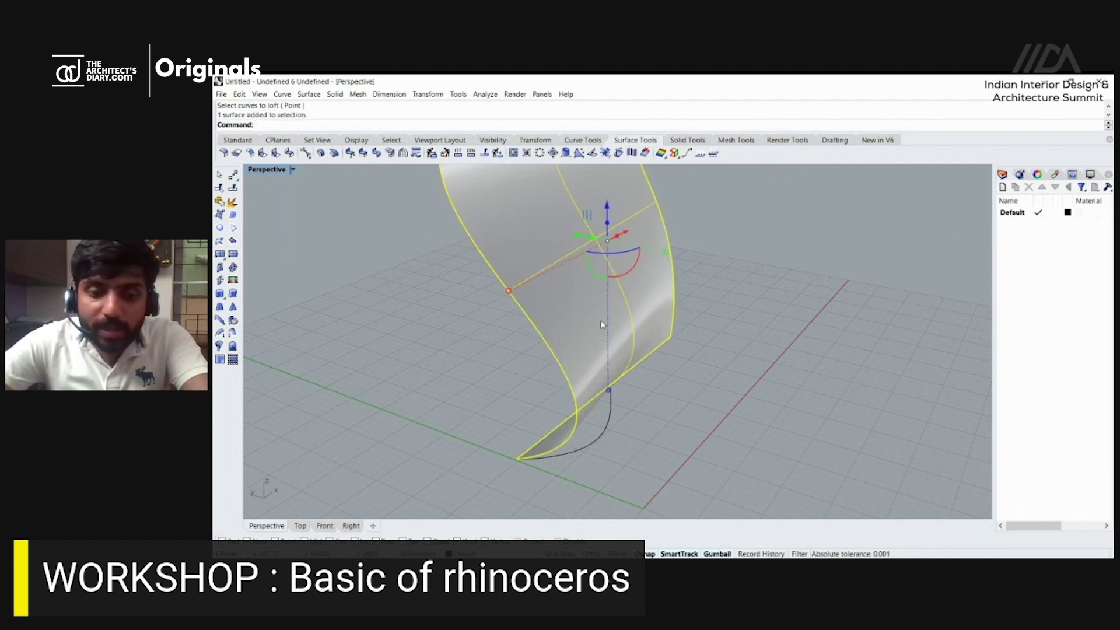
{"action": "key", "text": "Delete"}
{"action": "right_click_drag", "start_coordinate": [640, 351], "coordinate": [625, 352]}
{"action": "scroll", "coordinate": [624, 351], "scroll_direction": "down", "scroll_amount": 6}
{"action": "scroll", "coordinate": [592, 407], "scroll_direction": "up", "scroll_amount": 6}
{"action": "key", "text": "ctrl+z"}
{"action": "right_click_drag", "start_coordinate": [574, 416], "coordinate": [639, 249]}
{"action": "scroll", "coordinate": [638, 249], "scroll_direction": "up", "scroll_amount": 2}
{"action": "key", "text": "Escape"}
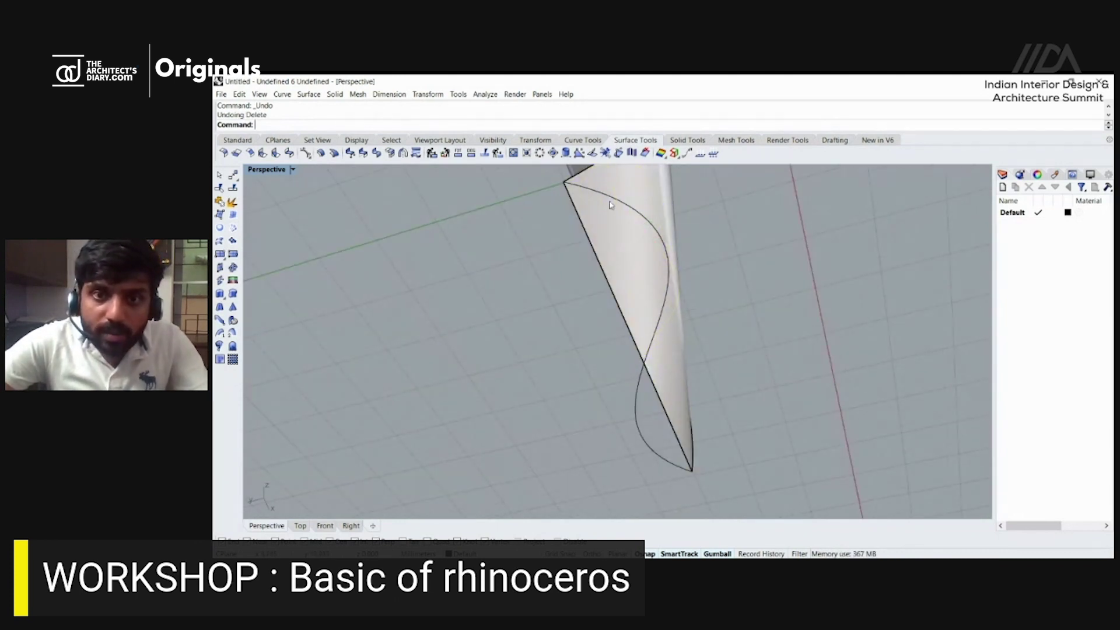
Reselect the lofted surface from a low side view, starting and cancelling a repeated Loft.
{"action": "right_click_drag", "start_coordinate": [617, 318], "coordinate": [583, 473]}
{"action": "left_click", "coordinate": [599, 383]}
{"action": "scroll", "coordinate": [597, 382], "scroll_direction": "down", "scroll_amount": 5}
{"action": "right_click_drag", "start_coordinate": [599, 386], "coordinate": [555, 377]}
{"action": "right_click", "coordinate": [617, 412]}
{"action": "scroll", "coordinate": [624, 397], "scroll_direction": "down", "scroll_amount": 8}
{"action": "key", "text": "Escape"}
{"action": "scroll", "coordinate": [575, 354], "scroll_direction": "up", "scroll_amount": 4}
Delete the lofted surface for good, then type Swe for the sweep command.
{"action": "left_click", "coordinate": [575, 353]}
{"action": "key", "text": "Return"}
{"action": "left_click", "coordinate": [675, 321]}
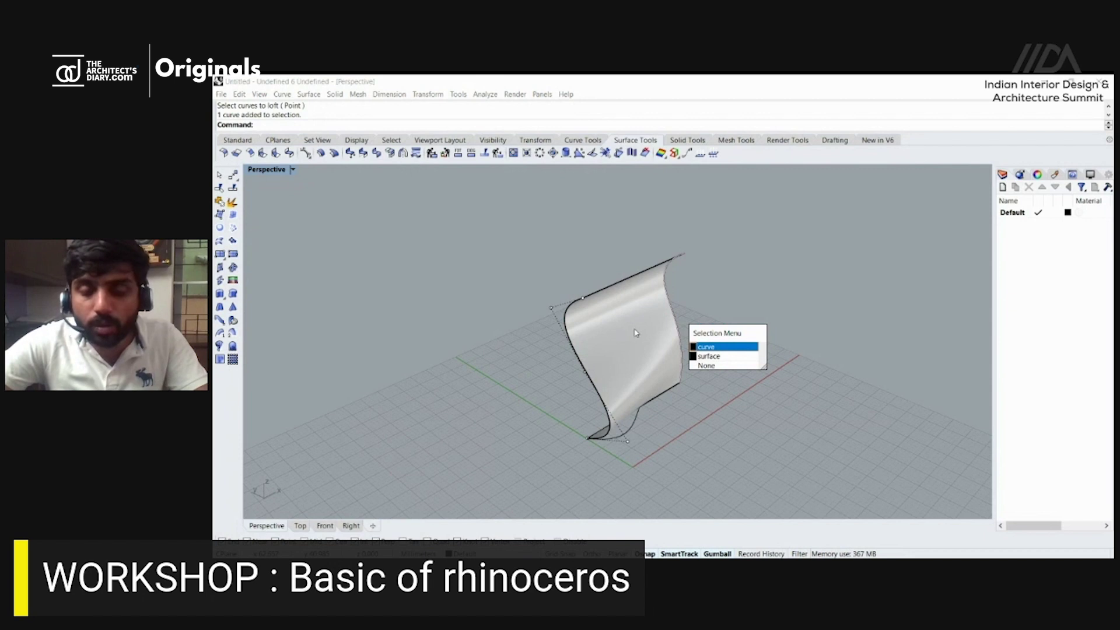
{"action": "key", "text": "Escape"}
{"action": "key", "text": "Escape"}
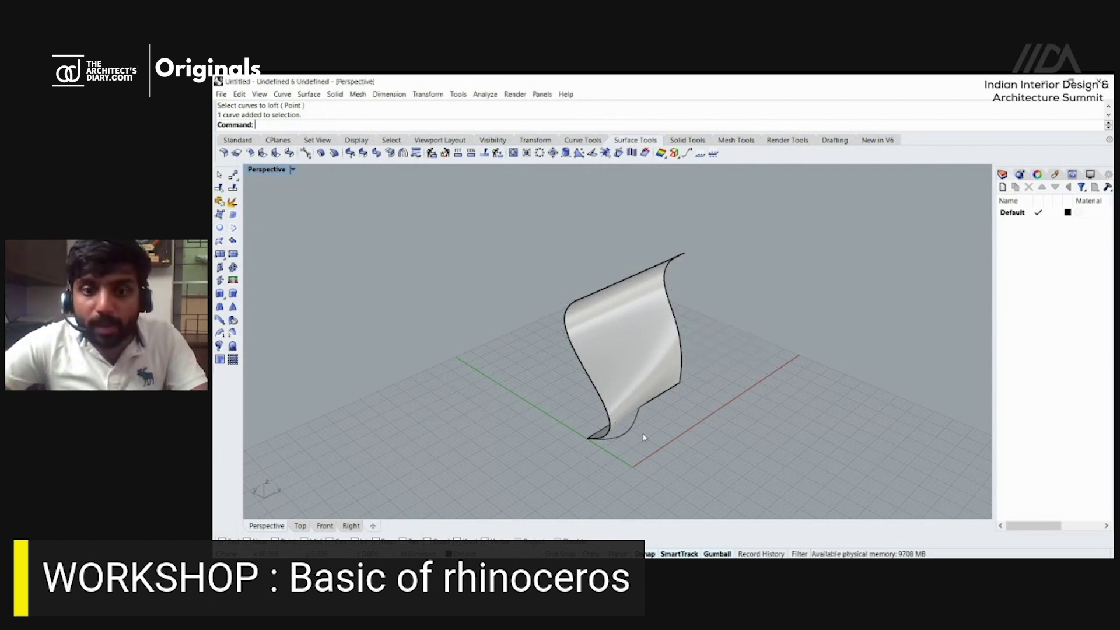
{"action": "scroll", "coordinate": [624, 433], "scroll_direction": "up", "scroll_amount": 4}
{"action": "left_click", "coordinate": [627, 381]}
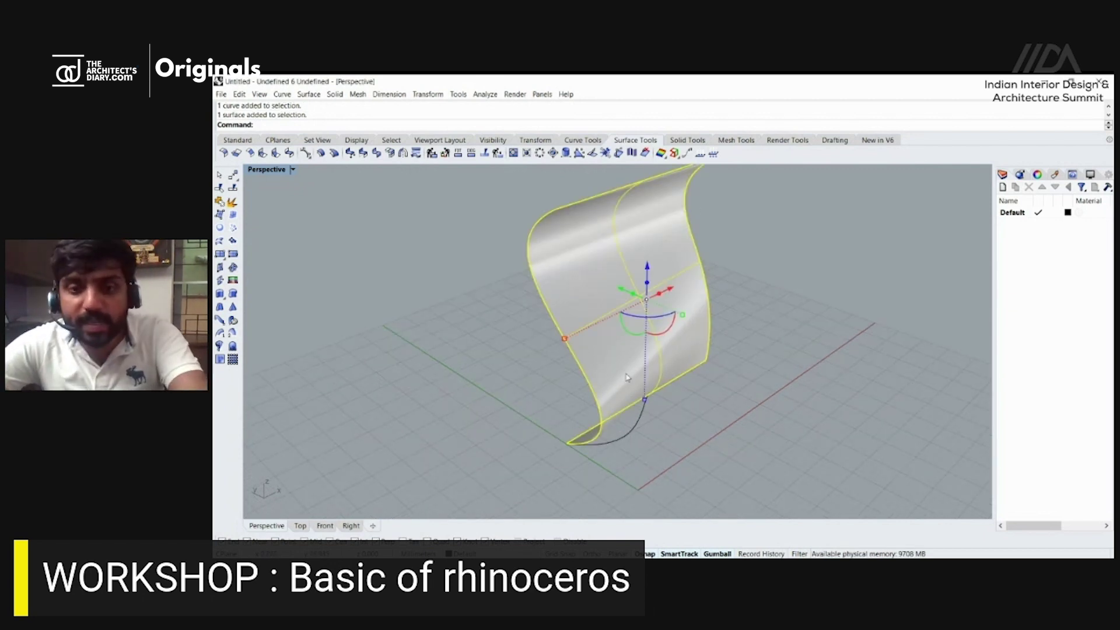
{"action": "key", "text": "Delete"}
{"action": "type", "text": "Sweep2"}
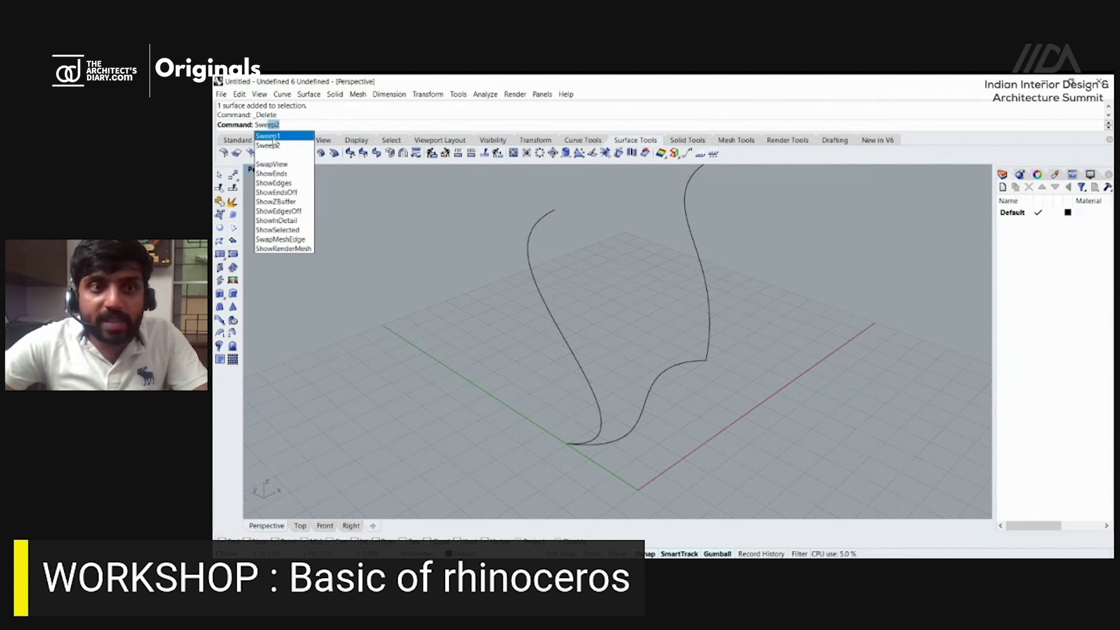
{"action": "key", "text": "Escape"}
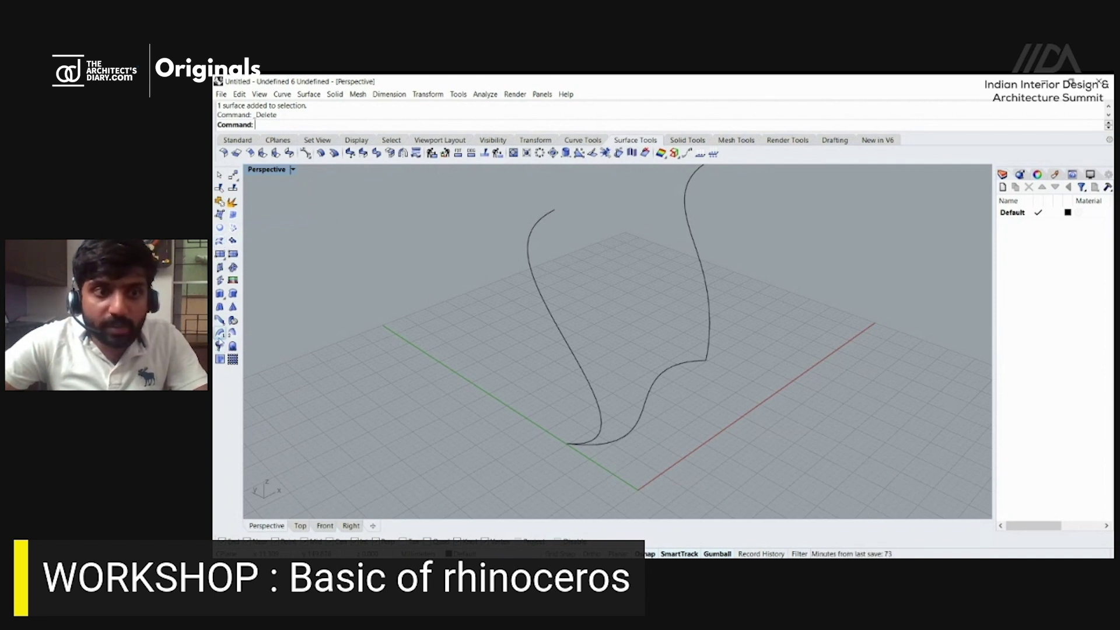
{"action": "left_click", "coordinate": [221, 334]}
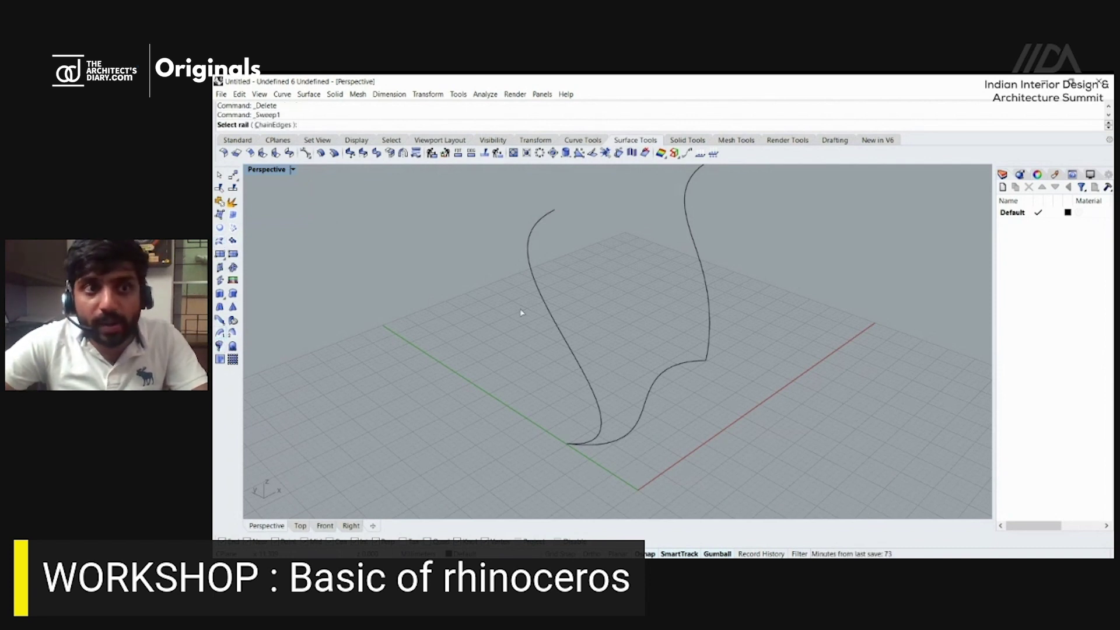
{"action": "left_click", "coordinate": [637, 423]}
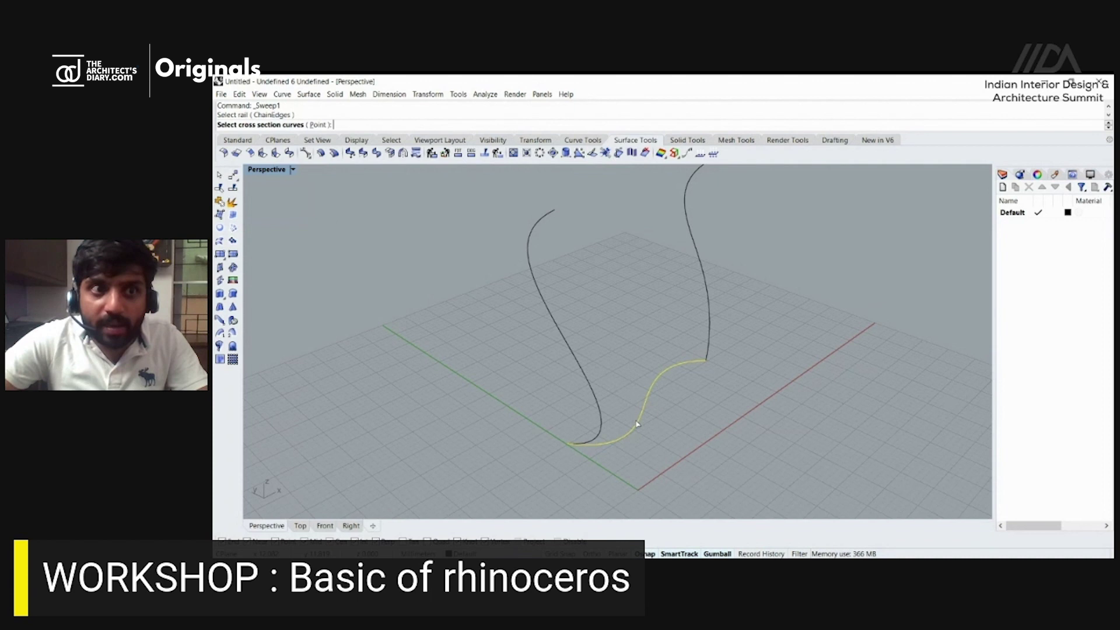
{"action": "left_click", "coordinate": [587, 369]}
{"action": "left_click", "coordinate": [709, 278]}
{"action": "key", "text": "Return"}
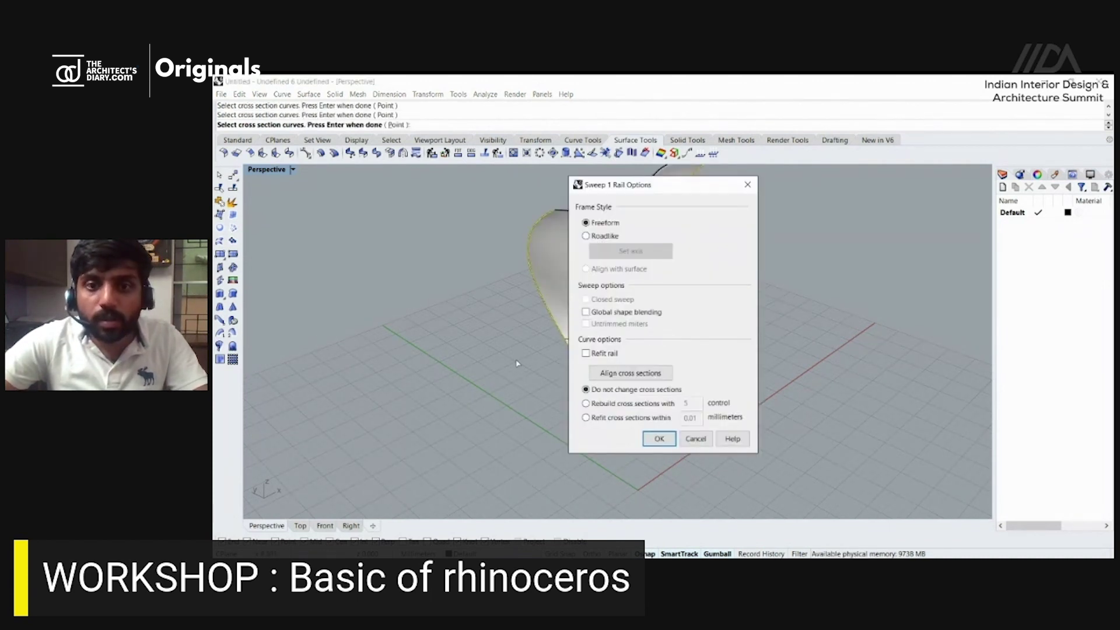
{"action": "key", "text": "Return"}
{"action": "right_click_drag", "start_coordinate": [414, 352], "coordinate": [597, 522]}
{"action": "scroll", "coordinate": [616, 333], "scroll_direction": "up", "scroll_amount": 6}
{"action": "left_click", "coordinate": [594, 331]}
{"action": "left_click", "coordinate": [630, 373]}
{"action": "right_click_drag", "start_coordinate": [629, 373], "coordinate": [703, 257]}
{"action": "scroll", "coordinate": [556, 341], "scroll_direction": "up", "scroll_amount": 6}
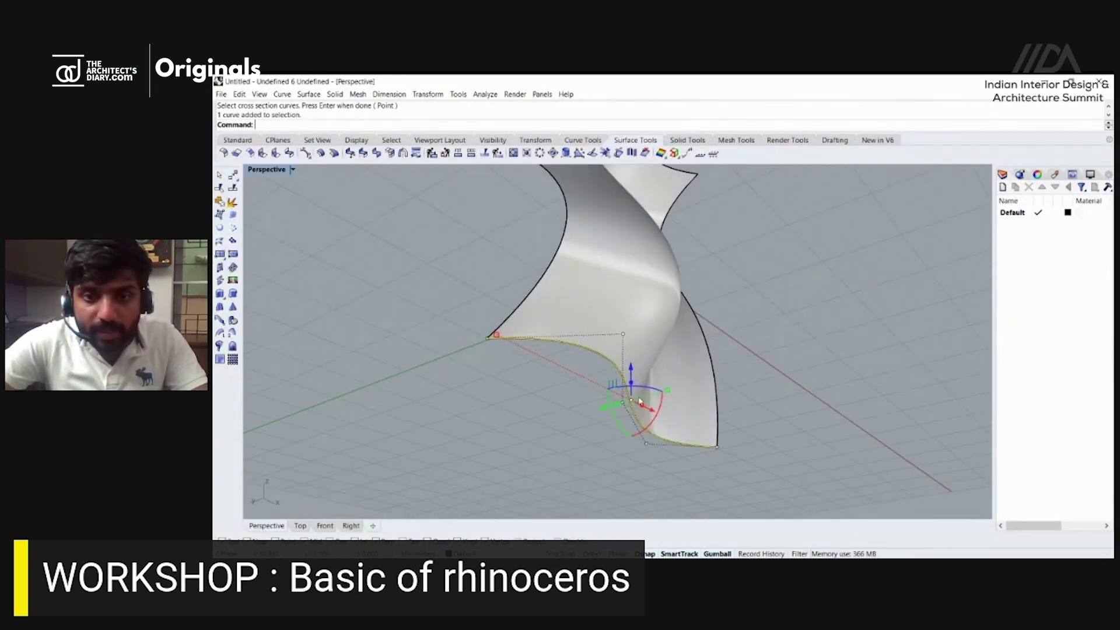
{"action": "scroll", "coordinate": [696, 413], "scroll_direction": "down", "scroll_amount": 7}
{"action": "right_click_drag", "start_coordinate": [697, 413], "coordinate": [644, 390]}
{"action": "key", "text": "Escape"}
{"action": "left_click", "coordinate": [644, 380]}
{"action": "left_click", "coordinate": [675, 408]}
{"action": "right_click_drag", "start_coordinate": [685, 331], "coordinate": [703, 394]}
{"action": "type", "text": "Lo"}
{"action": "key", "text": "Return"}
{"action": "key", "text": "Return"}
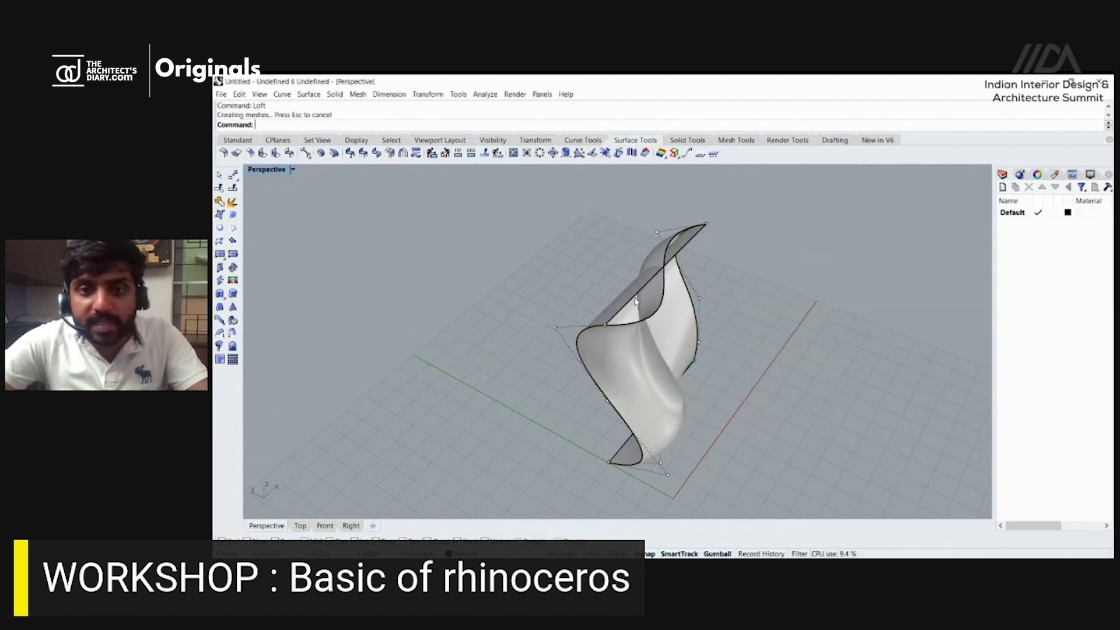
{"action": "scroll", "coordinate": [613, 301], "scroll_direction": "up", "scroll_amount": 5}
{"action": "scroll", "coordinate": [613, 300], "scroll_direction": "down", "scroll_amount": 6}
{"action": "mouse_move", "coordinate": [645, 350]}
{"action": "right_mouse_down"}
{"action": "mouse_move", "coordinate": [680, 305]}
{"action": "mouse_move", "coordinate": [696, 245]}
{"action": "mouse_move", "coordinate": [622, 298]}
{"action": "mouse_move", "coordinate": [638, 354]}
{"action": "right_mouse_up"}
{"action": "key", "text": "Escape"}
{"action": "left_click", "coordinate": [627, 290]}
{"action": "left_click_drag", "start_coordinate": [614, 326], "coordinate": [554, 322]}
{"action": "key", "text": "Escape"}
{"action": "right_click_drag", "start_coordinate": [606, 375], "coordinate": [646, 370]}
{"action": "key", "text": "ctrl+z"}
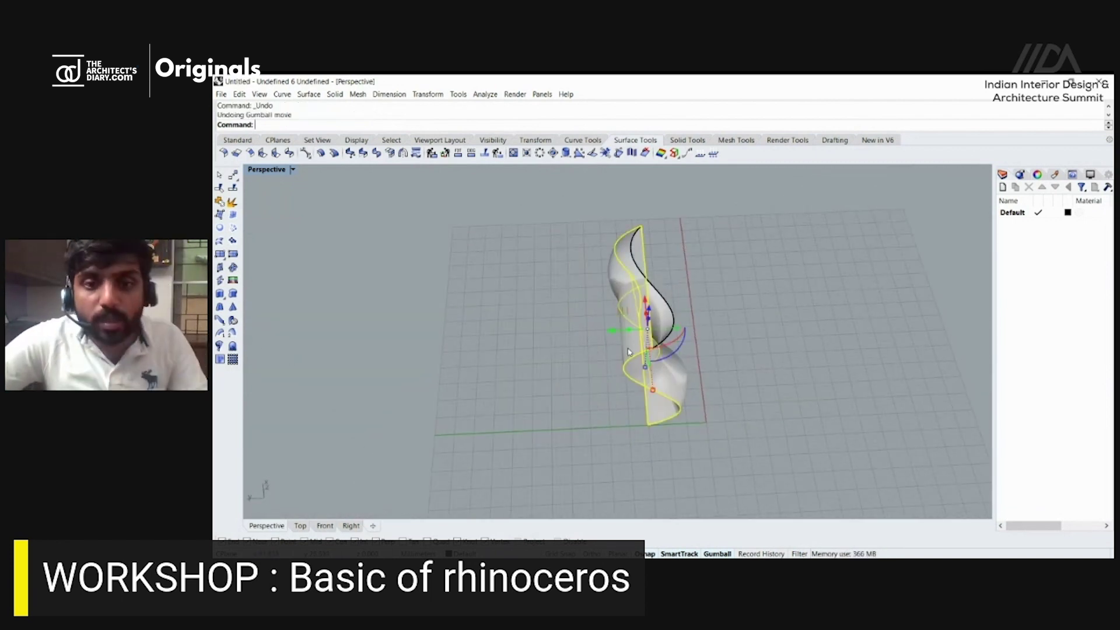
{"action": "key", "text": "Escape"}
{"action": "left_click", "coordinate": [659, 317]}
{"action": "left_click", "coordinate": [626, 338], "text": "shift"}
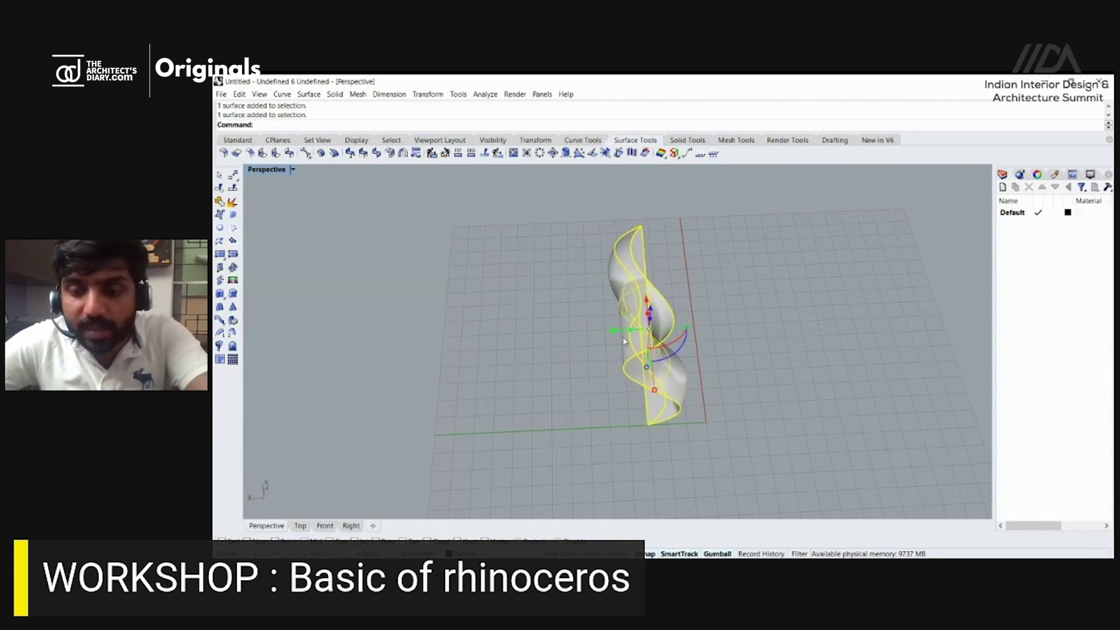
{"action": "key", "text": "Delete"}
{"action": "right_click_drag", "start_coordinate": [632, 325], "coordinate": [570, 305]}
{"action": "left_click", "coordinate": [600, 372]}
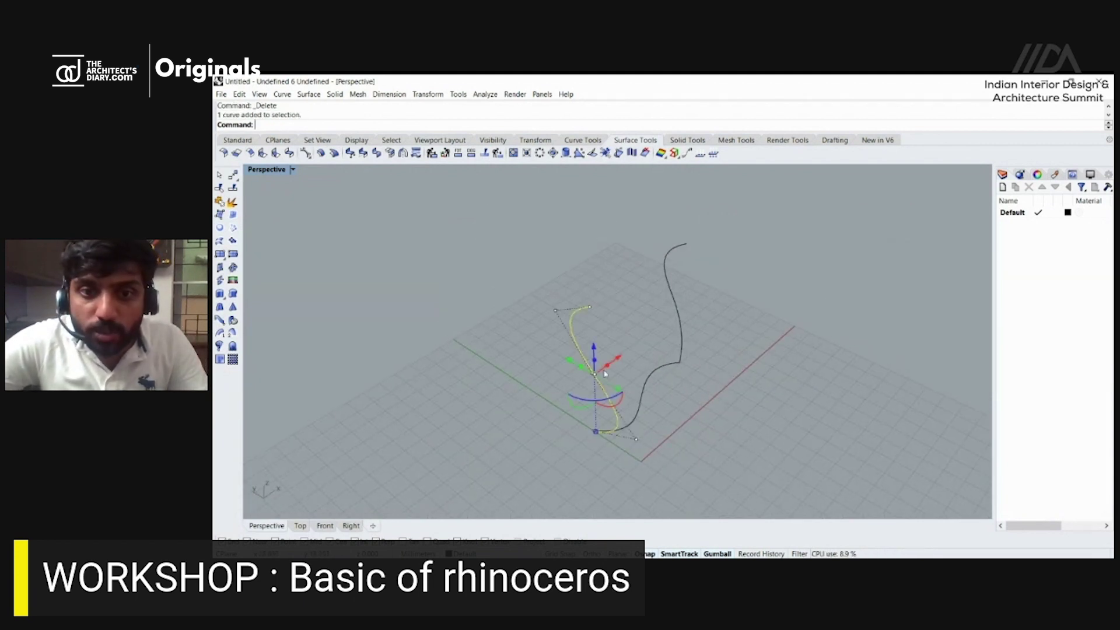
{"action": "left_click_drag", "start_coordinate": [618, 357], "coordinate": [657, 335], "text": "alt"}
{"action": "left_click", "coordinate": [656, 400]}
{"action": "left_click", "coordinate": [653, 399]}
{"action": "left_click", "coordinate": [670, 410]}
{"action": "left_click_drag", "start_coordinate": [649, 398], "coordinate": [599, 390]}
{"action": "left_click", "coordinate": [689, 272]}
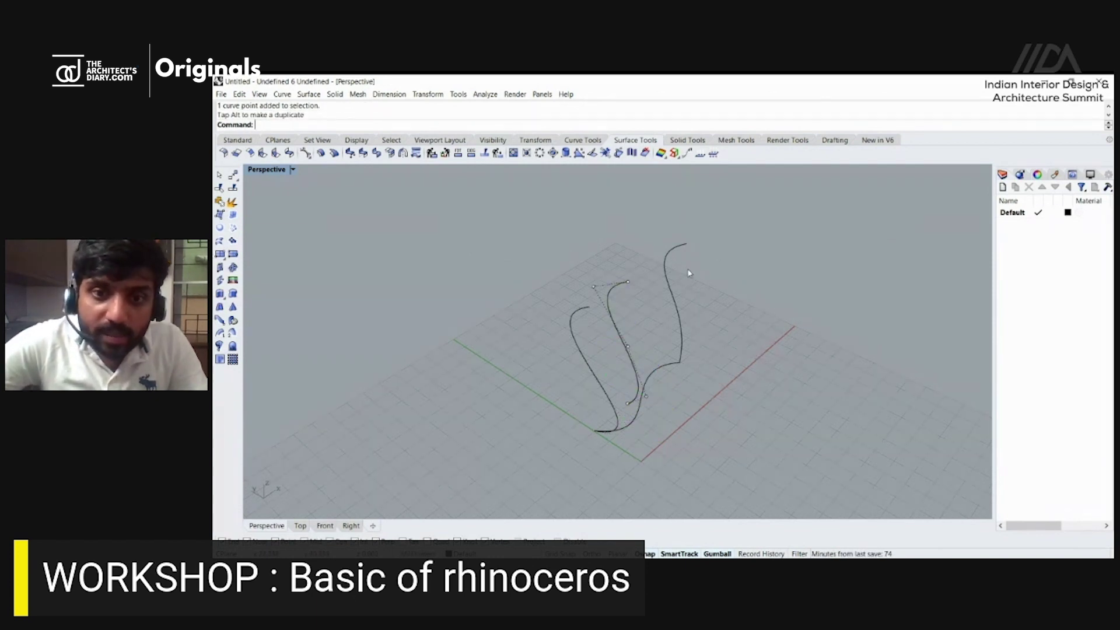
{"action": "left_click_drag", "start_coordinate": [586, 346], "coordinate": [540, 352]}
{"action": "key", "text": "Escape"}
{"action": "left_click", "coordinate": [614, 326]}
{"action": "key", "text": "Delete"}
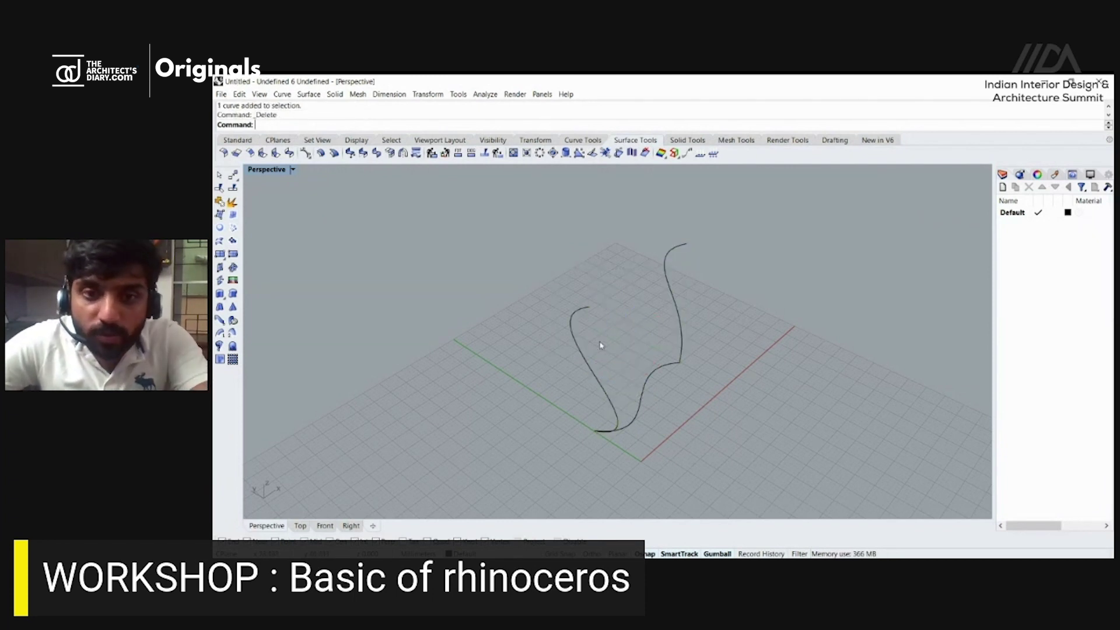
{"action": "left_click", "coordinate": [649, 371]}
{"action": "right_click", "coordinate": [663, 371]}
{"action": "mouse_move", "coordinate": [664, 371]}
{"action": "right_mouse_down"}
{"action": "mouse_move", "coordinate": [667, 333]}
{"action": "mouse_move", "coordinate": [632, 394]}
{"action": "mouse_move", "coordinate": [614, 375]}
{"action": "mouse_move", "coordinate": [590, 390]}
{"action": "mouse_move", "coordinate": [651, 380]}
{"action": "right_mouse_up"}
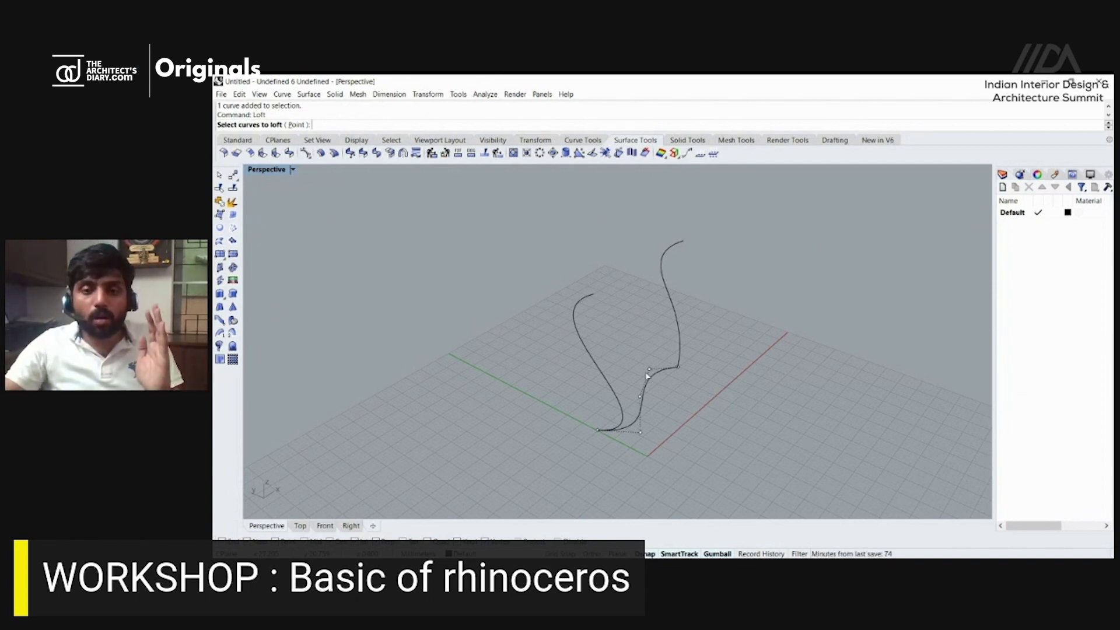
{"action": "key", "text": "Escape"}
{"action": "key", "text": "Escape"}
{"action": "right_click_drag", "start_coordinate": [577, 348], "coordinate": [516, 316]}
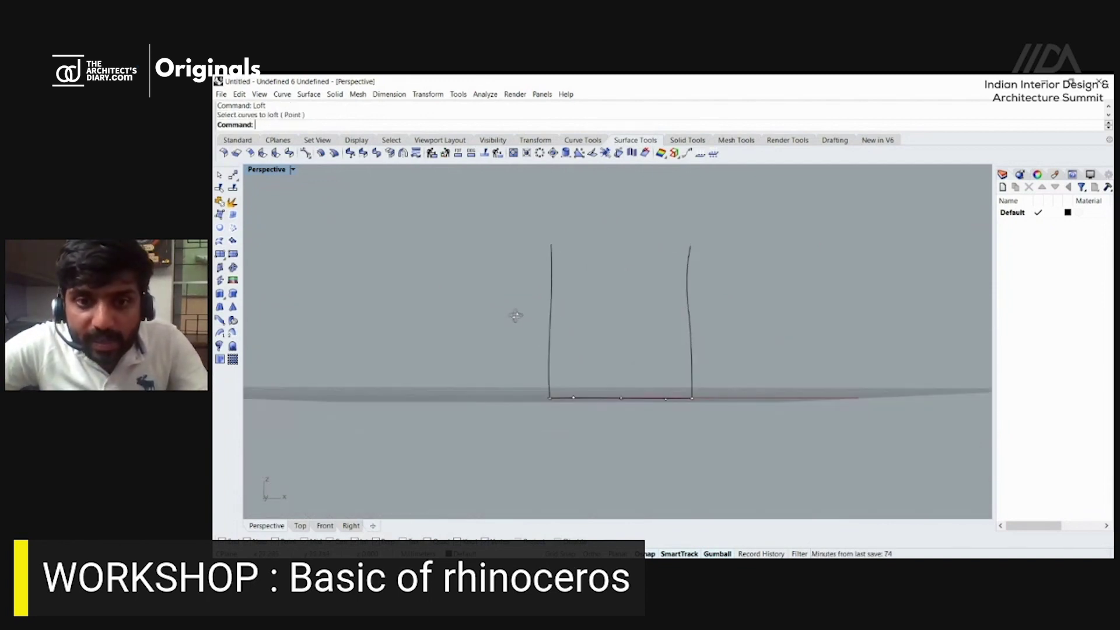
{"action": "right_click_drag", "start_coordinate": [551, 274], "coordinate": [553, 315]}
{"action": "left_click", "coordinate": [548, 297]}
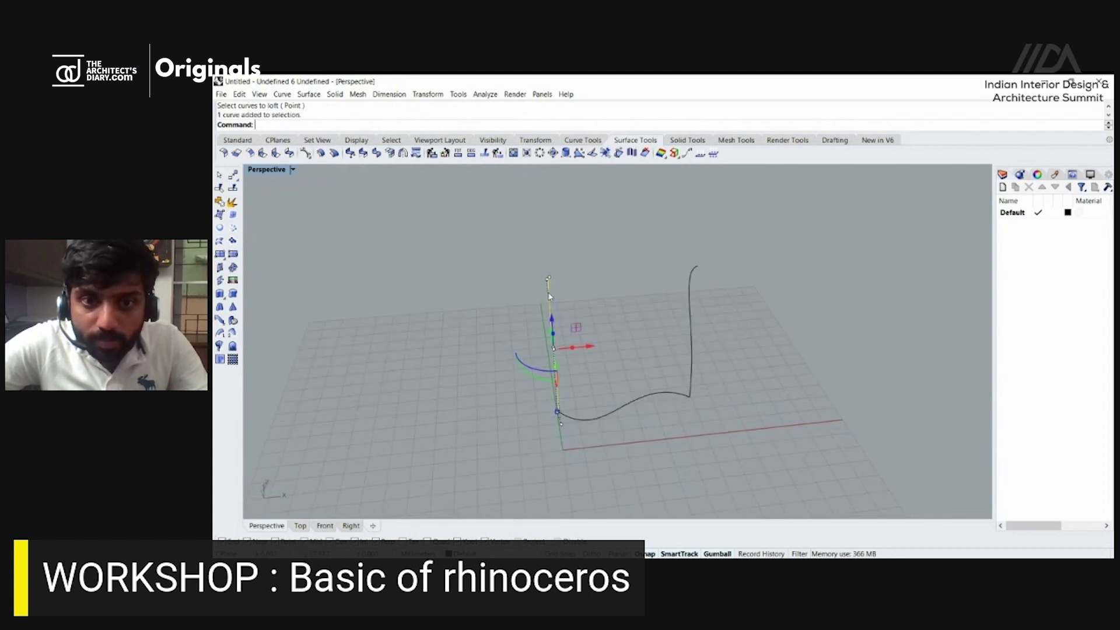
{"action": "left_click", "coordinate": [611, 413]}
{"action": "key", "text": "Escape"}
{"action": "left_click", "coordinate": [606, 419]}
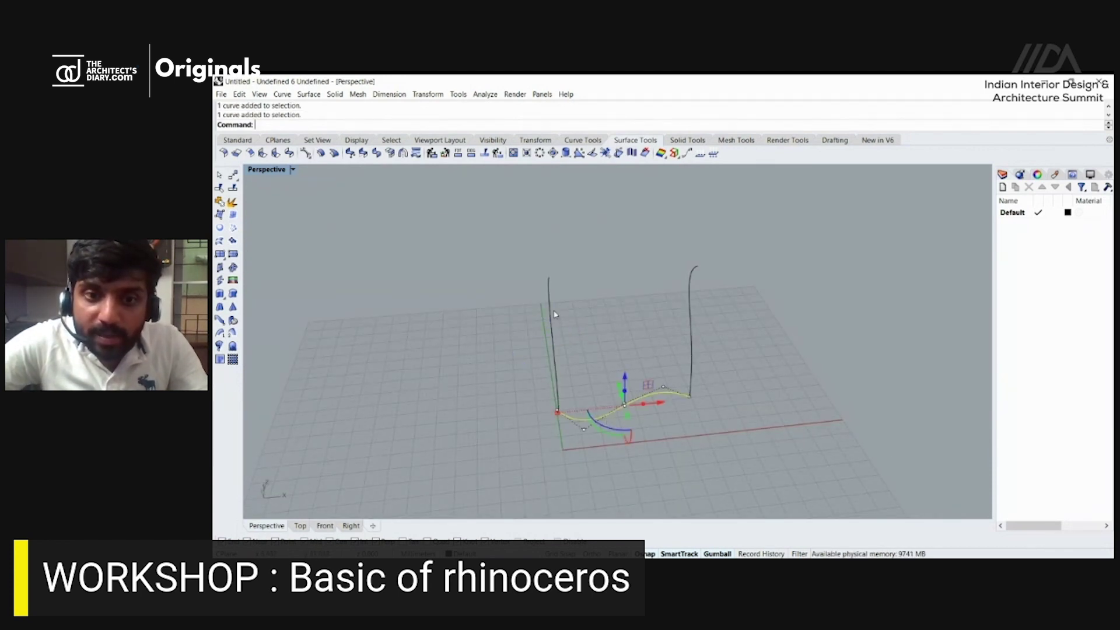
{"action": "key", "text": "F10"}
{"action": "type", "text": "loft"}
{"action": "key", "text": "Return"}
{"action": "left_click", "coordinate": [554, 351]}
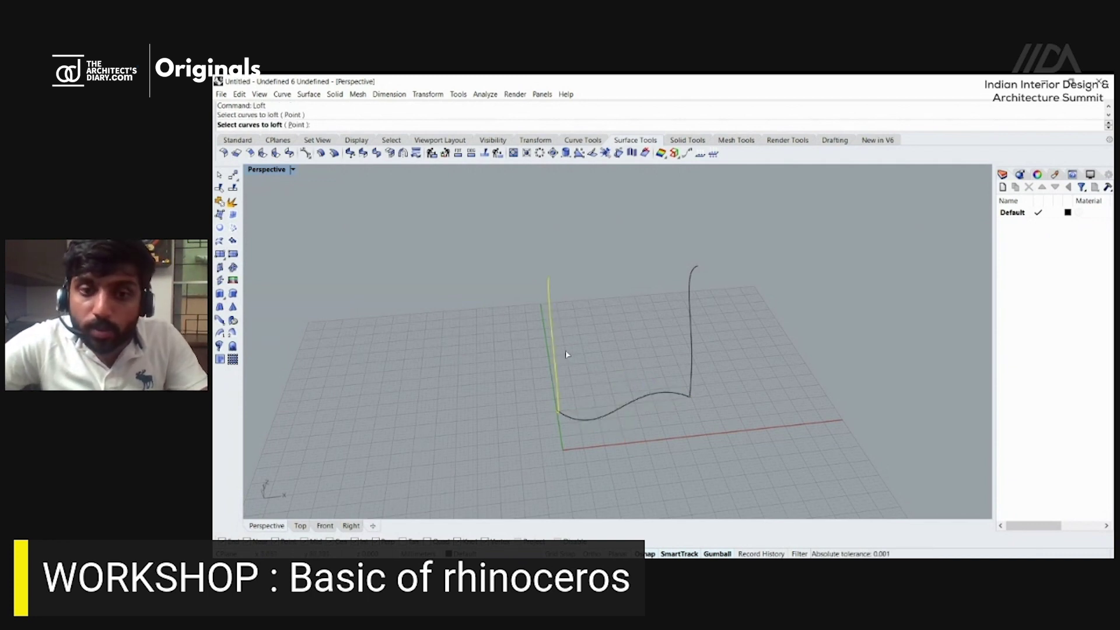
{"action": "left_click", "coordinate": [602, 419]}
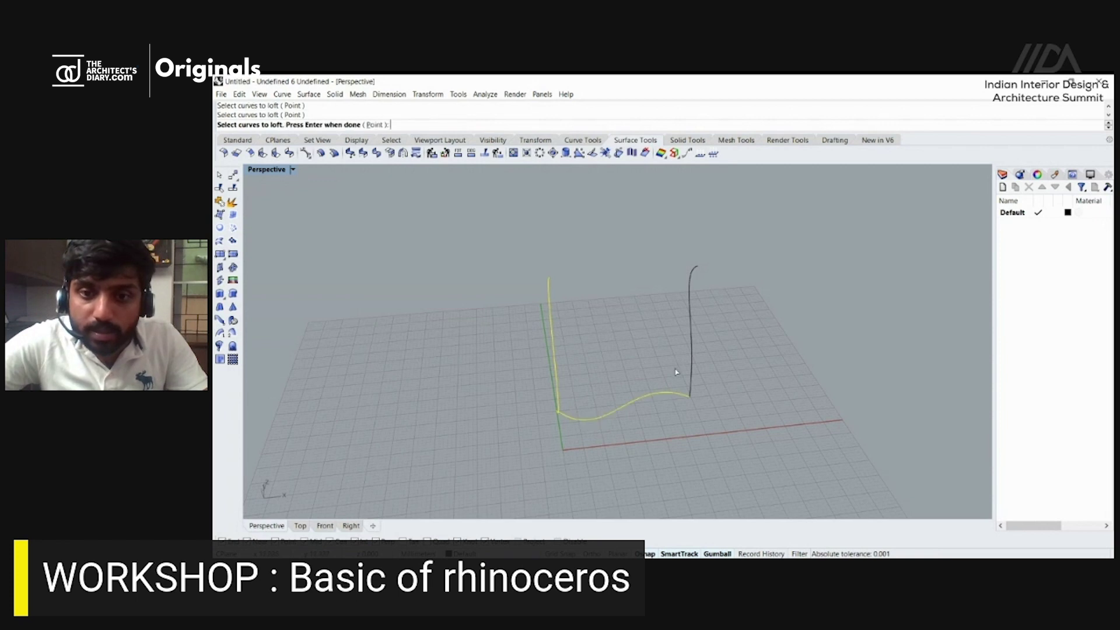
{"action": "left_click", "coordinate": [691, 362]}
{"action": "key", "text": "Return"}
{"action": "key", "text": "Return"}
{"action": "right_click_drag", "start_coordinate": [525, 286], "coordinate": [565, 303]}
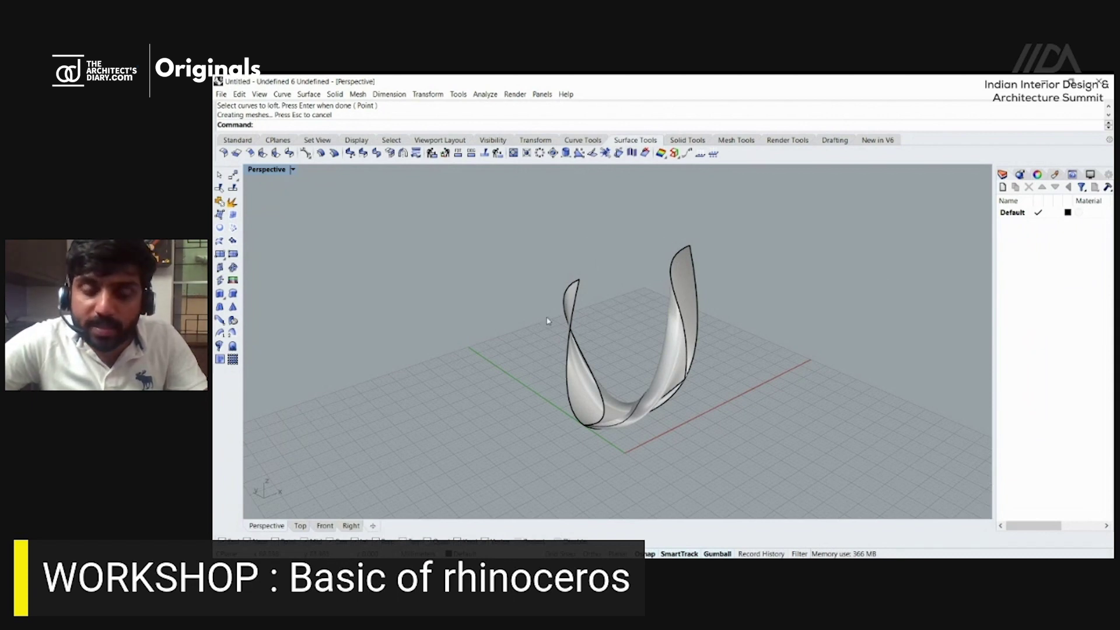
{"action": "key", "text": "ctrl+z"}
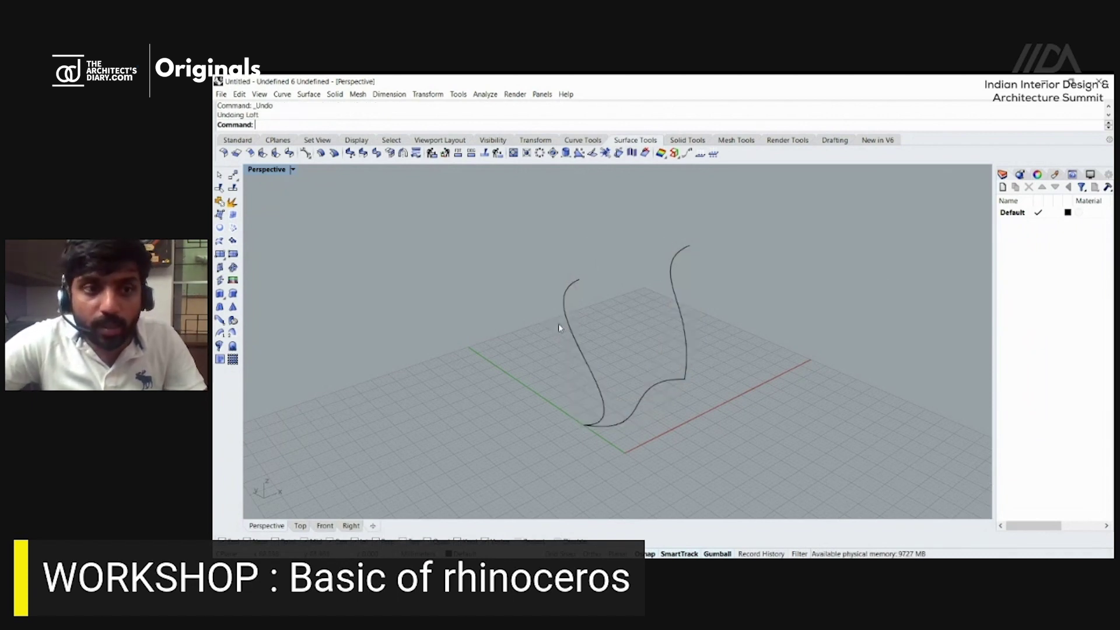
Select the bottom S-curve and turn off its curvature graph display.
{"action": "left_click", "coordinate": [652, 397]}
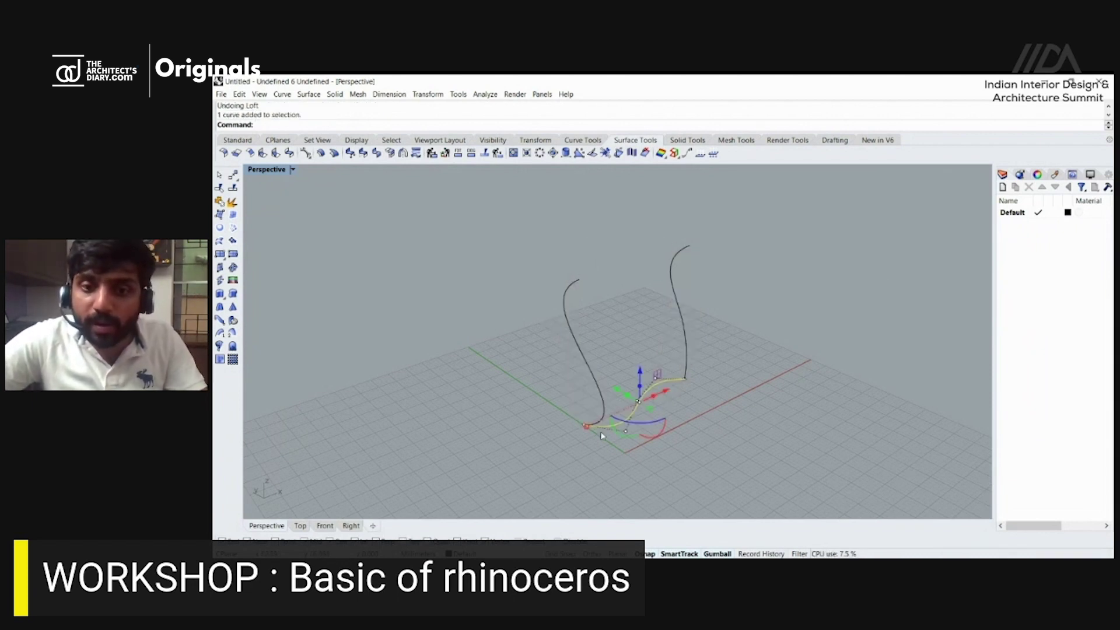
{"action": "key", "text": "Return"}
{"action": "key", "text": "Escape"}
{"action": "left_click", "coordinate": [646, 386]}
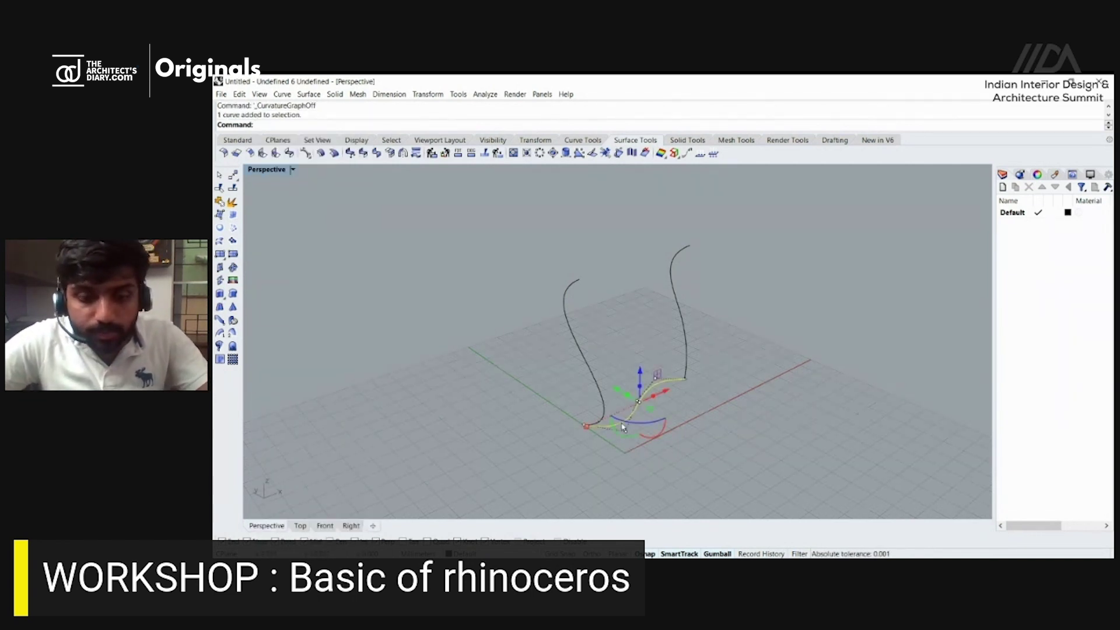
Copy the bottom curve from its end point to the top of the left upright curve.
{"action": "type", "text": "Copy"}
{"action": "key", "text": "Return"}
{"action": "left_click", "coordinate": [585, 425]}
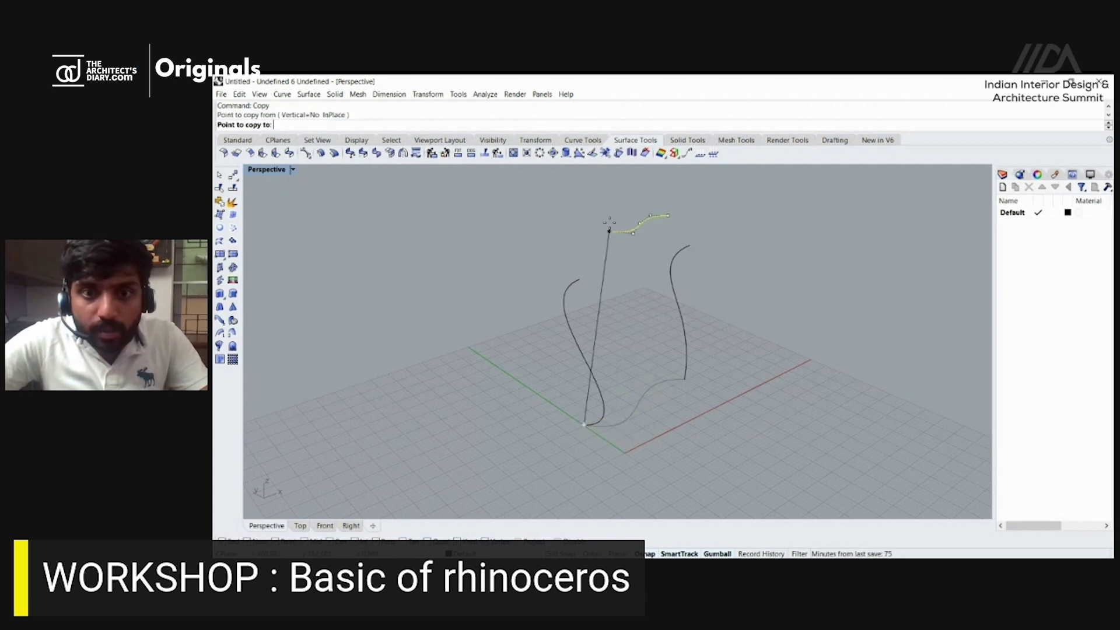
{"action": "left_click", "coordinate": [580, 279]}
{"action": "key", "text": "Escape"}
{"action": "key", "text": "Escape"}
Drag a control point of the copied top curve to reshape it toward the right curve.
{"action": "right_click_drag", "start_coordinate": [639, 296], "coordinate": [690, 349]}
{"action": "left_click", "coordinate": [663, 267]}
{"action": "scroll", "coordinate": [652, 374], "scroll_direction": "up", "scroll_amount": 5}
{"action": "left_click", "coordinate": [655, 372]}
{"action": "scroll", "coordinate": [656, 372], "scroll_direction": "down", "scroll_amount": 5}
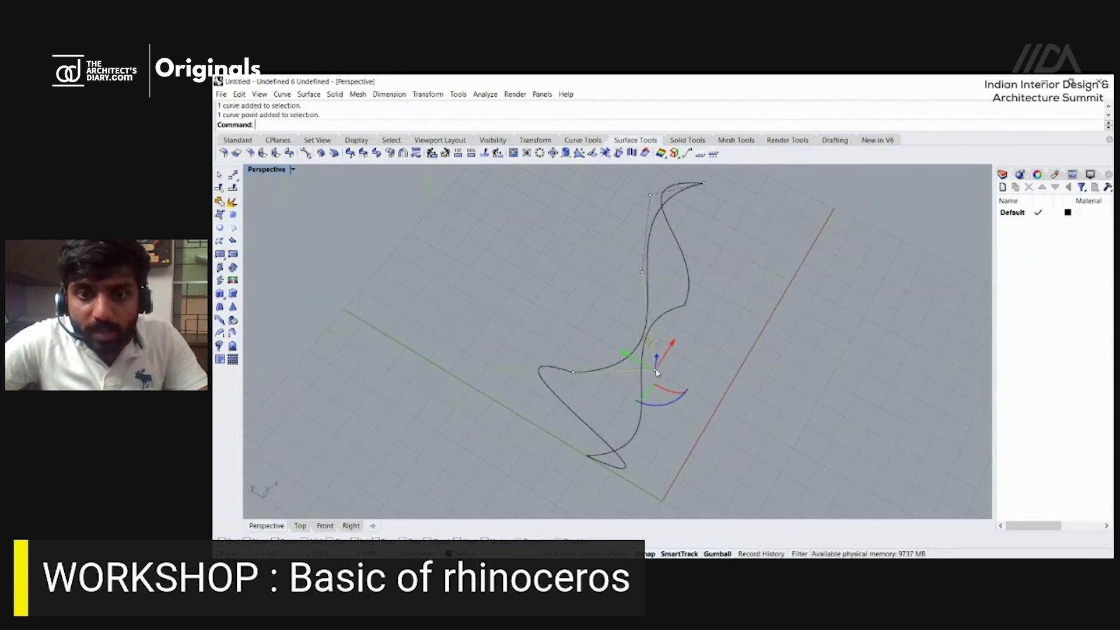
{"action": "left_click_drag", "start_coordinate": [637, 364], "coordinate": [601, 343]}
{"action": "left_click", "coordinate": [684, 344]}
{"action": "right_click_drag", "start_coordinate": [683, 344], "coordinate": [607, 361]}
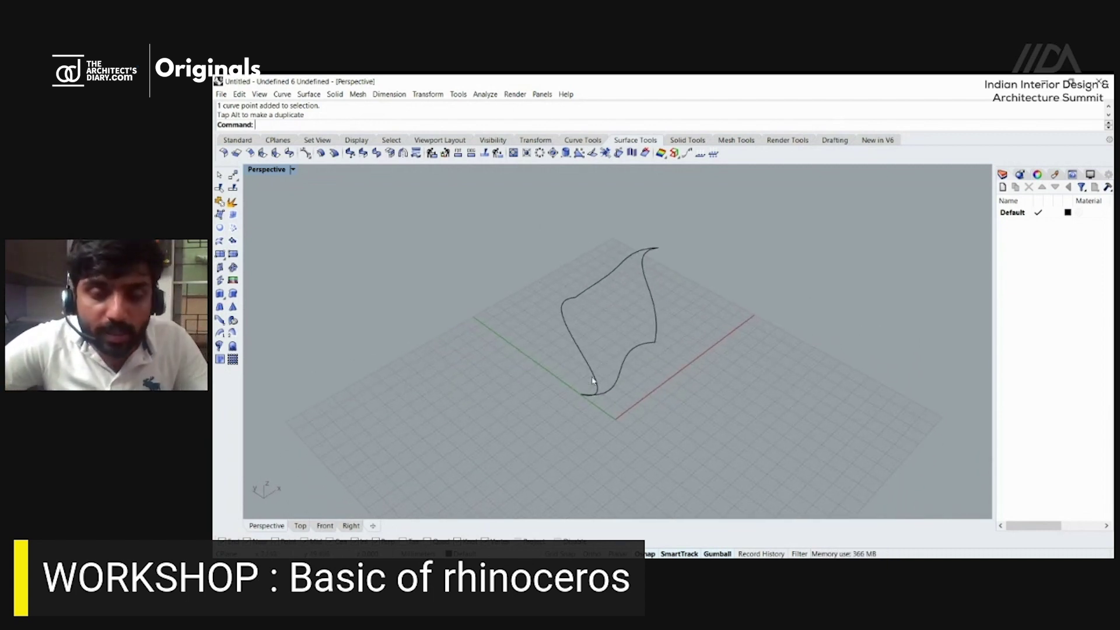
{"action": "type", "text": "Sw"}
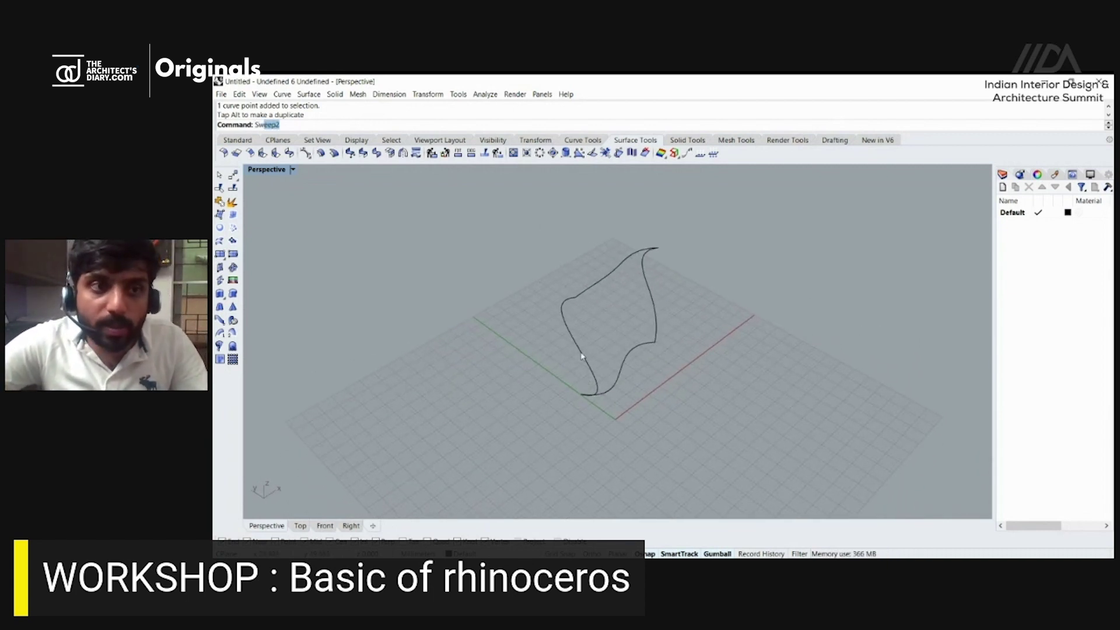
{"action": "key", "text": "Escape"}
{"action": "left_click", "coordinate": [220, 334]}
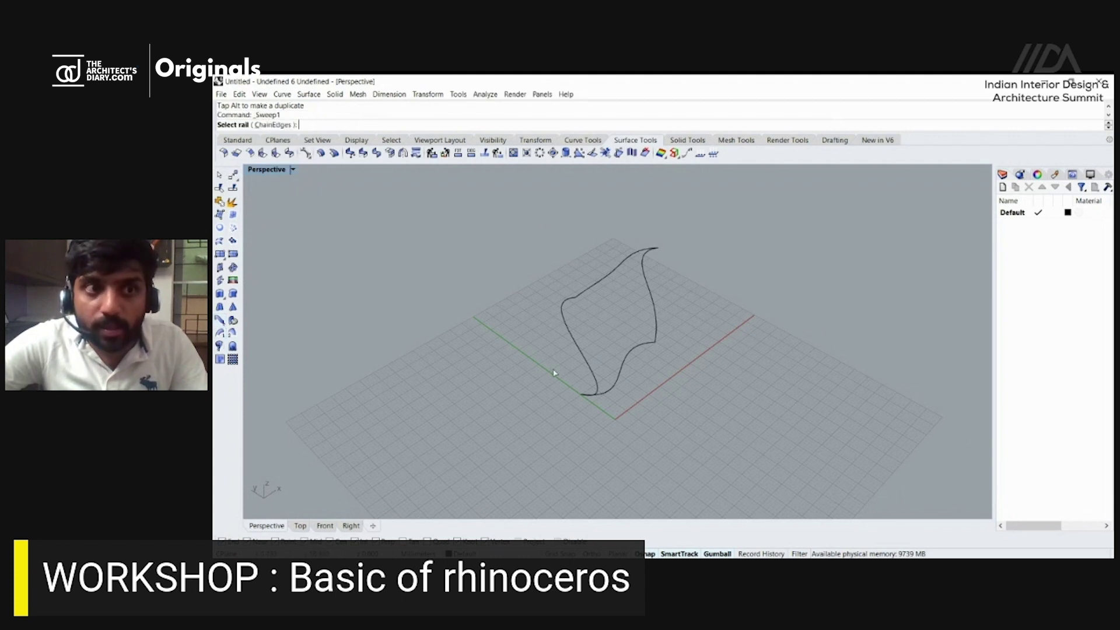
{"action": "left_click", "coordinate": [621, 383]}
{"action": "left_click", "coordinate": [587, 363]}
{"action": "left_click", "coordinate": [651, 304]}
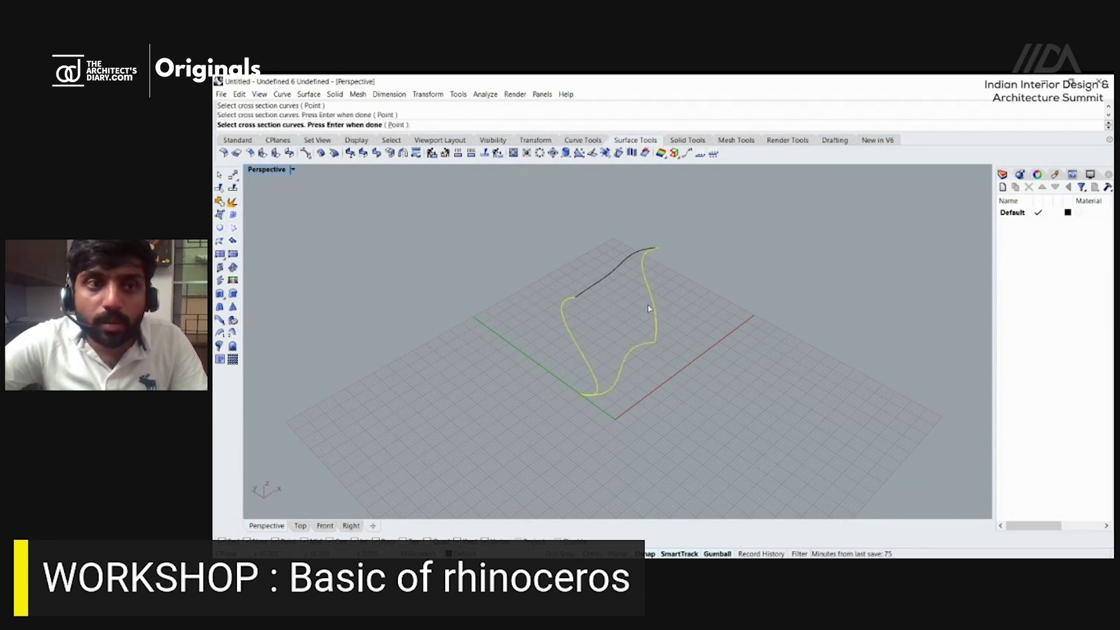
{"action": "key", "text": "Return"}
{"action": "key", "text": "Return"}
{"action": "right_click_drag", "start_coordinate": [646, 310], "coordinate": [658, 248]}
{"action": "scroll", "coordinate": [622, 358], "scroll_direction": "up", "scroll_amount": 7}
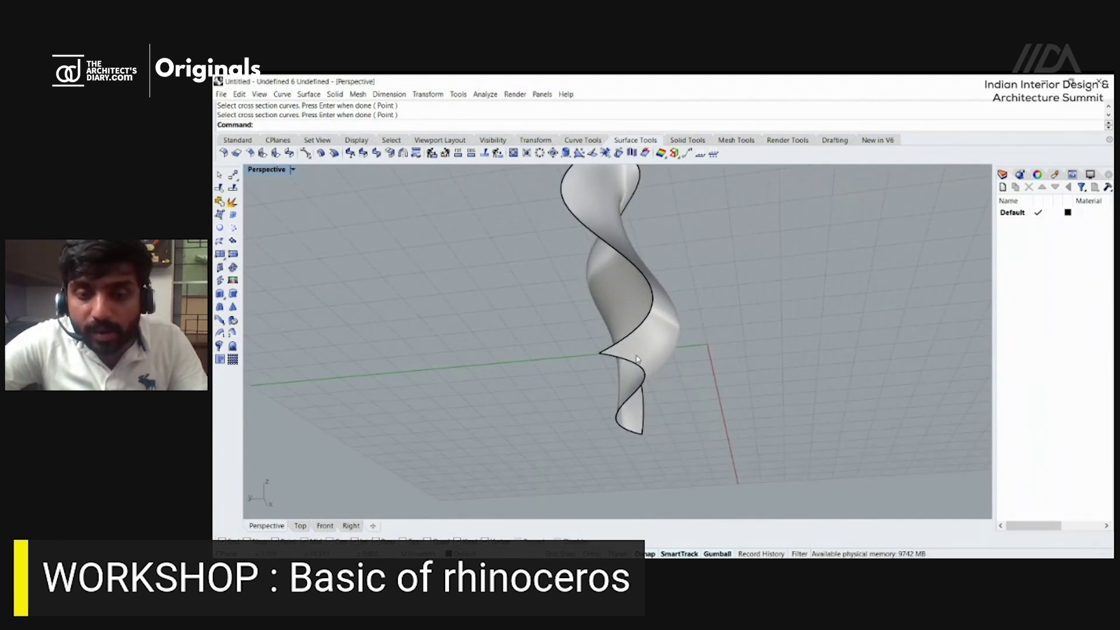
{"action": "right_click_drag", "start_coordinate": [655, 329], "coordinate": [546, 298]}
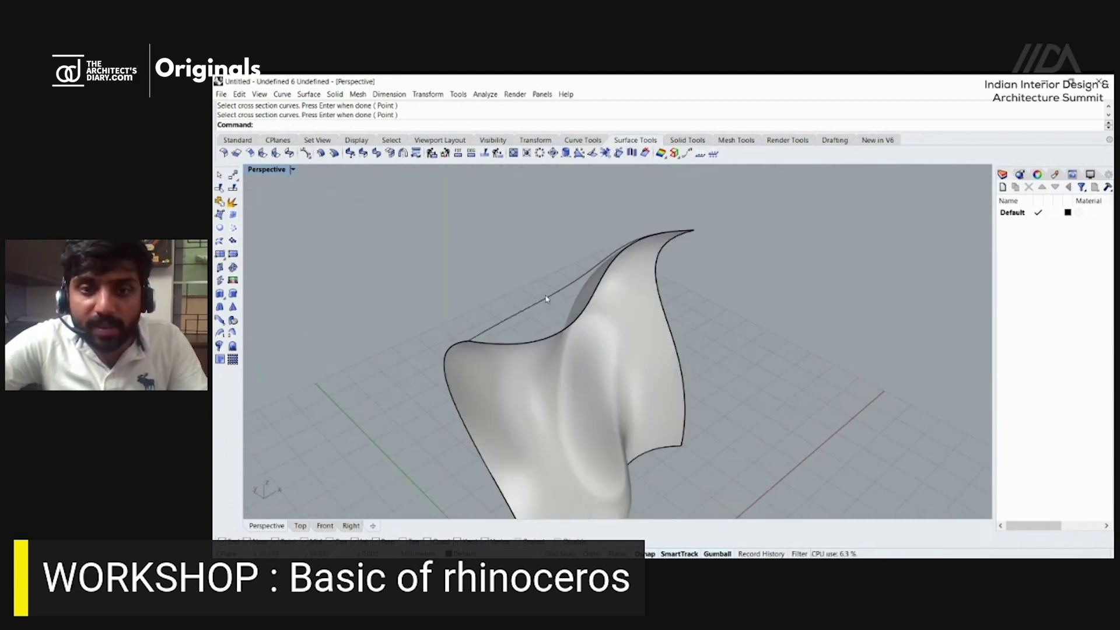
{"action": "left_click", "coordinate": [569, 289]}
{"action": "right_click_drag", "start_coordinate": [582, 354], "coordinate": [680, 332]}
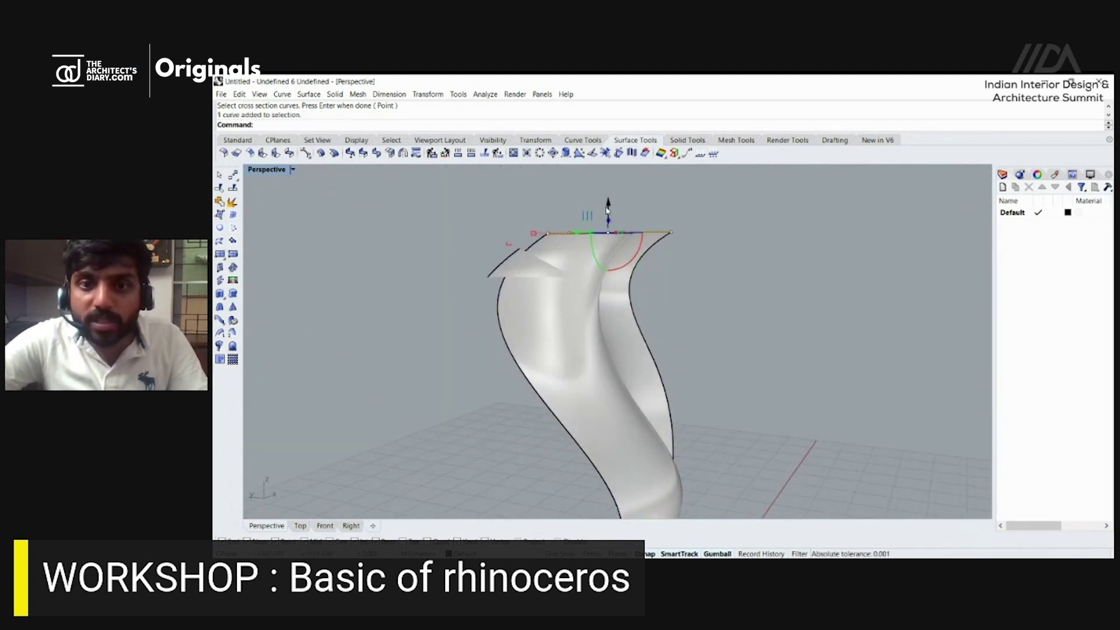
{"action": "scroll", "coordinate": [711, 289], "scroll_direction": "up", "scroll_amount": 3}
{"action": "right_click_drag", "start_coordinate": [711, 289], "coordinate": [783, 326]}
{"action": "scroll", "coordinate": [703, 294], "scroll_direction": "down", "scroll_amount": 5}
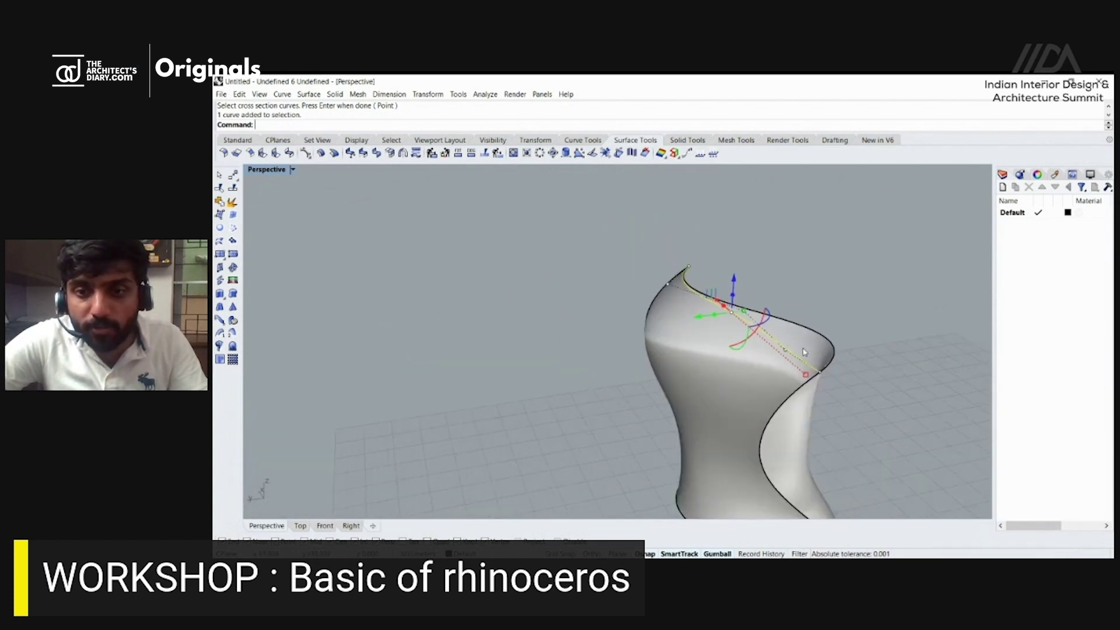
{"action": "right_click_drag", "start_coordinate": [698, 294], "coordinate": [611, 260]}
{"action": "scroll", "coordinate": [611, 259], "scroll_direction": "down", "scroll_amount": 2}
{"action": "scroll", "coordinate": [607, 318], "scroll_direction": "up", "scroll_amount": 5}
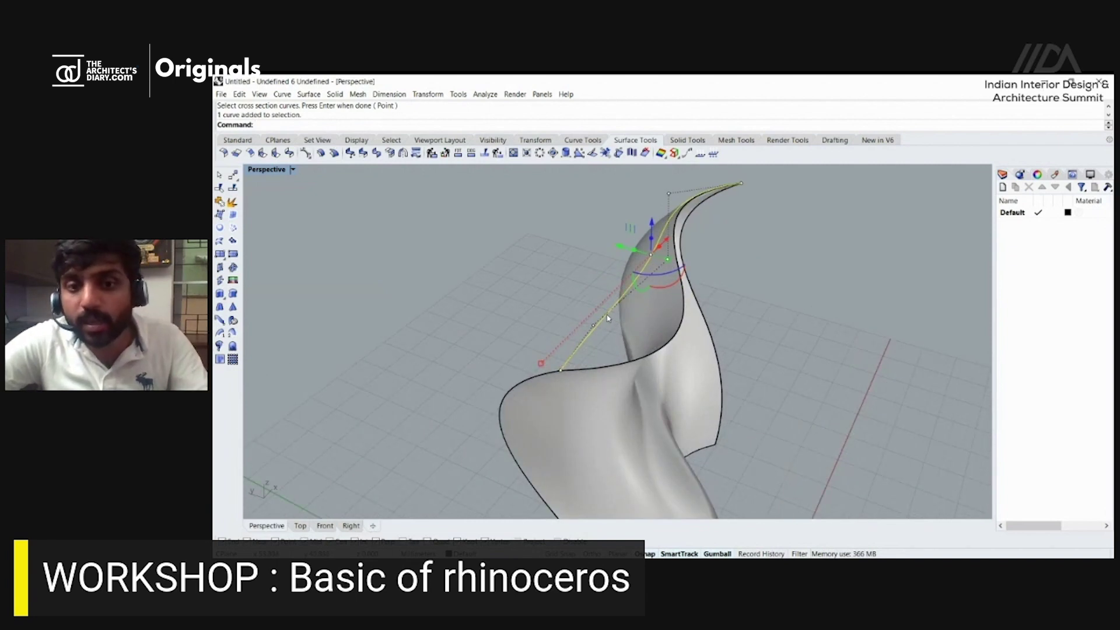
{"action": "scroll", "coordinate": [607, 318], "scroll_direction": "down", "scroll_amount": 3}
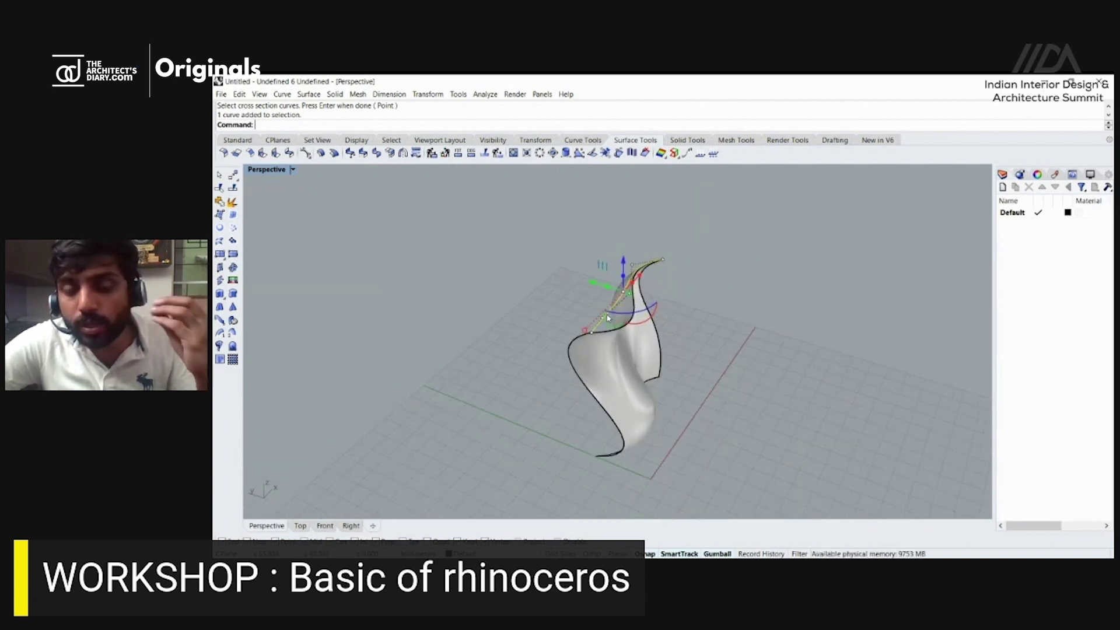
{"action": "left_click", "coordinate": [613, 358]}
{"action": "left_click", "coordinate": [613, 358]}
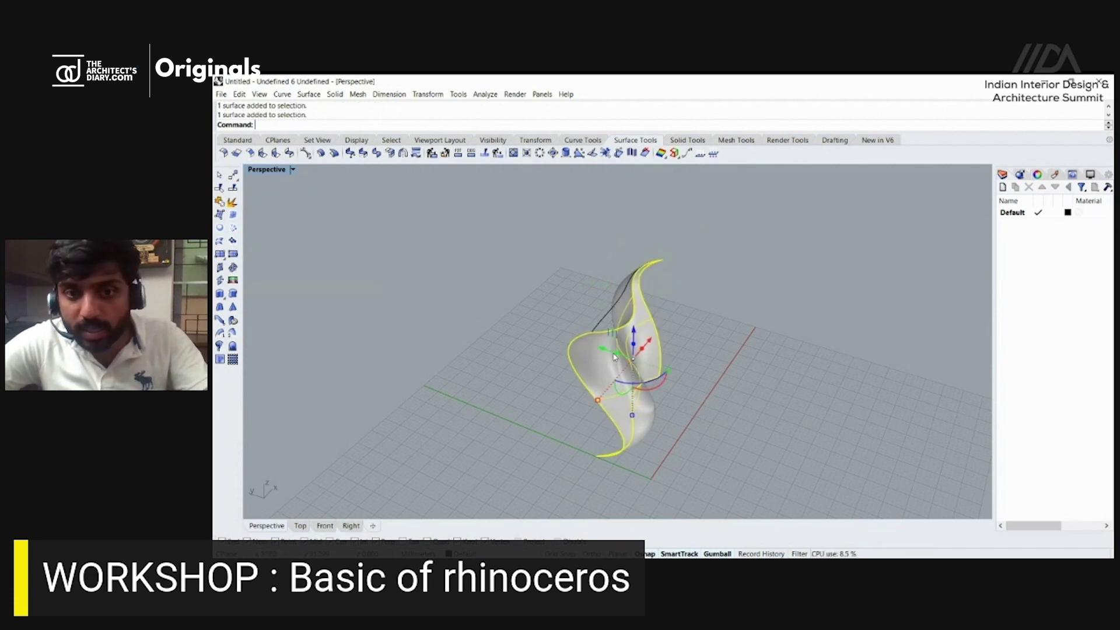
{"action": "key", "text": "Delete"}
{"action": "left_click", "coordinate": [604, 315]}
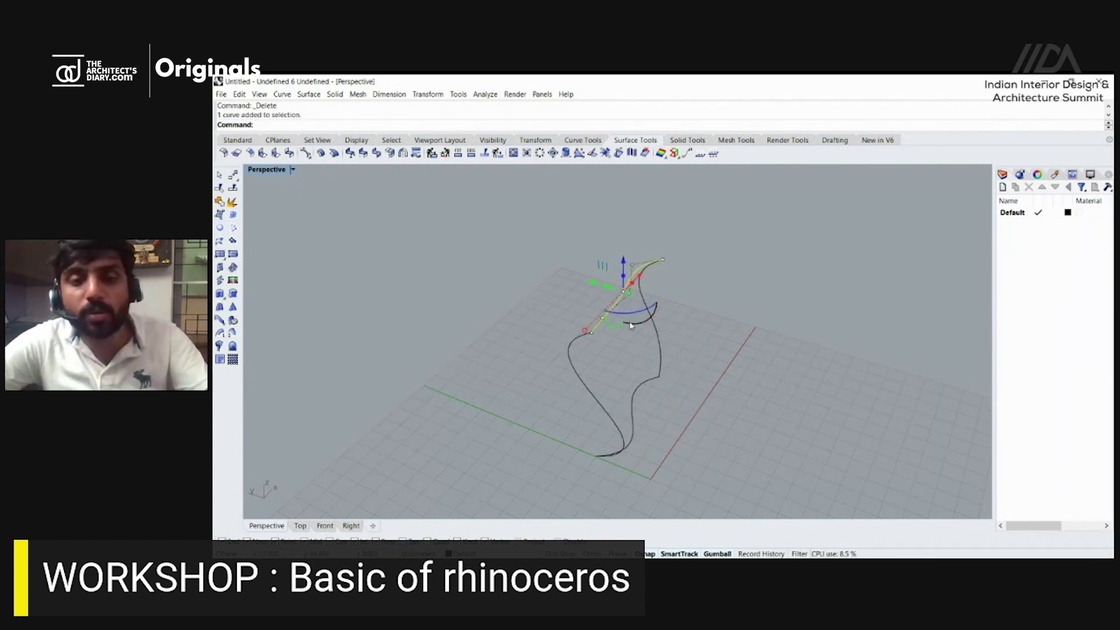
Sweep2 with the upper and right curves as rails and the lower-left curve as section.
{"action": "key", "text": "Escape"}
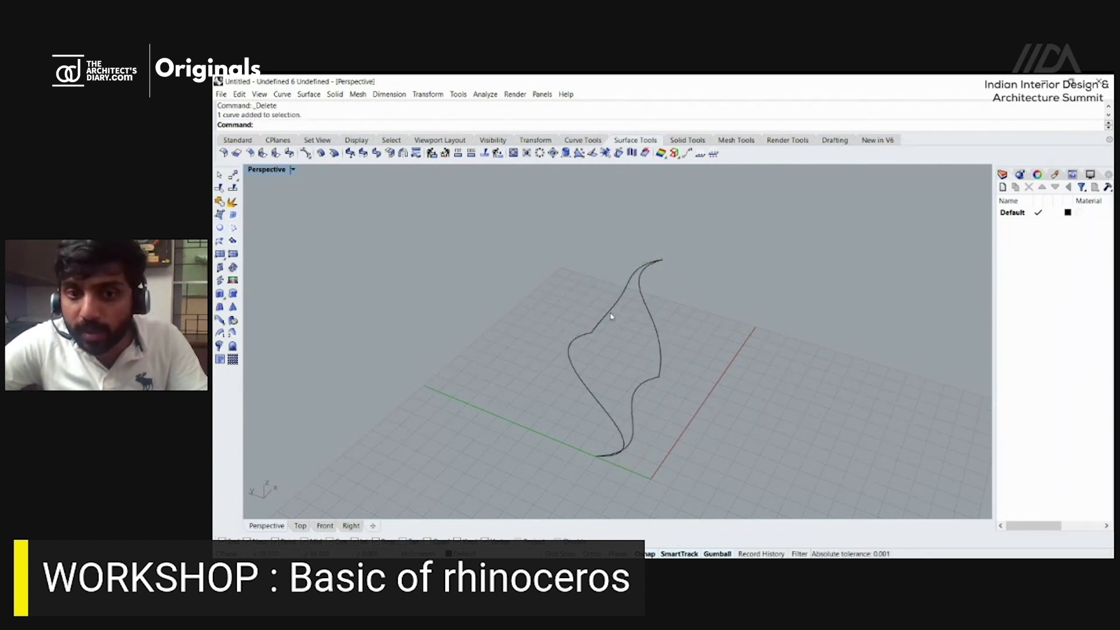
{"action": "left_click", "coordinate": [232, 332]}
{"action": "left_click", "coordinate": [602, 319]}
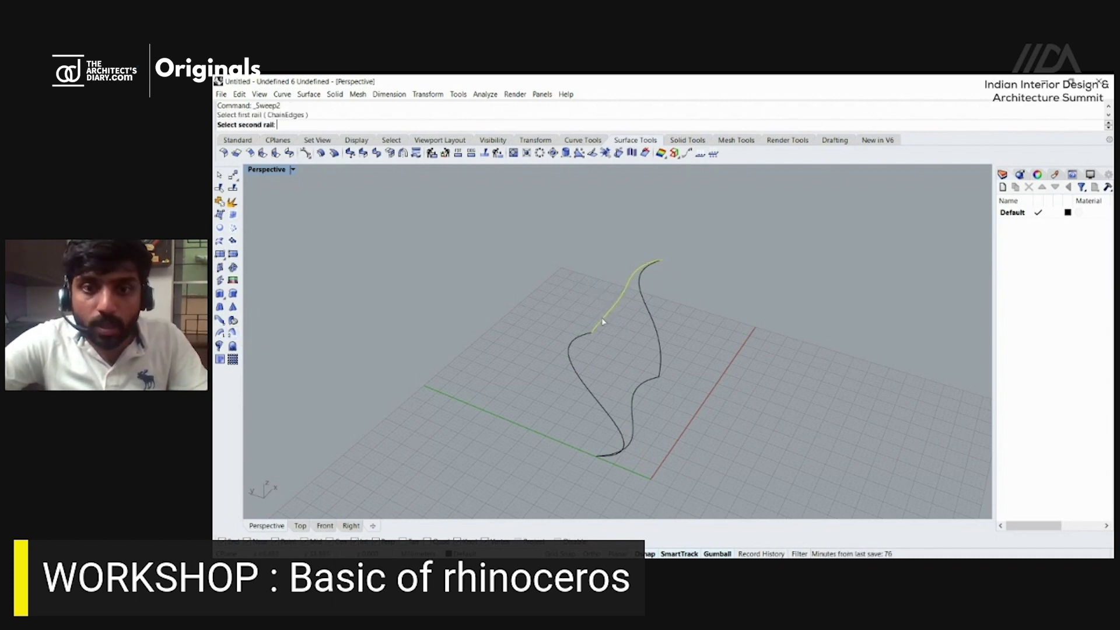
{"action": "left_click", "coordinate": [634, 407]}
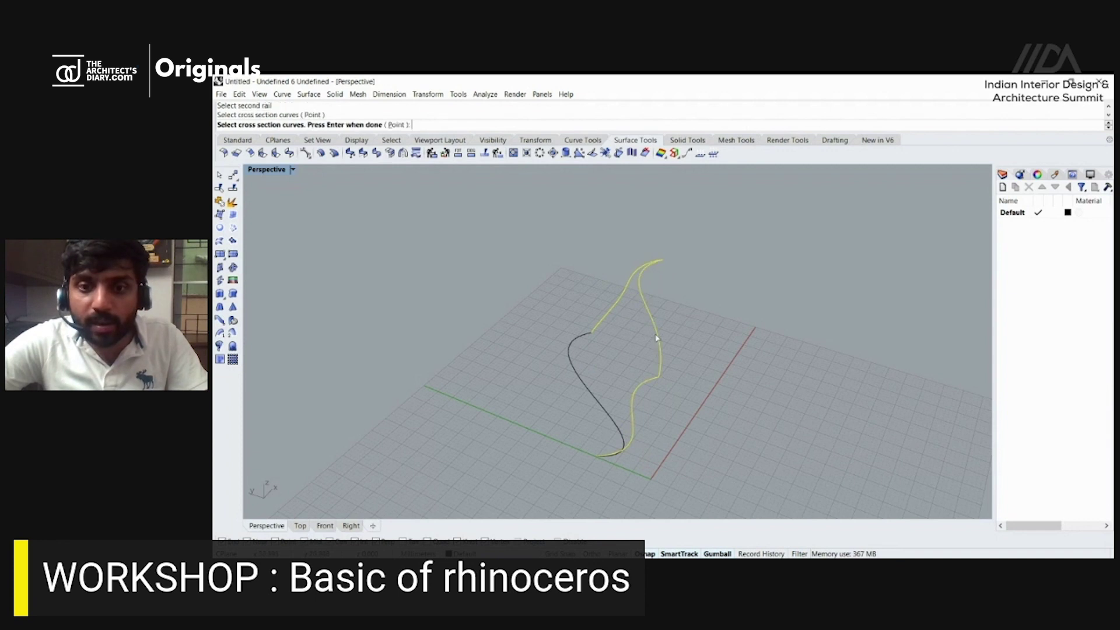
{"action": "left_click", "coordinate": [587, 392]}
{"action": "key", "text": "Return"}
{"action": "key", "text": "Return"}
Orbit around the new two-rail swept surface to inspect it from several angles.
{"action": "scroll", "coordinate": [604, 302], "scroll_direction": "up", "scroll_amount": 5}
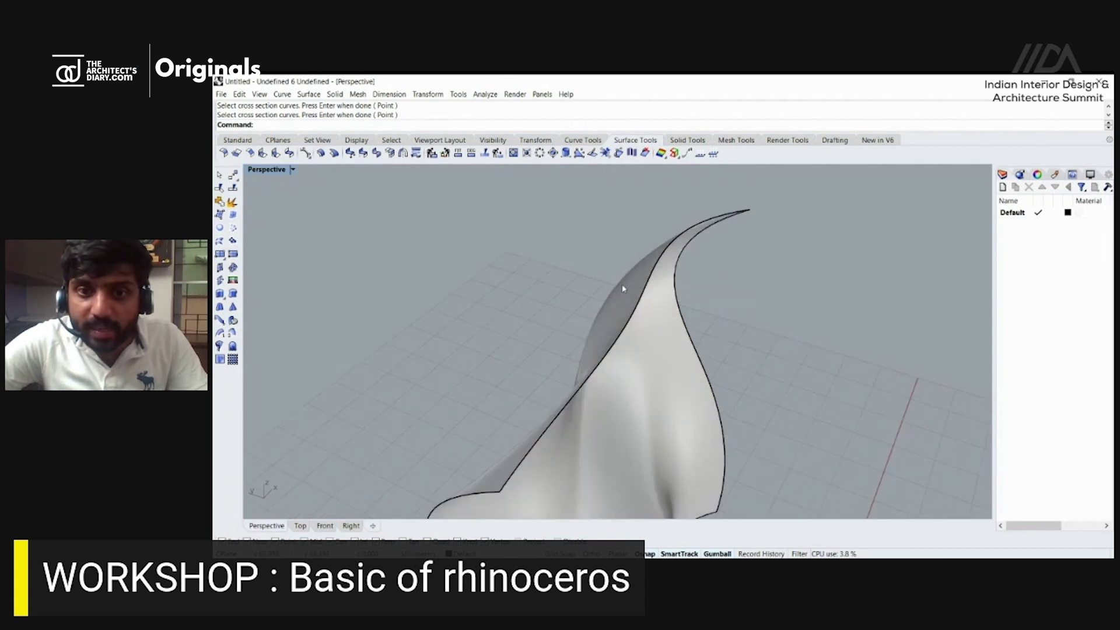
{"action": "left_click", "coordinate": [645, 255]}
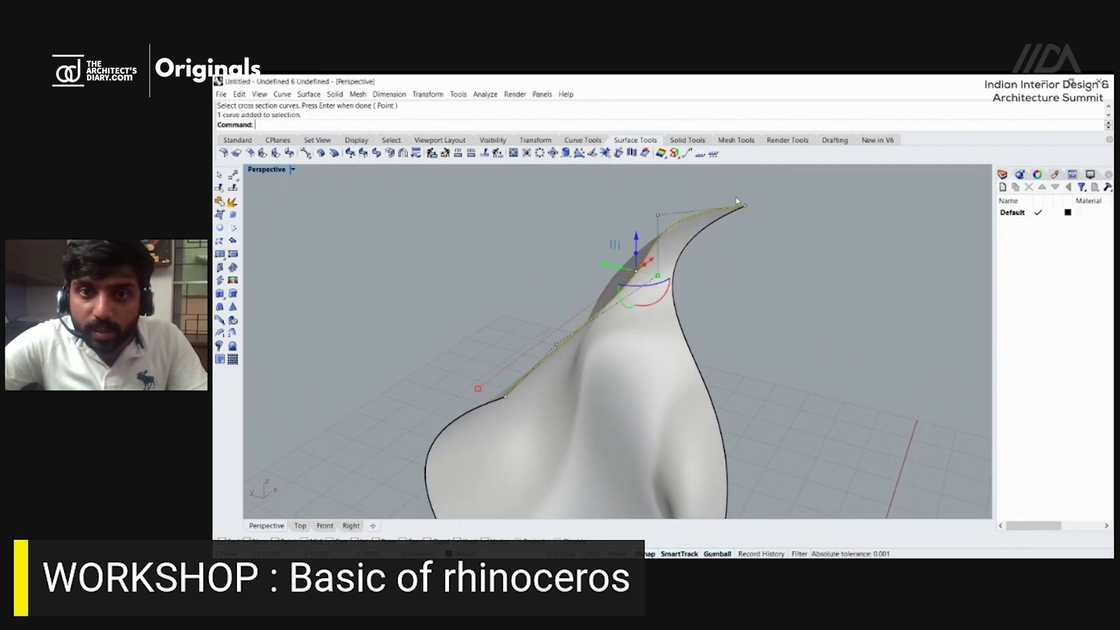
{"action": "right_click_drag", "start_coordinate": [498, 379], "coordinate": [500, 332]}
{"action": "scroll", "coordinate": [499, 332], "scroll_direction": "down", "scroll_amount": 7}
{"action": "scroll", "coordinate": [521, 439], "scroll_direction": "up", "scroll_amount": 4}
{"action": "right_click_drag", "start_coordinate": [521, 439], "coordinate": [640, 358], "text": "shift"}
{"action": "left_click", "coordinate": [642, 358]}
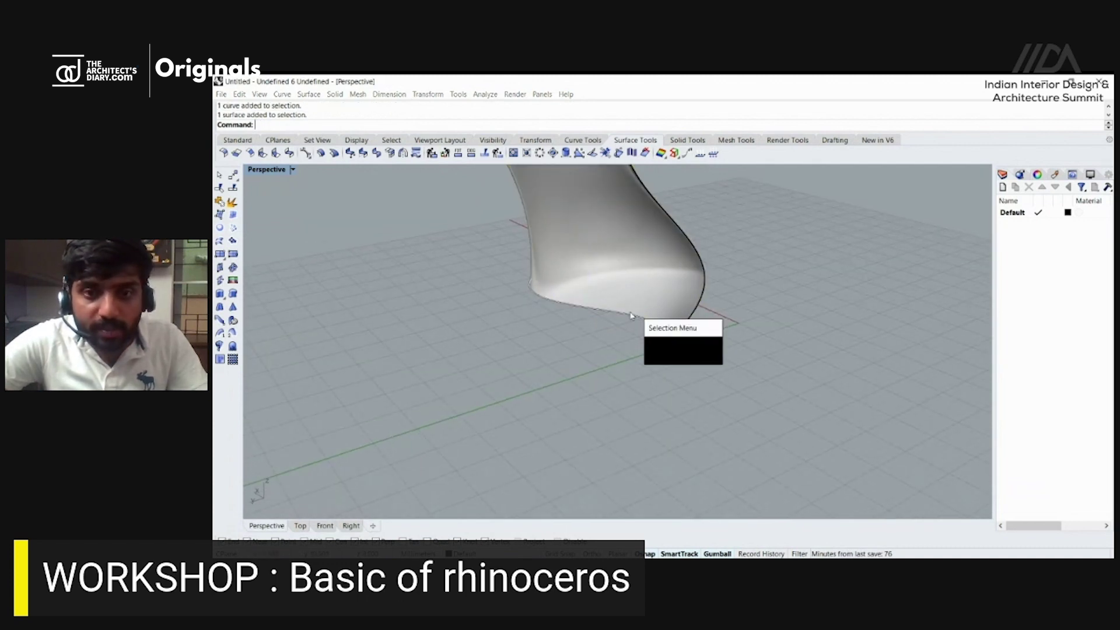
{"action": "scroll", "coordinate": [556, 348], "scroll_direction": "down", "scroll_amount": 3}
{"action": "right_click_drag", "start_coordinate": [557, 348], "coordinate": [564, 304]}
{"action": "scroll", "coordinate": [564, 304], "scroll_direction": "up", "scroll_amount": 6}
Select the swept surface, not its edge curve, and delete it.
{"action": "left_click", "coordinate": [591, 302]}
{"action": "left_click", "coordinate": [551, 327]}
{"action": "scroll", "coordinate": [591, 320], "scroll_direction": "up", "scroll_amount": 5}
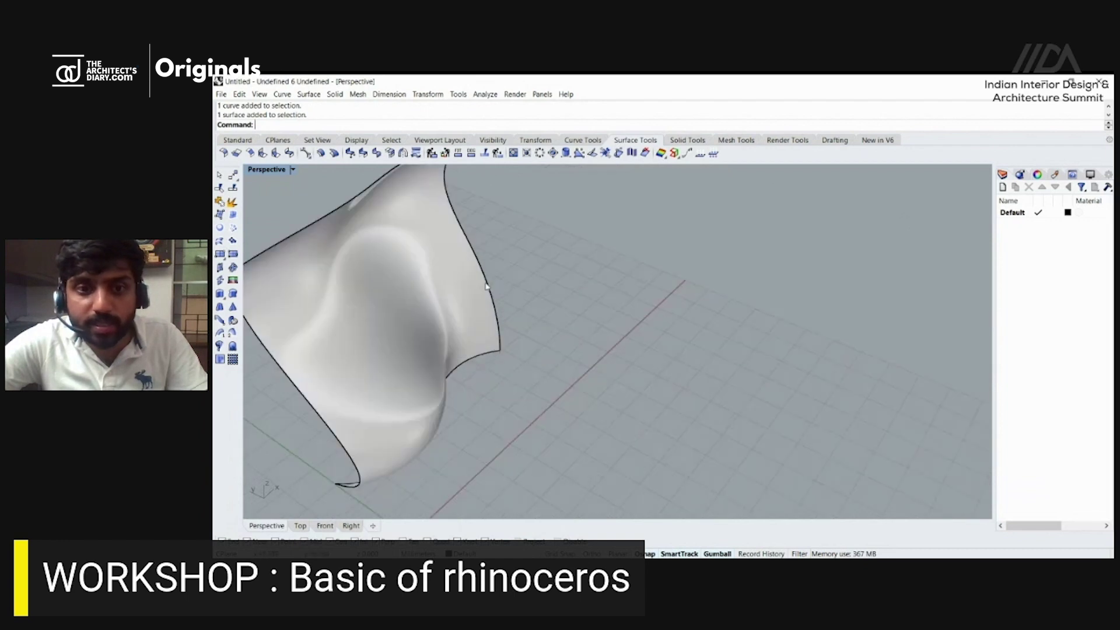
{"action": "left_click", "coordinate": [495, 298]}
{"action": "scroll", "coordinate": [495, 298], "scroll_direction": "down", "scroll_amount": 5}
{"action": "scroll", "coordinate": [586, 348], "scroll_direction": "up", "scroll_amount": 2}
{"action": "left_click", "coordinate": [586, 348]}
{"action": "key", "text": "Delete"}
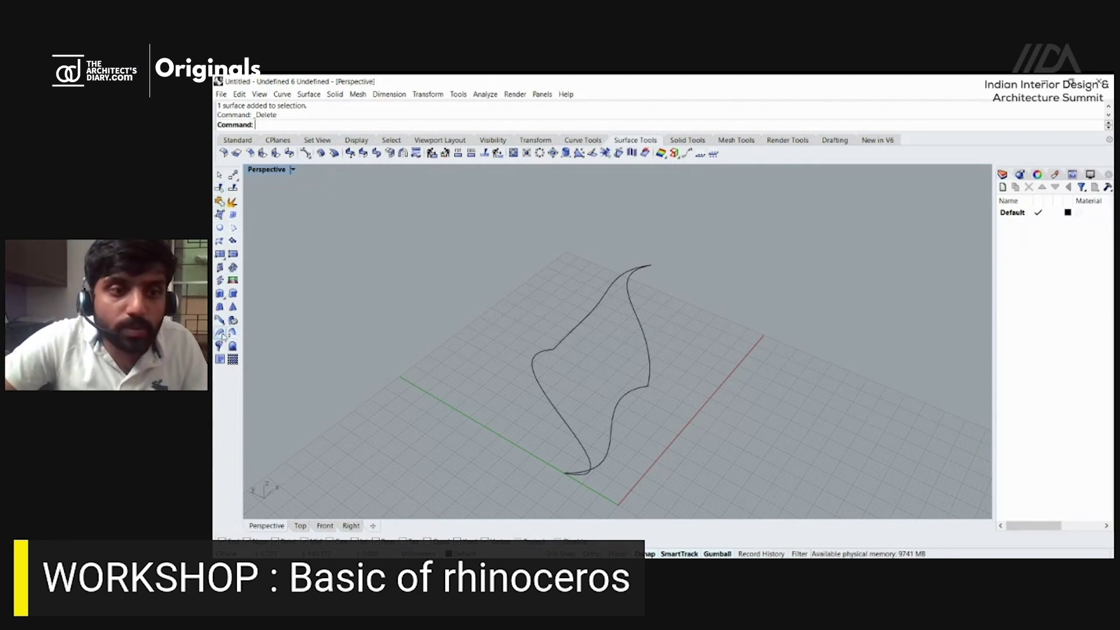
Draw a straight line from a Near point on the upper curve to a knot on the lower curve.
{"action": "left_click", "coordinate": [233, 228]}
{"action": "right_click_drag", "start_coordinate": [570, 375], "coordinate": [553, 351]}
{"action": "type", "text": "line"}
{"action": "key", "text": "Return"}
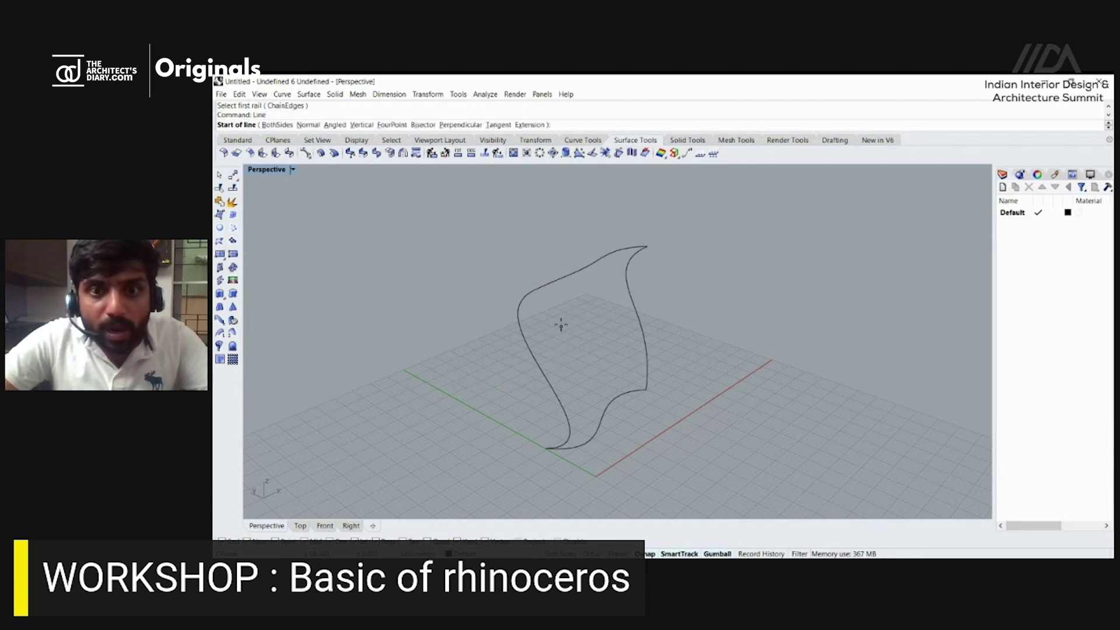
{"action": "left_click", "coordinate": [580, 270]}
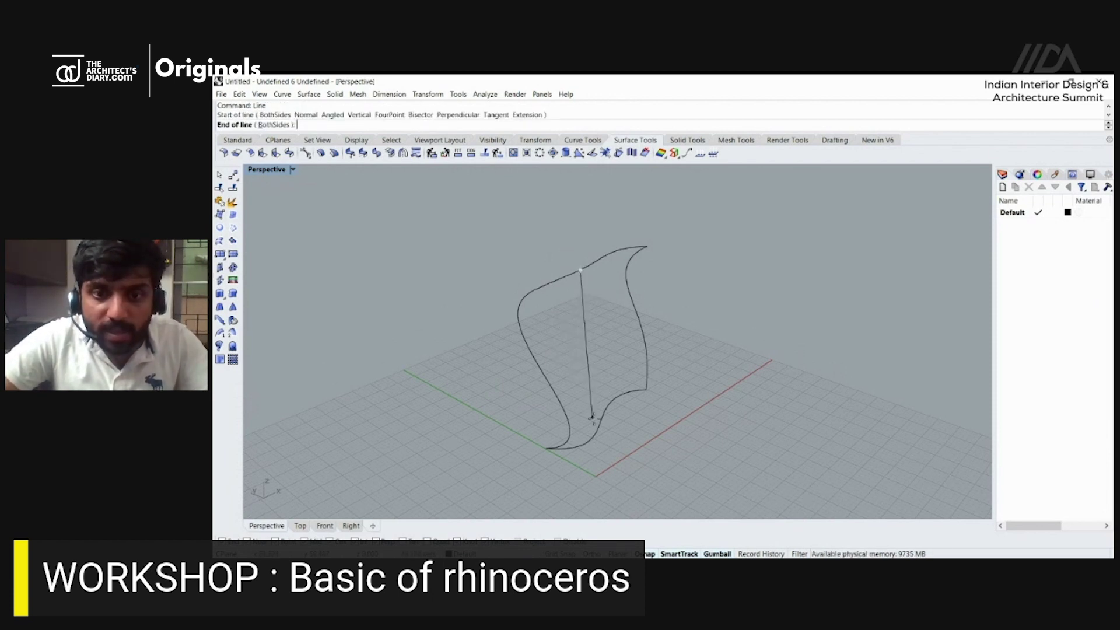
{"action": "scroll", "coordinate": [591, 417], "scroll_direction": "up", "scroll_amount": 2}
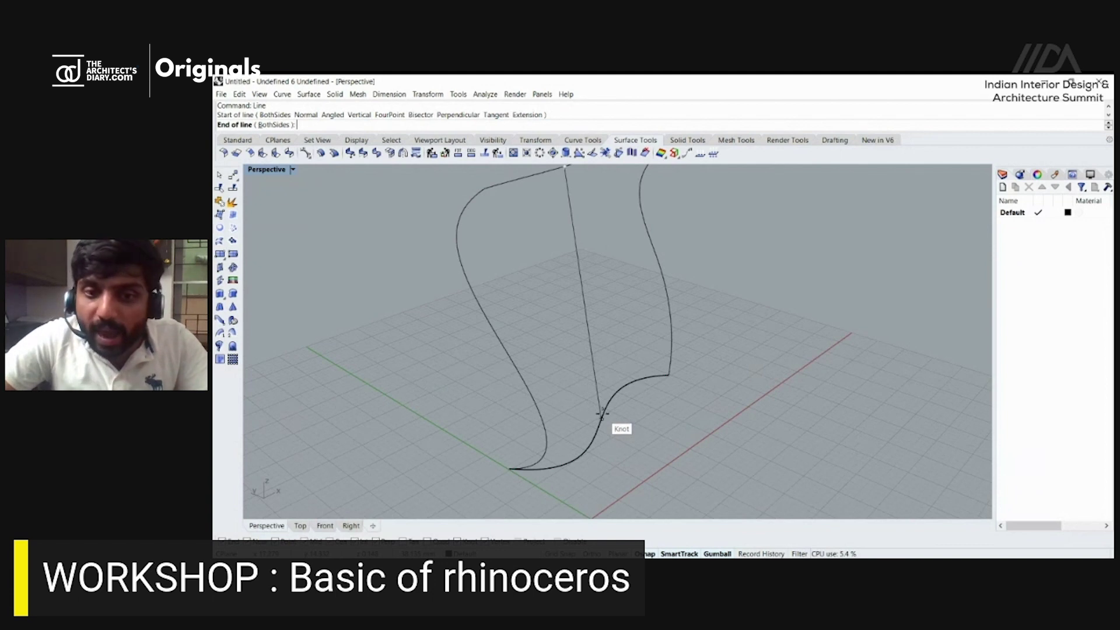
{"action": "left_click", "coordinate": [602, 413]}
Launch the Sweep2 two-rail sweep command.
{"action": "mouse_move", "coordinate": [565, 382]}
{"action": "right_mouse_down"}
{"action": "mouse_move", "coordinate": [618, 350]}
{"action": "mouse_move", "coordinate": [571, 325]}
{"action": "mouse_move", "coordinate": [552, 362]}
{"action": "mouse_move", "coordinate": [559, 375]}
{"action": "right_mouse_up"}
{"action": "type", "text": "sweep2"}
{"action": "key", "text": "Return"}
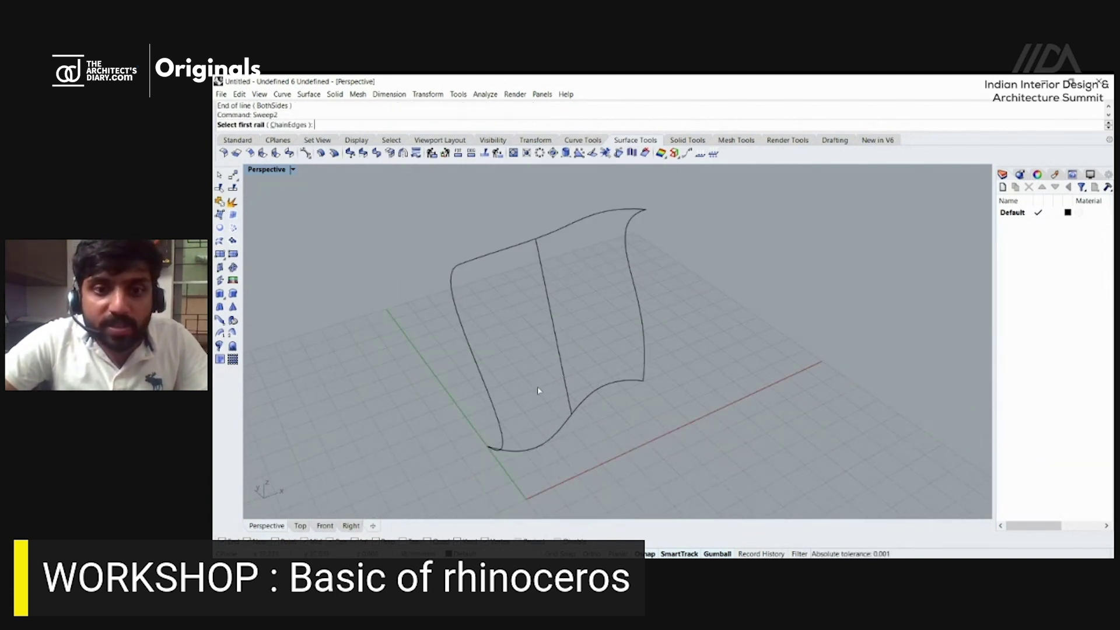
Sweep along the bottom curve and top edge as rails, with left and right curves as sections.
{"action": "left_click", "coordinate": [546, 436]}
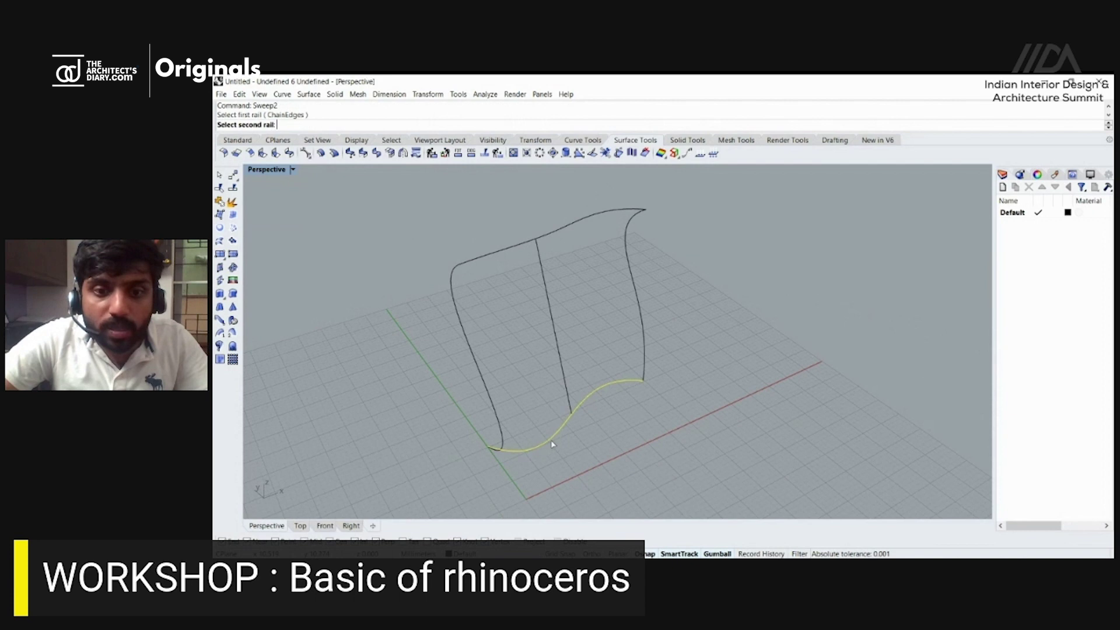
{"action": "left_click", "coordinate": [511, 252]}
{"action": "left_click", "coordinate": [466, 310]}
{"action": "left_click", "coordinate": [639, 308]}
{"action": "key", "text": "Return"}
{"action": "key", "text": "Return"}
Orbit around the twisted swept surface to inspect it, then select the surface.
{"action": "right_click_drag", "start_coordinate": [569, 325], "coordinate": [661, 336]}
{"action": "scroll", "coordinate": [626, 258], "scroll_direction": "up", "scroll_amount": 7}
{"action": "left_click", "coordinate": [597, 279]}
{"action": "scroll", "coordinate": [598, 280], "scroll_direction": "down", "scroll_amount": 8}
{"action": "right_click_drag", "start_coordinate": [654, 273], "coordinate": [555, 336]}
{"action": "scroll", "coordinate": [622, 224], "scroll_direction": "up", "scroll_amount": 7}
{"action": "scroll", "coordinate": [605, 217], "scroll_direction": "down", "scroll_amount": 6}
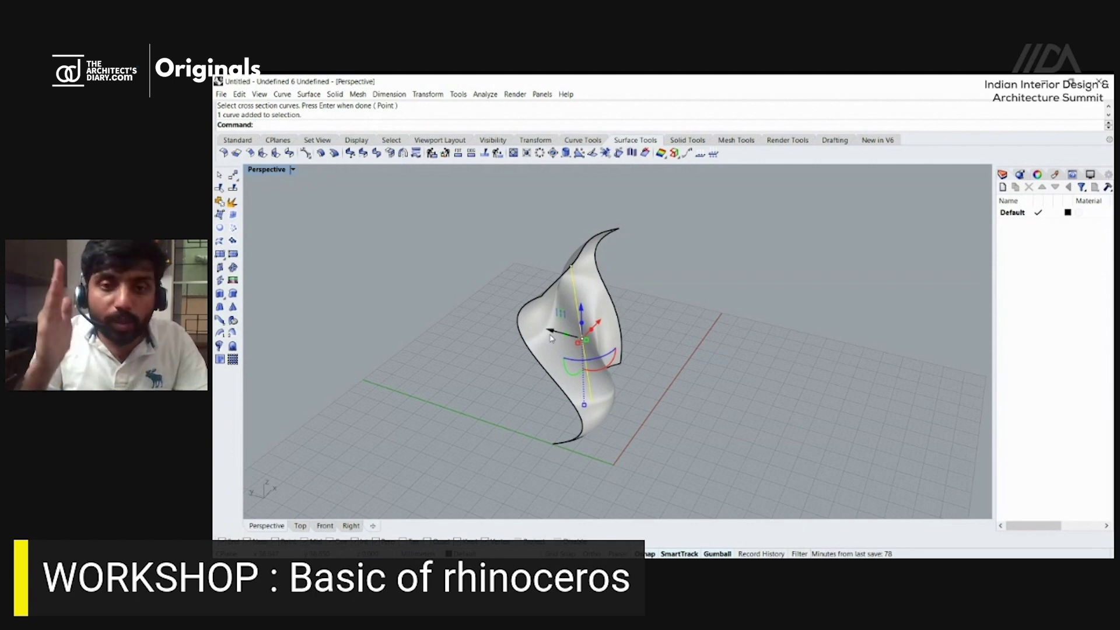
{"action": "left_click", "coordinate": [565, 337]}
Replace the sweep with one railed on the lower and upper-left curves, side curves as sections.
{"action": "key", "text": "Delete"}
{"action": "type", "text": "Sweep2"}
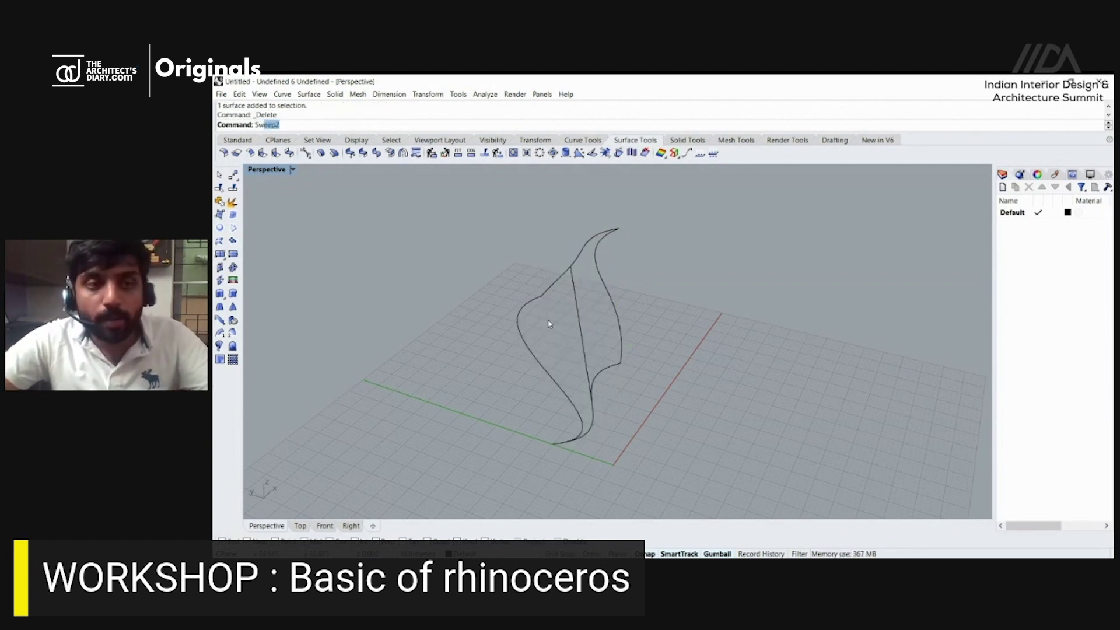
{"action": "key", "text": "Return"}
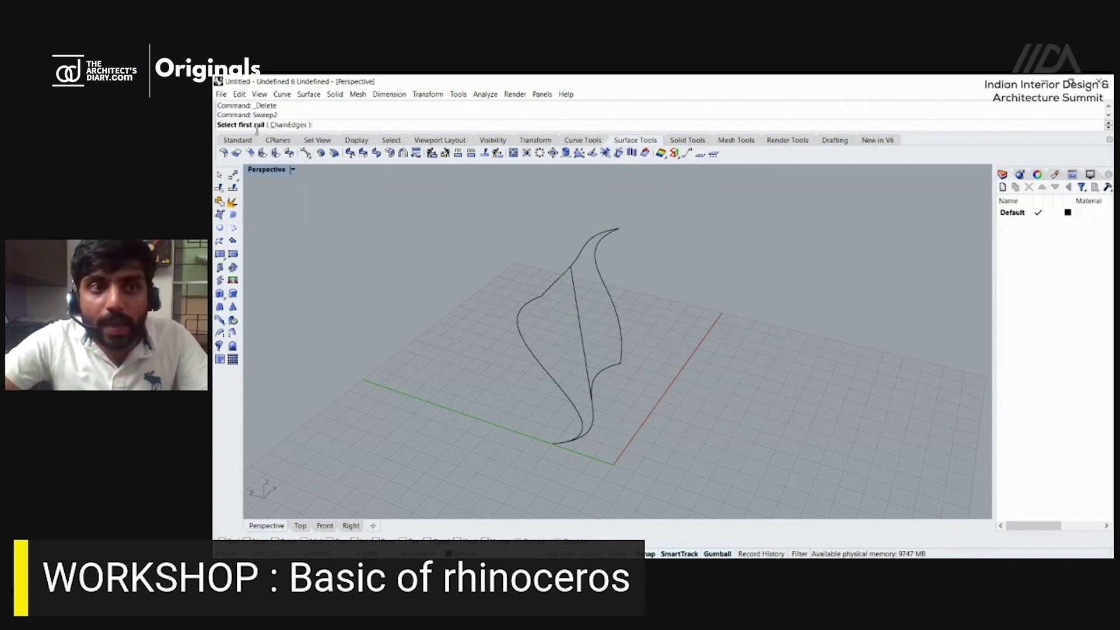
{"action": "left_click", "coordinate": [609, 370]}
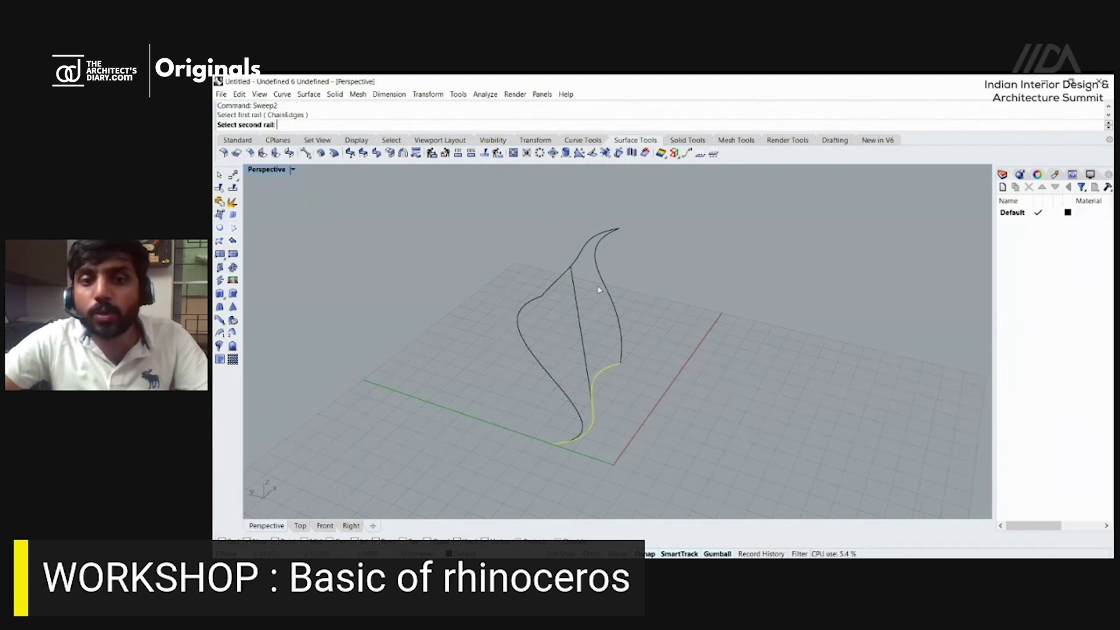
{"action": "left_click", "coordinate": [580, 259]}
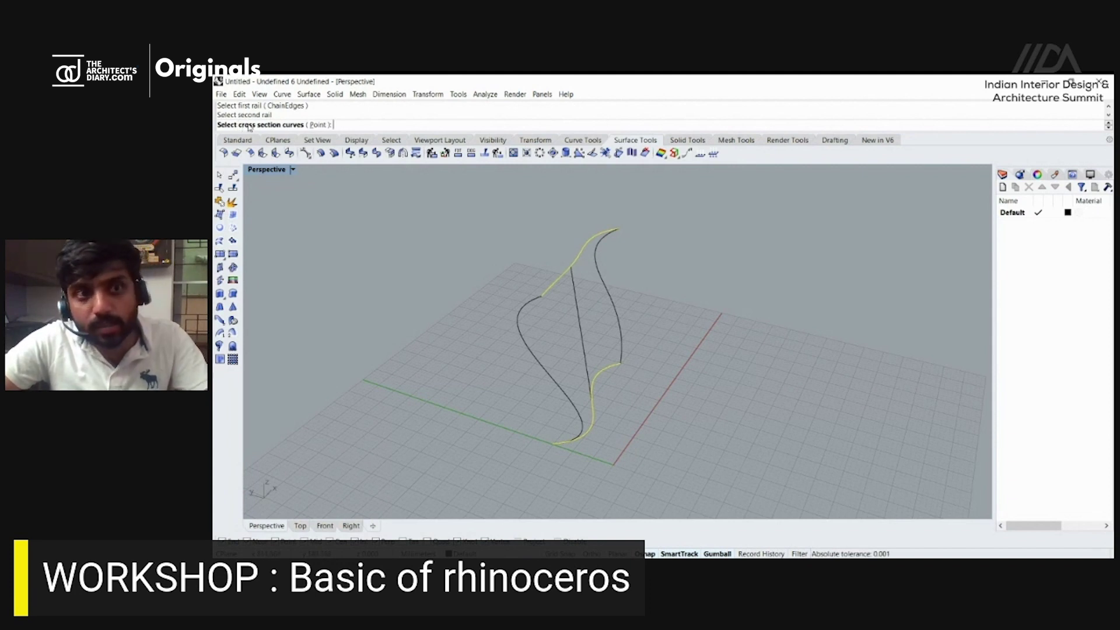
{"action": "left_click", "coordinate": [521, 321]}
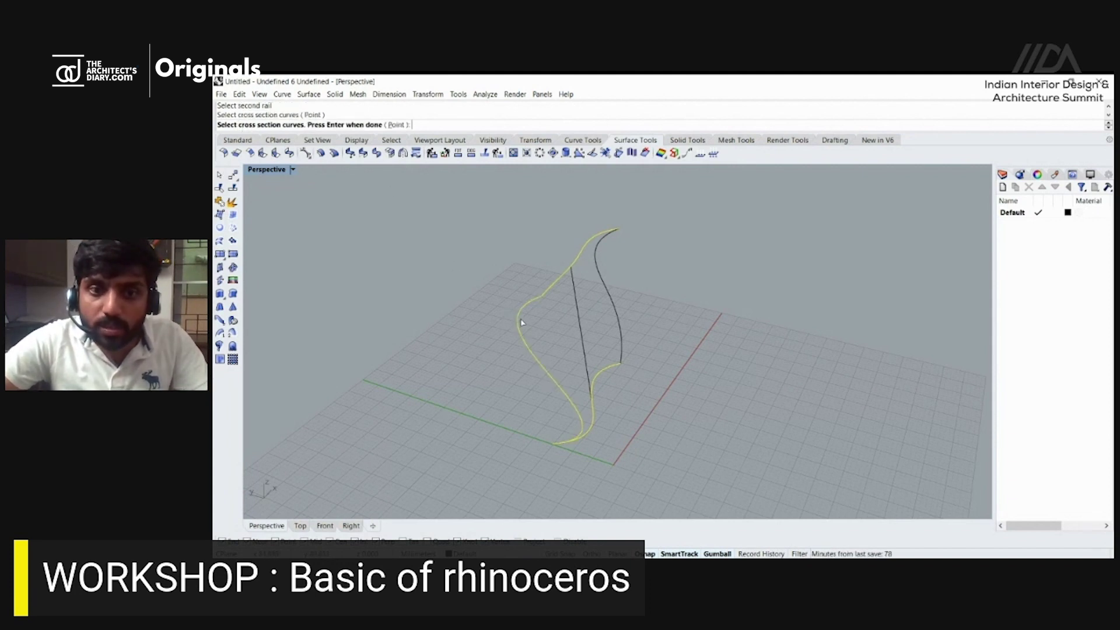
{"action": "left_click", "coordinate": [596, 290]}
{"action": "key", "text": "Return"}
{"action": "key", "text": "Return"}
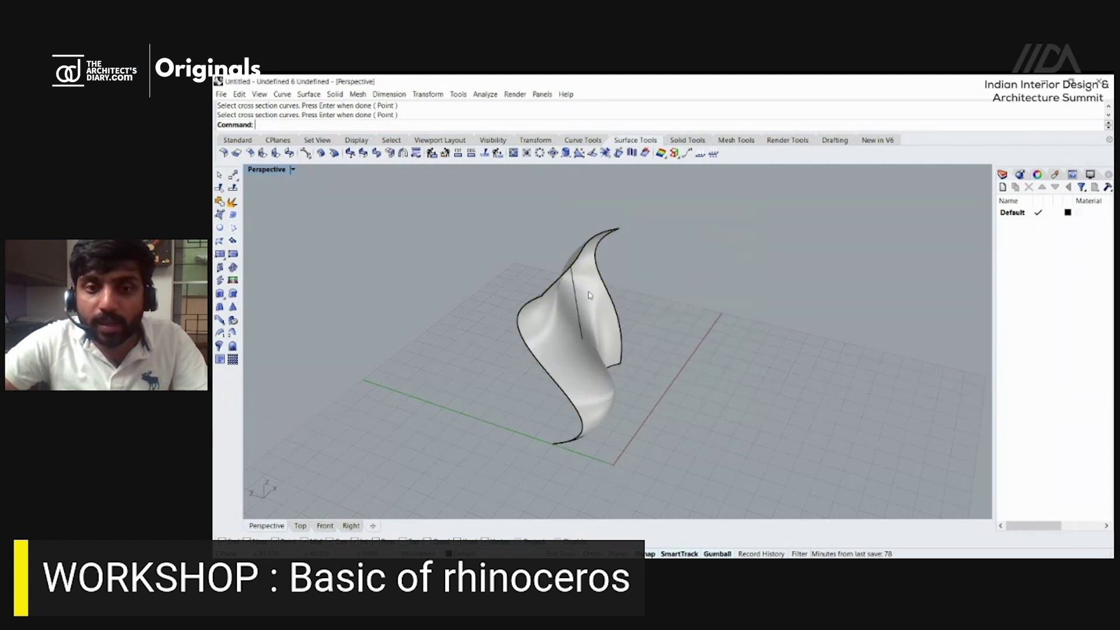
View the new sweep upright, cancel a repeated Sweep2, and delete the surface.
{"action": "right_click_drag", "start_coordinate": [581, 302], "coordinate": [606, 243]}
{"action": "right_click", "coordinate": [606, 243]}
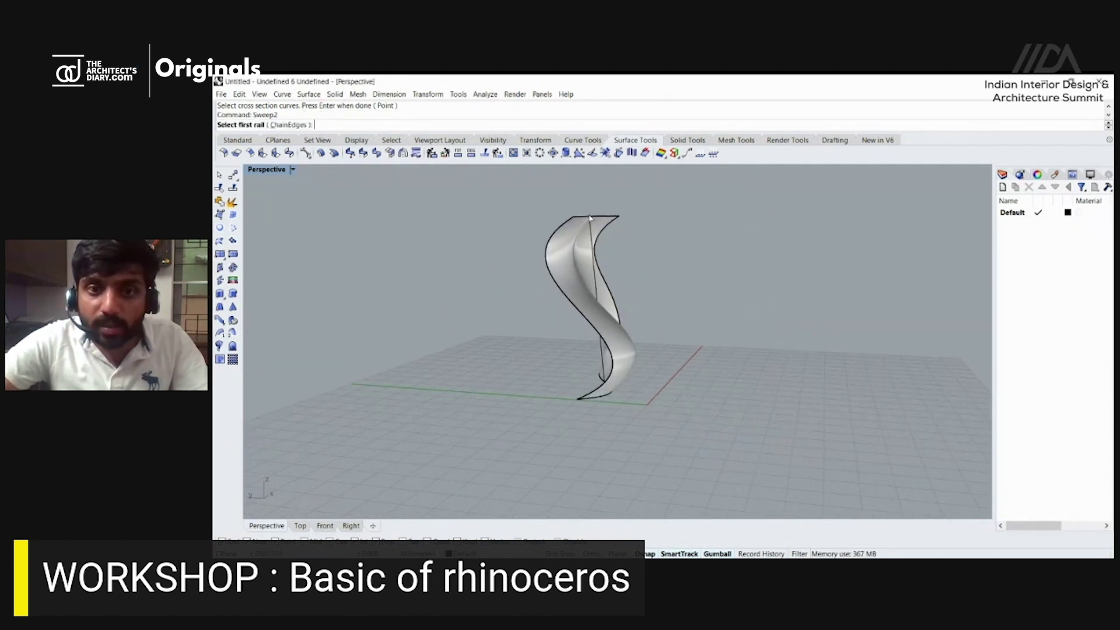
{"action": "key", "text": "Escape"}
{"action": "left_click", "coordinate": [572, 285]}
{"action": "key", "text": "Delete"}
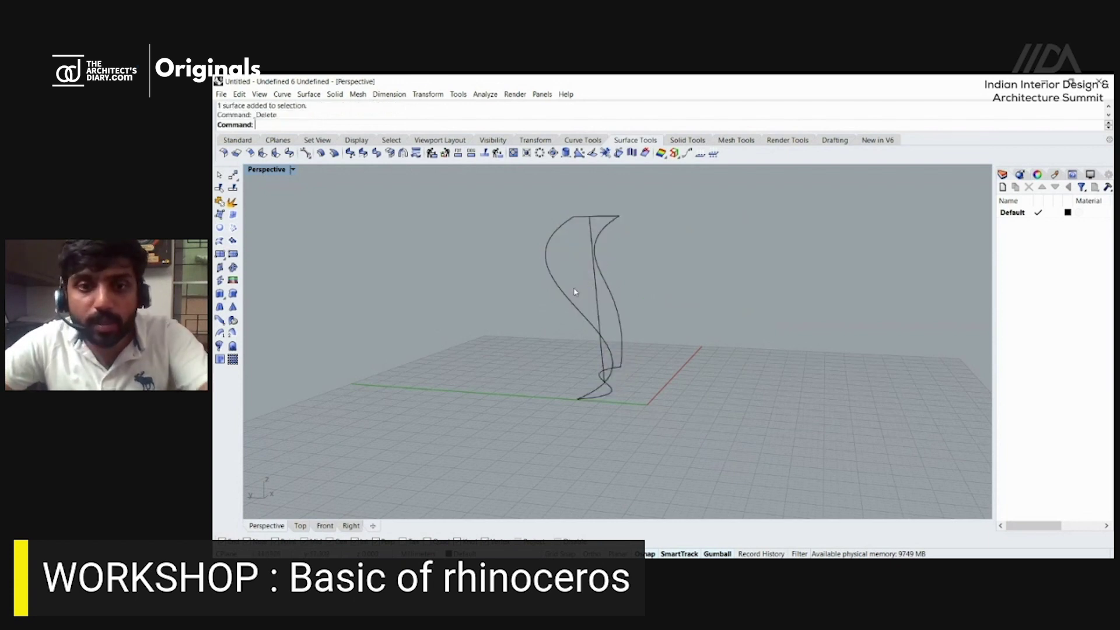
Build a network surface from the left, top, right, bottom and middle curves.
{"action": "left_click", "coordinate": [232, 232]}
{"action": "right_click_drag", "start_coordinate": [347, 232], "coordinate": [542, 353]}
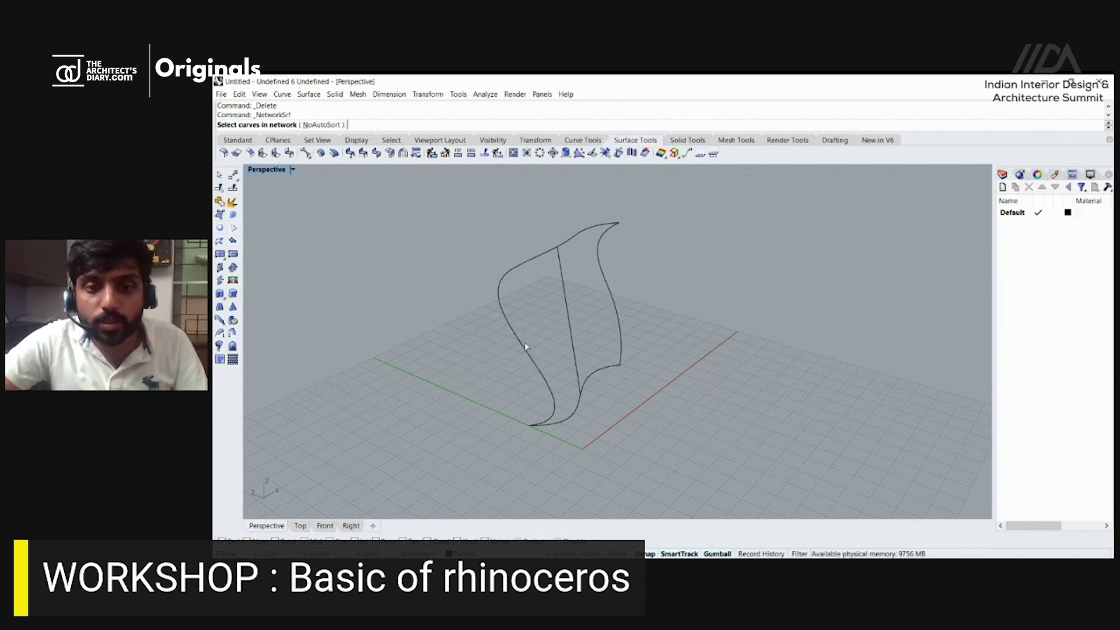
{"action": "left_click", "coordinate": [525, 353]}
{"action": "left_click", "coordinate": [528, 262]}
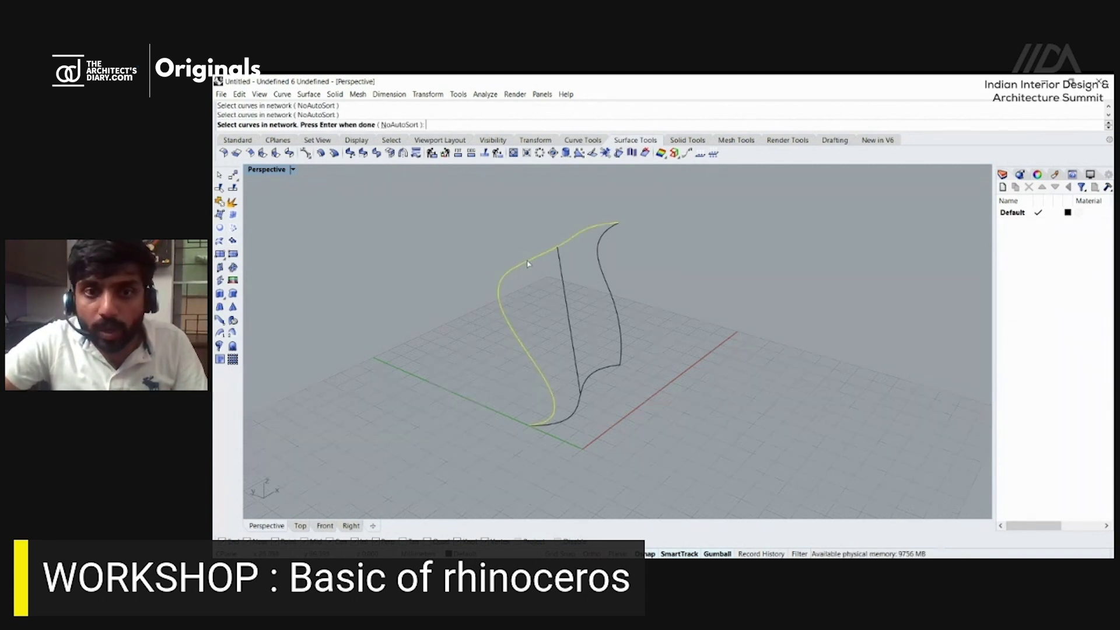
{"action": "left_click", "coordinate": [619, 344]}
{"action": "left_click", "coordinate": [597, 375]}
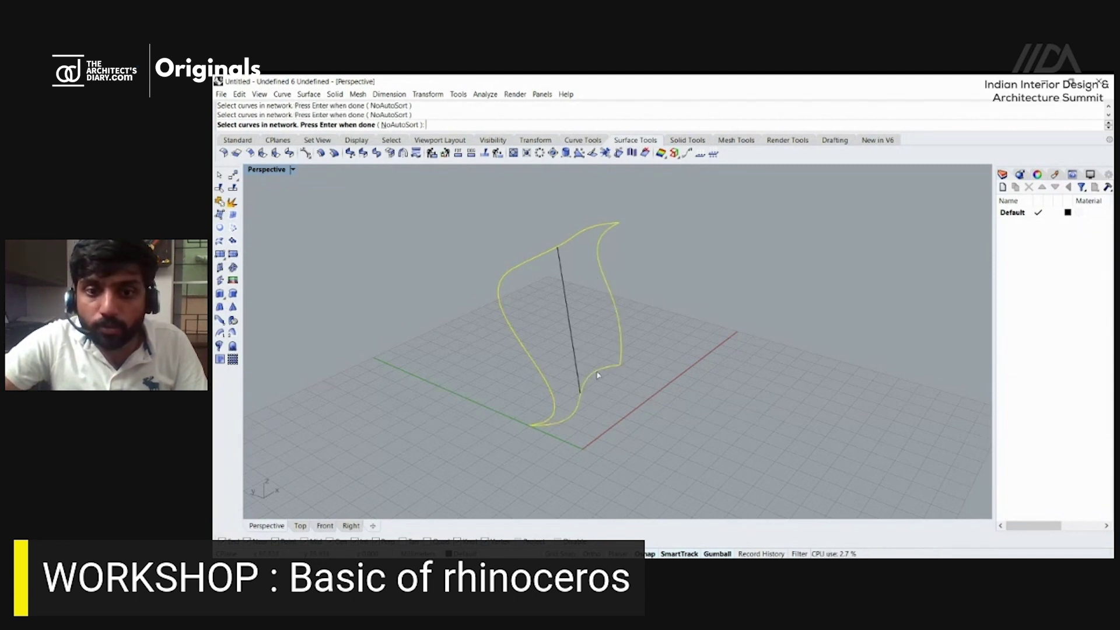
{"action": "left_click", "coordinate": [572, 338]}
{"action": "key", "text": "Return"}
{"action": "key", "text": "Return"}
Orbit around the network surface, cancelling a repeated NetworkSrf and clearing the selection.
{"action": "scroll", "coordinate": [589, 292], "scroll_direction": "up", "scroll_amount": 5}
{"action": "right_click_drag", "start_coordinate": [601, 270], "coordinate": [603, 333]}
{"action": "right_click", "coordinate": [590, 323]}
{"action": "key", "text": "Escape"}
{"action": "left_click", "coordinate": [564, 298]}
{"action": "key", "text": "Escape"}
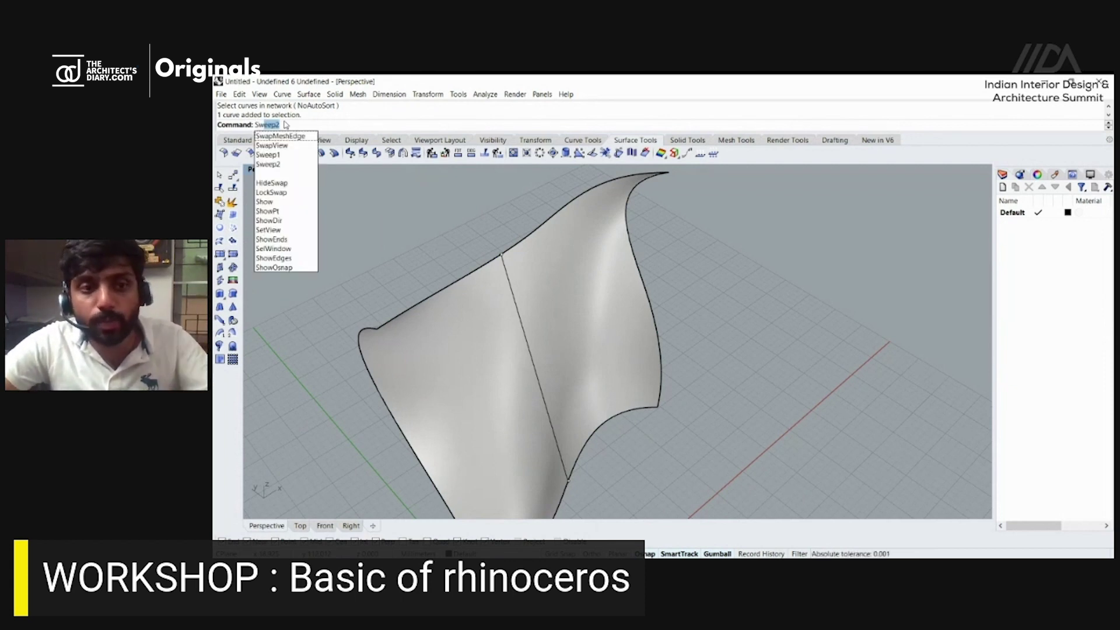
{"action": "key", "text": "Escape"}
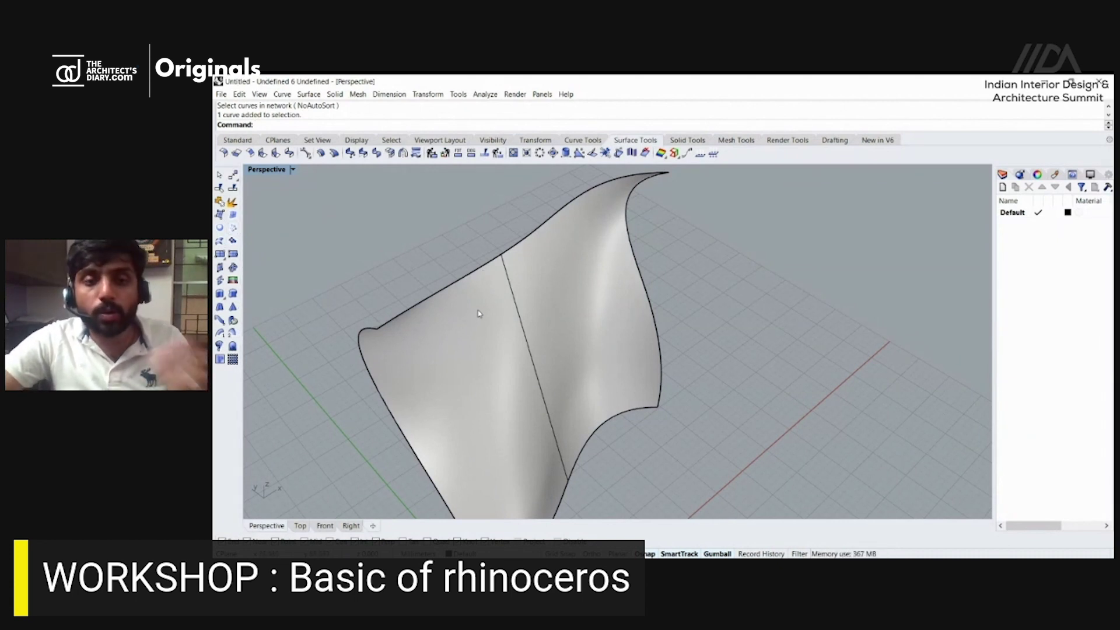
{"action": "right_click_drag", "start_coordinate": [500, 312], "coordinate": [546, 314]}
Delete the network surface and loft a new surface through the three cross curves.
{"action": "left_click", "coordinate": [512, 340]}
{"action": "key", "text": "Delete"}
{"action": "scroll", "coordinate": [601, 301], "scroll_direction": "down", "scroll_amount": 3}
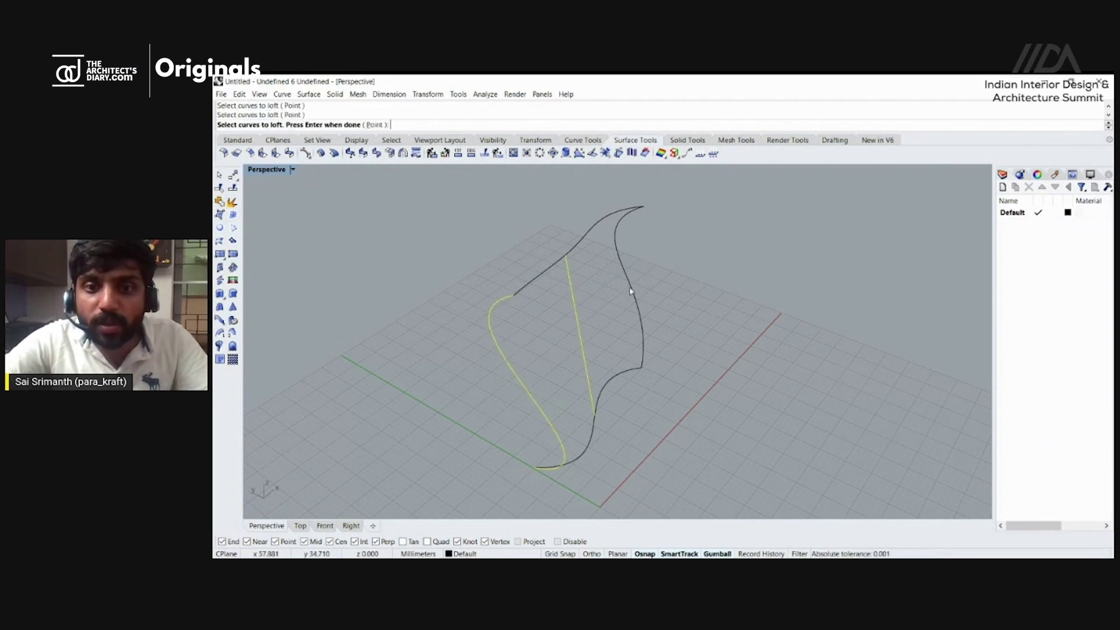
{"action": "key", "text": "Return"}
{"action": "scroll", "coordinate": [570, 264], "scroll_direction": "up", "scroll_amount": 2}
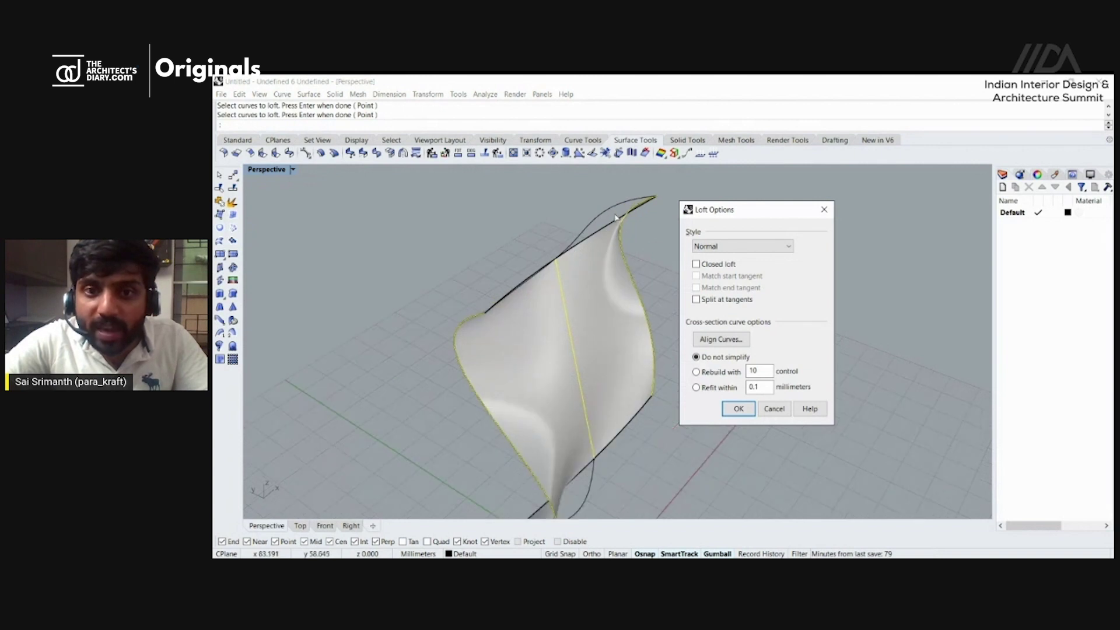
{"action": "scroll", "coordinate": [630, 292], "scroll_direction": "down", "scroll_amount": 2}
{"action": "scroll", "coordinate": [640, 376], "scroll_direction": "up", "scroll_amount": 3}
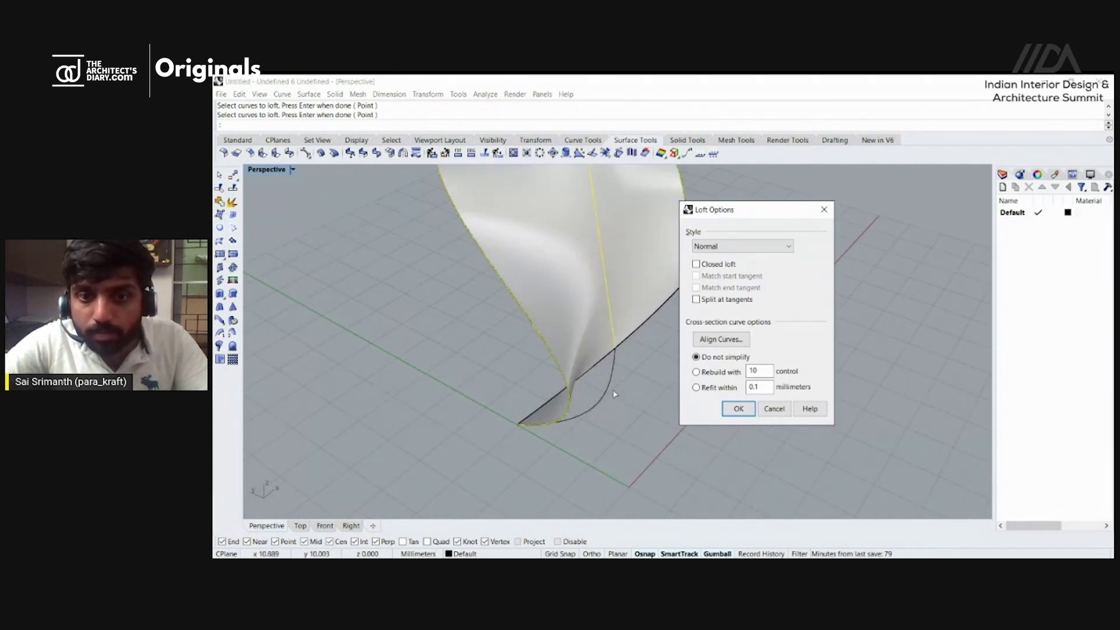
{"action": "key", "text": "Return"}
{"action": "scroll", "coordinate": [588, 410], "scroll_direction": "down", "scroll_amount": 5}
{"action": "scroll", "coordinate": [622, 202], "scroll_direction": "up", "scroll_amount": 7}
{"action": "scroll", "coordinate": [633, 231], "scroll_direction": "down", "scroll_amount": 5}
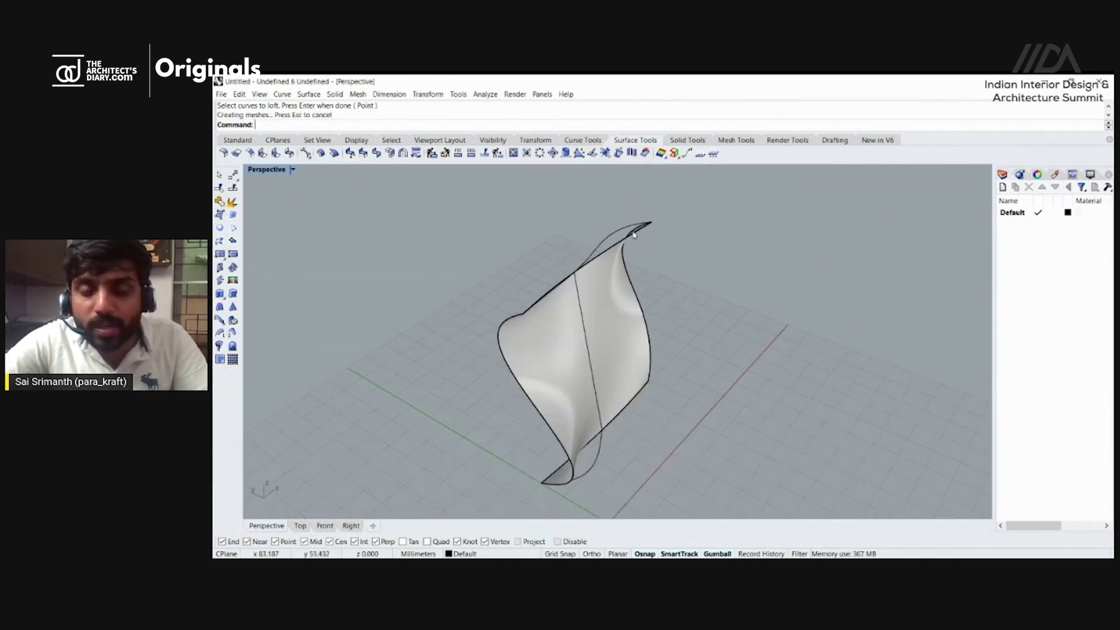
Pick the loft surface among overlapping objects and delete it, leaving only the curves.
{"action": "right_click_drag", "start_coordinate": [599, 236], "coordinate": [589, 222]}
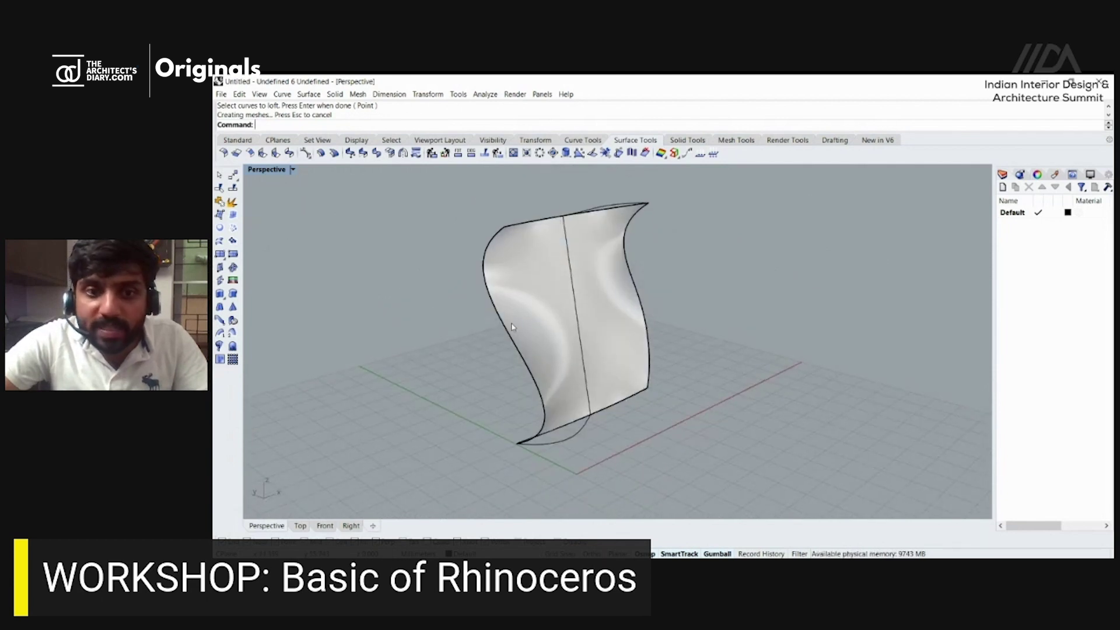
{"action": "key", "text": "Return"}
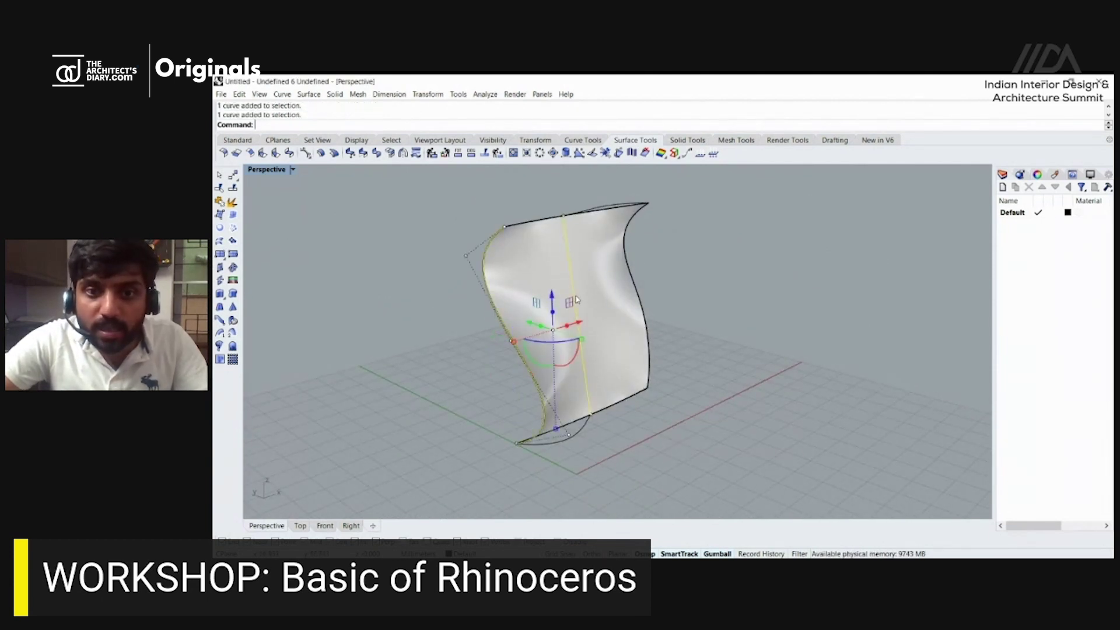
{"action": "left_click", "coordinate": [637, 286], "text": "shift"}
{"action": "left_click", "coordinate": [658, 313]}
{"action": "right_click_drag", "start_coordinate": [659, 314], "coordinate": [616, 351]}
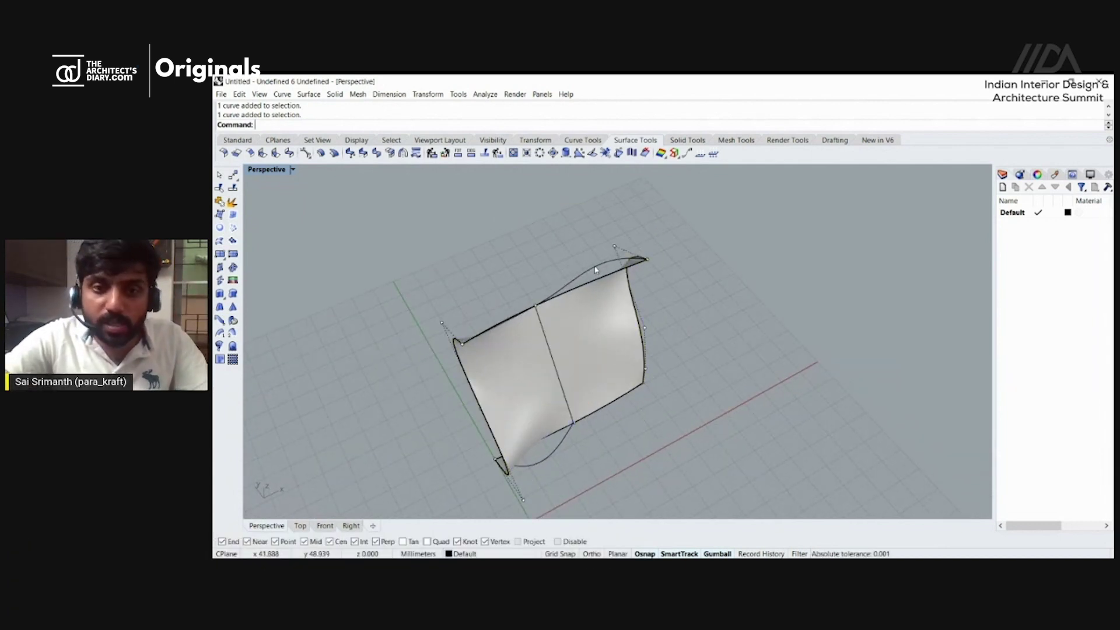
{"action": "key", "text": "Delete"}
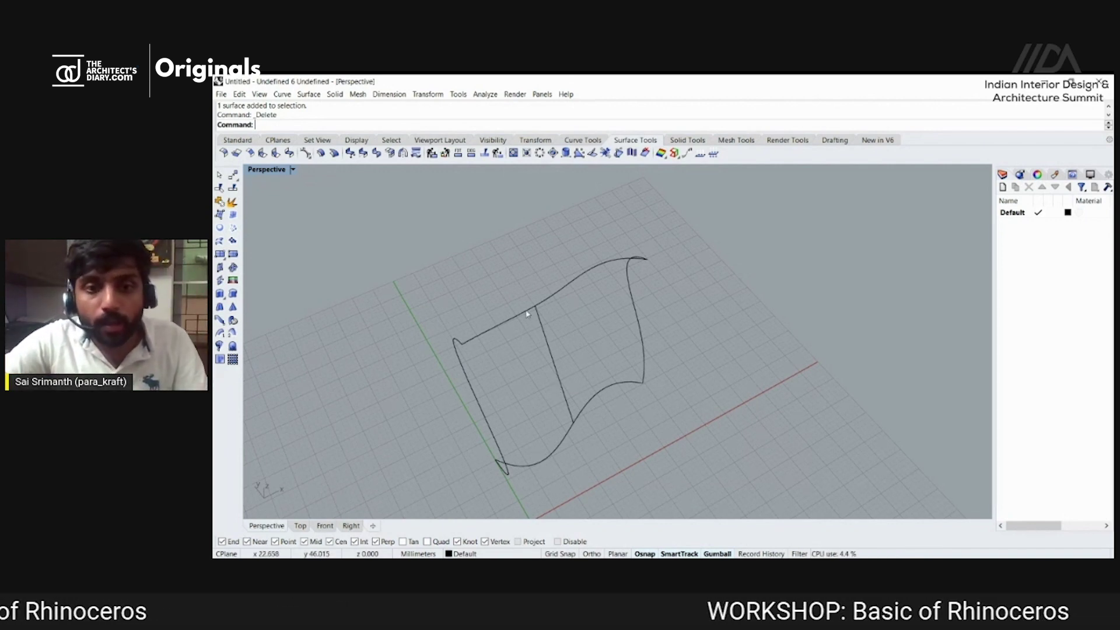
Delete the middle curve and select the four remaining boundary curves.
{"action": "left_click", "coordinate": [541, 328]}
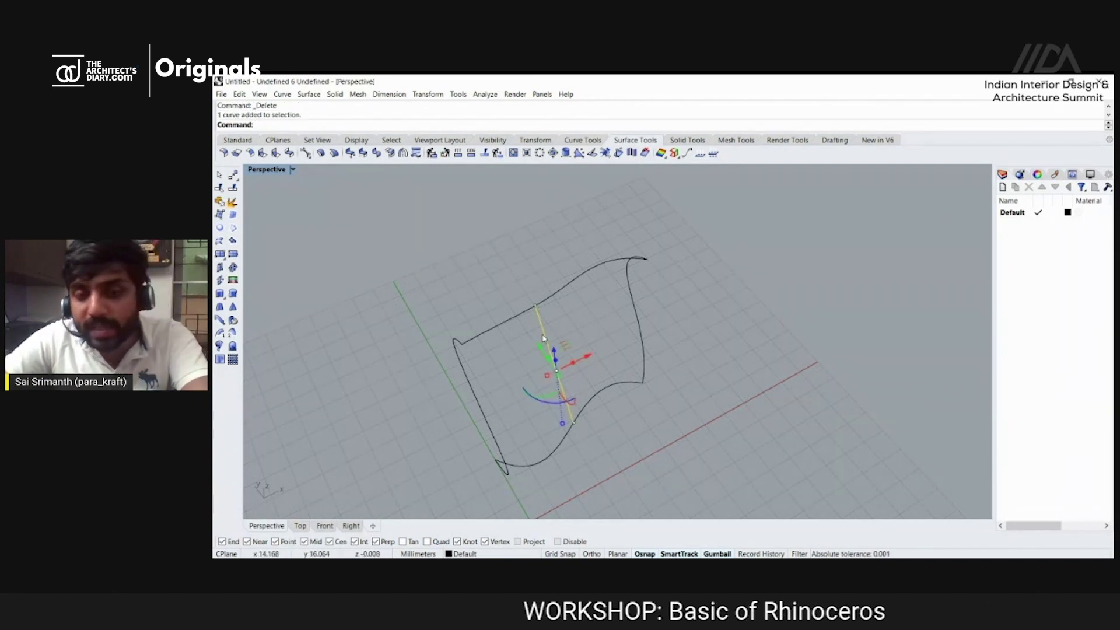
{"action": "left_click", "coordinate": [340, 258]}
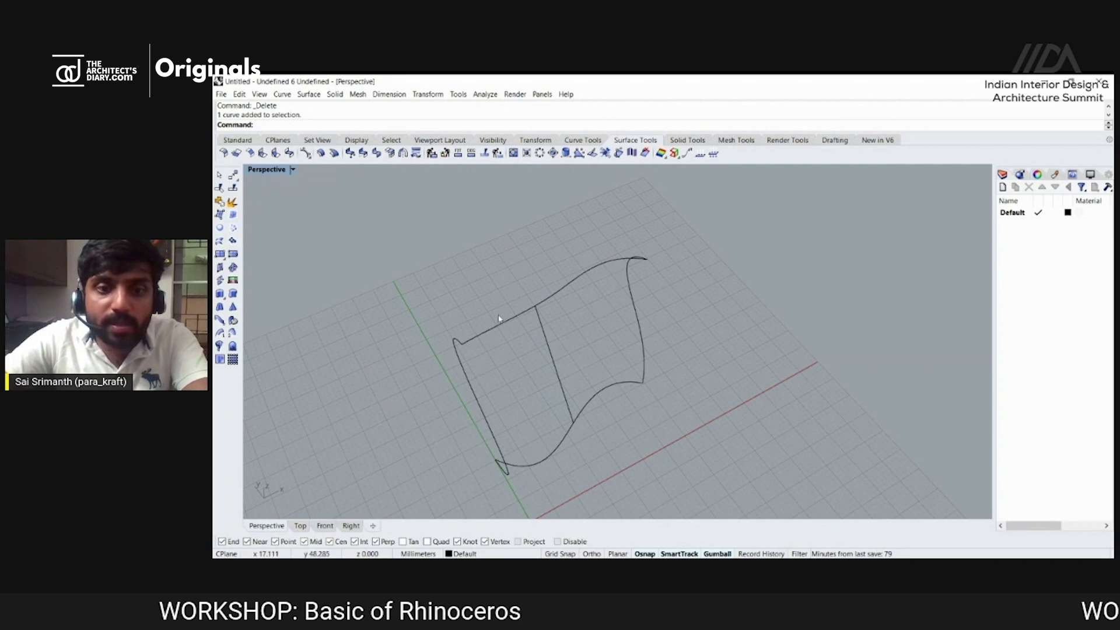
{"action": "left_click", "coordinate": [600, 264]}
{"action": "key", "text": "Escape"}
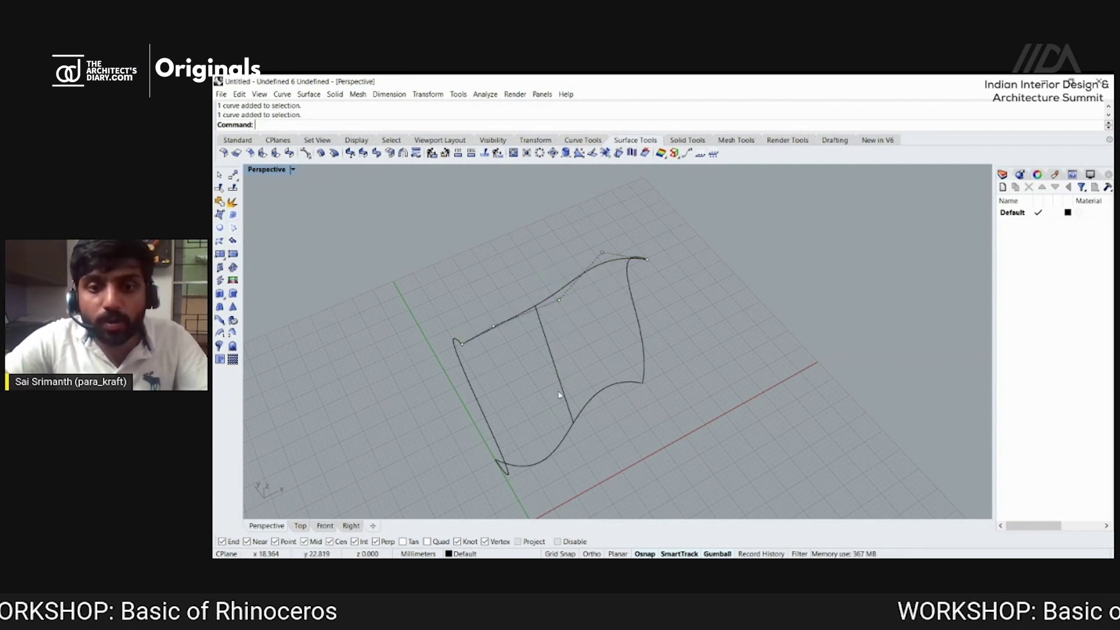
{"action": "left_click", "coordinate": [564, 397]}
{"action": "key", "text": "Delete"}
{"action": "left_click_drag", "start_coordinate": [689, 450], "coordinate": [387, 237]}
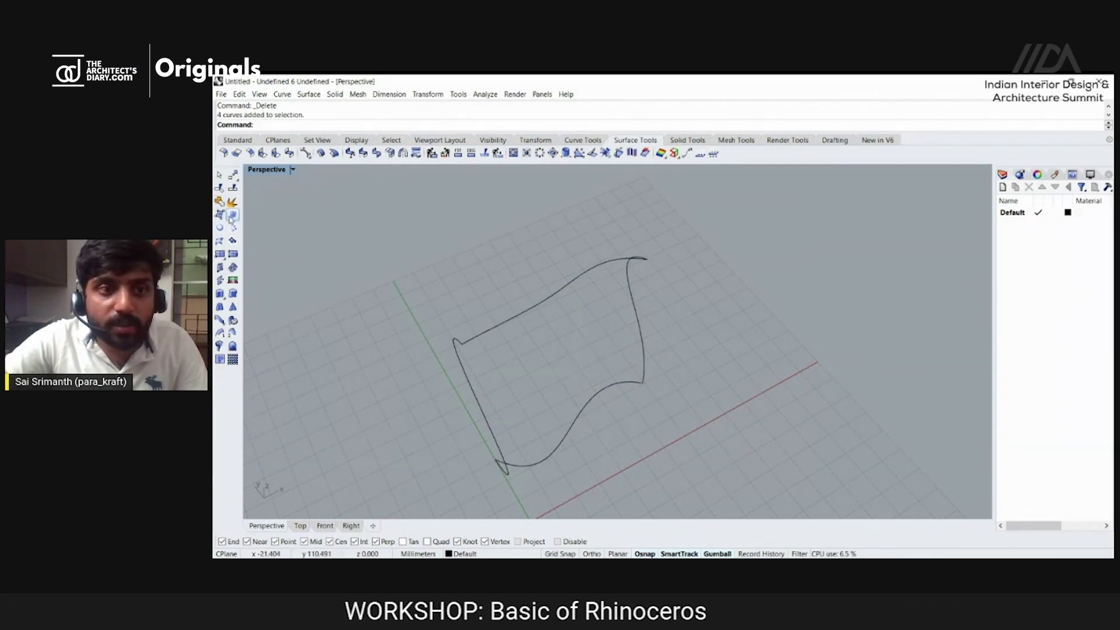
Build an EdgeSrf surface from the top, right, bottom and left curves.
{"action": "left_click", "coordinate": [231, 216]}
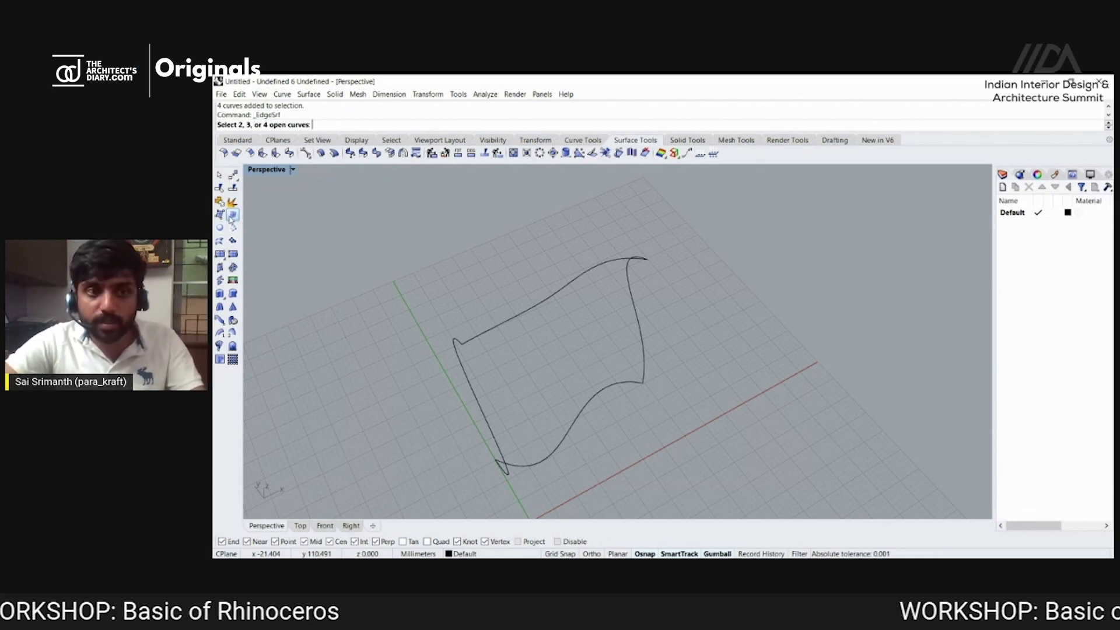
{"action": "left_click", "coordinate": [548, 299]}
{"action": "left_click", "coordinate": [634, 328]}
{"action": "left_click", "coordinate": [572, 424]}
{"action": "left_click", "coordinate": [477, 411]}
{"action": "mouse_move", "coordinate": [543, 397]}
{"action": "right_mouse_down"}
{"action": "mouse_move", "coordinate": [623, 407]}
{"action": "mouse_move", "coordinate": [536, 416]}
{"action": "right_mouse_up"}
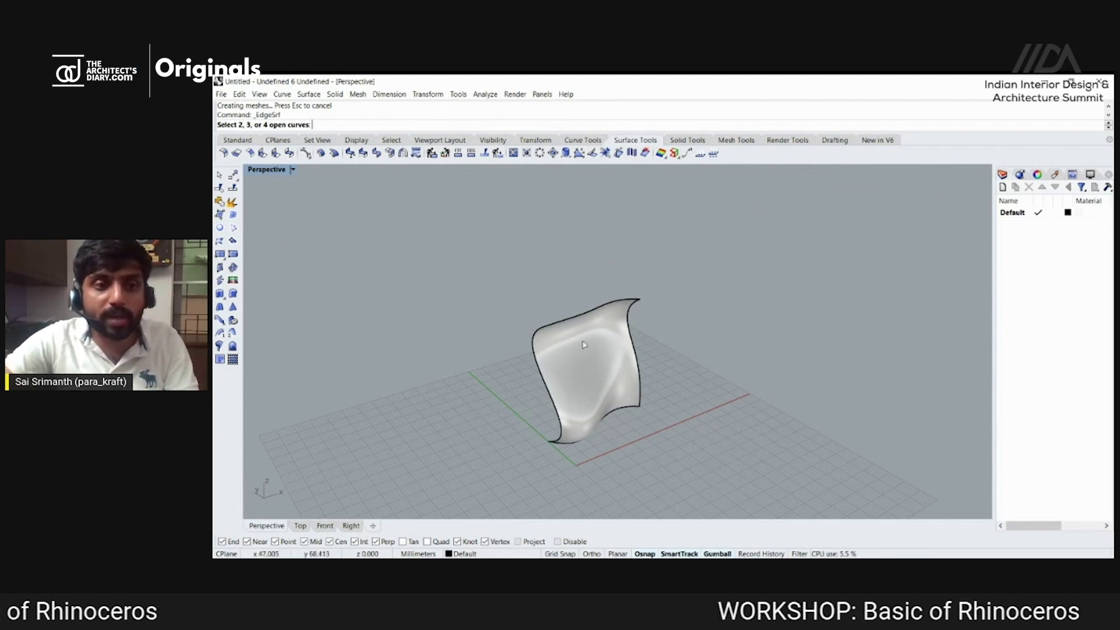
{"action": "key", "text": "Escape"}
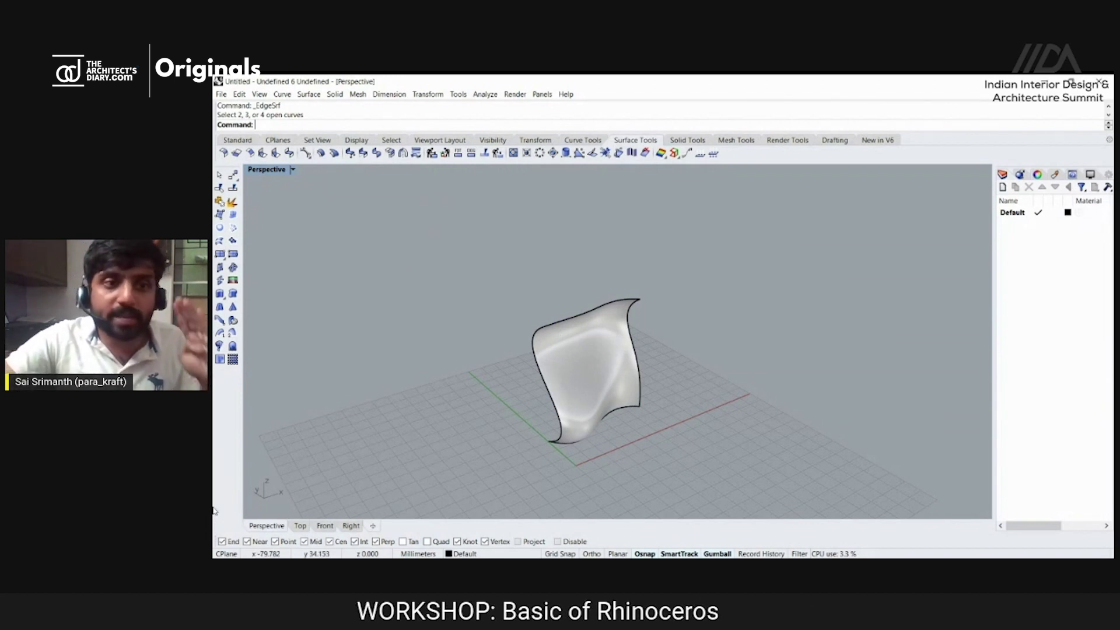
Delete the edge surface, keeping its four boundary curves.
{"action": "left_click", "coordinate": [233, 215]}
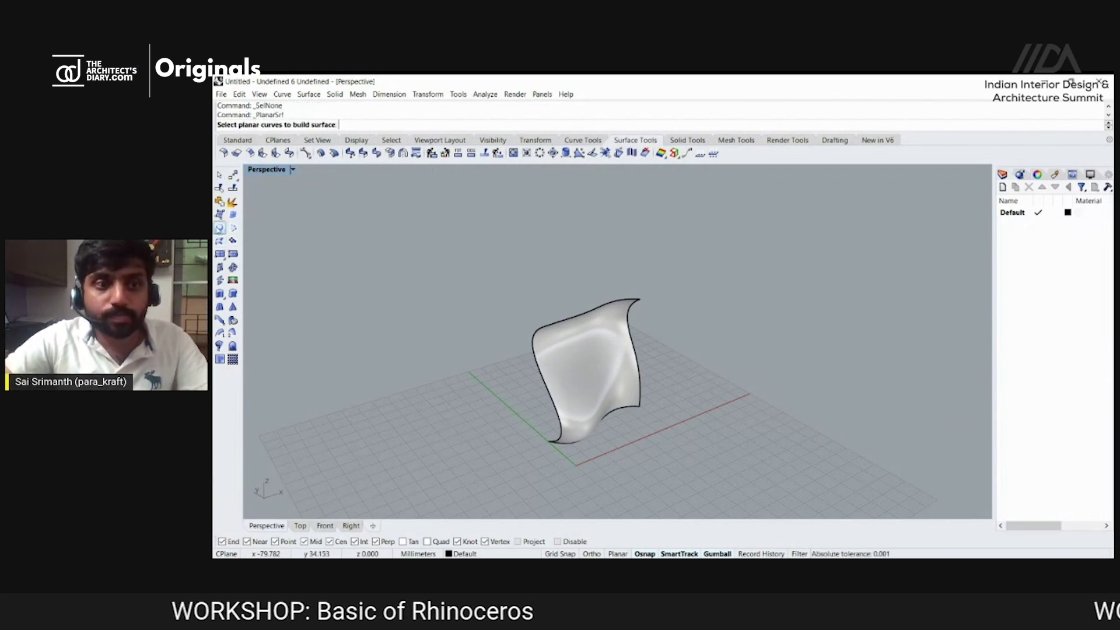
{"action": "left_click", "coordinate": [572, 331]}
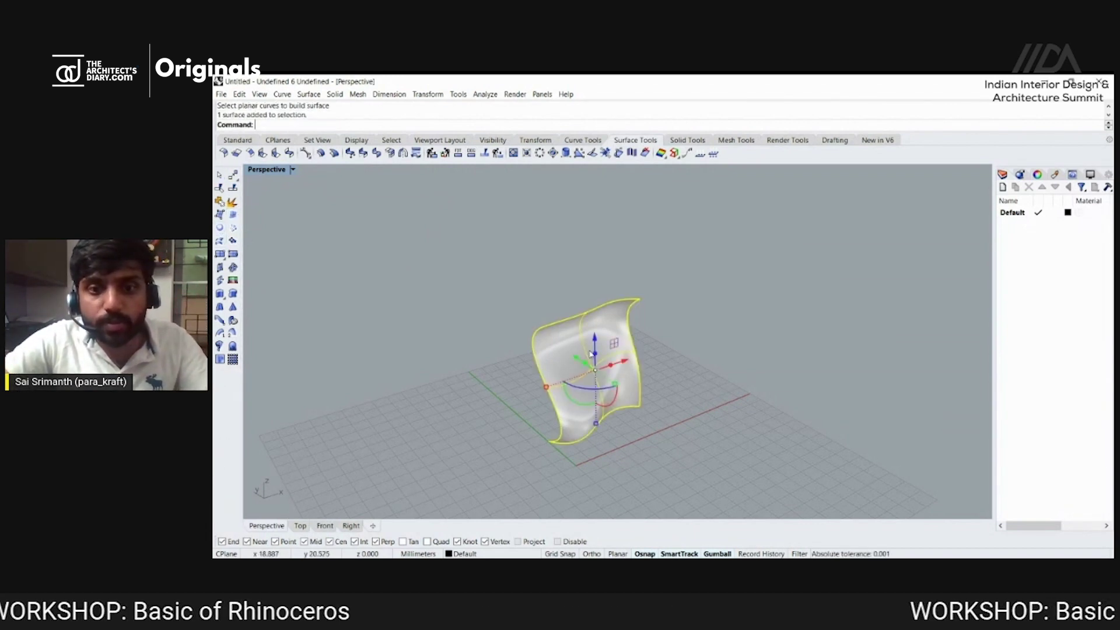
{"action": "key", "text": "Delete"}
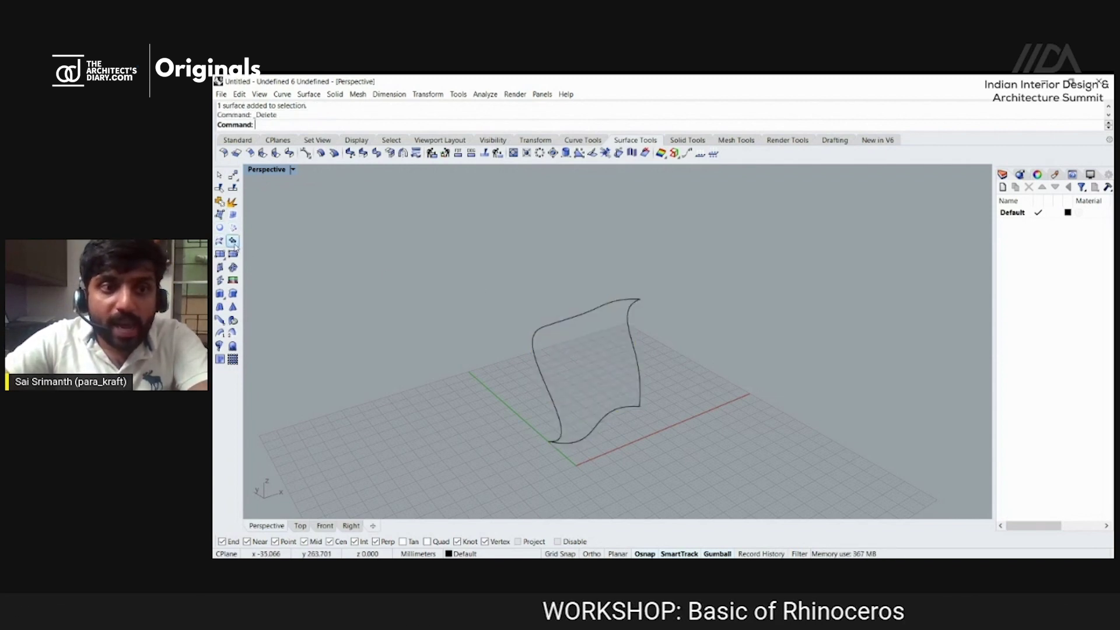
{"action": "left_click", "coordinate": [234, 244]}
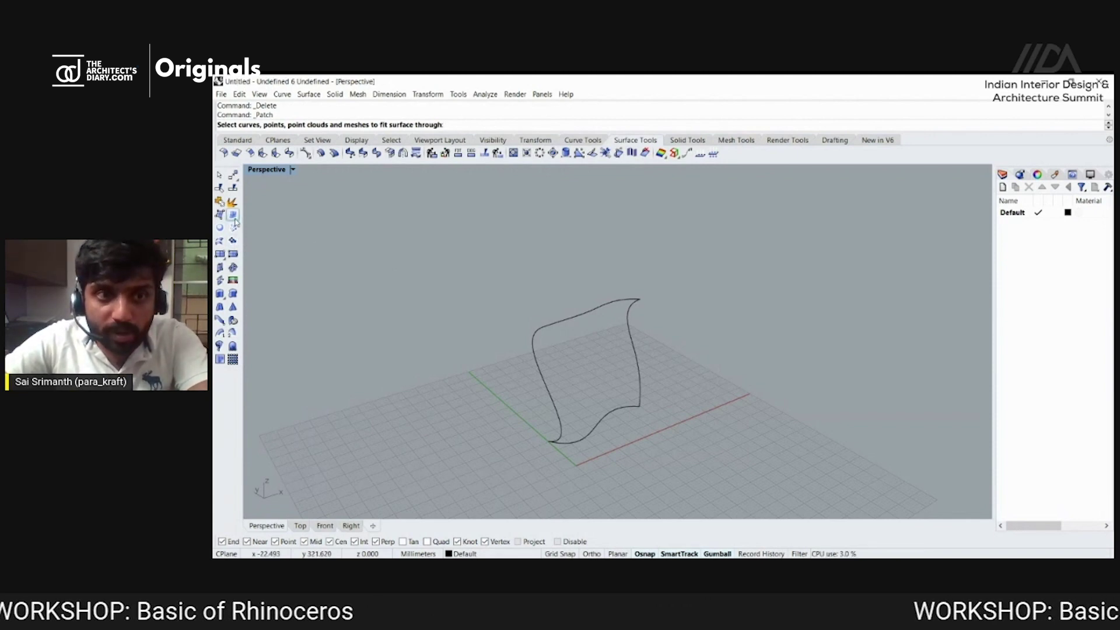
{"action": "key", "text": "Escape"}
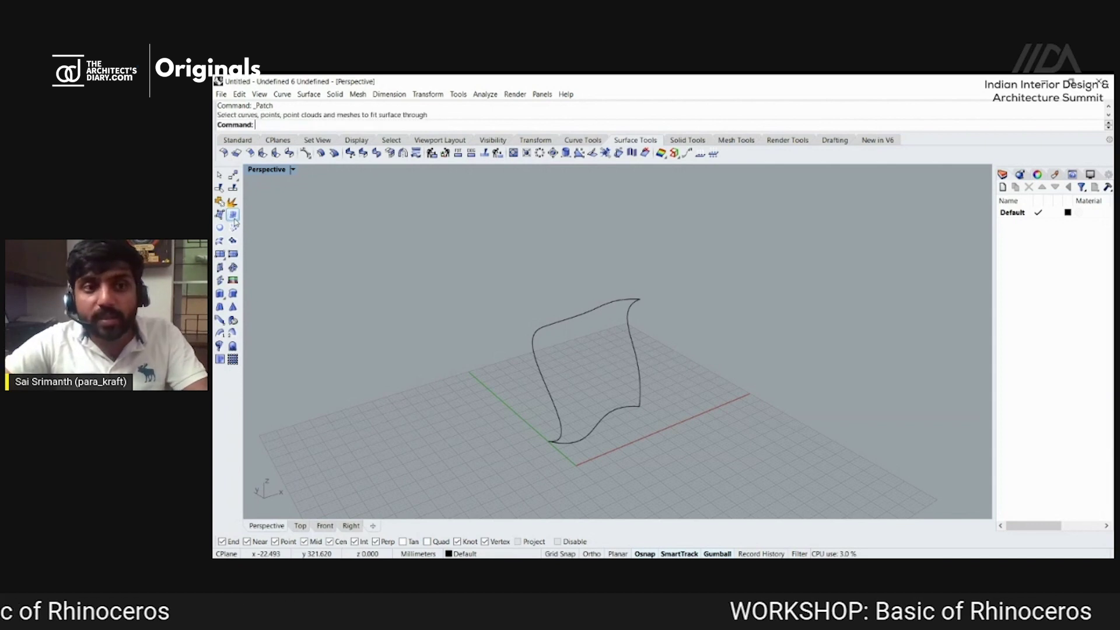
Drag the top curve's end control point along X to open a gap at the corner.
{"action": "left_click", "coordinate": [583, 316]}
{"action": "scroll", "coordinate": [544, 326], "scroll_direction": "up", "scroll_amount": 3}
{"action": "scroll", "coordinate": [544, 326], "scroll_direction": "up", "scroll_amount": 3}
{"action": "left_click", "coordinate": [506, 360]}
{"action": "left_click_drag", "start_coordinate": [537, 351], "coordinate": [583, 337]}
{"action": "key", "text": "Escape"}
{"action": "scroll", "coordinate": [455, 331], "scroll_direction": "down", "scroll_amount": 5}
{"action": "right_click_drag", "start_coordinate": [457, 332], "coordinate": [460, 273]}
{"action": "scroll", "coordinate": [527, 307], "scroll_direction": "down", "scroll_amount": 2}
Build an EdgeSrf surface from the left, top, right and bottom curves of the gapped frame.
{"action": "left_click", "coordinate": [236, 215]}
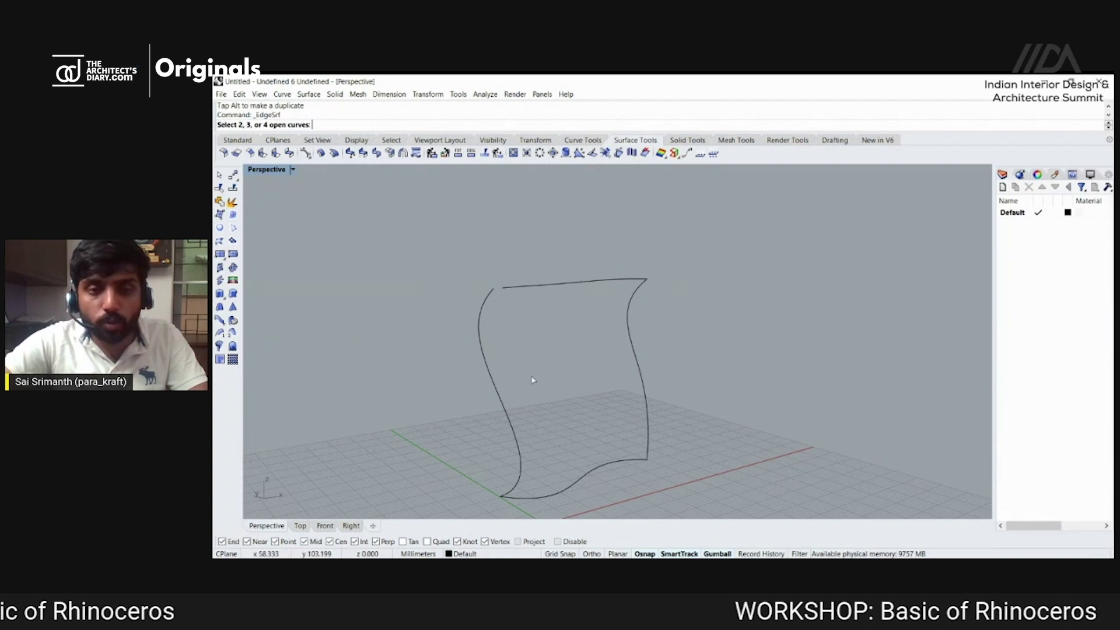
{"action": "left_click", "coordinate": [488, 379]}
{"action": "left_click", "coordinate": [549, 289]}
{"action": "left_click", "coordinate": [632, 336]}
{"action": "left_click", "coordinate": [595, 472]}
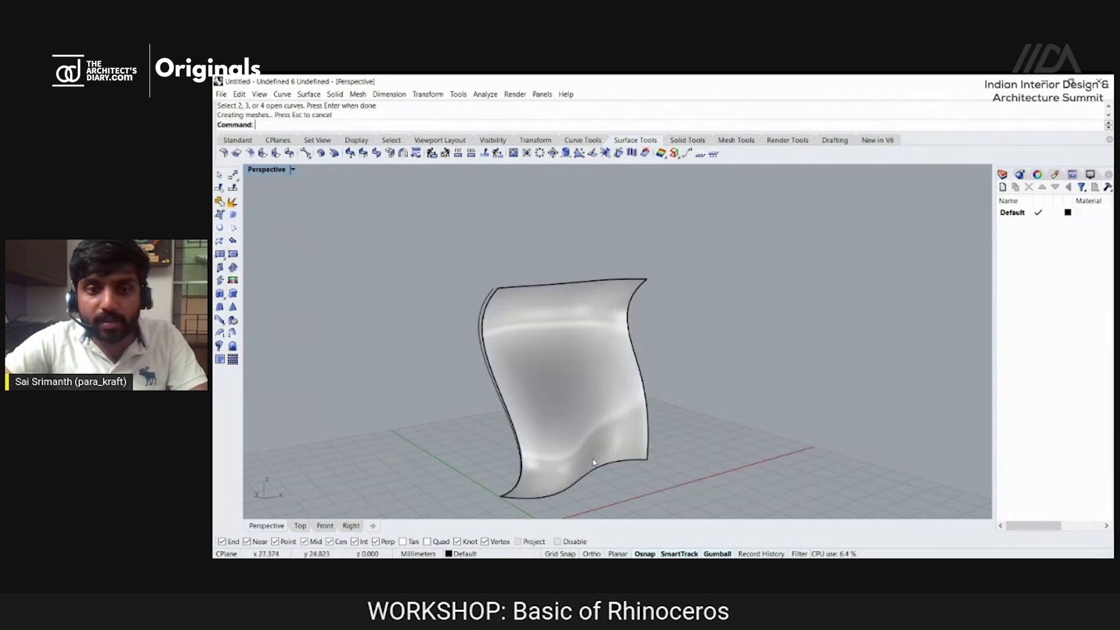
{"action": "scroll", "coordinate": [495, 280], "scroll_direction": "up", "scroll_amount": 5}
{"action": "scroll", "coordinate": [518, 270], "scroll_direction": "down", "scroll_amount": 8}
{"action": "right_click_drag", "start_coordinate": [518, 271], "coordinate": [528, 350]}
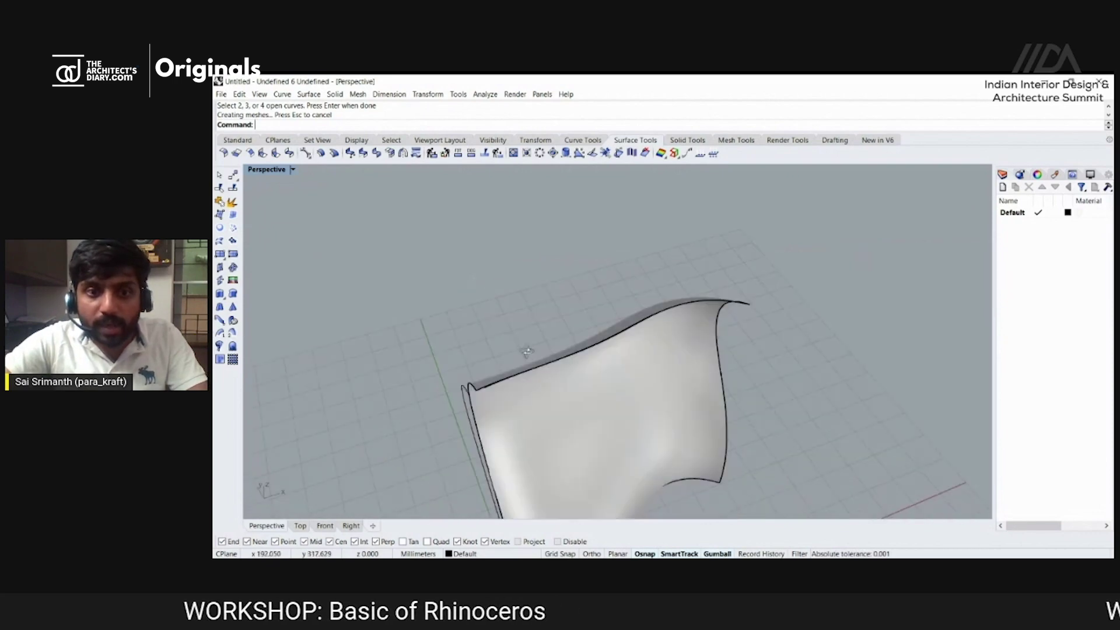
Orbit around the open corner to inspect how the surface meets the curves.
{"action": "right_click", "coordinate": [528, 350]}
{"action": "scroll", "coordinate": [529, 350], "scroll_direction": "down", "scroll_amount": 2}
{"action": "scroll", "coordinate": [468, 391], "scroll_direction": "up", "scroll_amount": 10}
{"action": "scroll", "coordinate": [461, 401], "scroll_direction": "down", "scroll_amount": 6}
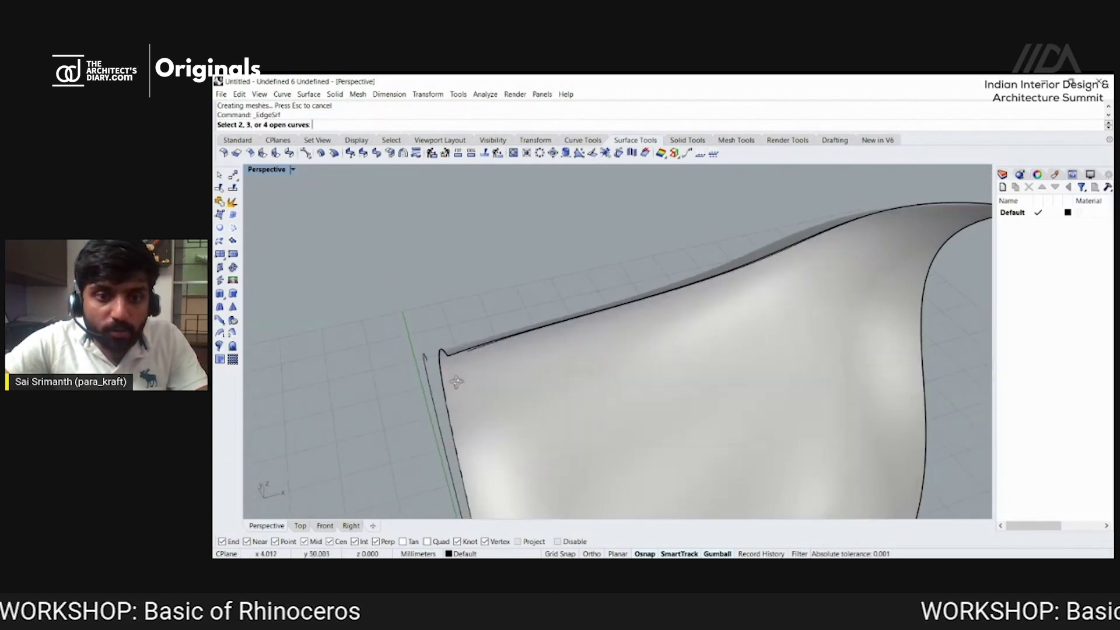
{"action": "right_click_drag", "start_coordinate": [551, 269], "coordinate": [726, 362]}
{"action": "scroll", "coordinate": [723, 349], "scroll_direction": "up", "scroll_amount": 7}
{"action": "left_click", "coordinate": [701, 312]}
{"action": "left_click", "coordinate": [729, 360]}
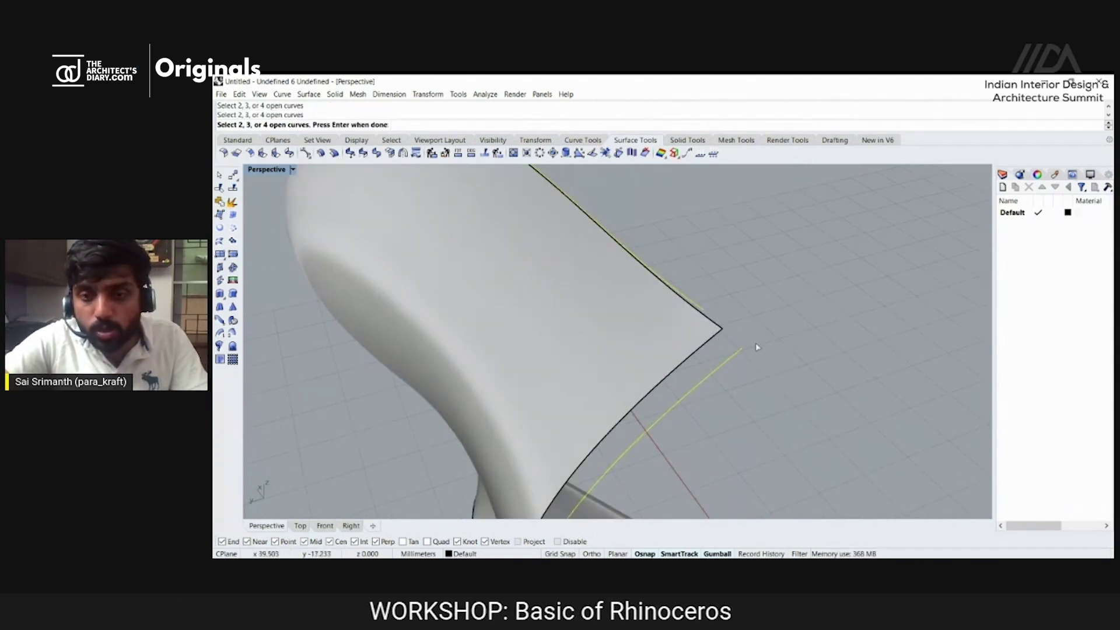
{"action": "key", "text": "Escape"}
Delete the edge surface and undo the end-point move so the corner closes again.
{"action": "left_click", "coordinate": [702, 345]}
{"action": "key", "text": "Escape"}
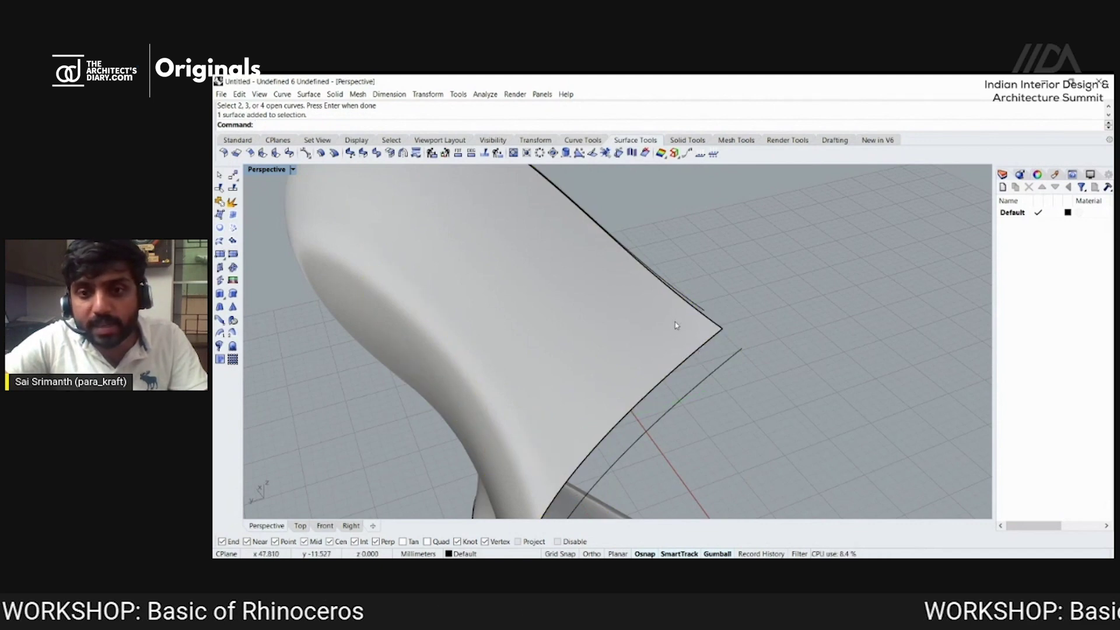
{"action": "left_click", "coordinate": [681, 360]}
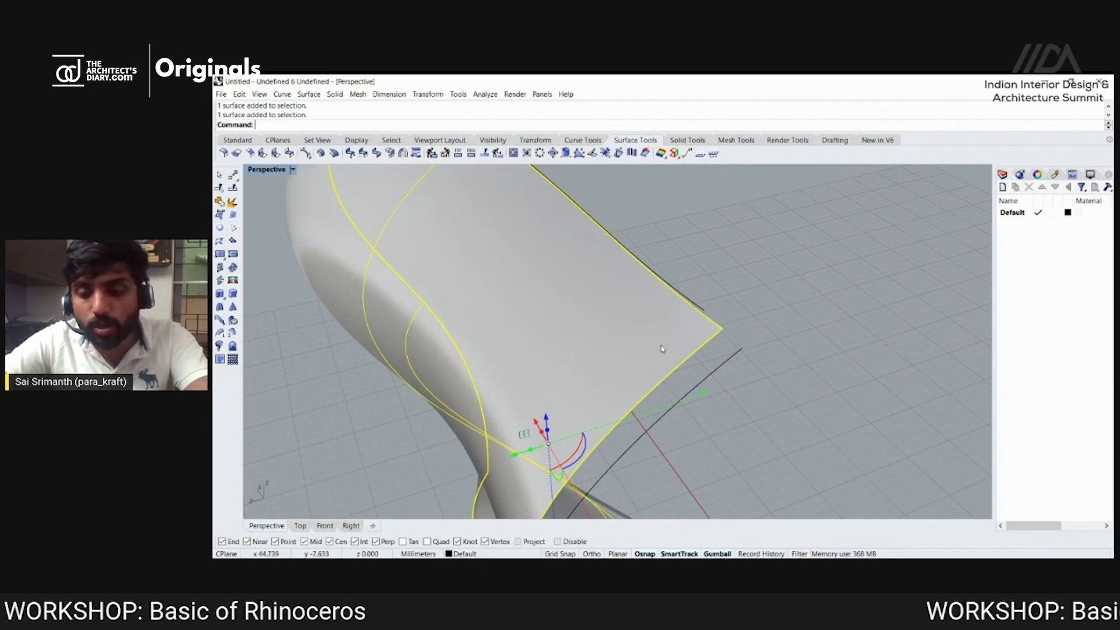
{"action": "key", "text": "Delete"}
{"action": "scroll", "coordinate": [649, 333], "scroll_direction": "down", "scroll_amount": 5}
{"action": "key", "text": "ctrl+z"}
{"action": "key", "text": "ctrl+z"}
{"action": "left_click", "coordinate": [668, 326]}
{"action": "left_click", "coordinate": [232, 240]}
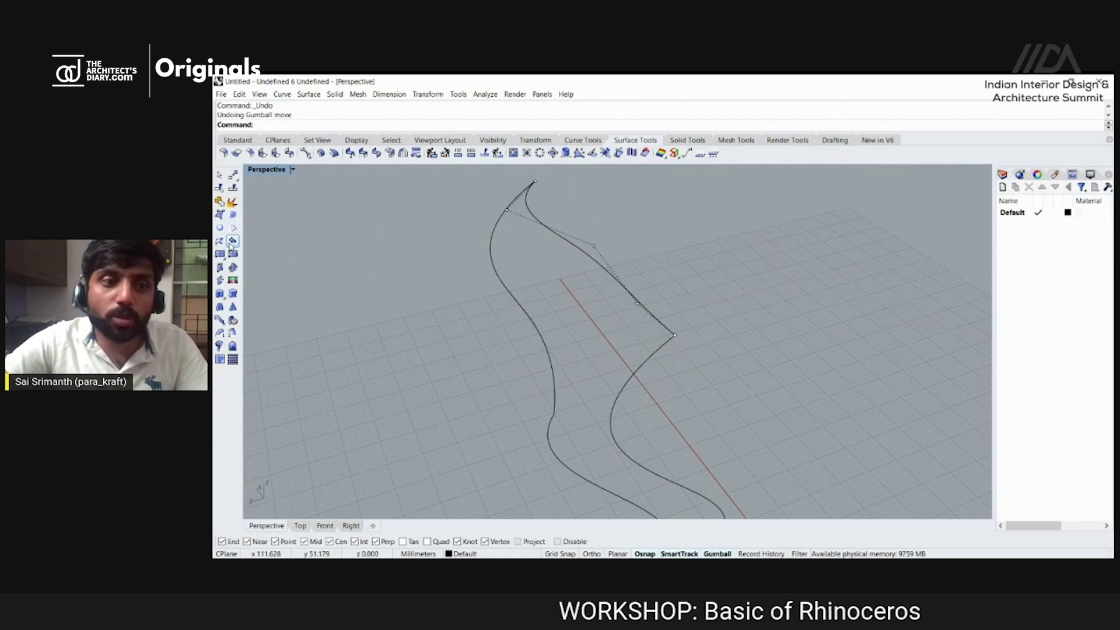
Hide the control points and start the Patch surface command.
{"action": "key", "text": "Escape"}
{"action": "left_click", "coordinate": [231, 242]}
{"action": "scroll", "coordinate": [517, 224], "scroll_direction": "down", "scroll_amount": 8}
{"action": "key", "text": "Escape"}
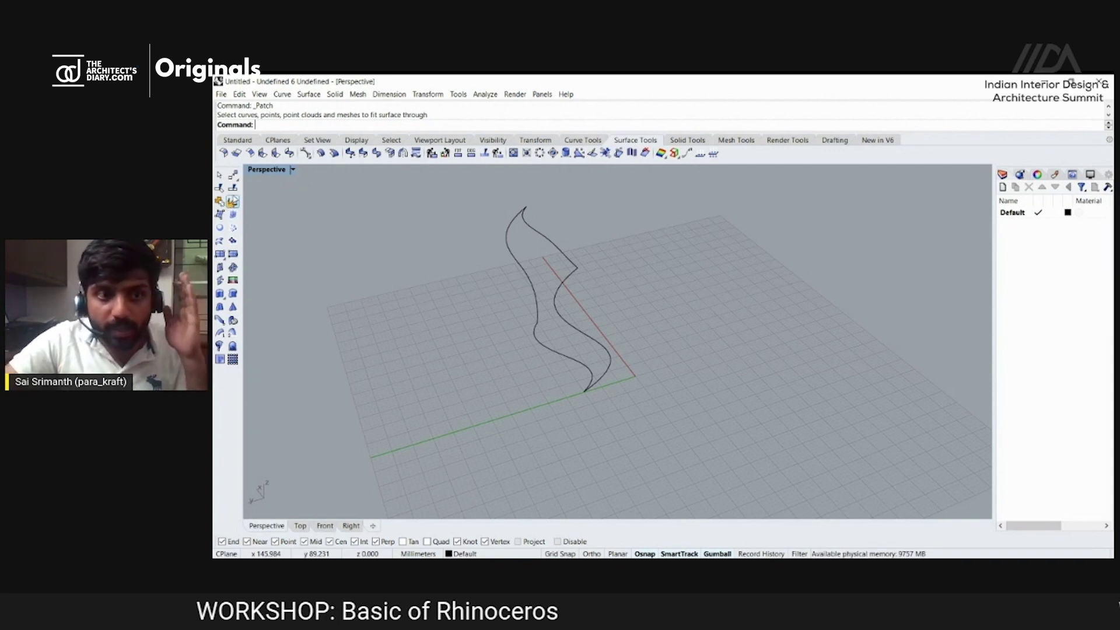
{"action": "left_click", "coordinate": [232, 240]}
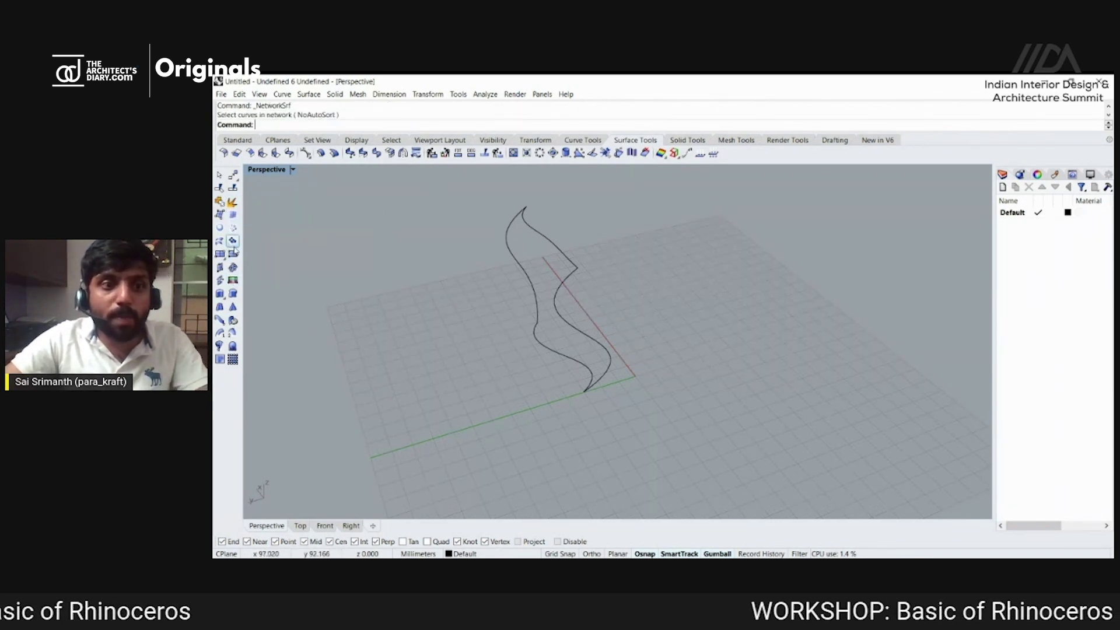
{"action": "left_click", "coordinate": [233, 252]}
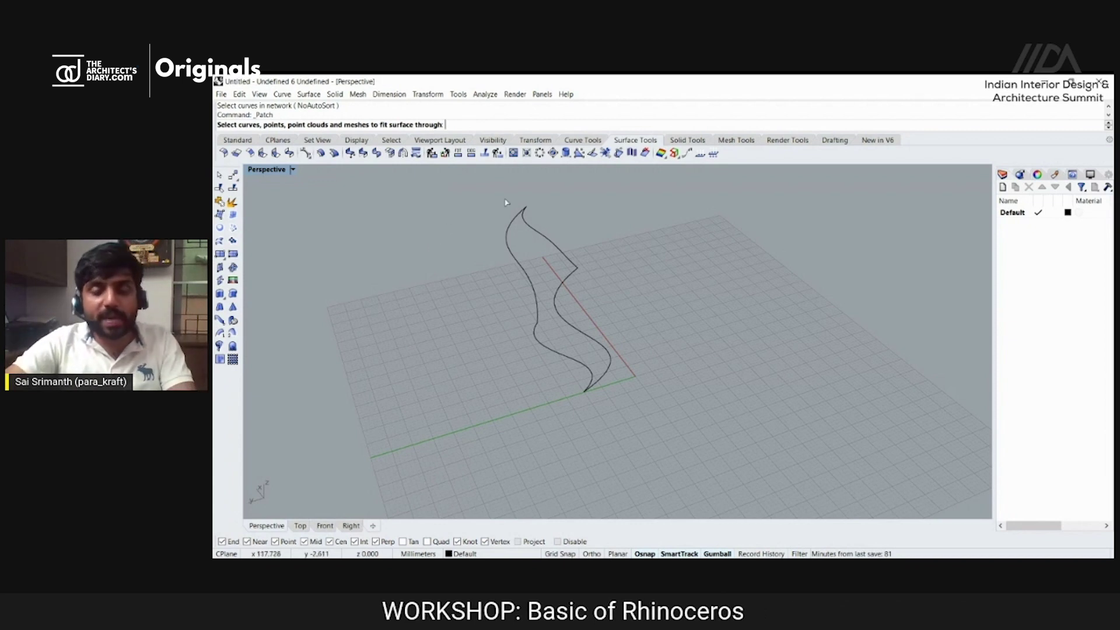
Fit a patch through the window-selected S-curve frame with default options and inspect it.
{"action": "left_click_drag", "start_coordinate": [604, 302], "coordinate": [680, 420]}
{"action": "key", "text": "Return"}
{"action": "key", "text": "Return"}
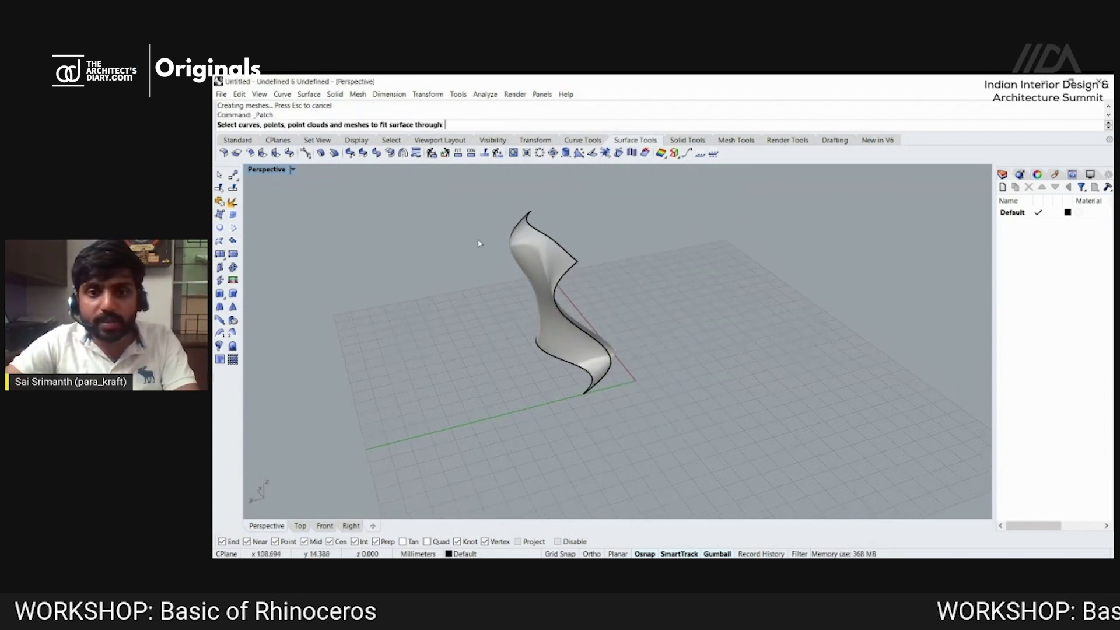
{"action": "scroll", "coordinate": [568, 272], "scroll_direction": "up", "scroll_amount": 8}
{"action": "right_click", "coordinate": [567, 277]}
{"action": "right_click", "coordinate": [567, 291]}
{"action": "right_click_drag", "start_coordinate": [570, 309], "coordinate": [532, 347]}
{"action": "scroll", "coordinate": [507, 228], "scroll_direction": "down", "scroll_amount": 8}
{"action": "scroll", "coordinate": [534, 347], "scroll_direction": "up", "scroll_amount": 5}
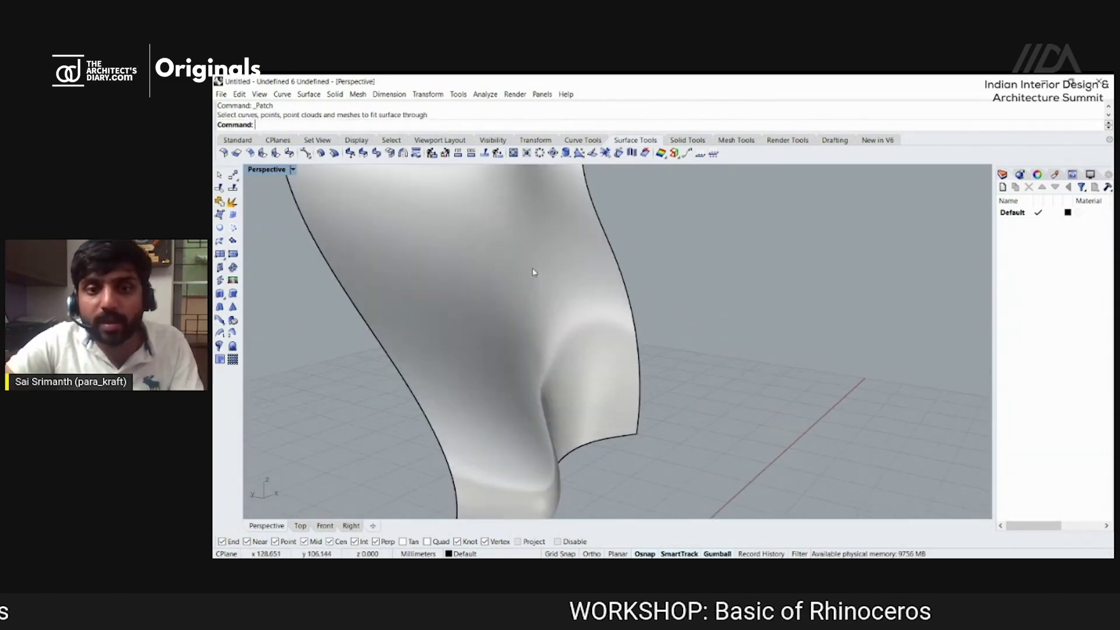
{"action": "scroll", "coordinate": [525, 265], "scroll_direction": "down", "scroll_amount": 3}
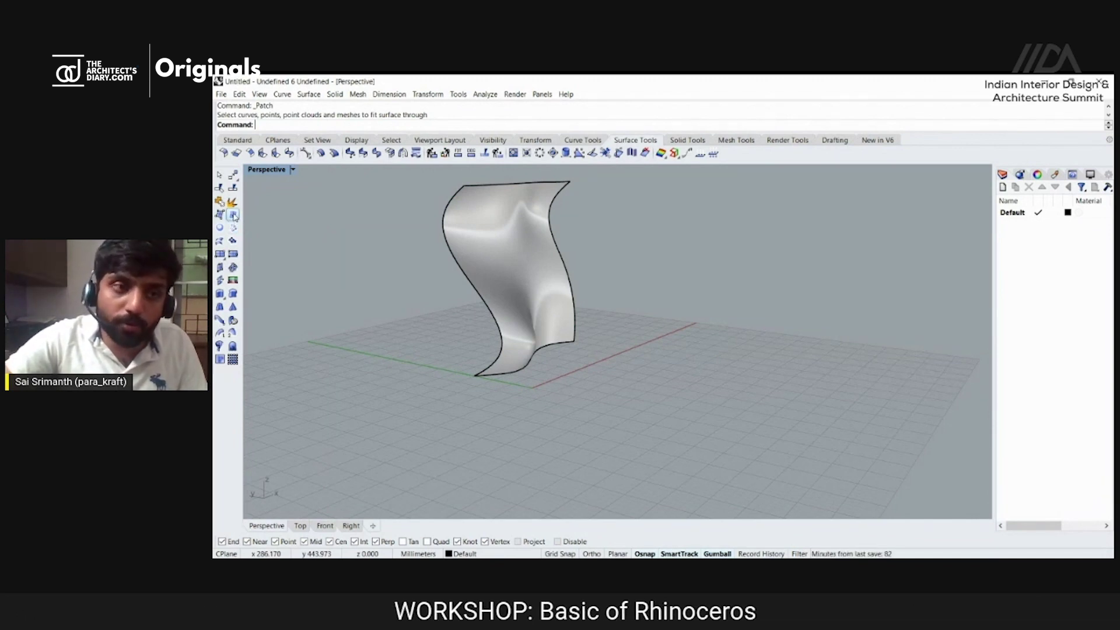
Delete the patch surface, then the four frame curves, clearing the grid.
{"action": "left_click", "coordinate": [531, 253]}
{"action": "key", "text": "Delete"}
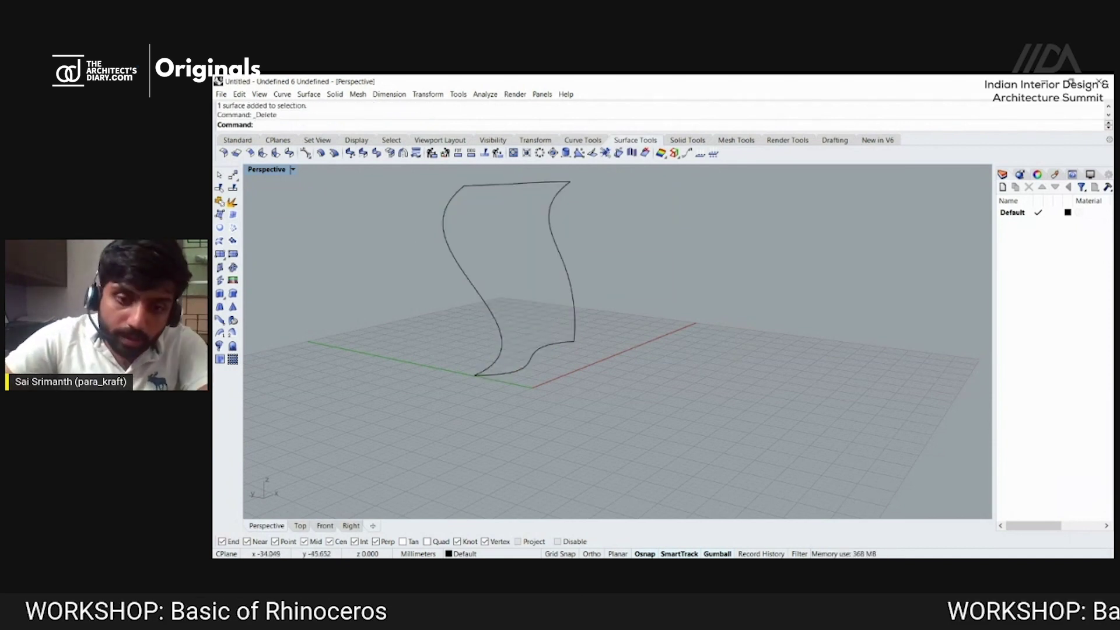
{"action": "scroll", "coordinate": [580, 407], "scroll_direction": "down", "scroll_amount": 3}
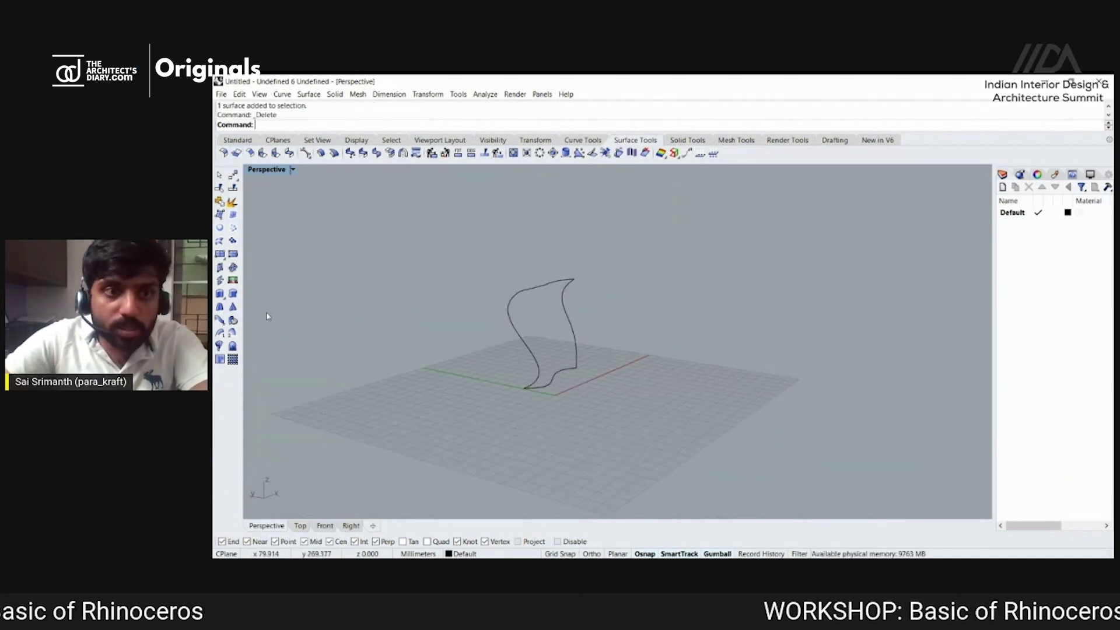
{"action": "left_click_drag", "start_coordinate": [474, 235], "coordinate": [625, 417]}
{"action": "key", "text": "Delete"}
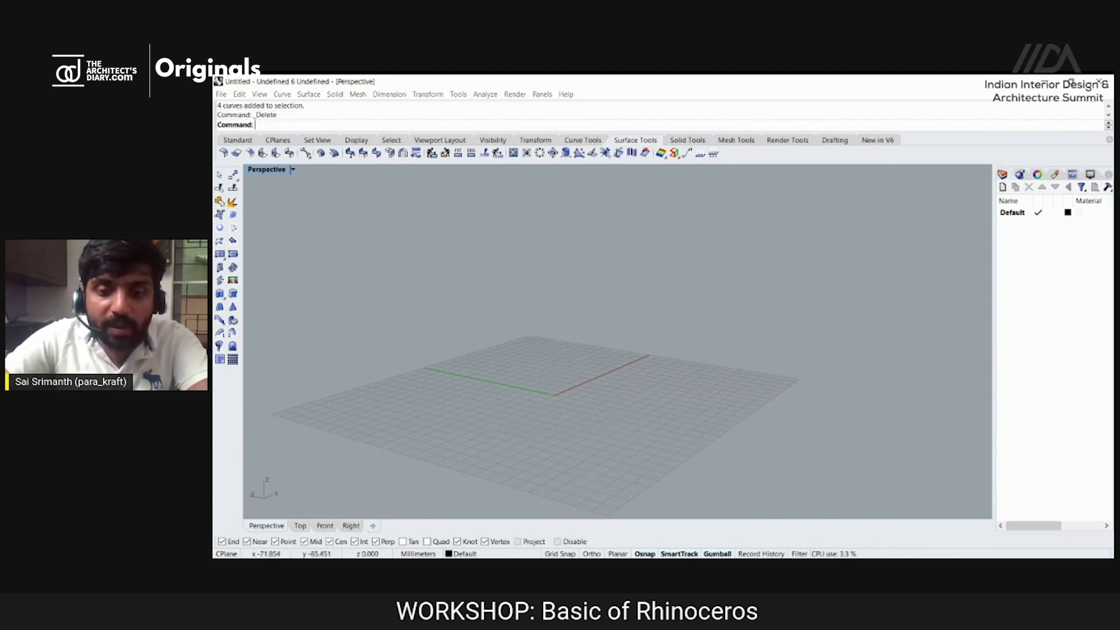
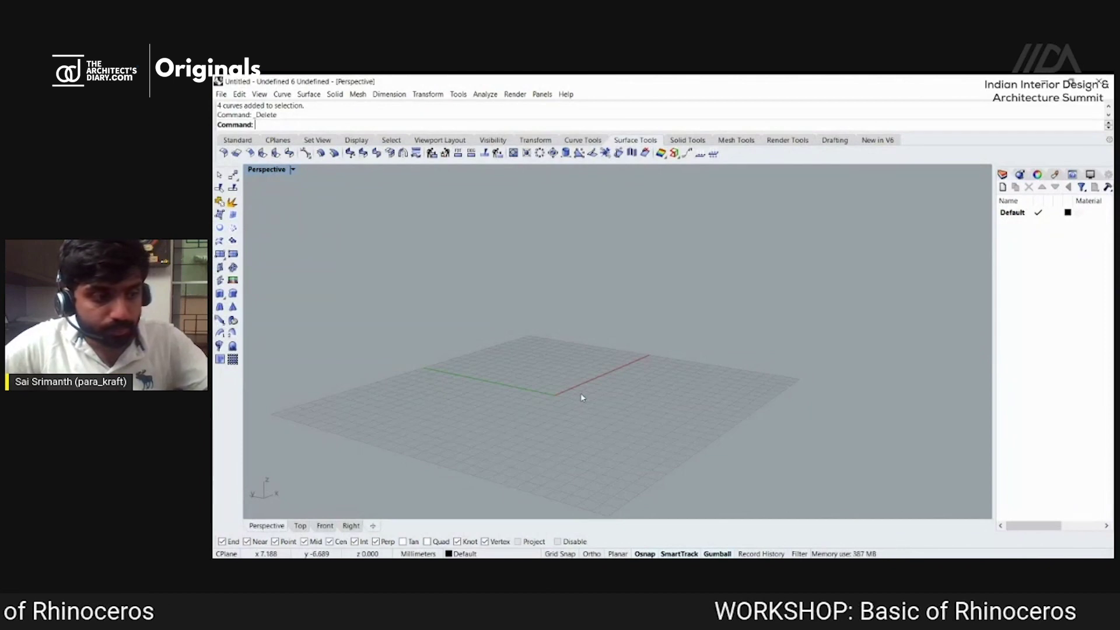
Orbit and zoom the Perspective view to an angle over the empty ground grid.
{"action": "right_click_drag", "start_coordinate": [579, 387], "coordinate": [531, 390]}
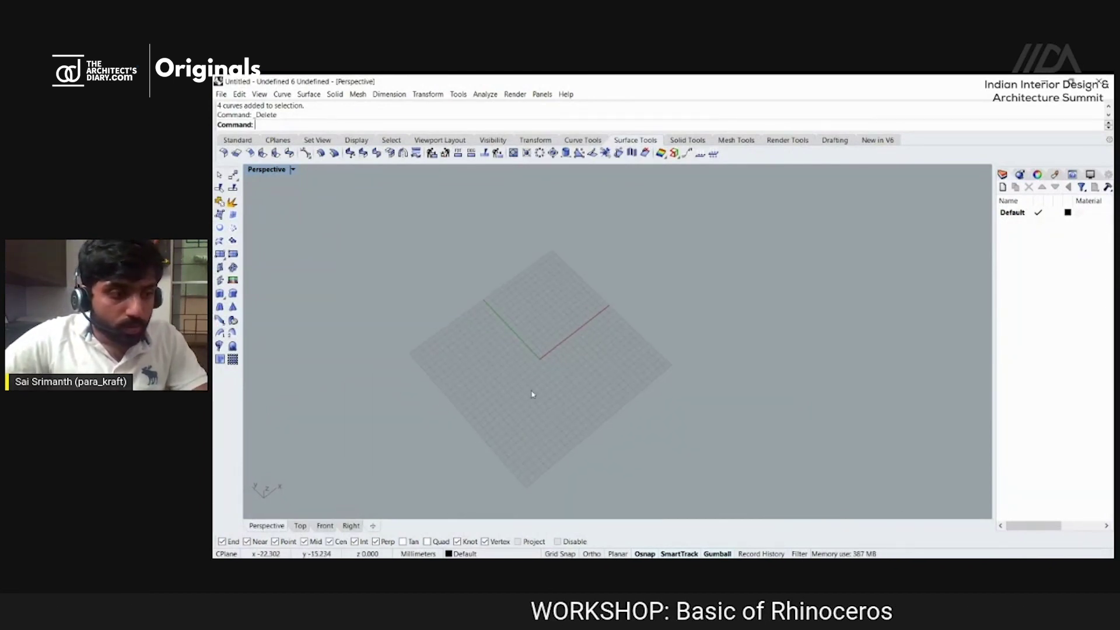
{"action": "scroll", "coordinate": [518, 342], "scroll_direction": "up", "scroll_amount": 5}
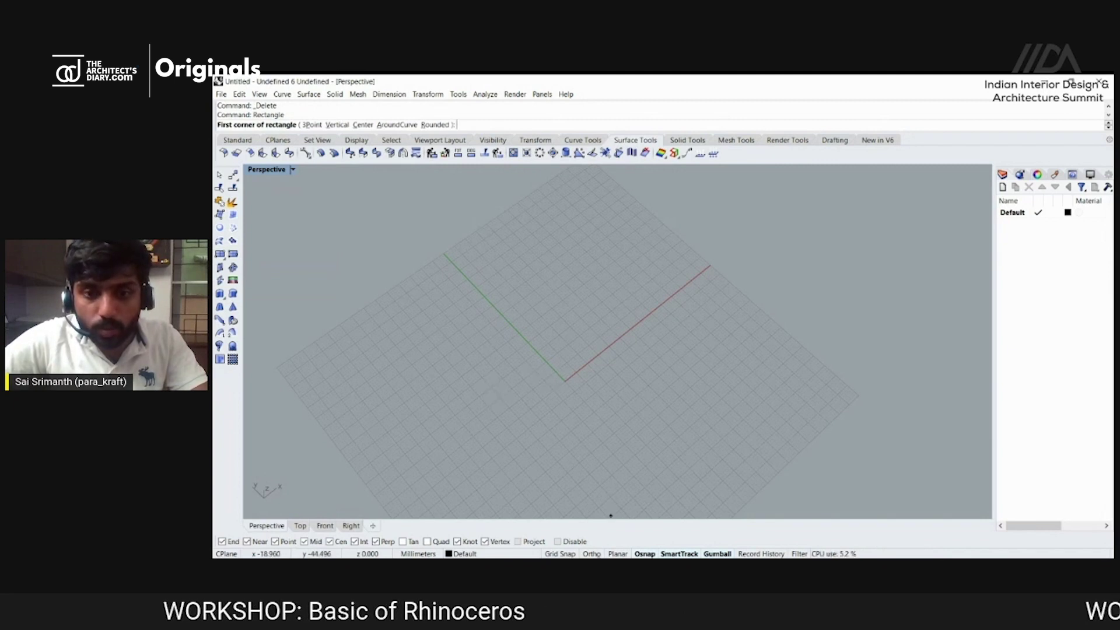
Draw the building's footprint rectangle on the grid from two opposite corners.
{"action": "left_click", "coordinate": [493, 400]}
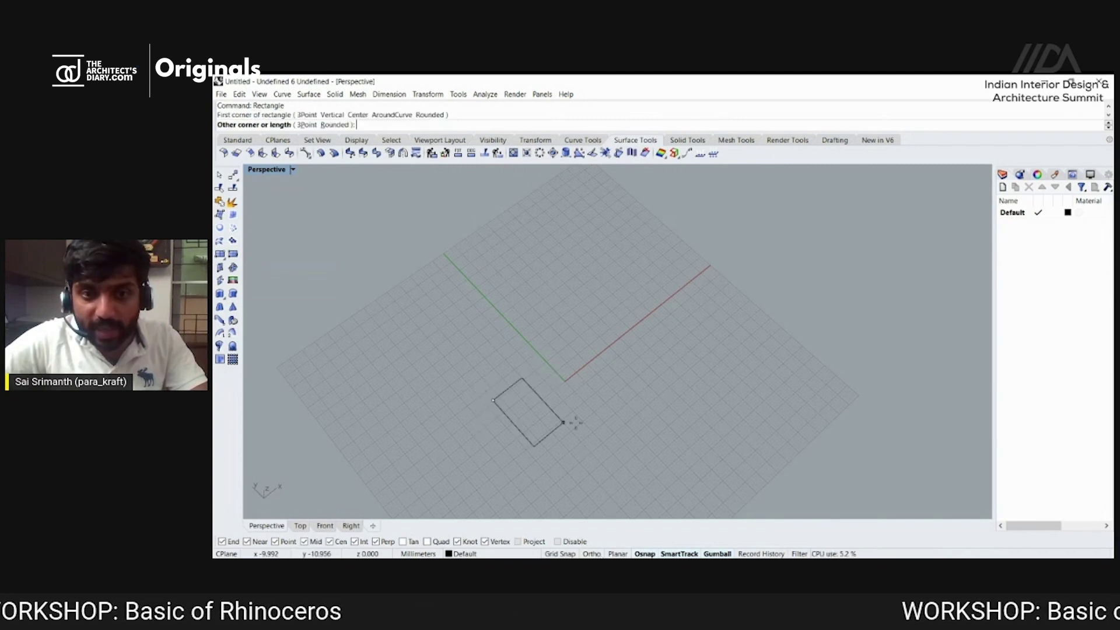
{"action": "left_click", "coordinate": [677, 338]}
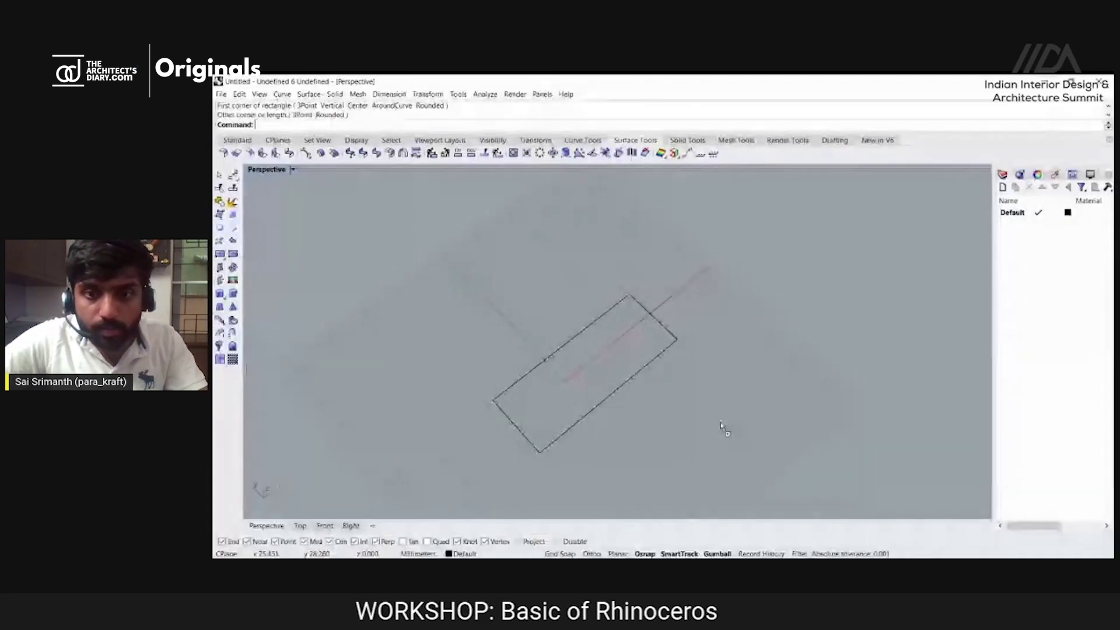
Place Picture1.png as a flat picture on the grid beside the rectangle.
{"action": "left_click_drag", "start_coordinate": [727, 428], "coordinate": [751, 375]}
{"action": "left_click", "coordinate": [637, 360]}
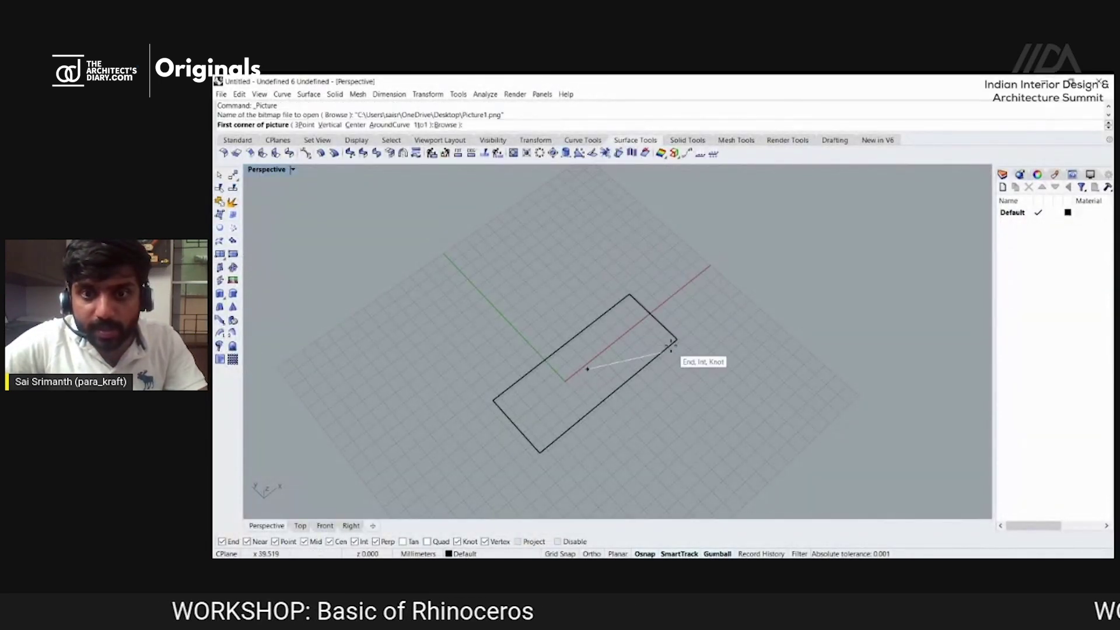
{"action": "left_click", "coordinate": [698, 277]}
{"action": "left_click", "coordinate": [834, 220]}
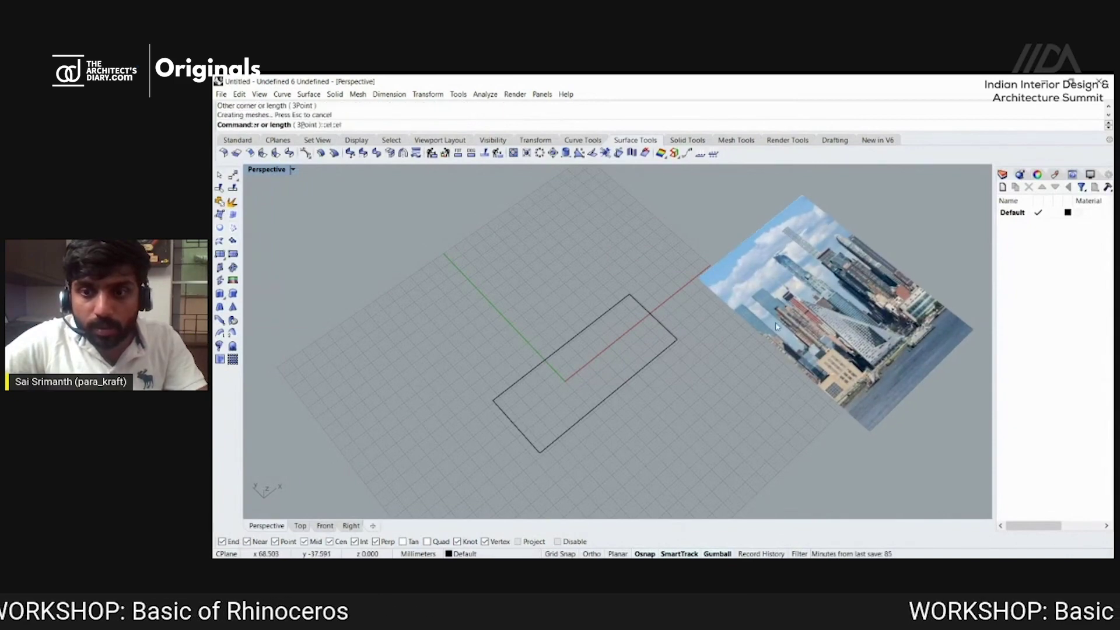
Select the rectangle footprint and view it from a lower, more frontal angle.
{"action": "scroll", "coordinate": [885, 344], "scroll_direction": "up", "scroll_amount": 8}
{"action": "scroll", "coordinate": [881, 343], "scroll_direction": "down", "scroll_amount": 5}
{"action": "scroll", "coordinate": [881, 344], "scroll_direction": "down", "scroll_amount": 3}
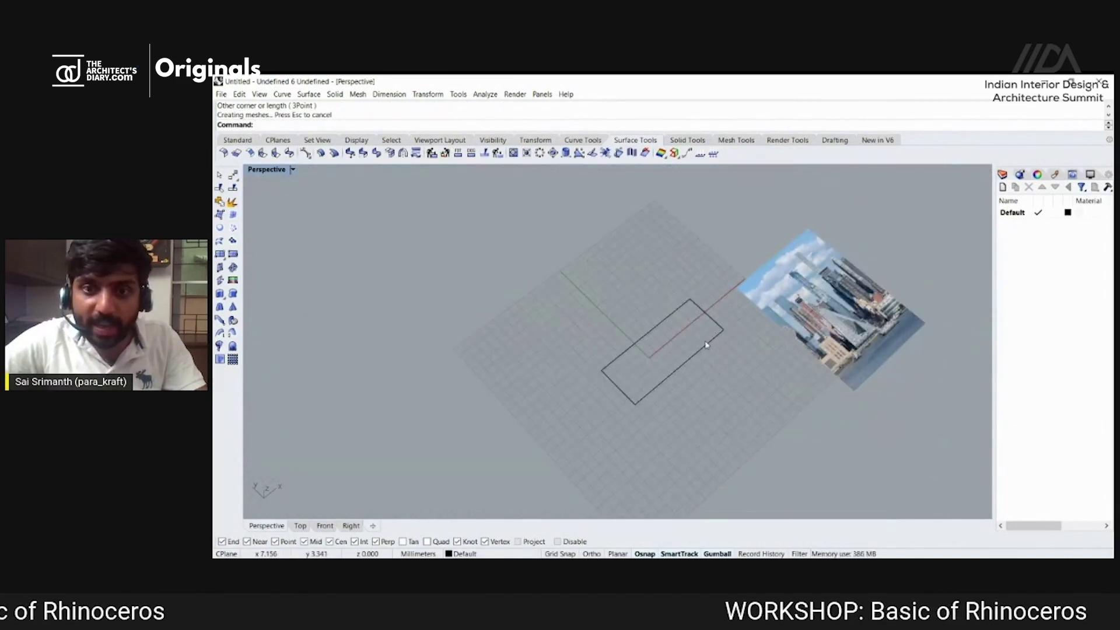
{"action": "left_click", "coordinate": [664, 381]}
{"action": "right_click_drag", "start_coordinate": [657, 382], "coordinate": [629, 379]}
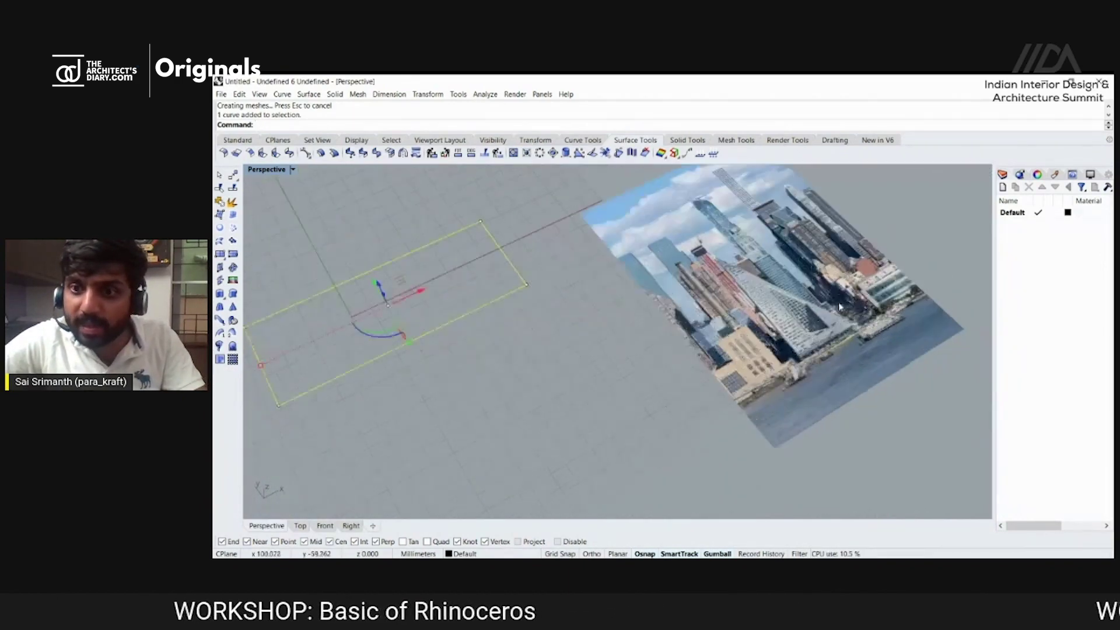
Lift a copy of the rectangle footprint up off the grid with the gumball.
{"action": "scroll", "coordinate": [849, 341], "scroll_direction": "up", "scroll_amount": 6}
{"action": "scroll", "coordinate": [840, 343], "scroll_direction": "down", "scroll_amount": 6}
{"action": "right_click_drag", "start_coordinate": [828, 343], "coordinate": [764, 350]}
{"action": "scroll", "coordinate": [761, 352], "scroll_direction": "up", "scroll_amount": 5}
{"action": "scroll", "coordinate": [759, 354], "scroll_direction": "down", "scroll_amount": 1}
{"action": "scroll", "coordinate": [759, 355], "scroll_direction": "down", "scroll_amount": 7}
{"action": "scroll", "coordinate": [759, 355], "scroll_direction": "up", "scroll_amount": 4}
{"action": "scroll", "coordinate": [758, 353], "scroll_direction": "down", "scroll_amount": 4}
{"action": "right_click_drag", "start_coordinate": [757, 351], "coordinate": [536, 365]}
{"action": "scroll", "coordinate": [644, 267], "scroll_direction": "down", "scroll_amount": 5}
{"action": "scroll", "coordinate": [536, 367], "scroll_direction": "up", "scroll_amount": 6}
{"action": "scroll", "coordinate": [536, 370], "scroll_direction": "down", "scroll_amount": 1}
{"action": "left_click_drag", "start_coordinate": [533, 379], "coordinate": [538, 368]}
{"action": "left_click", "coordinate": [603, 408]}
Select the outer rectangle, trying the Copy command and cancelling it.
{"action": "right_click_drag", "start_coordinate": [602, 407], "coordinate": [567, 386]}
{"action": "scroll", "coordinate": [831, 348], "scroll_direction": "up", "scroll_amount": 4}
{"action": "scroll", "coordinate": [832, 349], "scroll_direction": "up", "scroll_amount": 6}
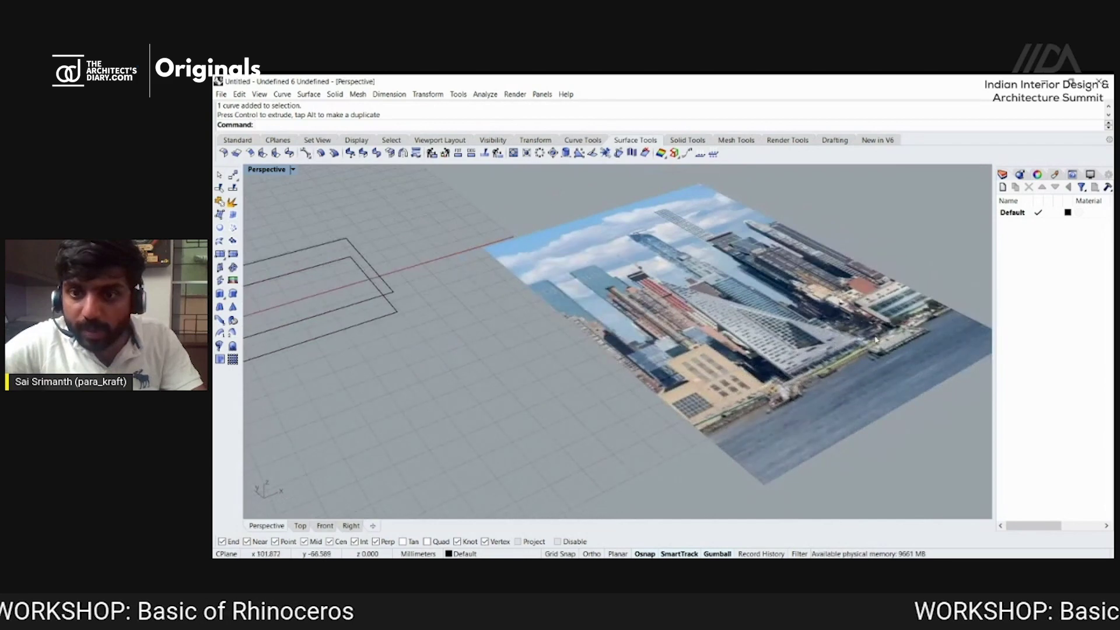
{"action": "scroll", "coordinate": [853, 356], "scroll_direction": "down", "scroll_amount": 5}
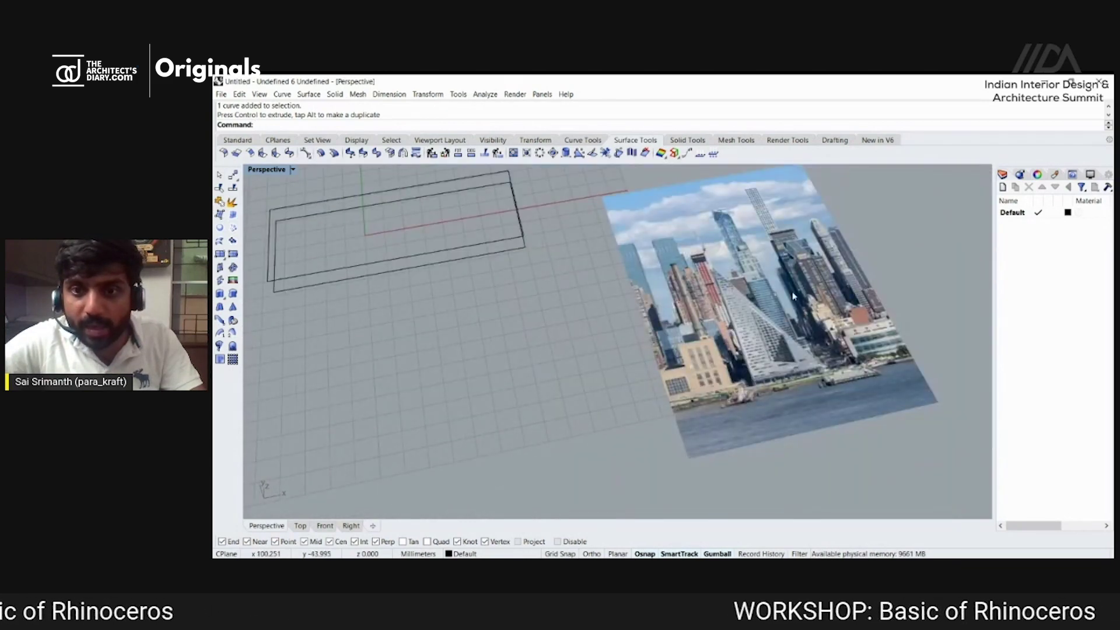
{"action": "right_click_drag", "start_coordinate": [468, 401], "coordinate": [667, 285]}
{"action": "scroll", "coordinate": [604, 309], "scroll_direction": "down", "scroll_amount": 7}
{"action": "scroll", "coordinate": [579, 337], "scroll_direction": "up", "scroll_amount": 6}
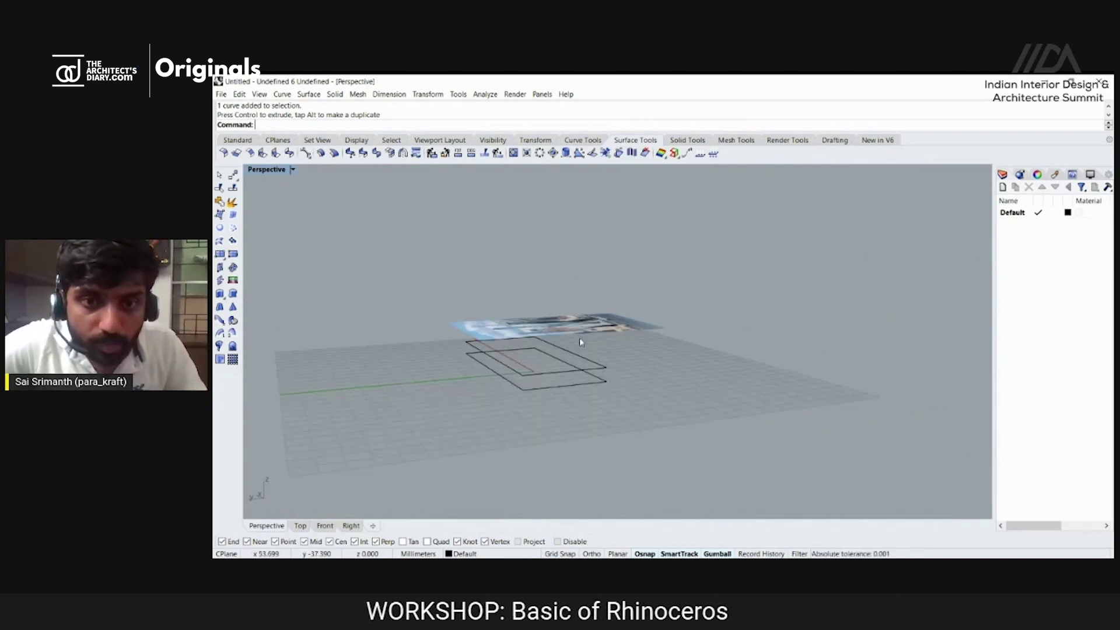
{"action": "right_click_drag", "start_coordinate": [533, 382], "coordinate": [499, 409]}
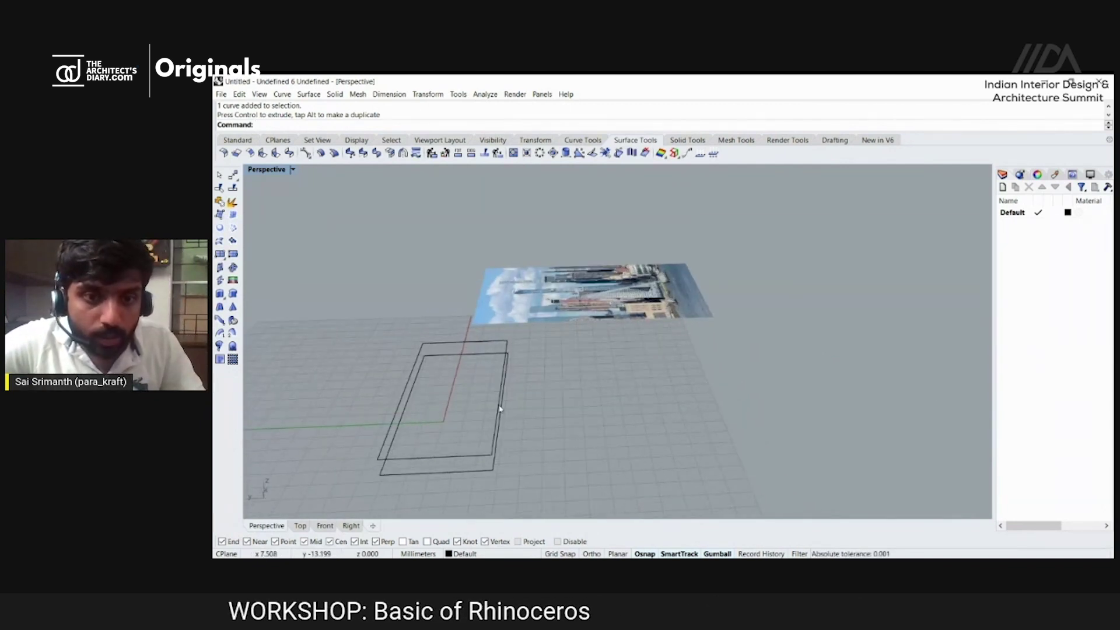
{"action": "left_click", "coordinate": [479, 456]}
{"action": "type", "text": "COpy"}
{"action": "key", "text": "Return"}
{"action": "key", "text": "Escape"}
Raise the selected rectangle to a new height above the footprint.
{"action": "left_click", "coordinate": [476, 456]}
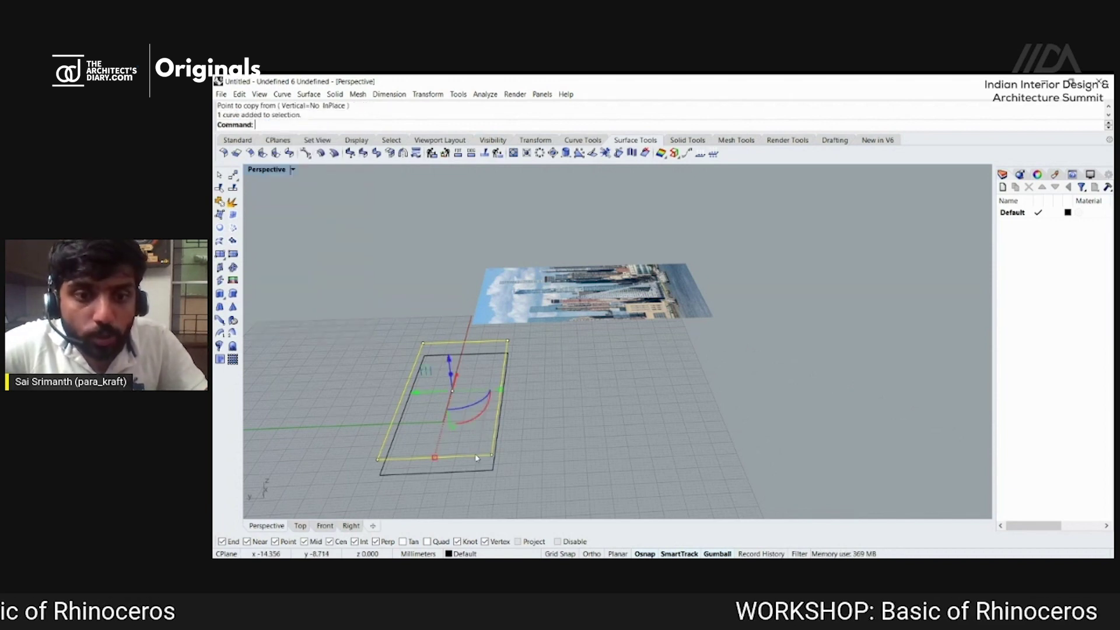
{"action": "left_click_drag", "start_coordinate": [449, 365], "coordinate": [449, 281]}
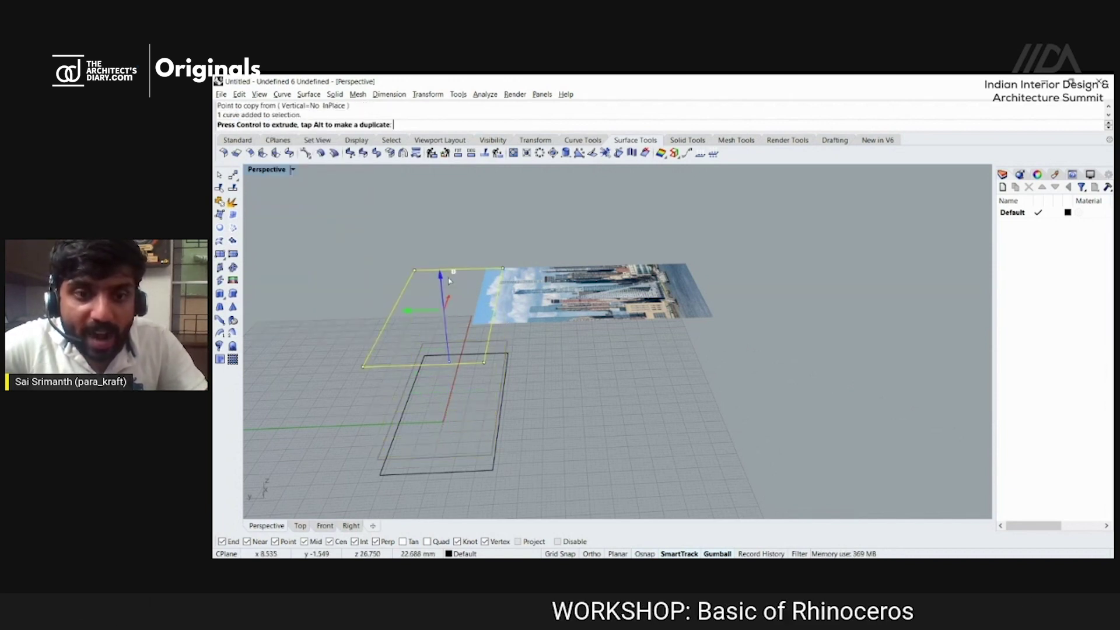
{"action": "left_click_drag", "start_coordinate": [442, 350], "coordinate": [443, 355]}
{"action": "scroll", "coordinate": [585, 386], "scroll_direction": "down", "scroll_amount": 4}
{"action": "scroll", "coordinate": [574, 401], "scroll_direction": "up", "scroll_amount": 10}
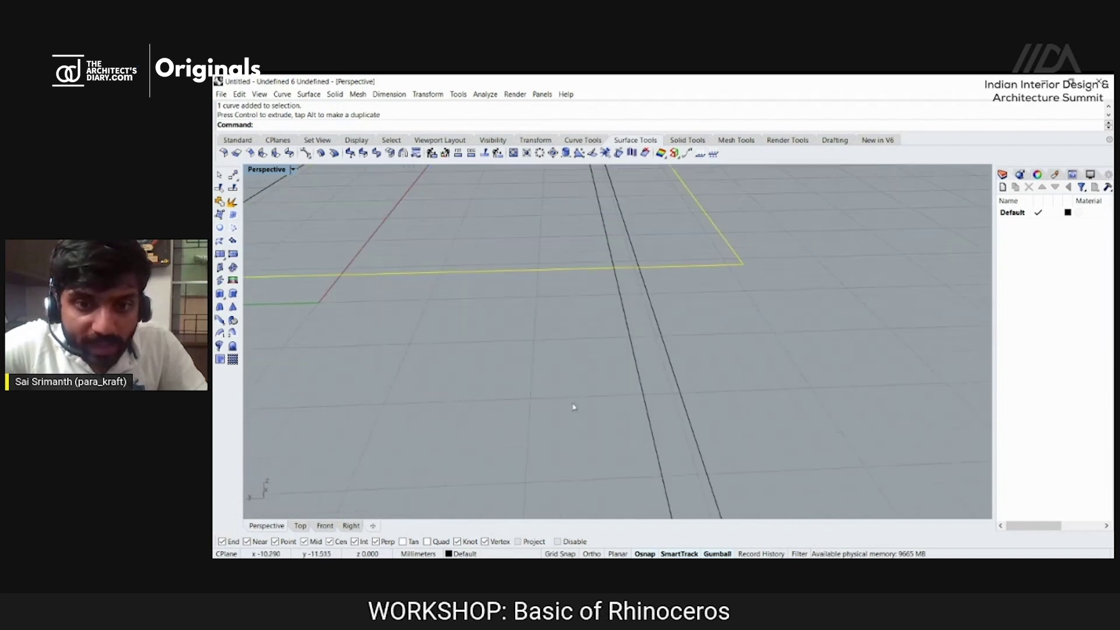
{"action": "scroll", "coordinate": [671, 272], "scroll_direction": "down", "scroll_amount": 5}
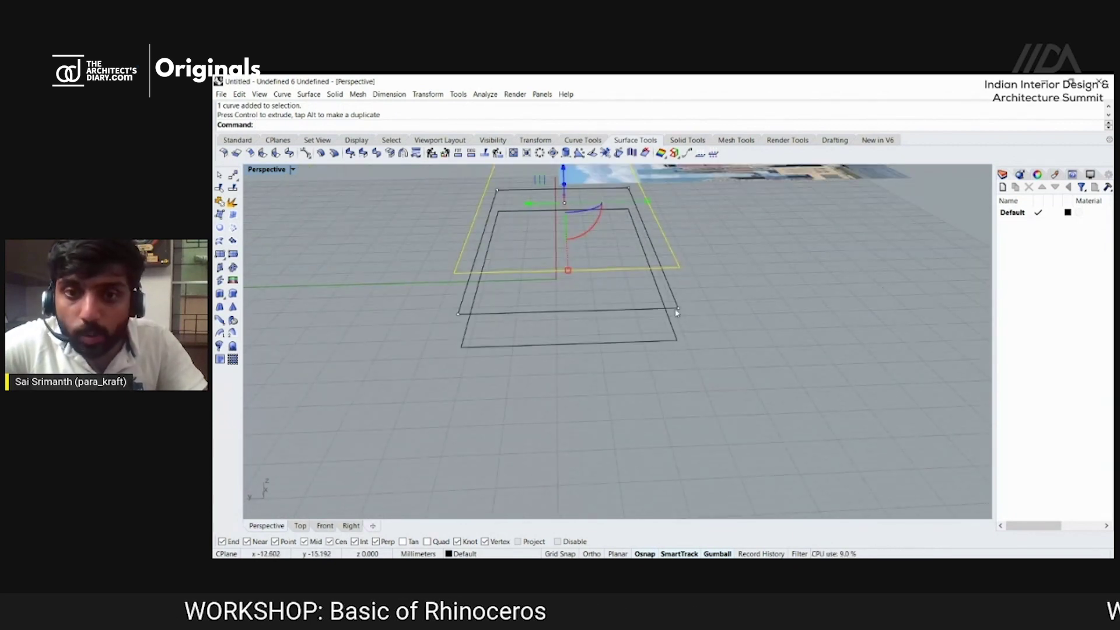
Delete the upper rectangle and raise a fresh duplicate of the middle rectangle.
{"action": "left_click", "coordinate": [670, 276]}
{"action": "left_click", "coordinate": [670, 269]}
{"action": "key", "text": "Delete"}
{"action": "left_click", "coordinate": [677, 312]}
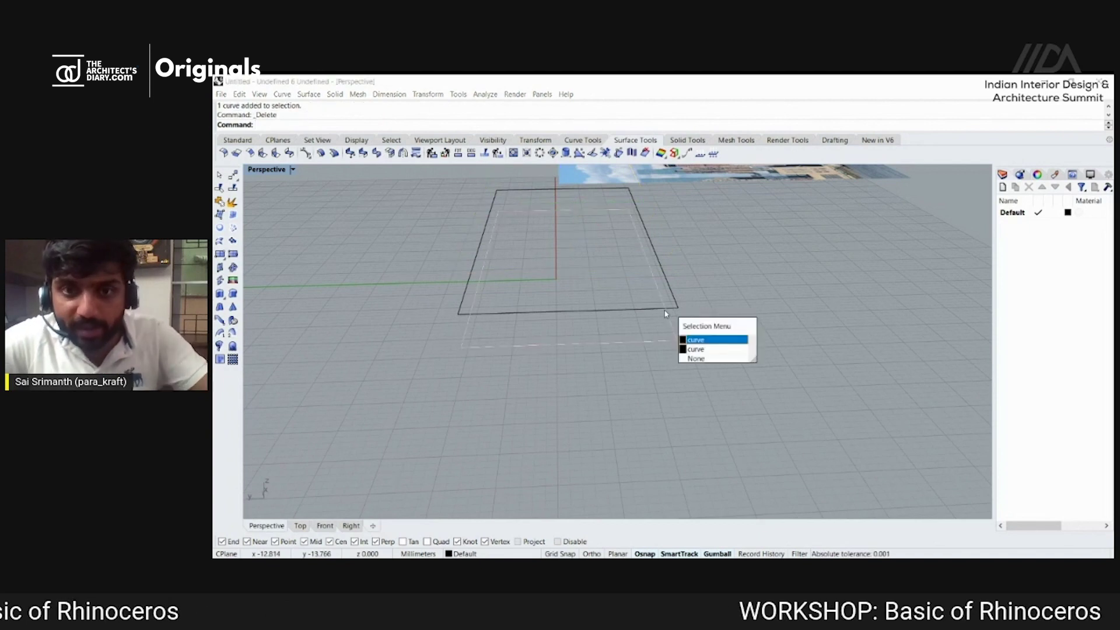
{"action": "left_click", "coordinate": [703, 338]}
{"action": "left_click_drag", "start_coordinate": [563, 200], "coordinate": [569, 190]}
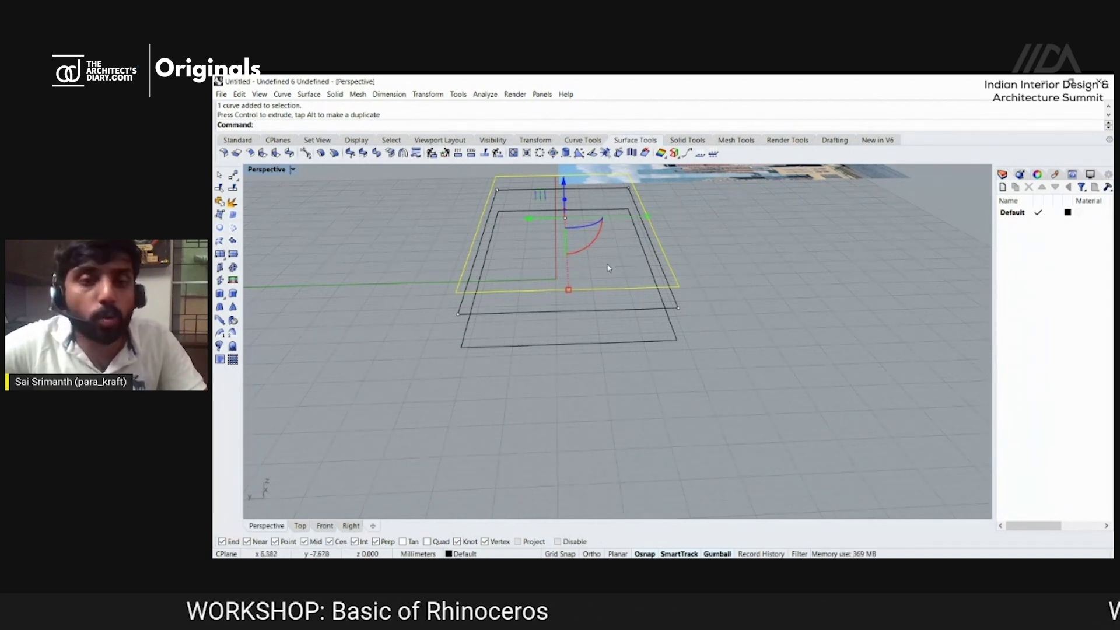
Delete the raised rectangle and Copy the middle rectangle in place onto its corner.
{"action": "left_click", "coordinate": [616, 296]}
{"action": "key", "text": "Delete"}
{"action": "left_click", "coordinate": [663, 313]}
{"action": "type", "text": "Copy"}
{"action": "key", "text": "Return"}
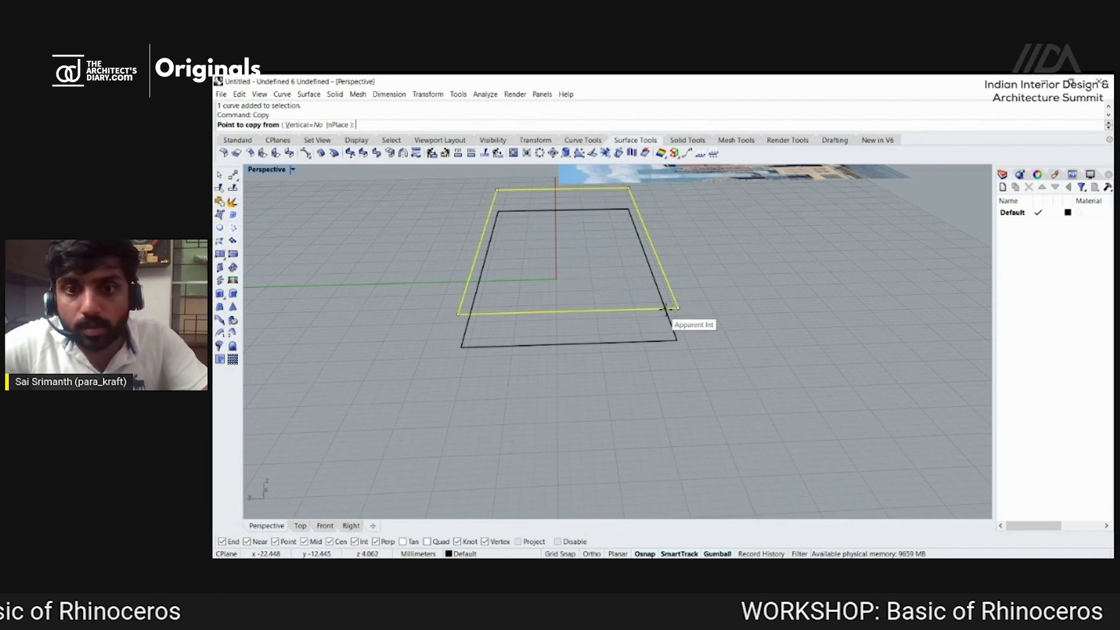
{"action": "left_click", "coordinate": [678, 307]}
{"action": "left_click", "coordinate": [678, 308]}
{"action": "key", "text": "Return"}
Select only the upper rectangle's back corner point and drag it high into a peak.
{"action": "left_click", "coordinate": [646, 311]}
{"action": "left_click", "coordinate": [671, 333]}
{"action": "scroll", "coordinate": [587, 311], "scroll_direction": "down", "scroll_amount": 5}
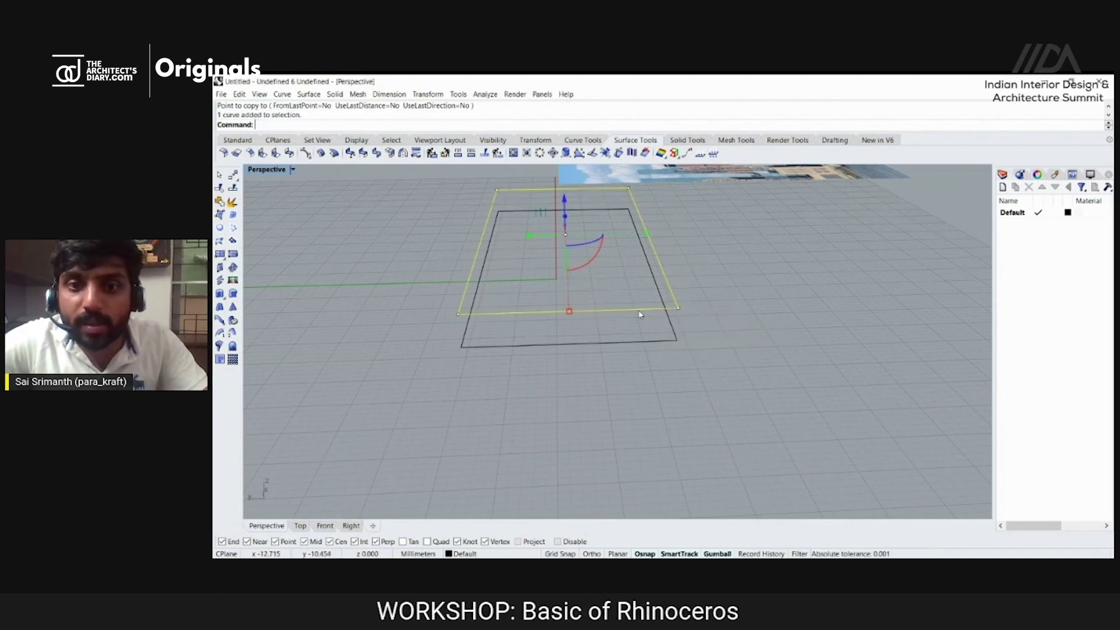
{"action": "scroll", "coordinate": [551, 291], "scroll_direction": "up", "scroll_amount": 3}
{"action": "left_click", "coordinate": [534, 304]}
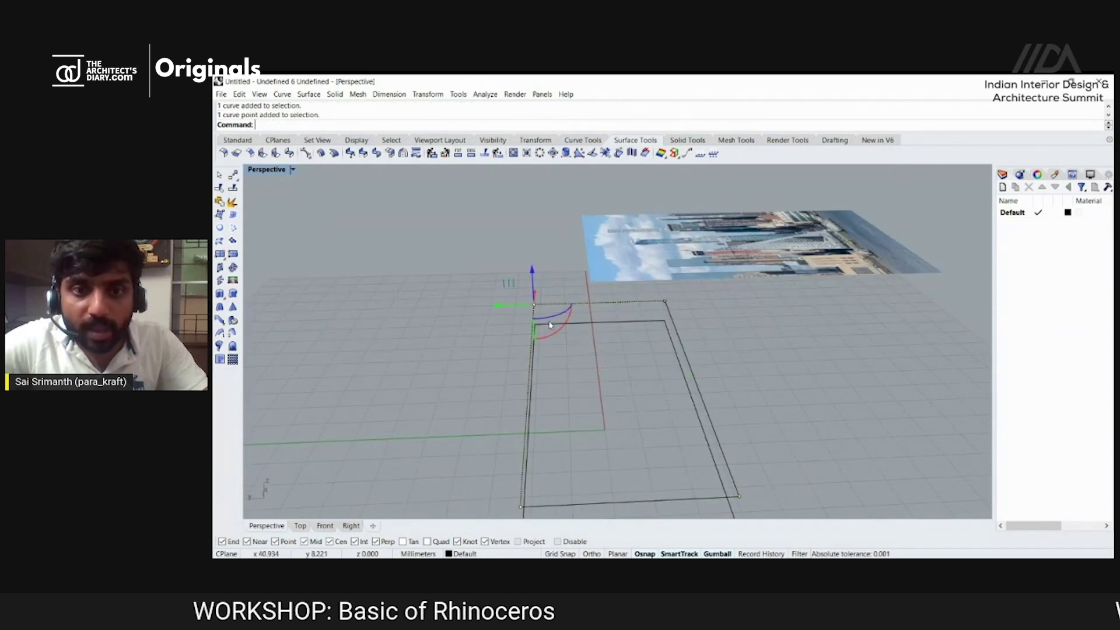
{"action": "right_click_drag", "start_coordinate": [629, 309], "coordinate": [613, 303]}
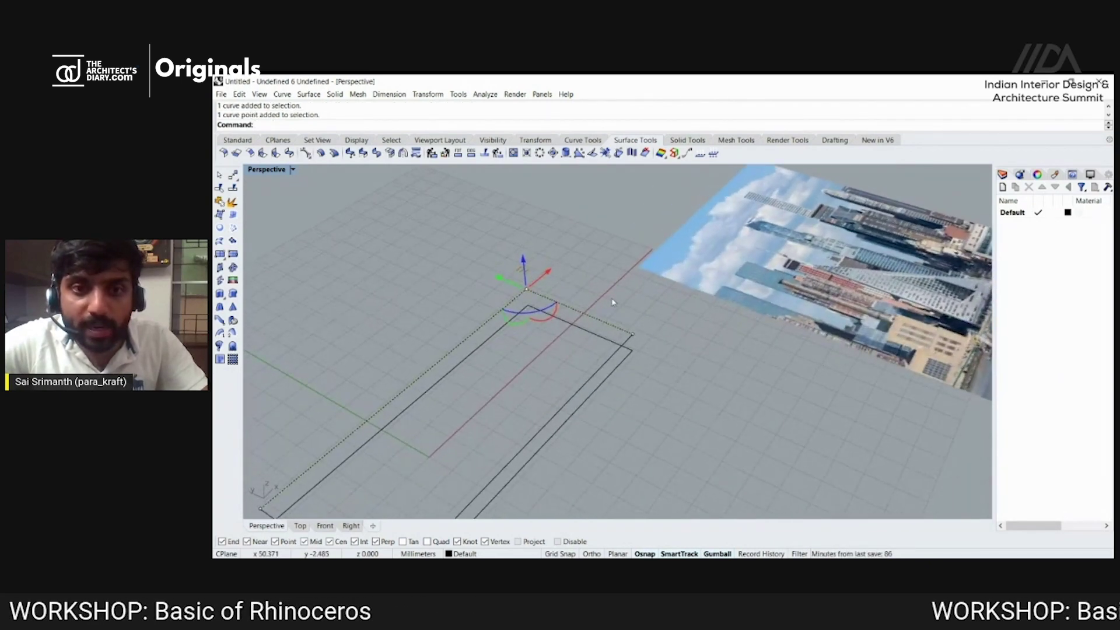
{"action": "scroll", "coordinate": [612, 302], "scroll_direction": "down", "scroll_amount": 8}
{"action": "key", "text": "Escape"}
{"action": "scroll", "coordinate": [583, 307], "scroll_direction": "up", "scroll_amount": 4}
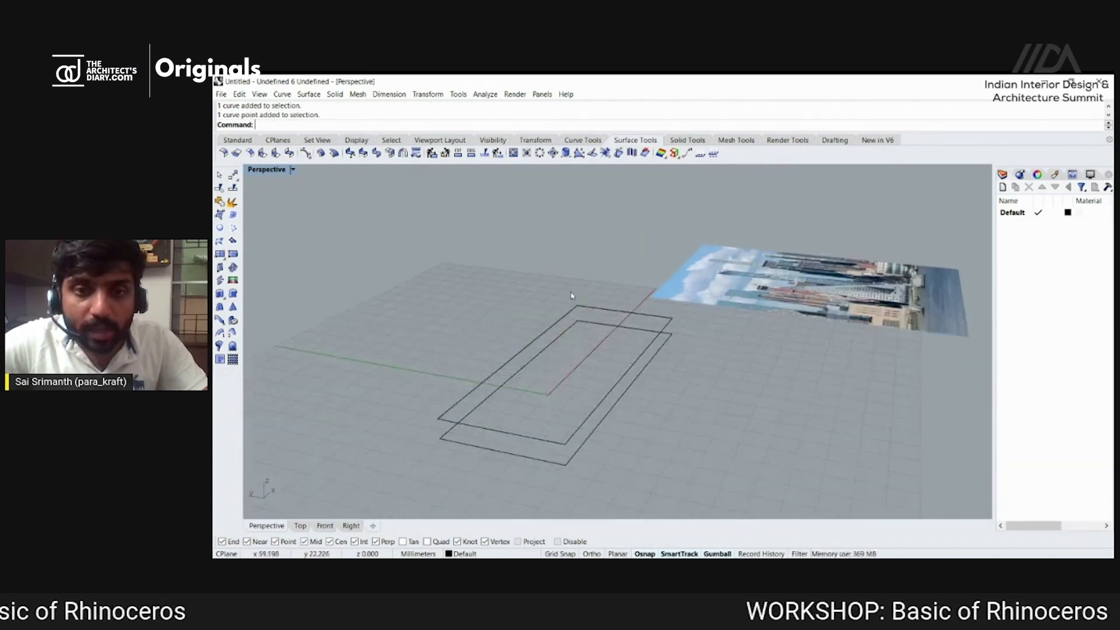
{"action": "left_click", "coordinate": [582, 311]}
{"action": "left_click", "coordinate": [612, 340]}
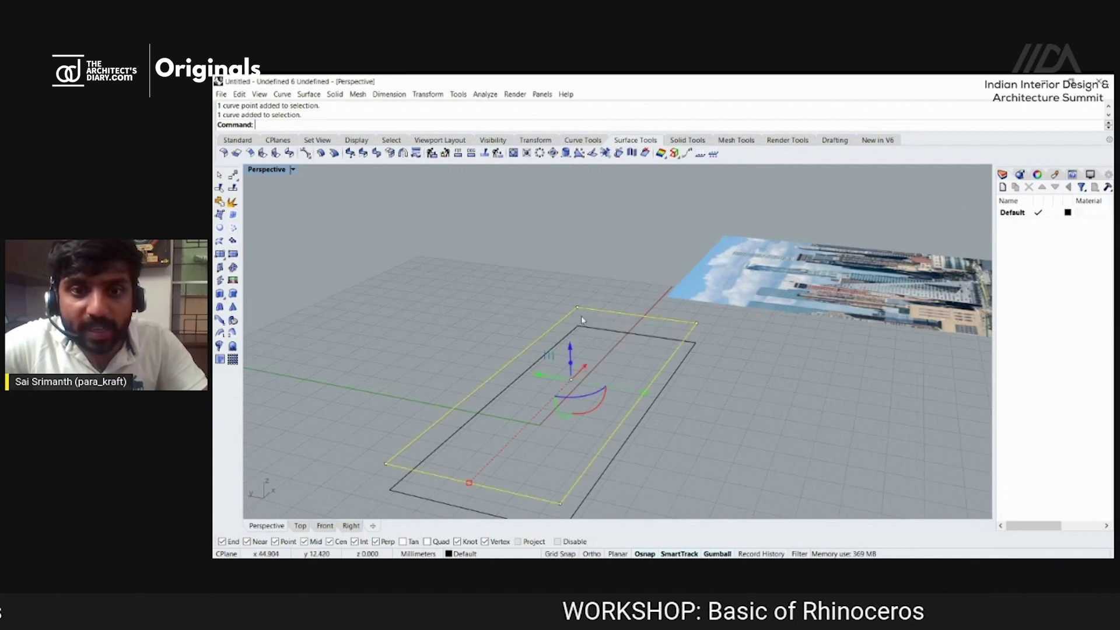
{"action": "left_click_drag", "start_coordinate": [557, 275], "coordinate": [604, 319]}
{"action": "scroll", "coordinate": [599, 344], "scroll_direction": "down", "scroll_amount": 4}
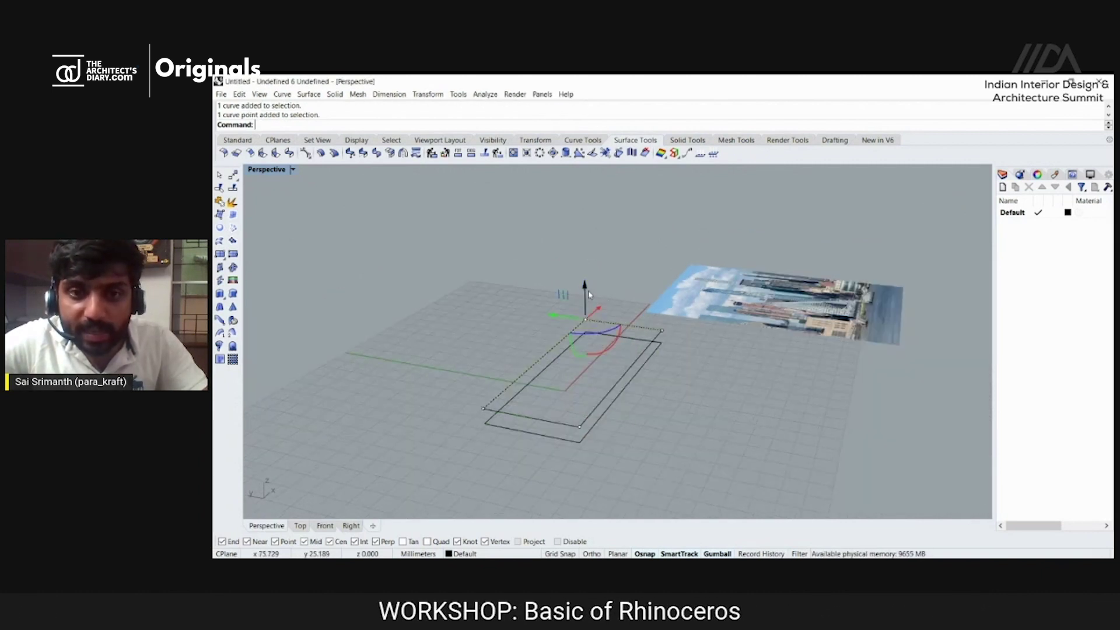
{"action": "mouse_move", "coordinate": [582, 190]}
{"action": "left_mouse_down"}
{"action": "mouse_move", "coordinate": [583, 167]}
{"action": "mouse_move", "coordinate": [583, 175]}
{"action": "left_mouse_up"}
Orbit between top-down and low side views to inspect the peaked outline.
{"action": "right_click_drag", "start_coordinate": [723, 327], "coordinate": [644, 396]}
{"action": "scroll", "coordinate": [671, 379], "scroll_direction": "down", "scroll_amount": 4}
{"action": "scroll", "coordinate": [729, 437], "scroll_direction": "up", "scroll_amount": 12}
{"action": "scroll", "coordinate": [724, 389], "scroll_direction": "down", "scroll_amount": 8}
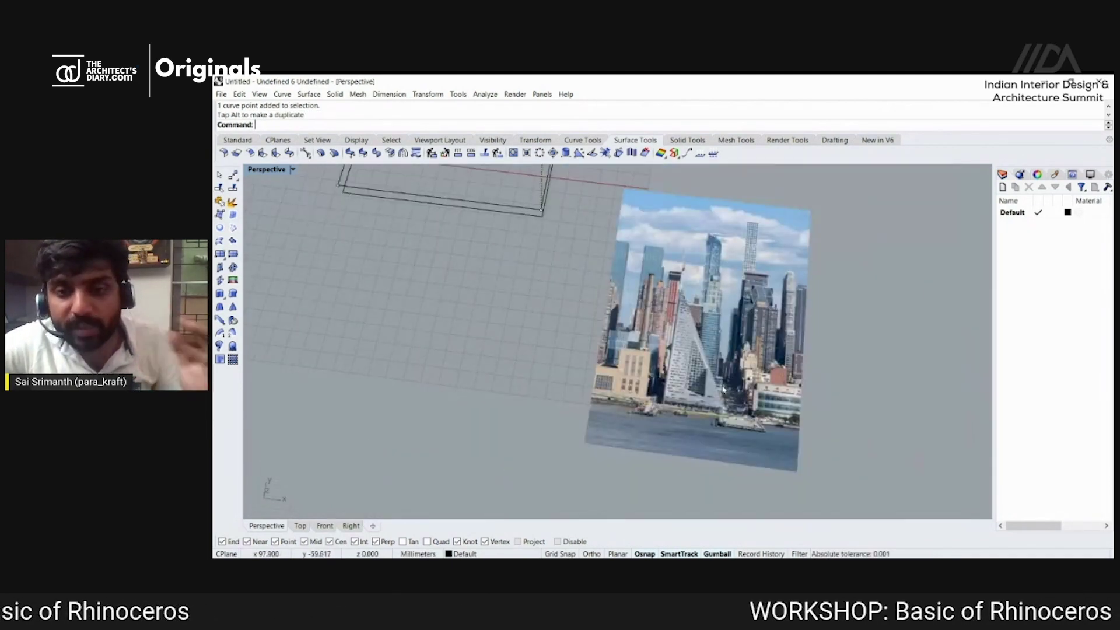
{"action": "scroll", "coordinate": [723, 389], "scroll_direction": "up", "scroll_amount": 3}
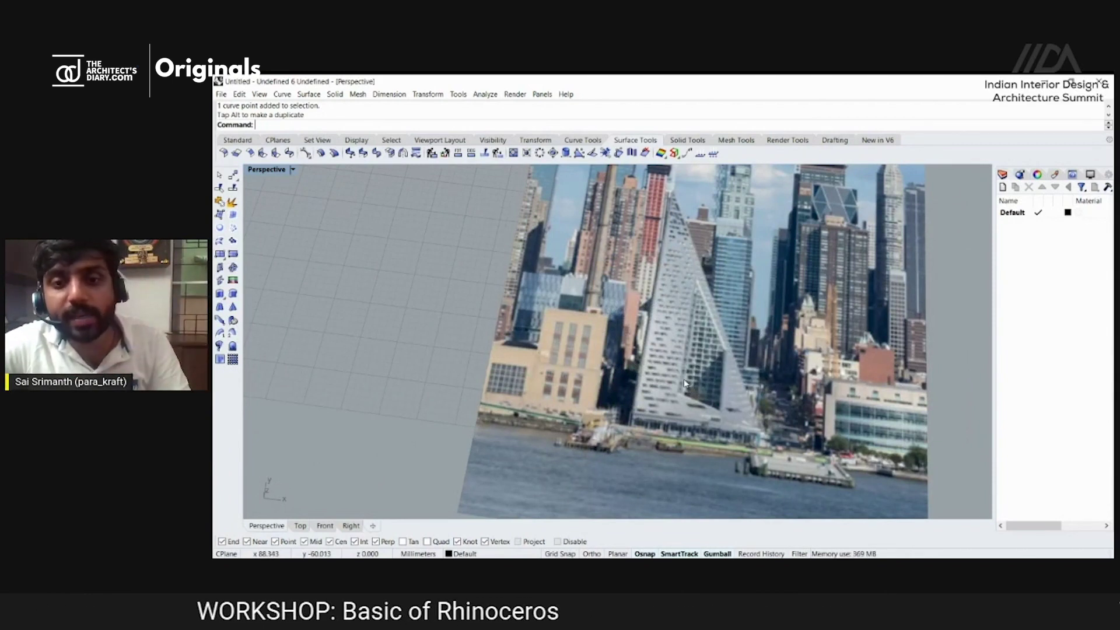
{"action": "scroll", "coordinate": [699, 392], "scroll_direction": "down", "scroll_amount": 8}
{"action": "right_click_drag", "start_coordinate": [691, 461], "coordinate": [874, 316]}
Select the peaked triangle outline, try Edge Surface on it, then switch to Patch.
{"action": "left_click", "coordinate": [874, 316]}
{"action": "mouse_move", "coordinate": [485, 294]}
{"action": "right_mouse_down"}
{"action": "mouse_move", "coordinate": [561, 289]}
{"action": "mouse_move", "coordinate": [505, 286]}
{"action": "mouse_move", "coordinate": [518, 275]}
{"action": "mouse_move", "coordinate": [508, 318]}
{"action": "mouse_move", "coordinate": [485, 285]}
{"action": "right_mouse_up"}
{"action": "left_click", "coordinate": [486, 285]}
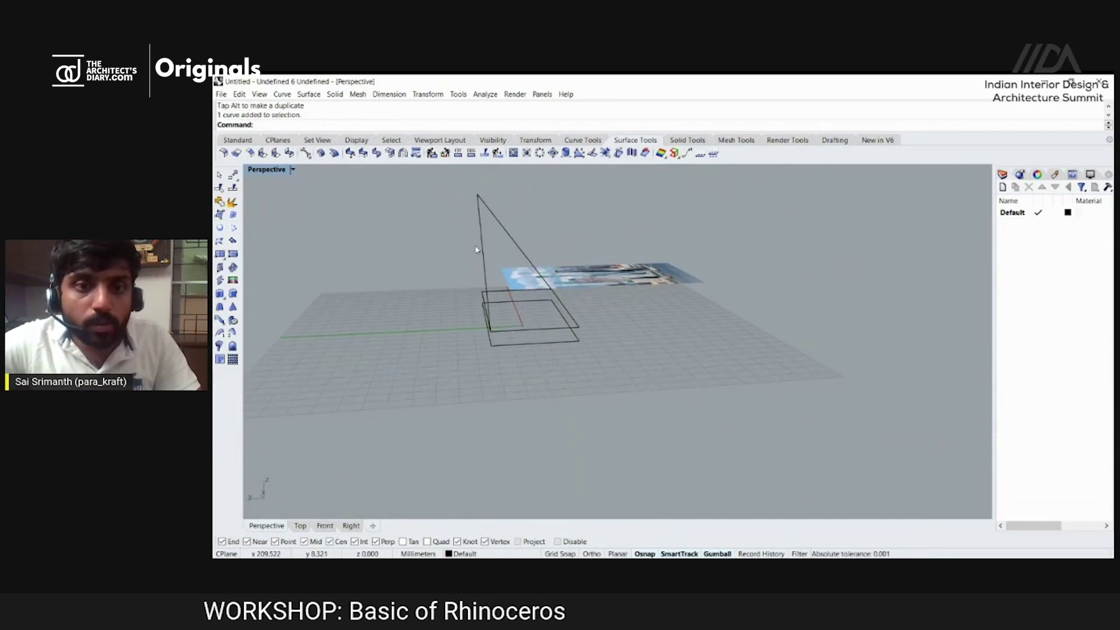
{"action": "left_click", "coordinate": [502, 228]}
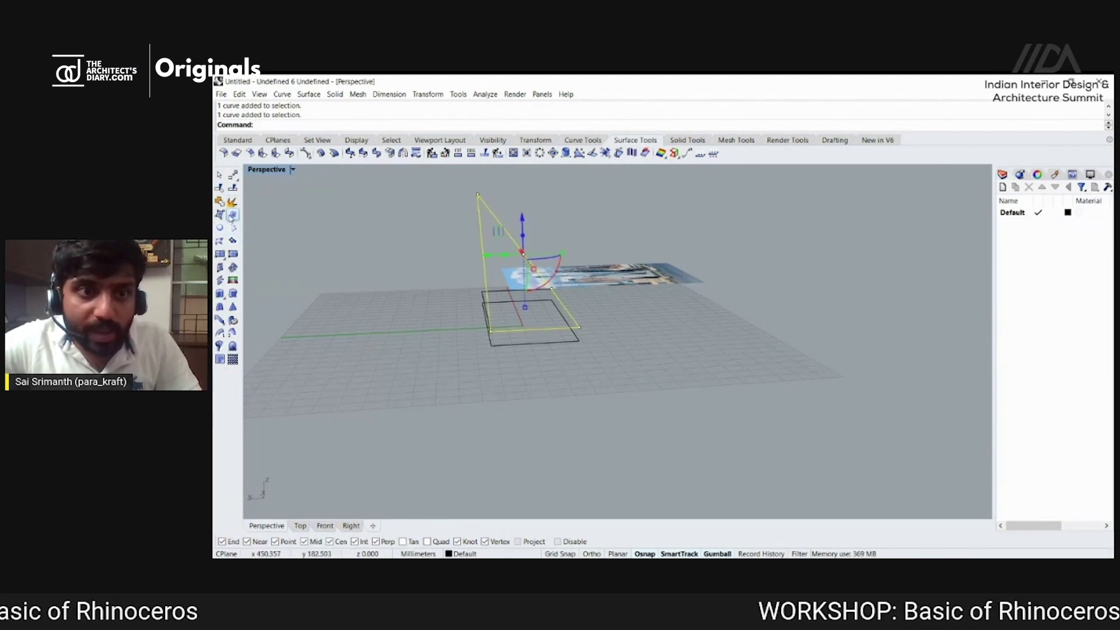
{"action": "left_click", "coordinate": [231, 215]}
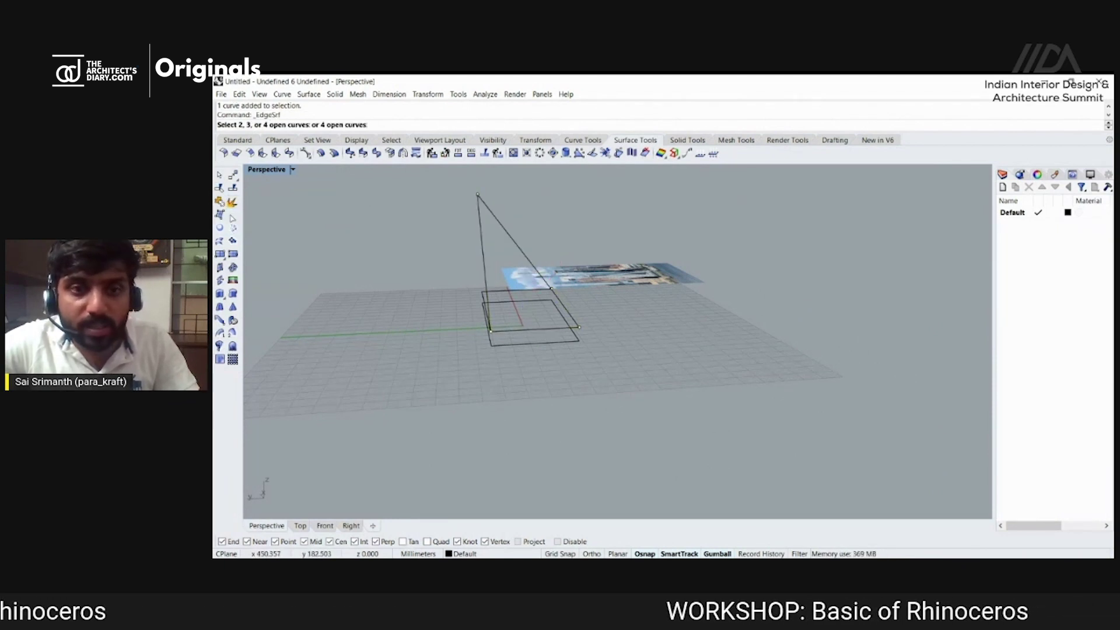
{"action": "left_click", "coordinate": [483, 260]}
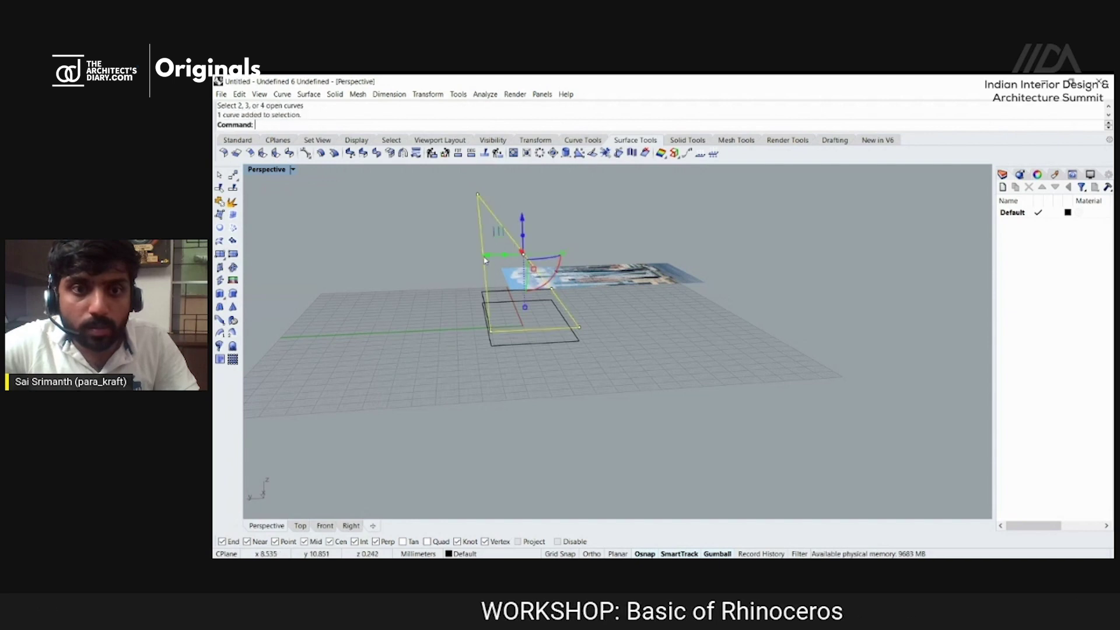
{"action": "left_click", "coordinate": [232, 240]}
{"action": "right_click_drag", "start_coordinate": [495, 349], "coordinate": [538, 310]}
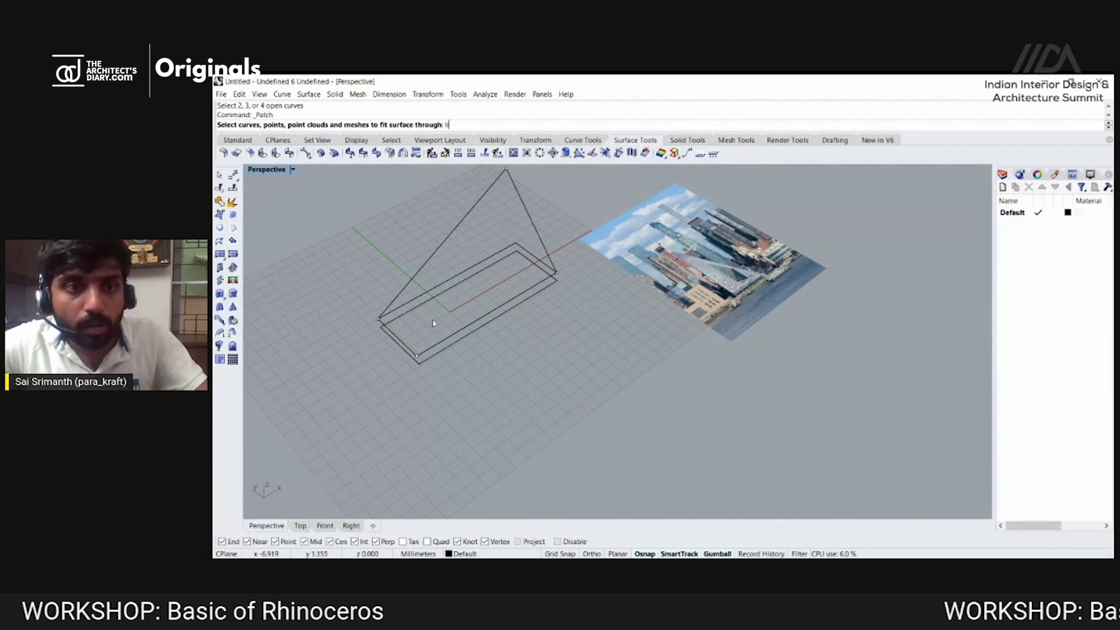
Cancel the patch and draw a test line from the box's near corner to the apex.
{"action": "key", "text": "Escape"}
{"action": "type", "text": "Line"}
{"action": "key", "text": "Return"}
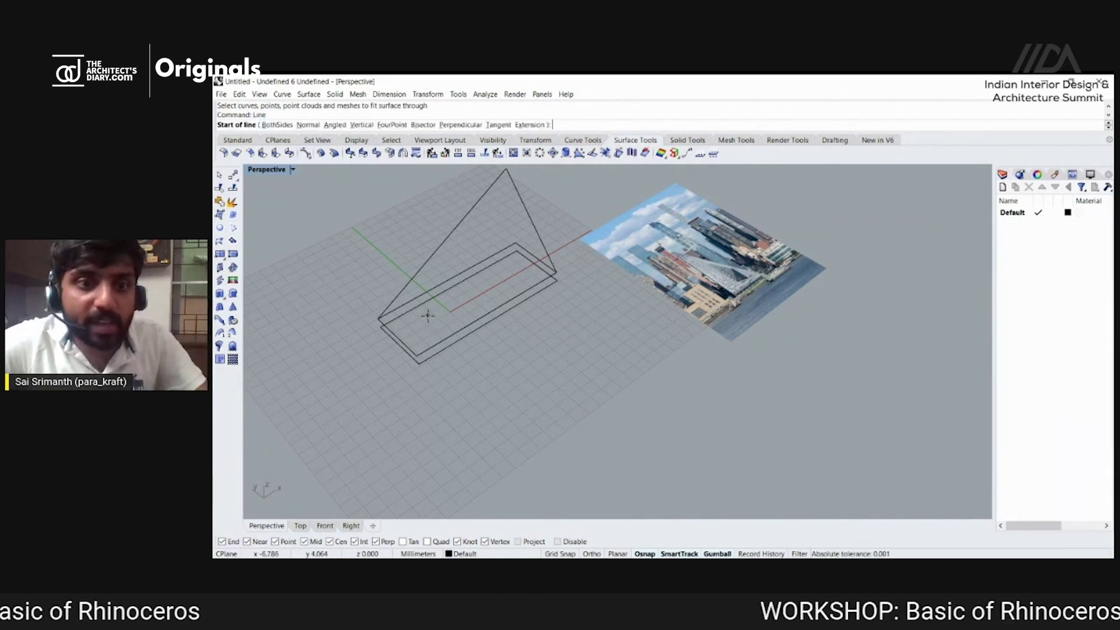
{"action": "left_click", "coordinate": [417, 354]}
{"action": "scroll", "coordinate": [448, 341], "scroll_direction": "down", "scroll_amount": 2}
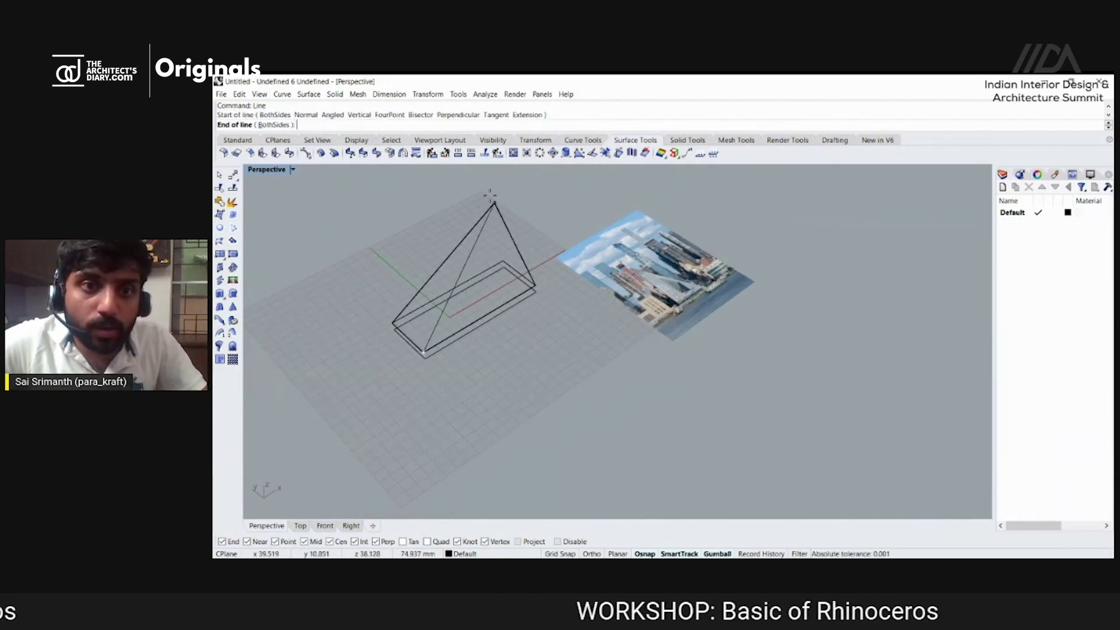
{"action": "key", "text": "ctrl+z"}
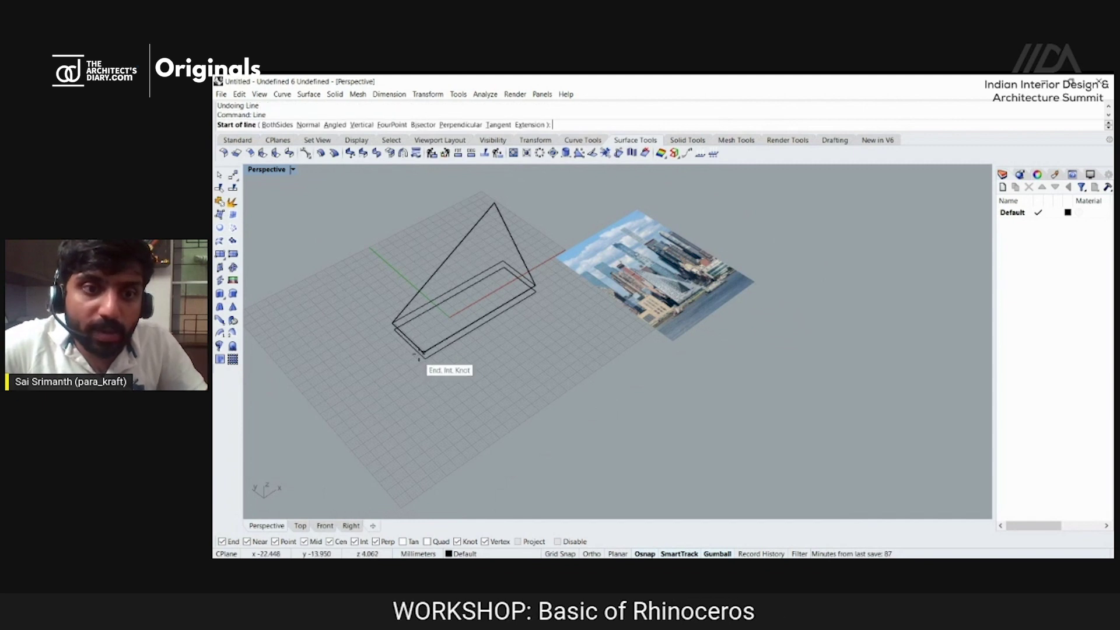
{"action": "left_click", "coordinate": [418, 355]}
{"action": "left_click", "coordinate": [495, 204]}
Check the line from a low side view, then delete the slanted test line.
{"action": "right_click_drag", "start_coordinate": [500, 236], "coordinate": [678, 331]}
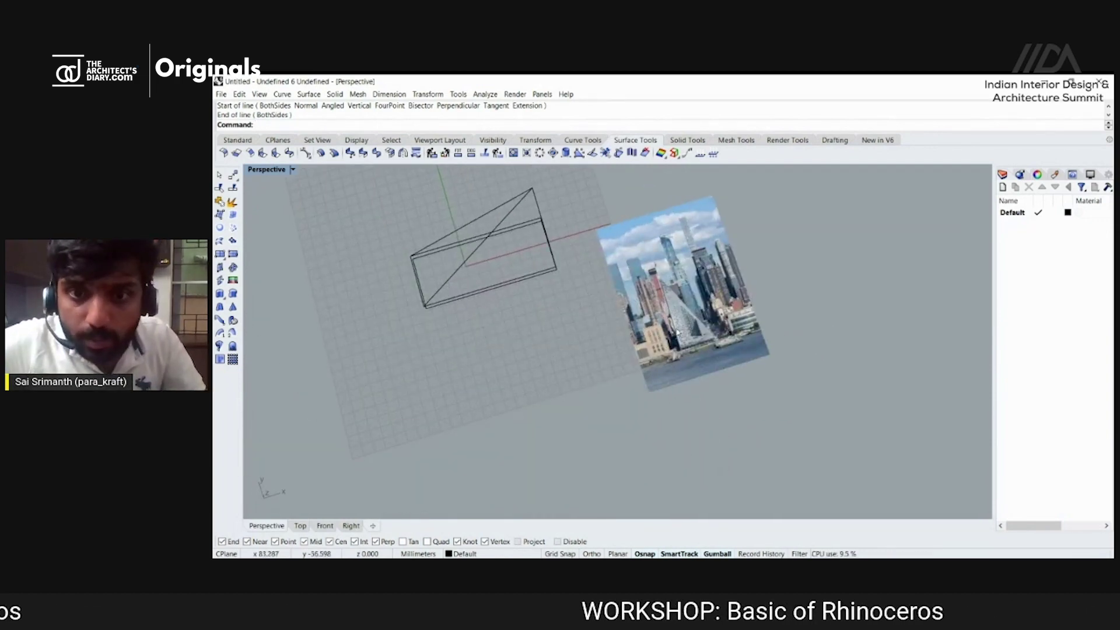
{"action": "scroll", "coordinate": [677, 332], "scroll_direction": "up", "scroll_amount": 5}
{"action": "scroll", "coordinate": [756, 406], "scroll_direction": "down", "scroll_amount": 5}
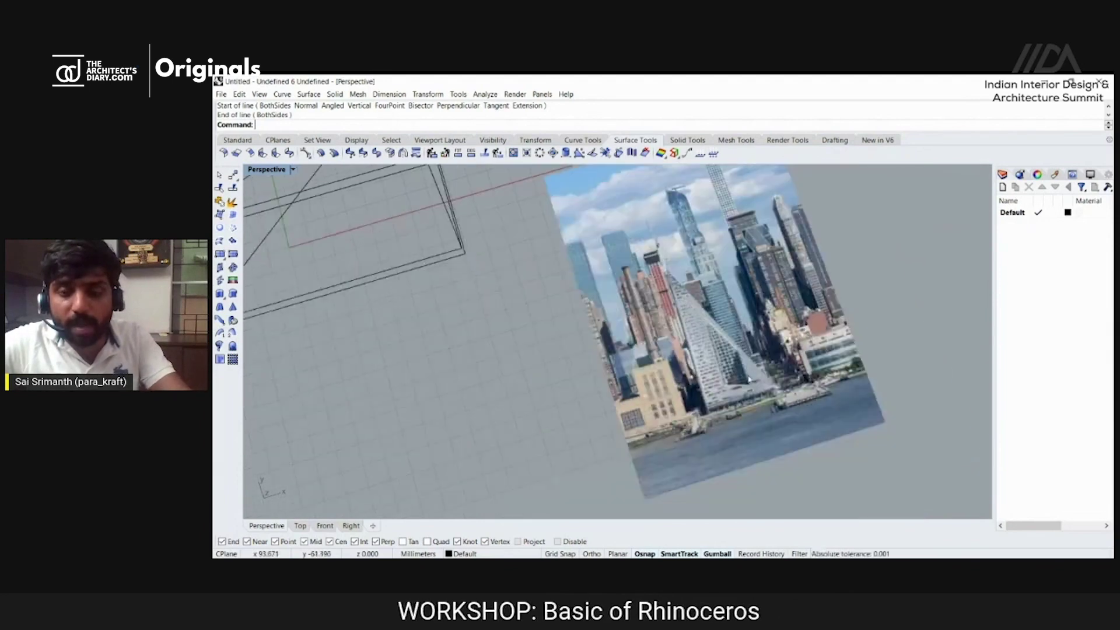
{"action": "scroll", "coordinate": [666, 249], "scroll_direction": "up", "scroll_amount": 3}
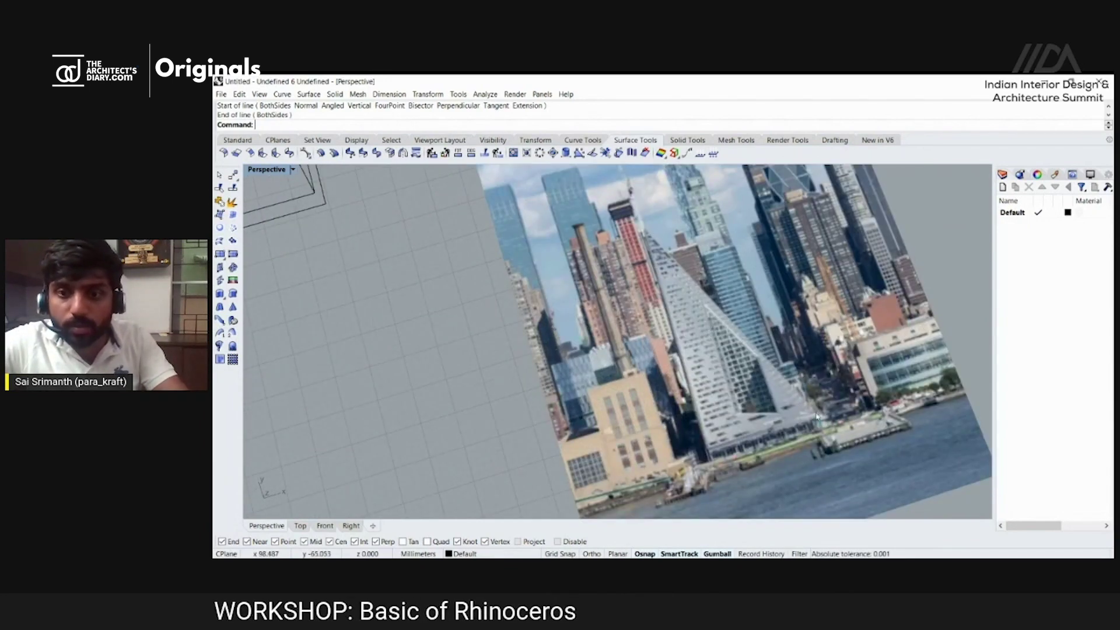
{"action": "scroll", "coordinate": [706, 393], "scroll_direction": "down", "scroll_amount": 5}
{"action": "scroll", "coordinate": [708, 408], "scroll_direction": "up", "scroll_amount": 5}
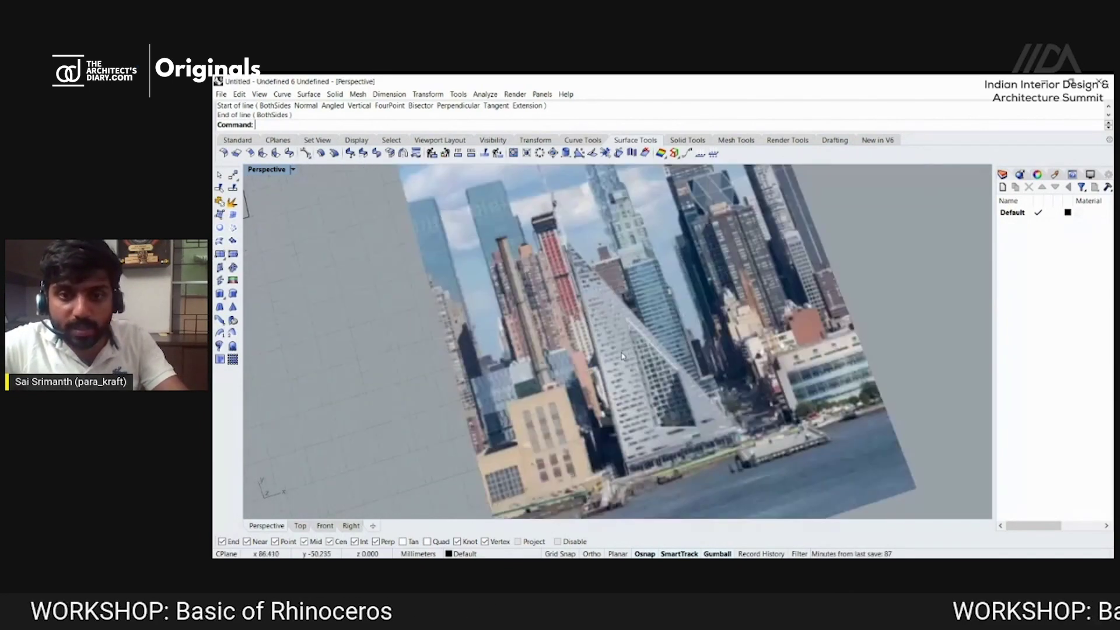
{"action": "scroll", "coordinate": [713, 429], "scroll_direction": "down", "scroll_amount": 2}
{"action": "scroll", "coordinate": [713, 429], "scroll_direction": "up", "scroll_amount": 6}
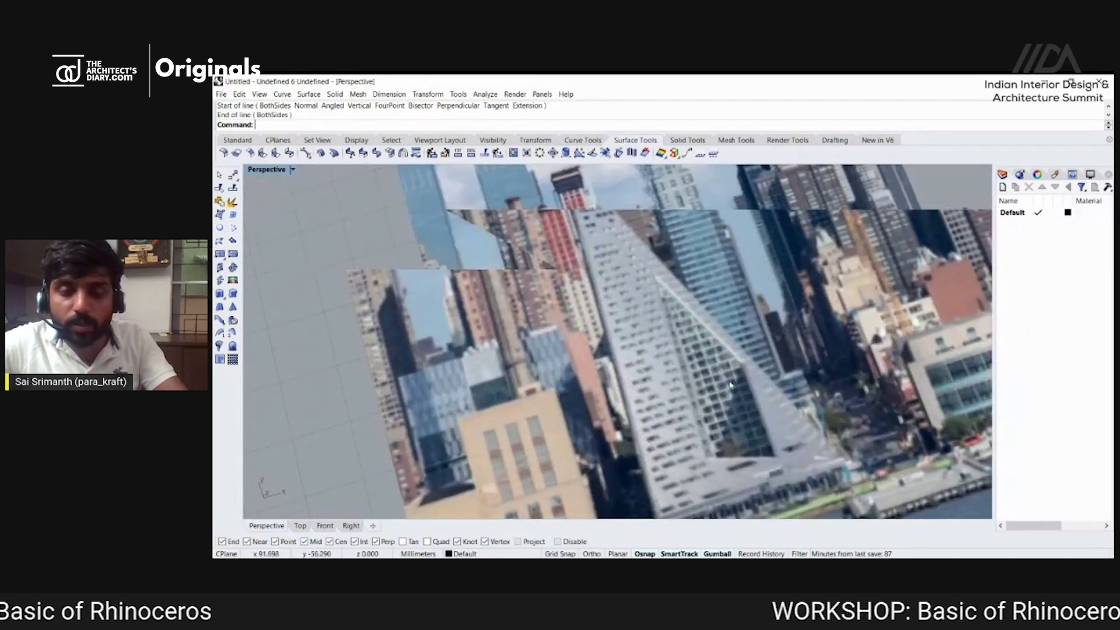
{"action": "scroll", "coordinate": [676, 334], "scroll_direction": "down", "scroll_amount": 10}
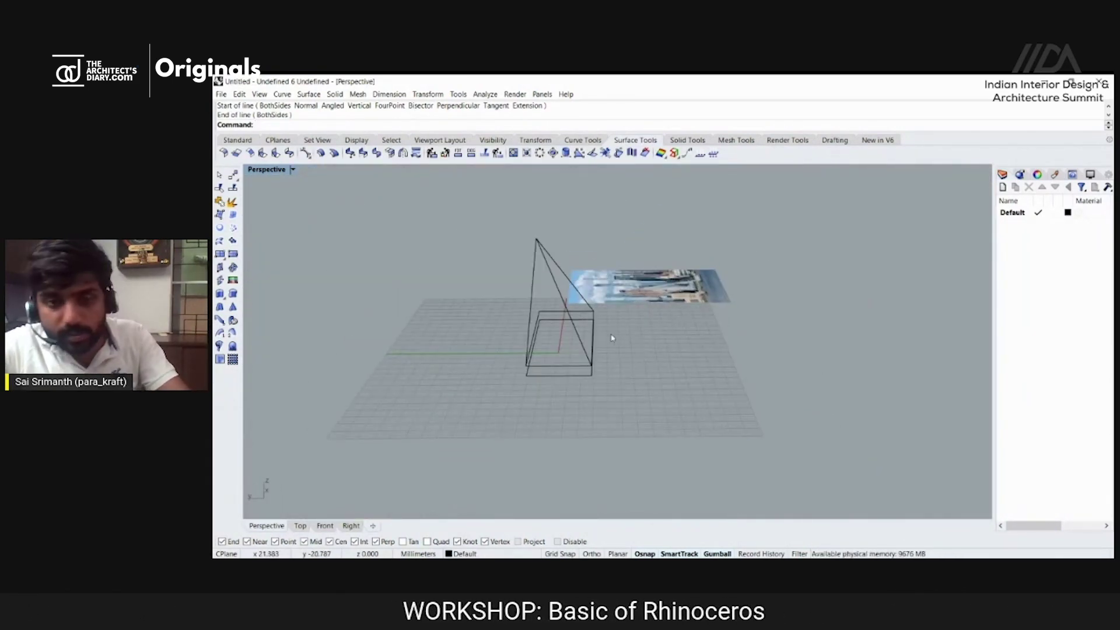
{"action": "left_click", "coordinate": [583, 347]}
{"action": "key", "text": "Delete"}
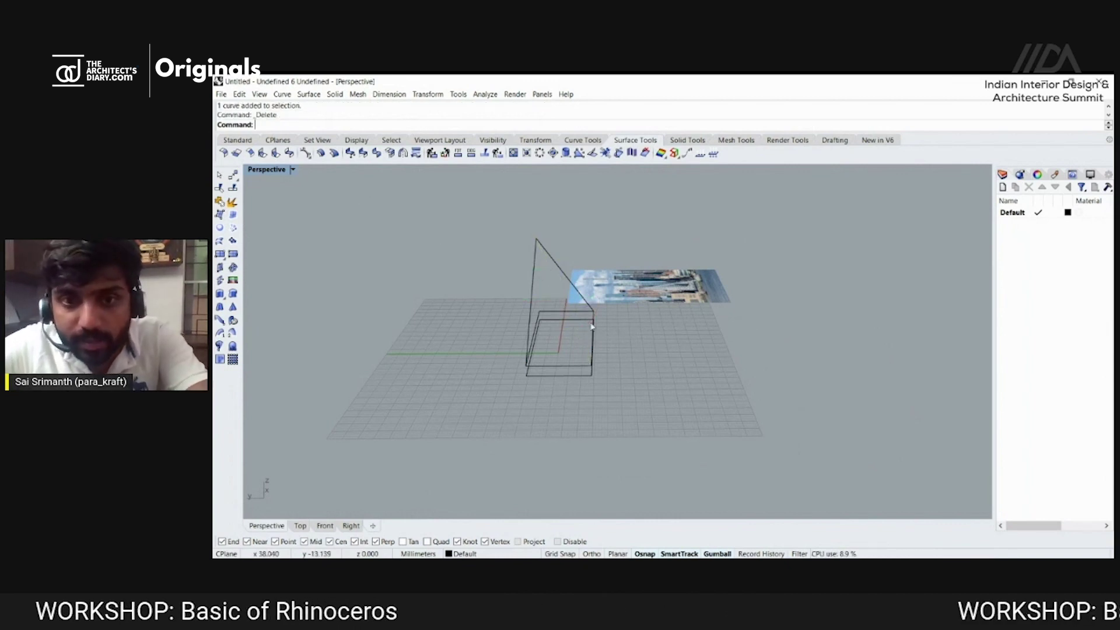
Rotate the city photo upright and shift it further right of the wireframe.
{"action": "right_click_drag", "start_coordinate": [583, 346], "coordinate": [664, 350]}
{"action": "left_click", "coordinate": [674, 282]}
{"action": "left_click_drag", "start_coordinate": [673, 282], "coordinate": [605, 301]}
{"action": "left_click_drag", "start_coordinate": [693, 254], "coordinate": [795, 261]}
{"action": "right_click_drag", "start_coordinate": [691, 385], "coordinate": [709, 334]}
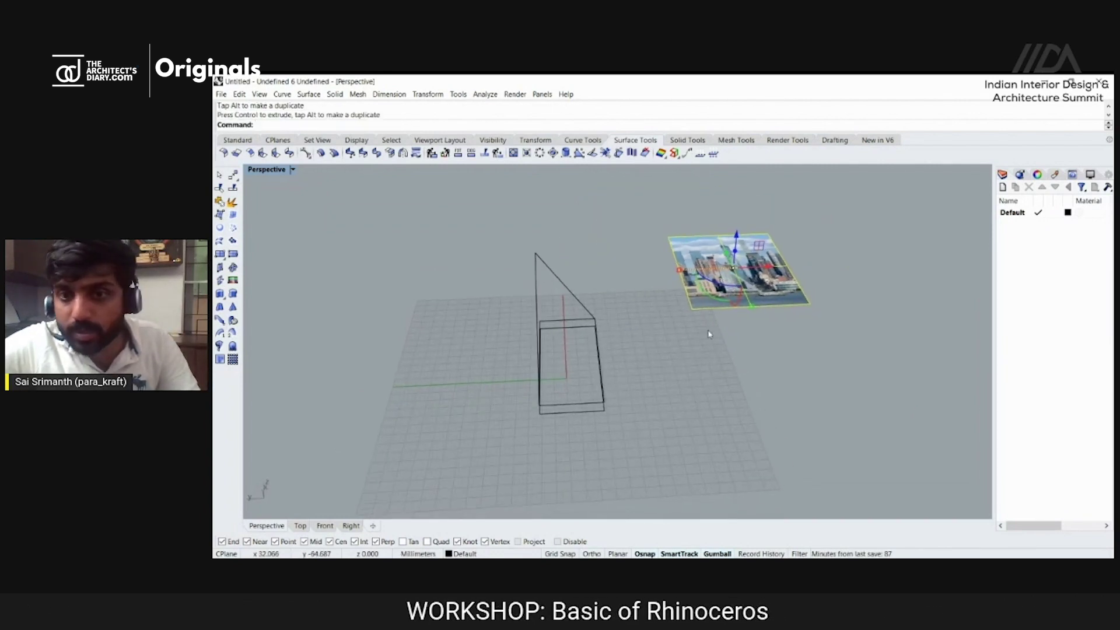
Orbit around to check the photo's placement, then start drawing another line.
{"action": "right_click_drag", "start_coordinate": [575, 391], "coordinate": [588, 370]}
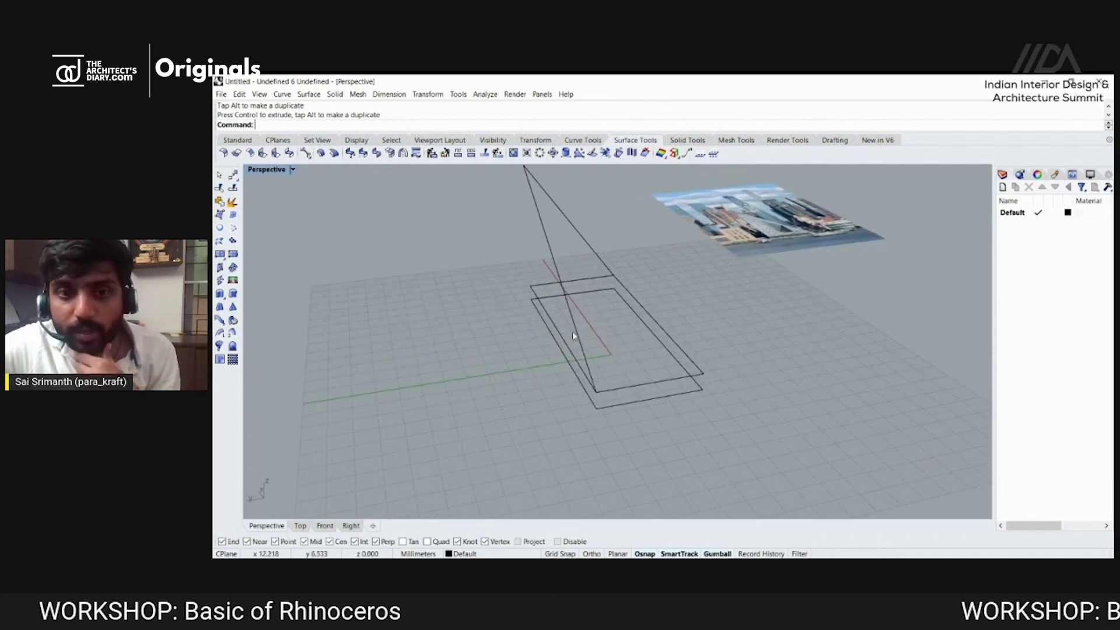
{"action": "scroll", "coordinate": [572, 331], "scroll_direction": "down", "scroll_amount": 5}
{"action": "scroll", "coordinate": [569, 291], "scroll_direction": "up", "scroll_amount": 4}
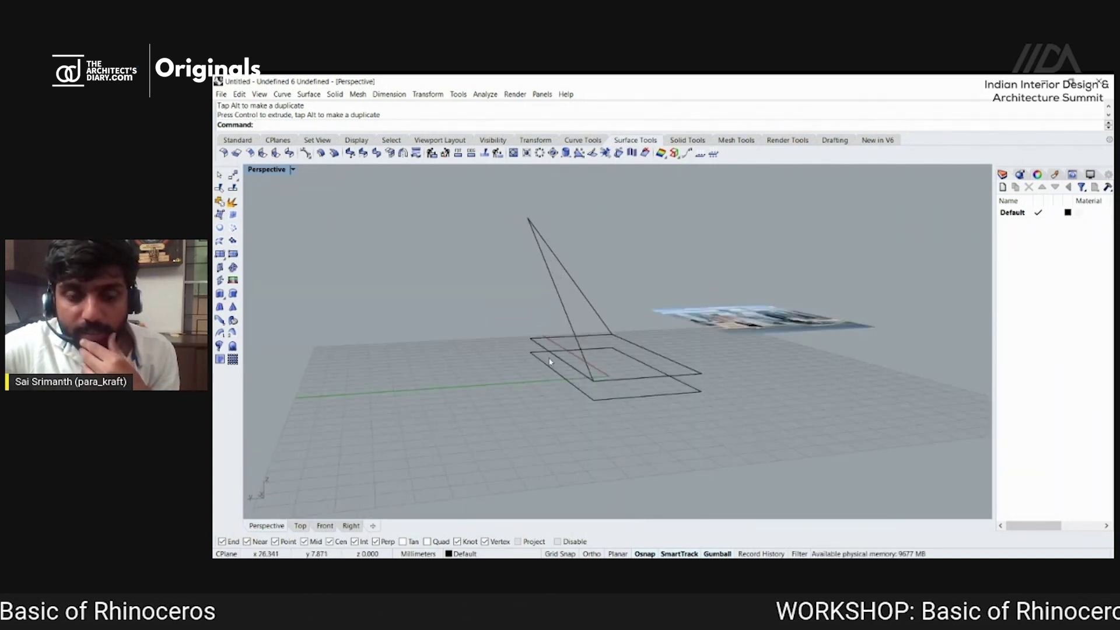
{"action": "right_click_drag", "start_coordinate": [550, 360], "coordinate": [584, 387]}
{"action": "scroll", "coordinate": [552, 284], "scroll_direction": "down", "scroll_amount": 3}
{"action": "right_click_drag", "start_coordinate": [555, 297], "coordinate": [562, 290]}
{"action": "right_click", "coordinate": [588, 332]}
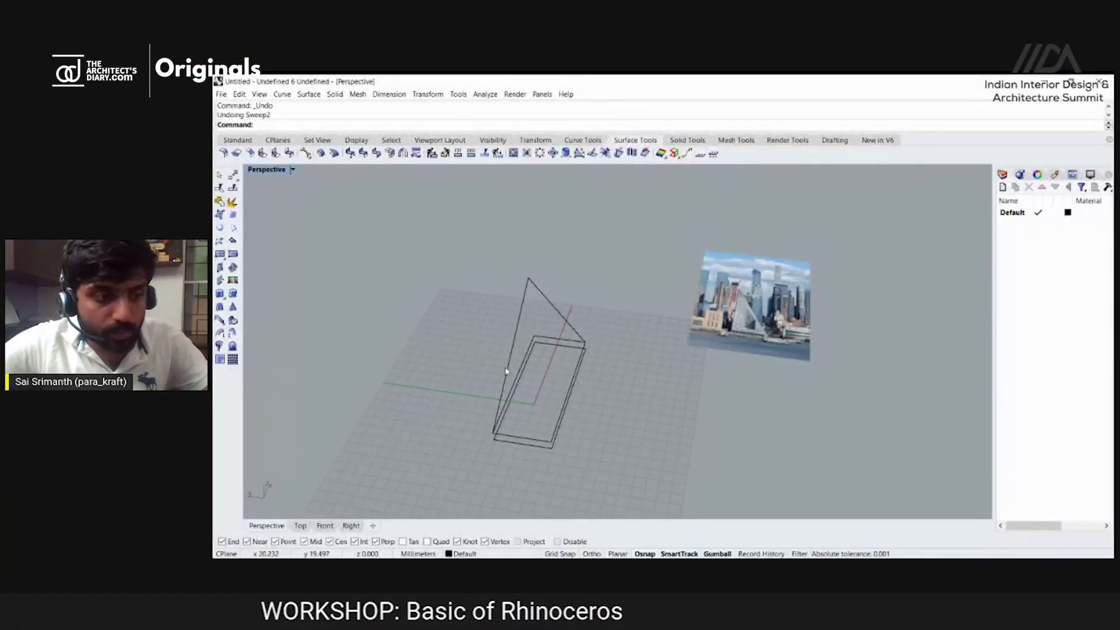
Undo the city photo's move and rotation so it lies flat again.
{"action": "right_click_drag", "start_coordinate": [514, 372], "coordinate": [563, 328]}
{"action": "left_click", "coordinate": [587, 354]}
{"action": "key", "text": "Escape"}
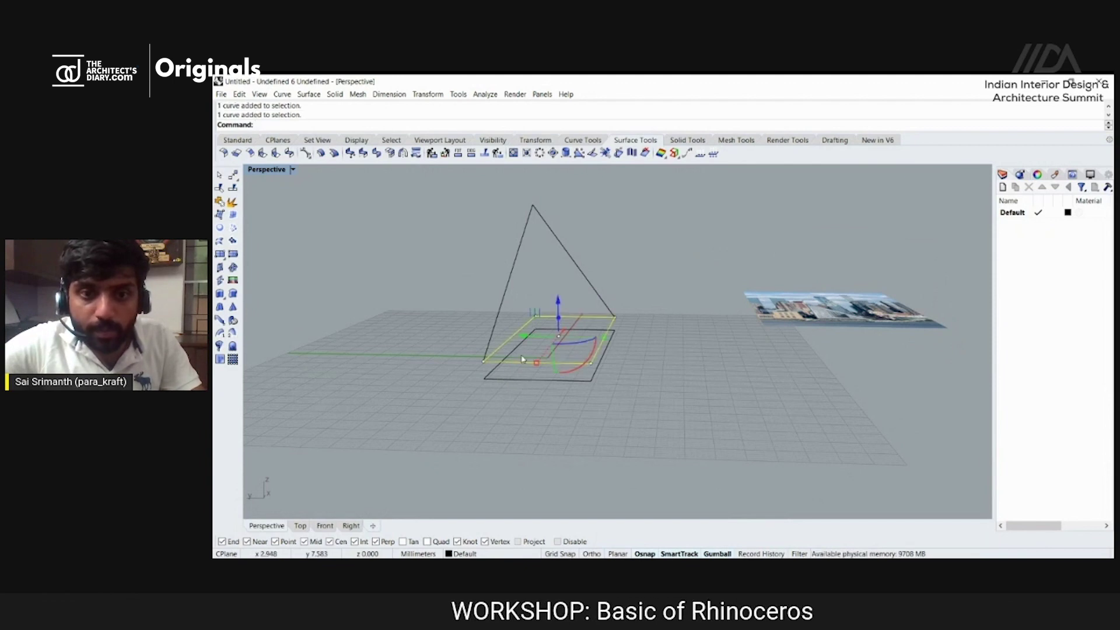
{"action": "scroll", "coordinate": [510, 366], "scroll_direction": "up", "scroll_amount": 3}
{"action": "scroll", "coordinate": [456, 357], "scroll_direction": "up", "scroll_amount": 3}
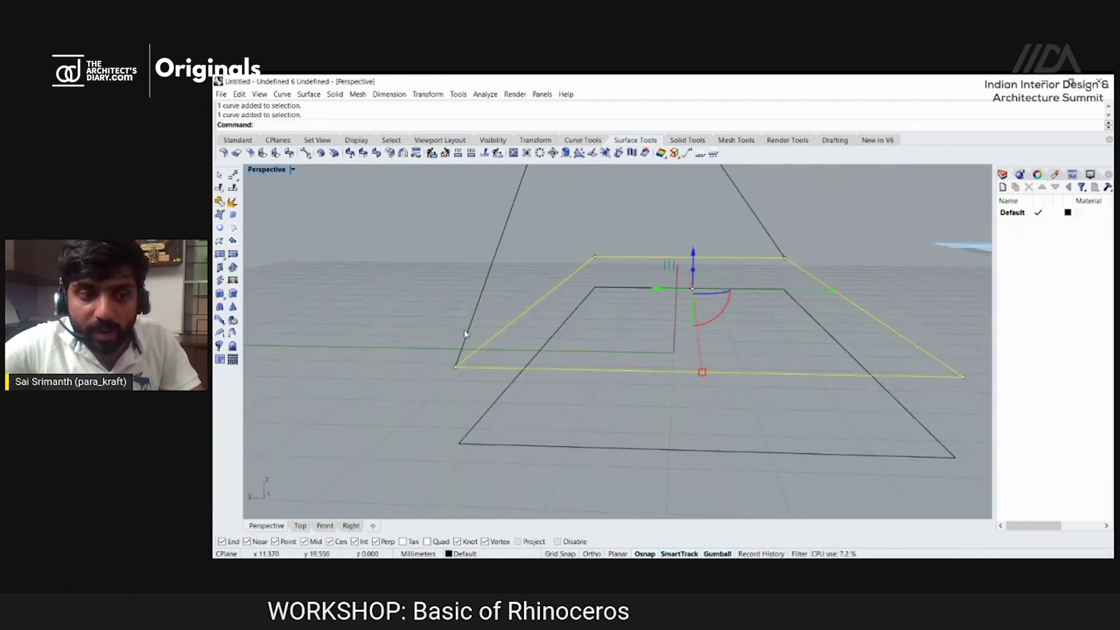
{"action": "scroll", "coordinate": [568, 359], "scroll_direction": "down", "scroll_amount": 6}
{"action": "scroll", "coordinate": [575, 338], "scroll_direction": "up", "scroll_amount": 5}
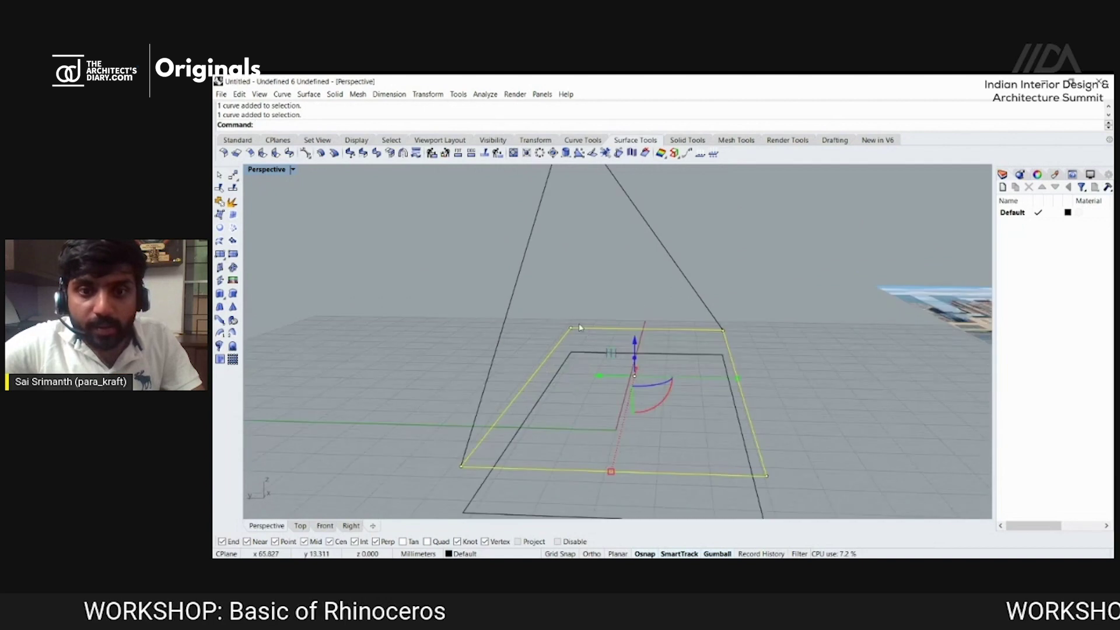
{"action": "scroll", "coordinate": [566, 336], "scroll_direction": "down", "scroll_amount": 5}
{"action": "left_click", "coordinate": [574, 292]}
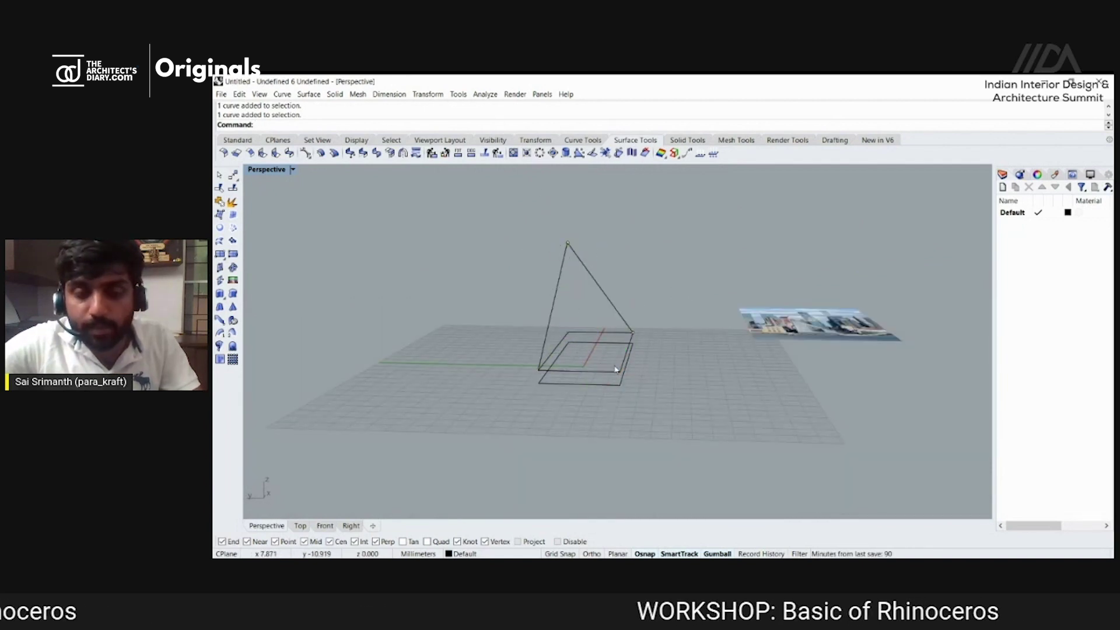
{"action": "key", "text": "ctrl+z"}
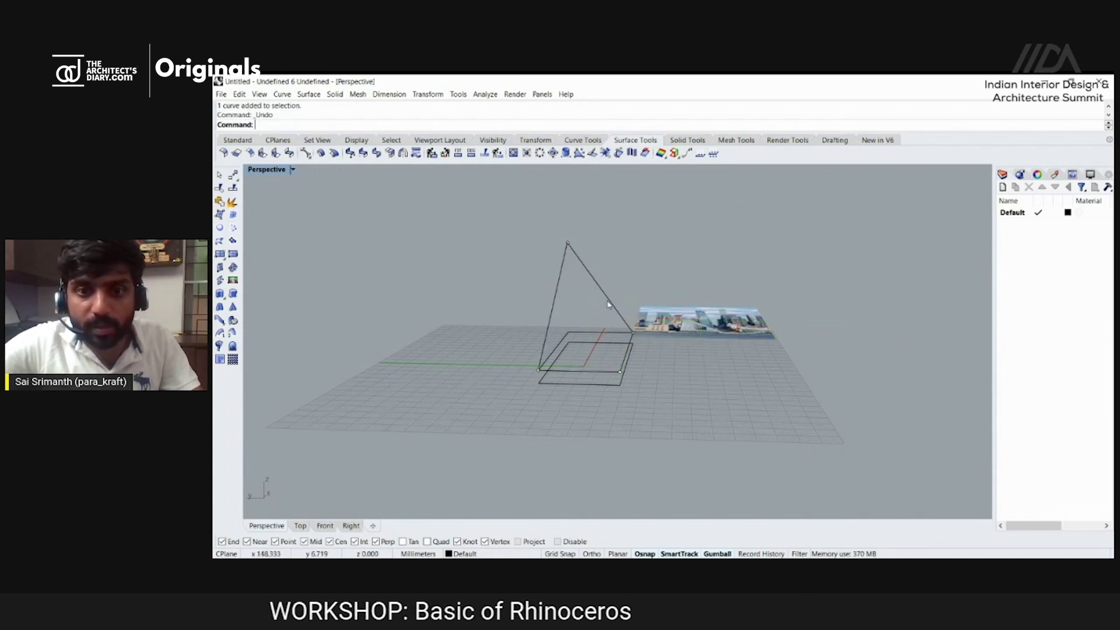
{"action": "key", "text": "ctrl+z"}
{"action": "key", "text": "ctrl+z"}
{"action": "left_click", "coordinate": [572, 331]}
Raise one corner point of the upper rectangle high up to slope the outline.
{"action": "left_click", "coordinate": [601, 358]}
{"action": "key", "text": "Escape"}
{"action": "scroll", "coordinate": [569, 360], "scroll_direction": "up", "scroll_amount": 5}
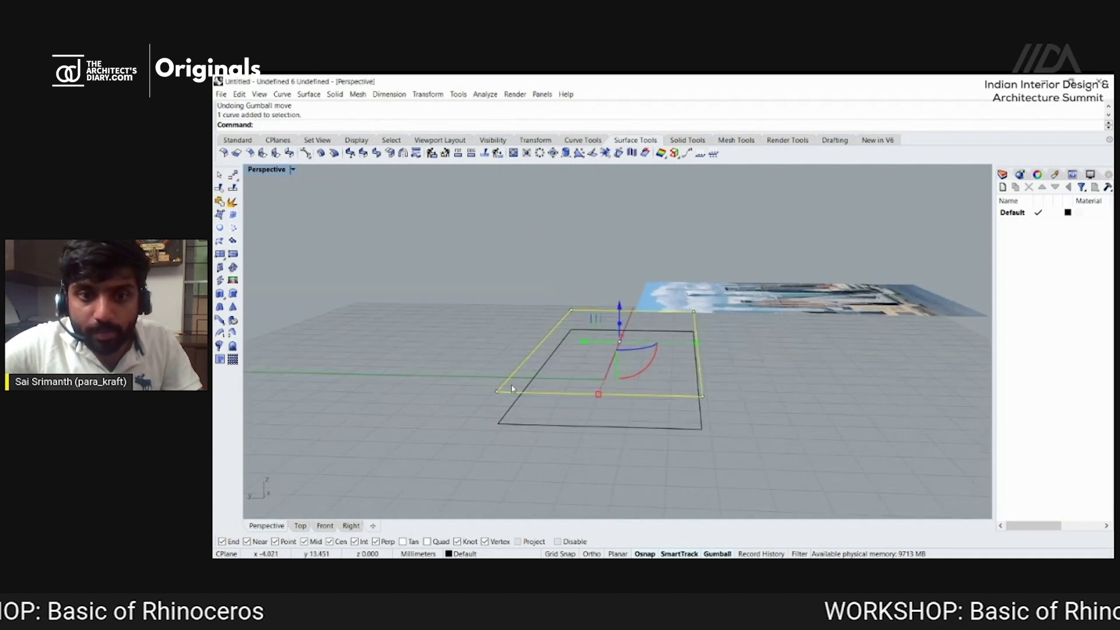
{"action": "left_click", "coordinate": [572, 314]}
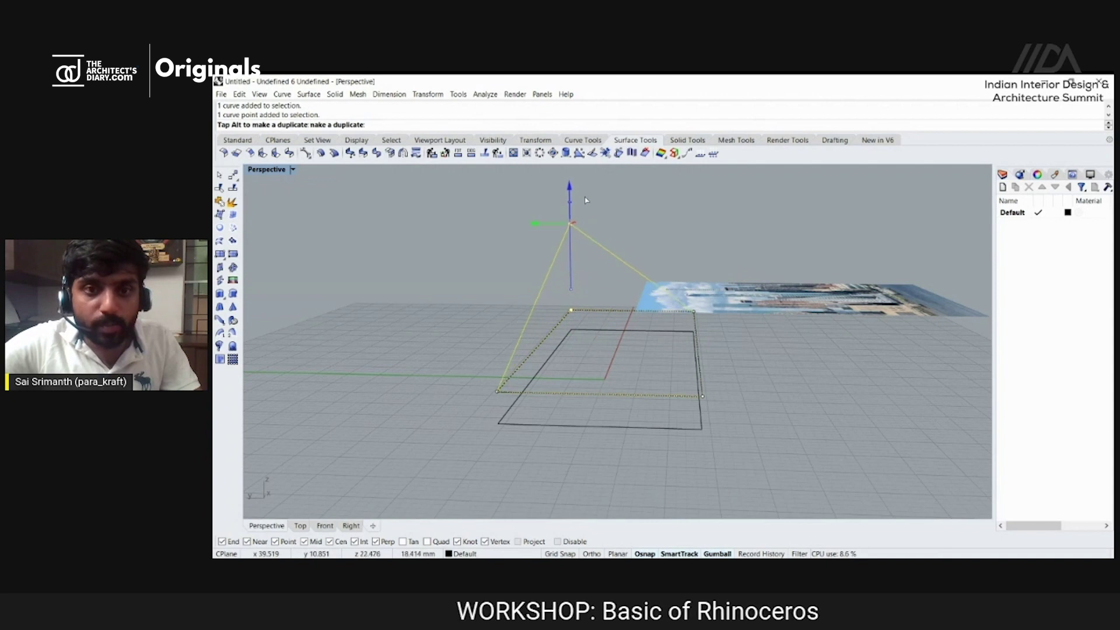
{"action": "left_click_drag", "start_coordinate": [575, 191], "coordinate": [576, 192]}
{"action": "left_click", "coordinate": [452, 371]}
{"action": "right_click_drag", "start_coordinate": [452, 370], "coordinate": [535, 442]}
{"action": "scroll", "coordinate": [545, 270], "scroll_direction": "down", "scroll_amount": 3}
{"action": "right_click_drag", "start_coordinate": [546, 271], "coordinate": [507, 247]}
Turn on the raised curve's control points with F10 and reposition the apex point.
{"action": "left_click", "coordinate": [633, 275]}
{"action": "right_click_drag", "start_coordinate": [612, 320], "coordinate": [534, 233]}
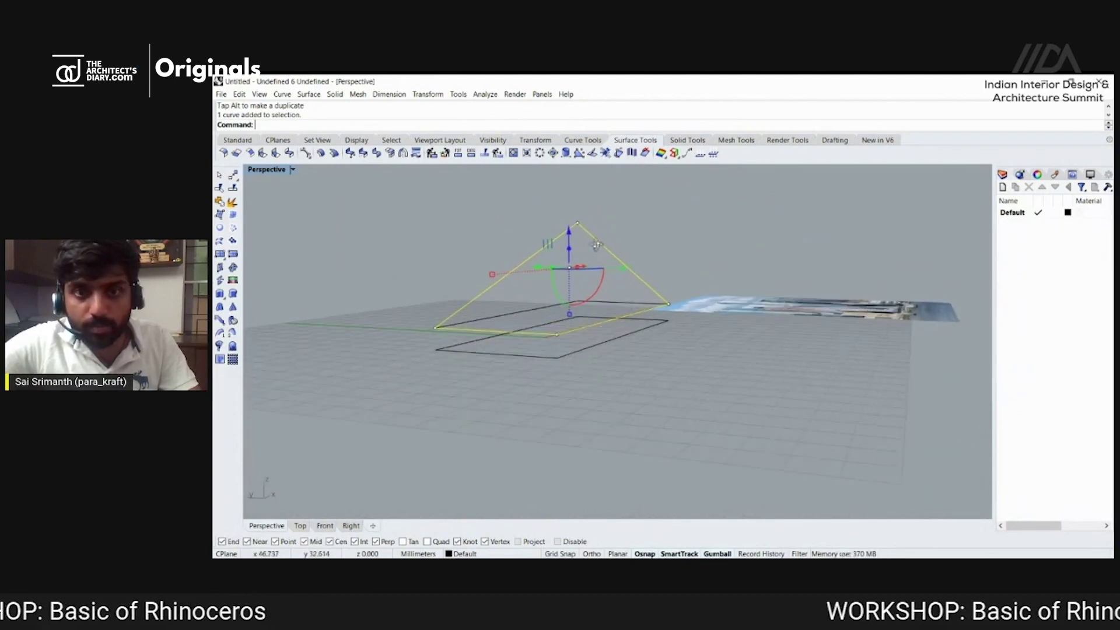
{"action": "left_click", "coordinate": [562, 205]}
{"action": "scroll", "coordinate": [579, 274], "scroll_direction": "down", "scroll_amount": 4}
{"action": "scroll", "coordinate": [579, 272], "scroll_direction": "down", "scroll_amount": 2}
{"action": "scroll", "coordinate": [579, 235], "scroll_direction": "up", "scroll_amount": 6}
{"action": "left_click", "coordinate": [582, 260]}
{"action": "key", "text": "F10"}
{"action": "left_click_drag", "start_coordinate": [545, 214], "coordinate": [605, 277]}
{"action": "left_click_drag", "start_coordinate": [588, 207], "coordinate": [588, 206]}
{"action": "left_click", "coordinate": [626, 274]}
{"action": "right_click_drag", "start_coordinate": [627, 274], "coordinate": [569, 386]}
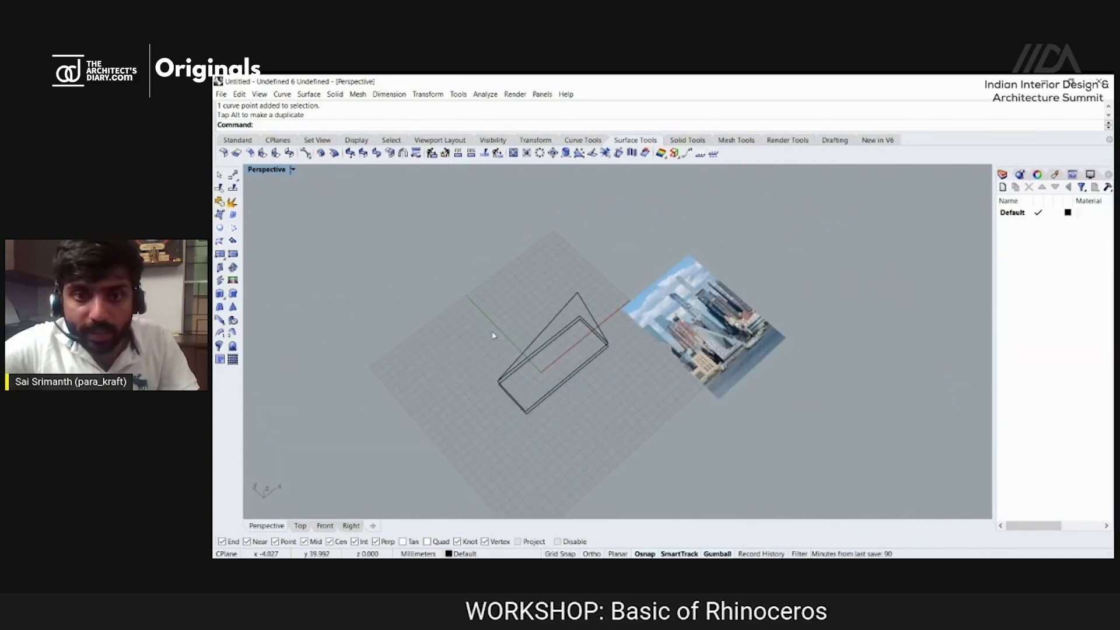
Explode the peaked triangle outline into separate curve segments.
{"action": "scroll", "coordinate": [732, 334], "scroll_direction": "up", "scroll_amount": 10}
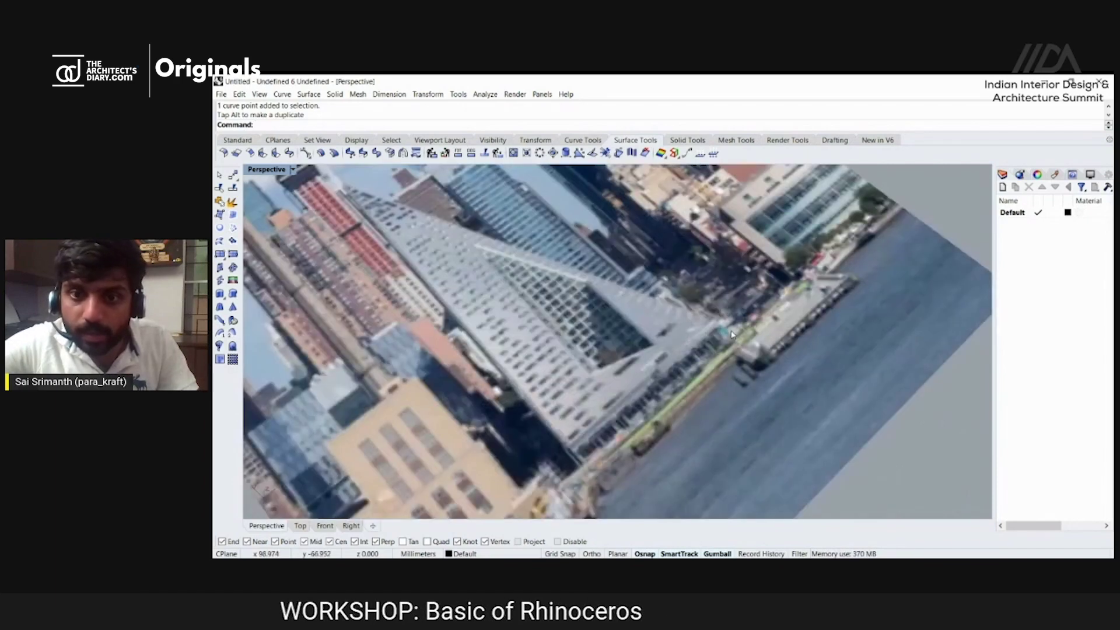
{"action": "scroll", "coordinate": [703, 330], "scroll_direction": "down", "scroll_amount": 3}
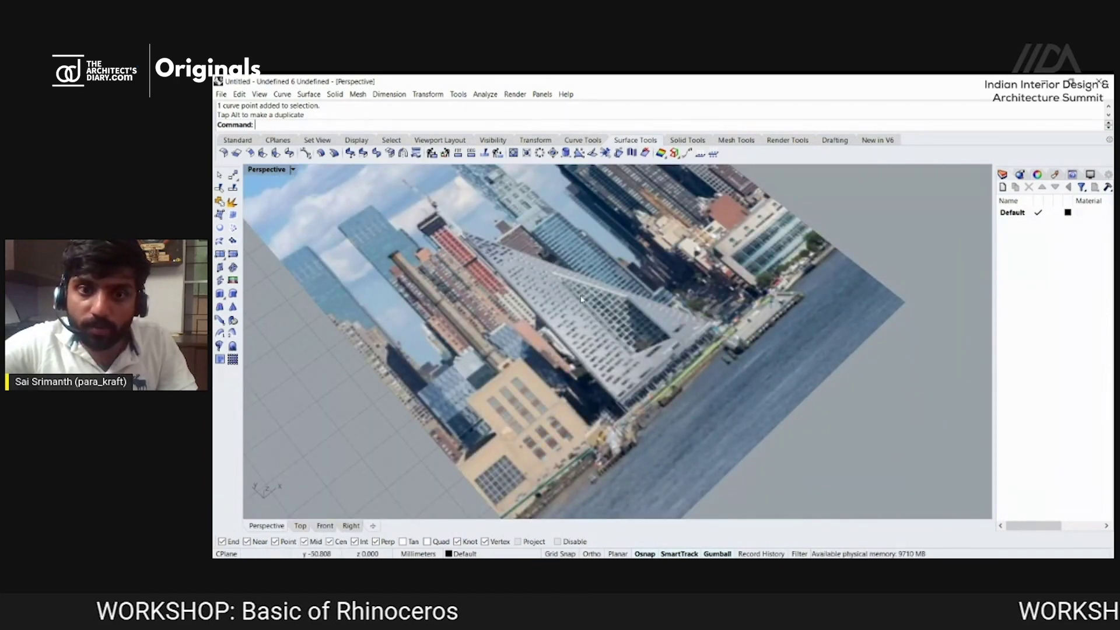
{"action": "scroll", "coordinate": [697, 331], "scroll_direction": "down", "scroll_amount": 5}
{"action": "right_click_drag", "start_coordinate": [698, 331], "coordinate": [662, 341]}
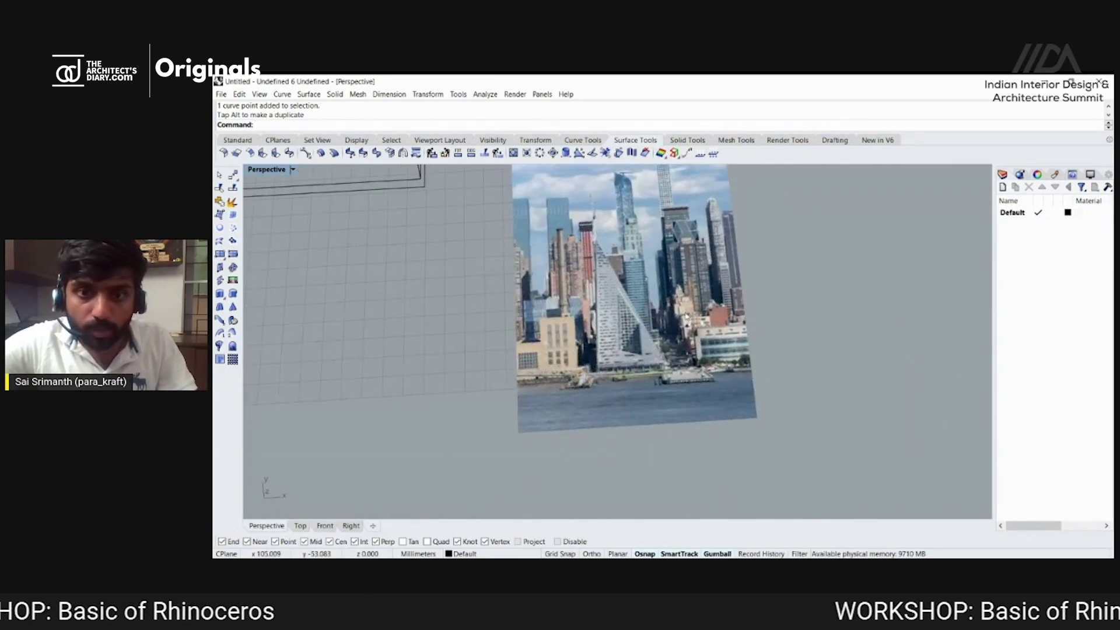
{"action": "scroll", "coordinate": [668, 326], "scroll_direction": "up", "scroll_amount": 5}
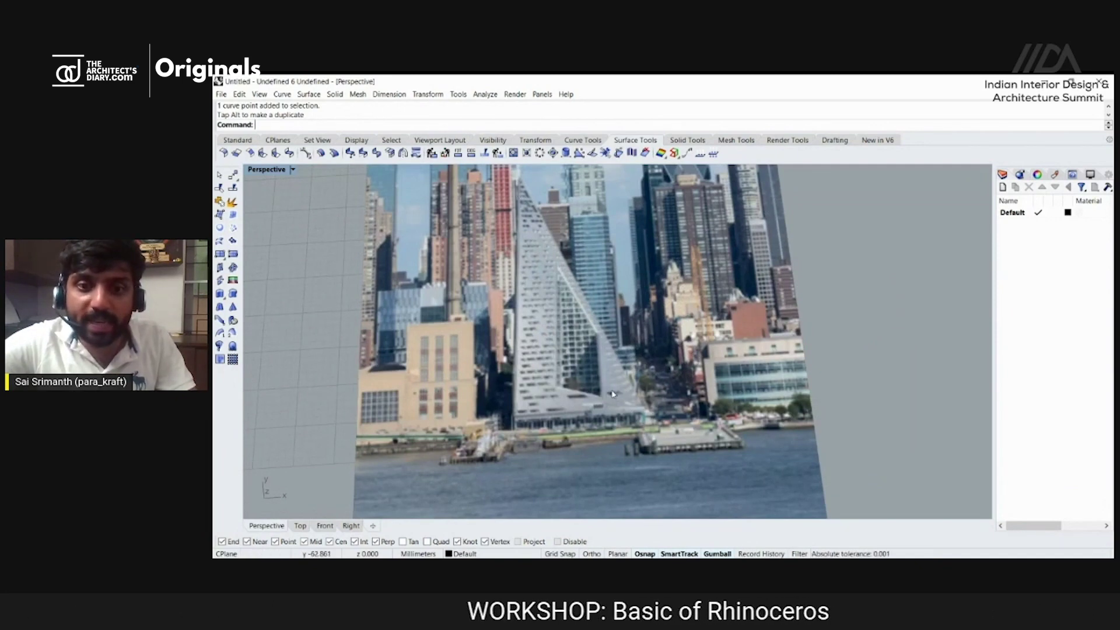
{"action": "scroll", "coordinate": [635, 350], "scroll_direction": "down", "scroll_amount": 8}
{"action": "right_click_drag", "start_coordinate": [630, 372], "coordinate": [653, 301]}
{"action": "scroll", "coordinate": [588, 296], "scroll_direction": "down", "scroll_amount": 5}
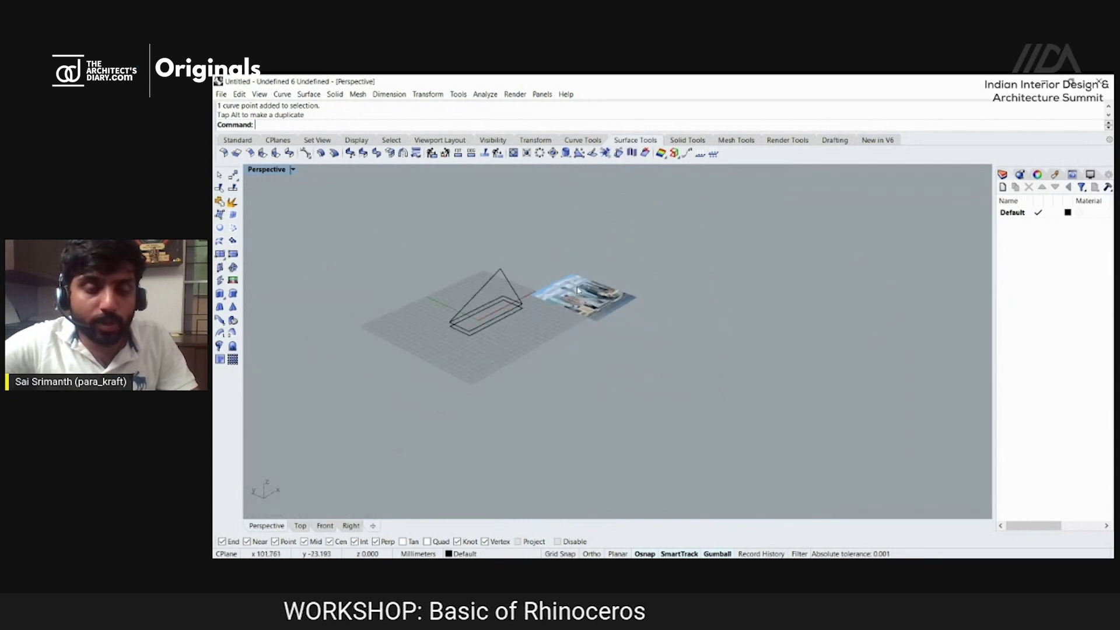
{"action": "scroll", "coordinate": [521, 298], "scroll_direction": "up", "scroll_amount": 3}
{"action": "left_click", "coordinate": [502, 287]}
{"action": "scroll", "coordinate": [400, 272], "scroll_direction": "up", "scroll_amount": 3}
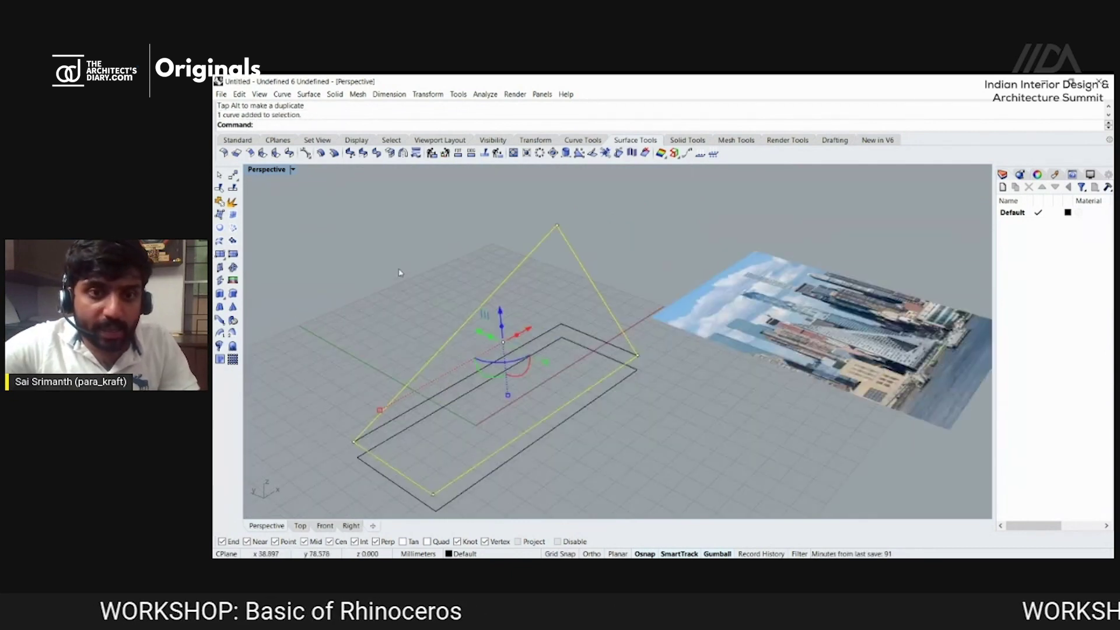
{"action": "type", "text": "Ex"}
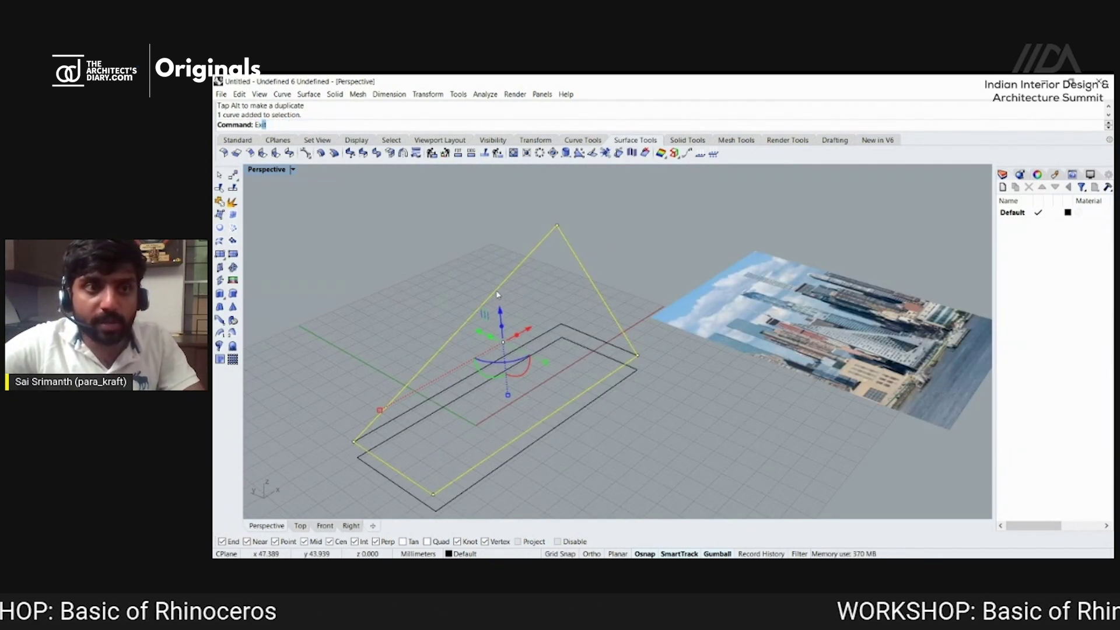
{"action": "type", "text": "xplode"}
{"action": "key", "text": "Return"}
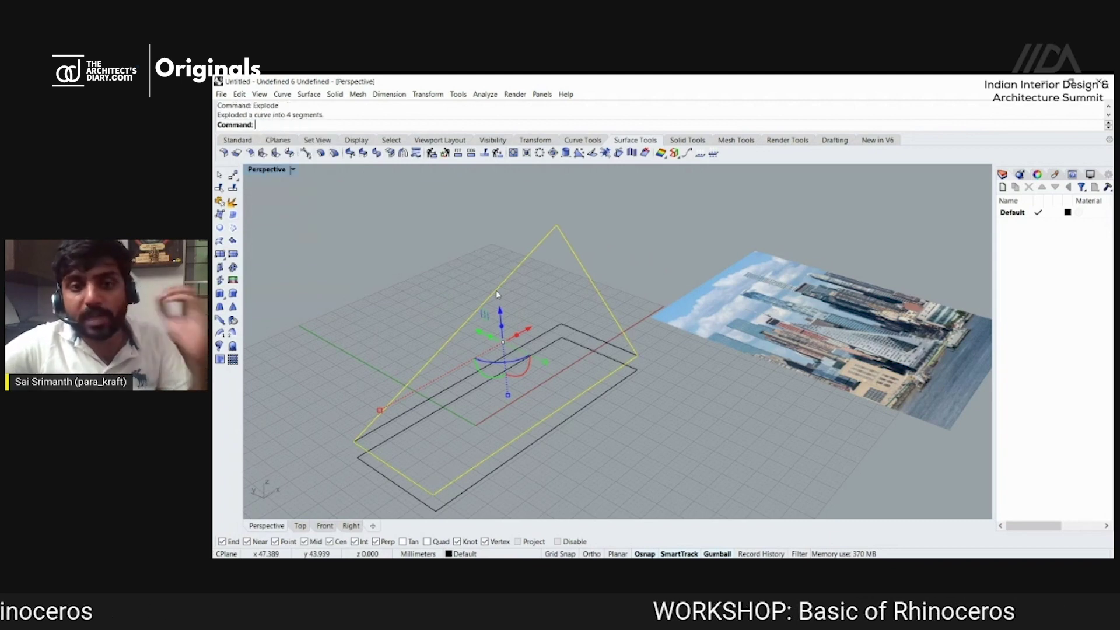
{"action": "key", "text": "Escape"}
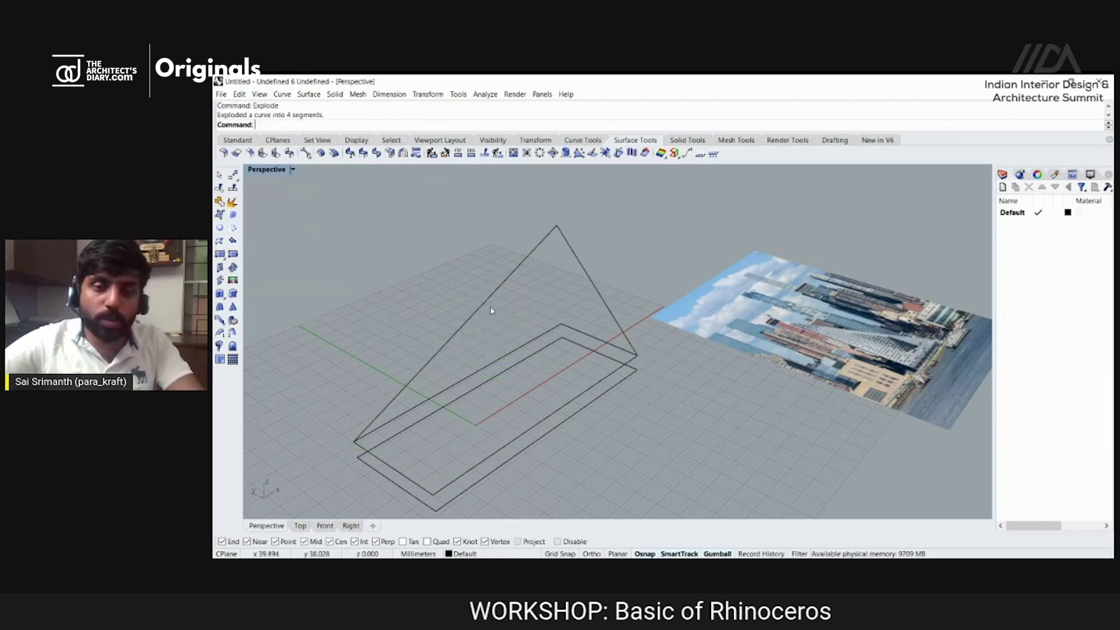
Check the pieces by selecting the left sloping edge and each overlapping rectangle curve.
{"action": "right_click_drag", "start_coordinate": [524, 332], "coordinate": [565, 374]}
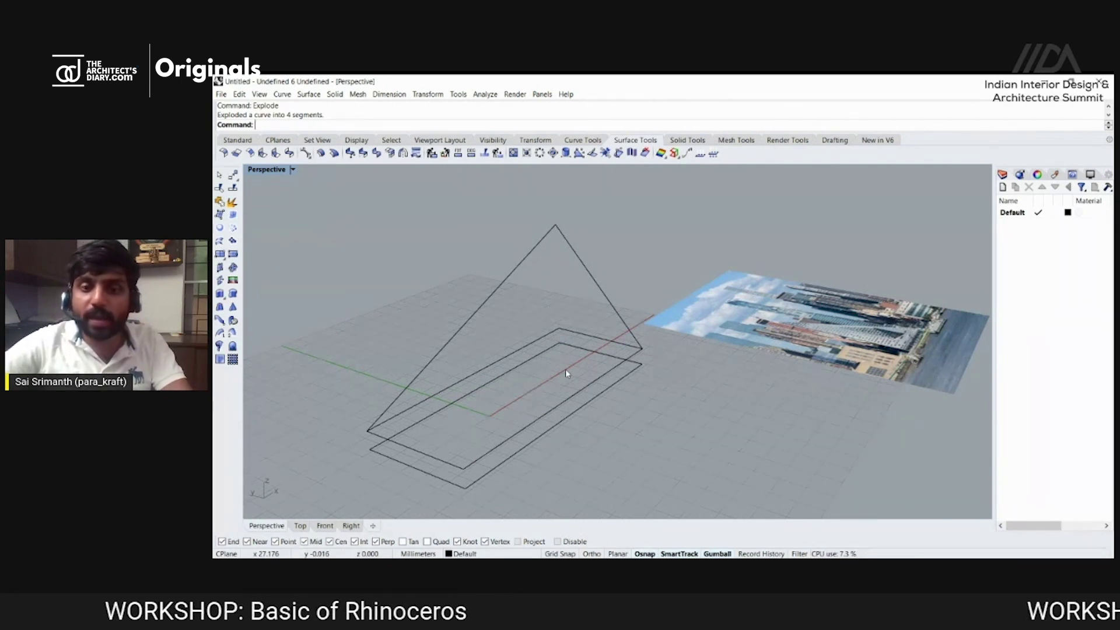
{"action": "left_click", "coordinate": [492, 295]}
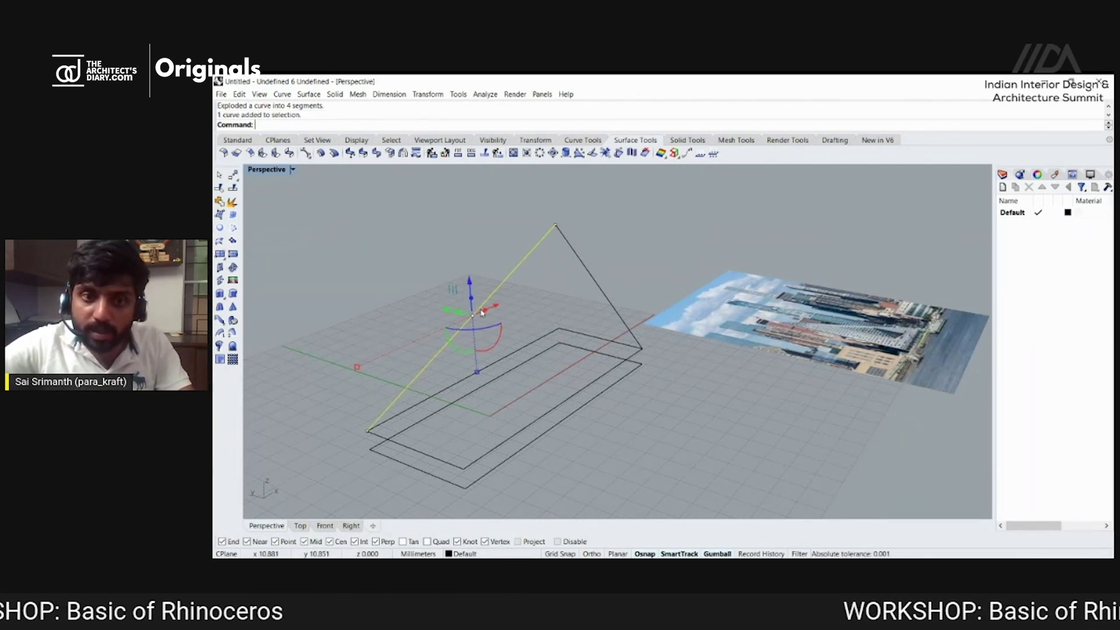
{"action": "left_click", "coordinate": [585, 403]}
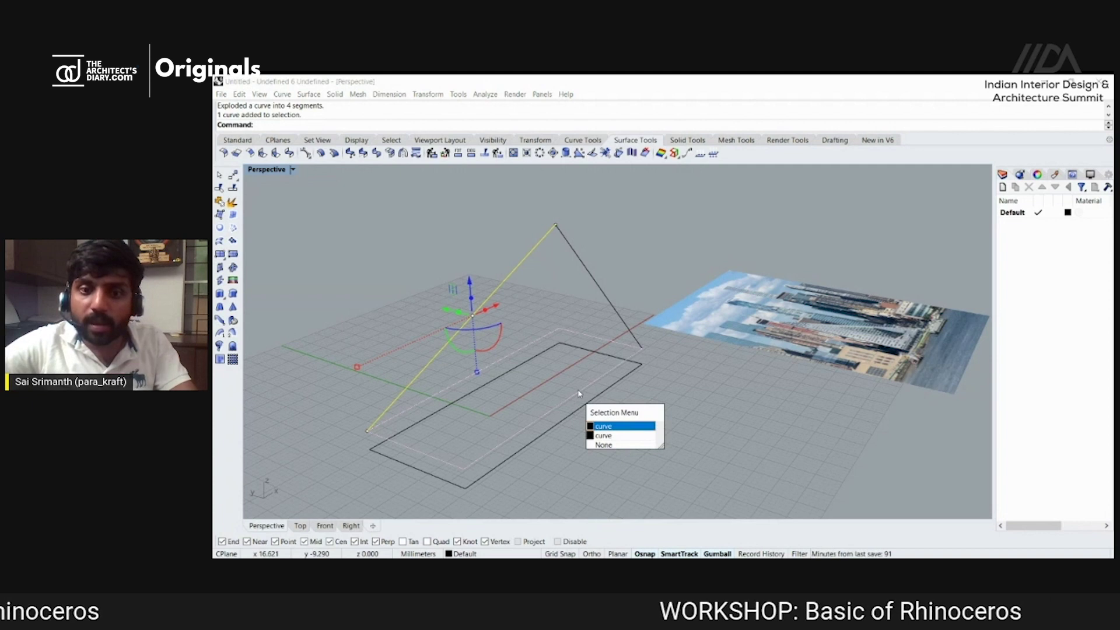
{"action": "left_click", "coordinate": [589, 401]}
{"action": "left_click", "coordinate": [606, 433]}
{"action": "left_click", "coordinate": [570, 402]}
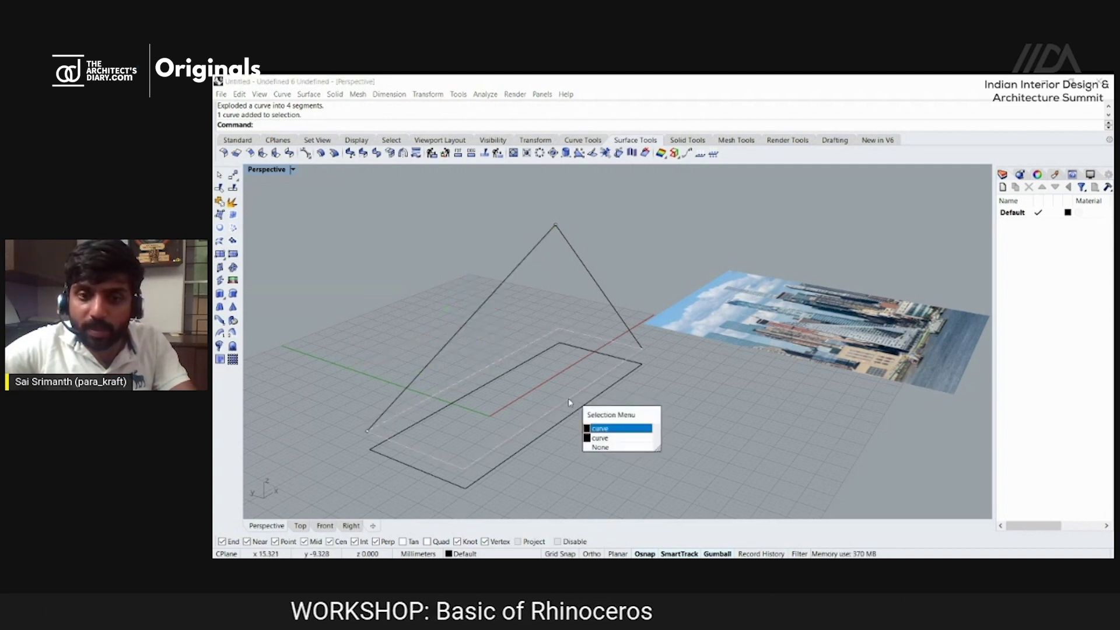
{"action": "left_click", "coordinate": [604, 431]}
{"action": "left_click", "coordinate": [609, 374]}
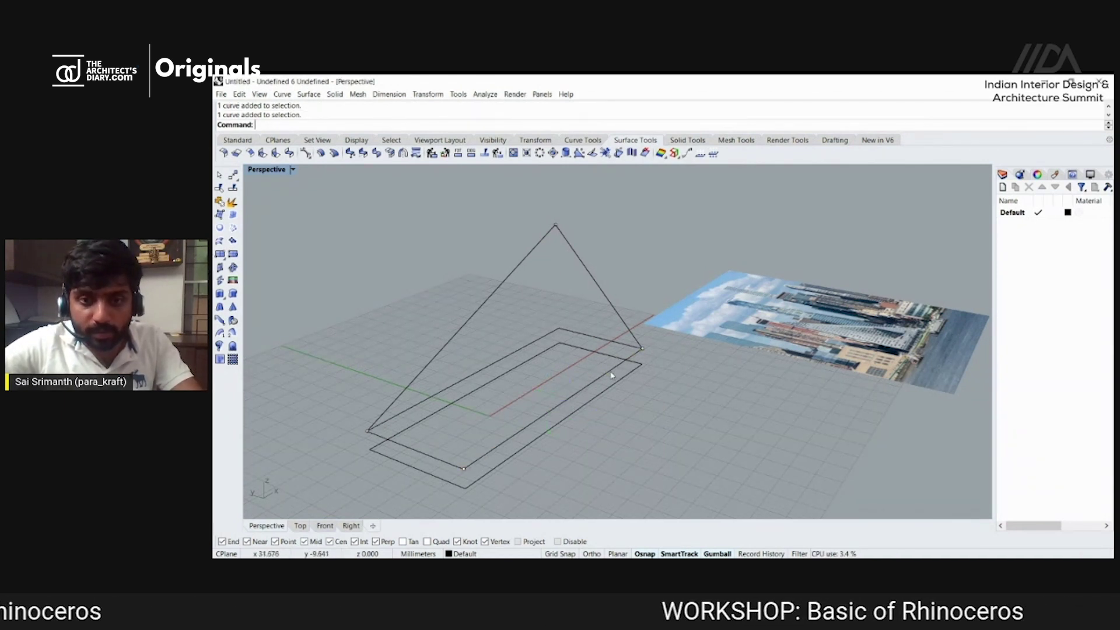
{"action": "left_click", "coordinate": [644, 412]}
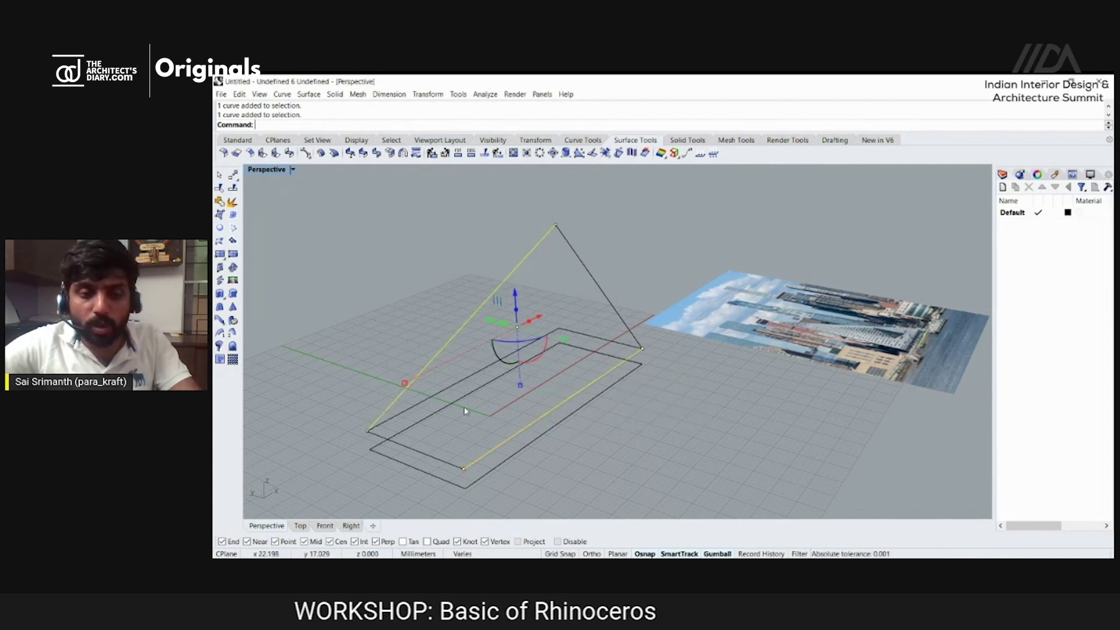
{"action": "key", "text": "Escape"}
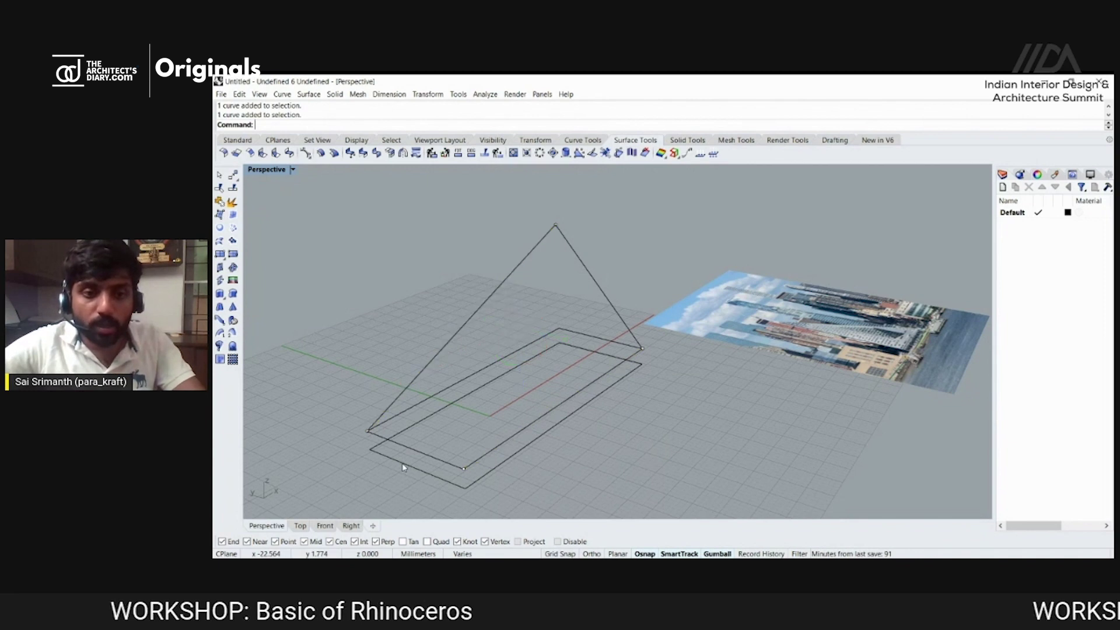
{"action": "type", "text": "Sweep2"}
{"action": "key", "text": "Return"}
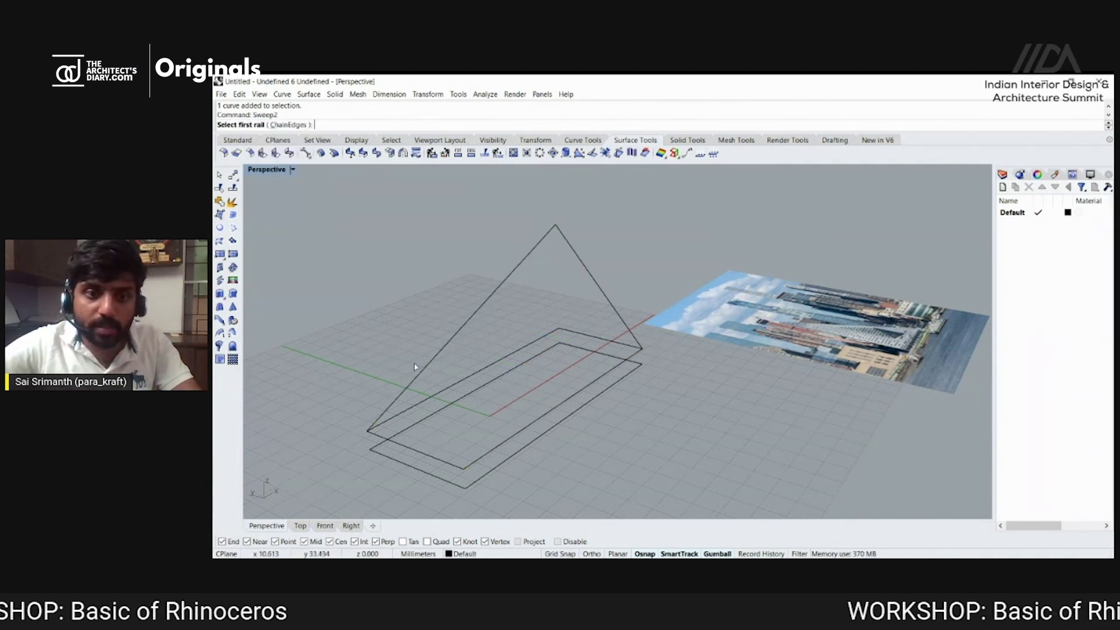
{"action": "left_click", "coordinate": [425, 368]}
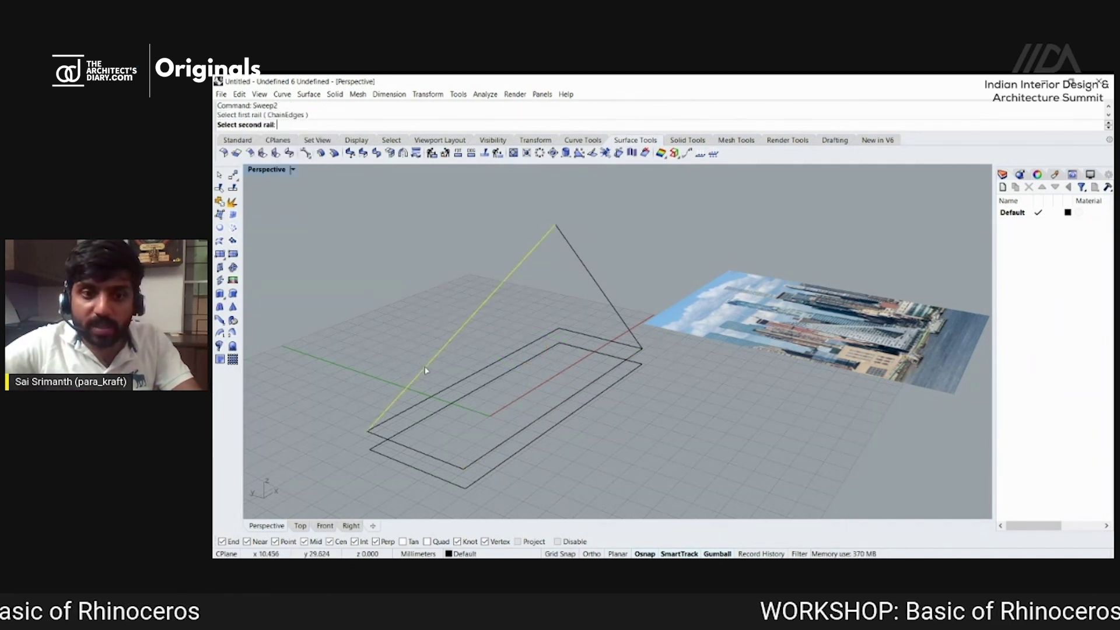
{"action": "left_click", "coordinate": [515, 441]}
{"action": "left_click", "coordinate": [551, 474]}
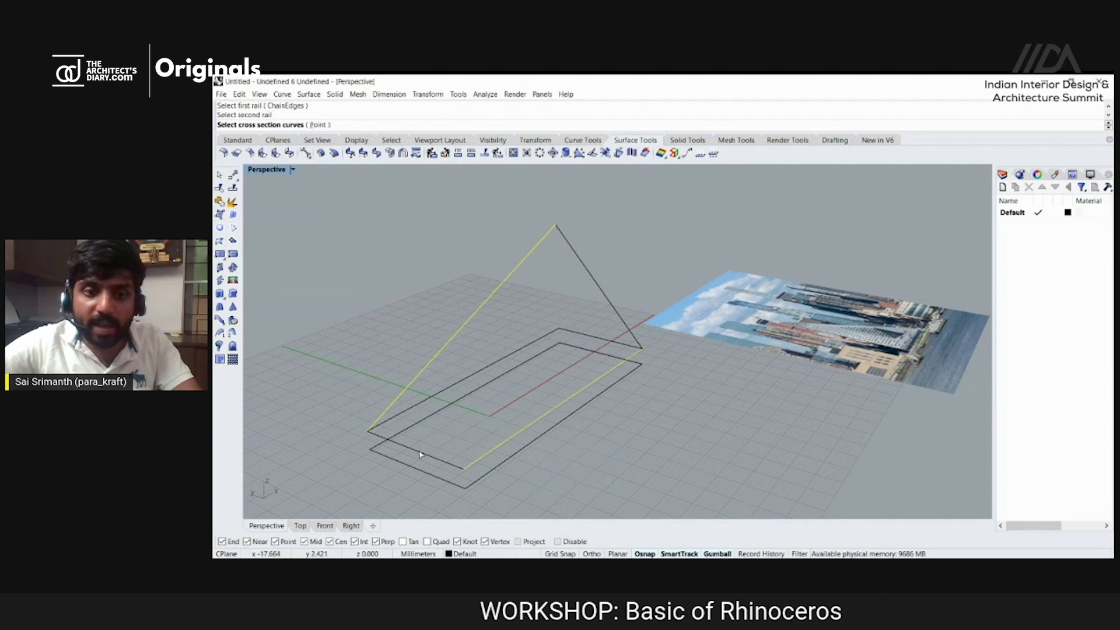
{"action": "left_click", "coordinate": [420, 455]}
{"action": "left_click", "coordinate": [477, 492]}
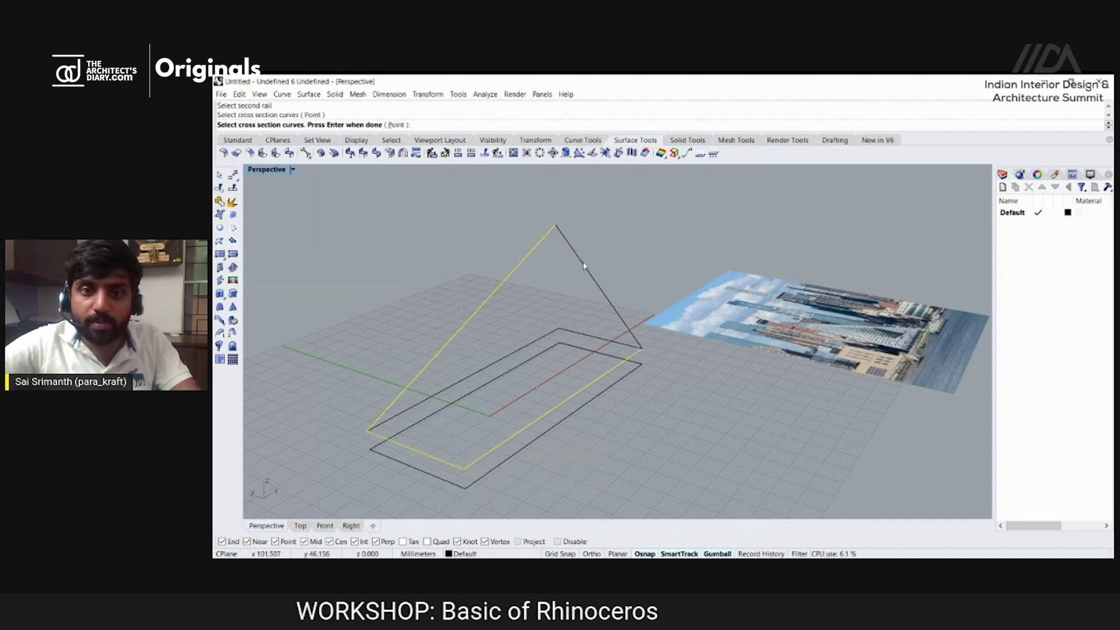
{"action": "key", "text": "Return"}
{"action": "key", "text": "Return"}
{"action": "right_click_drag", "start_coordinate": [554, 331], "coordinate": [579, 319]}
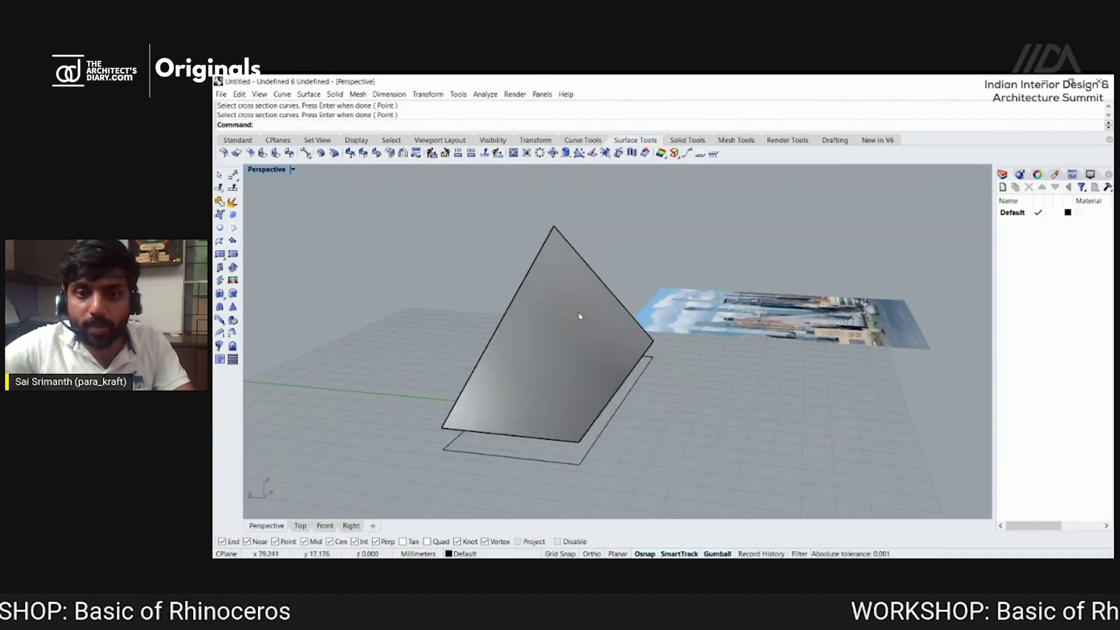
{"action": "key", "text": "ctrl+z"}
{"action": "left_click", "coordinate": [526, 280]}
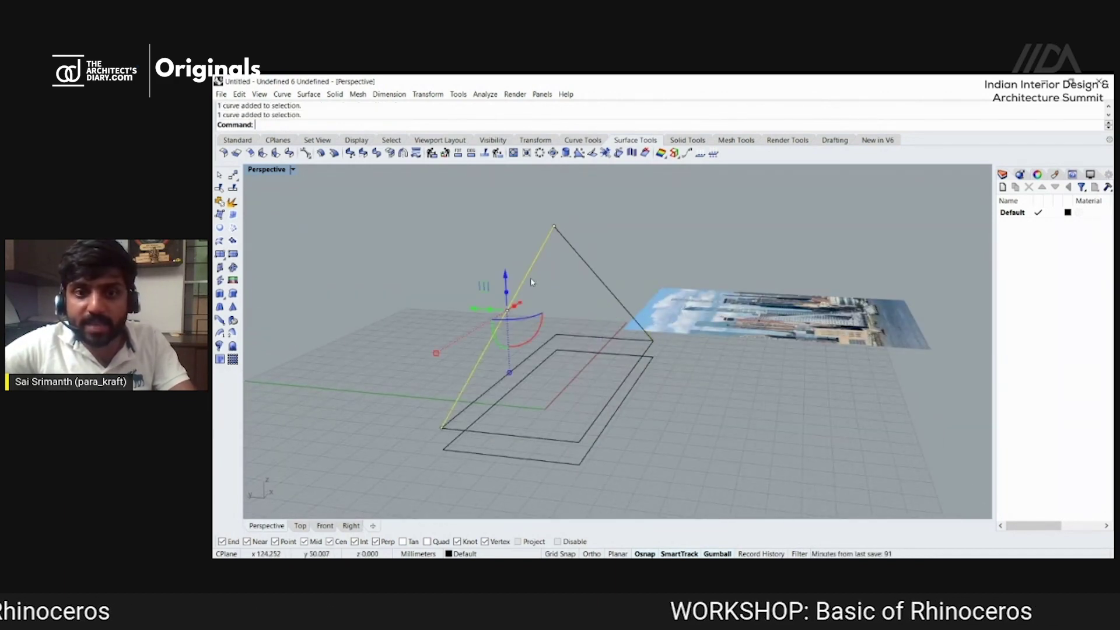
{"action": "left_click", "coordinate": [606, 285]}
{"action": "key", "text": "Escape"}
{"action": "type", "text": "pl"}
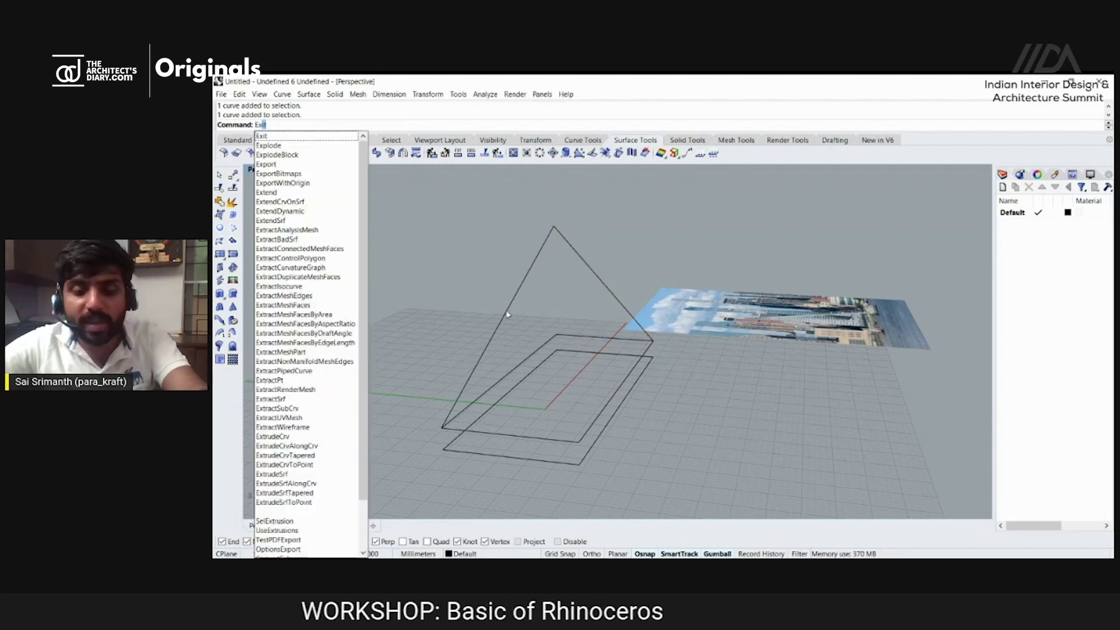
{"action": "key", "text": "Escape"}
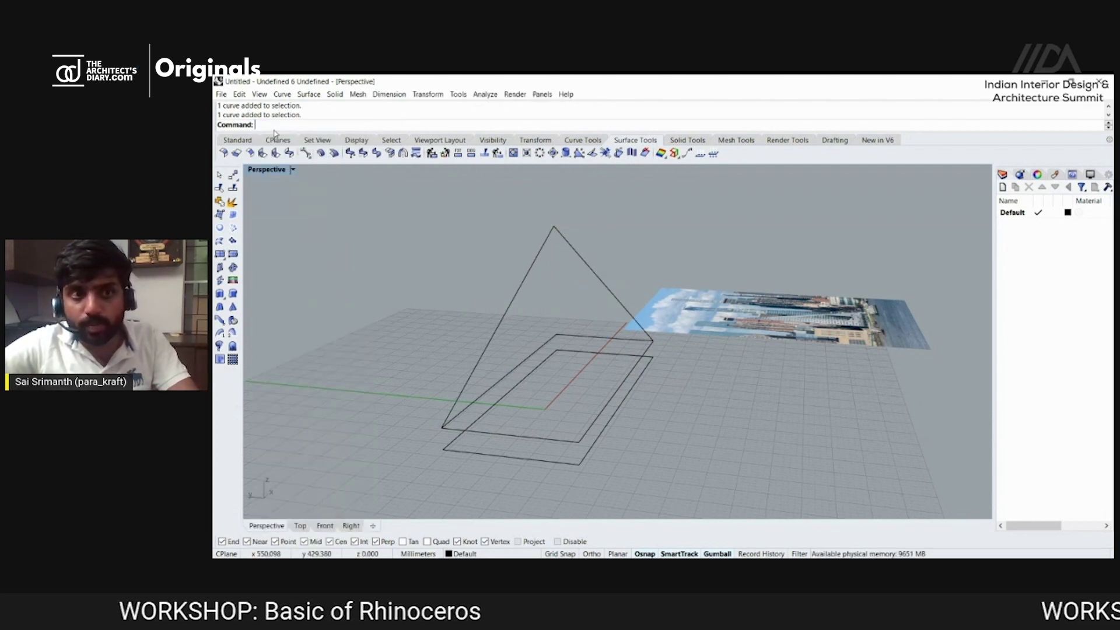
Run Expl on the outline curves to split them into separate edges.
{"action": "key", "text": "BackSpace"}
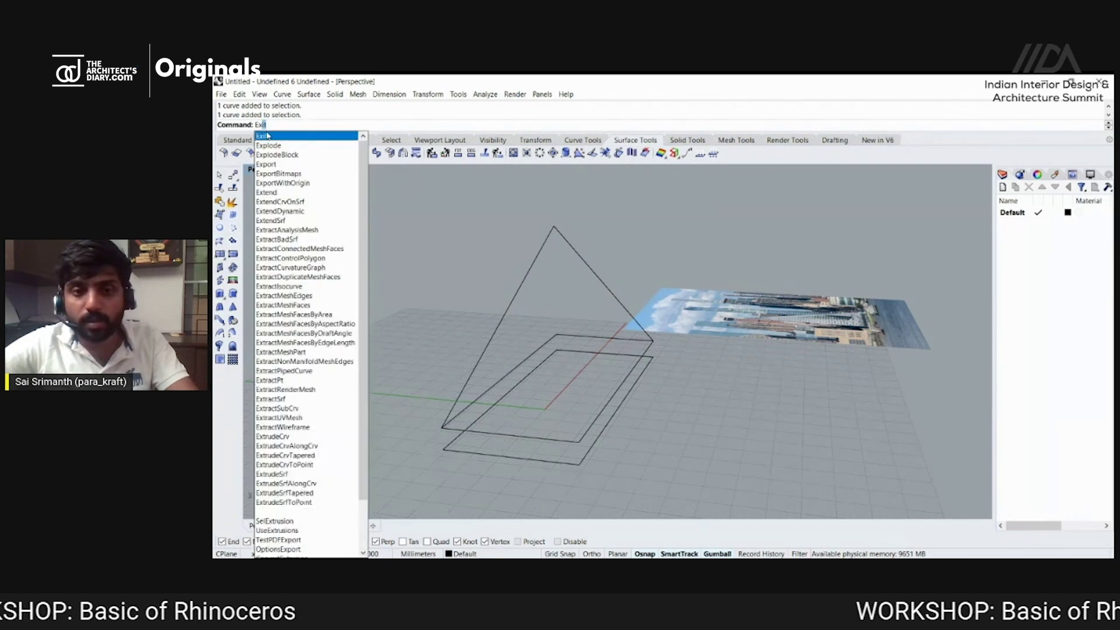
{"action": "key", "text": "Escape"}
{"action": "type", "text": "Ex"}
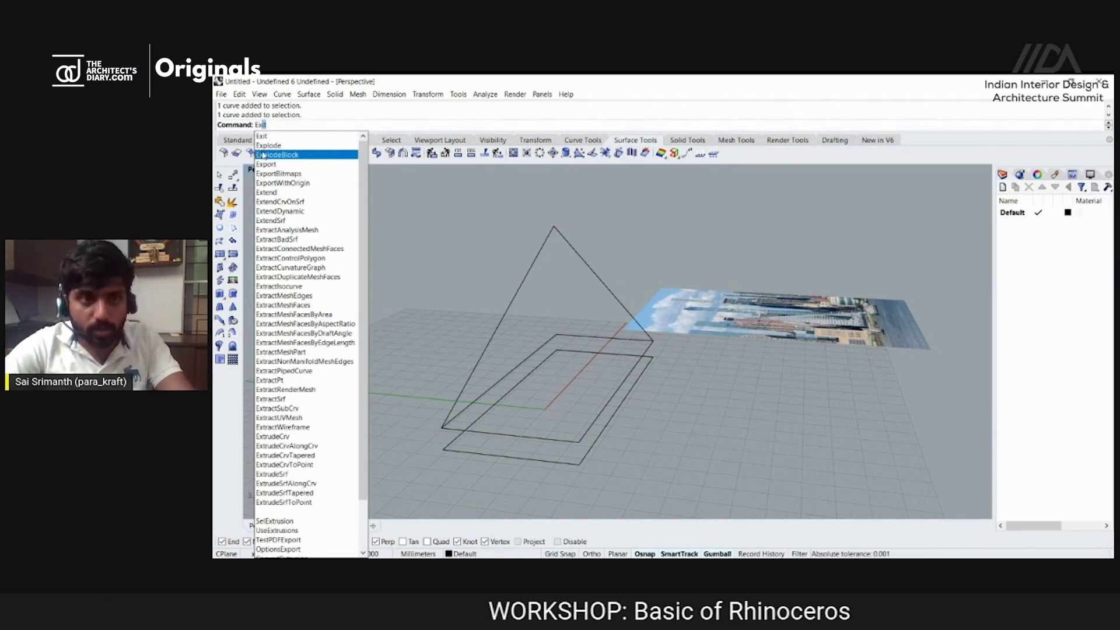
{"action": "type", "text": "plode"}
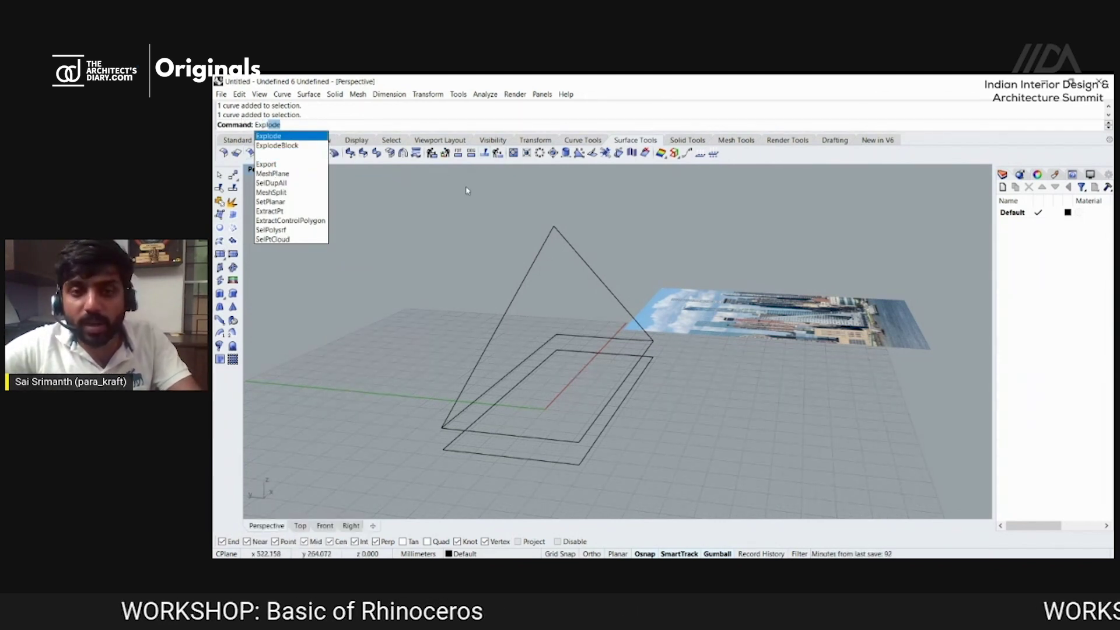
{"action": "key", "text": "Return"}
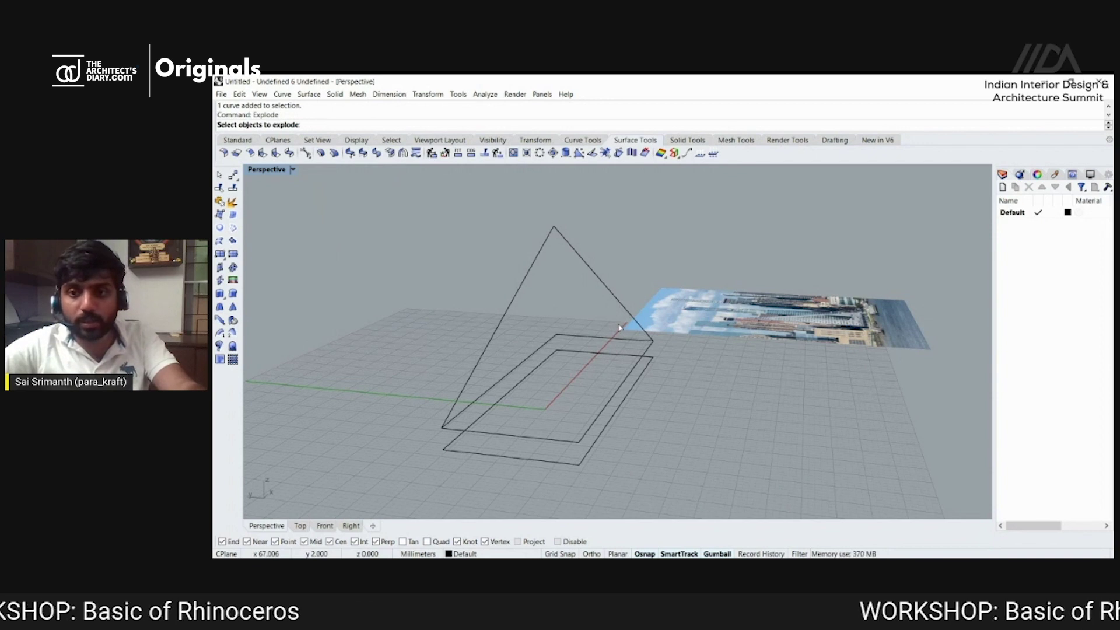
{"action": "left_click", "coordinate": [586, 276]}
{"action": "key", "text": "Escape"}
Sweep2 with right sloping edge and bottom rectangle edge as rails, triangle as section; undo, rerun.
{"action": "left_click", "coordinate": [589, 269]}
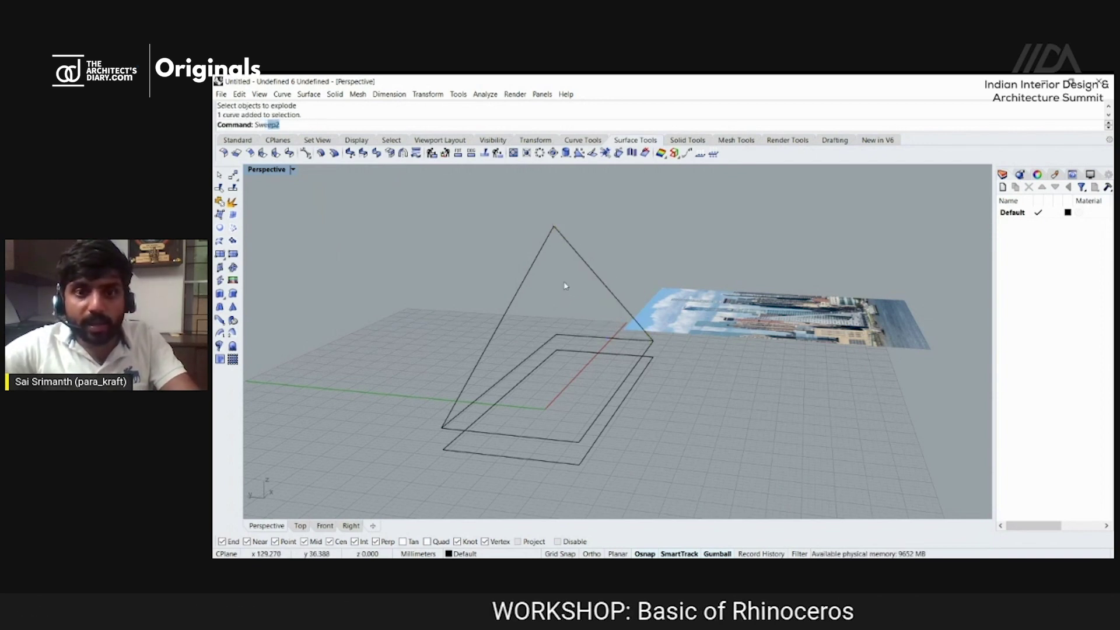
{"action": "left_click", "coordinate": [529, 441]}
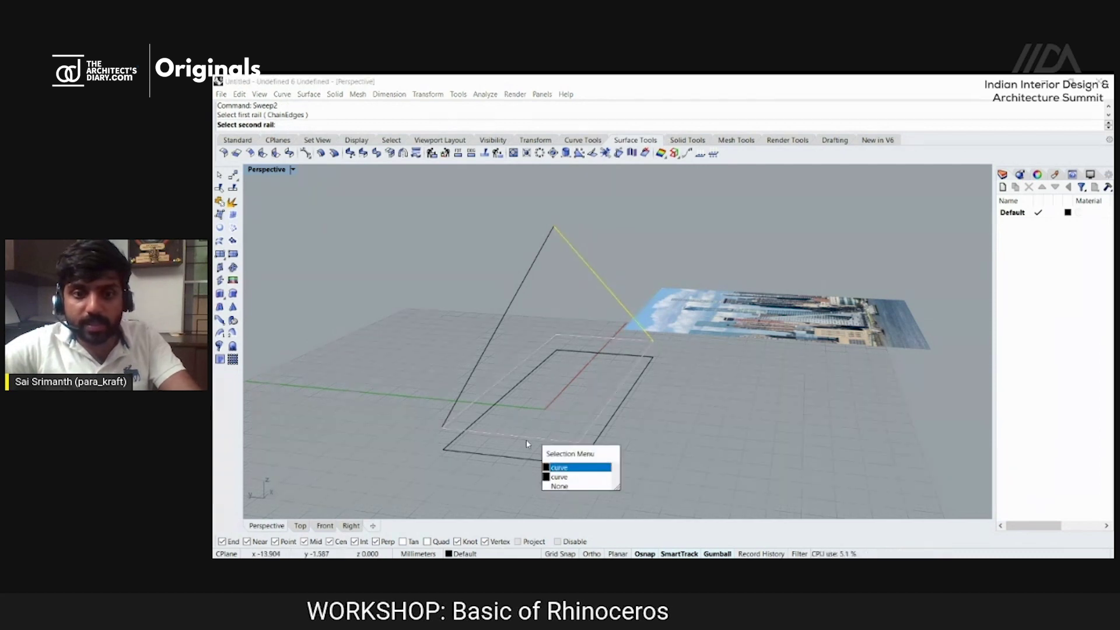
{"action": "left_click", "coordinate": [564, 486]}
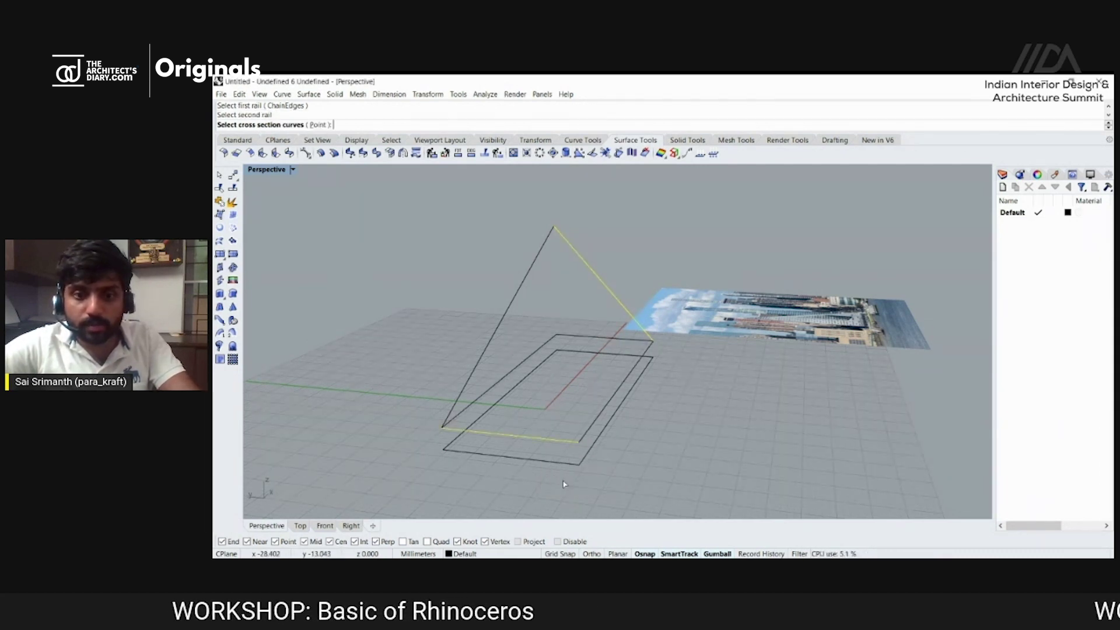
{"action": "left_click", "coordinate": [606, 420]}
{"action": "left_click", "coordinate": [627, 439]}
{"action": "left_click", "coordinate": [521, 284]}
{"action": "key", "text": "Return"}
{"action": "key", "text": "Return"}
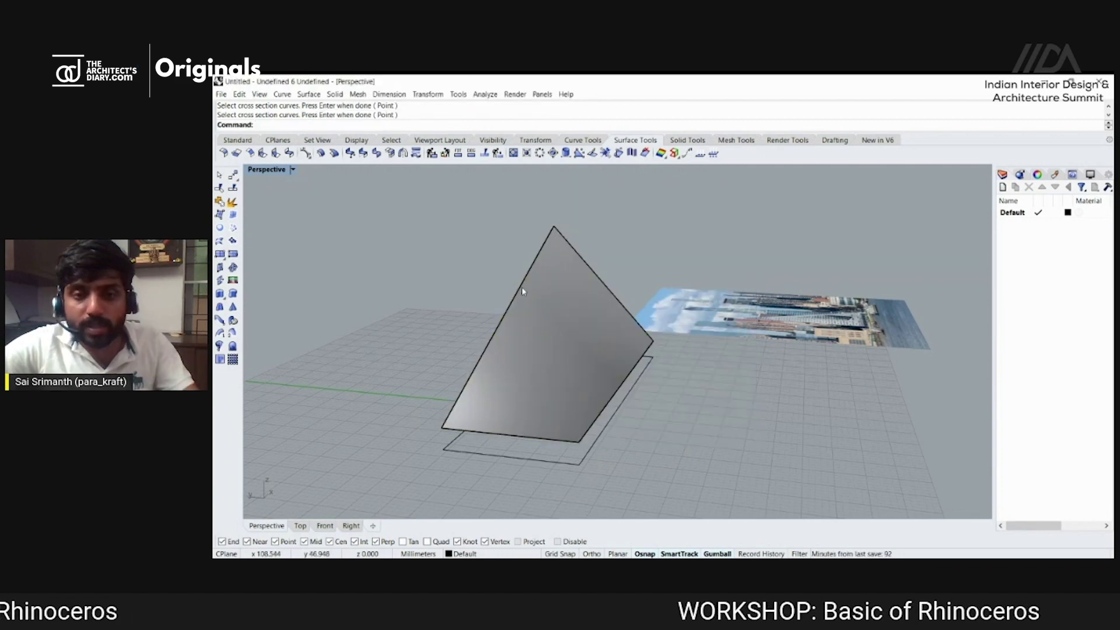
{"action": "right_click_drag", "start_coordinate": [571, 308], "coordinate": [575, 267]}
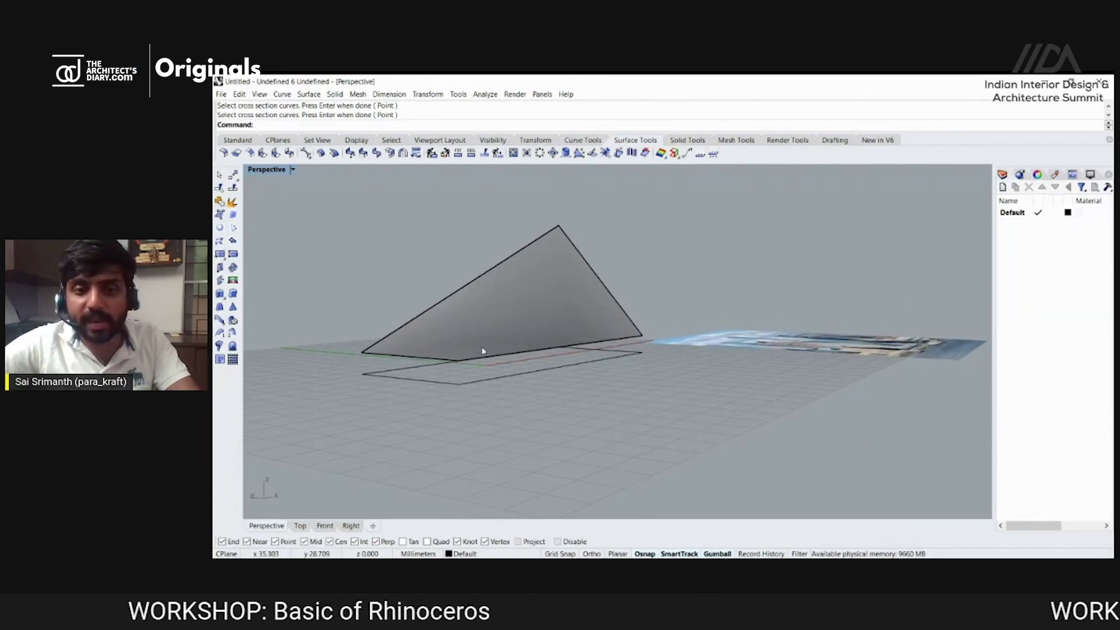
{"action": "right_click_drag", "start_coordinate": [627, 327], "coordinate": [555, 250]}
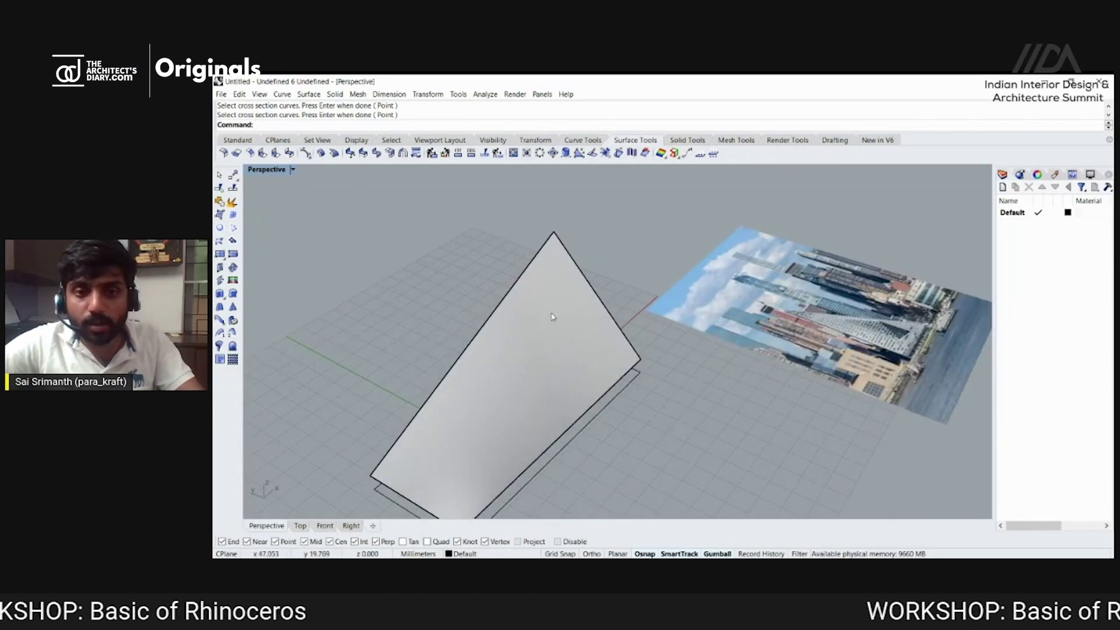
{"action": "key", "text": "ctrl+z"}
{"action": "key", "text": "Return"}
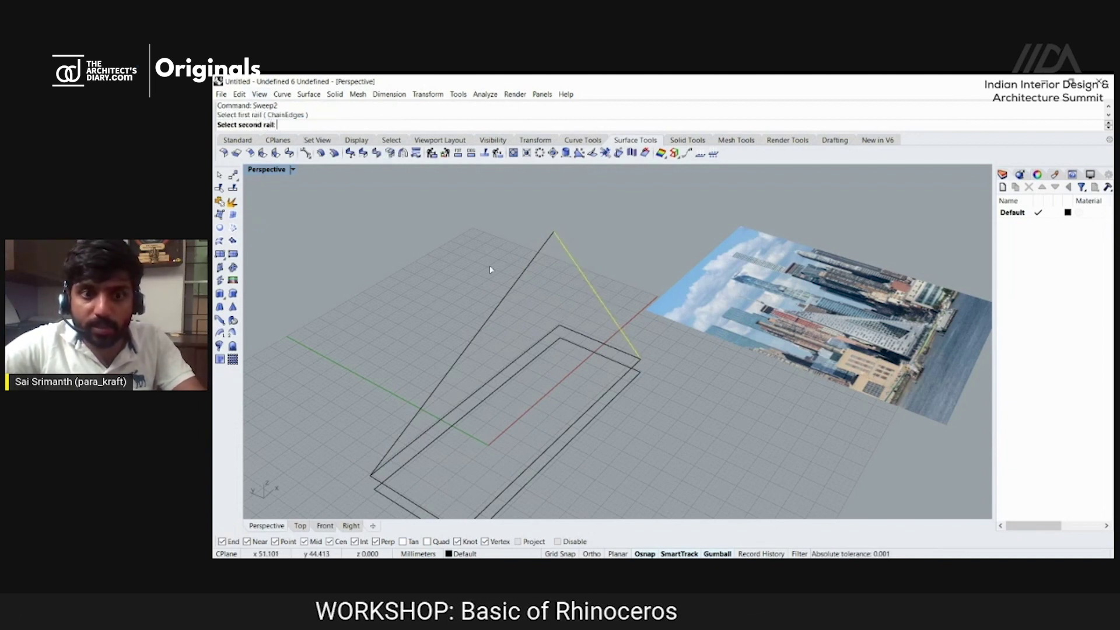
{"action": "left_click", "coordinate": [509, 354]}
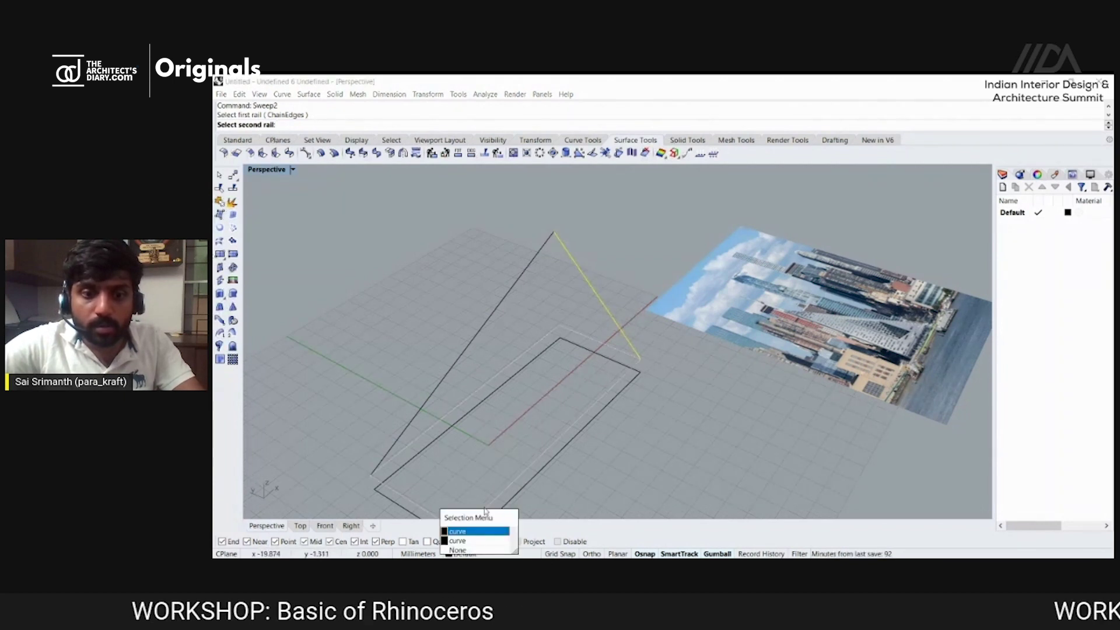
{"action": "left_click", "coordinate": [460, 532]}
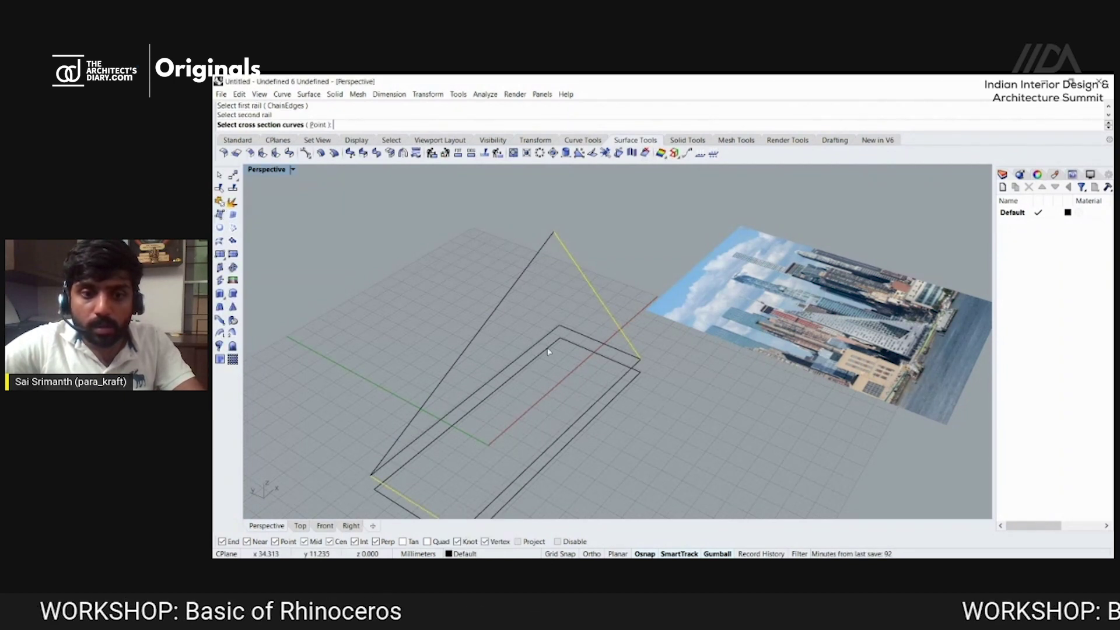
{"action": "left_click", "coordinate": [545, 455]}
{"action": "left_click", "coordinate": [569, 487]}
{"action": "left_click", "coordinate": [511, 290]}
{"action": "key", "text": "Return"}
{"action": "key", "text": "Return"}
{"action": "right_click_drag", "start_coordinate": [552, 340], "coordinate": [509, 319]}
{"action": "scroll", "coordinate": [565, 281], "scroll_direction": "up", "scroll_amount": 6}
{"action": "scroll", "coordinate": [565, 281], "scroll_direction": "down", "scroll_amount": 6}
{"action": "scroll", "coordinate": [654, 303], "scroll_direction": "up", "scroll_amount": 6}
{"action": "left_click", "coordinate": [596, 337]}
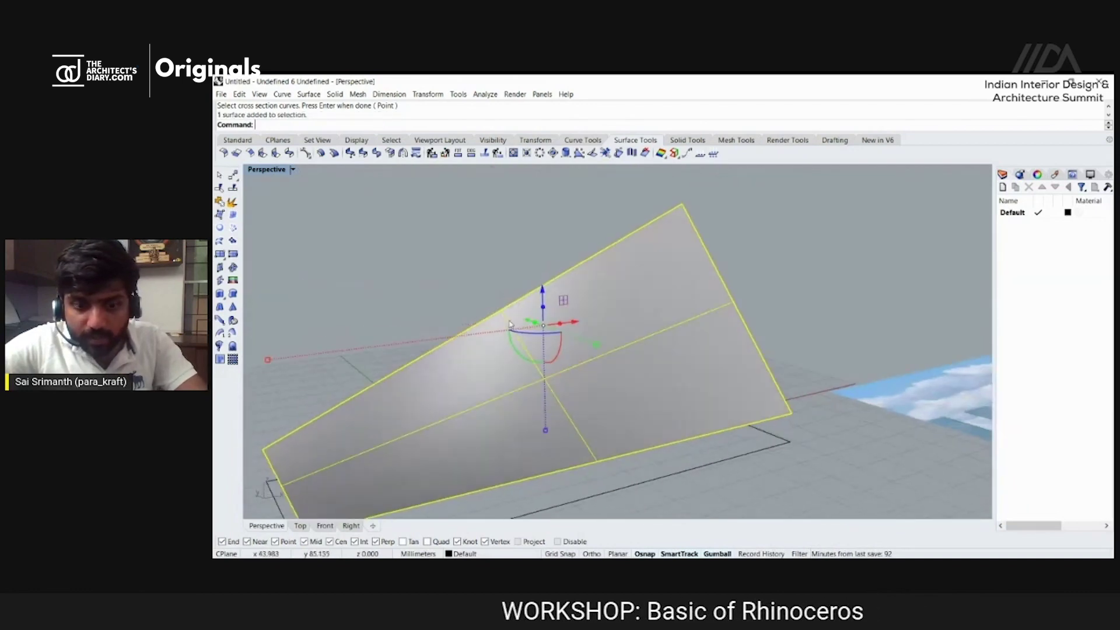
{"action": "key", "text": "Return"}
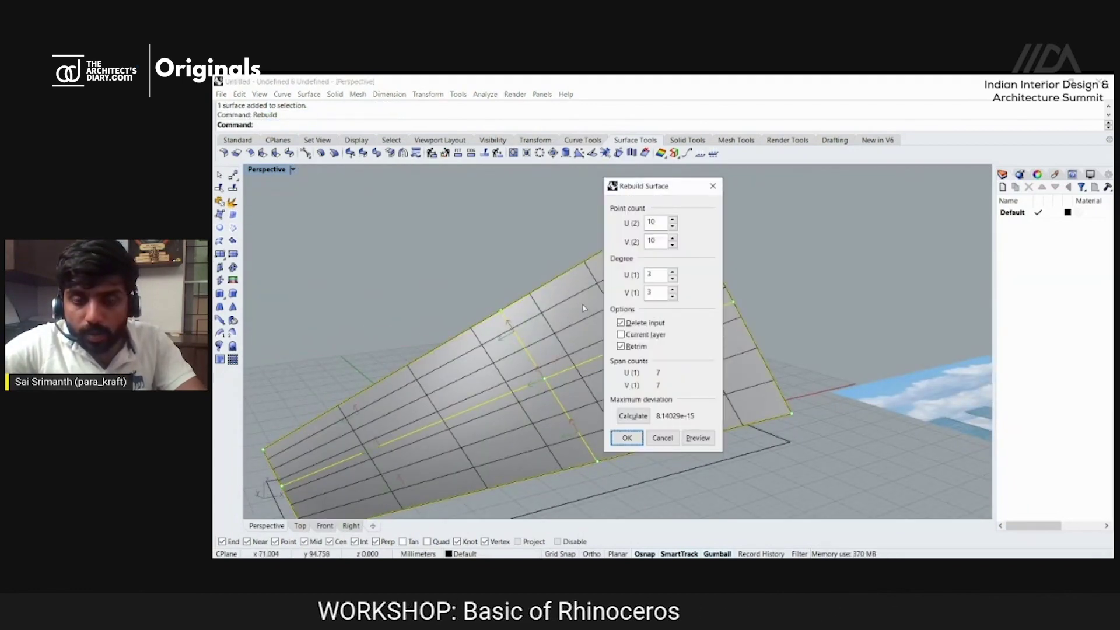
{"action": "key", "text": "Return"}
{"action": "right_click_drag", "start_coordinate": [584, 308], "coordinate": [540, 362]}
{"action": "key", "text": "Escape"}
{"action": "left_click", "coordinate": [540, 362]}
{"action": "key", "text": "Escape"}
{"action": "key", "text": "ctrl+z"}
{"action": "right_click_drag", "start_coordinate": [607, 345], "coordinate": [563, 350]}
{"action": "left_click", "coordinate": [565, 356]}
{"action": "key", "text": "Delete"}
{"action": "type", "text": "Rebuild"}
{"action": "key", "text": "Return"}
{"action": "right_click_drag", "start_coordinate": [582, 290], "coordinate": [551, 275]}
{"action": "key", "text": "Escape"}
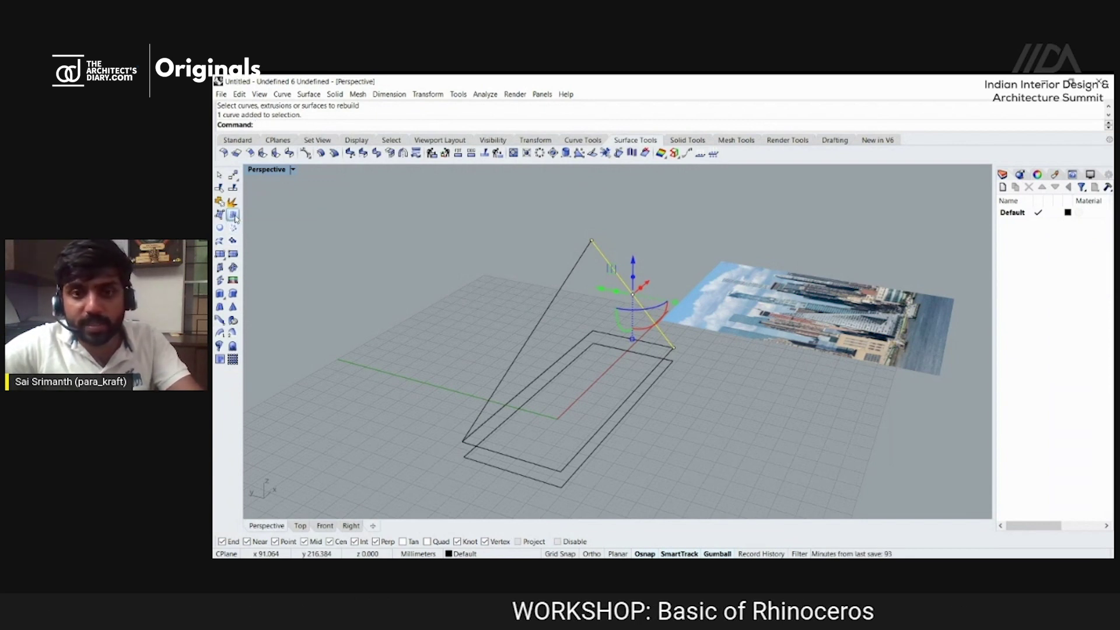
Fill the triangle's sloping edges and rectangle edge with an edge surface, then inspect it.
{"action": "left_click", "coordinate": [560, 284]}
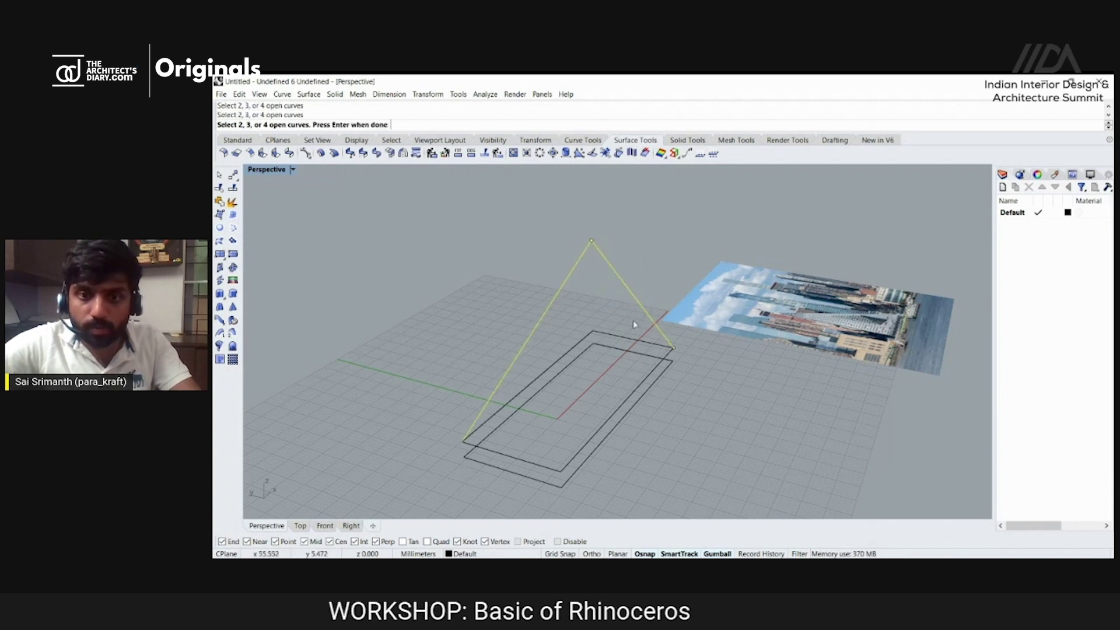
{"action": "left_click", "coordinate": [511, 457]}
{"action": "right_click", "coordinate": [511, 457]}
{"action": "mouse_move", "coordinate": [640, 362]}
{"action": "right_mouse_down"}
{"action": "mouse_move", "coordinate": [697, 265]}
{"action": "mouse_move", "coordinate": [717, 263]}
{"action": "mouse_move", "coordinate": [711, 362]}
{"action": "right_mouse_up"}
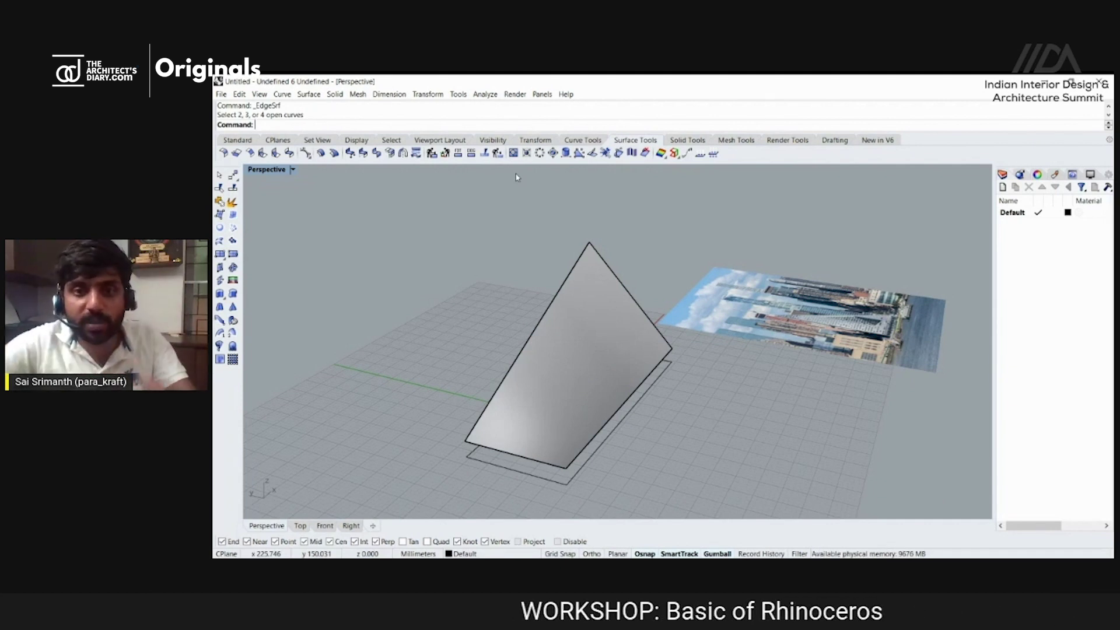
{"action": "right_click_drag", "start_coordinate": [581, 353], "coordinate": [687, 377]}
{"action": "left_click", "coordinate": [601, 339]}
Explode the lower rectangle curve into four separate edge curves.
{"action": "left_click", "coordinate": [638, 365]}
{"action": "left_click", "coordinate": [604, 426]}
{"action": "right_click_drag", "start_coordinate": [605, 426], "coordinate": [579, 411]}
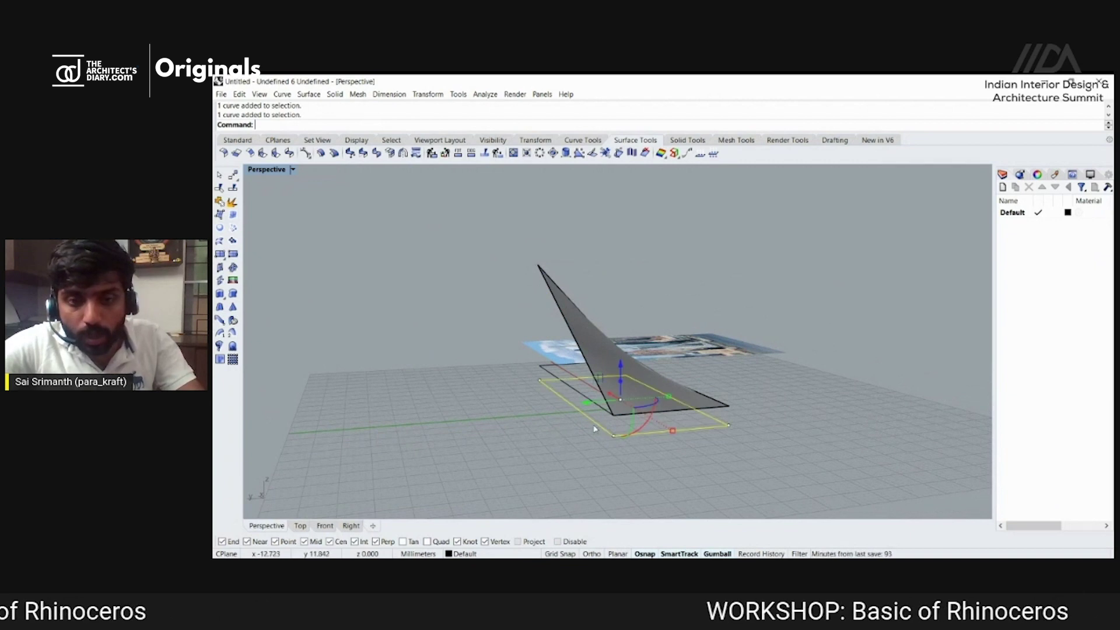
{"action": "scroll", "coordinate": [579, 408], "scroll_direction": "up", "scroll_amount": 3}
{"action": "type", "text": "Explode"}
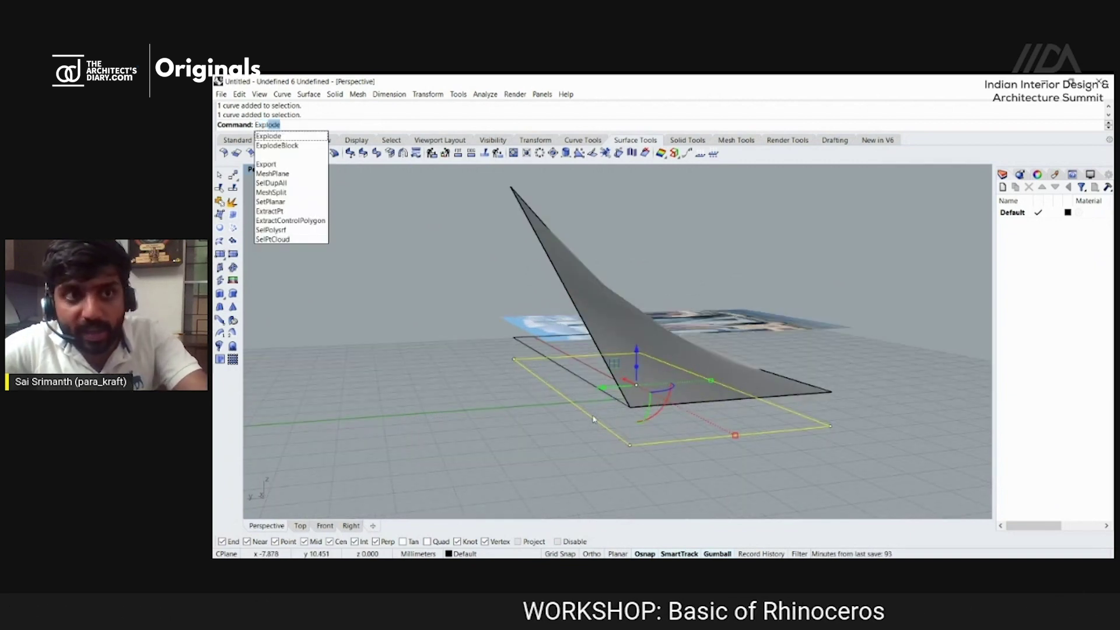
{"action": "key", "text": "Return"}
{"action": "right_click_drag", "start_coordinate": [557, 288], "coordinate": [558, 337]}
{"action": "left_click", "coordinate": [541, 309], "text": "shift"}
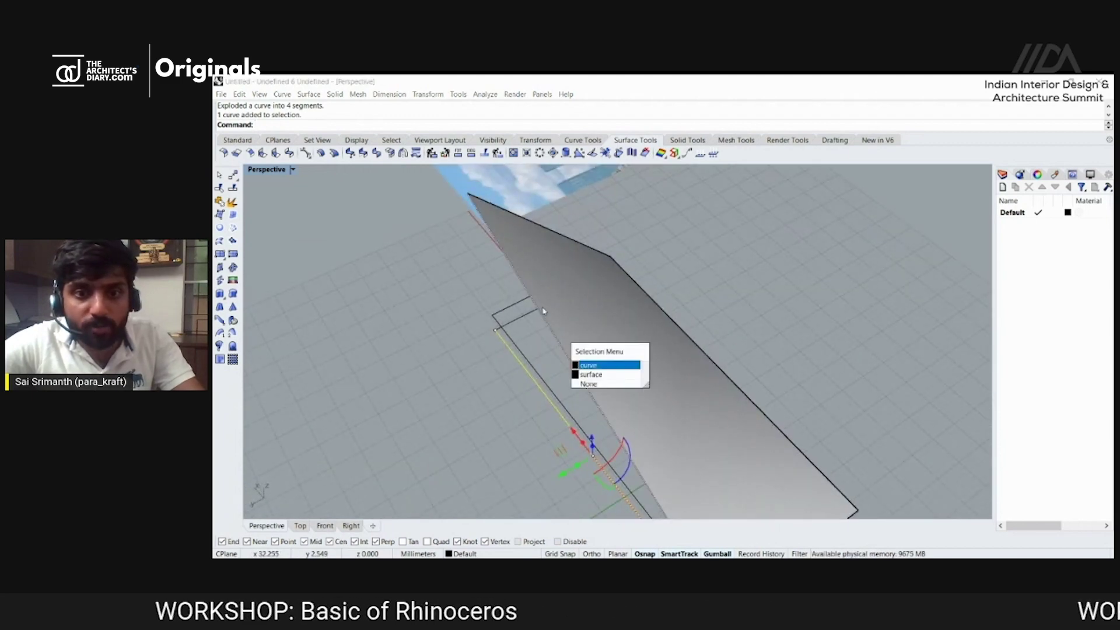
{"action": "right_click", "coordinate": [542, 309]}
{"action": "scroll", "coordinate": [541, 296], "scroll_direction": "down", "scroll_amount": 7}
{"action": "right_click_drag", "start_coordinate": [539, 294], "coordinate": [646, 380]}
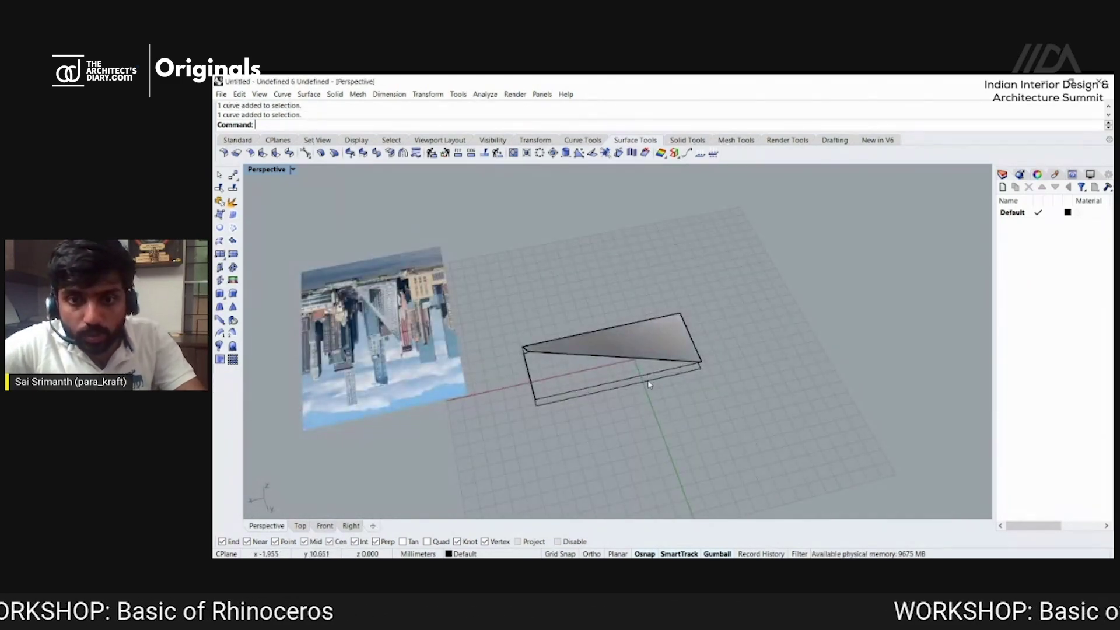
Loft two side faces between rectangle edges and the matching sloped-surface edges.
{"action": "type", "text": "Loft"}
{"action": "key", "text": "Return"}
{"action": "left_click", "coordinate": [645, 381]}
{"action": "left_click", "coordinate": [648, 361]}
{"action": "key", "text": "Return"}
{"action": "key", "text": "Return"}
{"action": "key", "text": "Return"}
{"action": "right_click_drag", "start_coordinate": [659, 371], "coordinate": [631, 347]}
{"action": "left_click", "coordinate": [631, 348]}
{"action": "key", "text": "Return"}
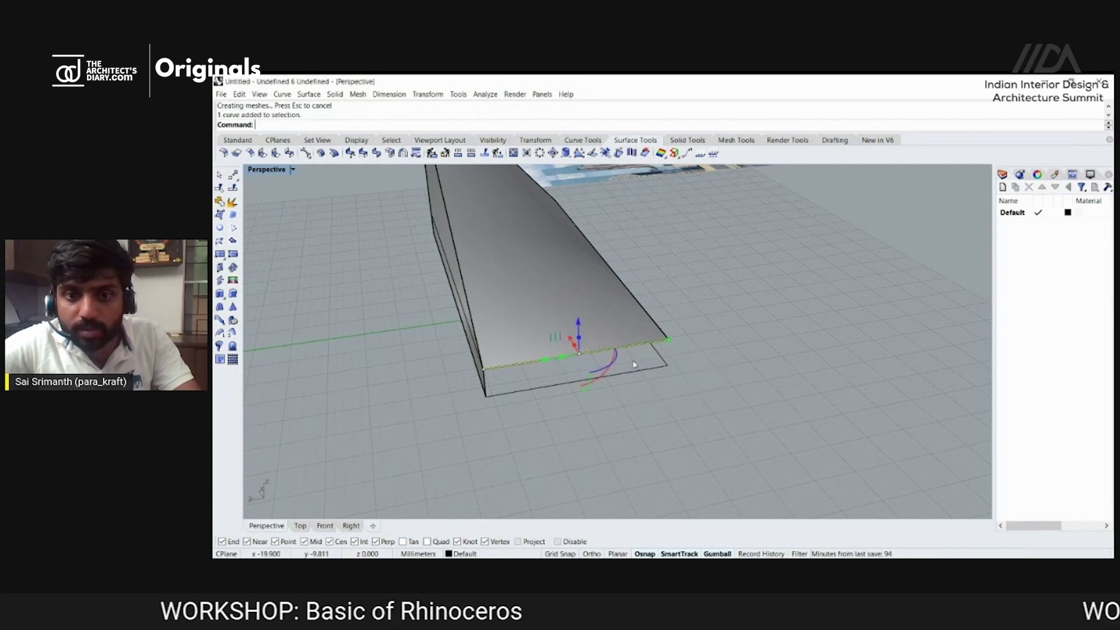
{"action": "key", "text": "Return"}
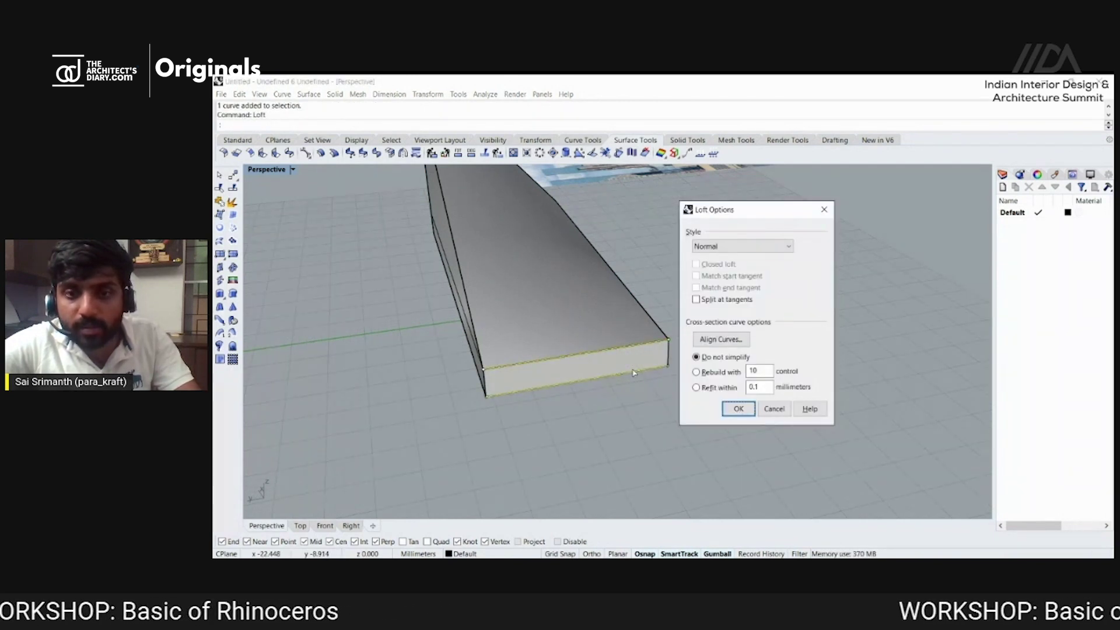
{"action": "key", "text": "Return"}
{"action": "left_click", "coordinate": [634, 373]}
{"action": "left_click", "coordinate": [638, 347]}
{"action": "key", "text": "Return"}
{"action": "key", "text": "Return"}
{"action": "key", "text": "Return"}
{"action": "right_click_drag", "start_coordinate": [698, 343], "coordinate": [592, 311]}
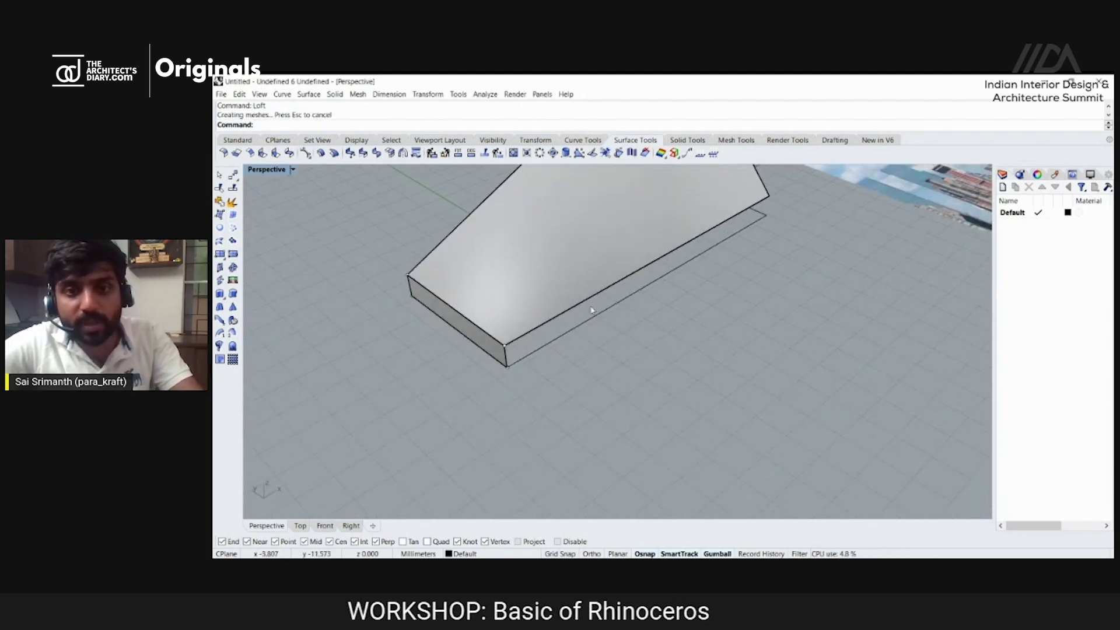
{"action": "left_click", "coordinate": [592, 303]}
{"action": "key", "text": "Escape"}
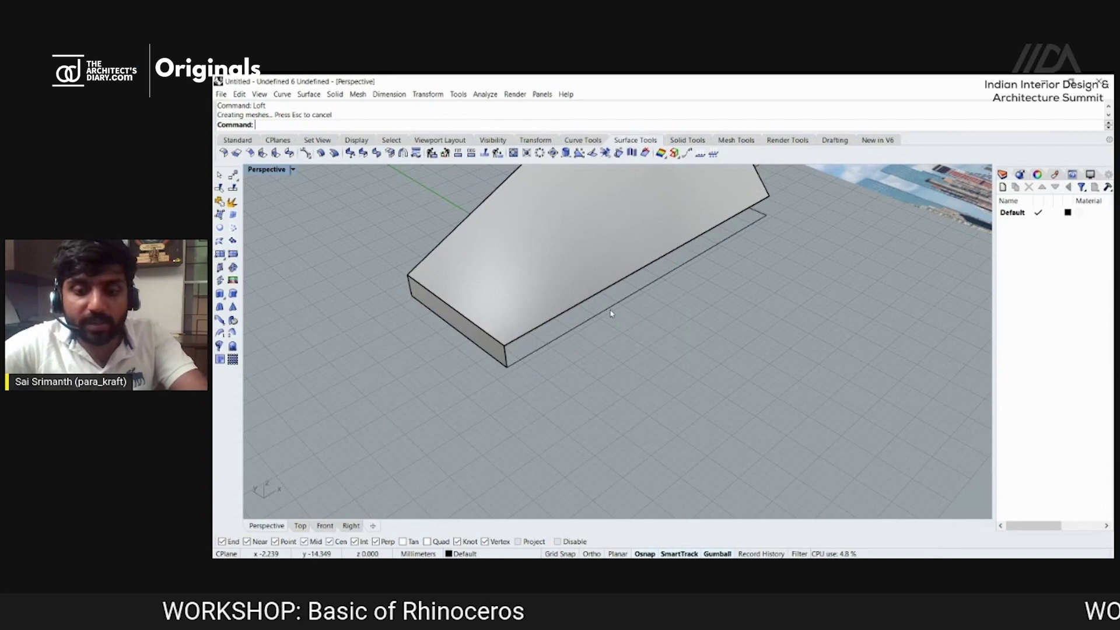
Loft the remaining side and end faces to close the wedge mass.
{"action": "key", "text": "Return"}
{"action": "left_click", "coordinate": [612, 306]}
{"action": "left_click", "coordinate": [615, 289]}
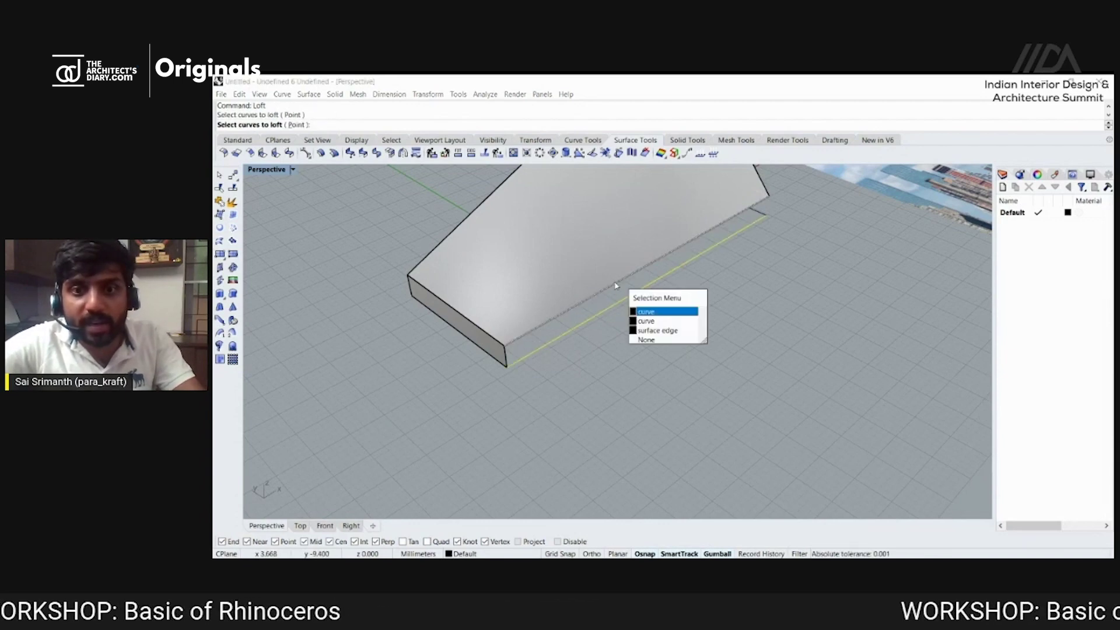
{"action": "left_click", "coordinate": [615, 291]}
{"action": "key", "text": "Return"}
{"action": "key", "text": "Return"}
{"action": "scroll", "coordinate": [552, 376], "scroll_direction": "down", "scroll_amount": 7}
{"action": "right_click_drag", "start_coordinate": [670, 293], "coordinate": [719, 337]}
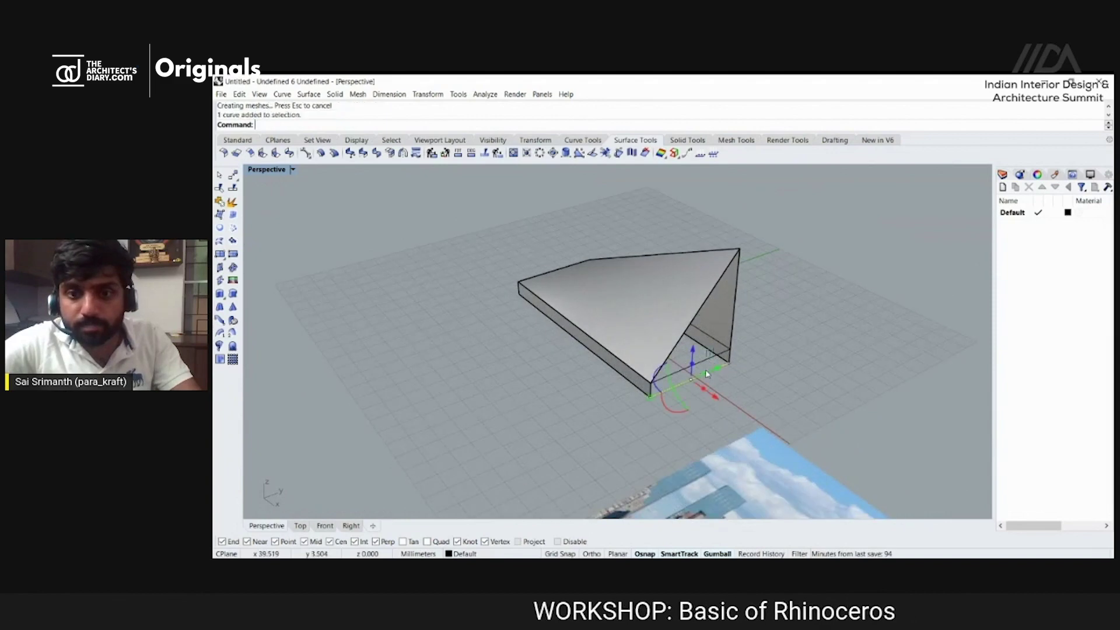
{"action": "left_click", "coordinate": [696, 315], "text": "shift"}
{"action": "key", "text": "Return"}
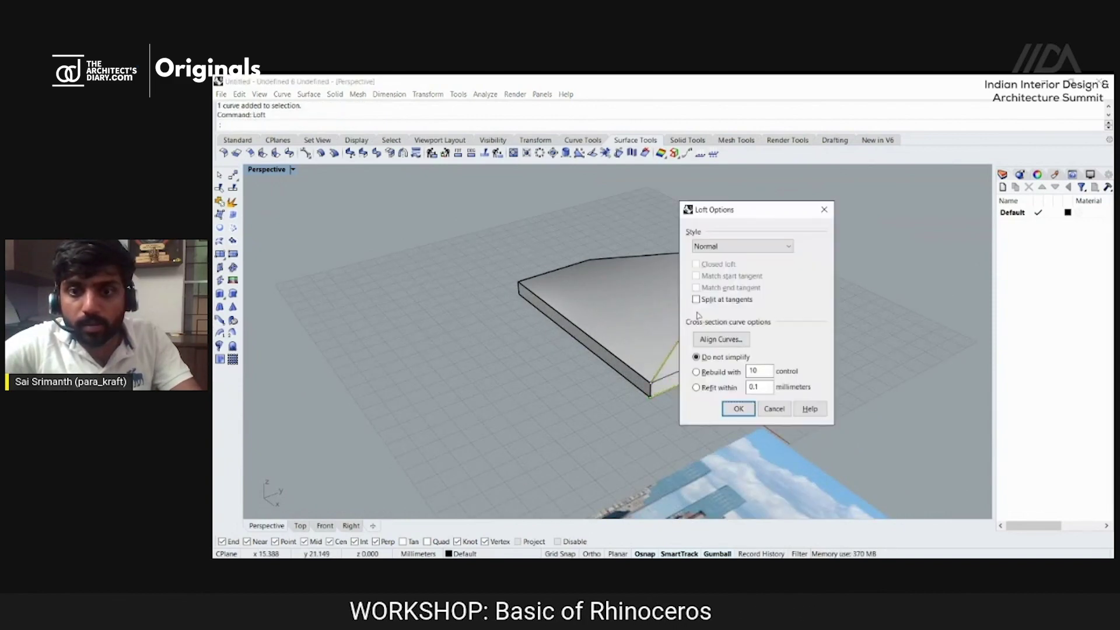
{"action": "key", "text": "Return"}
{"action": "right_click_drag", "start_coordinate": [646, 336], "coordinate": [730, 184]}
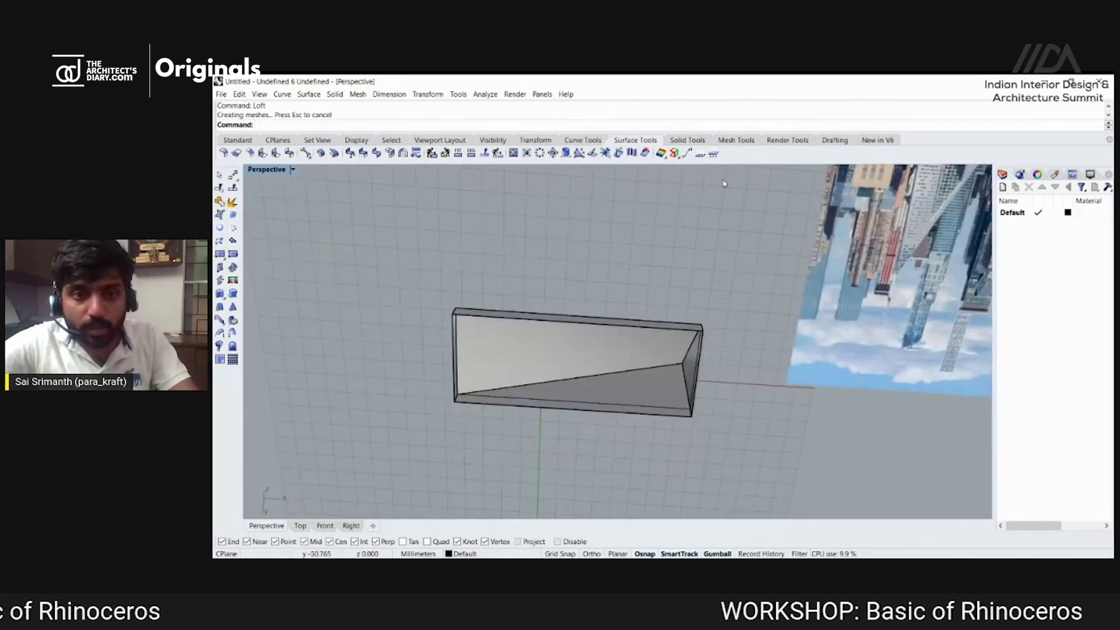
{"action": "scroll", "coordinate": [458, 347], "scroll_direction": "up", "scroll_amount": 6}
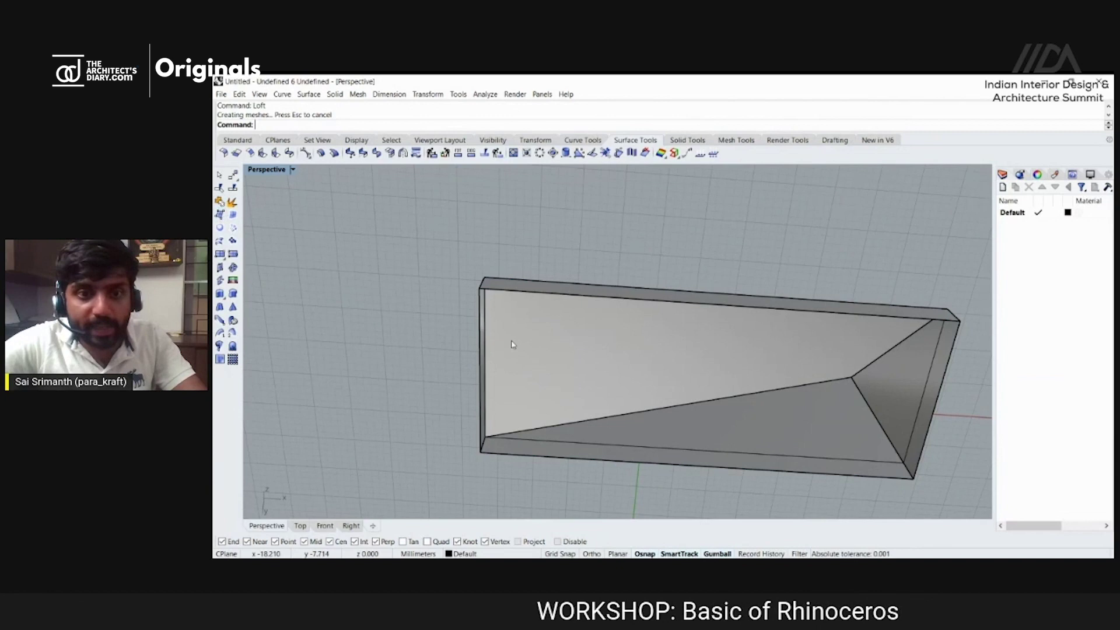
Select the wedge's top, bottom and end edge curves and Join them into one closed outline.
{"action": "left_click", "coordinate": [503, 295]}
{"action": "left_click", "coordinate": [480, 331]}
{"action": "key", "text": "Escape"}
{"action": "left_click", "coordinate": [521, 294]}
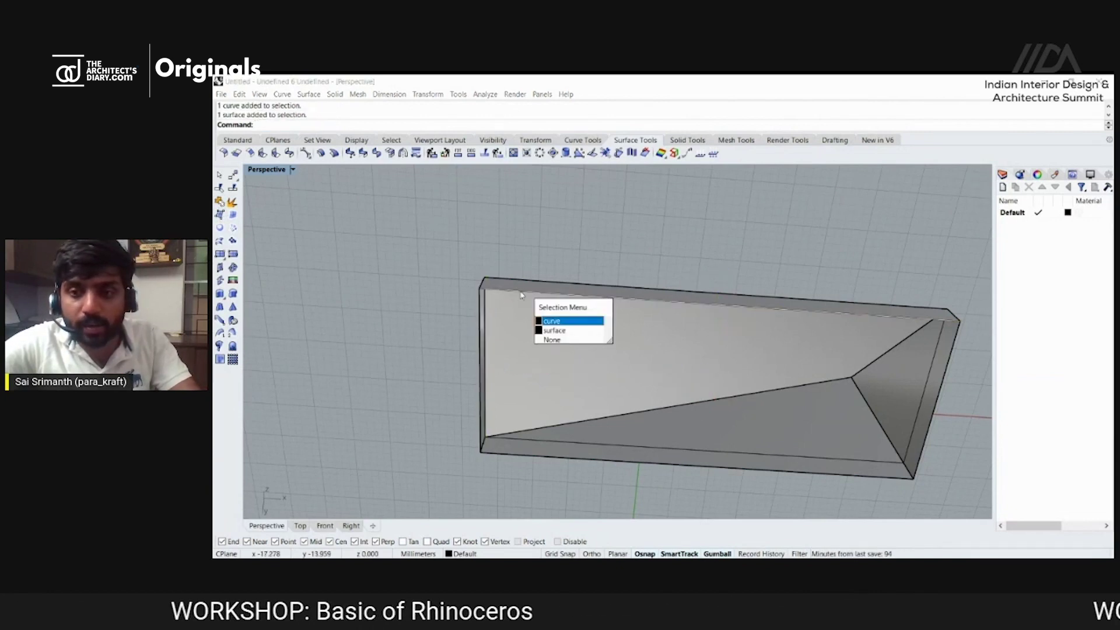
{"action": "left_click", "coordinate": [557, 321]}
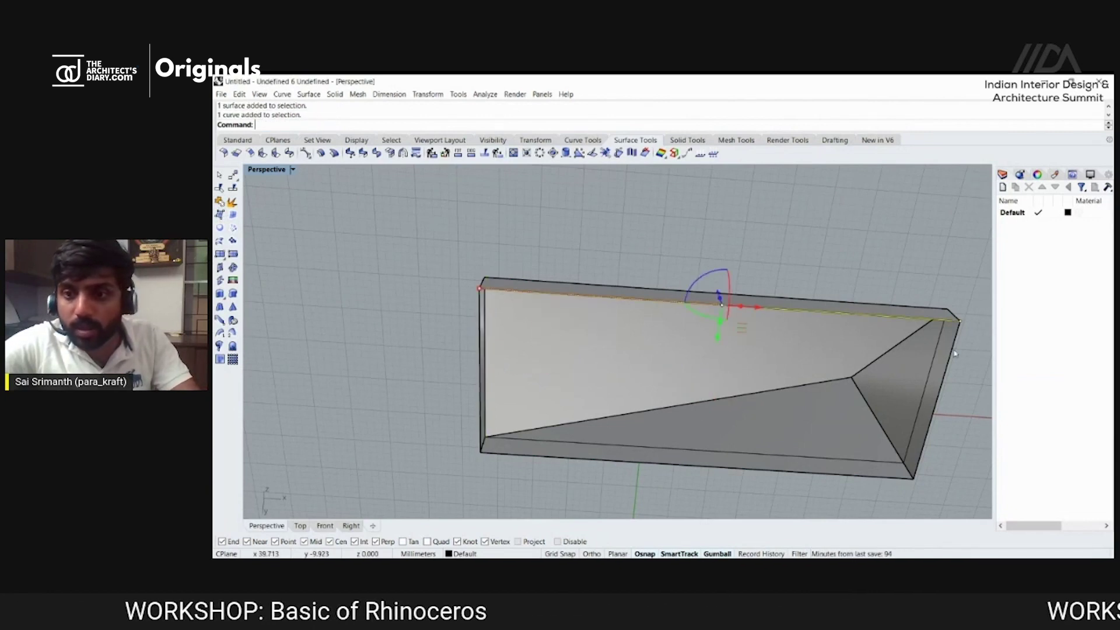
{"action": "left_click", "coordinate": [829, 477], "text": "shift"}
{"action": "left_click", "coordinate": [863, 502]}
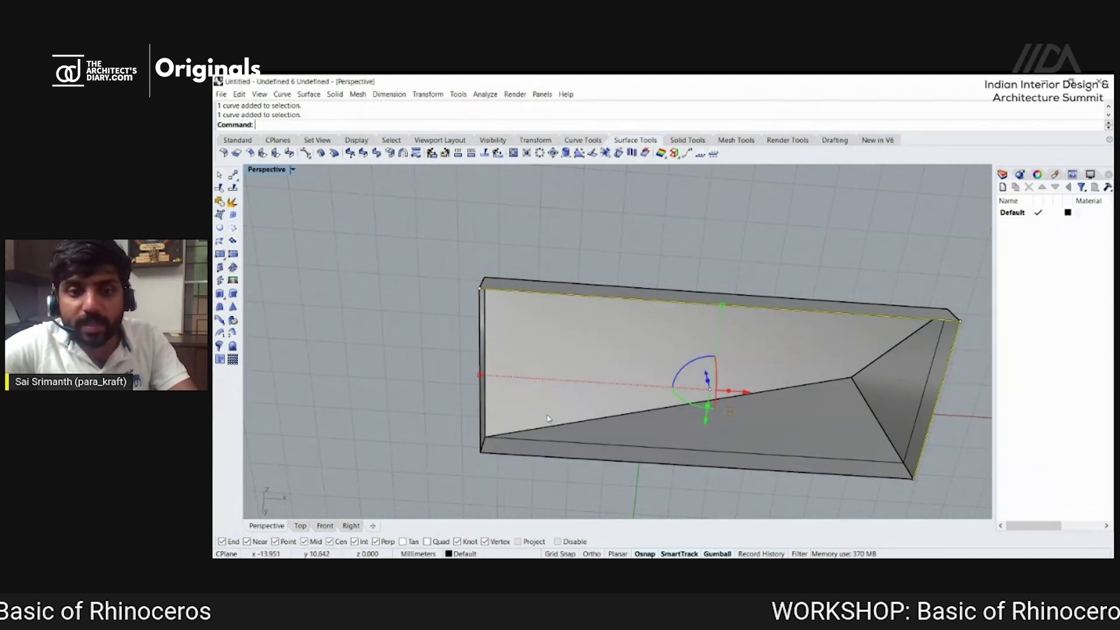
{"action": "left_click", "coordinate": [480, 420], "text": "shift"}
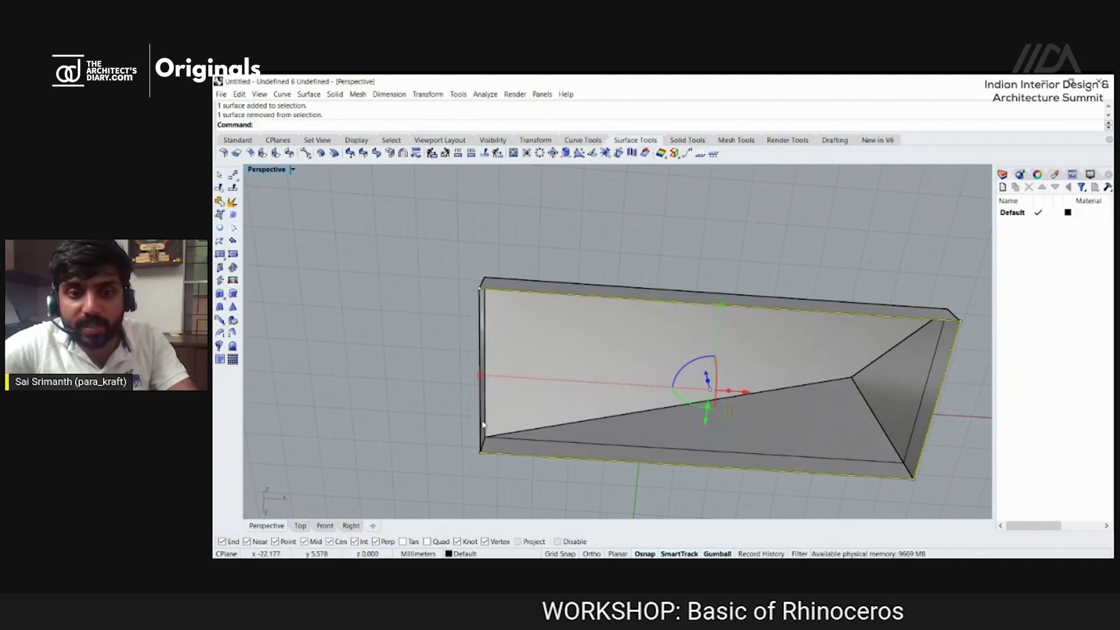
{"action": "left_click", "coordinate": [481, 428], "text": "shift"}
{"action": "key", "text": "Return"}
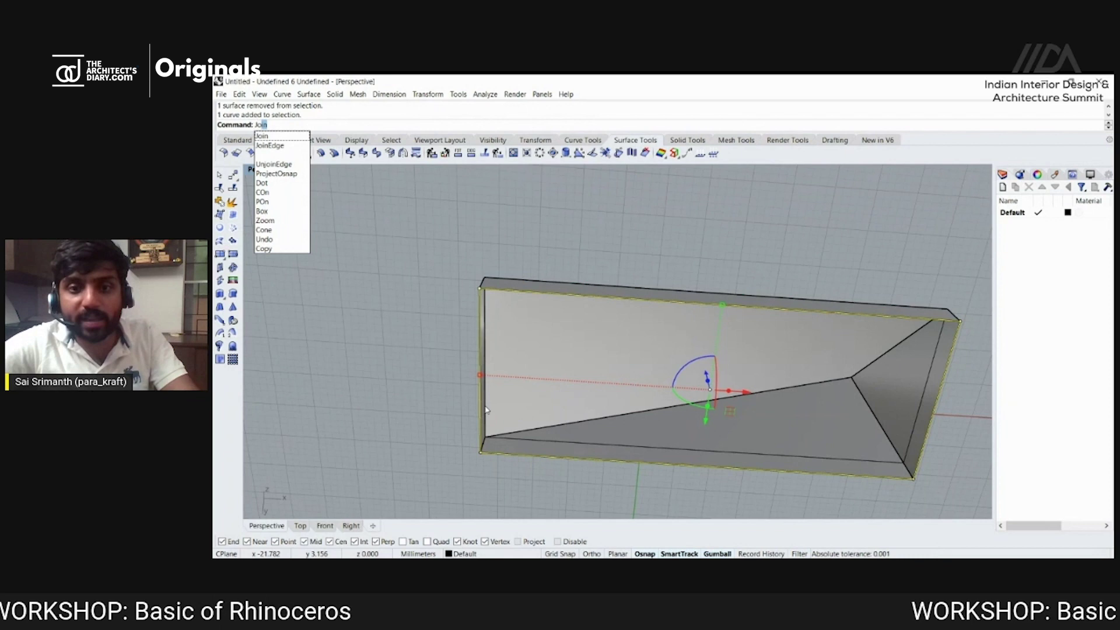
{"action": "type", "text": "J"}
{"action": "key", "text": "Return"}
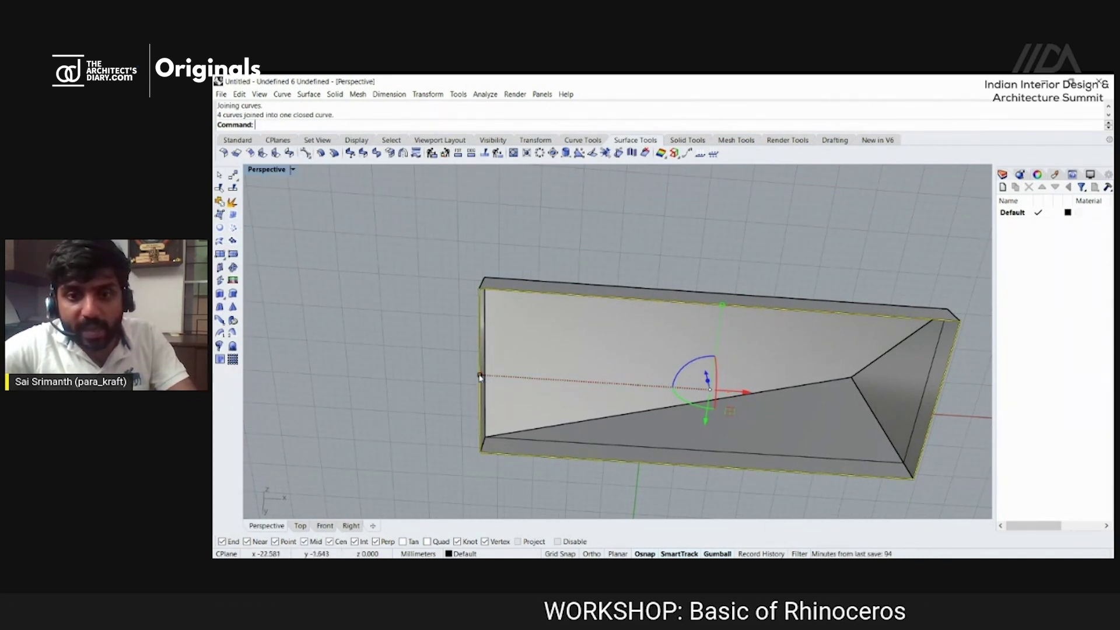
Shrink the closed outline along its length and depth with the gumball.
{"action": "left_click_drag", "start_coordinate": [479, 376], "coordinate": [492, 378]}
{"action": "left_click_drag", "start_coordinate": [585, 383], "coordinate": [575, 382]}
{"action": "left_click_drag", "start_coordinate": [723, 305], "coordinate": [713, 344]}
{"action": "right_click_drag", "start_coordinate": [714, 344], "coordinate": [833, 368]}
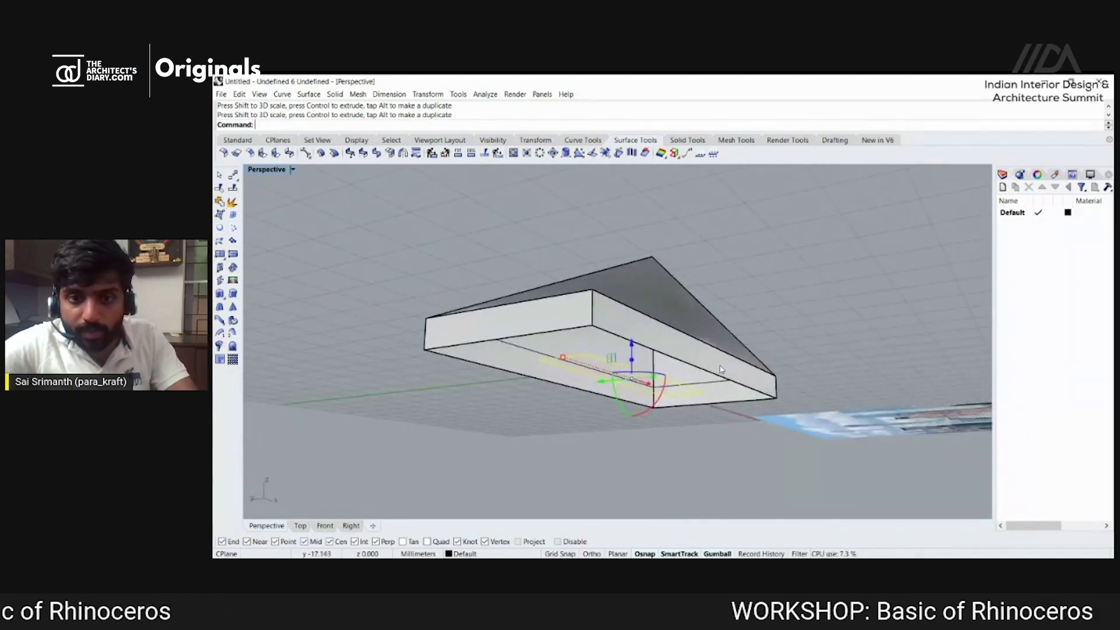
{"action": "key", "text": "Escape"}
Extrude the shrunken outline upward into a tall box.
{"action": "left_click", "coordinate": [638, 367]}
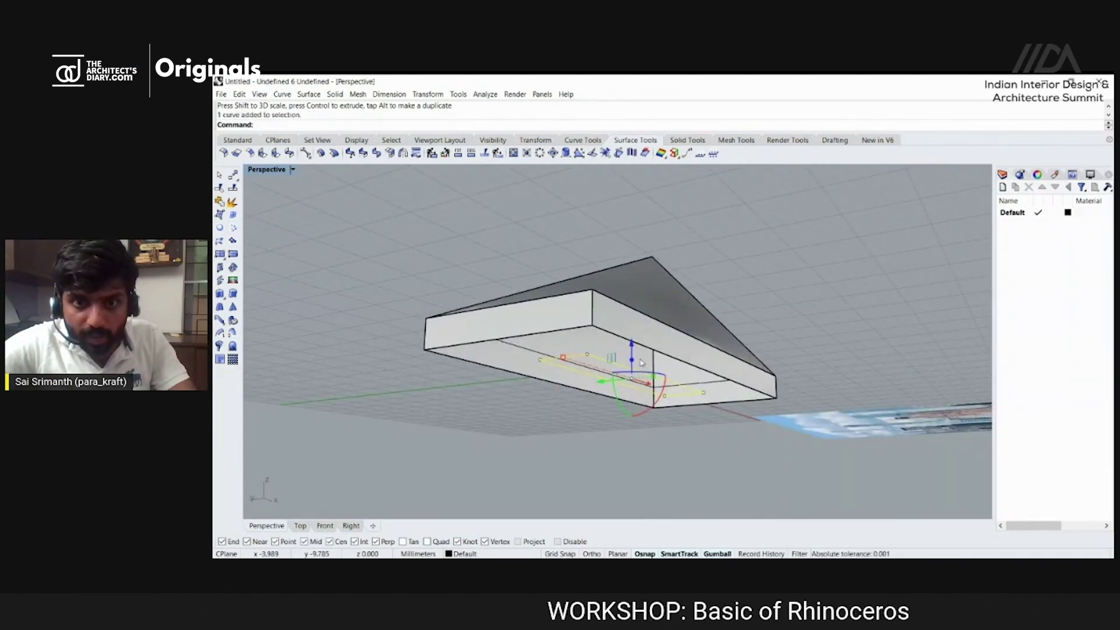
{"action": "left_click_drag", "start_coordinate": [633, 363], "coordinate": [647, 323]}
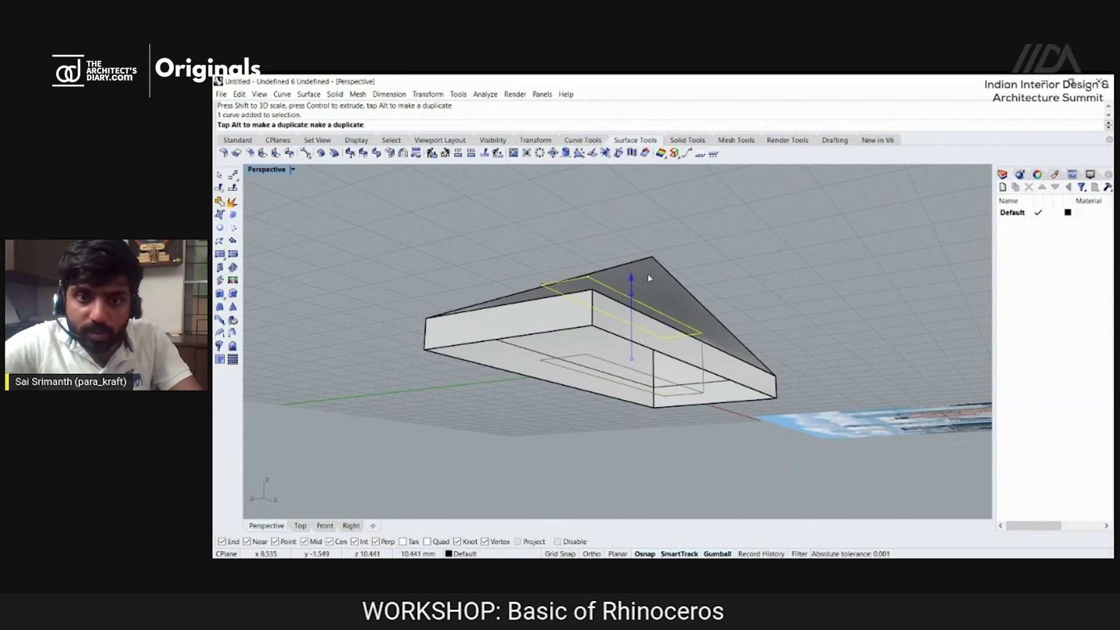
{"action": "left_click_drag", "start_coordinate": [654, 192], "coordinate": [649, 201]}
{"action": "right_click_drag", "start_coordinate": [652, 329], "coordinate": [584, 421]}
Start a trim with the inner box as cutter, then cancel it without cutting.
{"action": "scroll", "coordinate": [584, 421], "scroll_direction": "down", "scroll_amount": 6}
{"action": "scroll", "coordinate": [718, 319], "scroll_direction": "up", "scroll_amount": 6}
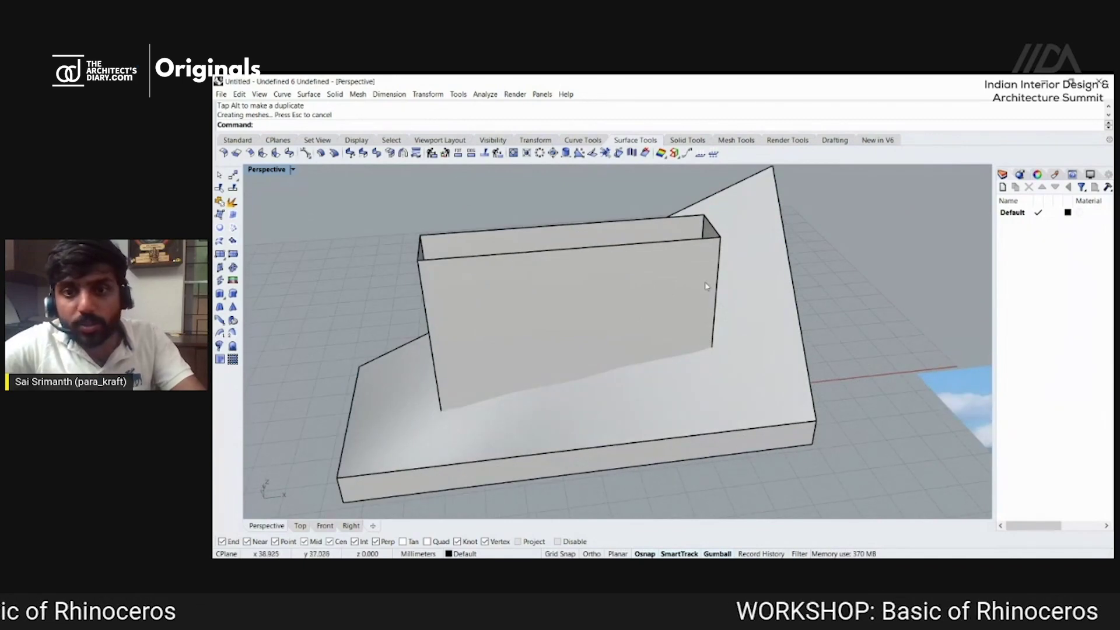
{"action": "key", "text": "Return"}
{"action": "right_click_drag", "start_coordinate": [740, 315], "coordinate": [670, 344]}
{"action": "left_click", "coordinate": [673, 334]}
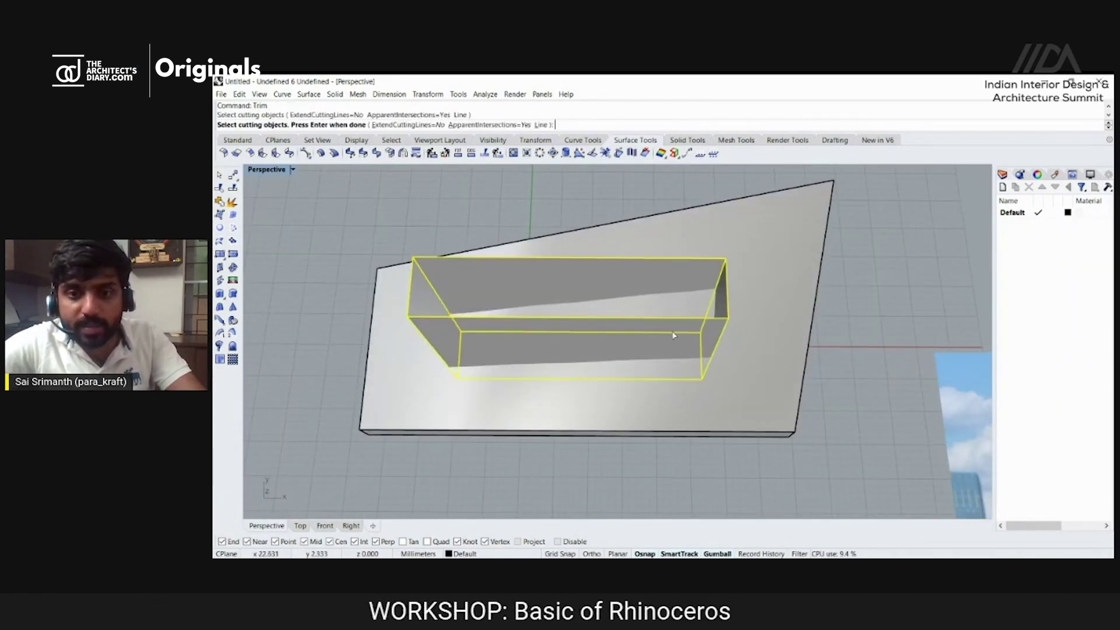
{"action": "key", "text": "Escape"}
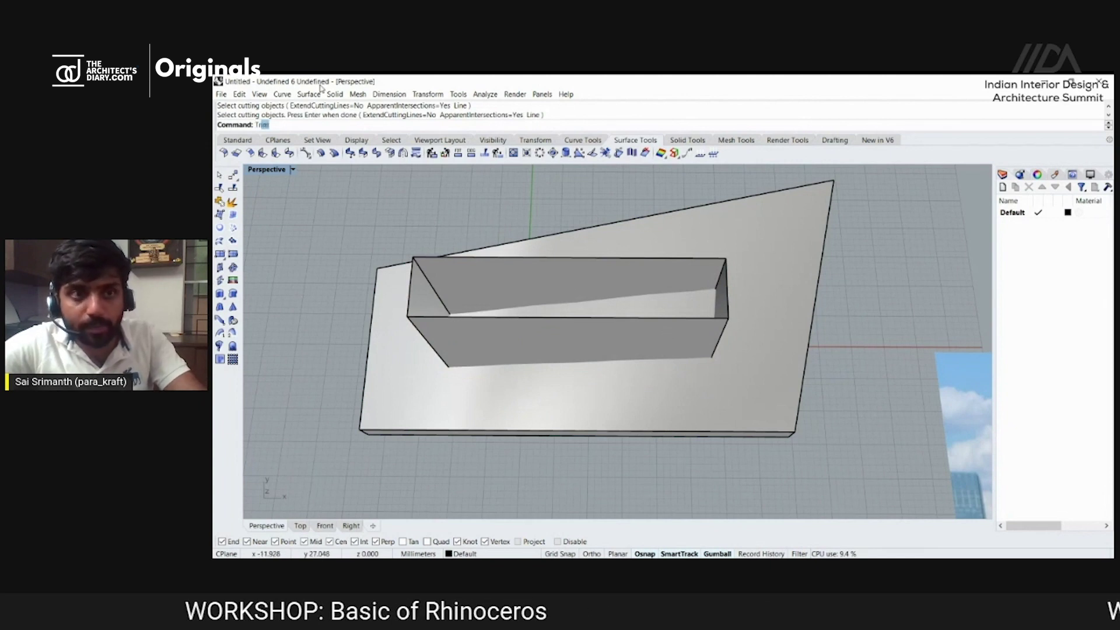
Trim away the surface inside the inner box, using the box as the cutting object.
{"action": "key", "text": "Return"}
{"action": "left_click", "coordinate": [456, 332]}
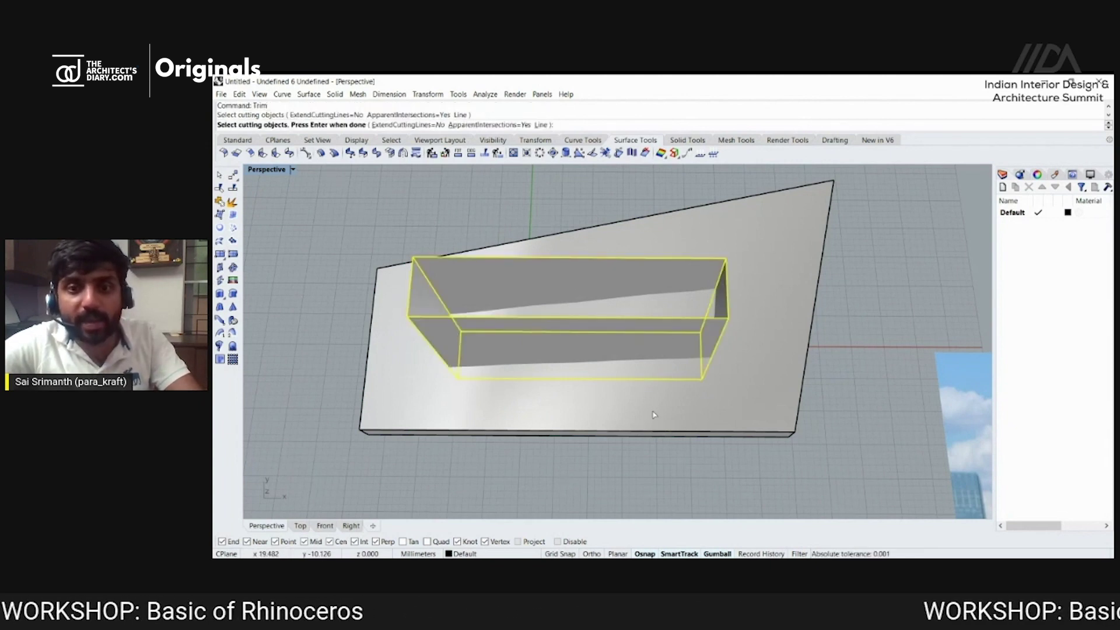
{"action": "key", "text": "Return"}
{"action": "scroll", "coordinate": [667, 312], "scroll_direction": "up", "scroll_amount": 5}
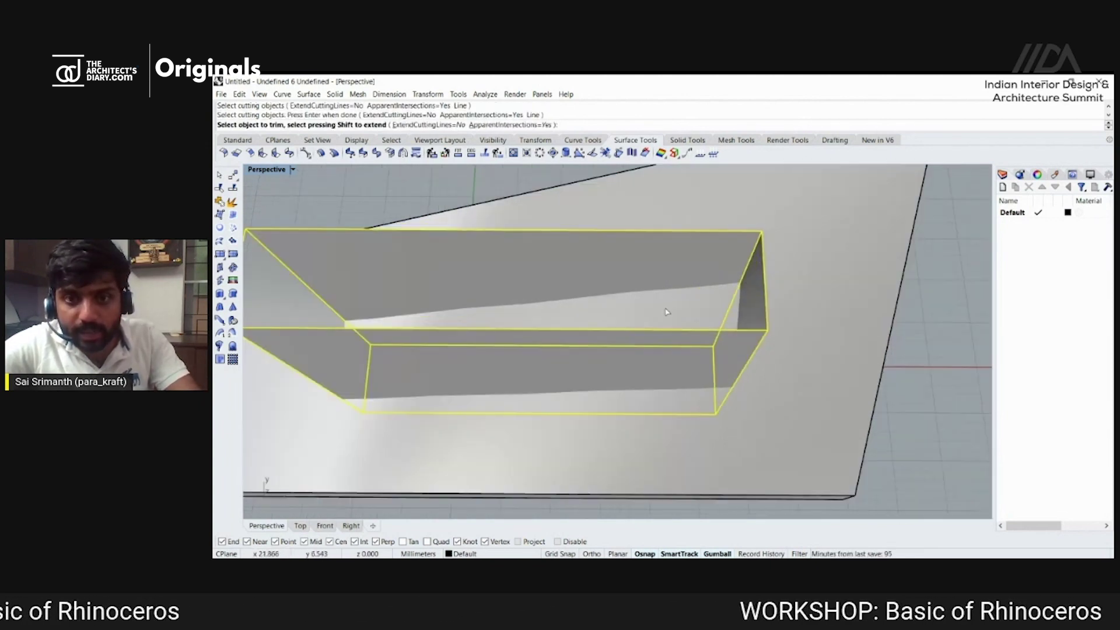
{"action": "right_click_drag", "start_coordinate": [666, 312], "coordinate": [663, 336]}
{"action": "left_click", "coordinate": [635, 352]}
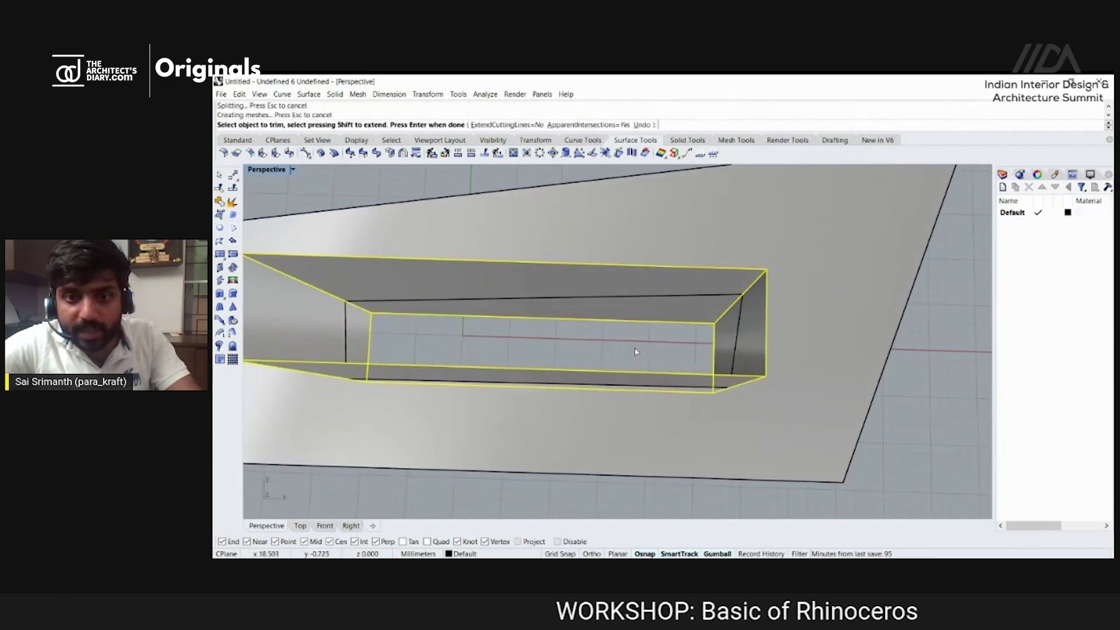
{"action": "key", "text": "Return"}
Begin another trim with the sloped wedge as cutter, then cancel it.
{"action": "right_click_drag", "start_coordinate": [721, 383], "coordinate": [736, 295]}
{"action": "scroll", "coordinate": [746, 287], "scroll_direction": "down", "scroll_amount": 7}
{"action": "key", "text": "Return"}
{"action": "left_click", "coordinate": [747, 288]}
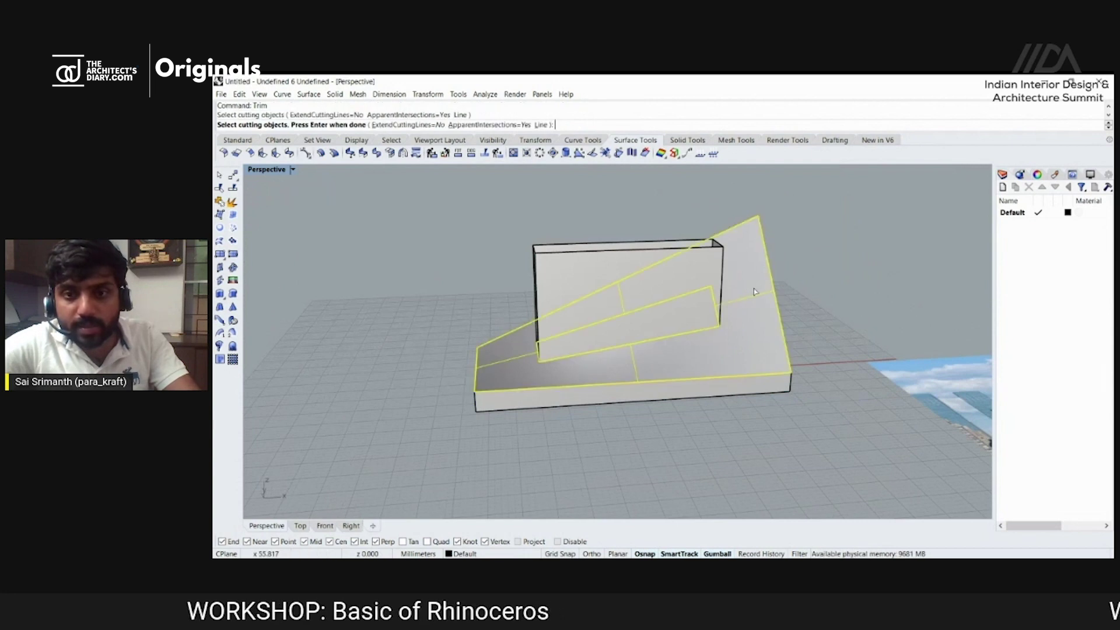
{"action": "scroll", "coordinate": [653, 303], "scroll_direction": "up", "scroll_amount": 3}
{"action": "key", "text": "Return"}
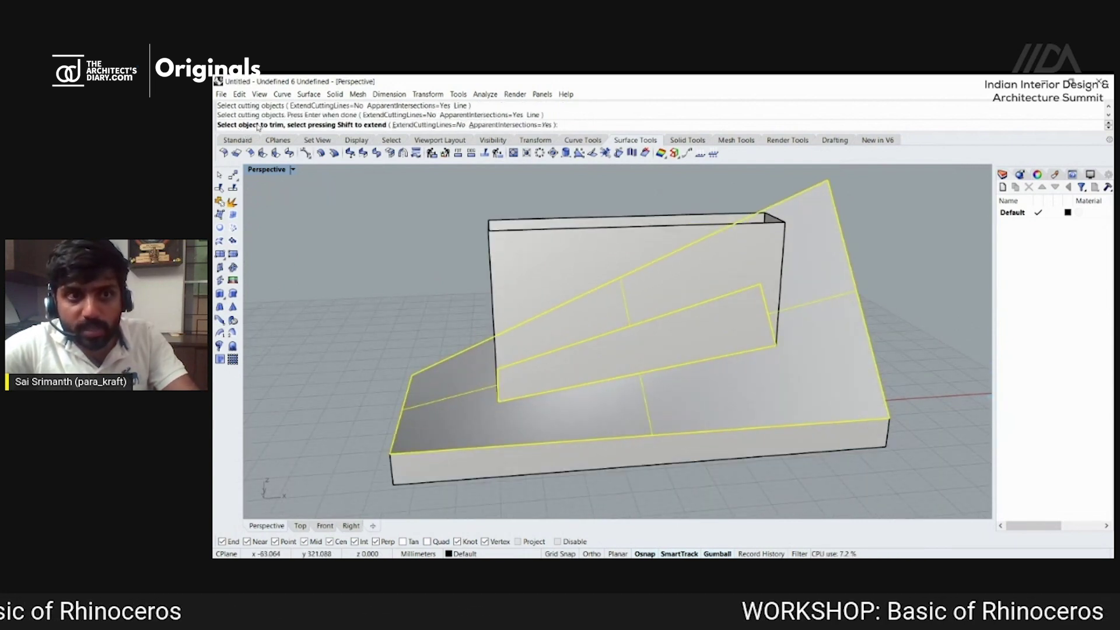
{"action": "key", "text": "Escape"}
Trim off the wall part above the slab using the sloped base solid as cutter.
{"action": "key", "text": "Return"}
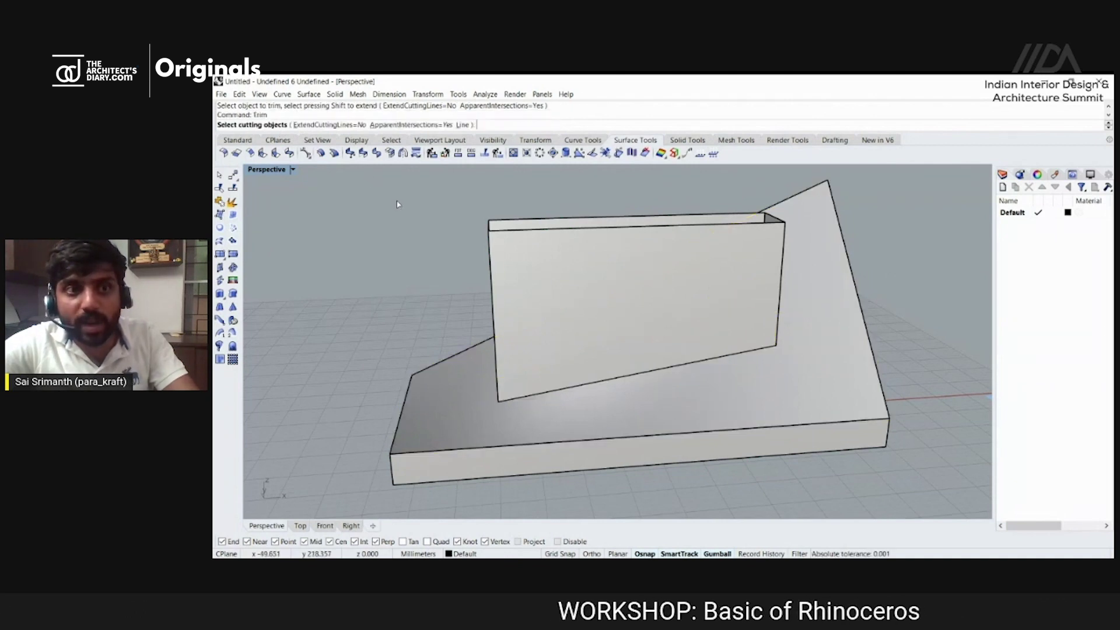
{"action": "left_click", "coordinate": [807, 248]}
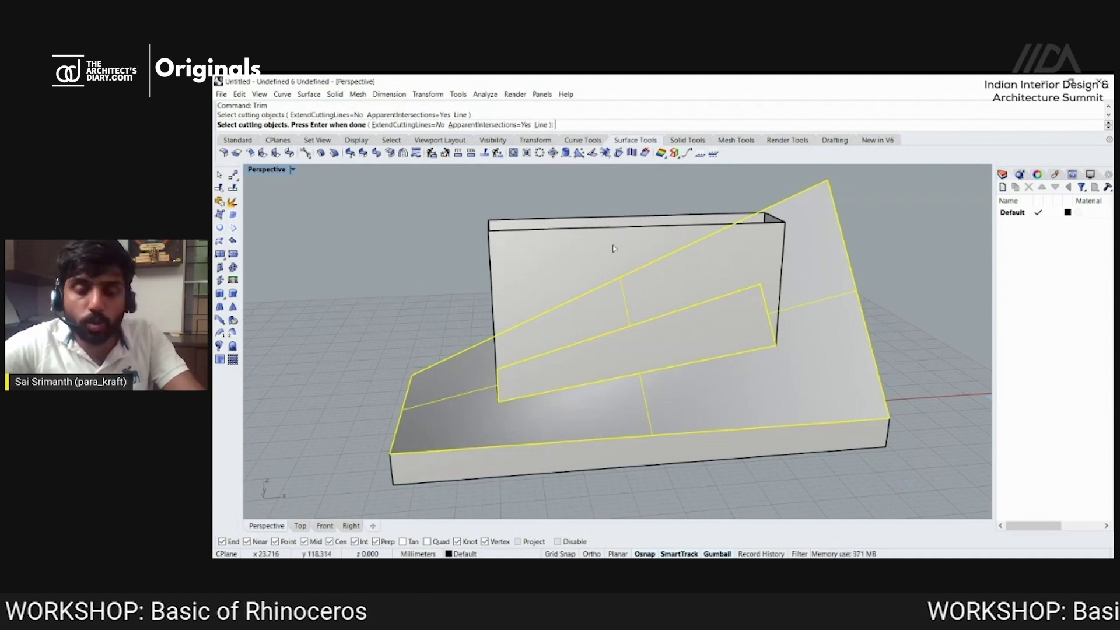
{"action": "key", "text": "Return"}
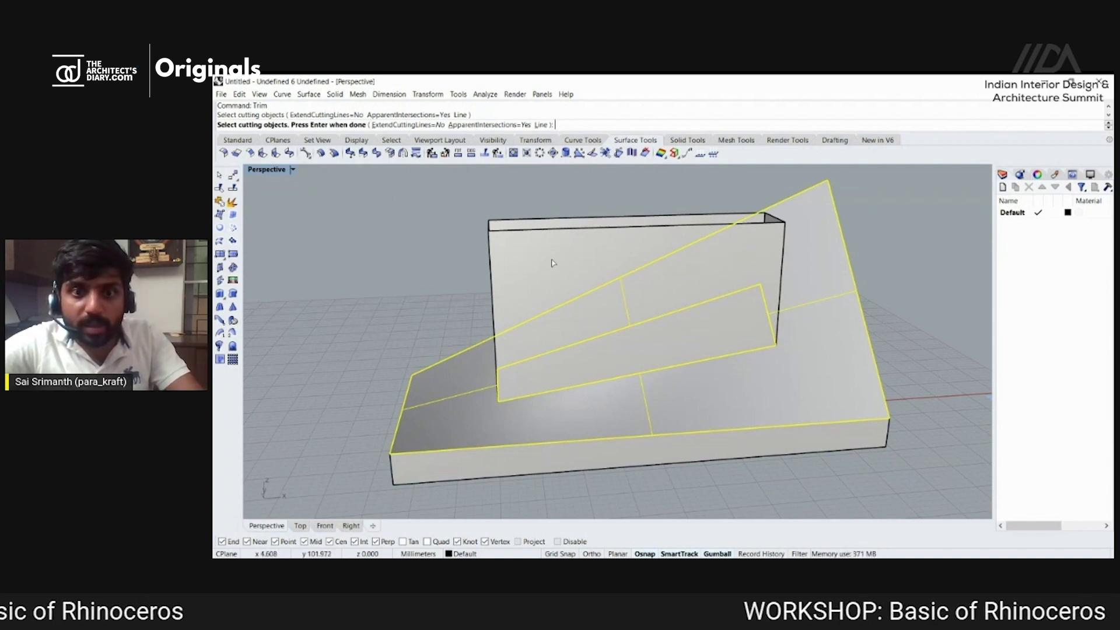
{"action": "left_click", "coordinate": [544, 259]}
{"action": "key", "text": "Return"}
Select the city photo surface and rotate it to stand upright.
{"action": "right_click_drag", "start_coordinate": [545, 263], "coordinate": [794, 376]}
{"action": "scroll", "coordinate": [752, 315], "scroll_direction": "down", "scroll_amount": 7}
{"action": "left_click", "coordinate": [758, 308]}
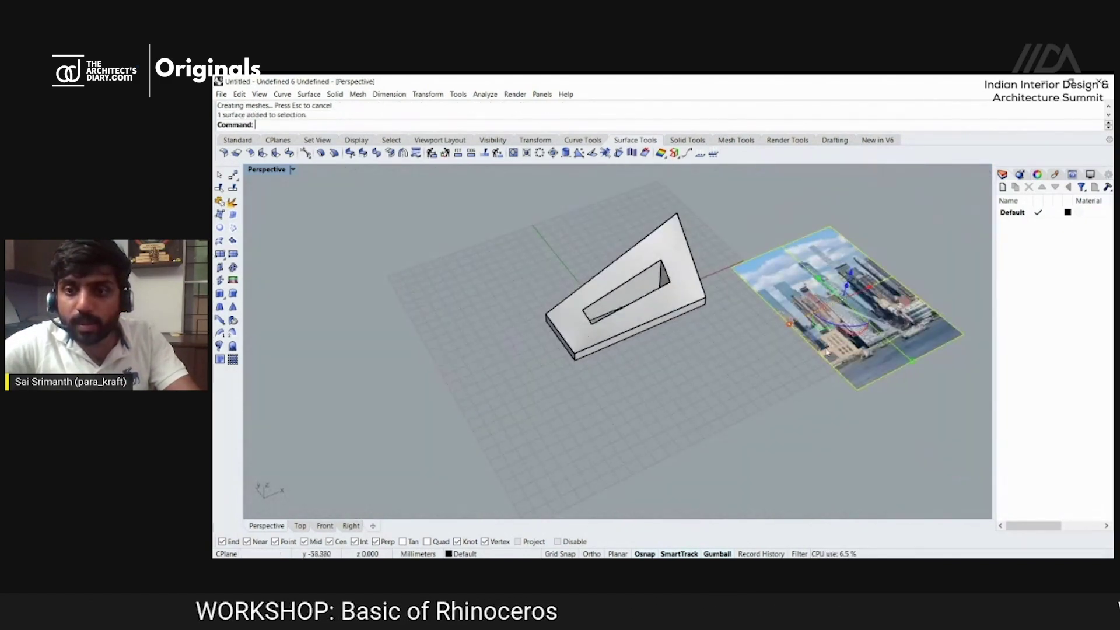
{"action": "right_click_drag", "start_coordinate": [770, 434], "coordinate": [790, 360]}
{"action": "scroll", "coordinate": [789, 359], "scroll_direction": "up", "scroll_amount": 5}
{"action": "left_click_drag", "start_coordinate": [780, 352], "coordinate": [722, 357]}
Raise the photo surface upward and check its placement from the side and edge-on.
{"action": "right_click_drag", "start_coordinate": [720, 385], "coordinate": [633, 407]}
{"action": "scroll", "coordinate": [634, 407], "scroll_direction": "down", "scroll_amount": 5}
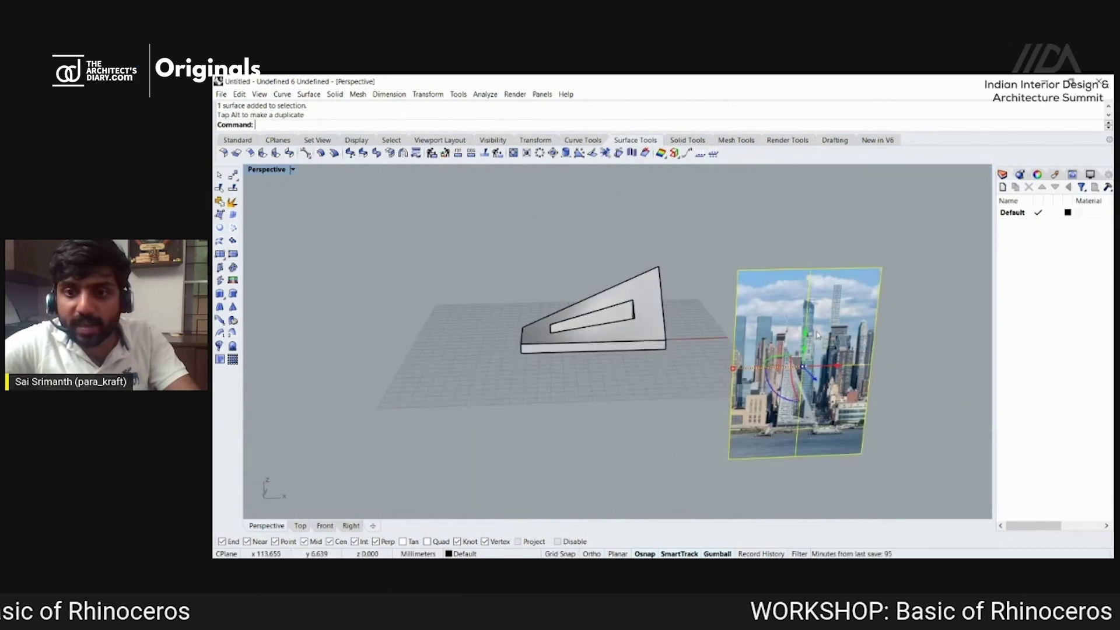
{"action": "left_click_drag", "start_coordinate": [804, 337], "coordinate": [811, 255]}
{"action": "scroll", "coordinate": [711, 350], "scroll_direction": "up", "scroll_amount": 5}
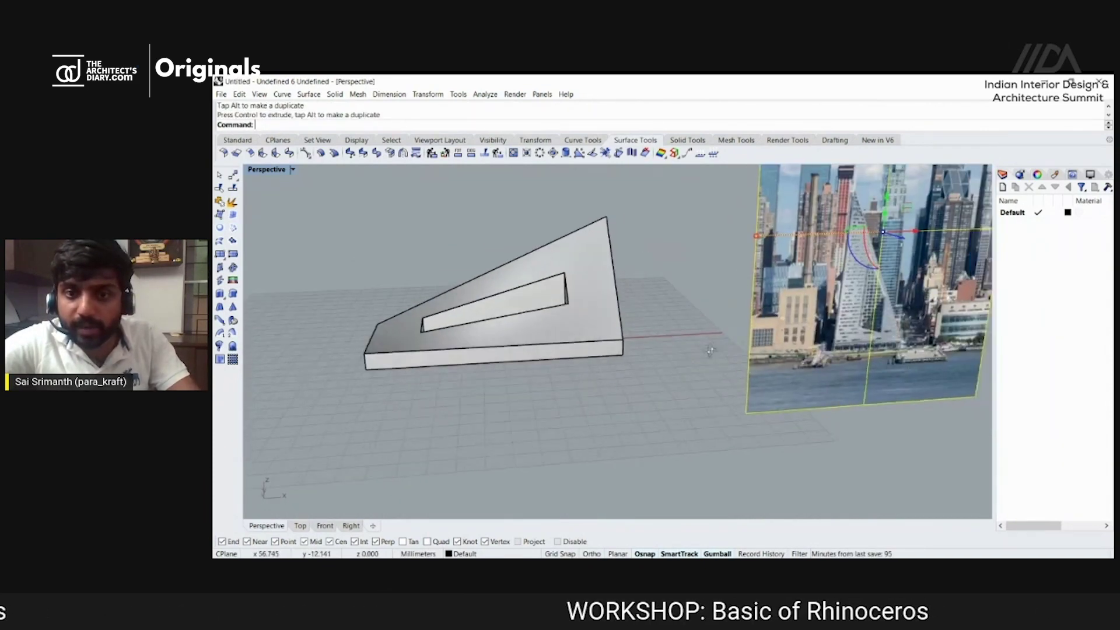
{"action": "right_click_drag", "start_coordinate": [711, 350], "coordinate": [761, 362]}
{"action": "scroll", "coordinate": [758, 359], "scroll_direction": "down", "scroll_amount": 5}
{"action": "scroll", "coordinate": [594, 368], "scroll_direction": "up", "scroll_amount": 2}
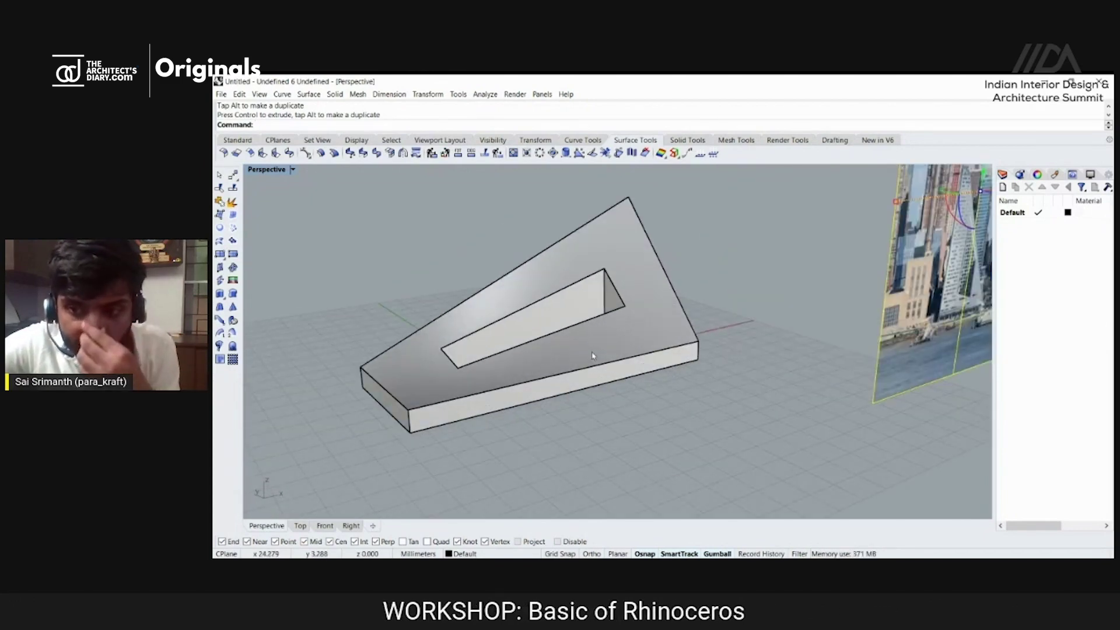
{"action": "scroll", "coordinate": [569, 342], "scroll_direction": "down", "scroll_amount": 1}
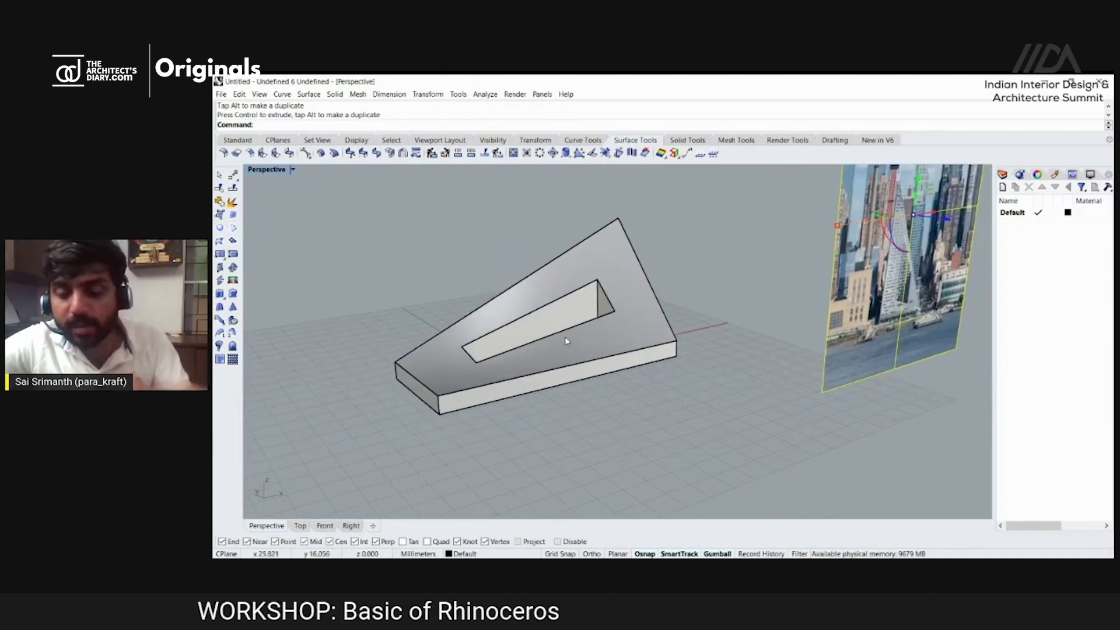
{"action": "scroll", "coordinate": [585, 321], "scroll_direction": "down", "scroll_amount": 1}
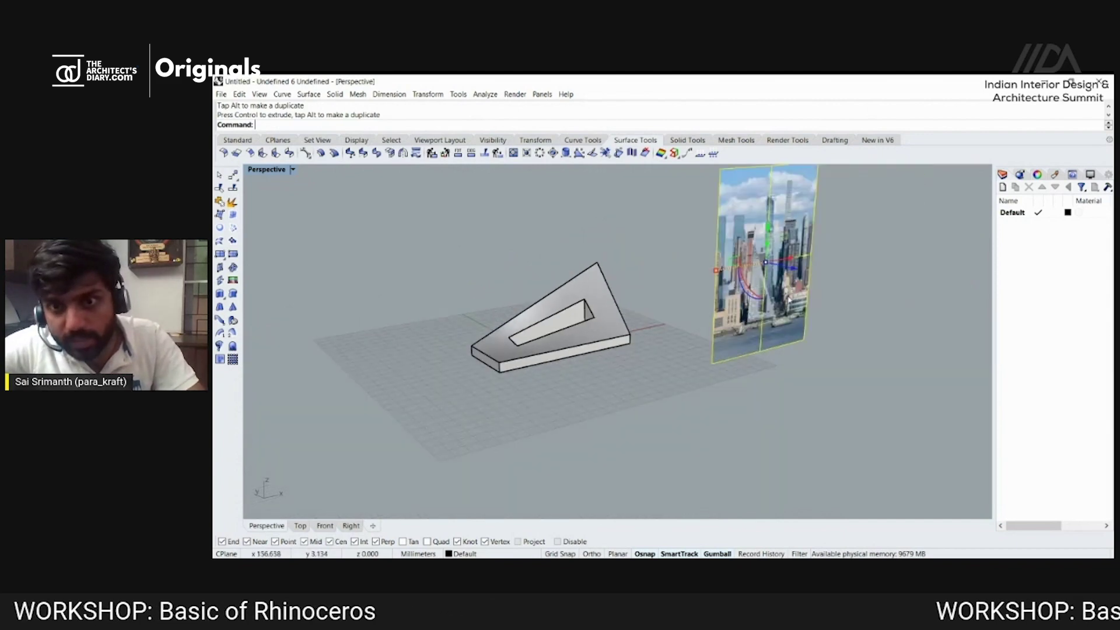
{"action": "scroll", "coordinate": [633, 279], "scroll_direction": "down", "scroll_amount": 1}
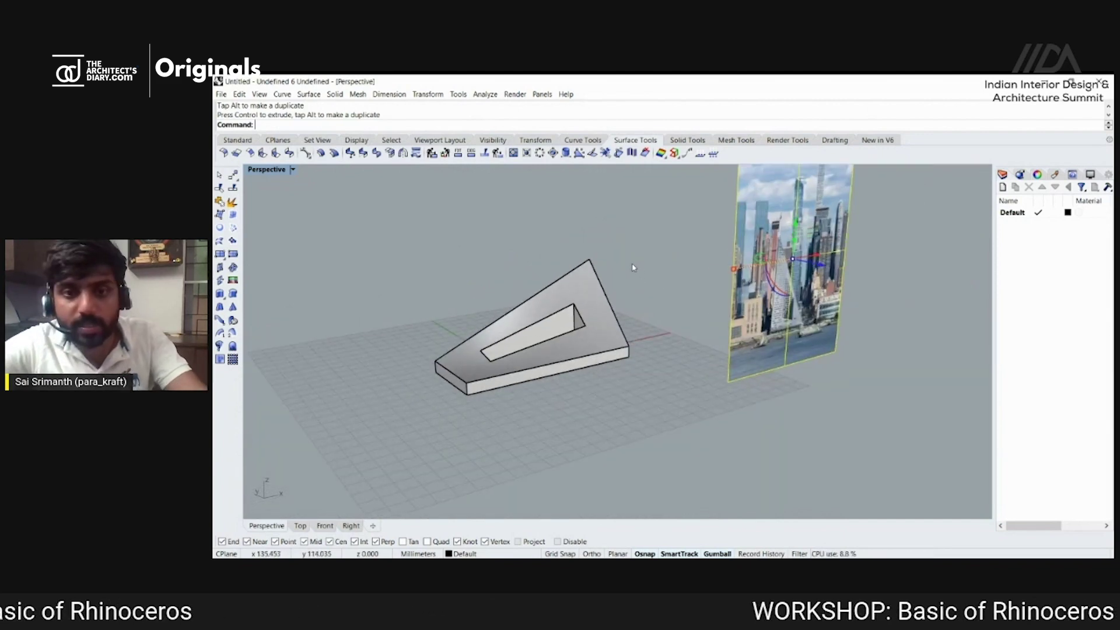
{"action": "scroll", "coordinate": [638, 270], "scroll_direction": "up", "scroll_amount": 1}
{"action": "right_click_drag", "start_coordinate": [681, 410], "coordinate": [504, 448]}
{"action": "scroll", "coordinate": [504, 447], "scroll_direction": "up", "scroll_amount": 2}
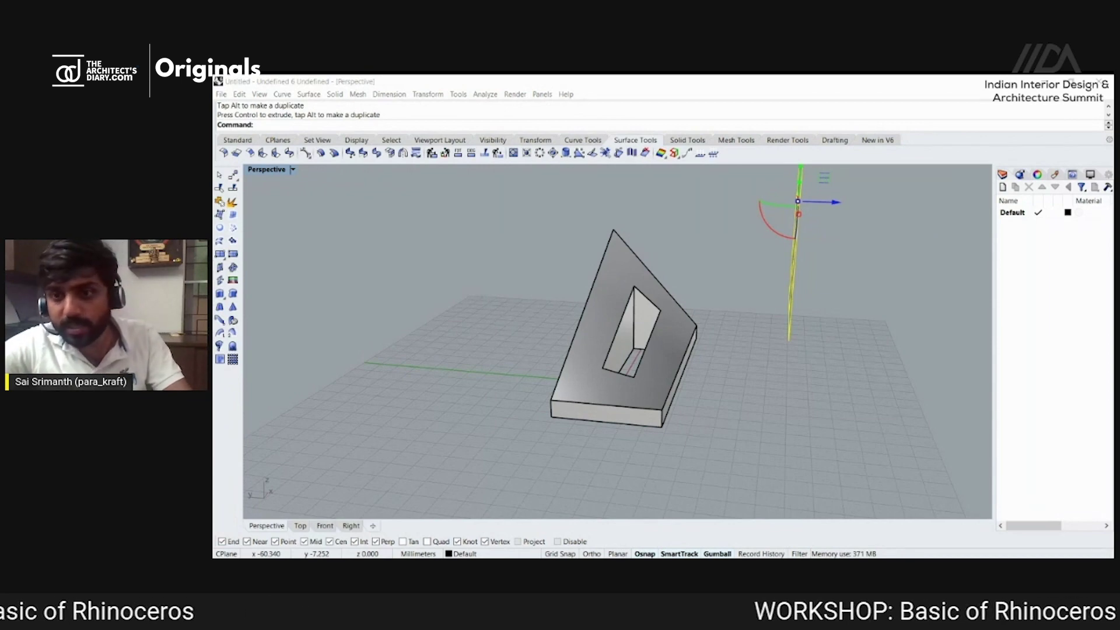
Move the city photo up and to the left beside the wedge, then deselect it.
{"action": "left_click", "coordinate": [1041, 86]}
{"action": "right_click_drag", "start_coordinate": [819, 299], "coordinate": [688, 285]}
{"action": "scroll", "coordinate": [744, 300], "scroll_direction": "down", "scroll_amount": 6}
{"action": "scroll", "coordinate": [826, 252], "scroll_direction": "up", "scroll_amount": 4}
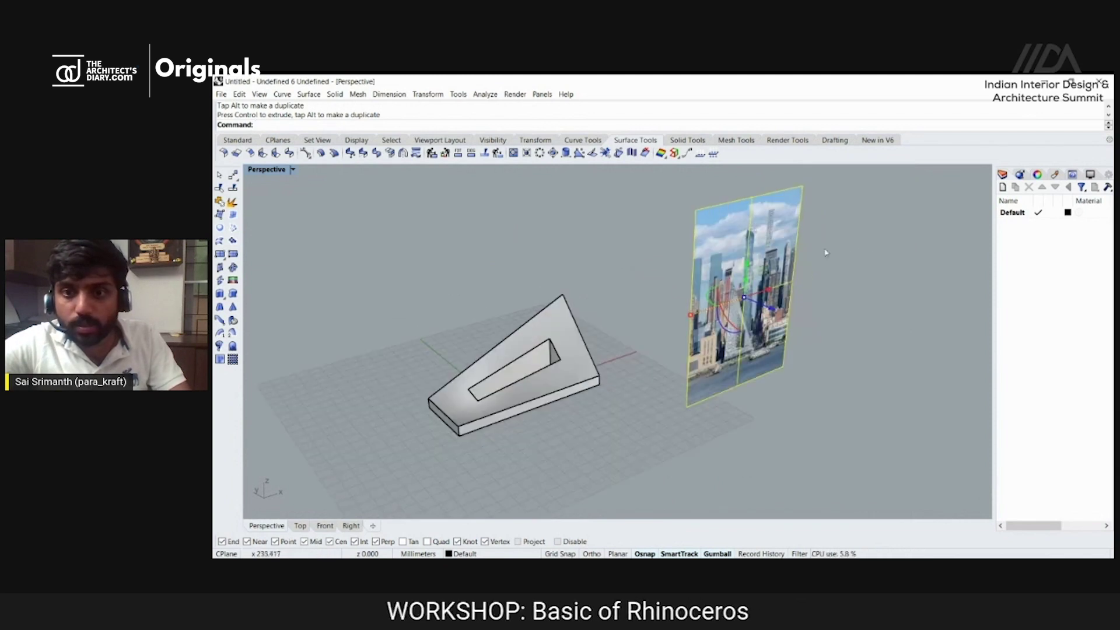
{"action": "left_click_drag", "start_coordinate": [778, 313], "coordinate": [686, 398]}
{"action": "left_click", "coordinate": [685, 389]}
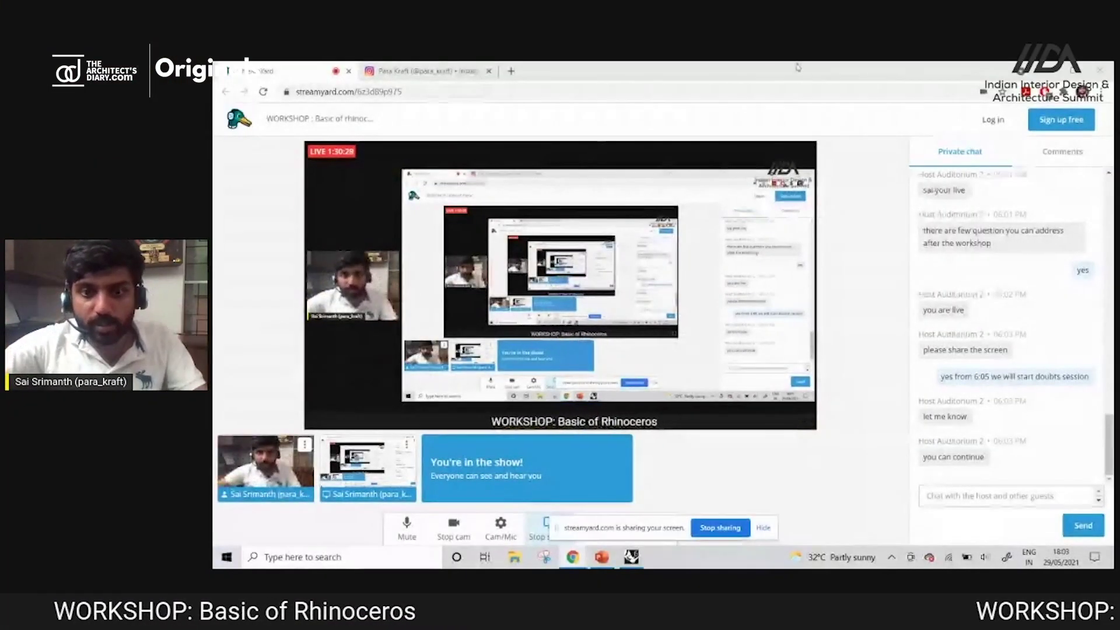
Show the Rhino model at a lower frontal view, then switch to PowerPoint slide 21, 'VIA 57 WEST'.
{"action": "left_click", "coordinate": [625, 562]}
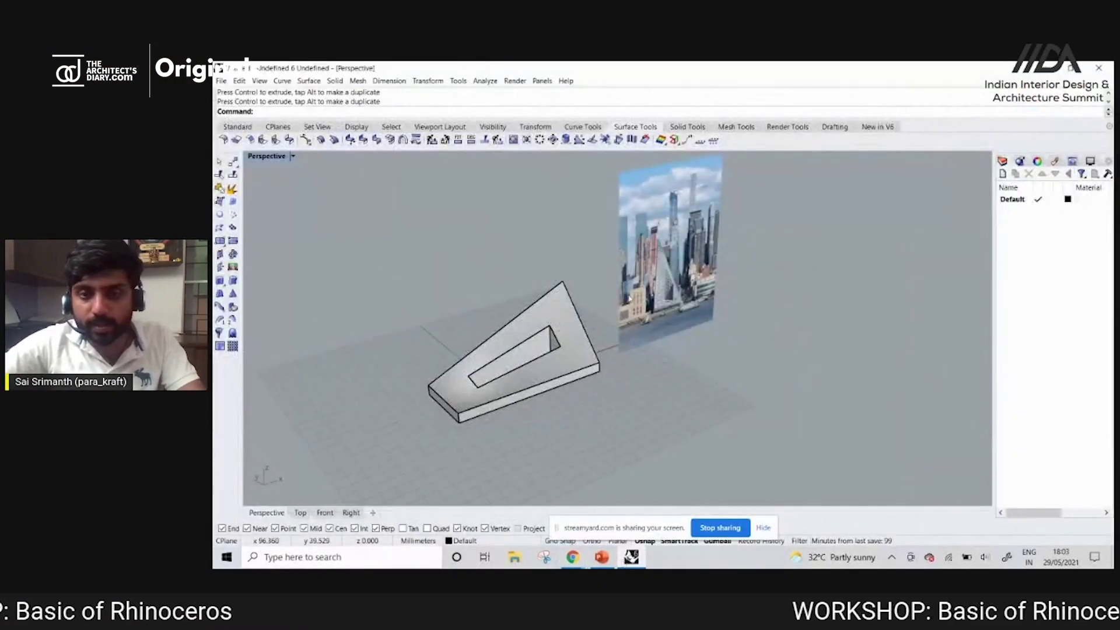
{"action": "scroll", "coordinate": [618, 349], "scroll_direction": "up", "scroll_amount": 2}
{"action": "right_click_drag", "start_coordinate": [694, 388], "coordinate": [690, 351]}
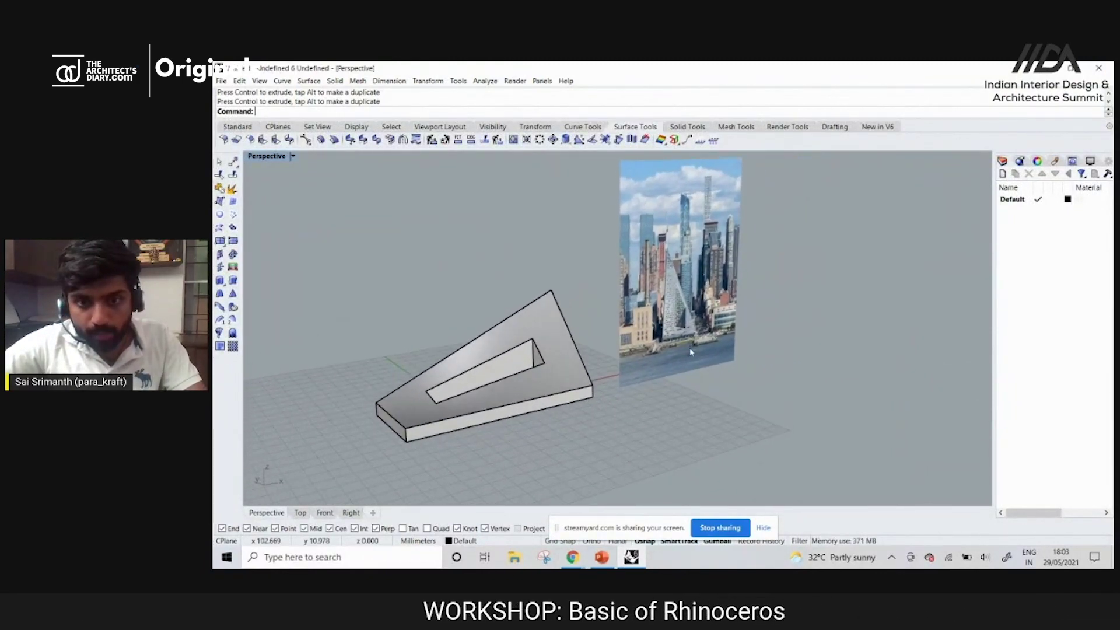
{"action": "left_click", "coordinate": [603, 558]}
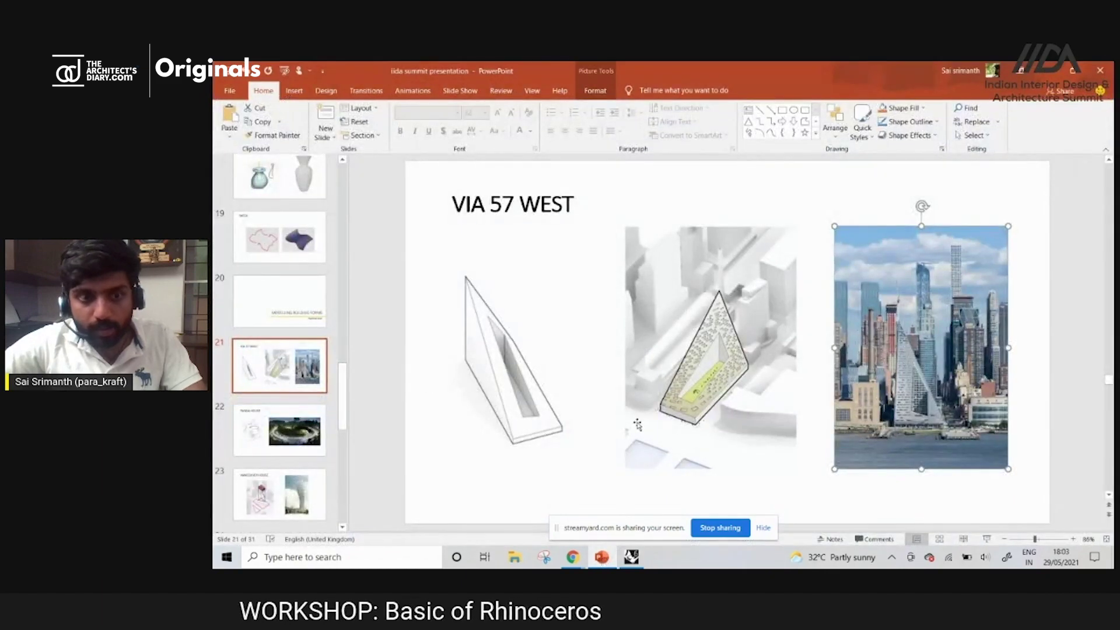
Present full screen from VIA 57 WEST through the PANDA HOUSE and following project slides.
{"action": "scroll", "coordinate": [278, 292], "scroll_direction": "up", "scroll_amount": 1}
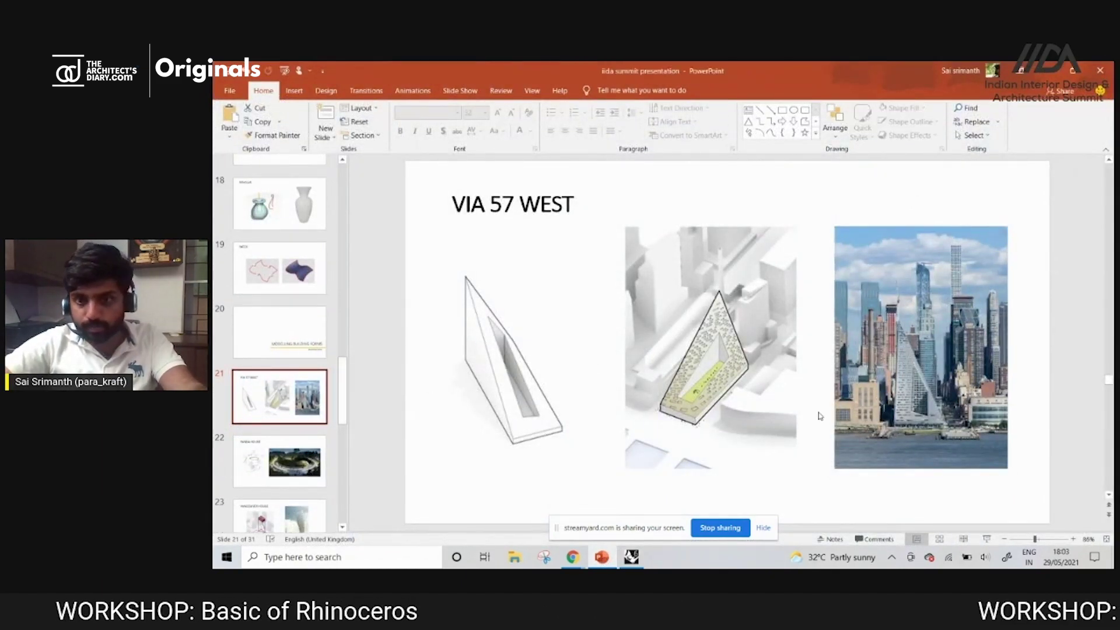
{"action": "left_click", "coordinate": [985, 537]}
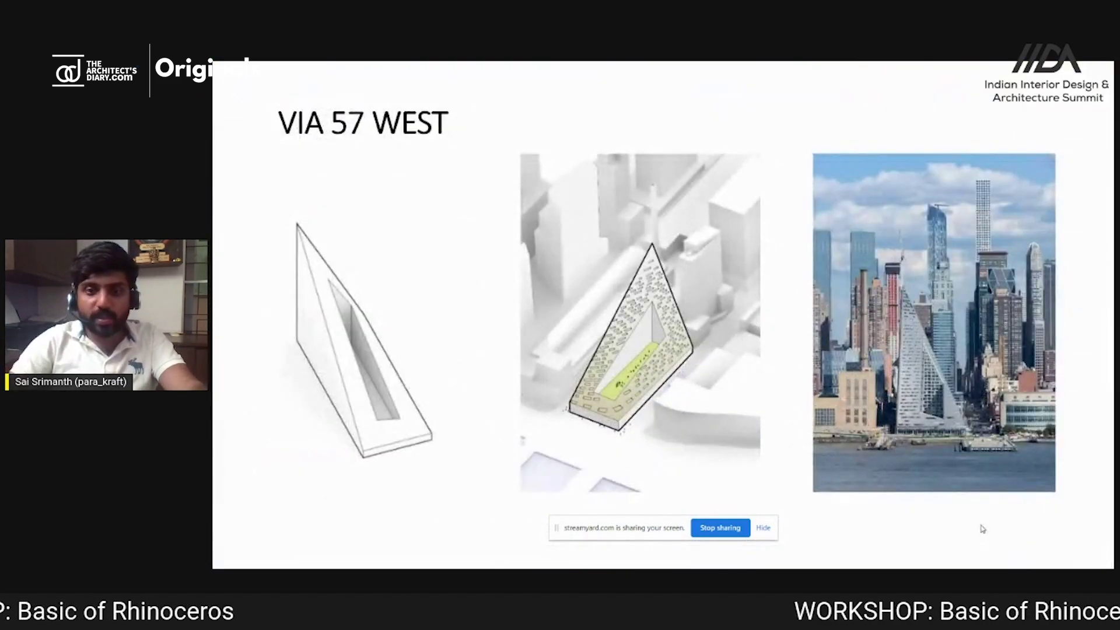
{"action": "key", "text": "Right"}
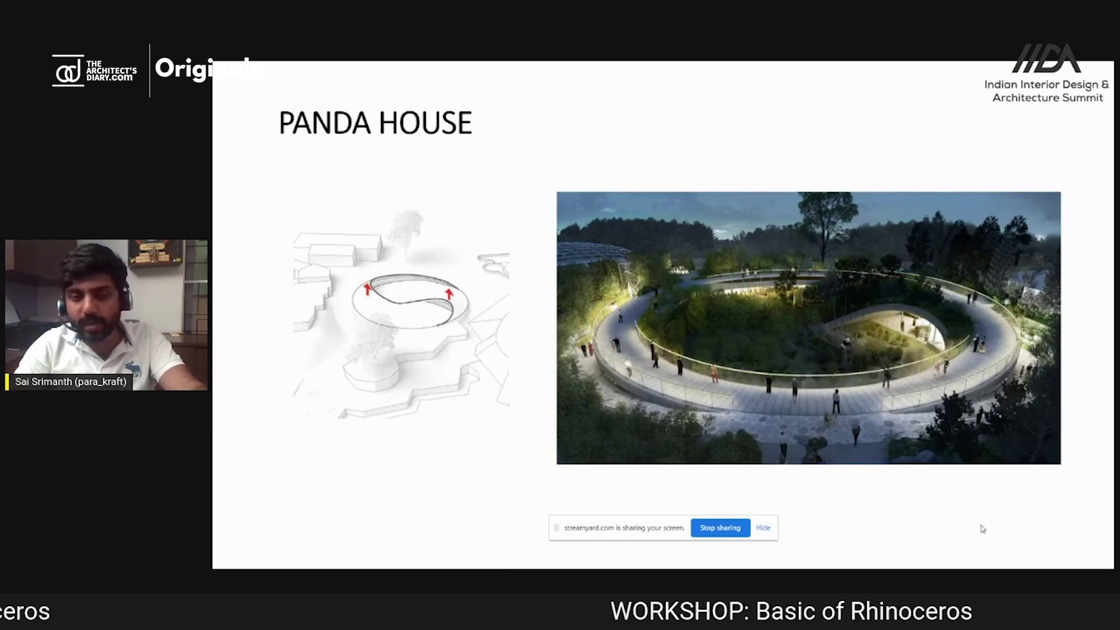
{"action": "key", "text": "Right"}
{"action": "key", "text": "Right"}
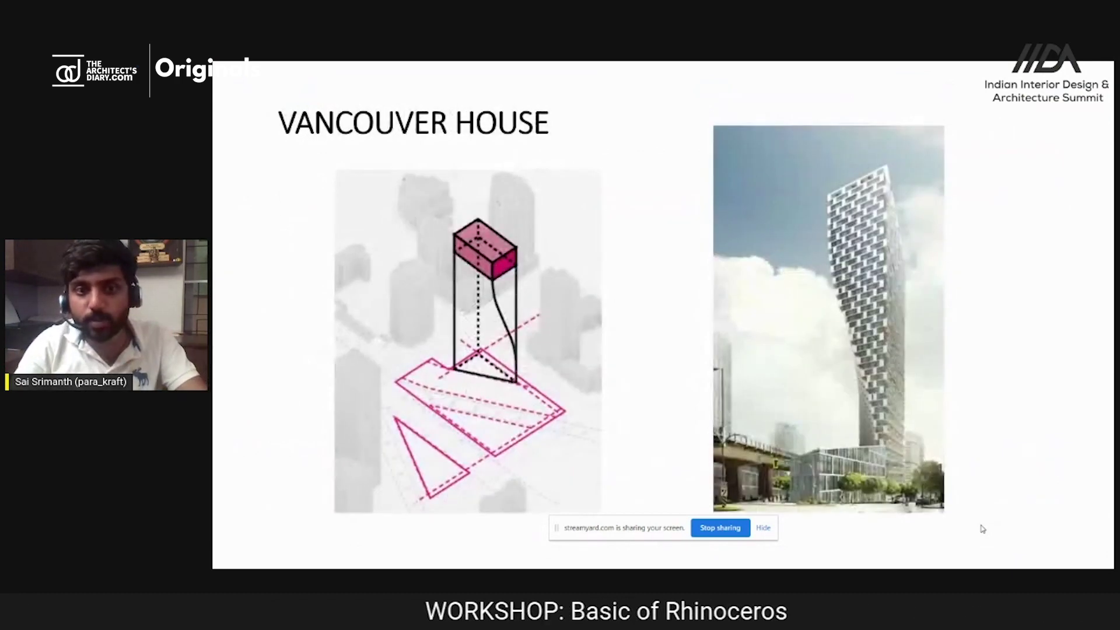
{"action": "key", "text": "Left"}
{"action": "key", "text": "Left"}
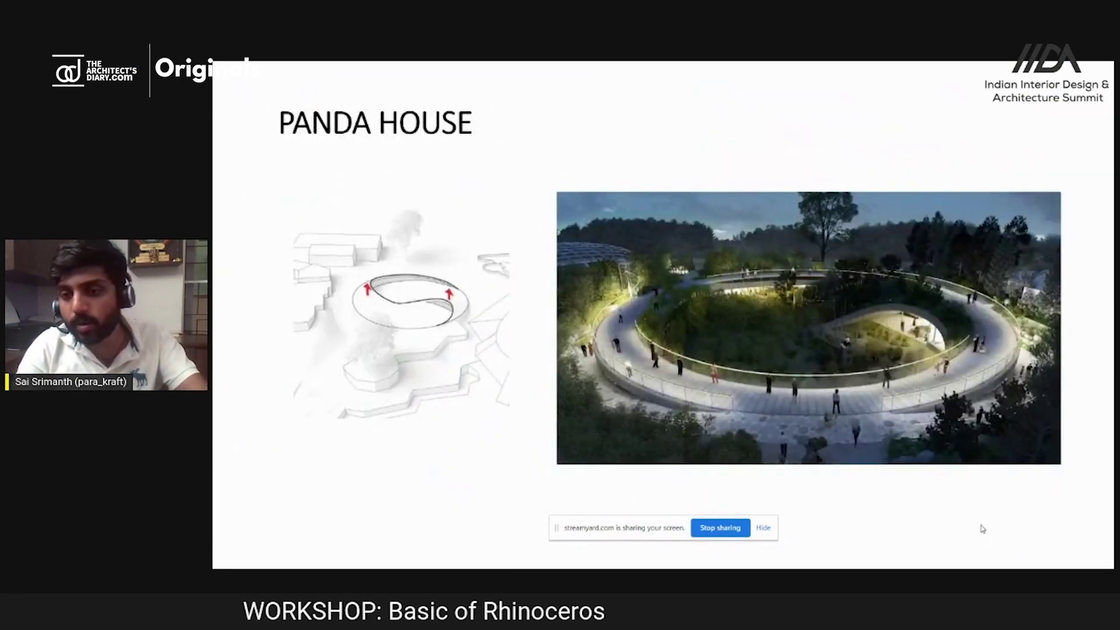
{"action": "key", "text": "Right"}
{"action": "key", "text": "Right"}
{"action": "key", "text": "Right"}
Reach SHANGHAI WORLD FINANCIAL CENTER, step back to VIA 57 WEST, exit the slideshow, return to Rhino.
{"action": "key", "text": "Right"}
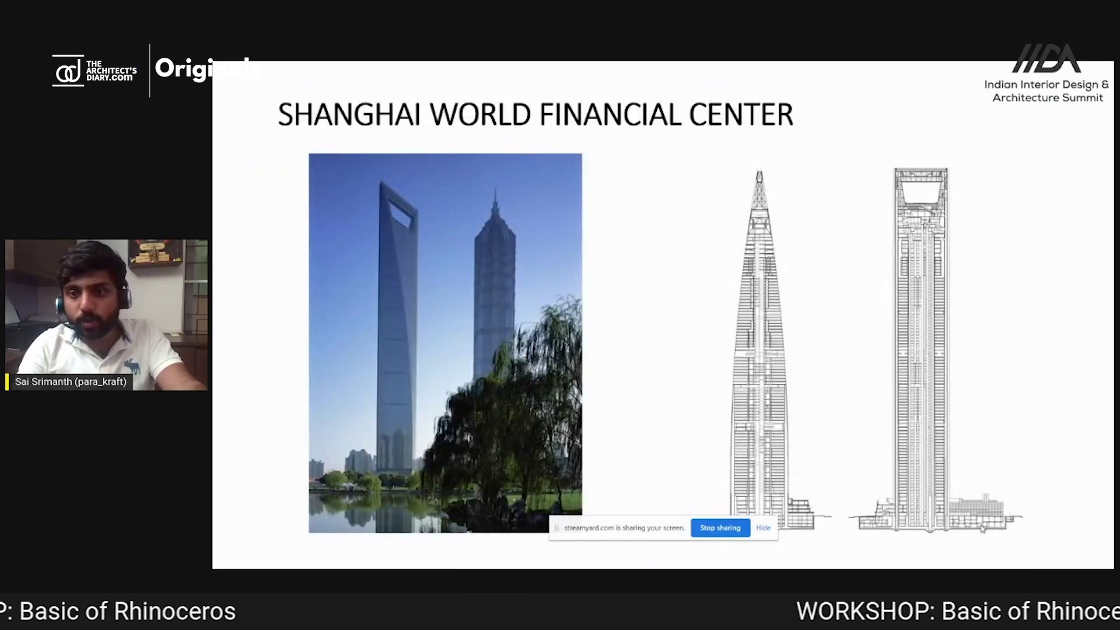
{"action": "key", "text": "Right"}
{"action": "key", "text": "Right"}
{"action": "key", "text": "Right"}
{"action": "key", "text": "Right"}
{"action": "key", "text": "Left"}
{"action": "key", "text": "Left"}
{"action": "key", "text": "Left"}
{"action": "key", "text": "Left"}
{"action": "key", "text": "Left"}
{"action": "key", "text": "Left"}
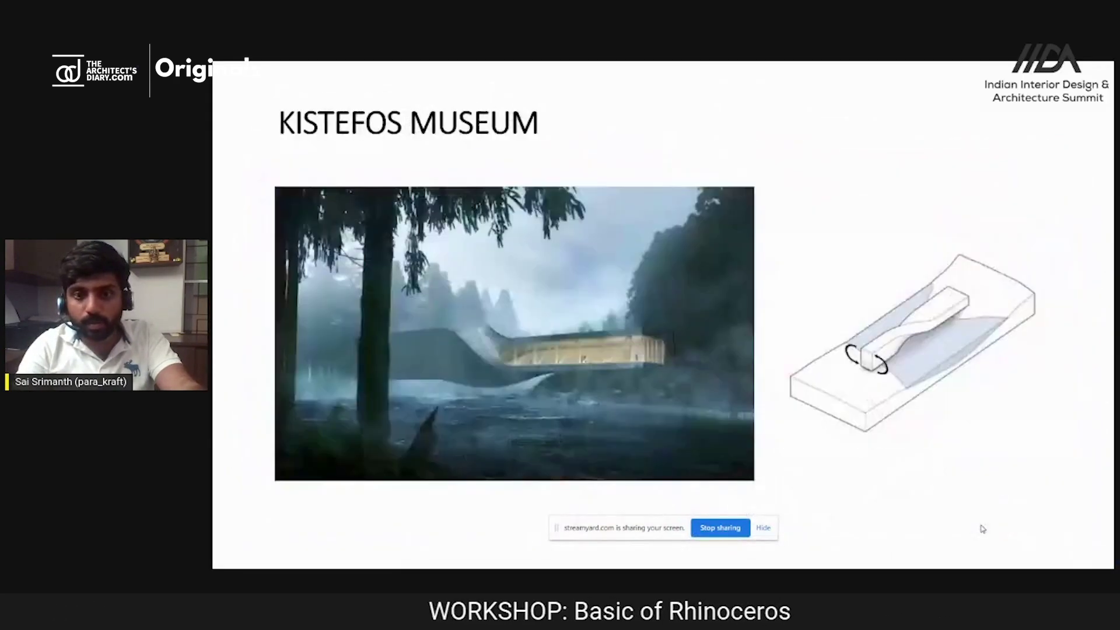
{"action": "key", "text": "Left"}
{"action": "key", "text": "Left"}
{"action": "key", "text": "Left"}
{"action": "key", "text": "Left"}
{"action": "key", "text": "Left"}
{"action": "key", "text": "Left"}
{"action": "key", "text": "Left"}
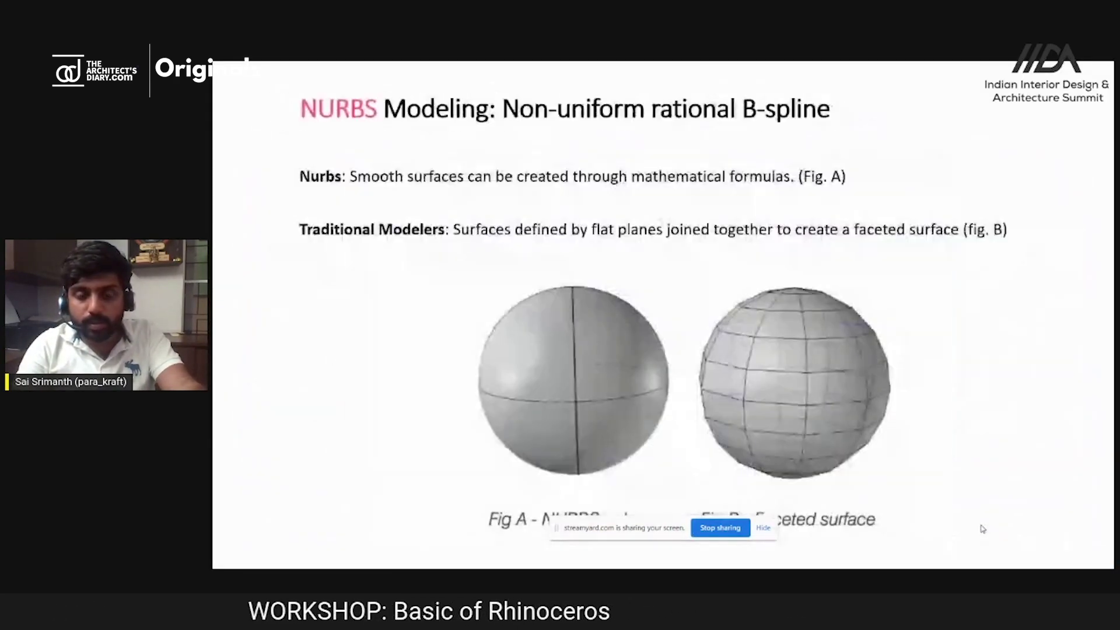
{"action": "key", "text": "Escape"}
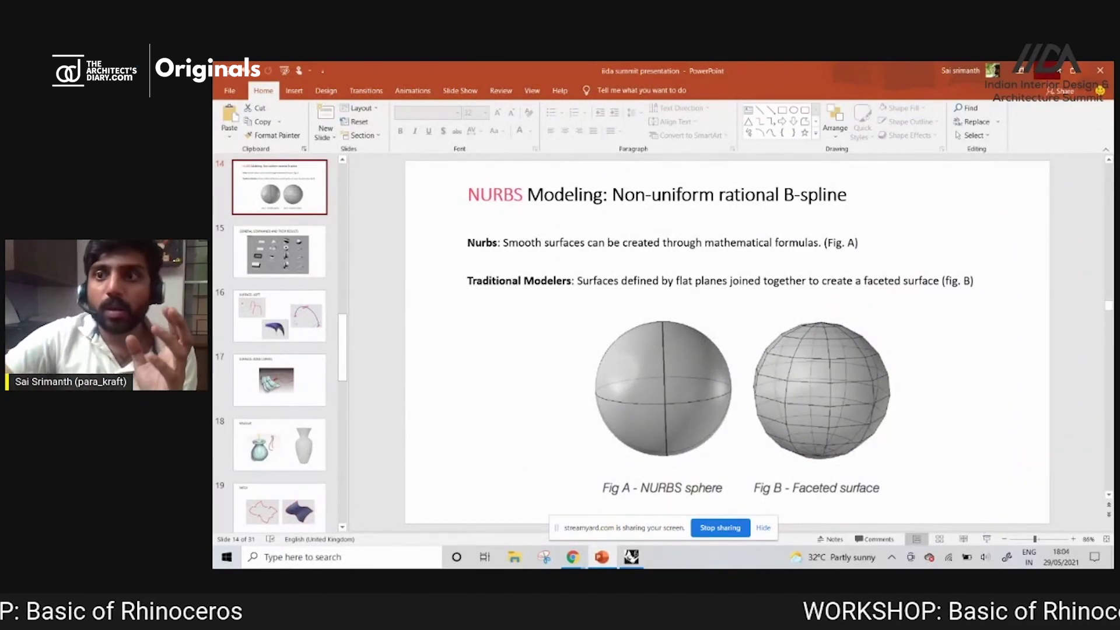
{"action": "key", "text": "alt+Tab"}
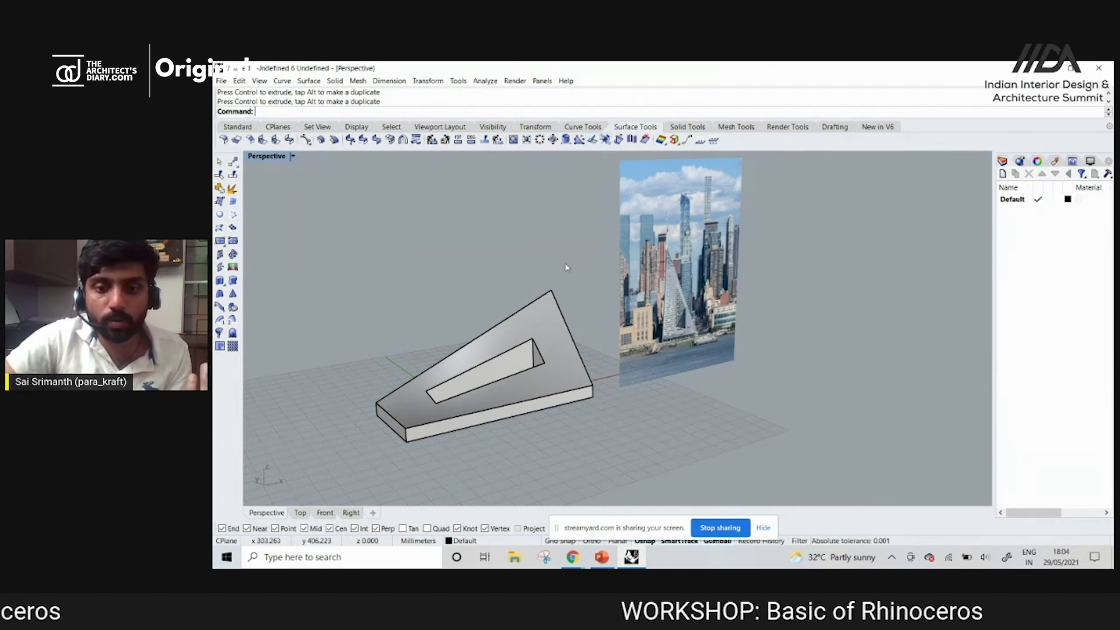
Bring the StreamYard browser window forward and stop sharing the Rhino screen.
{"action": "mouse_move", "coordinate": [576, 559]}
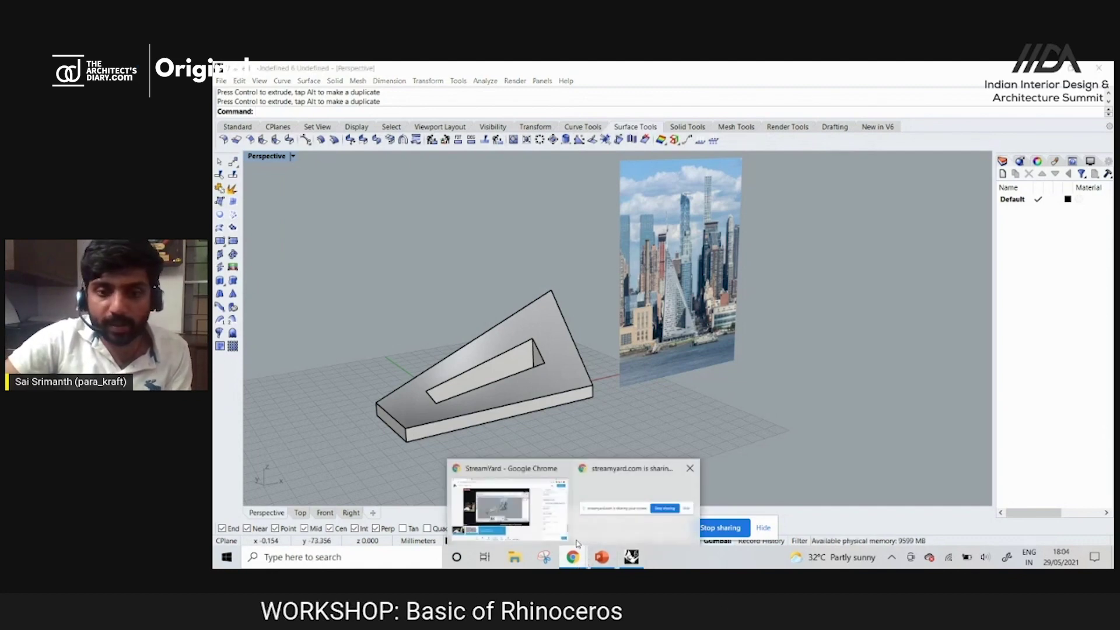
{"action": "left_click", "coordinate": [541, 519]}
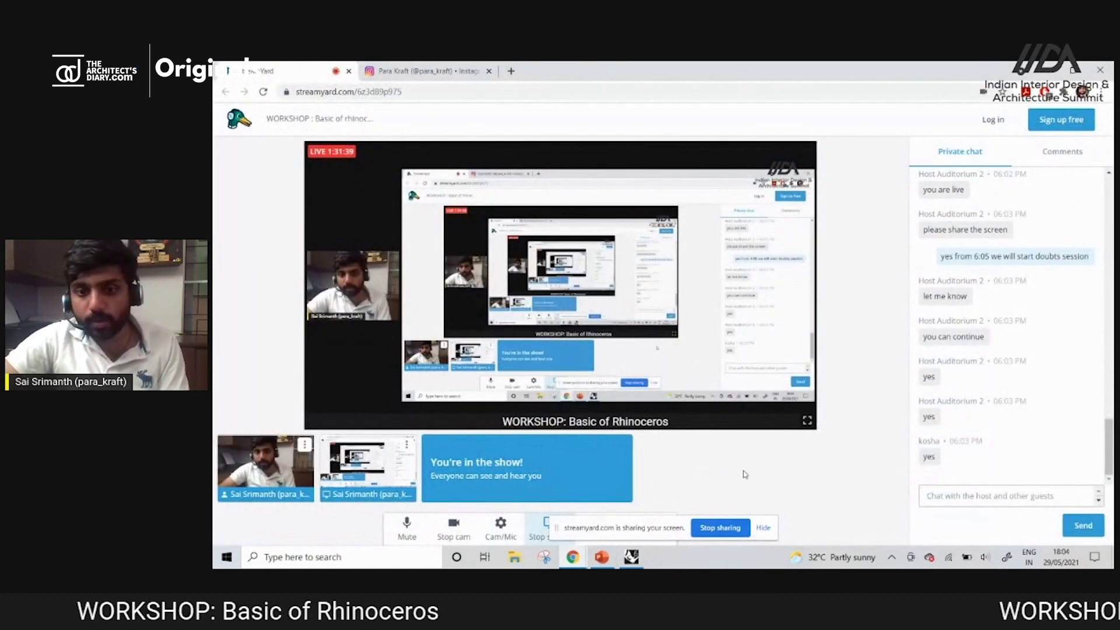
{"action": "left_click", "coordinate": [723, 528]}
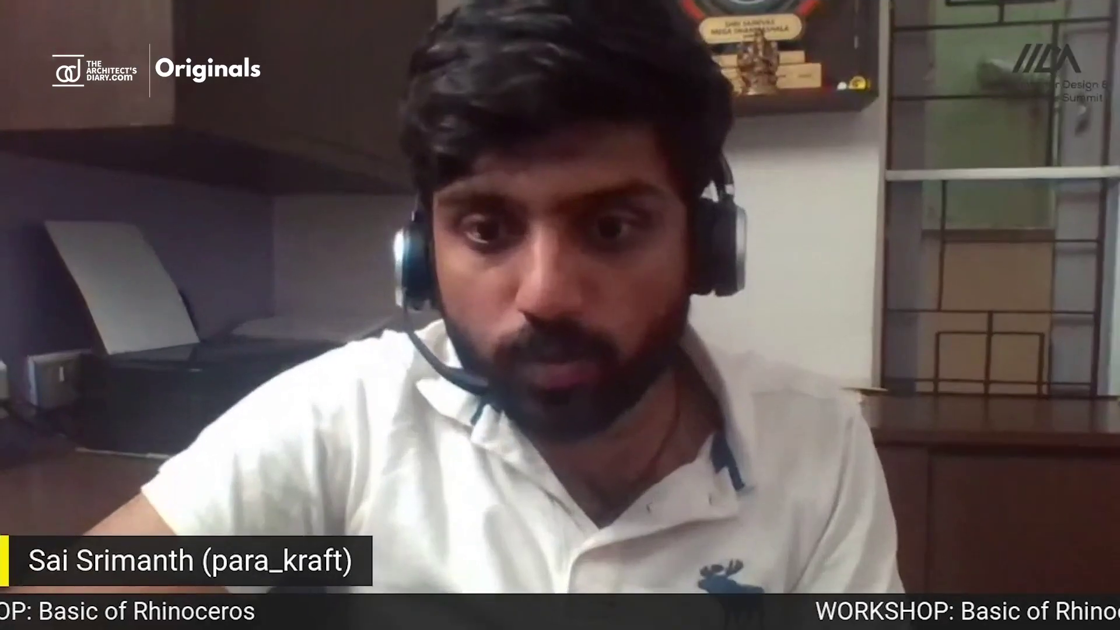